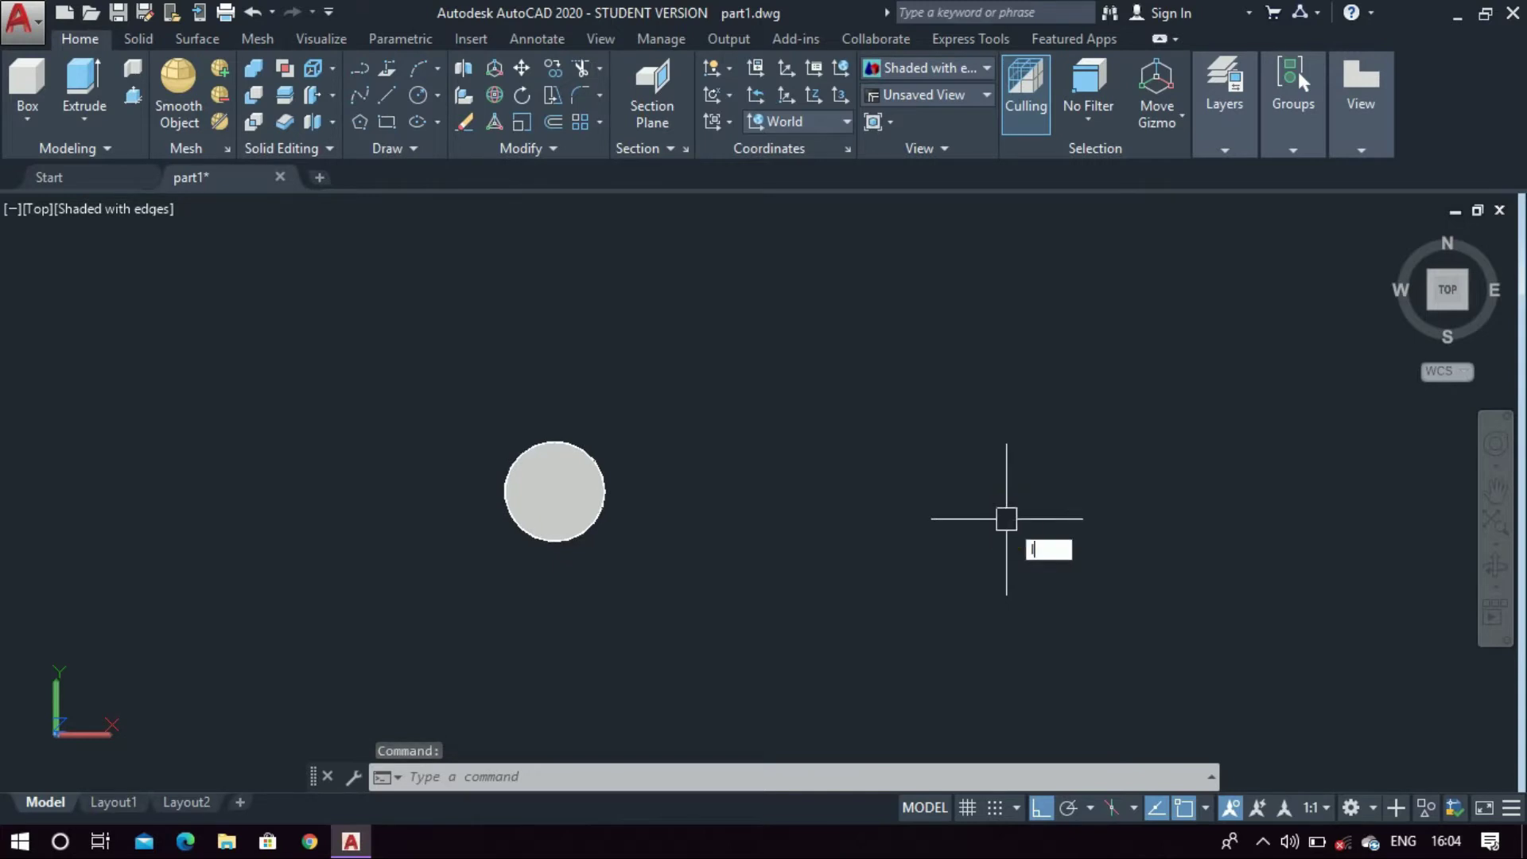
# Draw a long horizontal line to the right of the shaded circular part as the profile's upper reference
pyautogui.press('Return')
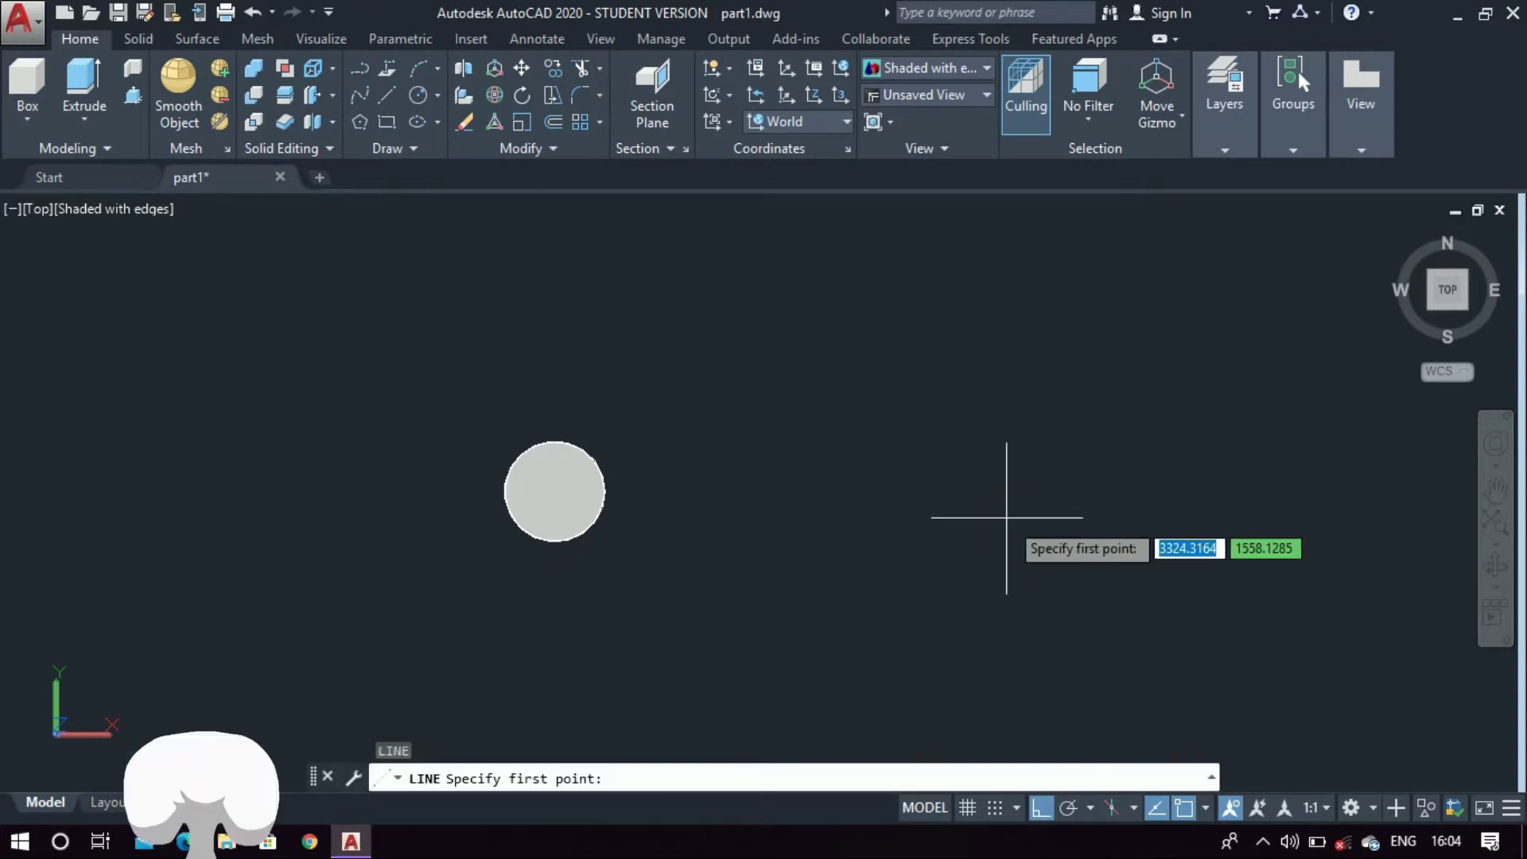
pyautogui.click(769, 456)
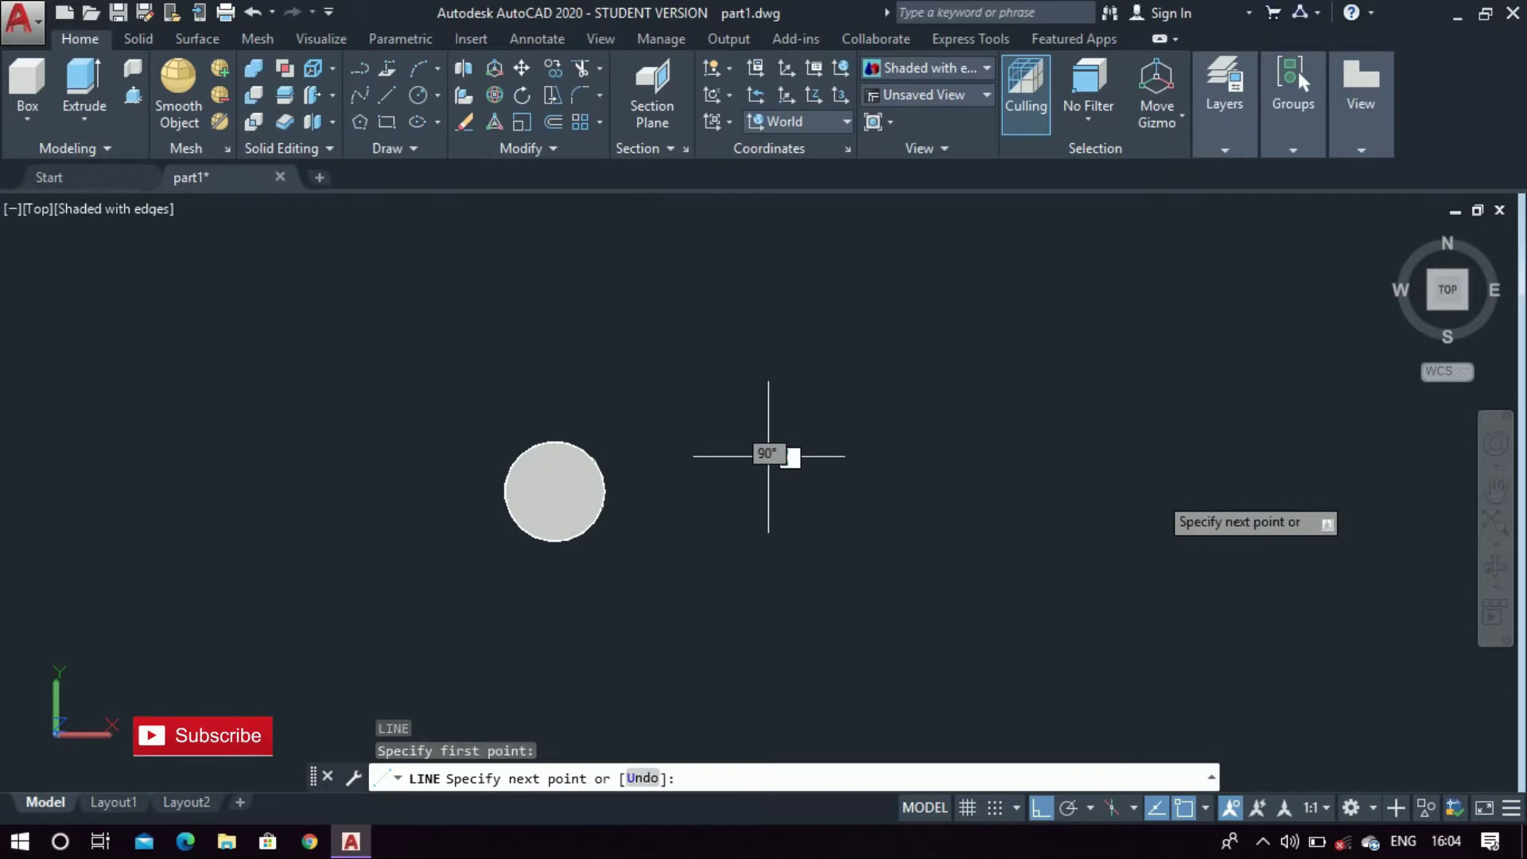
pyautogui.click(1111, 489)
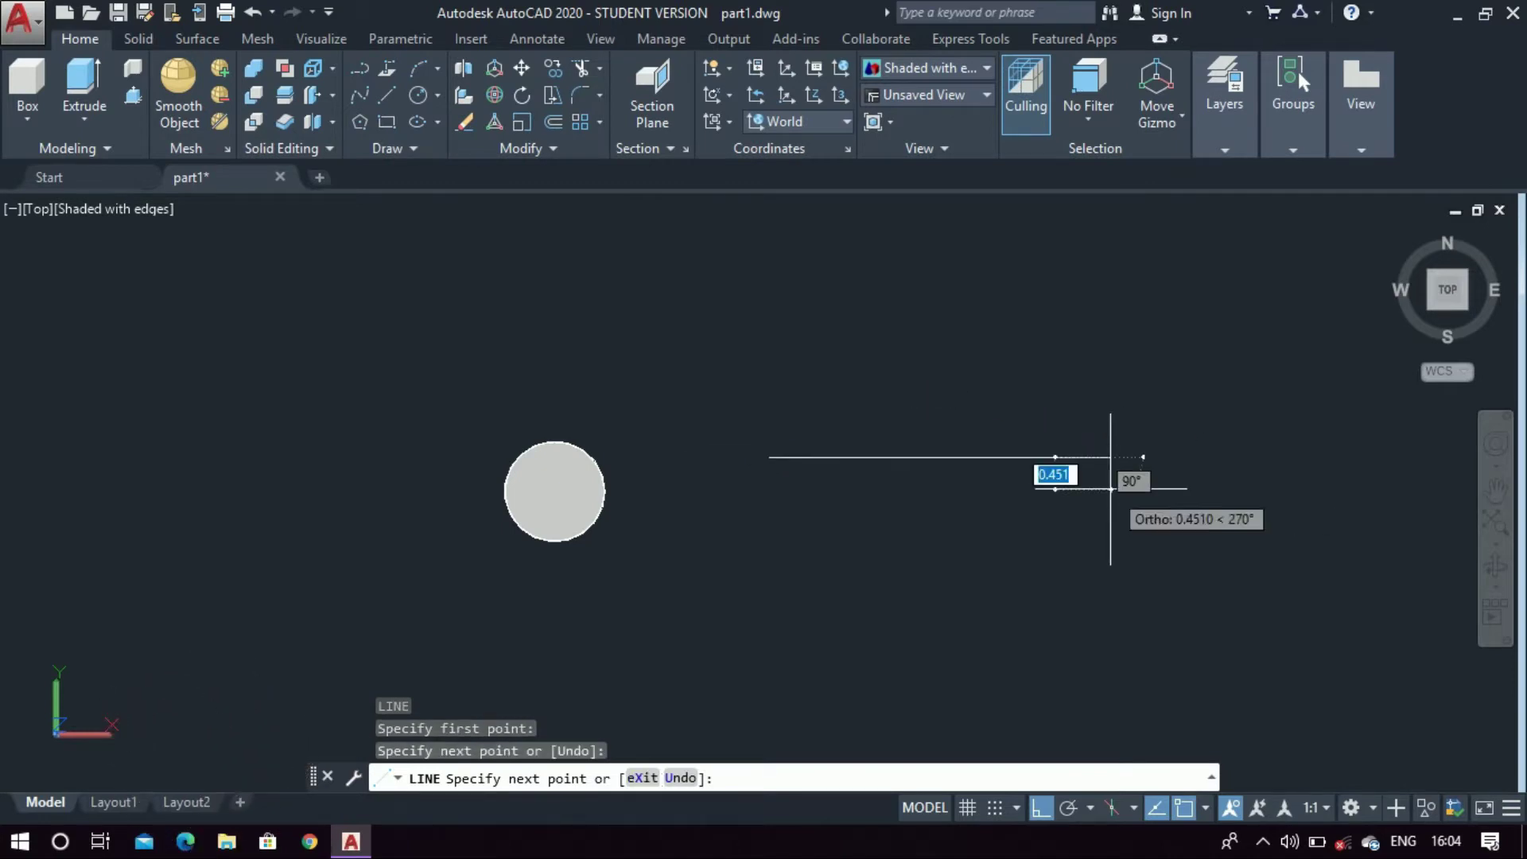
pyautogui.press('Escape')
# Draw a 1.721 vertical line downward from the midpoint of the horizontal line
pyautogui.write('l')
pyautogui.press('Return')
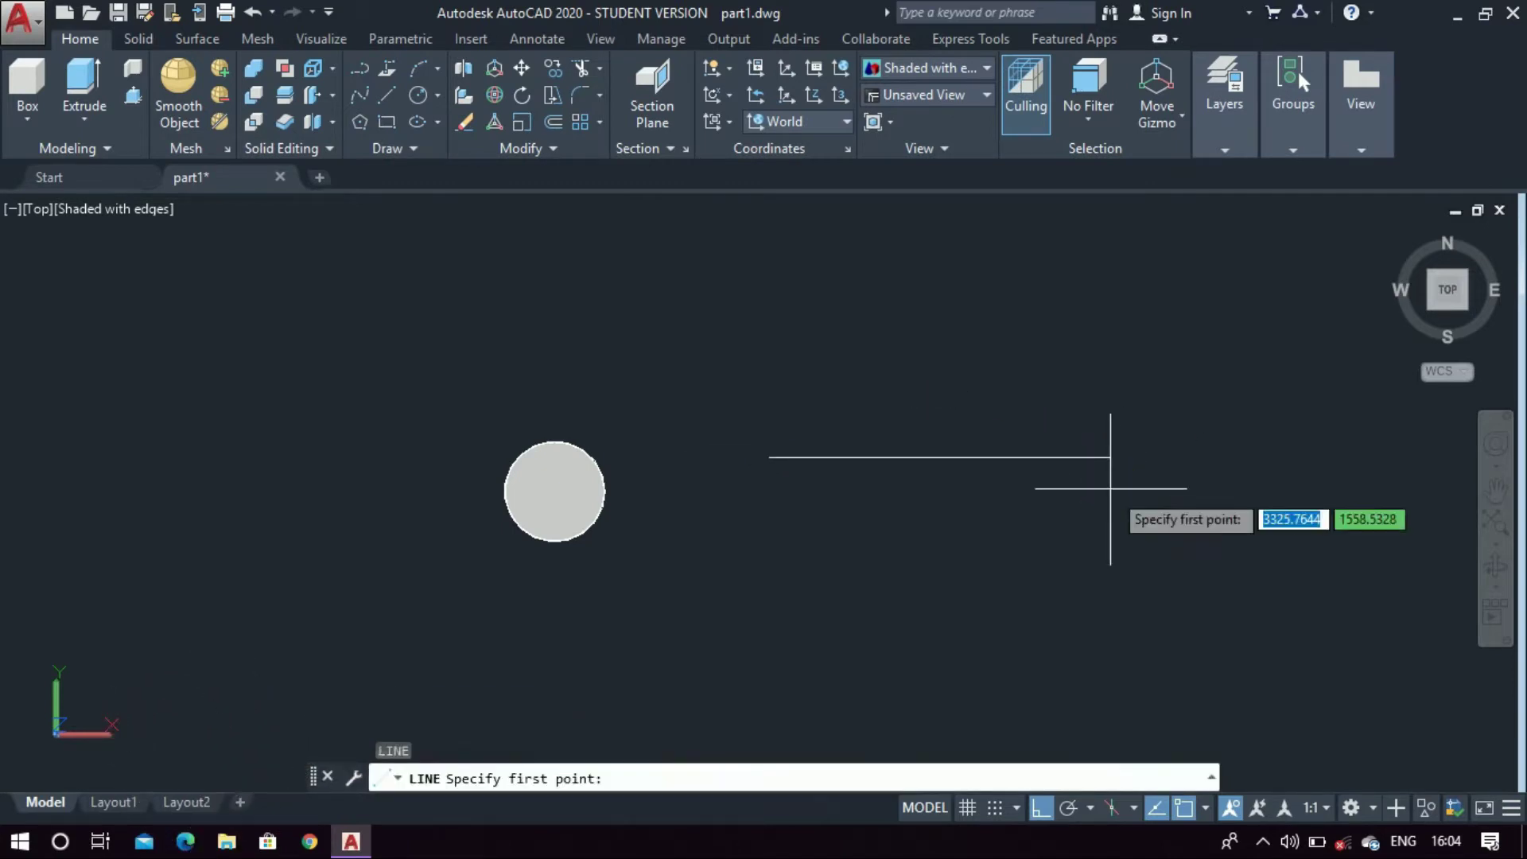
pyautogui.click(939, 455)
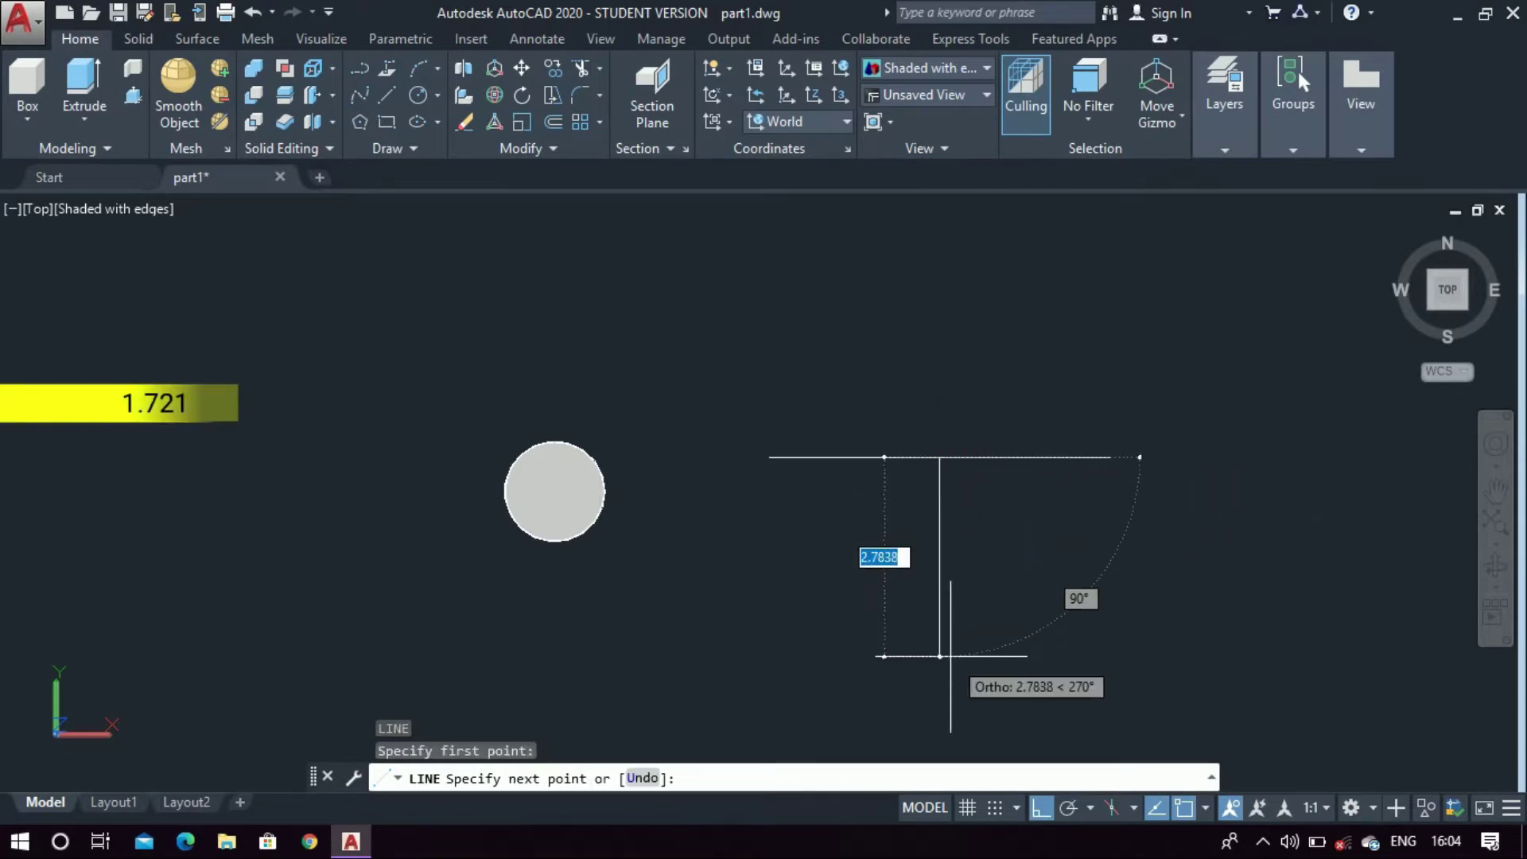
pyautogui.write('1.7')
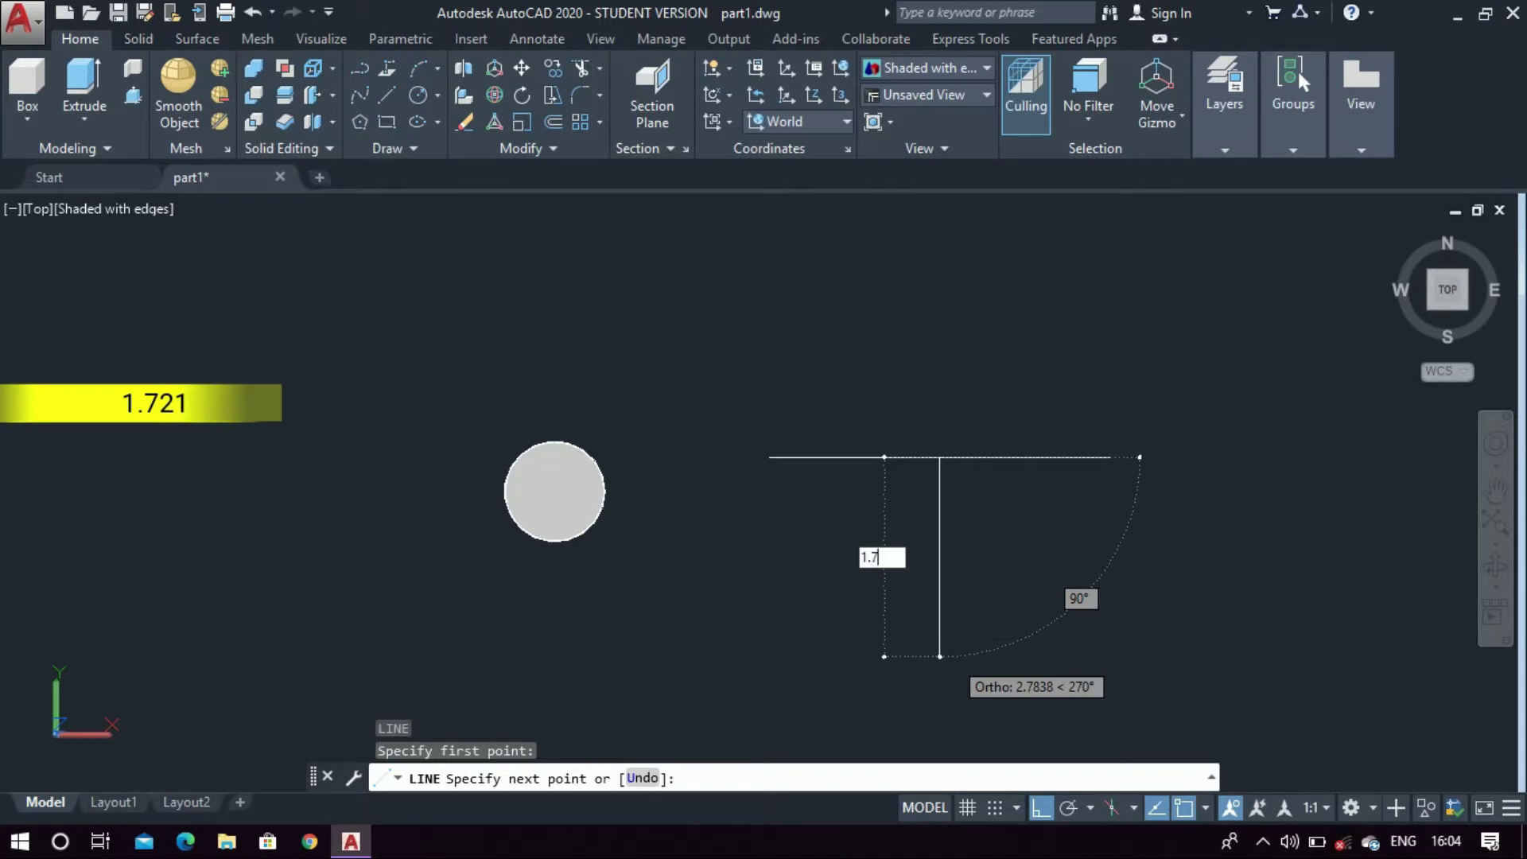
pyautogui.write('21')
pyautogui.press('Return')
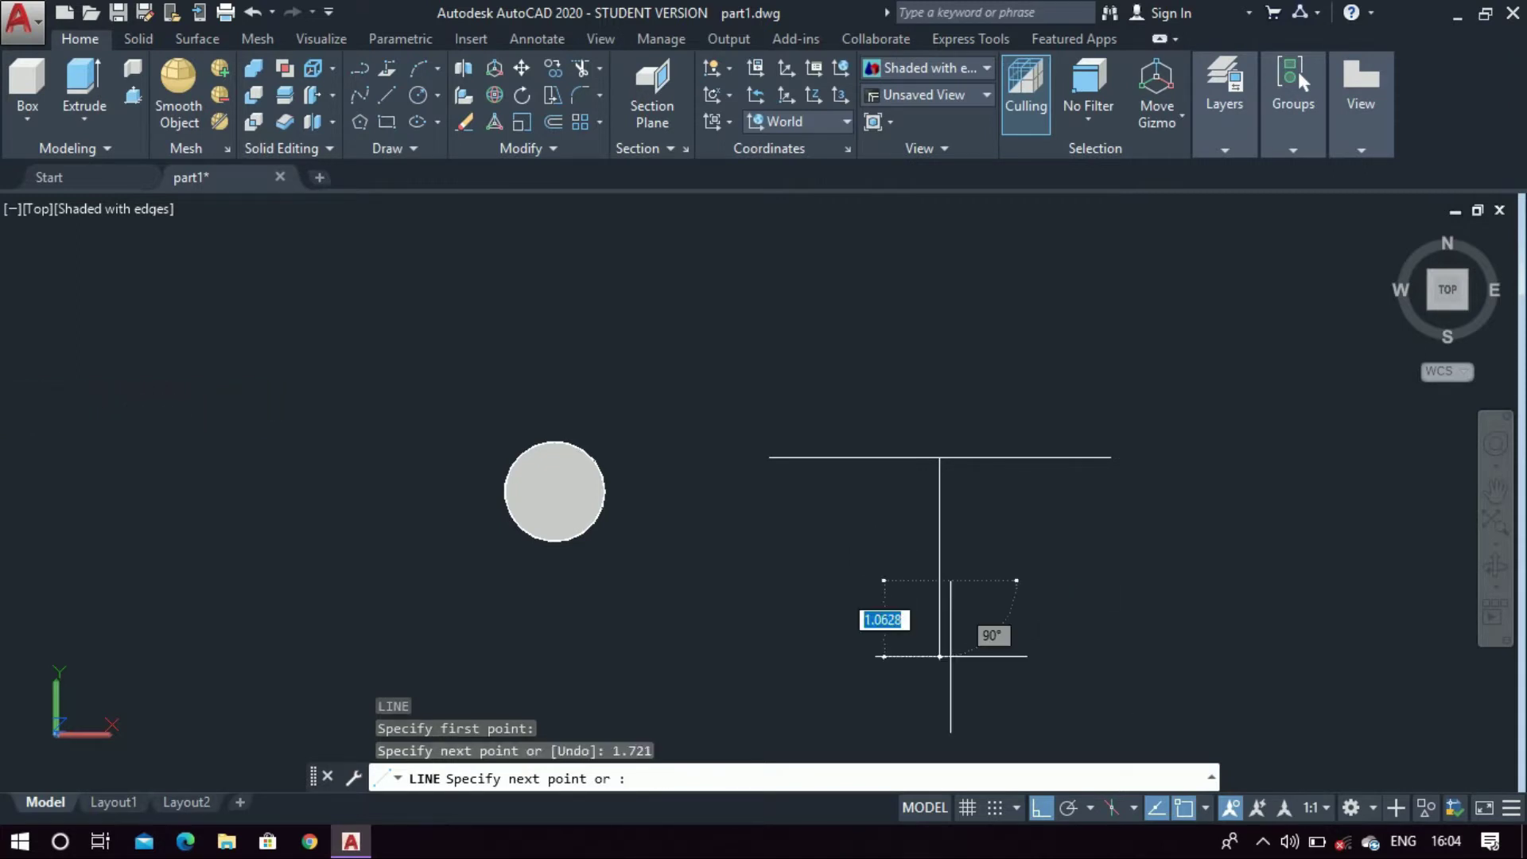
pyautogui.press('Escape')
# Draw a 0.3125 horizontal line to the right from the lower end of the vertical line
pyautogui.scroll(5, 950, 565)
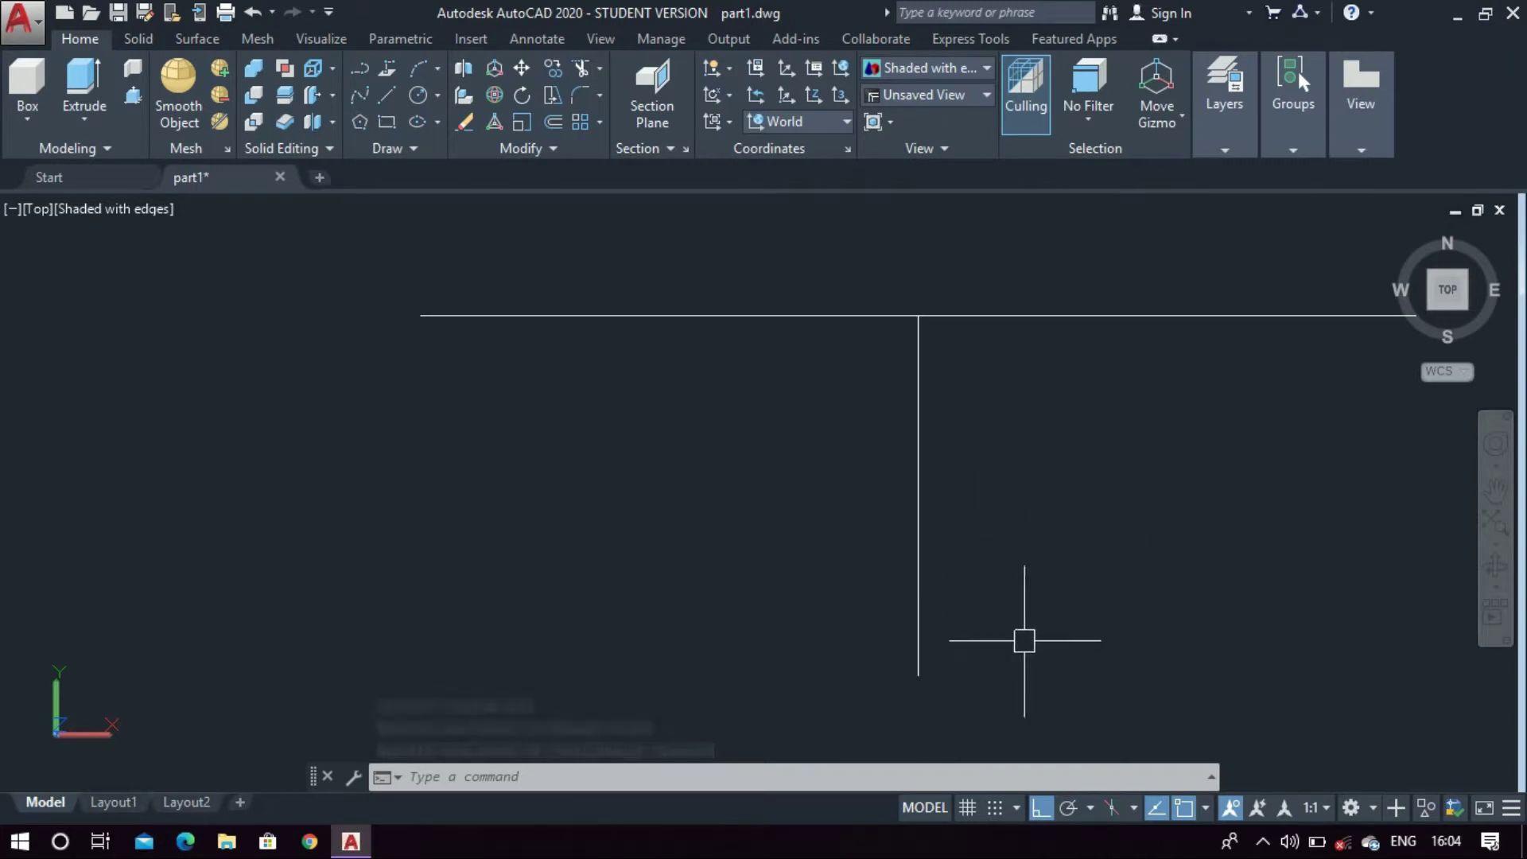
pyautogui.write('l')
pyautogui.press('Return')
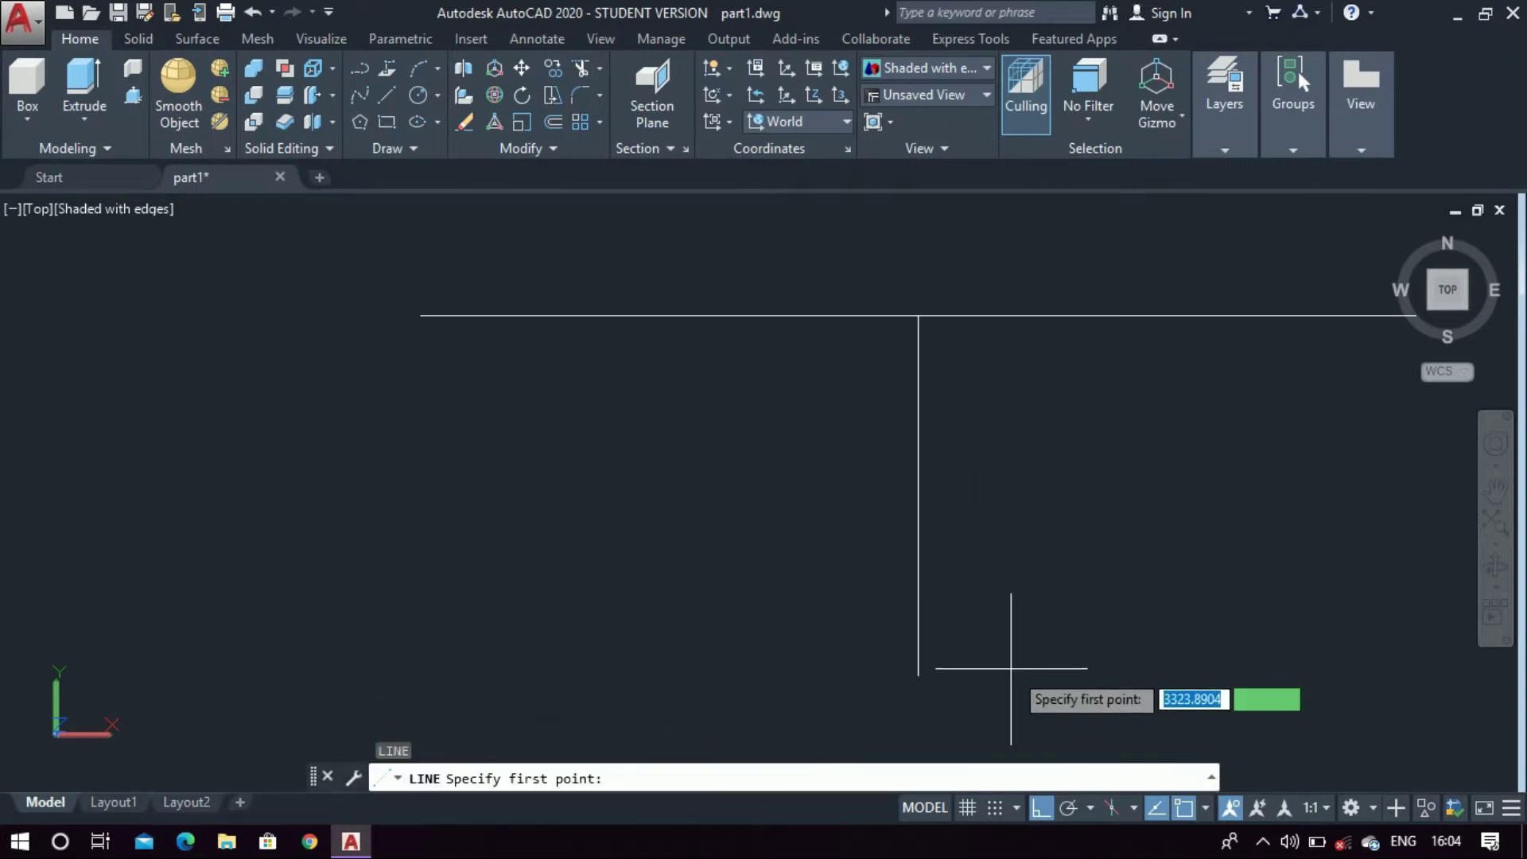
pyautogui.click(918, 675)
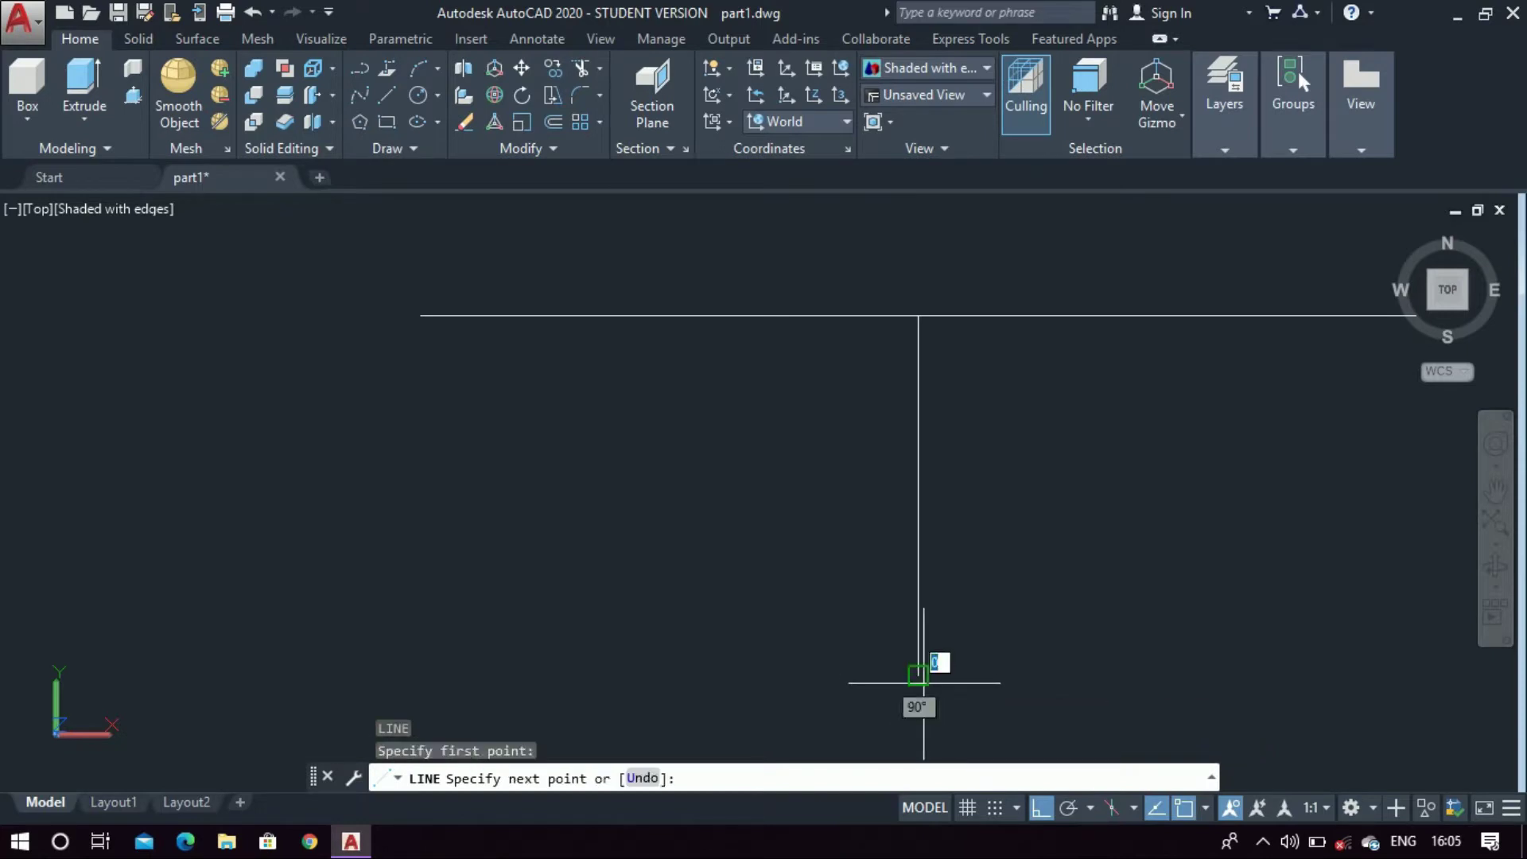
pyautogui.write('0.')
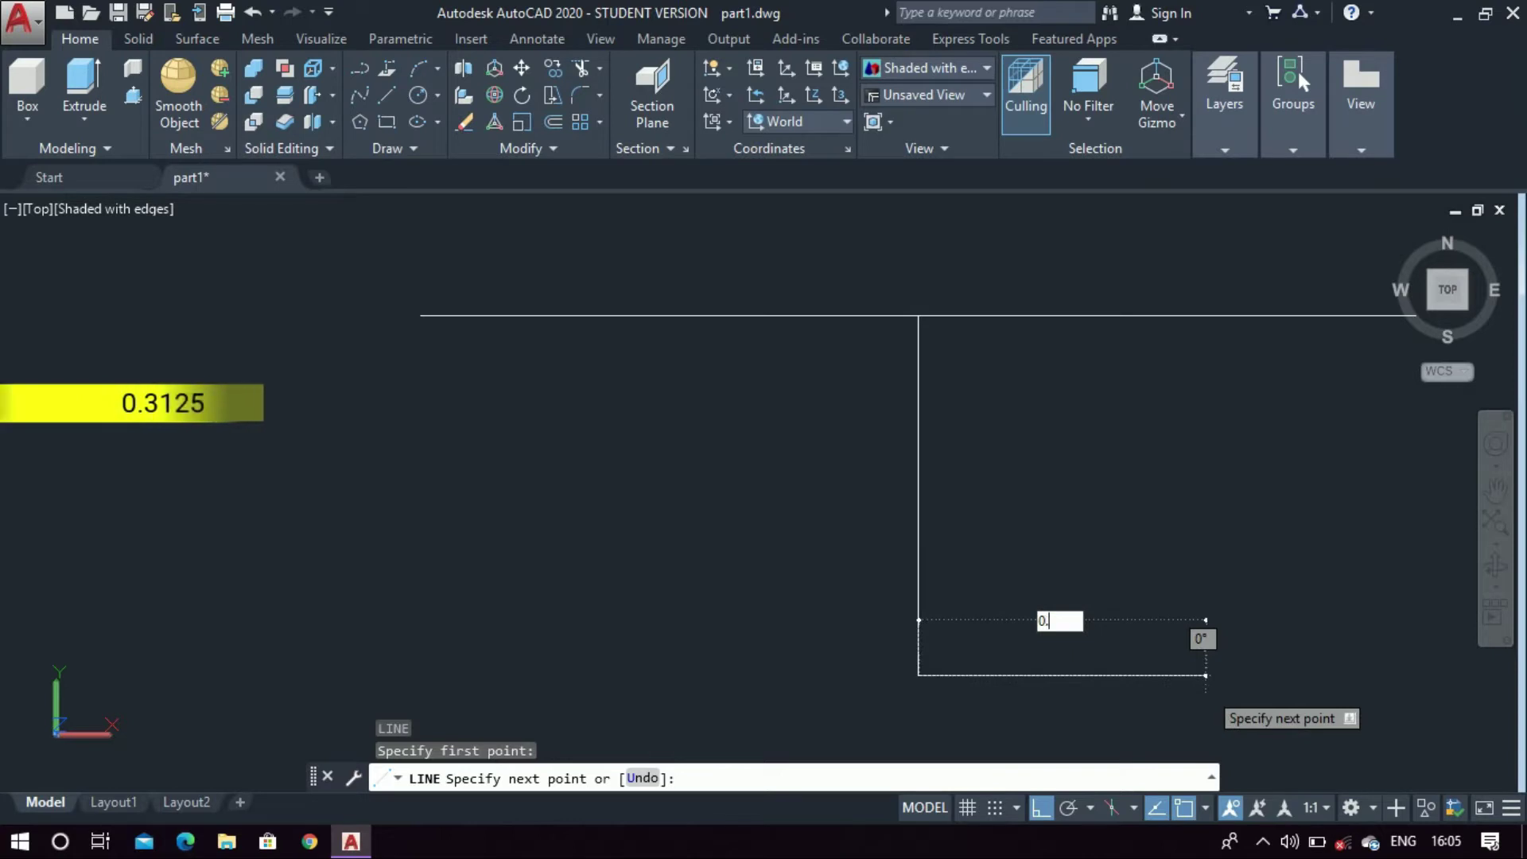
pyautogui.write('3125')
pyautogui.press('Return')
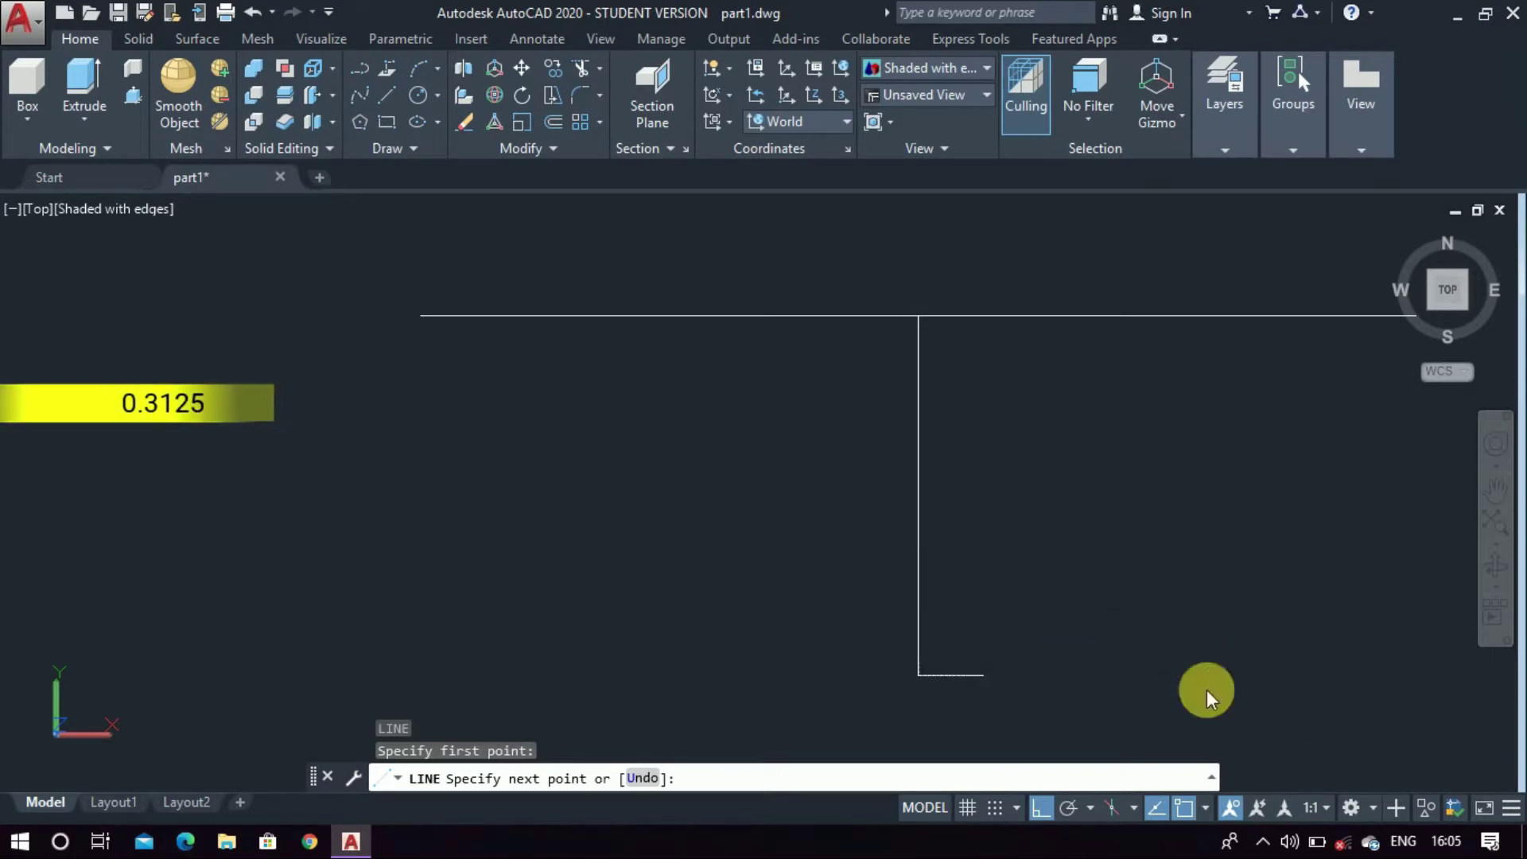
pyautogui.press('Escape')
# Draw connected lines from the vertical line's upper end, 0.5035 downward and 0.7505 to the right
pyautogui.press('Return')
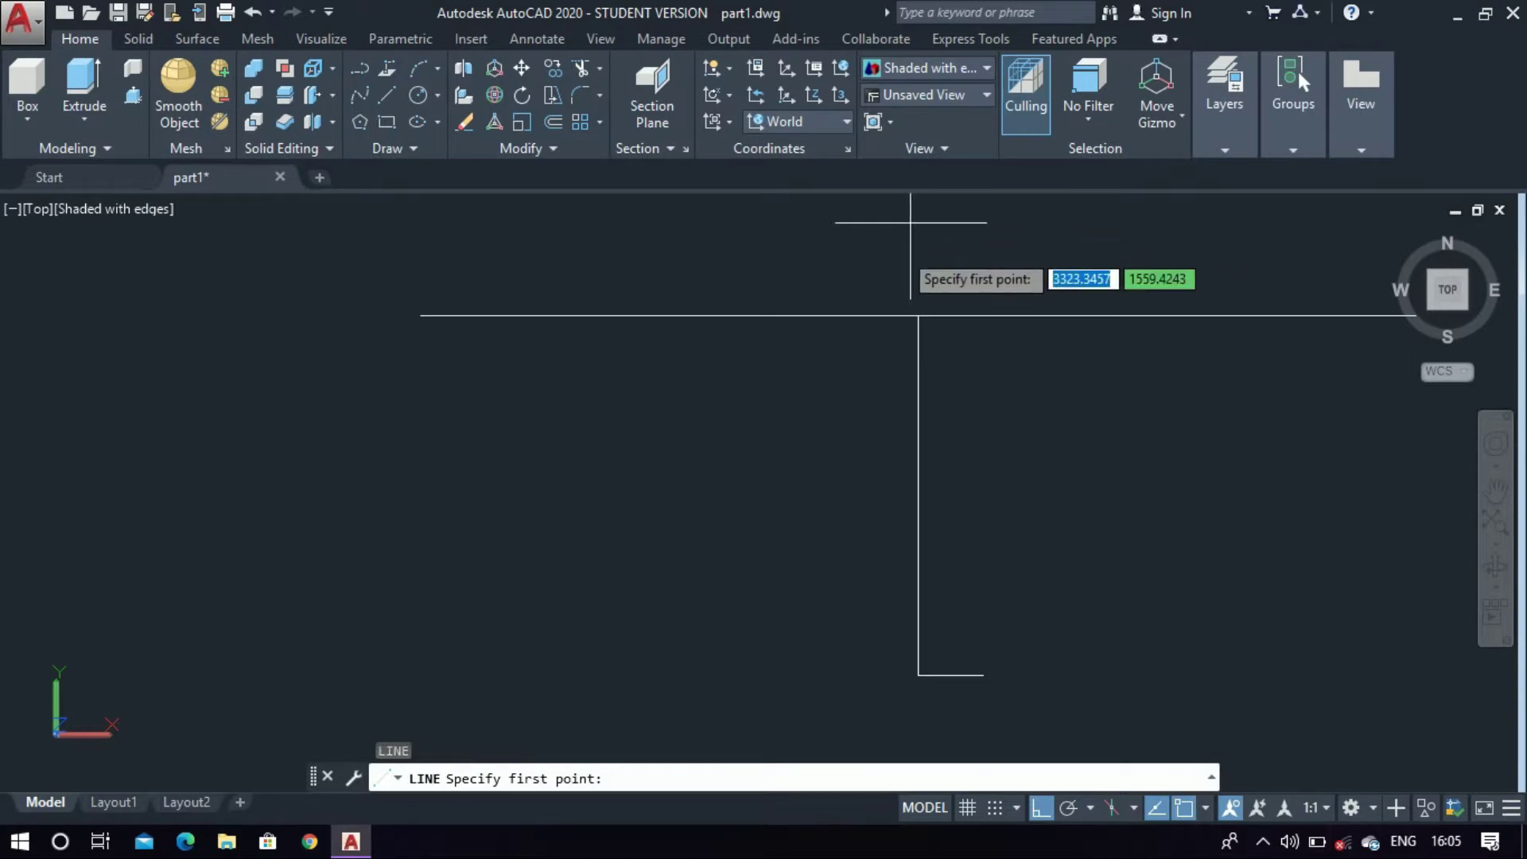
pyautogui.click(917, 316)
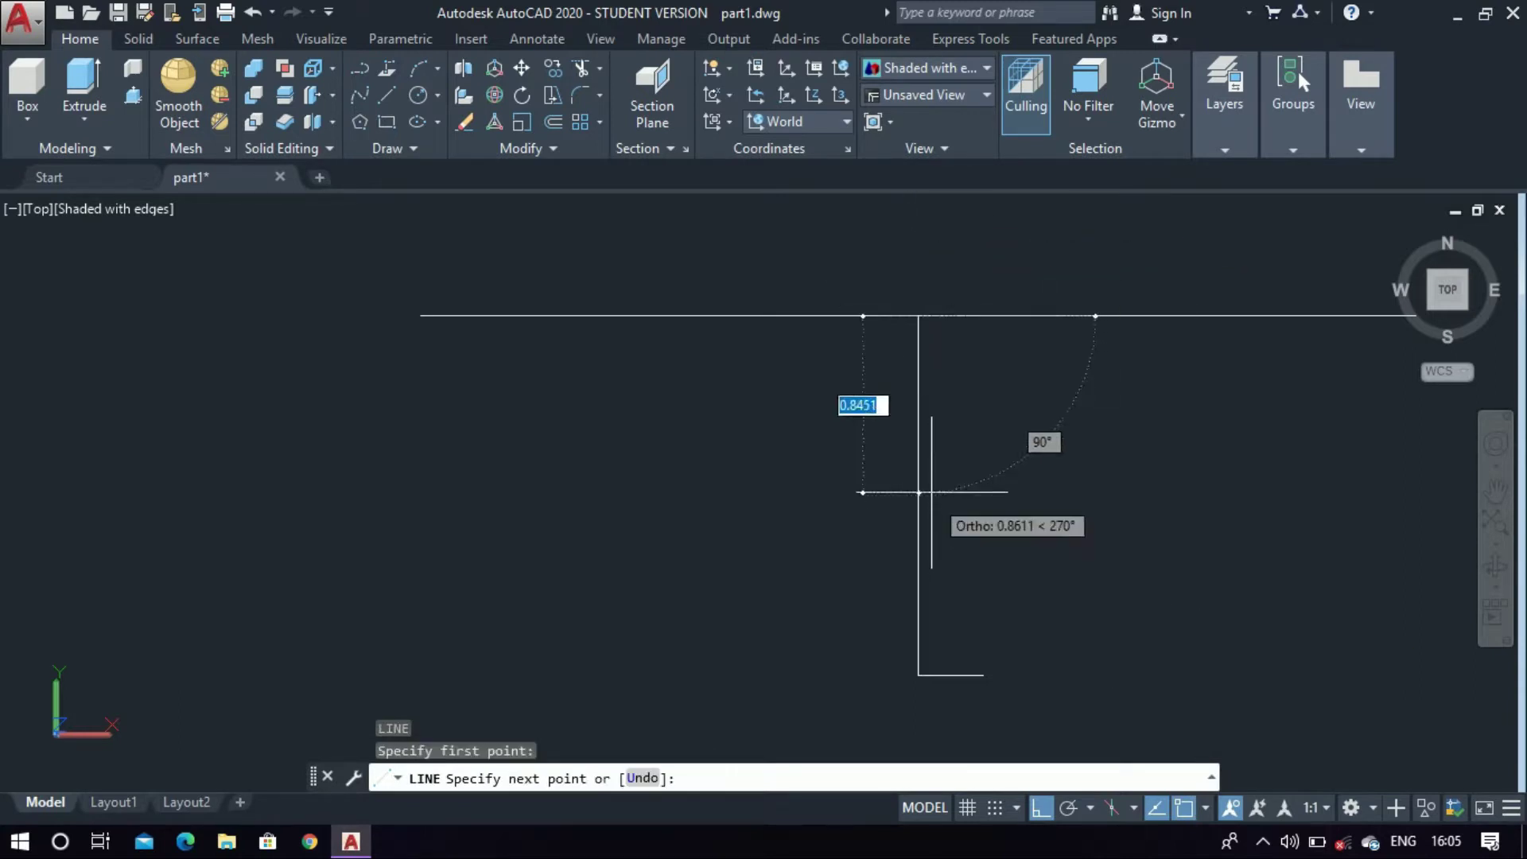
pyautogui.write('0.')
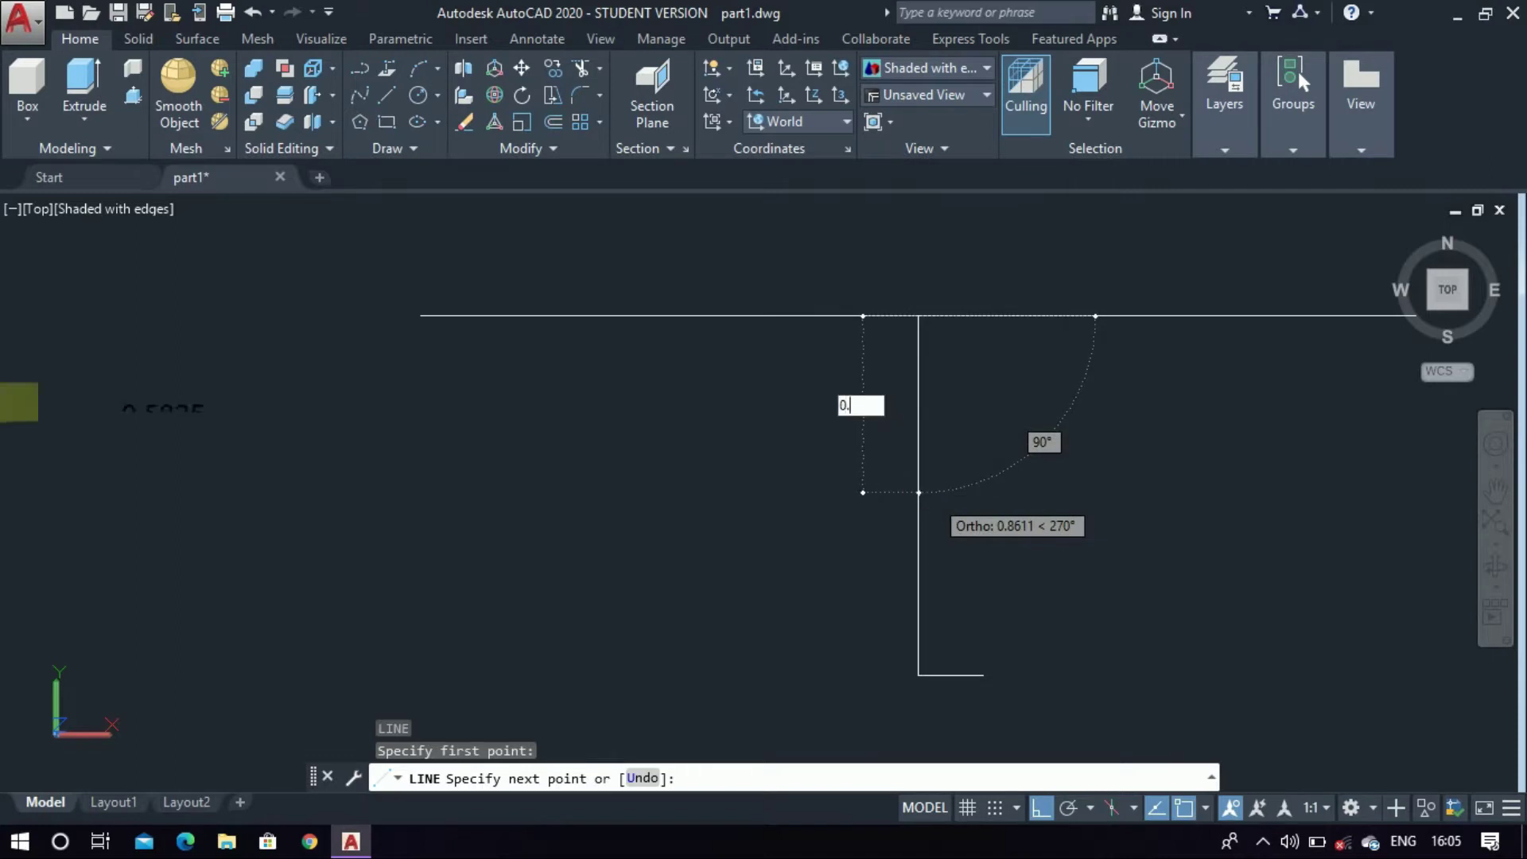
pyautogui.write('503')
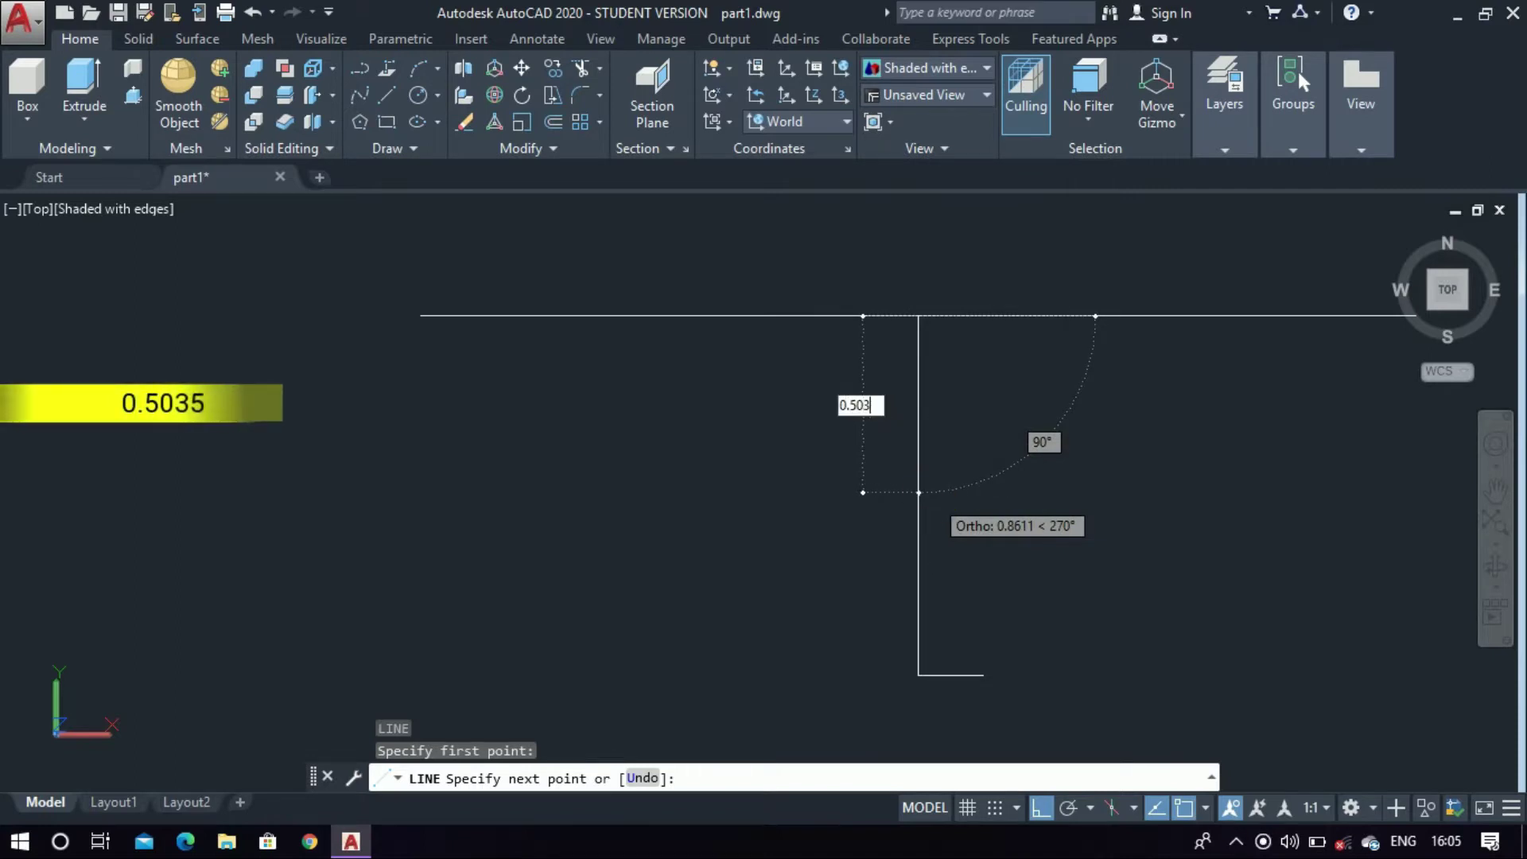
pyautogui.write('5')
pyautogui.press('Return')
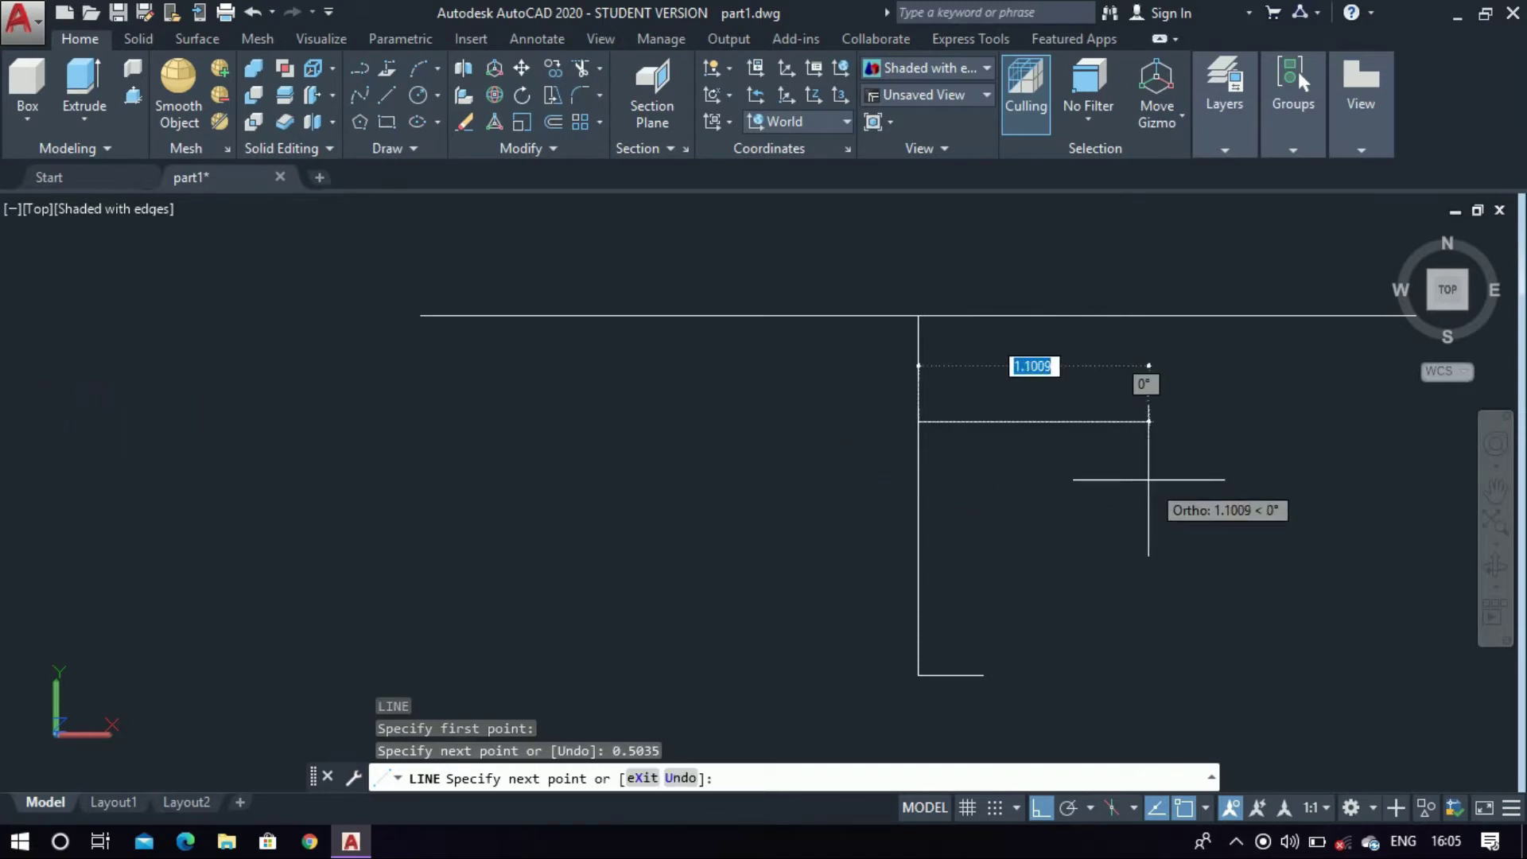
pyautogui.write('0.')
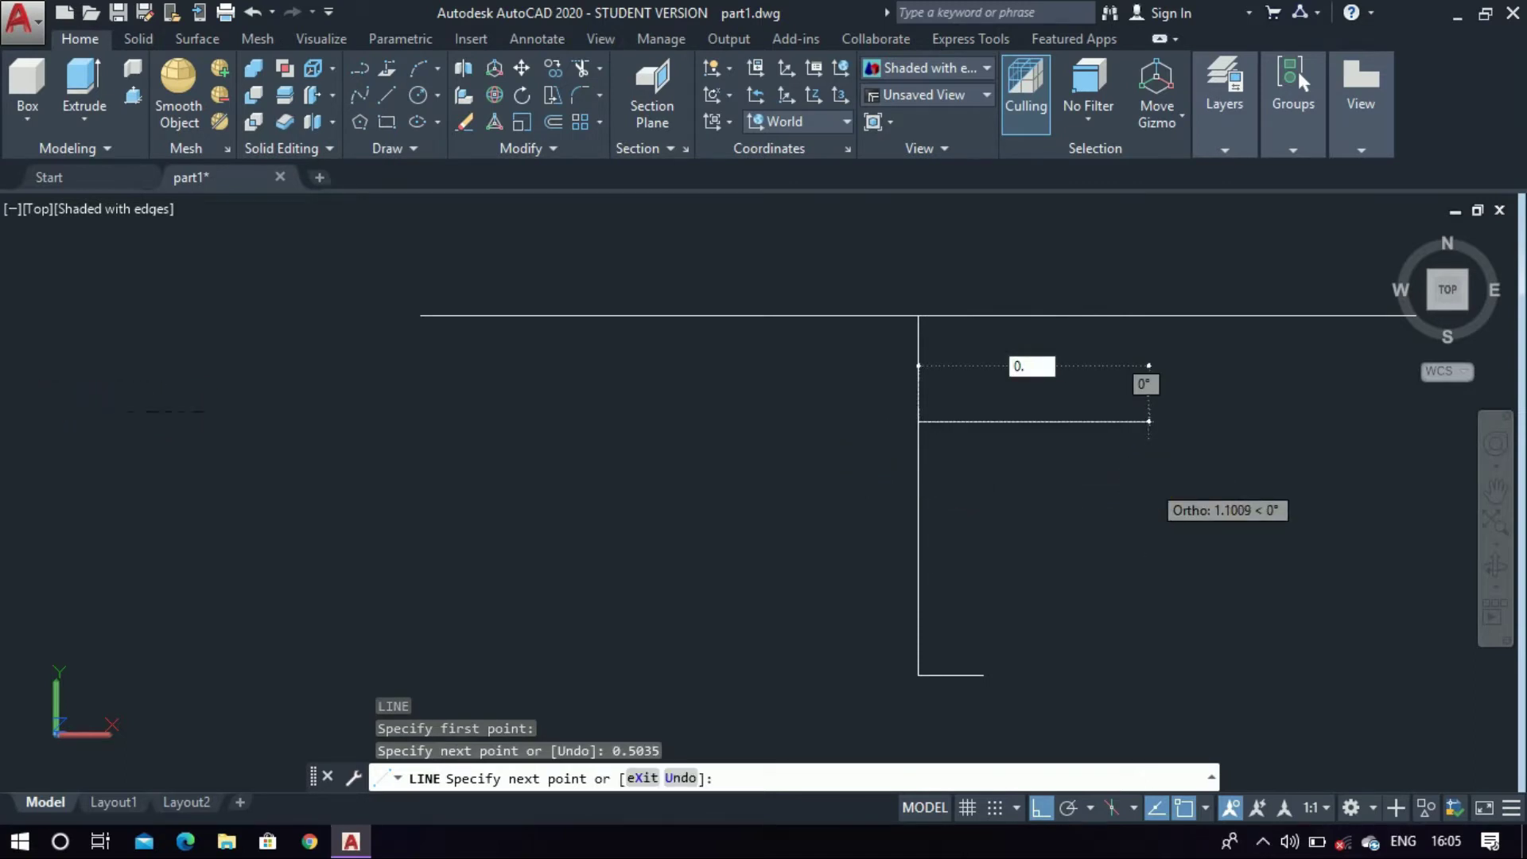
pyautogui.write('7505')
pyautogui.press('Return')
pyautogui.press('Escape')
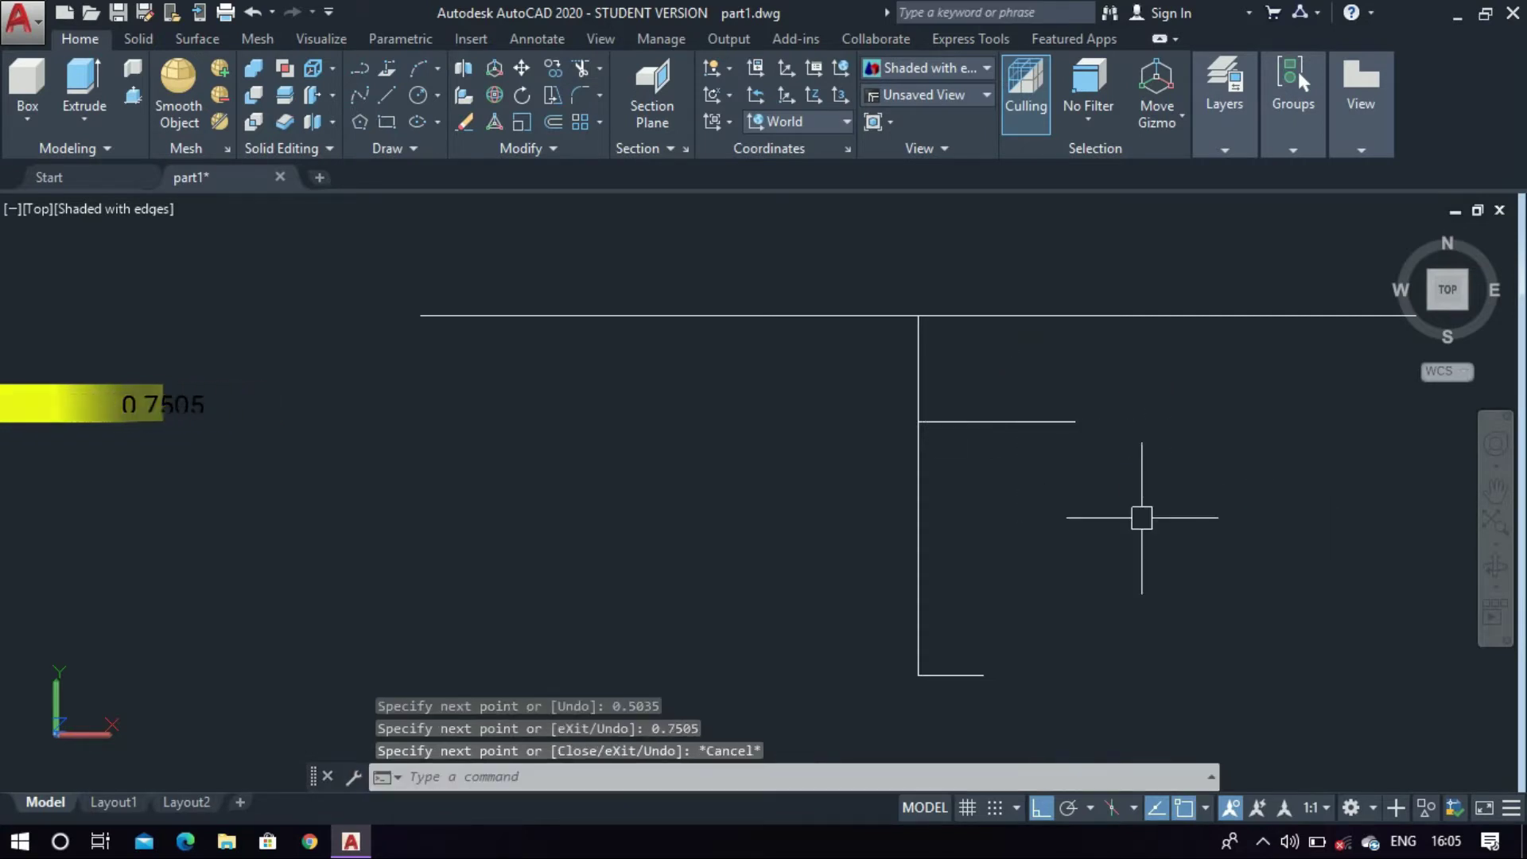
# Draw lines from the vertical's upper end: 0.7895 down, right until aligned with the 0.7505 line's end, and up to that endpoint
pyautogui.write('l')
pyautogui.press('Return')
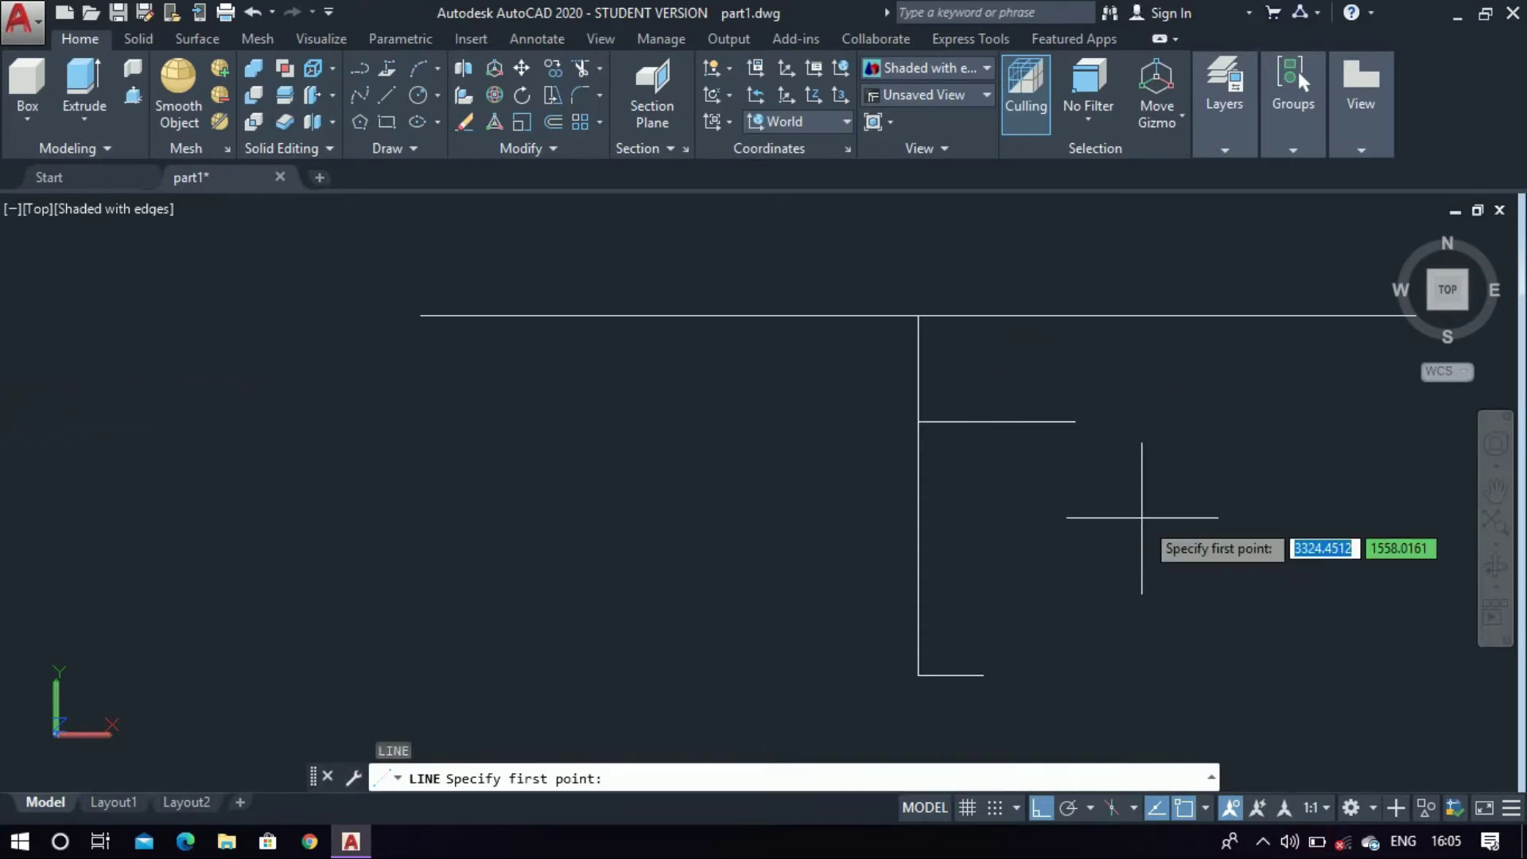
pyautogui.click(917, 317)
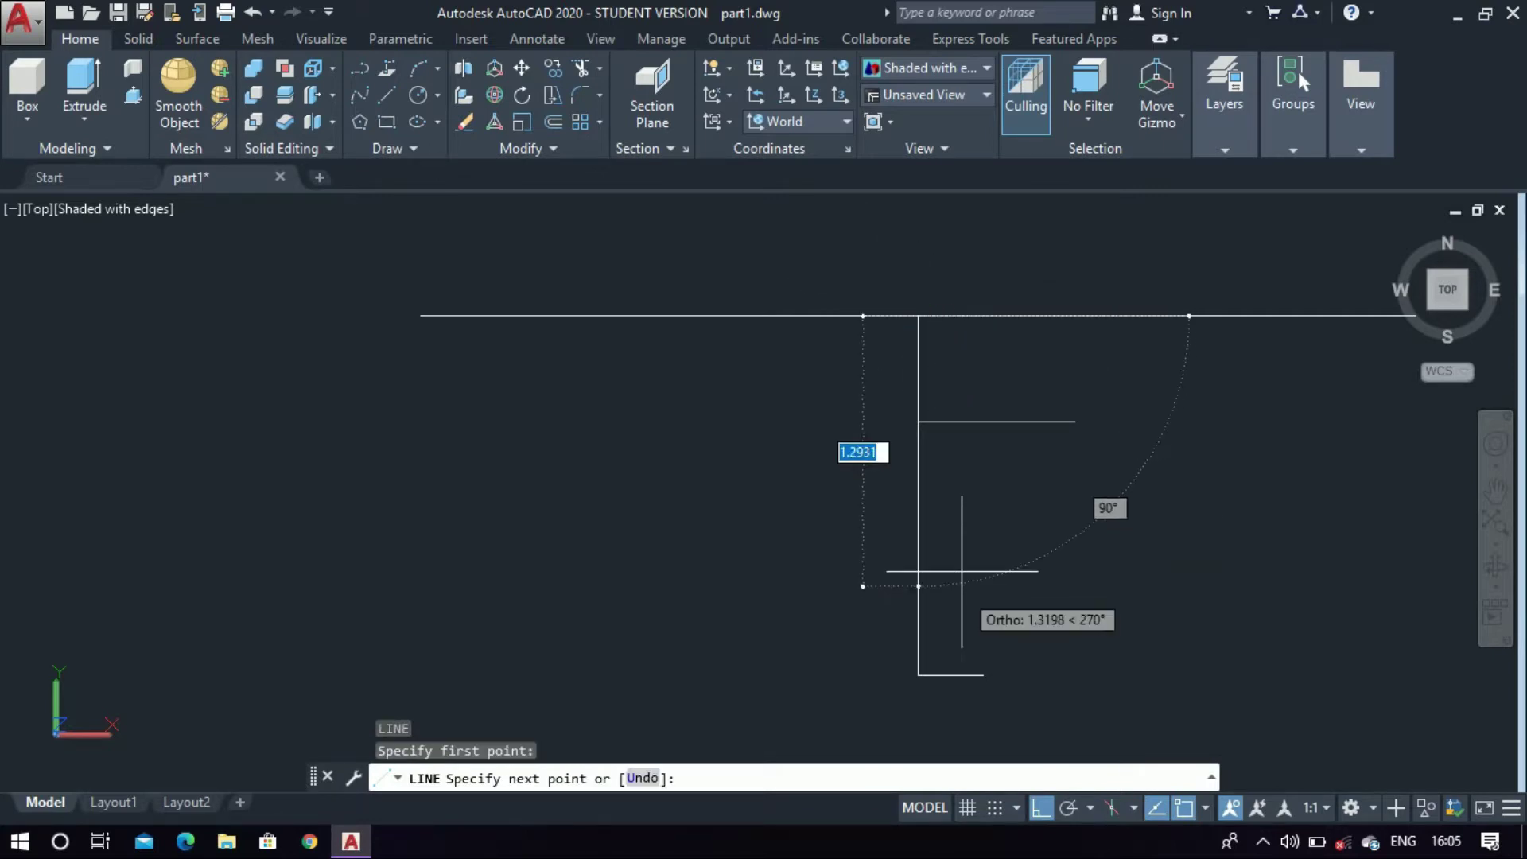
pyautogui.write('0.78')
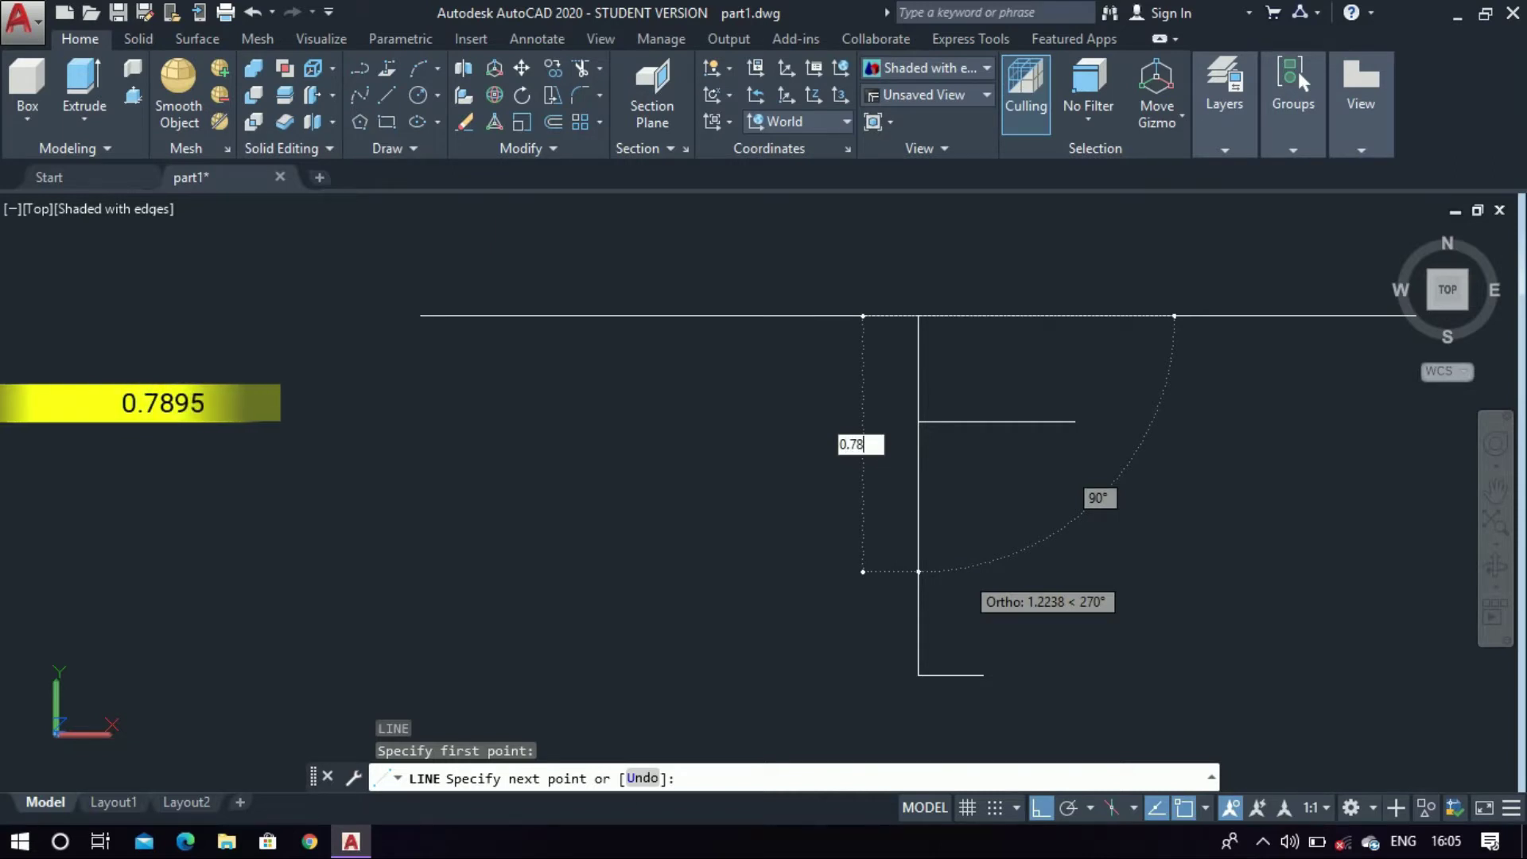
pyautogui.write('95')
pyautogui.press('Return')
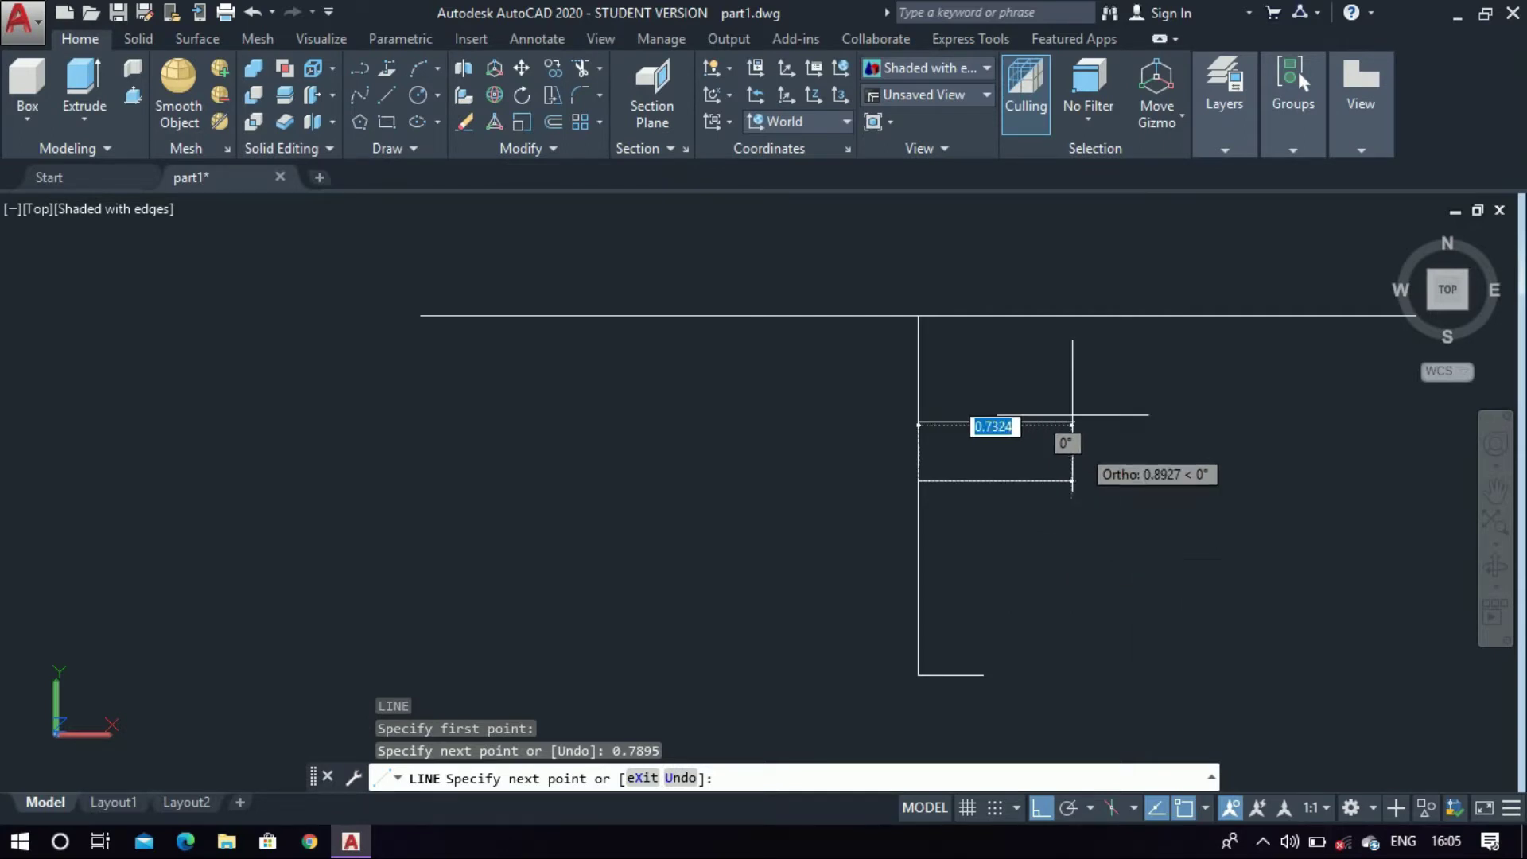
pyautogui.scroll(2, 1078, 500)
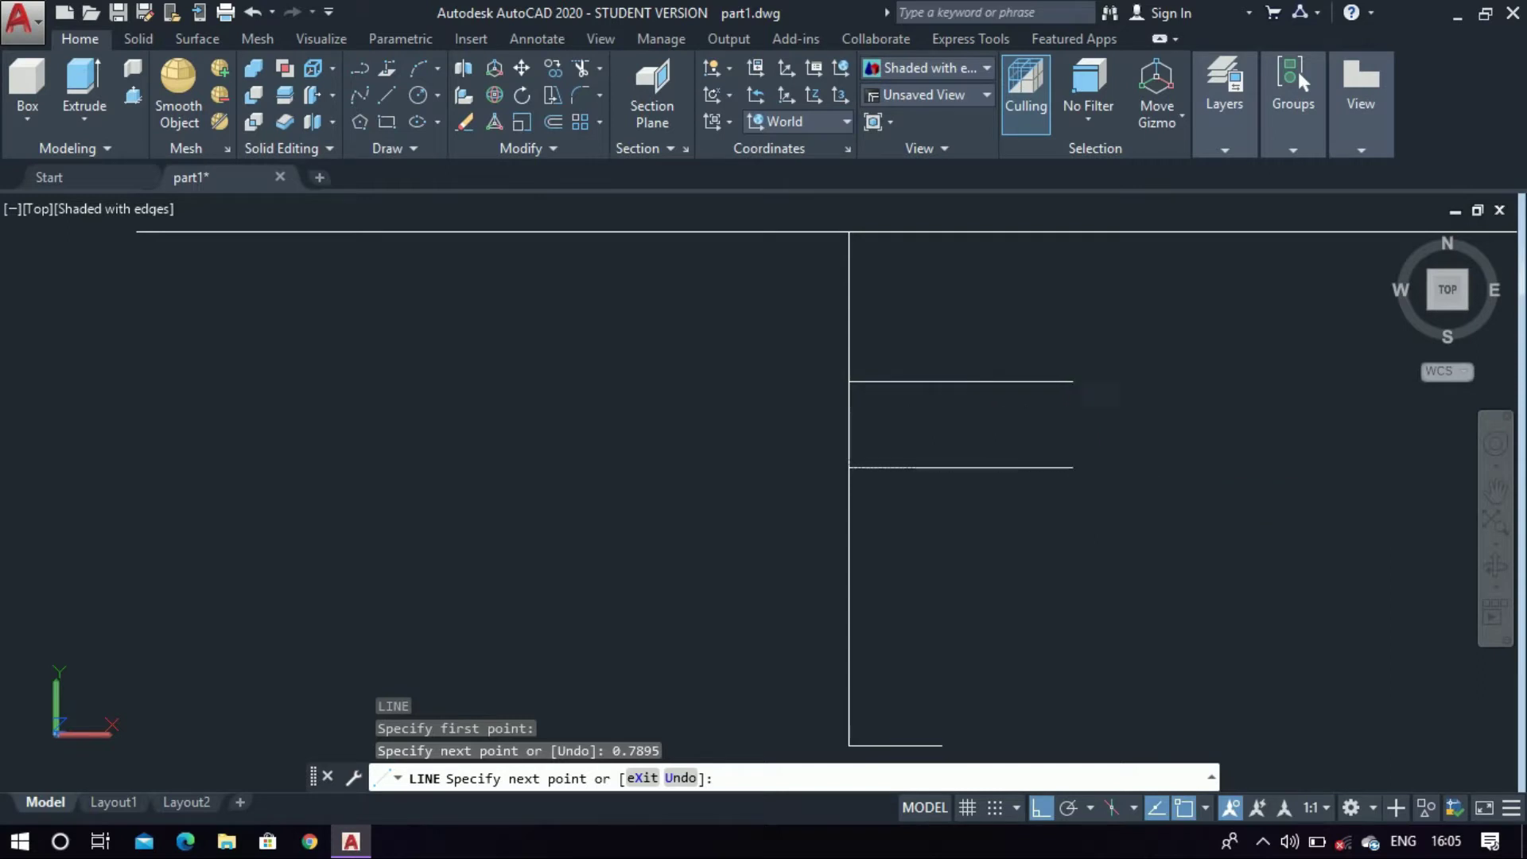
pyautogui.click(1074, 469)
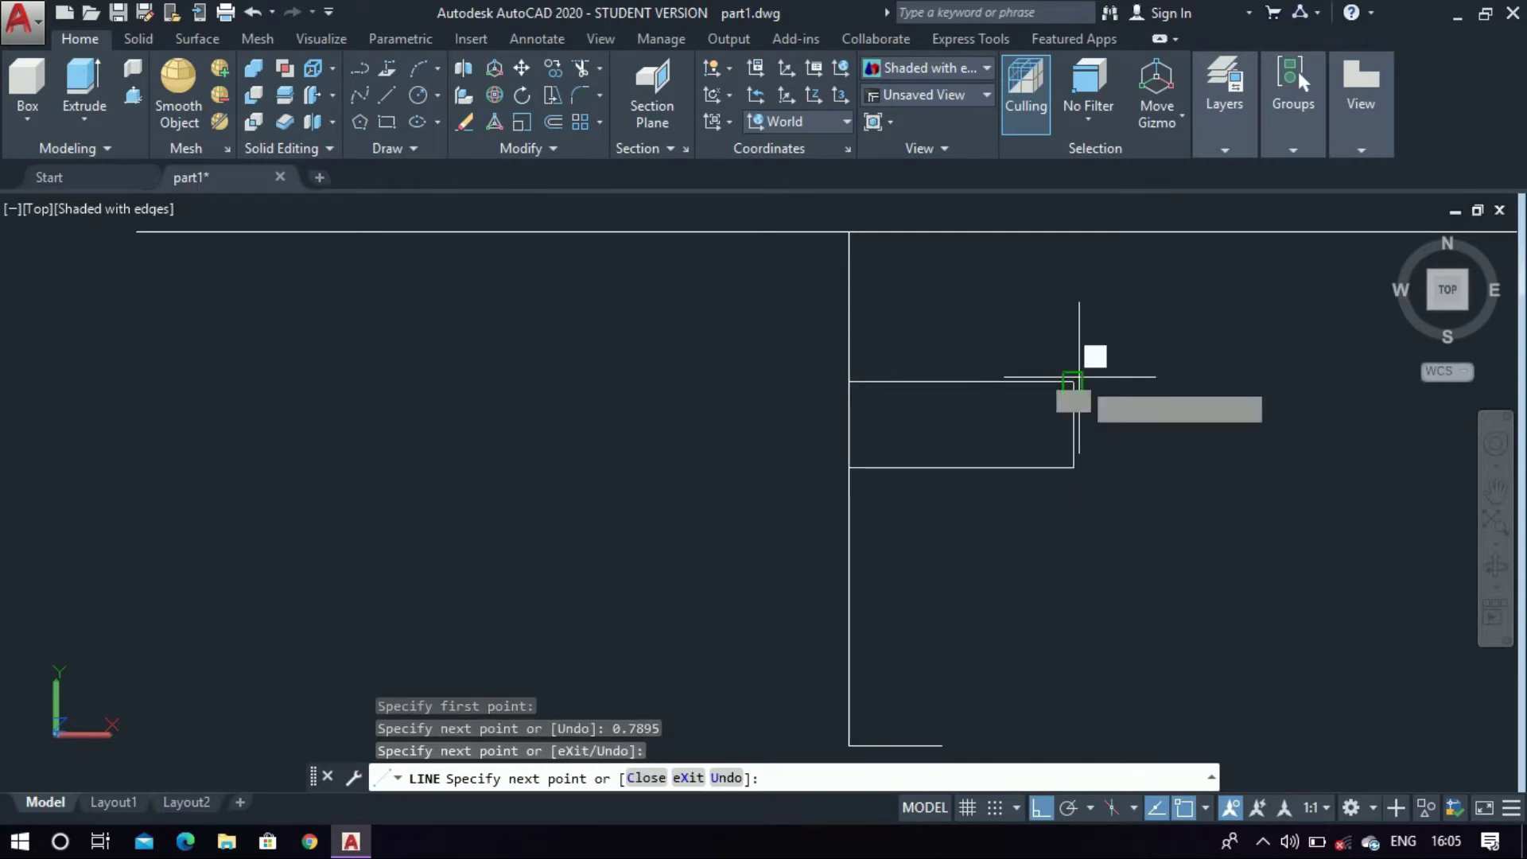
pyautogui.click(1073, 381)
pyautogui.press('Escape')
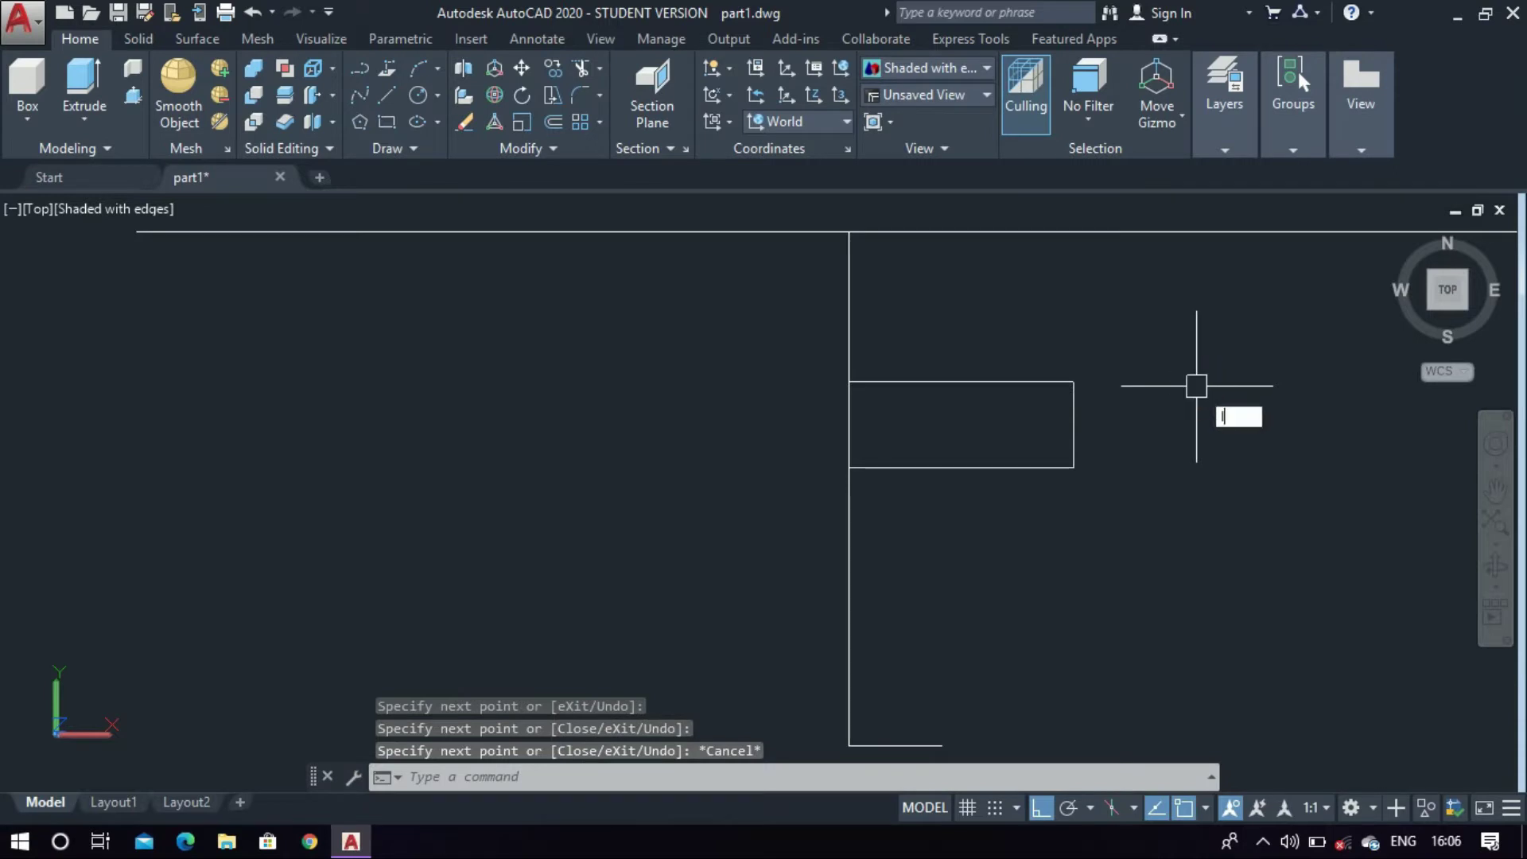
# Draw a vertical line from the free end of the 0.3125 line up to the small rectangle's lower edge
pyautogui.press('Return')
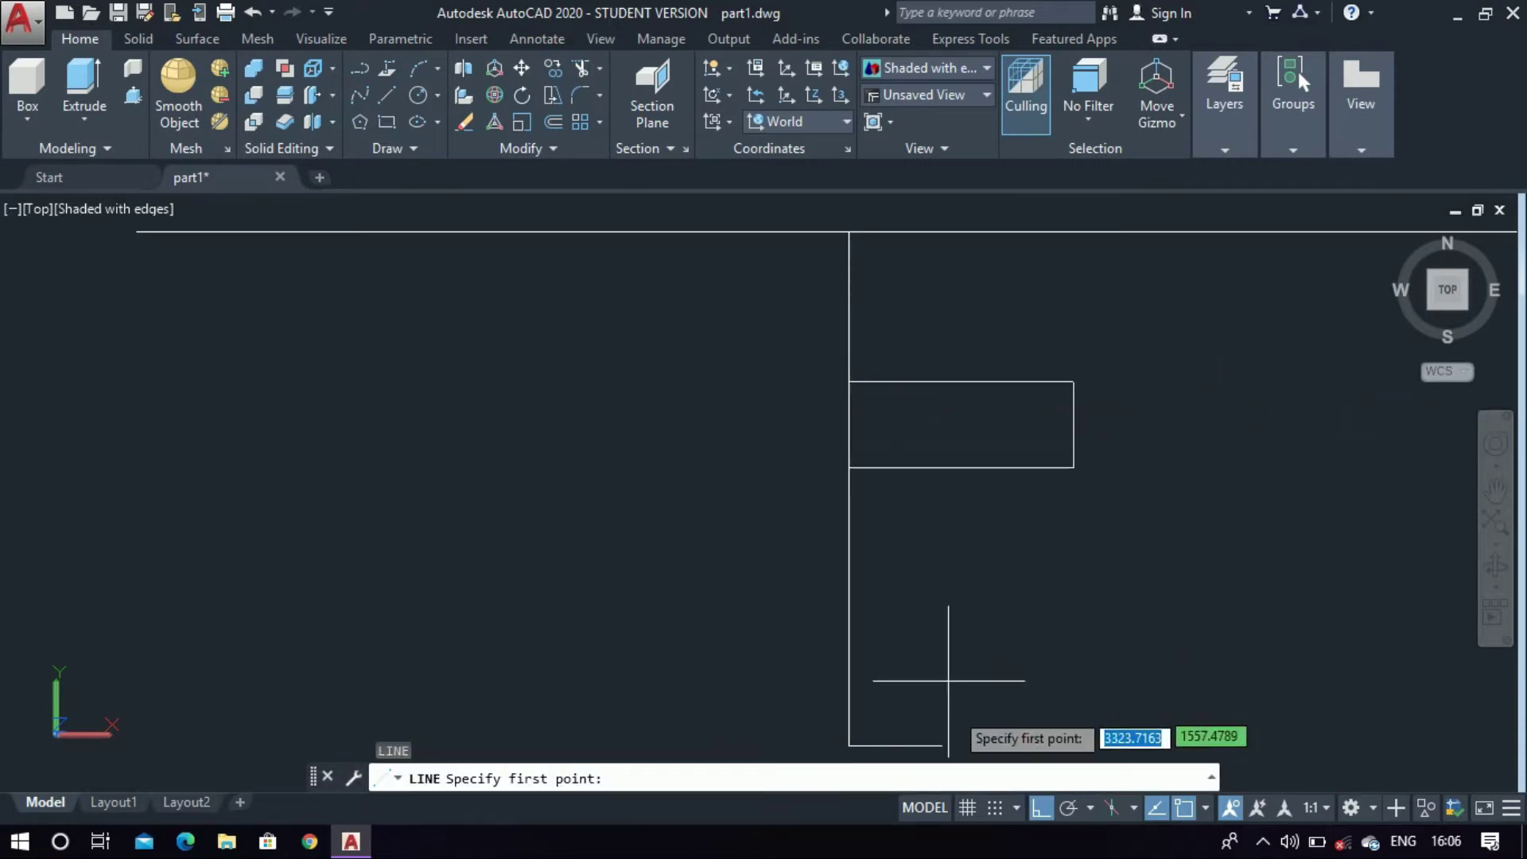
pyautogui.click(940, 745)
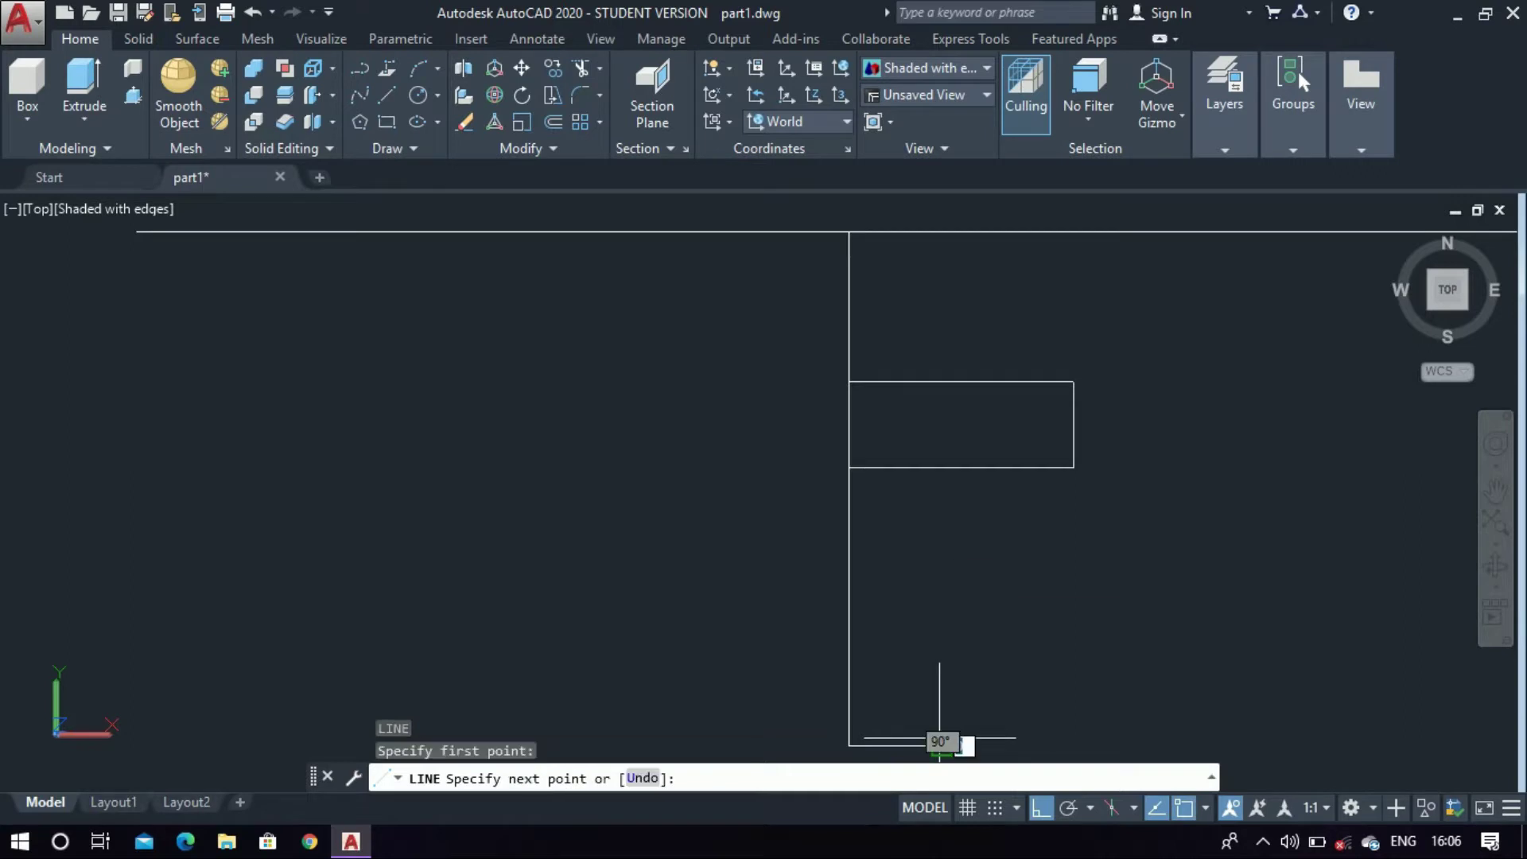
pyautogui.click(940, 466)
pyautogui.press('Escape')
# Draw a circle with radius 0.125 in the empty space to the right of the profile
pyautogui.scroll(-2, 686, 371)
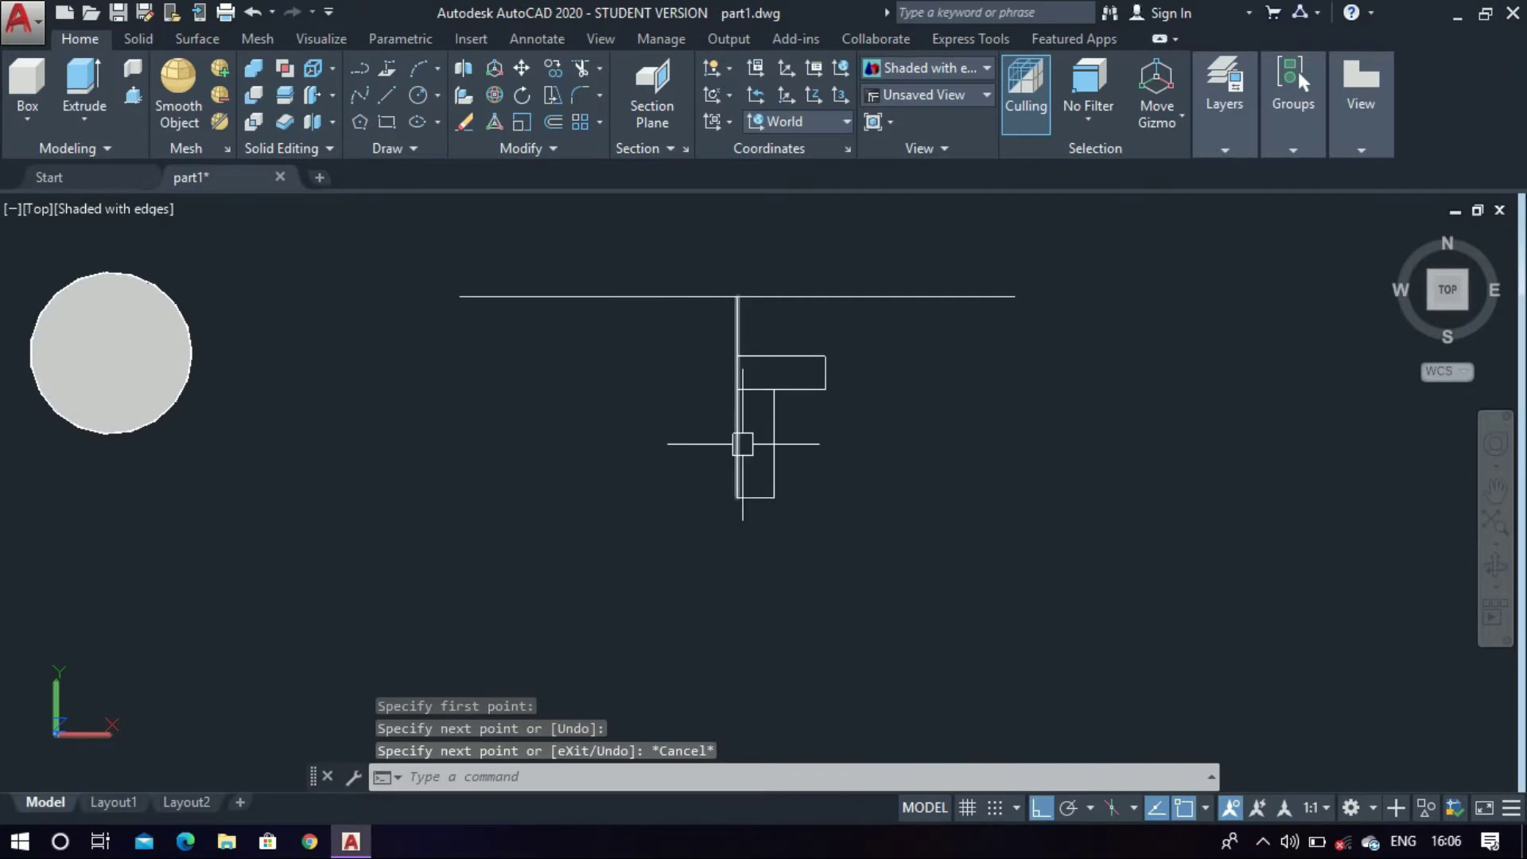
pyautogui.press('Return')
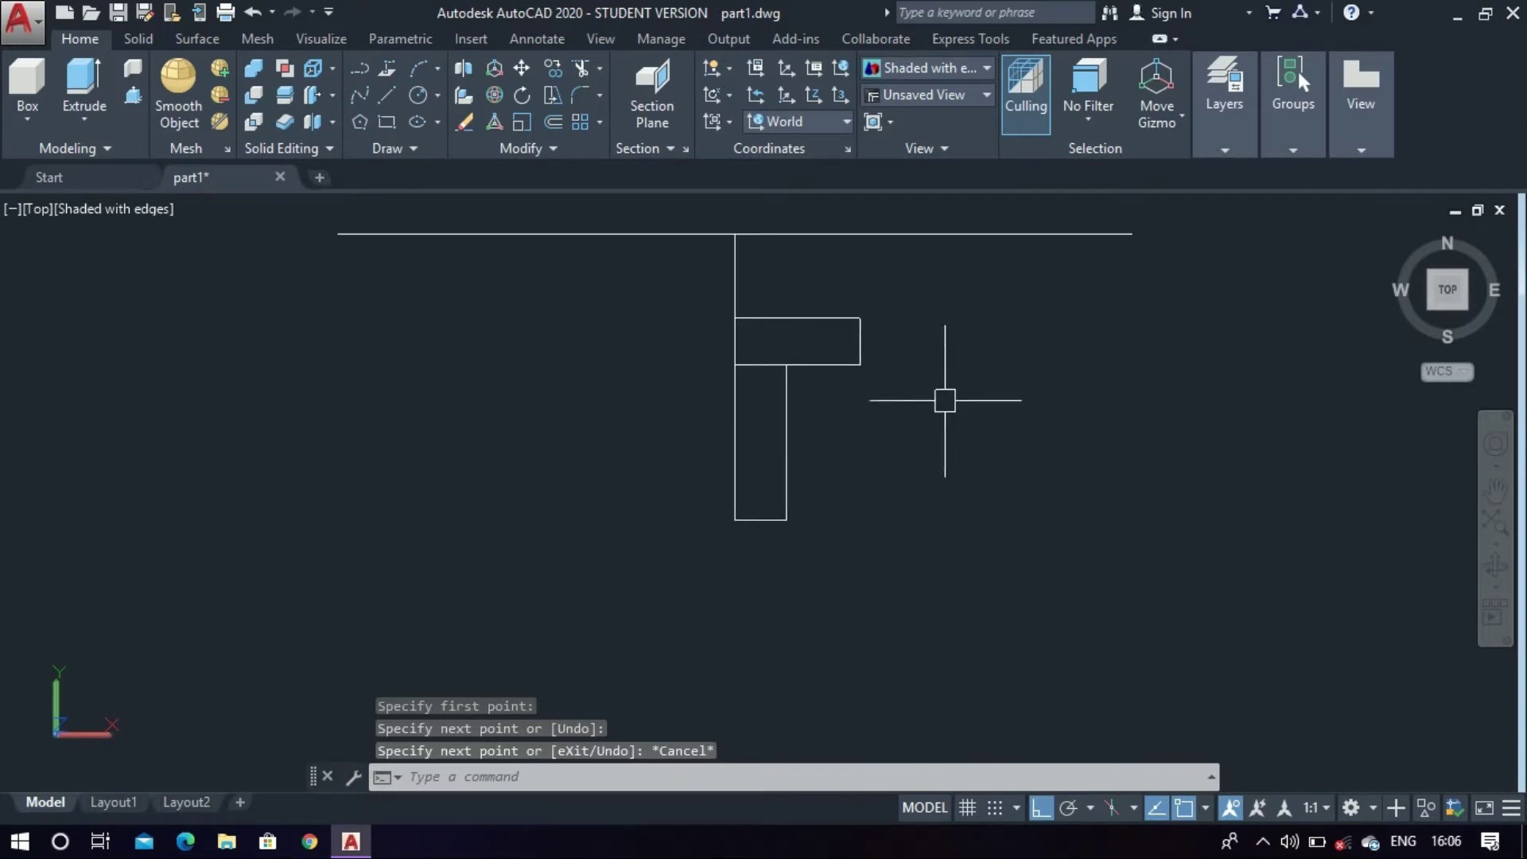
pyautogui.click(944, 401)
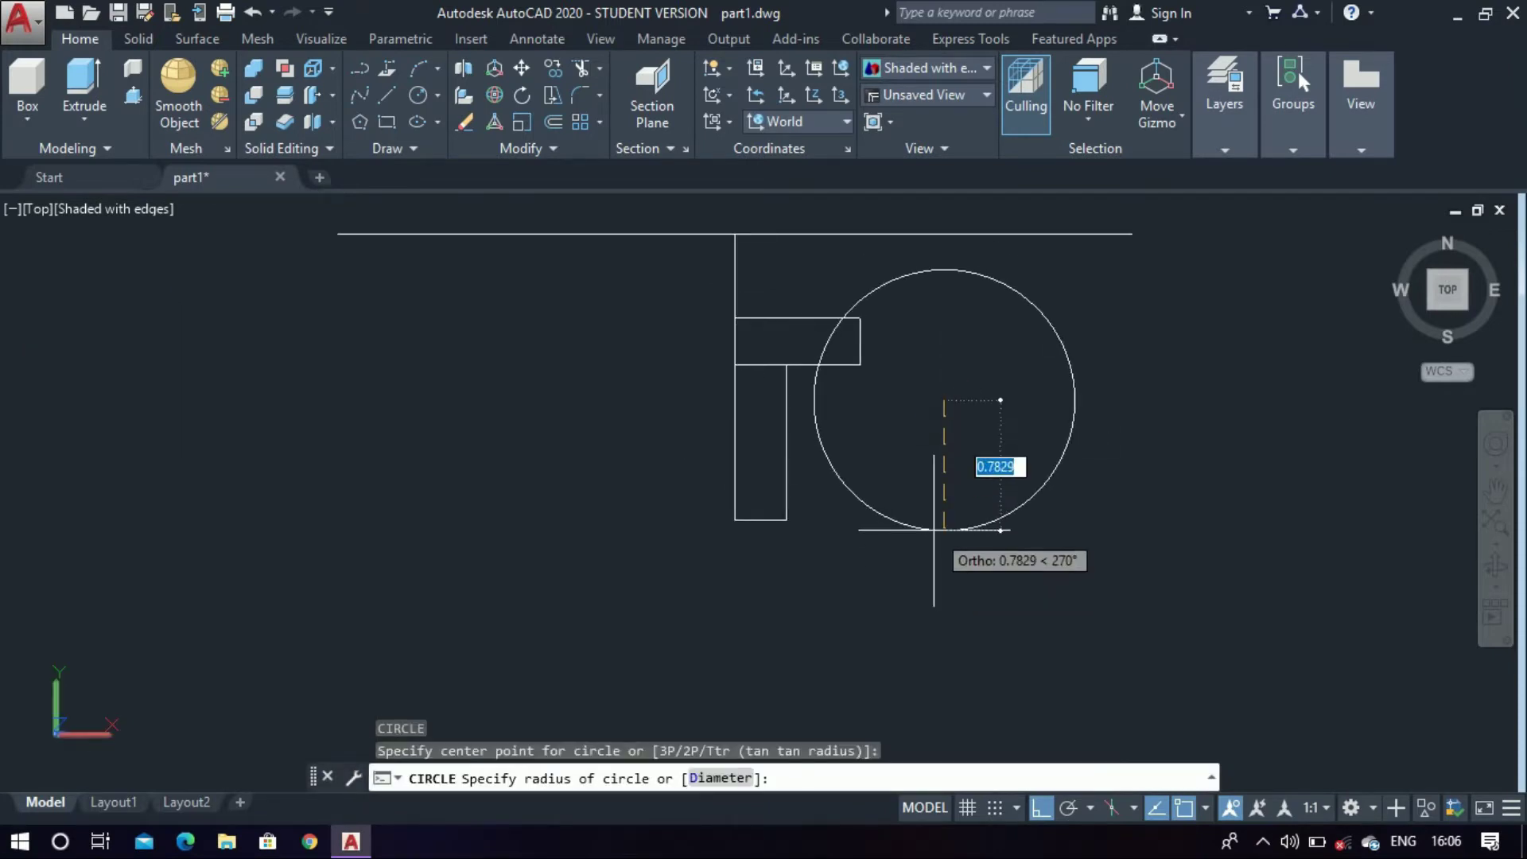
pyautogui.write('0')
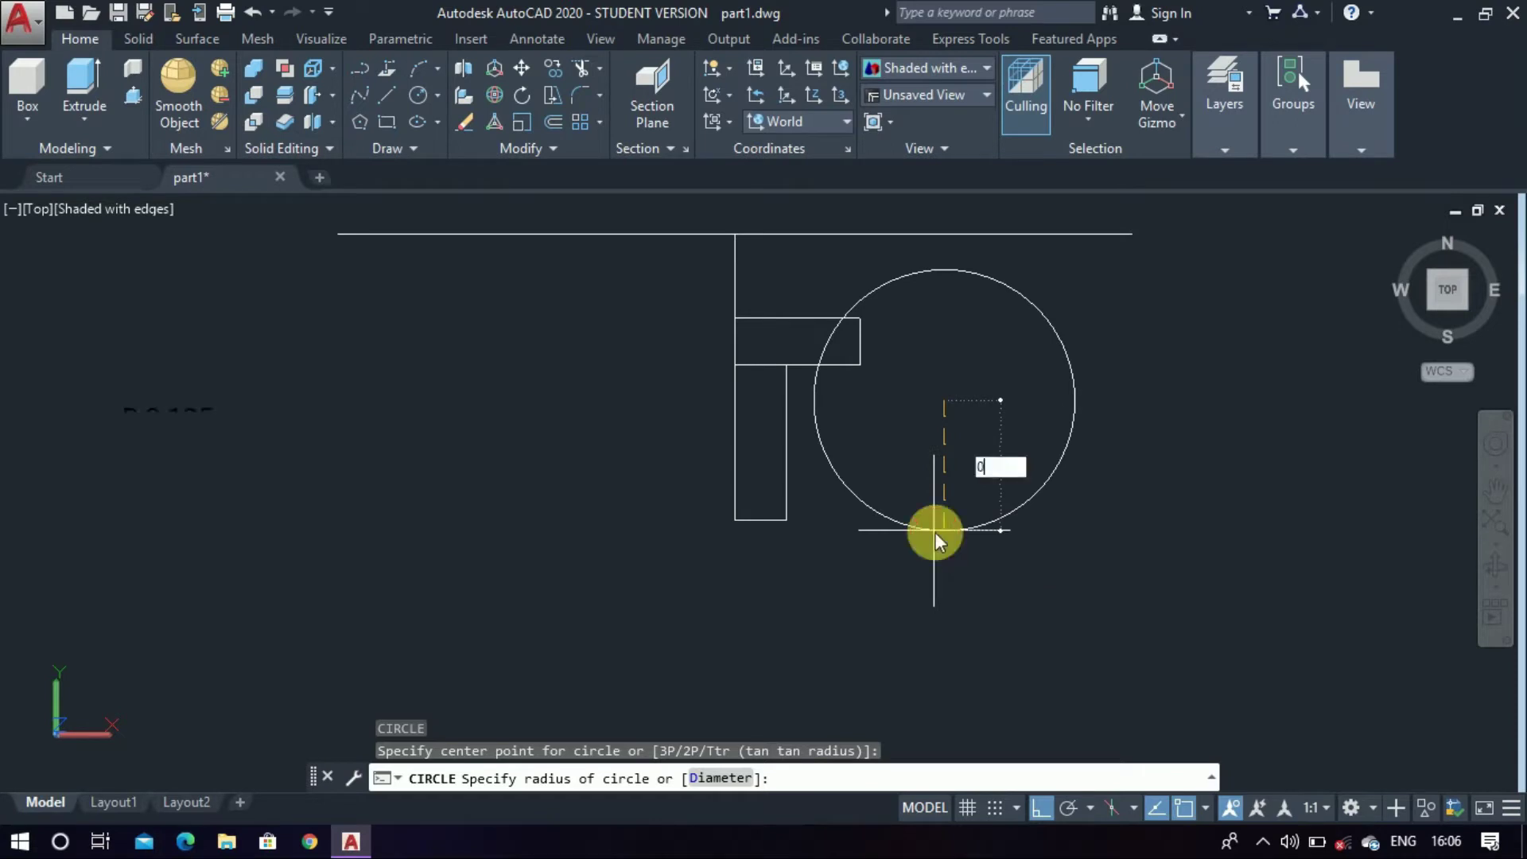
pyautogui.write('.12')
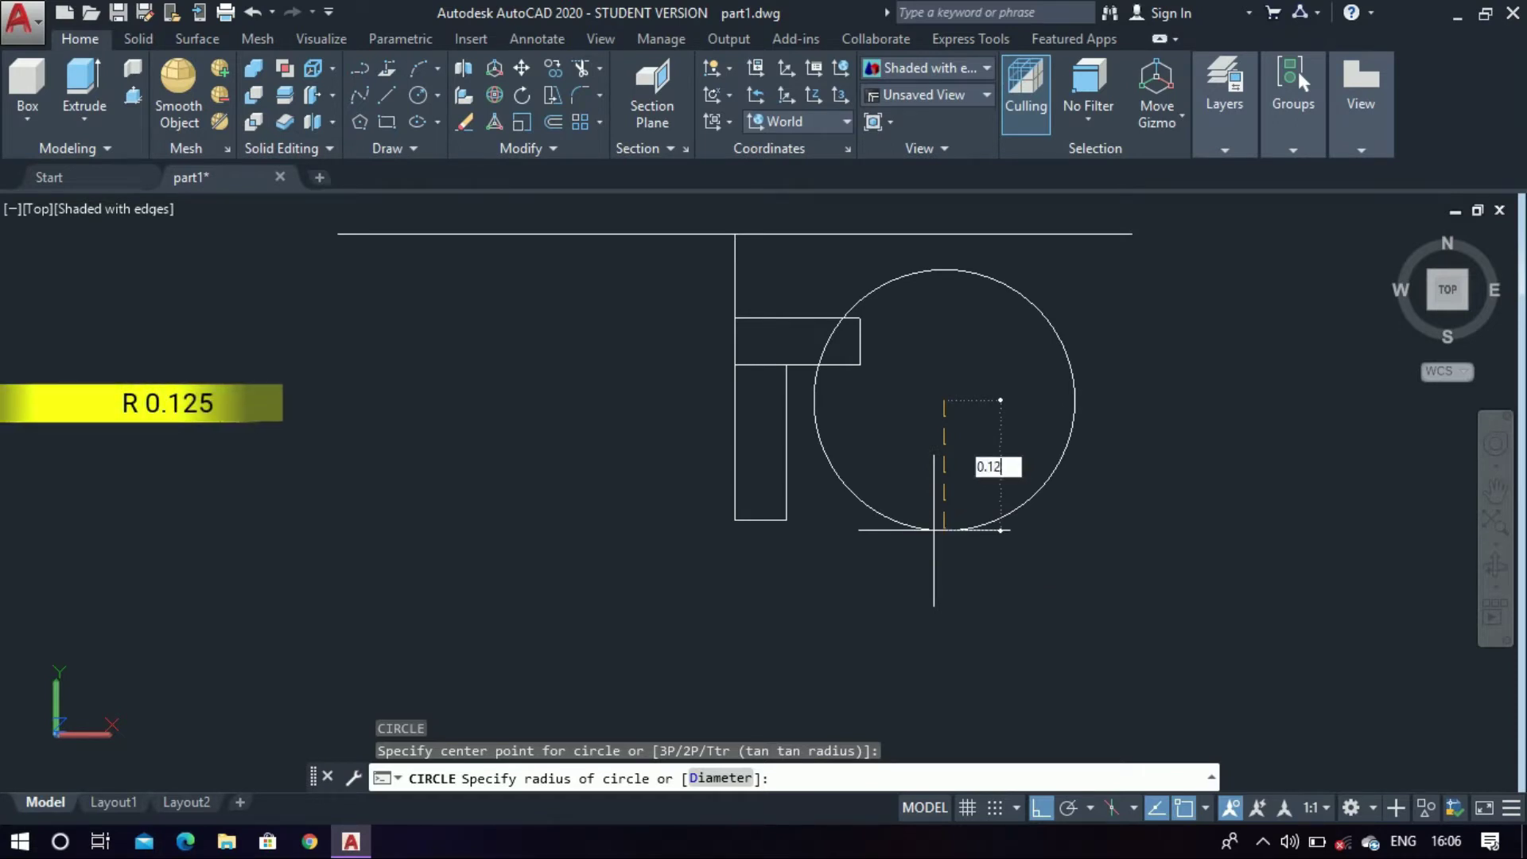
pyautogui.write('5')
pyautogui.press('Return')
# Move the small circle by its top quadrant to where the stem's right vertical line meets the rectangle's lower edge
pyautogui.write('m')
pyautogui.press('Return')
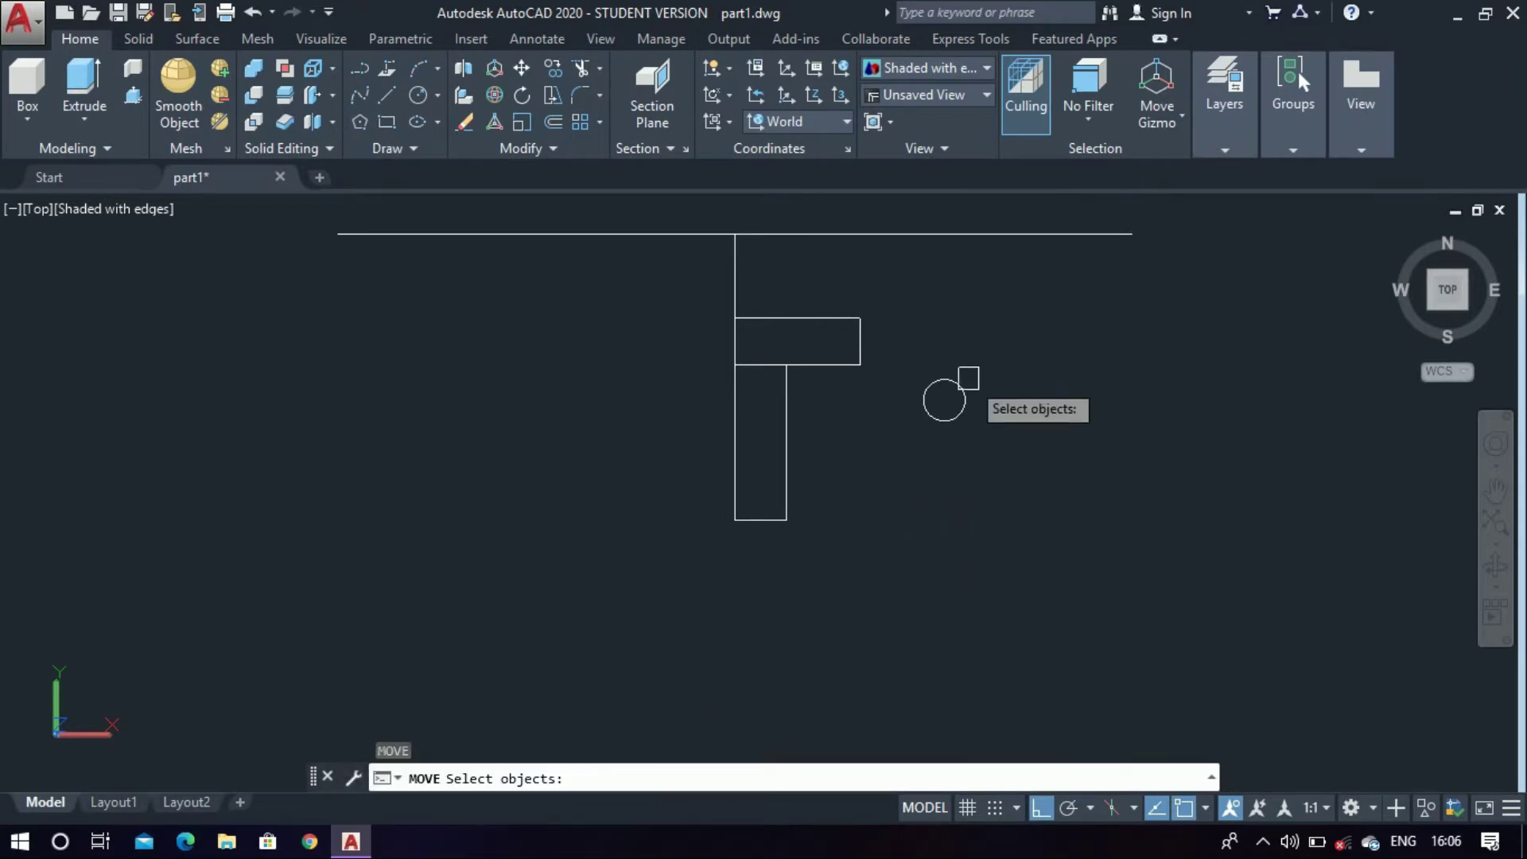
pyautogui.click(960, 415)
pyautogui.press('Return')
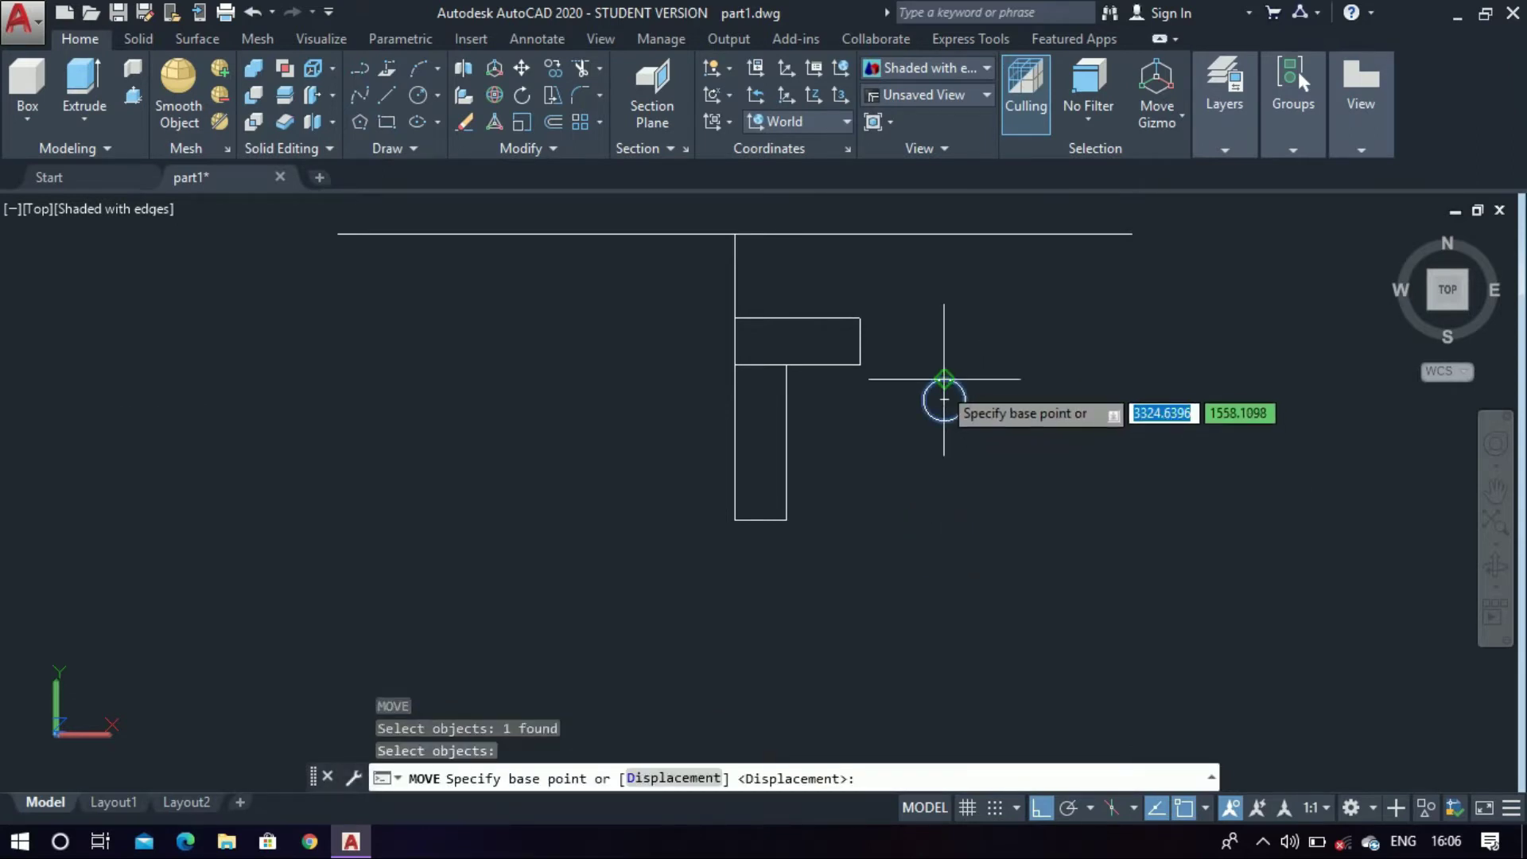
pyautogui.click(944, 397)
pyautogui.scroll(3, 787, 374)
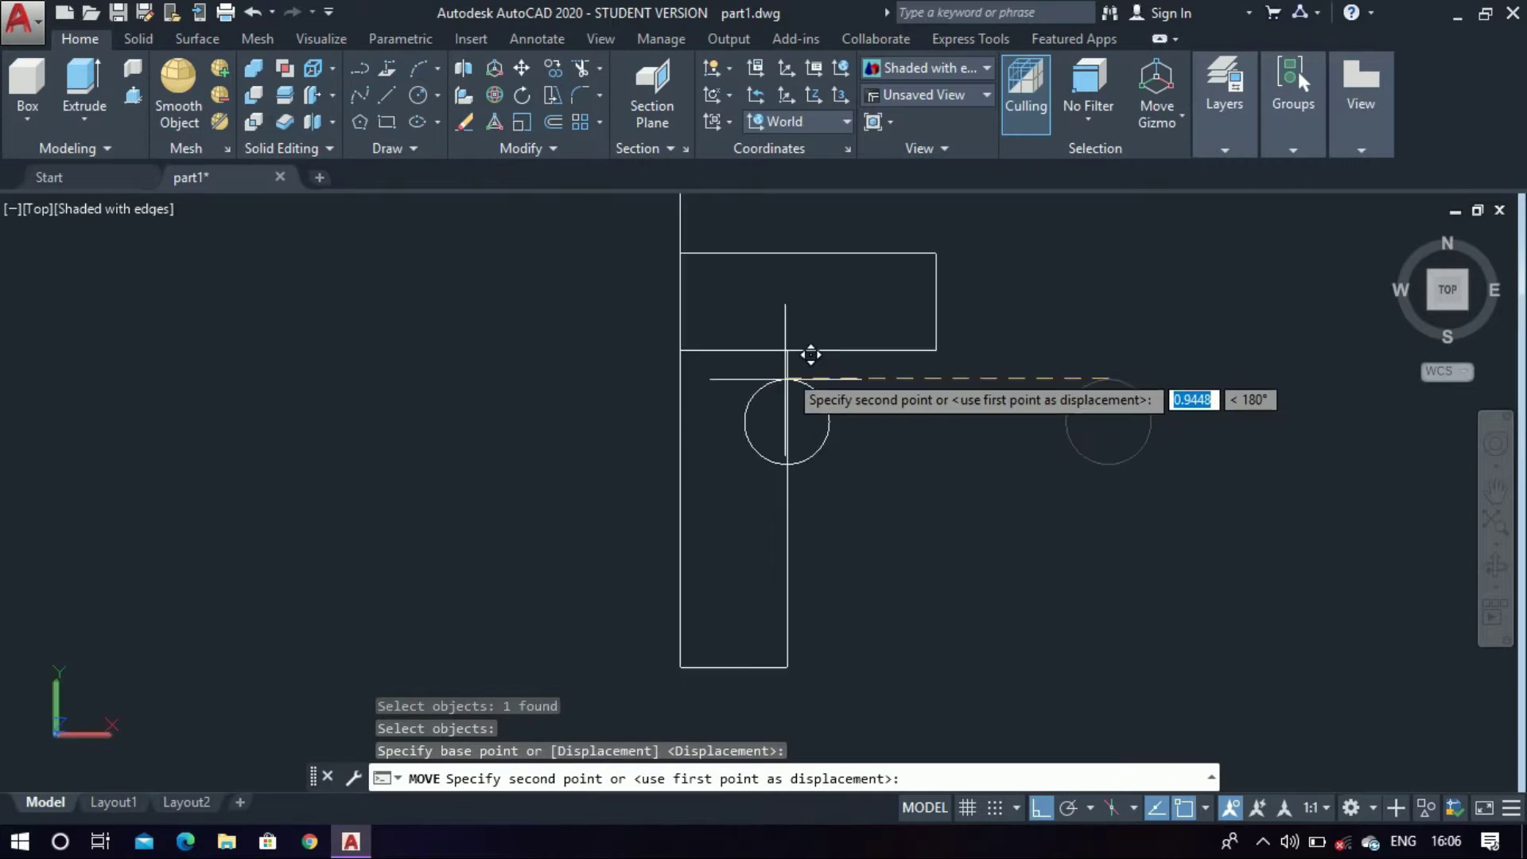
pyautogui.click(786, 348)
# Trim away the small circle's right half and the piece of vertical line between the remaining arc's ends
pyautogui.scroll(-4, 786, 346)
pyautogui.scroll(3, 818, 381)
pyautogui.write('tr')
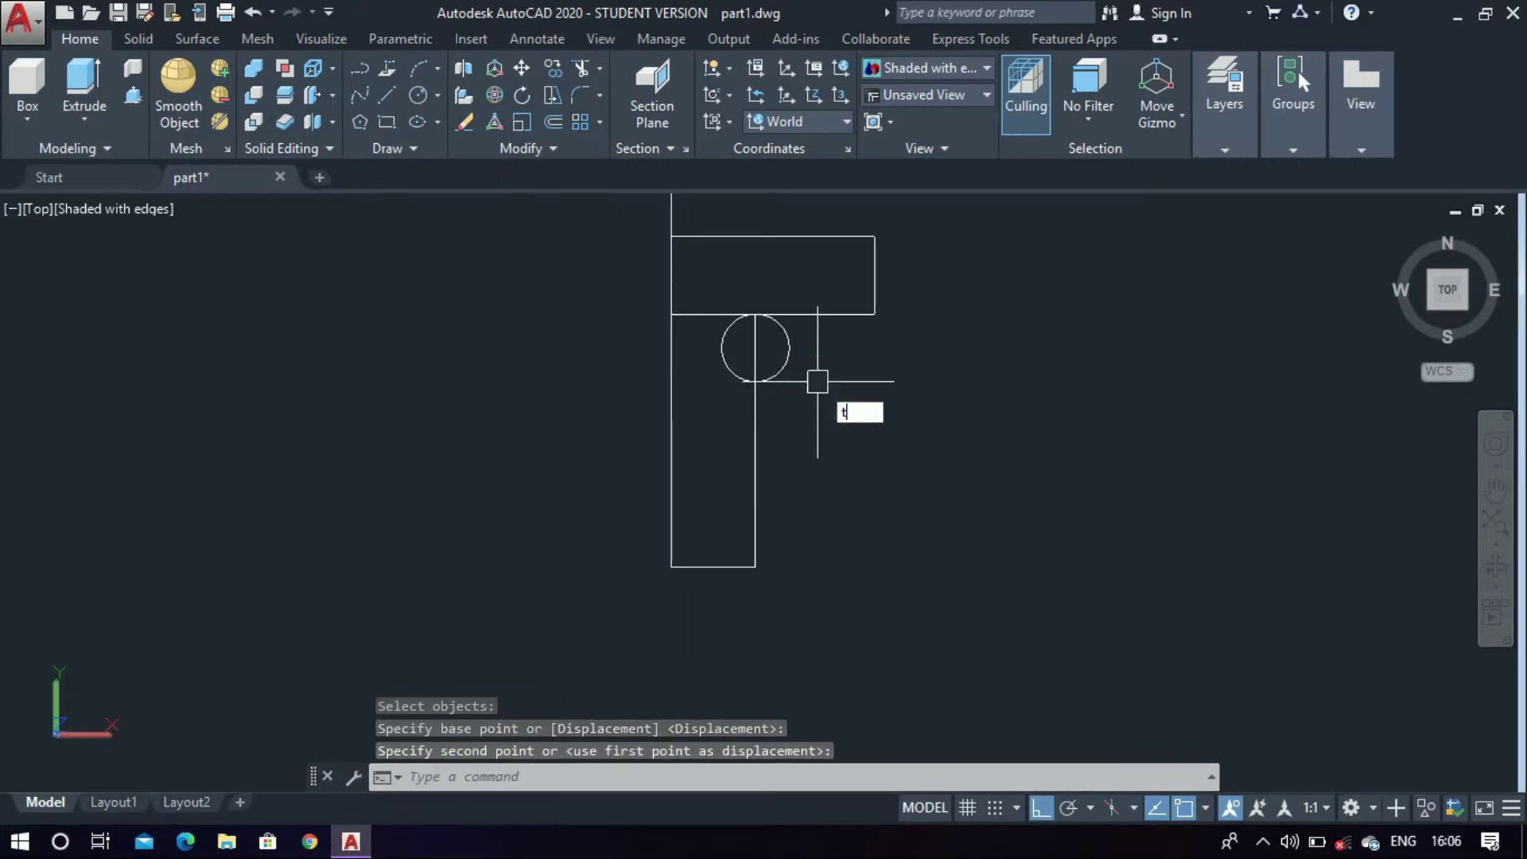
pyautogui.press('Return')
pyautogui.press('Return')
pyautogui.click(790, 359)
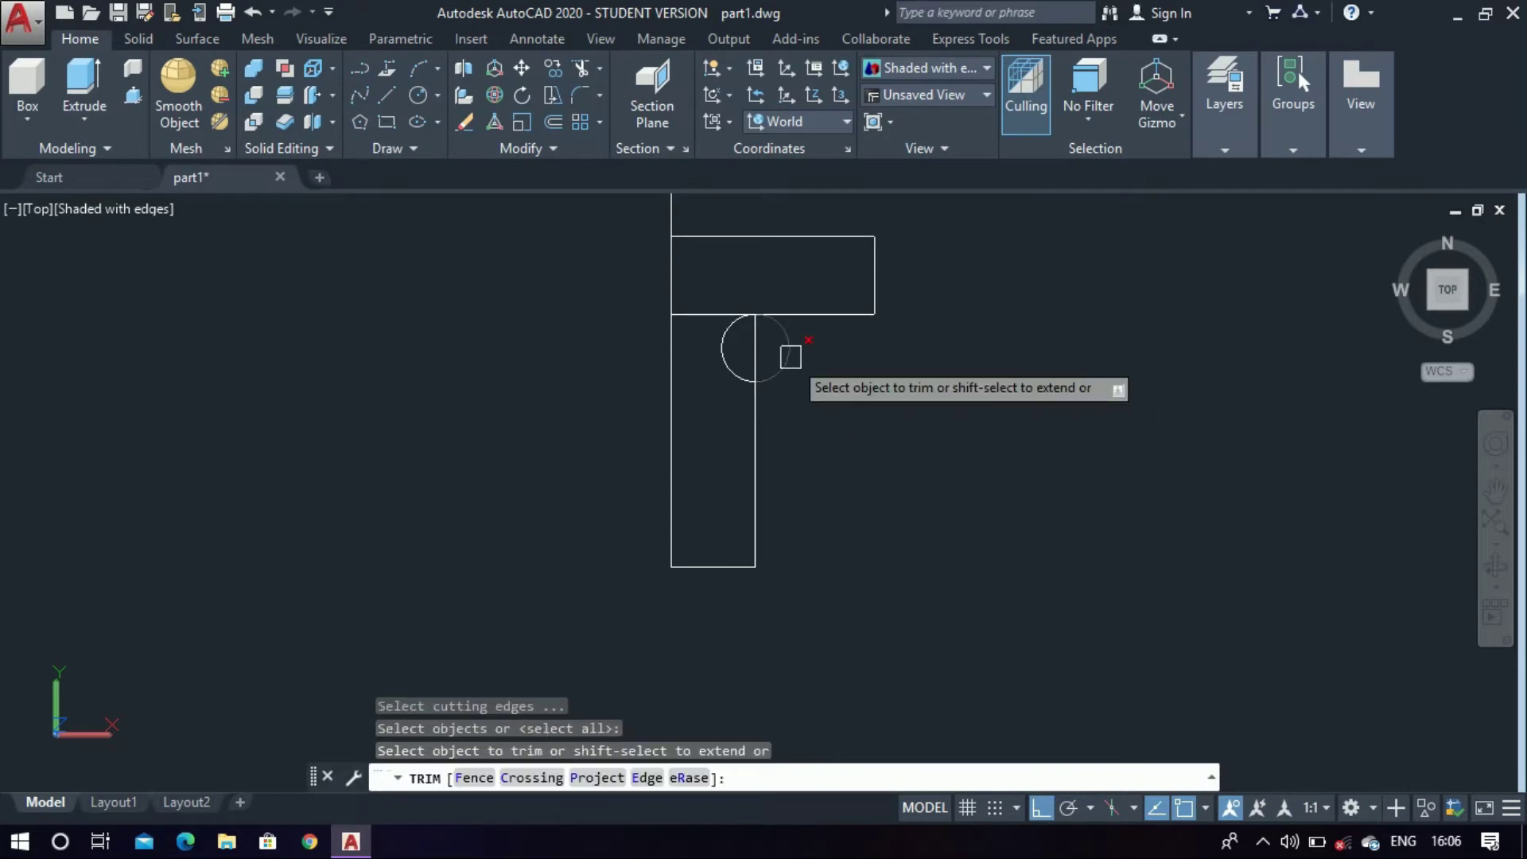
pyautogui.click(755, 342)
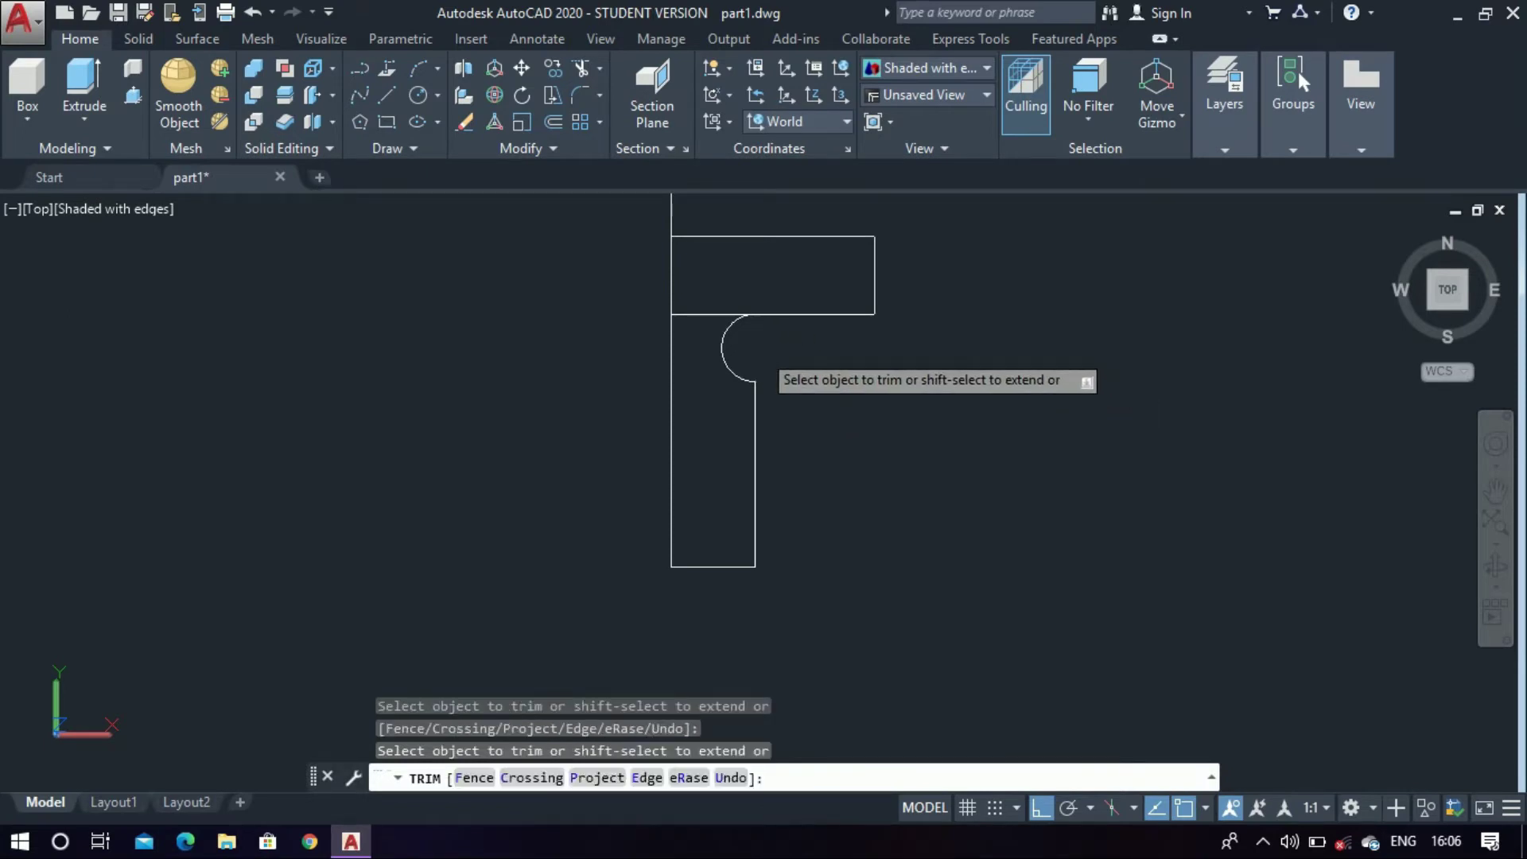
pyautogui.press('Escape')
# Trim the rectangle's lower edge between the central vertical line and the arc
pyautogui.click(706, 323)
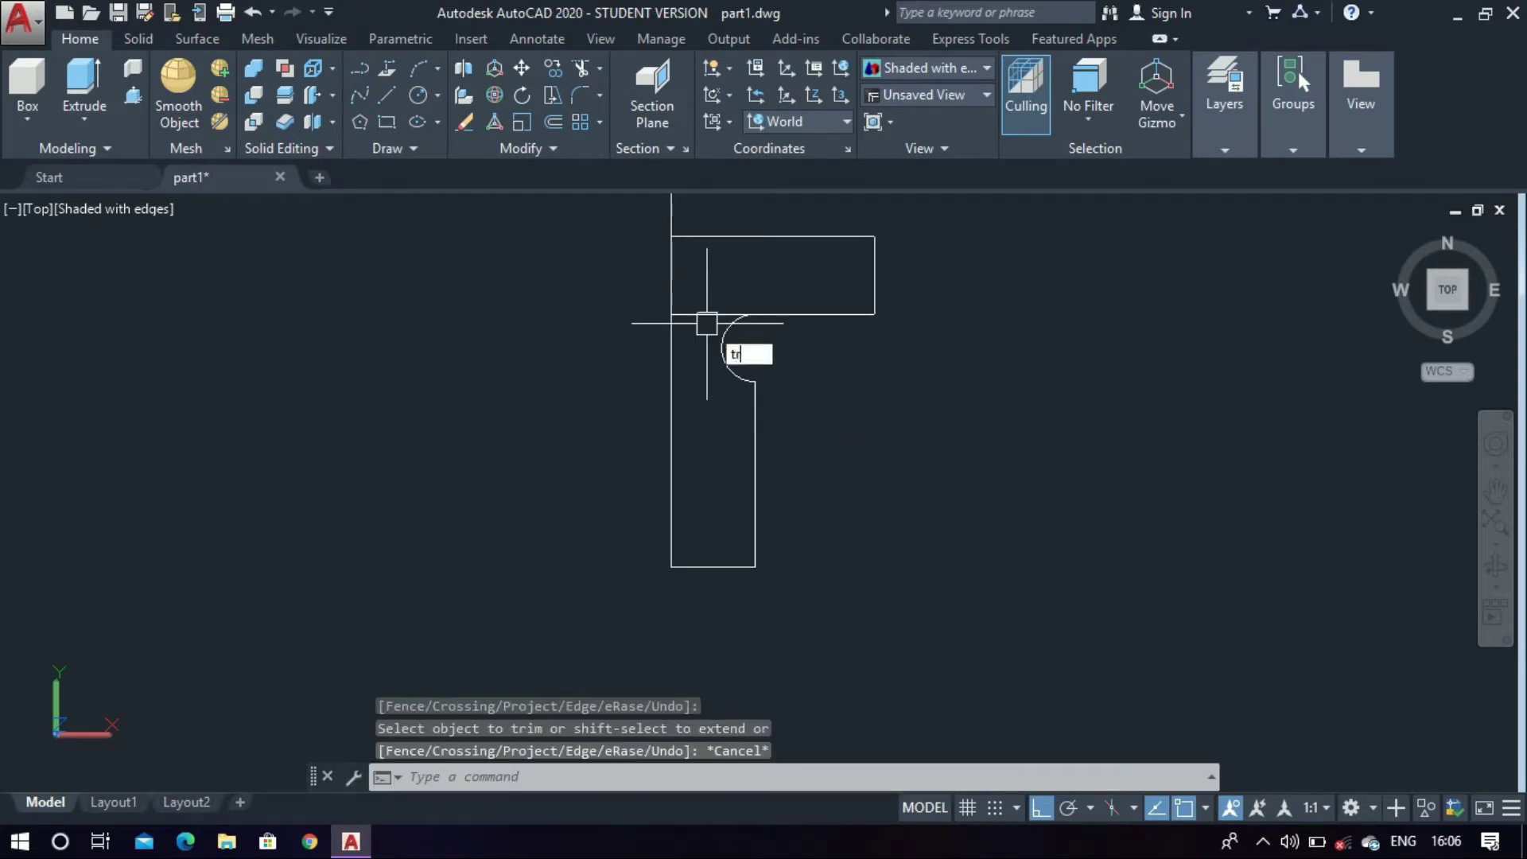
pyautogui.write('tr')
pyautogui.press('Return')
pyautogui.press('Return')
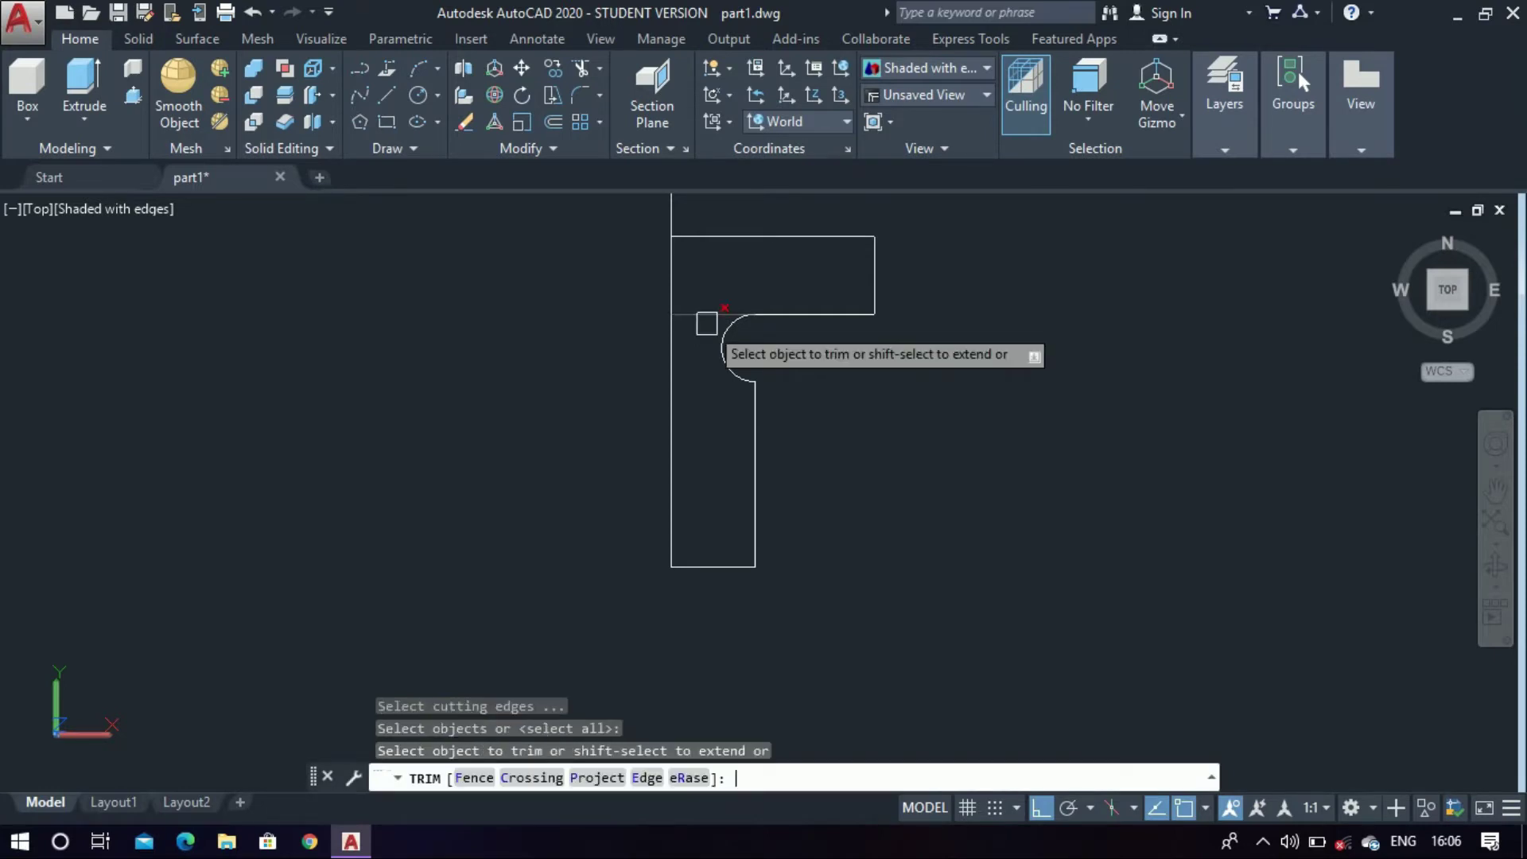
pyautogui.click(707, 315)
pyautogui.press('Escape')
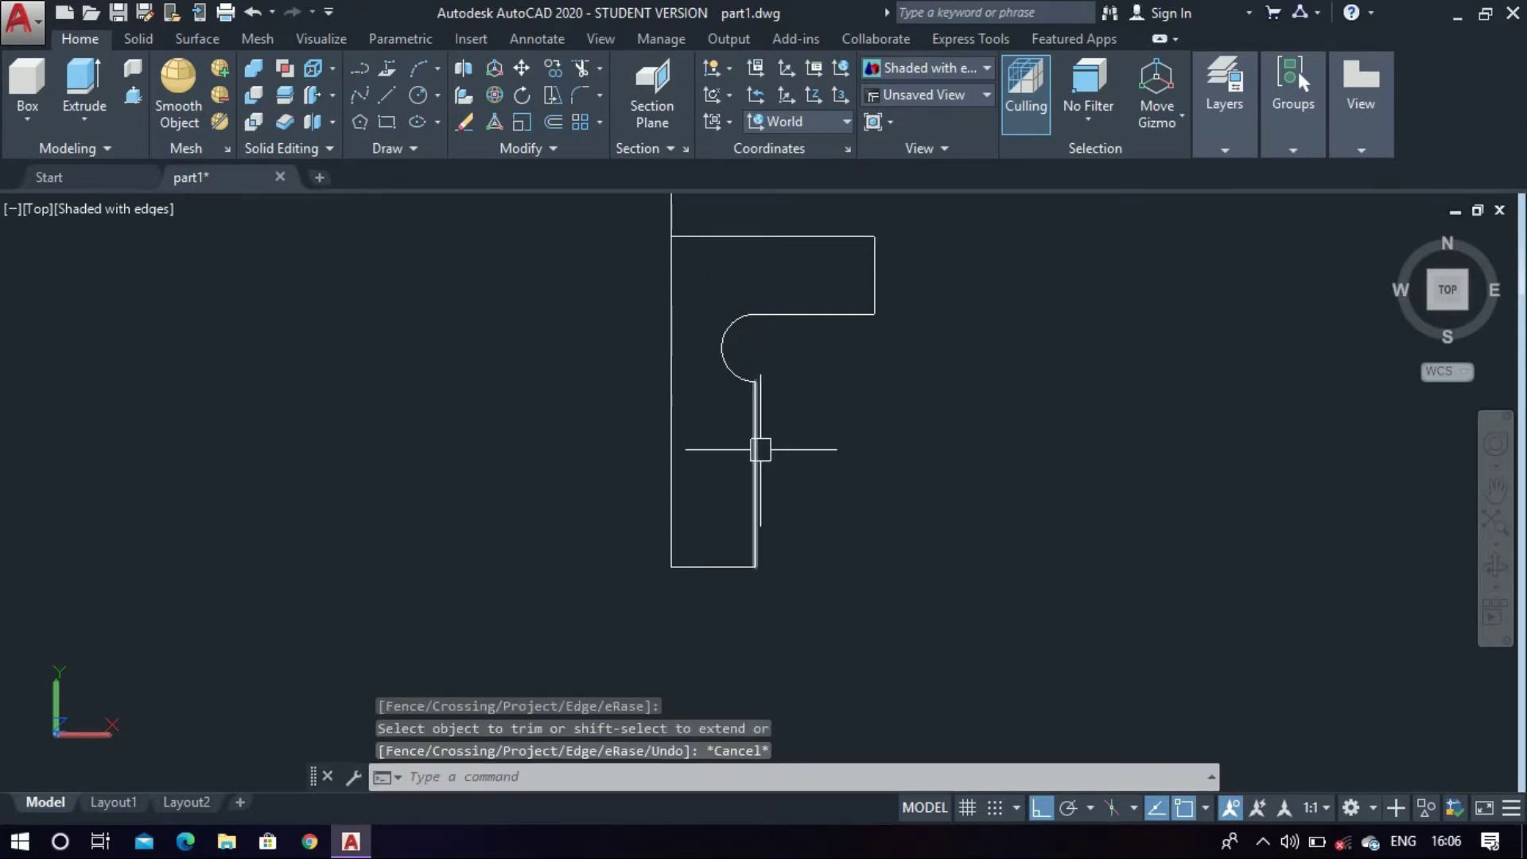
# Mirror the half profile's five outline lines and the arc about the central vertical line, keeping the source objects
pyautogui.scroll(-2, 760, 278)
pyautogui.write('mi')
pyautogui.press('Return')
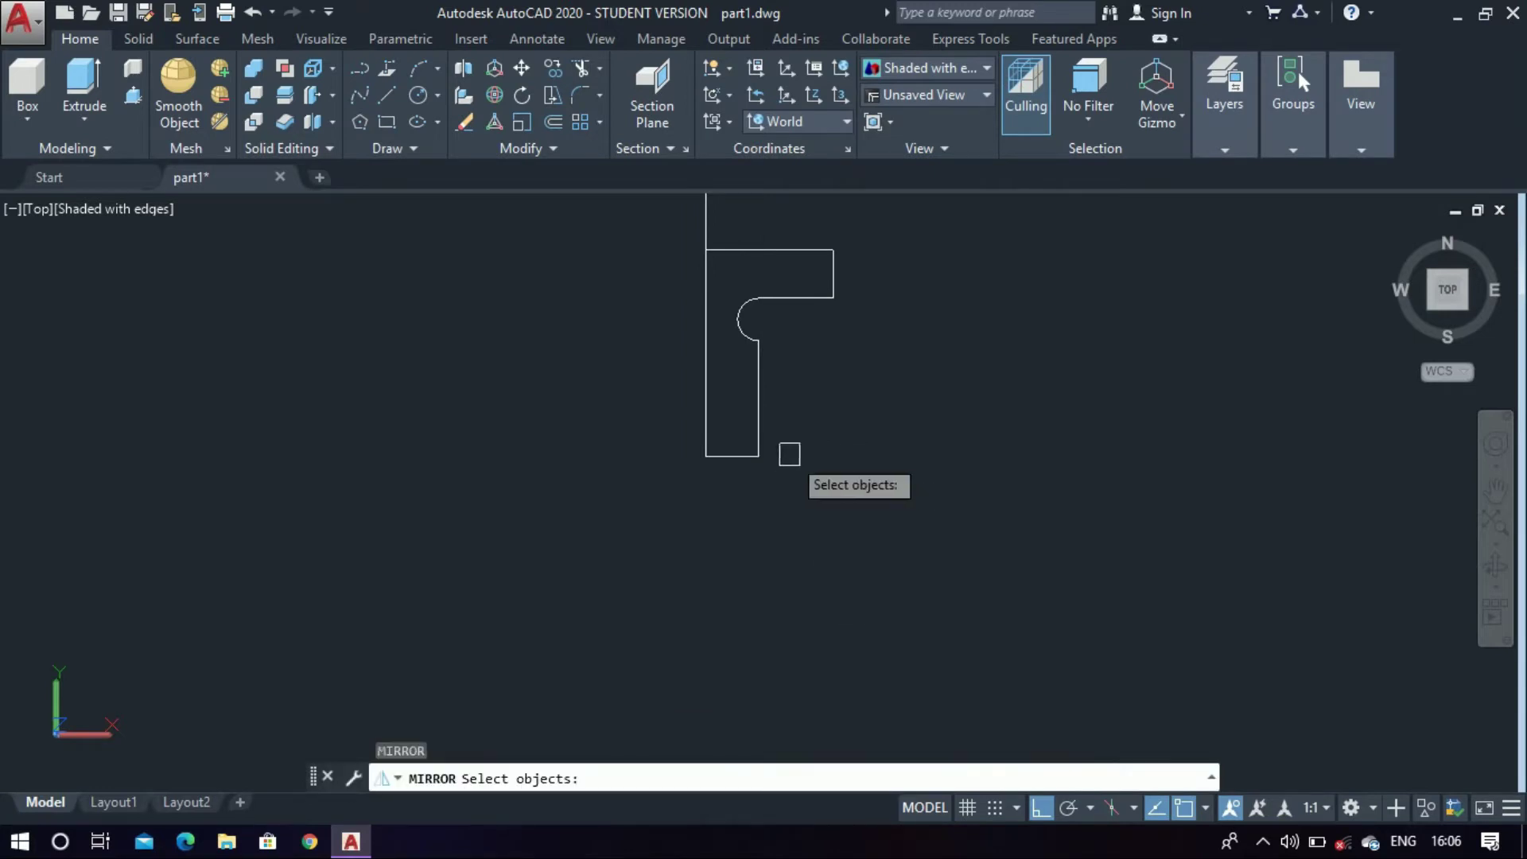
pyautogui.click(727, 250)
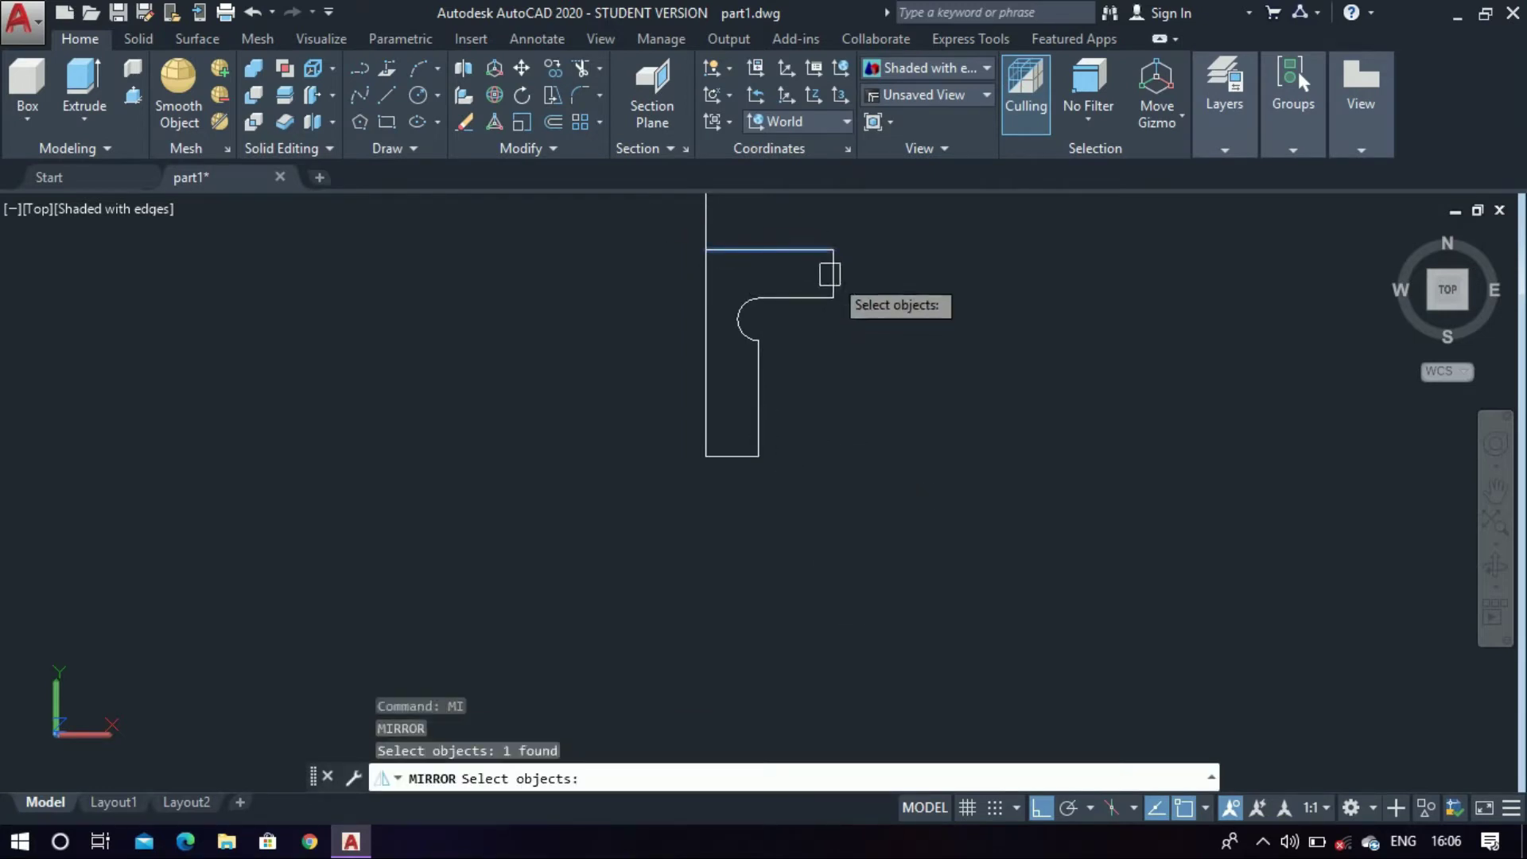
pyautogui.click(829, 274)
pyautogui.click(795, 298)
pyautogui.click(742, 323)
pyautogui.click(756, 372)
pyautogui.click(729, 456)
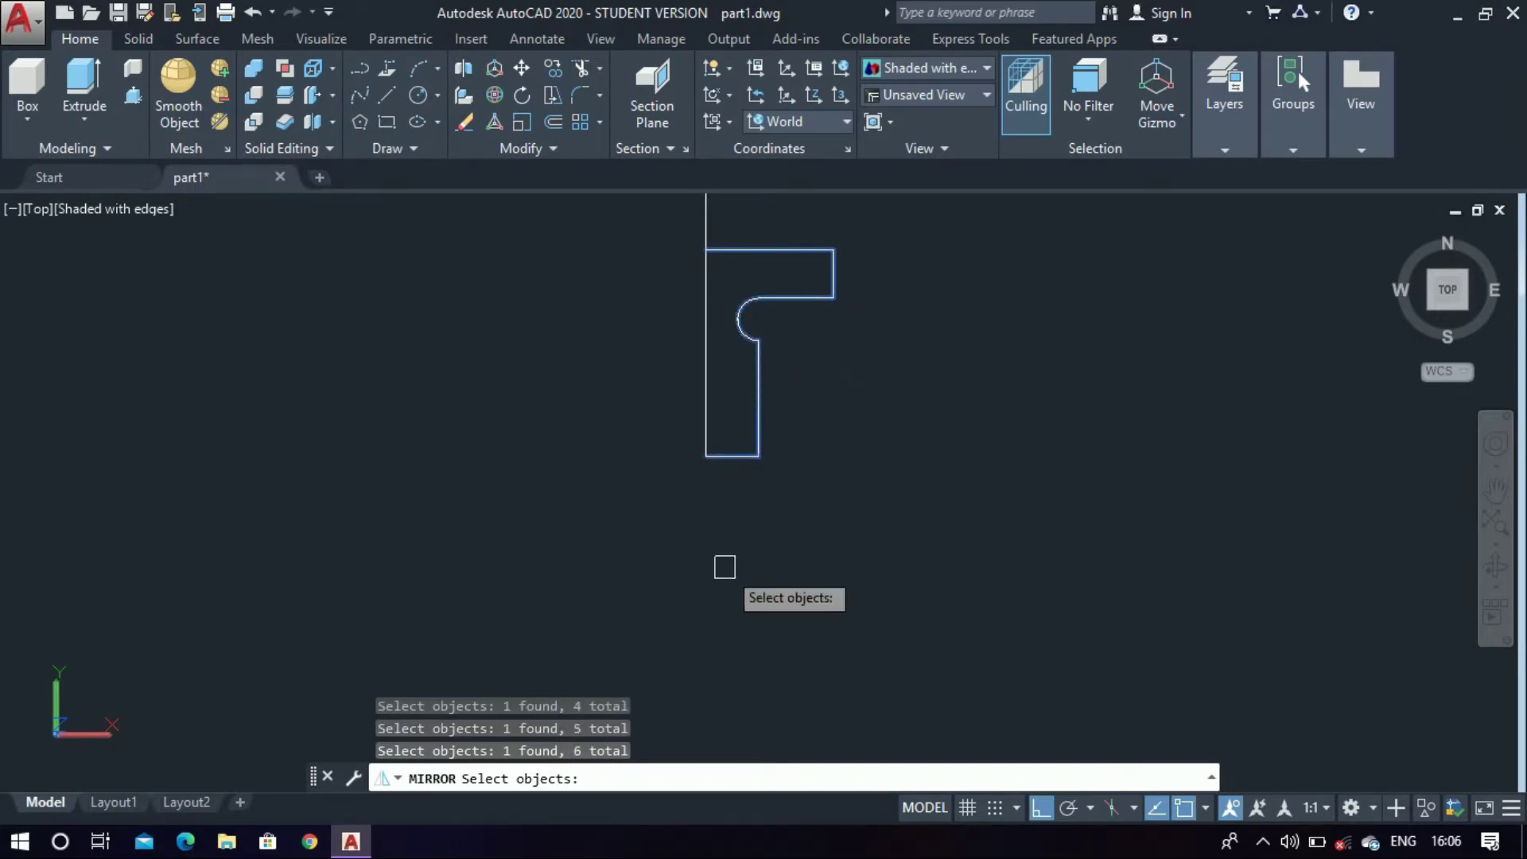
pyautogui.press('Return')
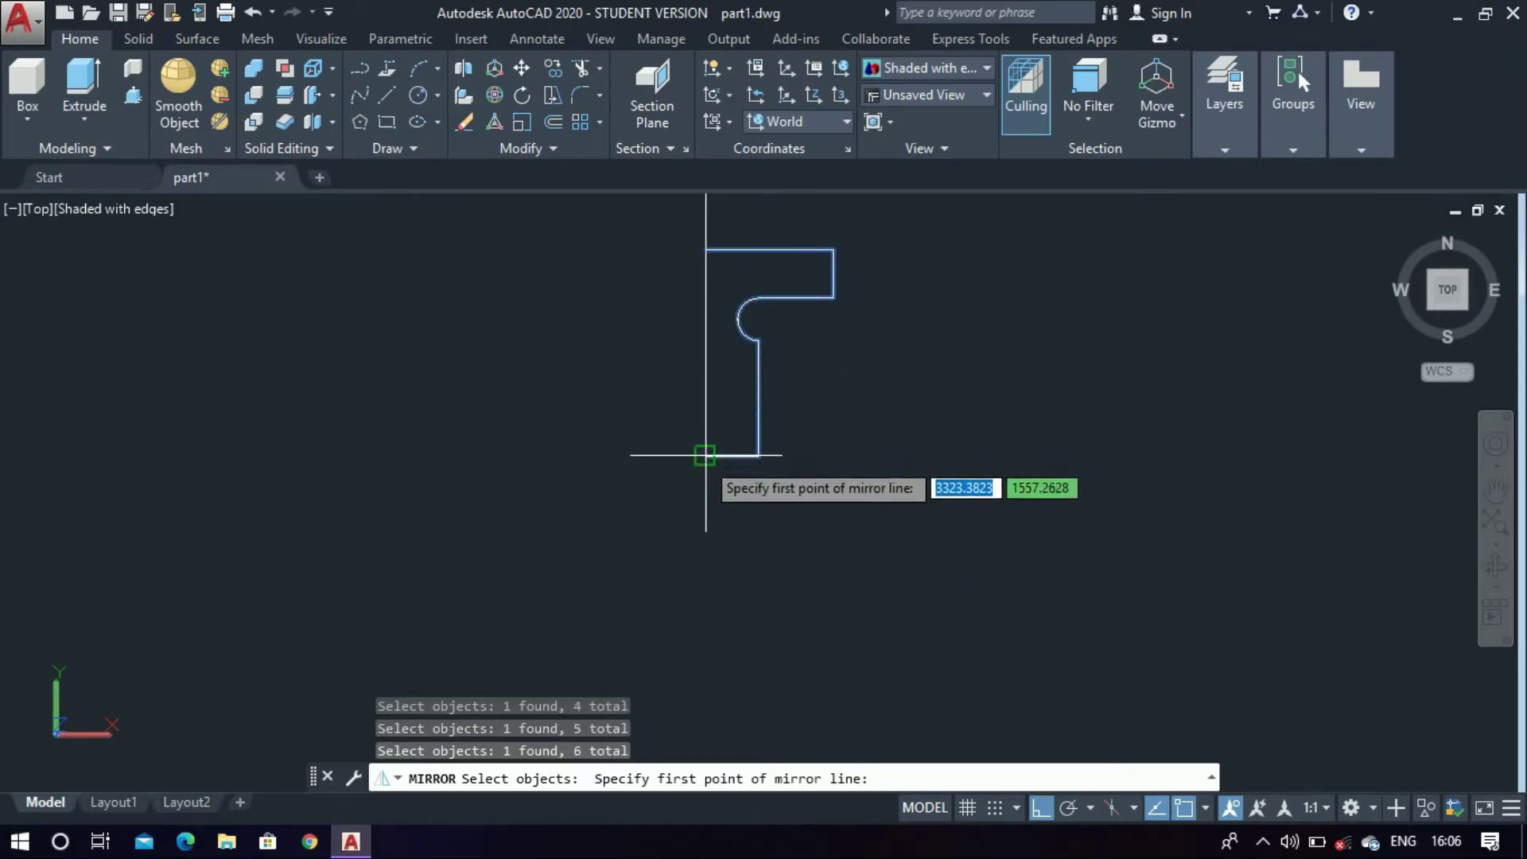
pyautogui.click(704, 455)
pyautogui.scroll(-4, 705, 413)
pyautogui.scroll(3, 705, 318)
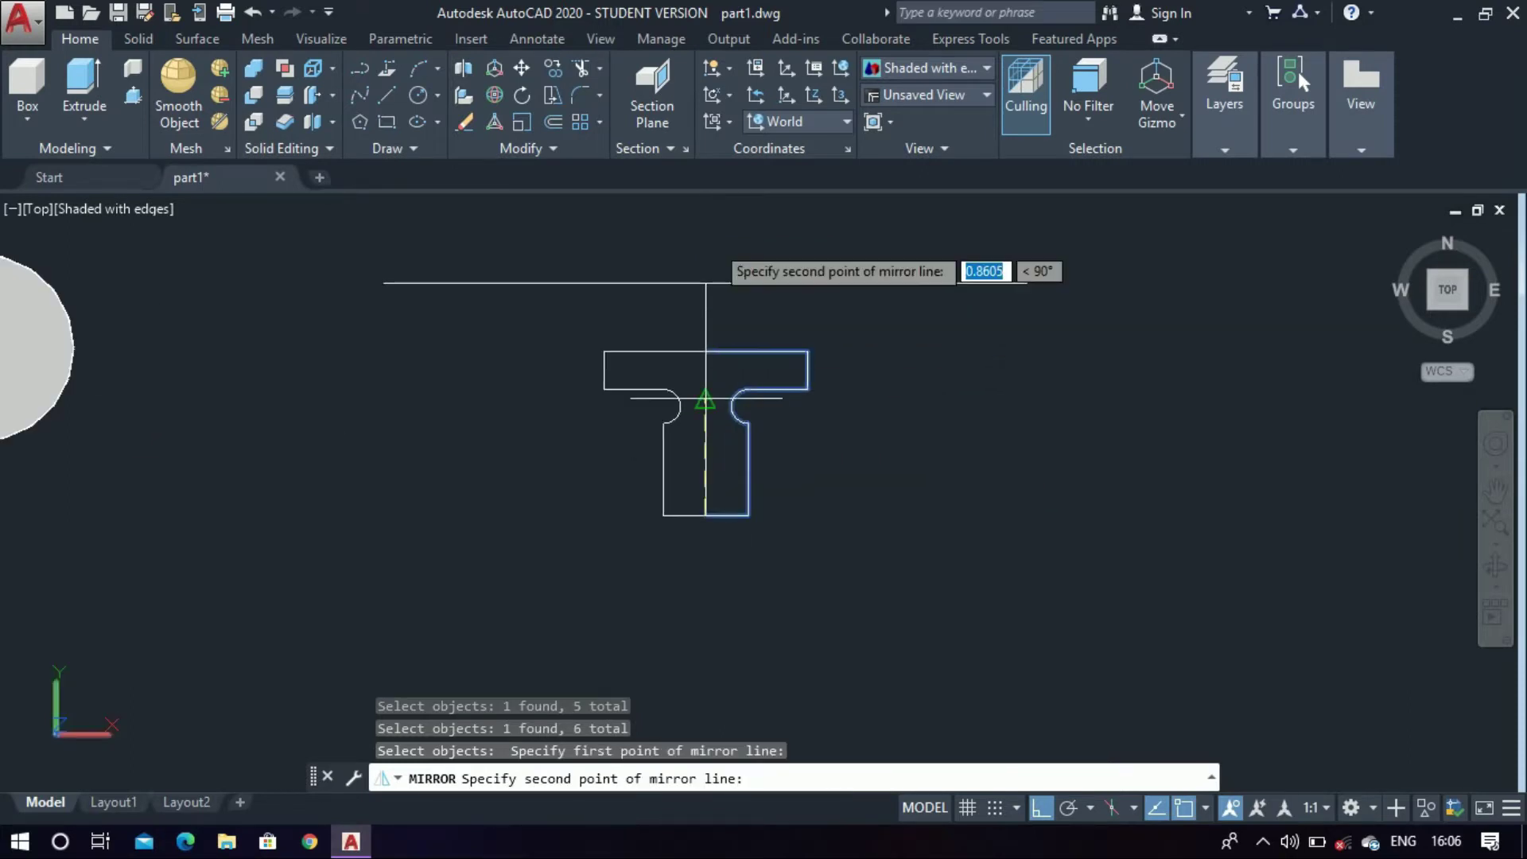
pyautogui.click(713, 236)
pyautogui.press('Return')
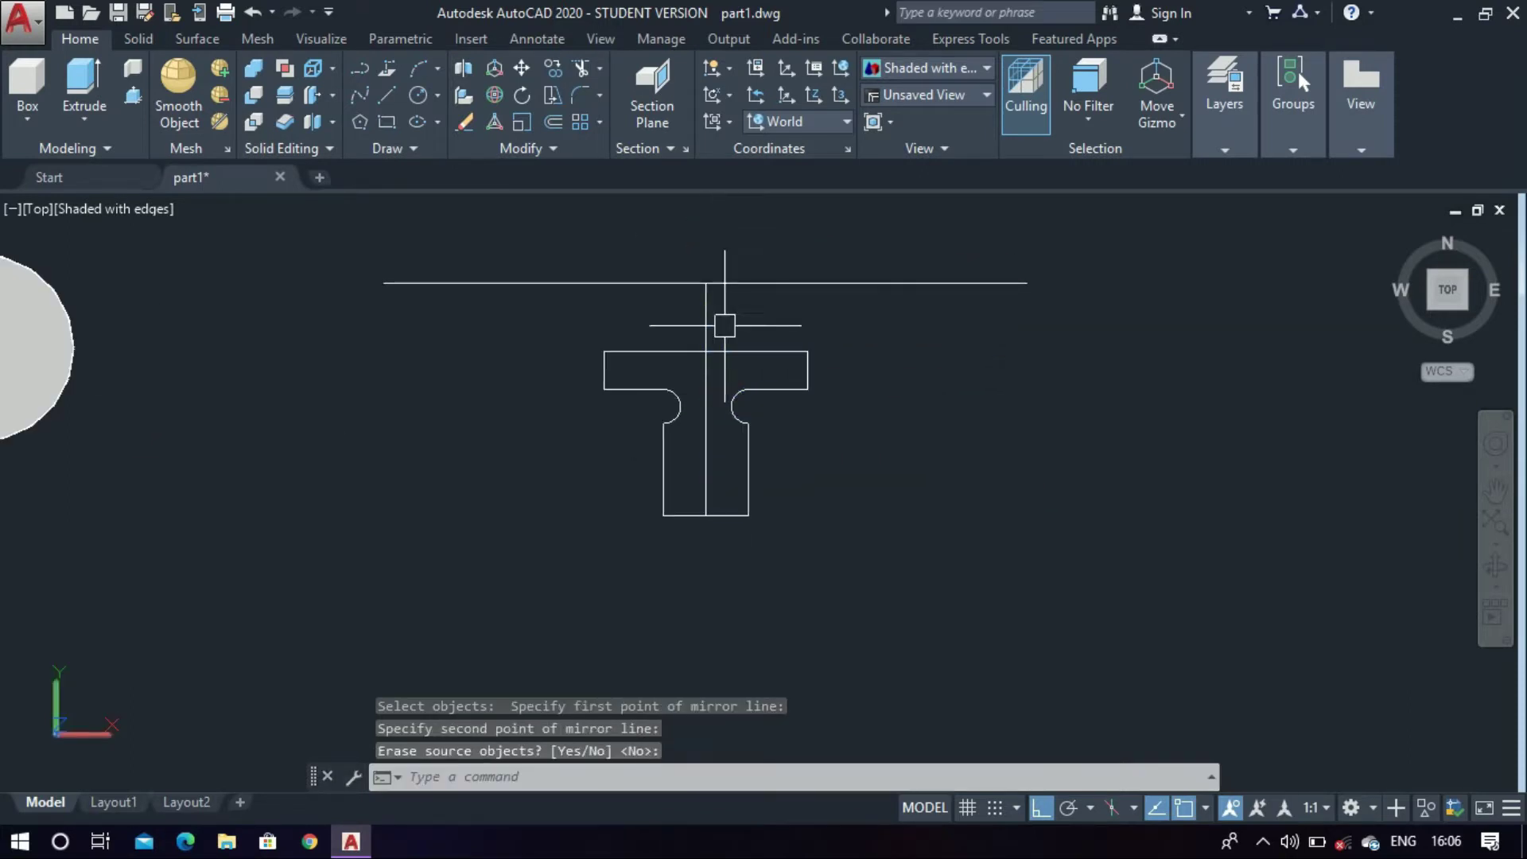
# Delete the three central vertical line segments between the long horizontal line and the profile's bottom edge
pyautogui.scroll(-2, 678, 359)
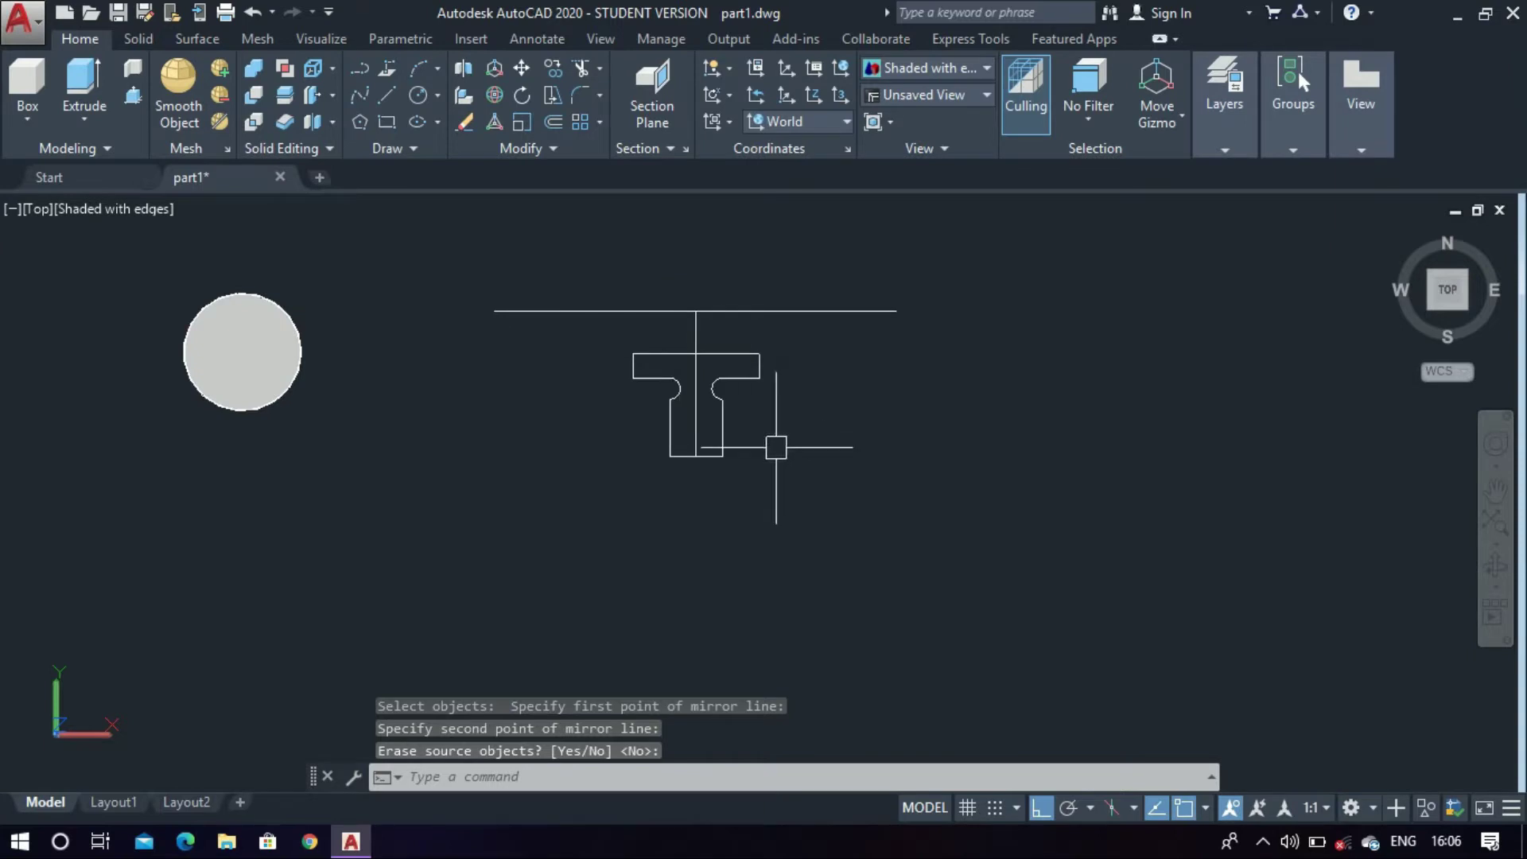
pyautogui.scroll(3, 776, 448)
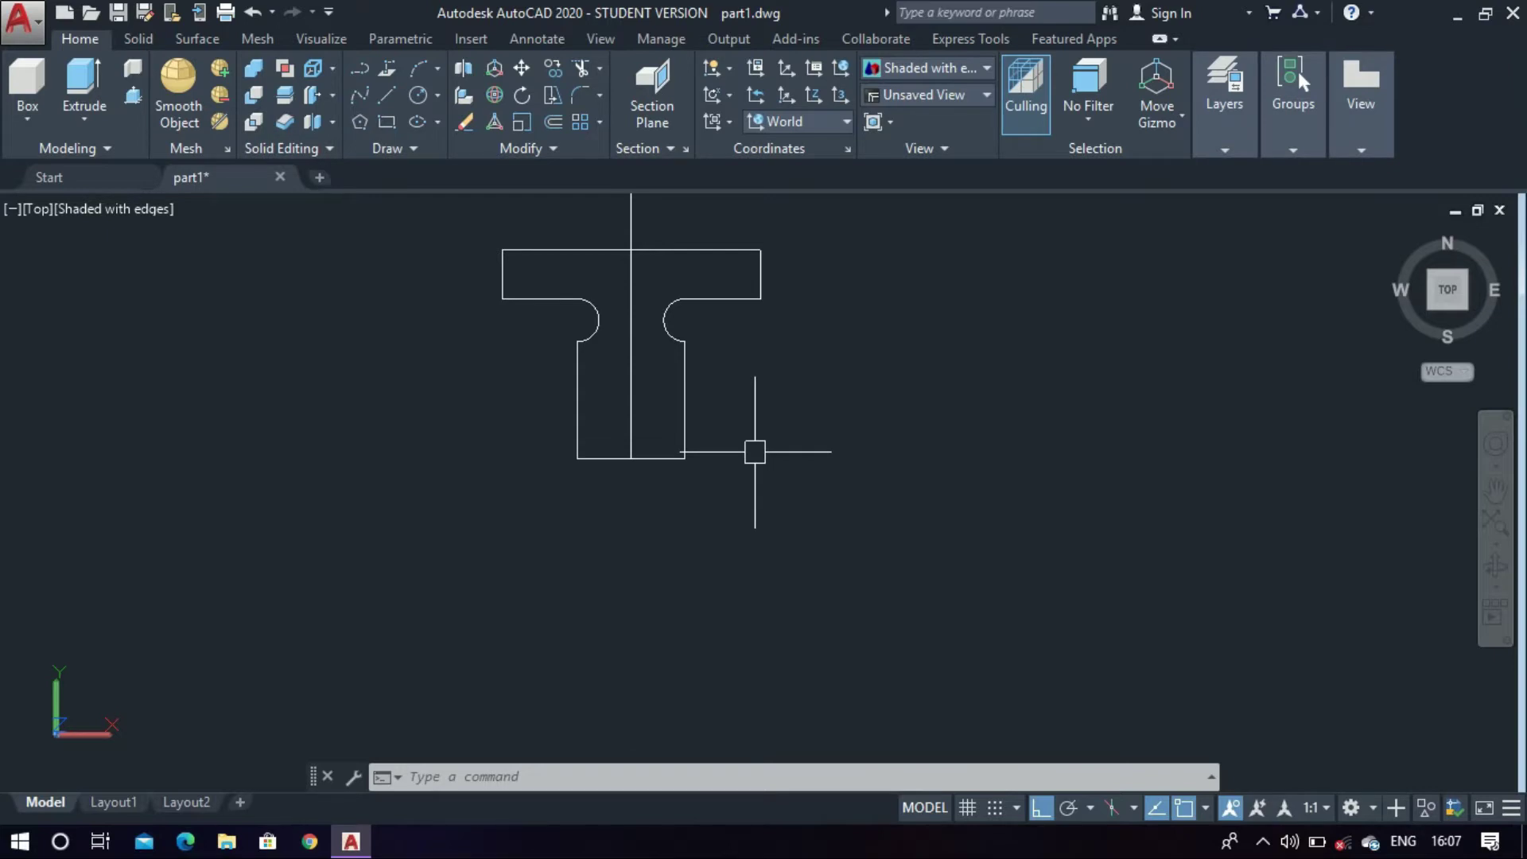
pyautogui.scroll(-2, 754, 451)
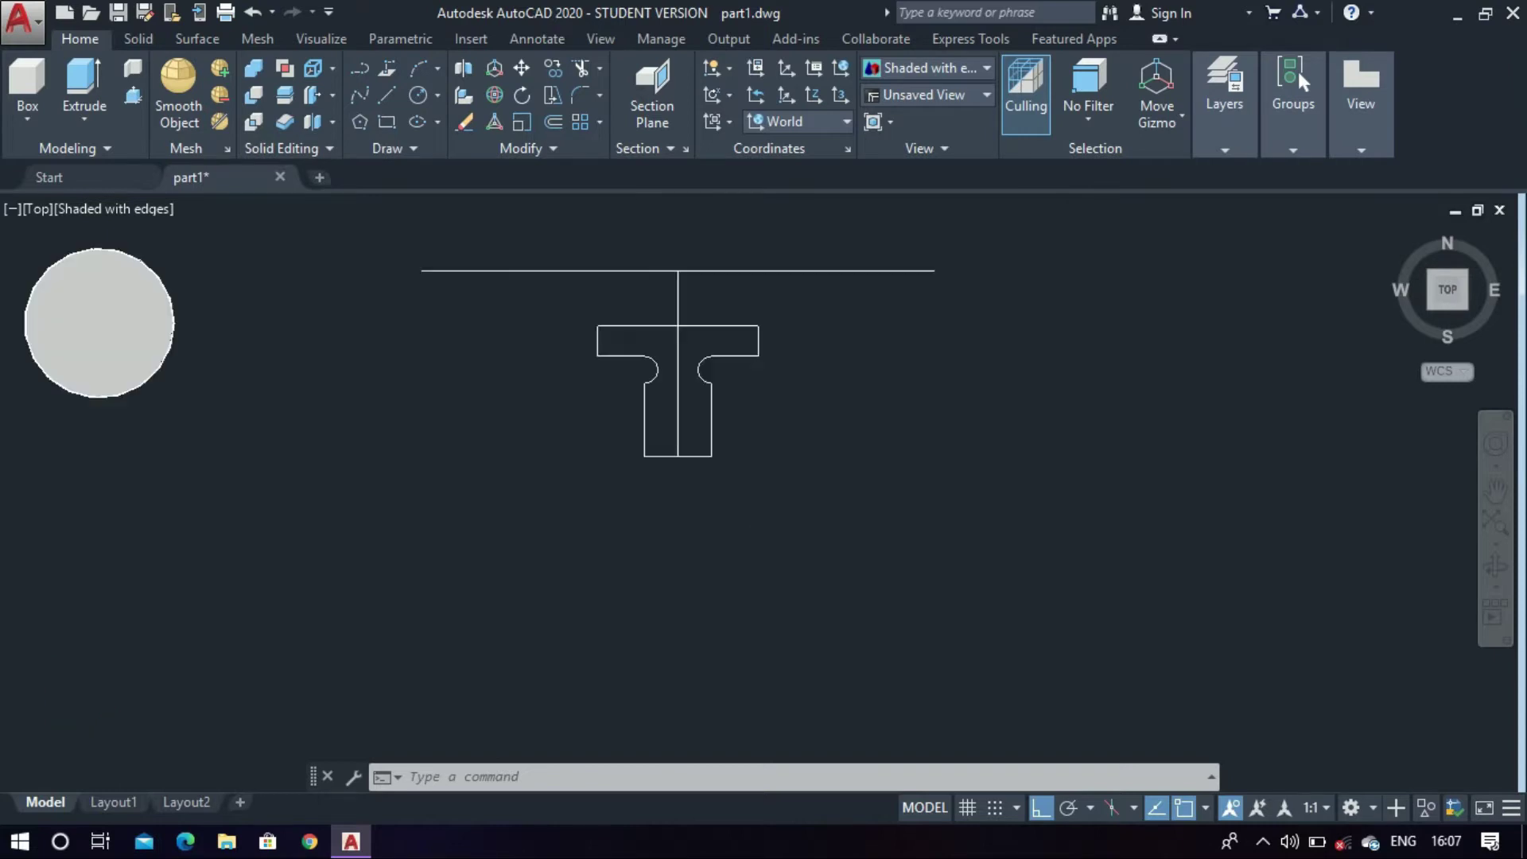
pyautogui.scroll(3, 721, 366)
pyautogui.click(632, 415)
pyautogui.press('Delete')
pyautogui.scroll(-2, 662, 496)
pyautogui.scroll(3, 657, 342)
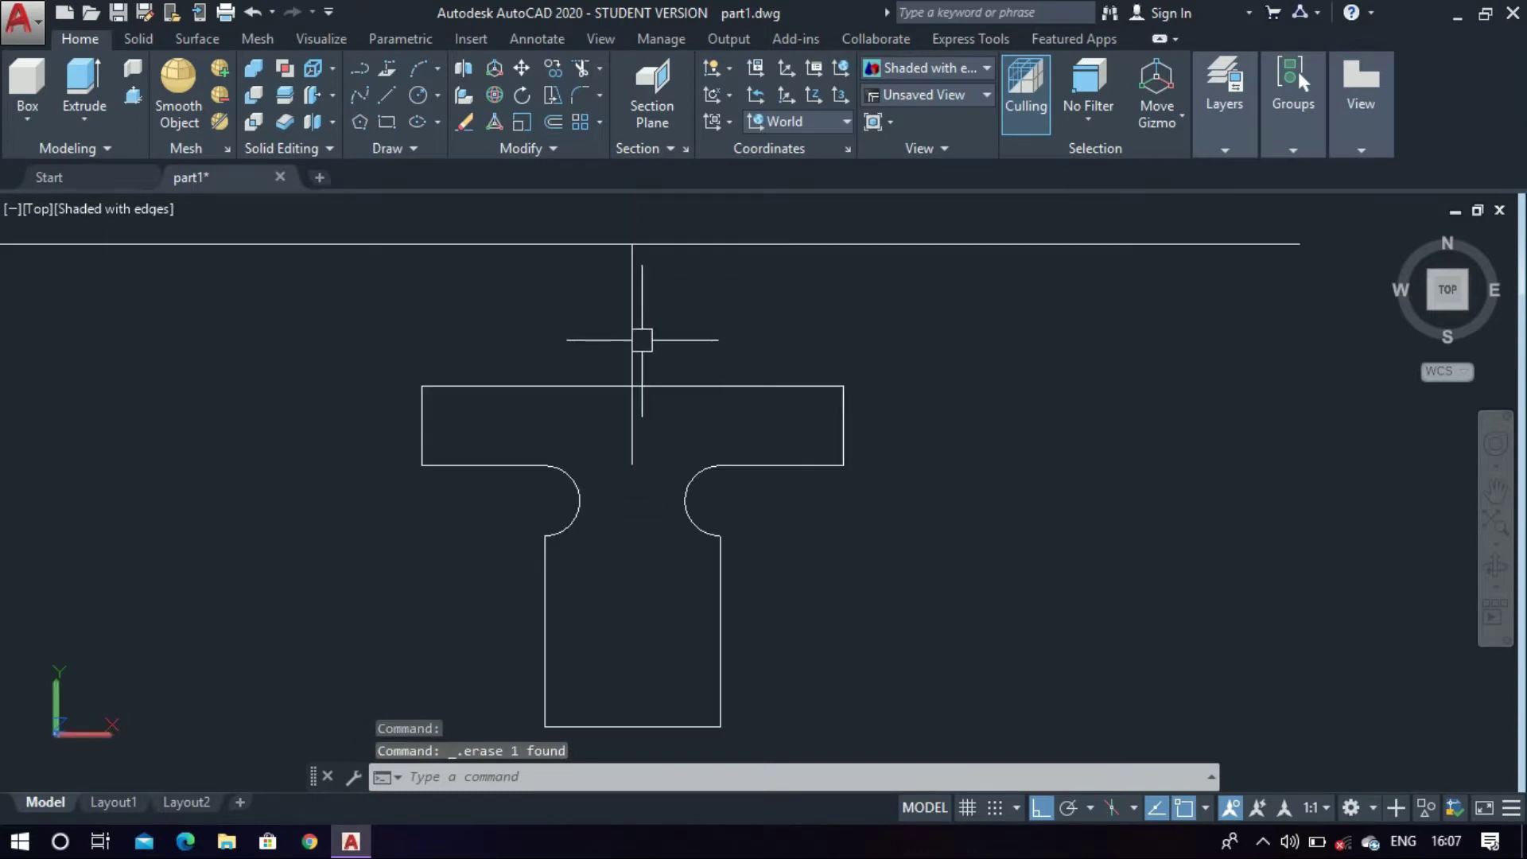
pyautogui.click(636, 339)
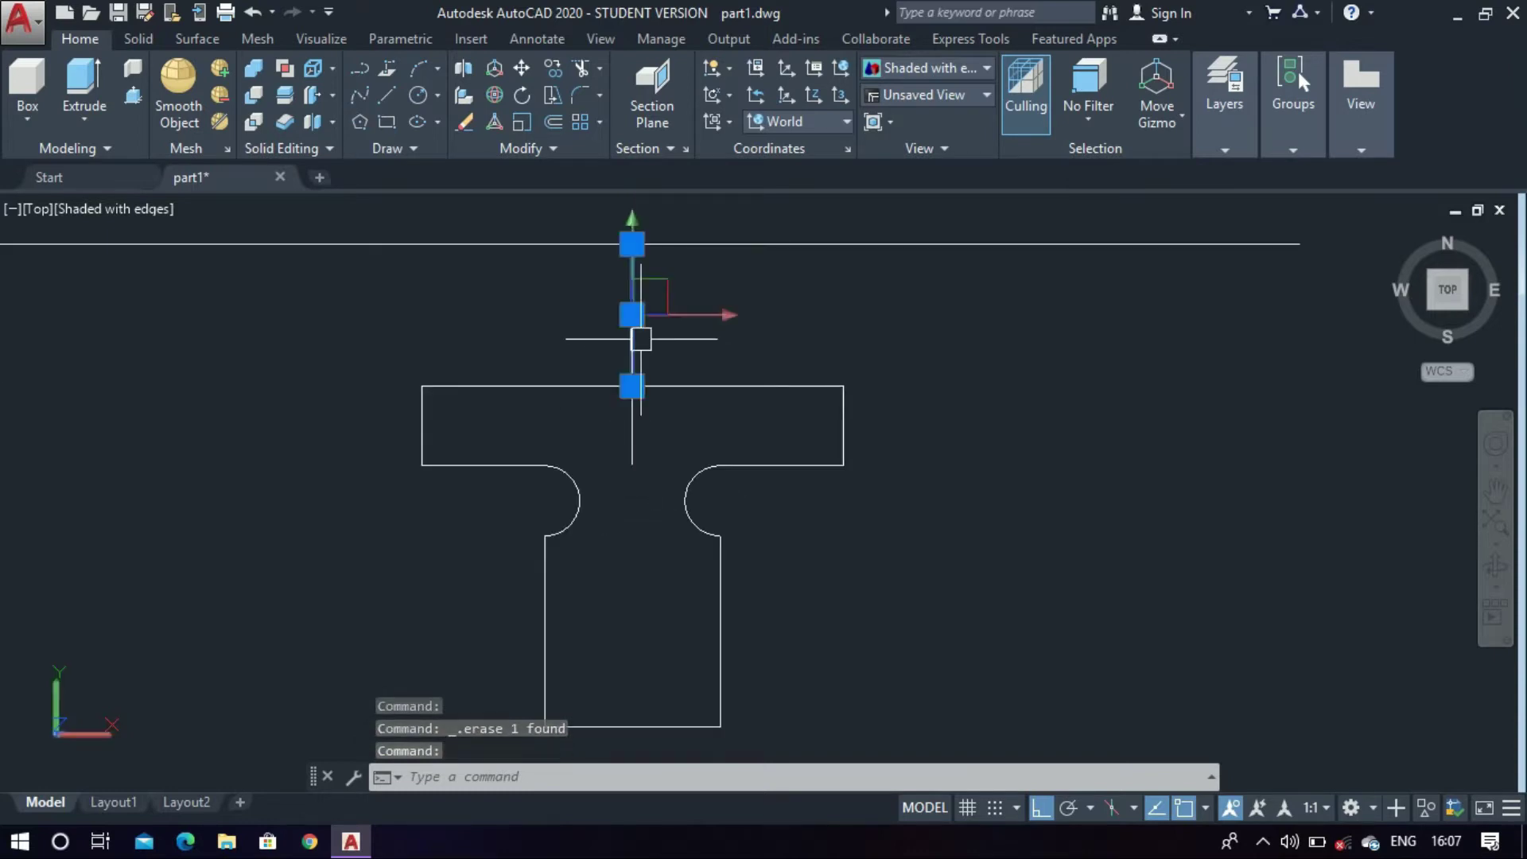
pyautogui.click(636, 460)
pyautogui.press('Delete')
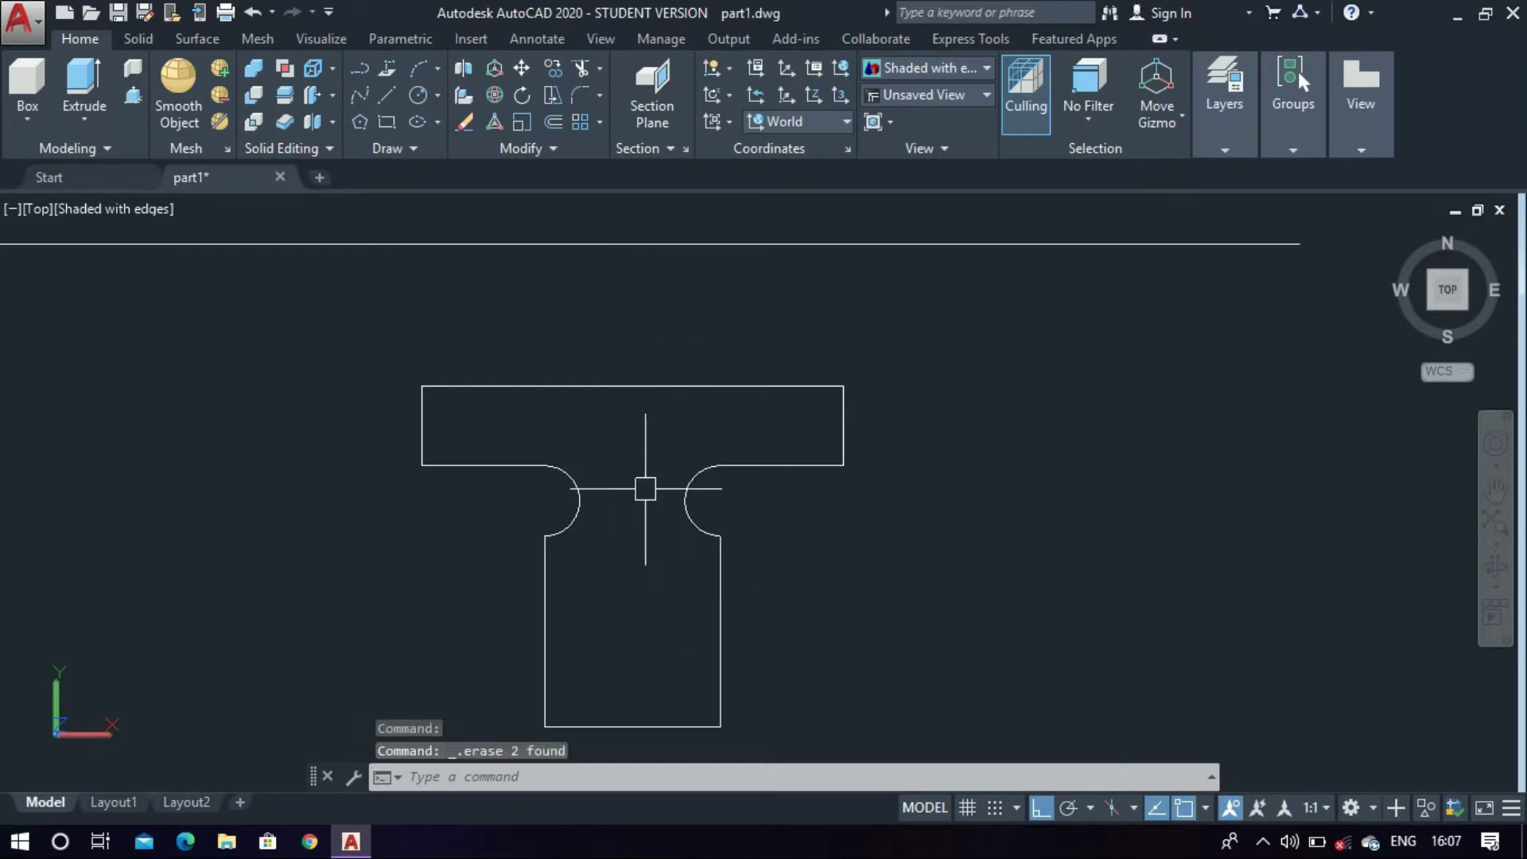
# Draw a vertical line 1.993 long downward from the midpoint of the long horizontal line
pyautogui.press('Return')
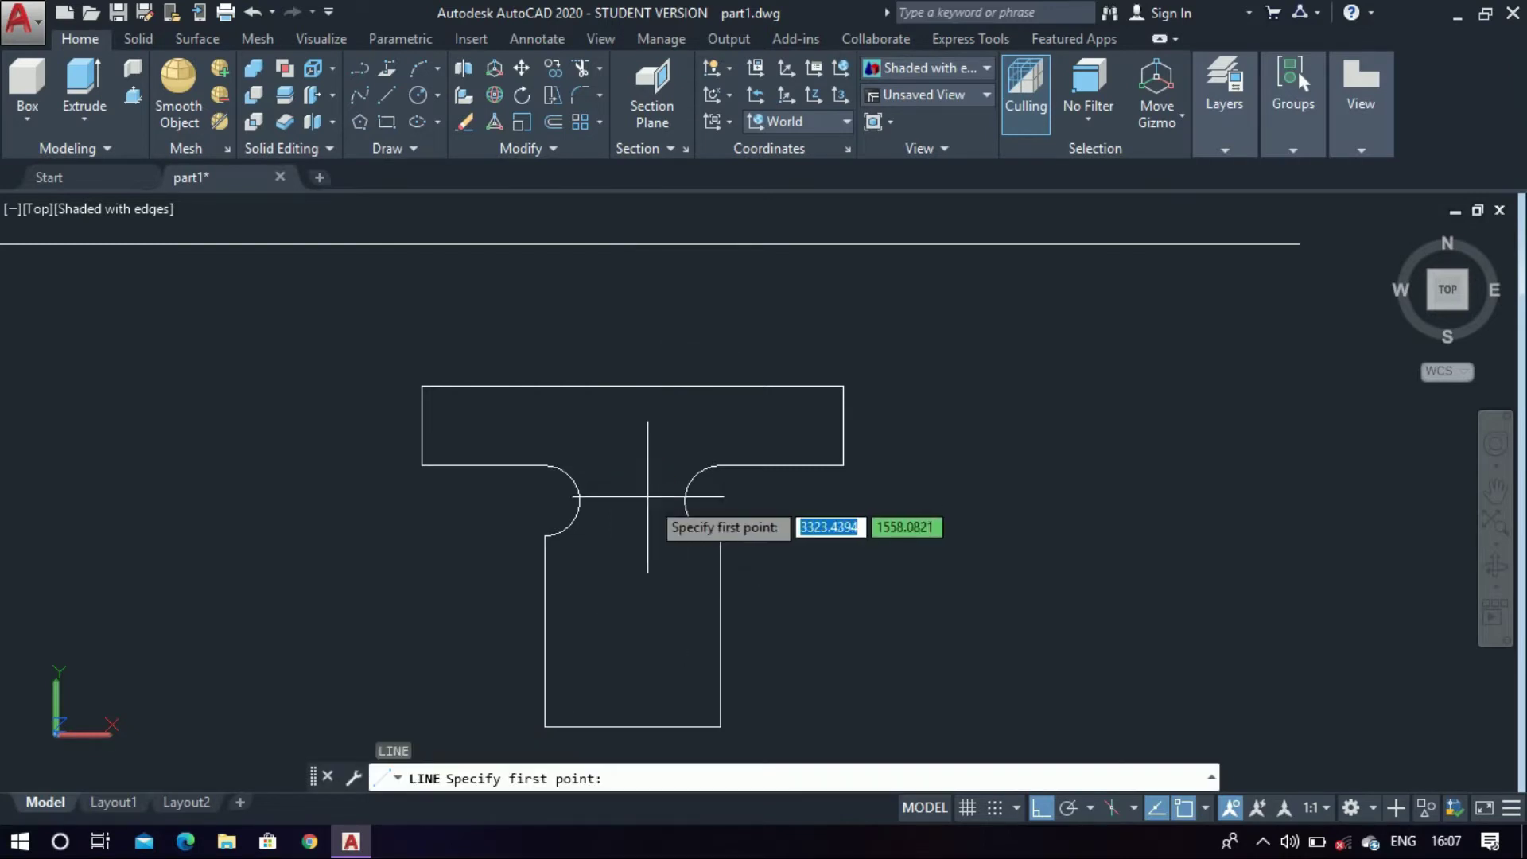
pyautogui.click(632, 245)
pyautogui.scroll(-2, 632, 244)
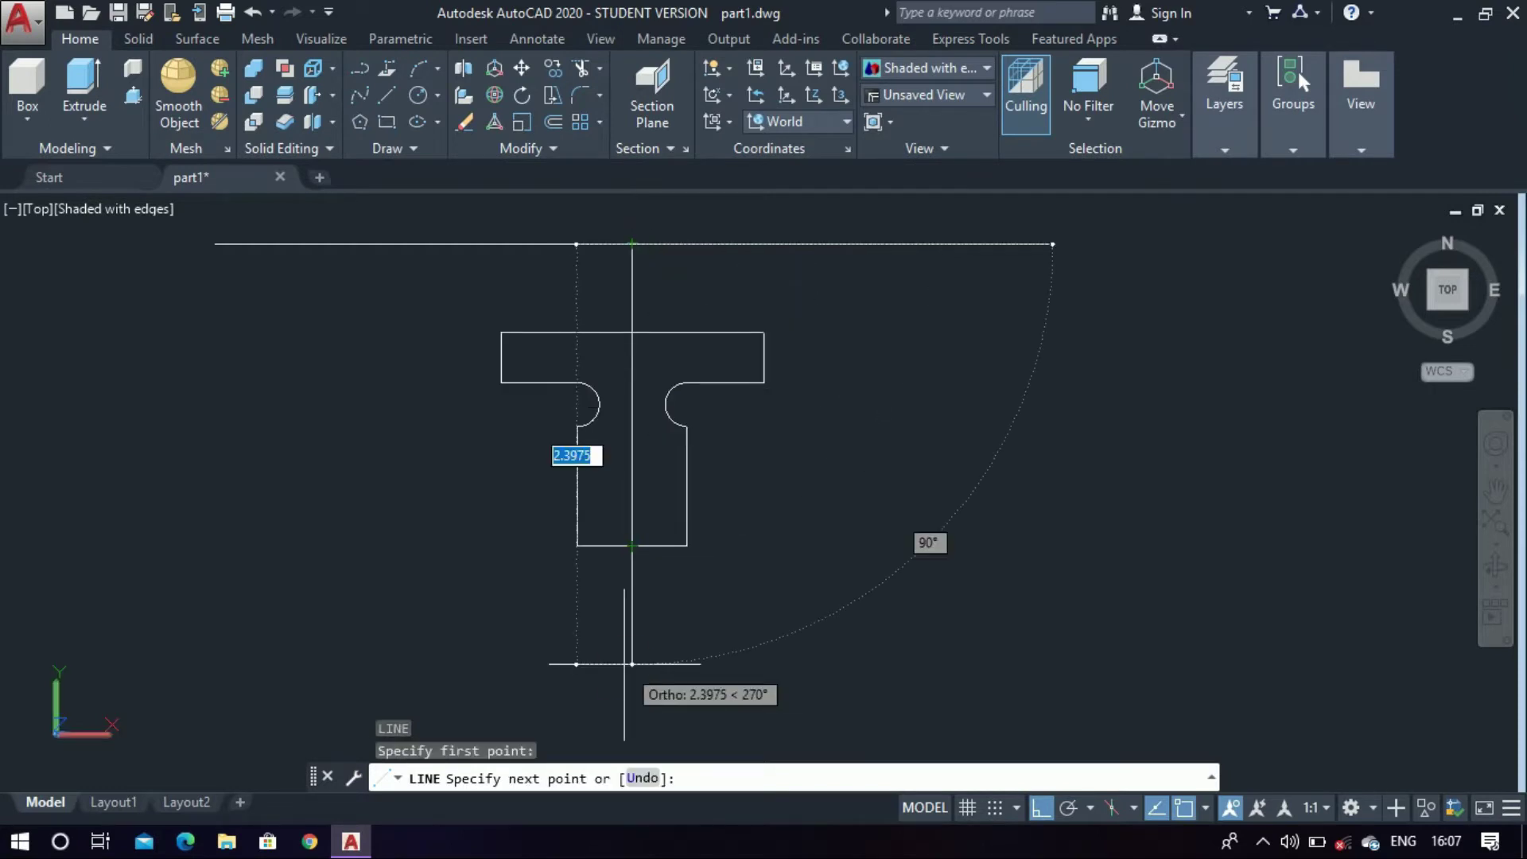
pyautogui.write('1.993')
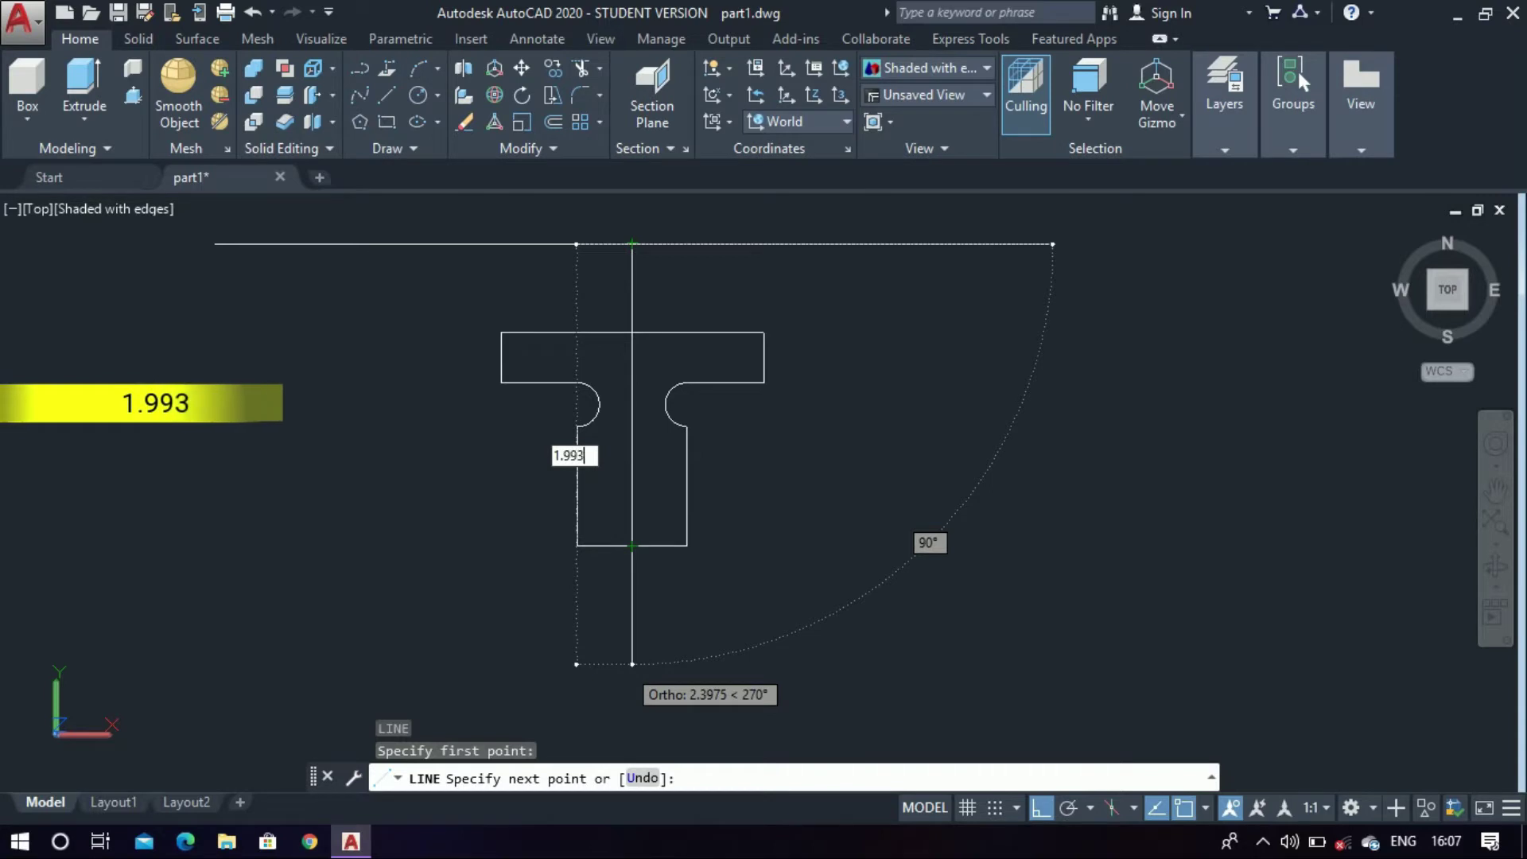
pyautogui.press('Return')
pyautogui.press('Escape')
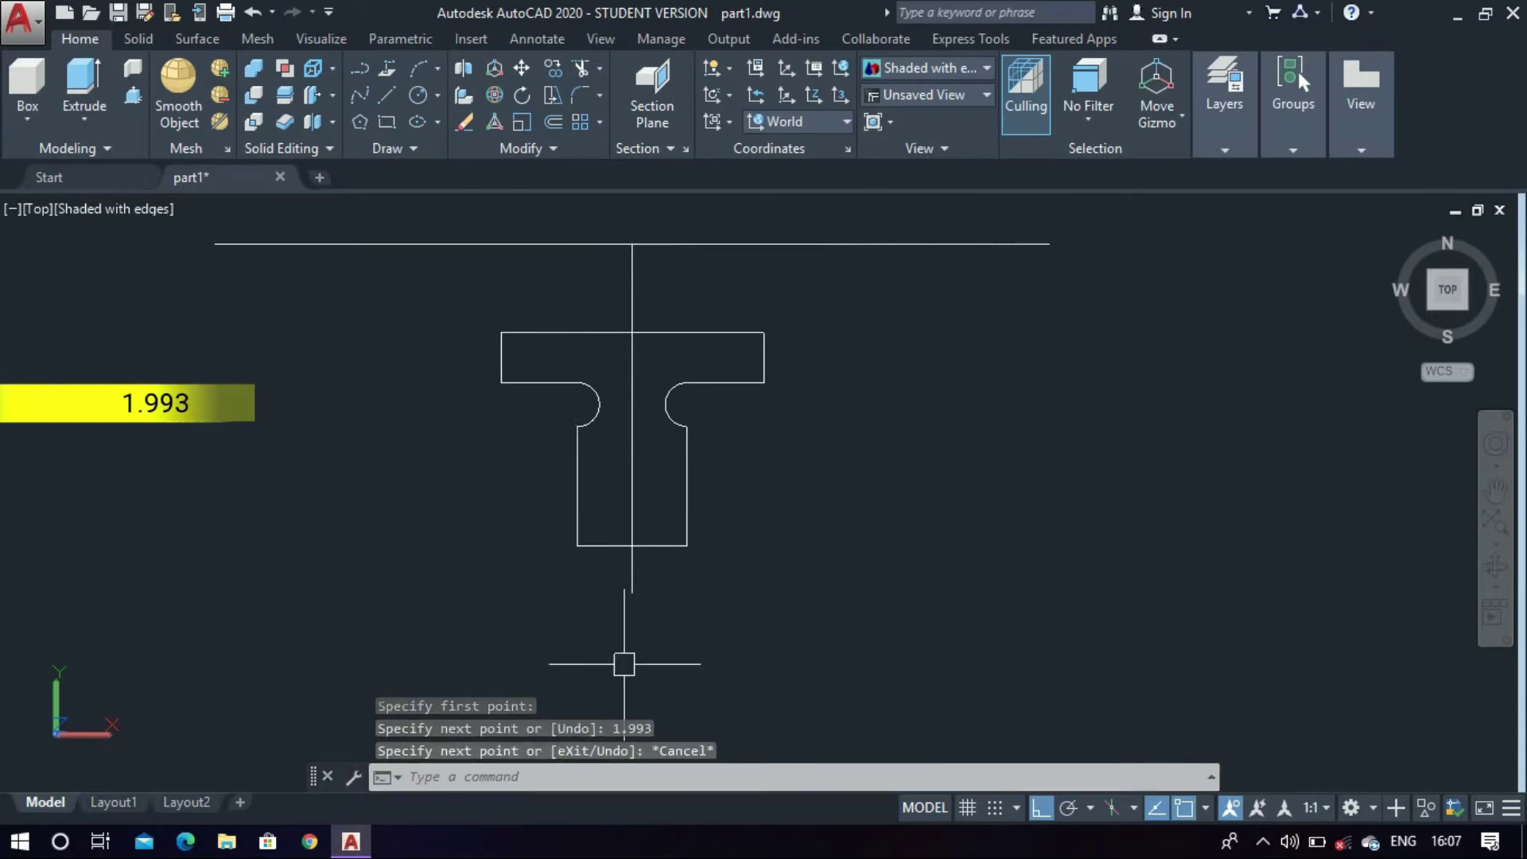
# Draw a circle with radius 0.532 centred on the lower end of the 1.993 vertical line
pyautogui.write('c')
pyautogui.press('Return')
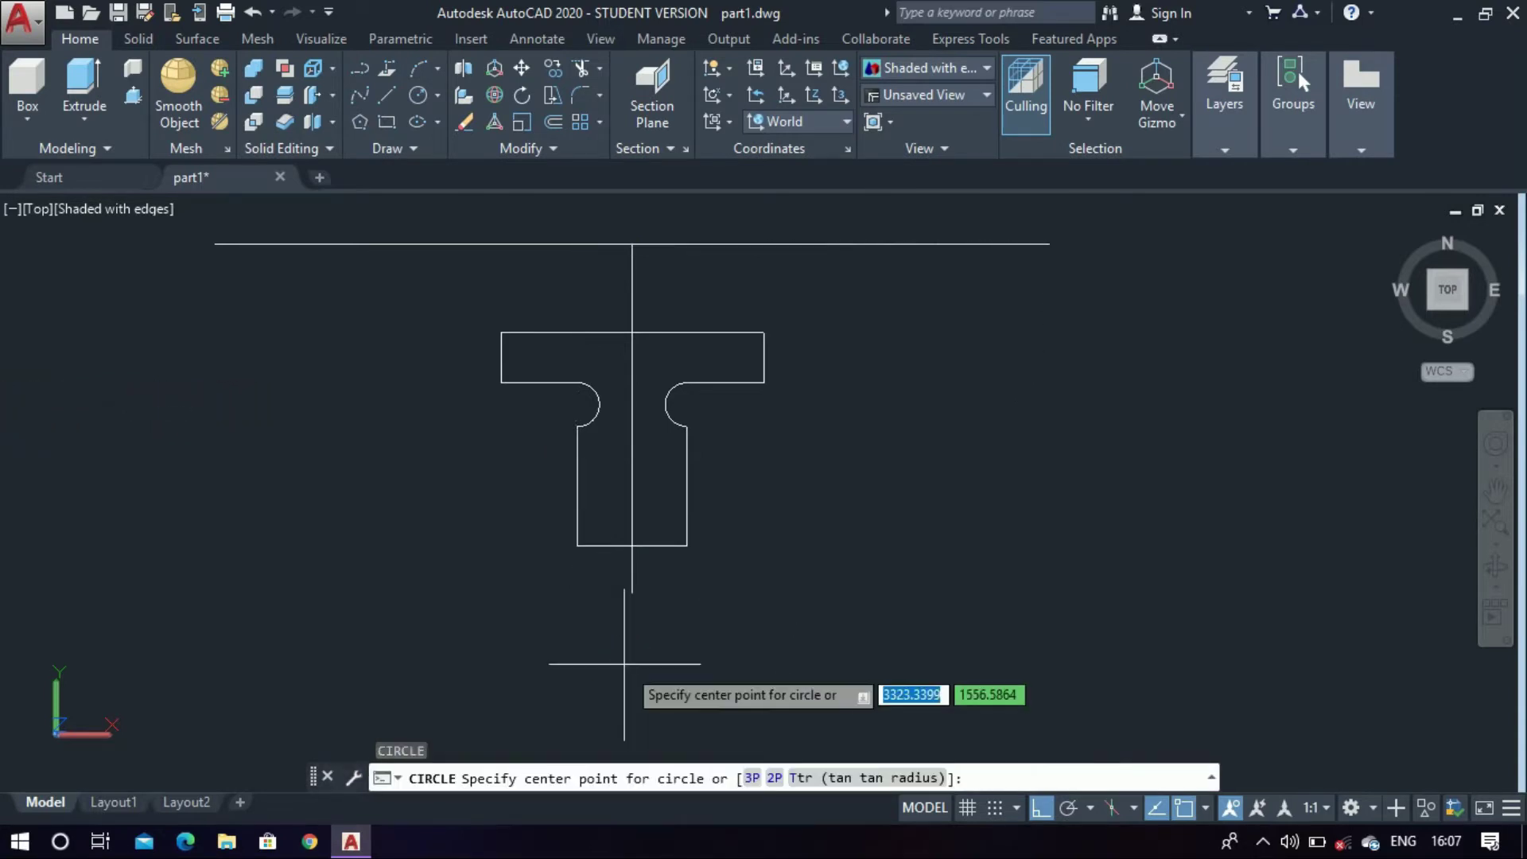
pyautogui.click(632, 592)
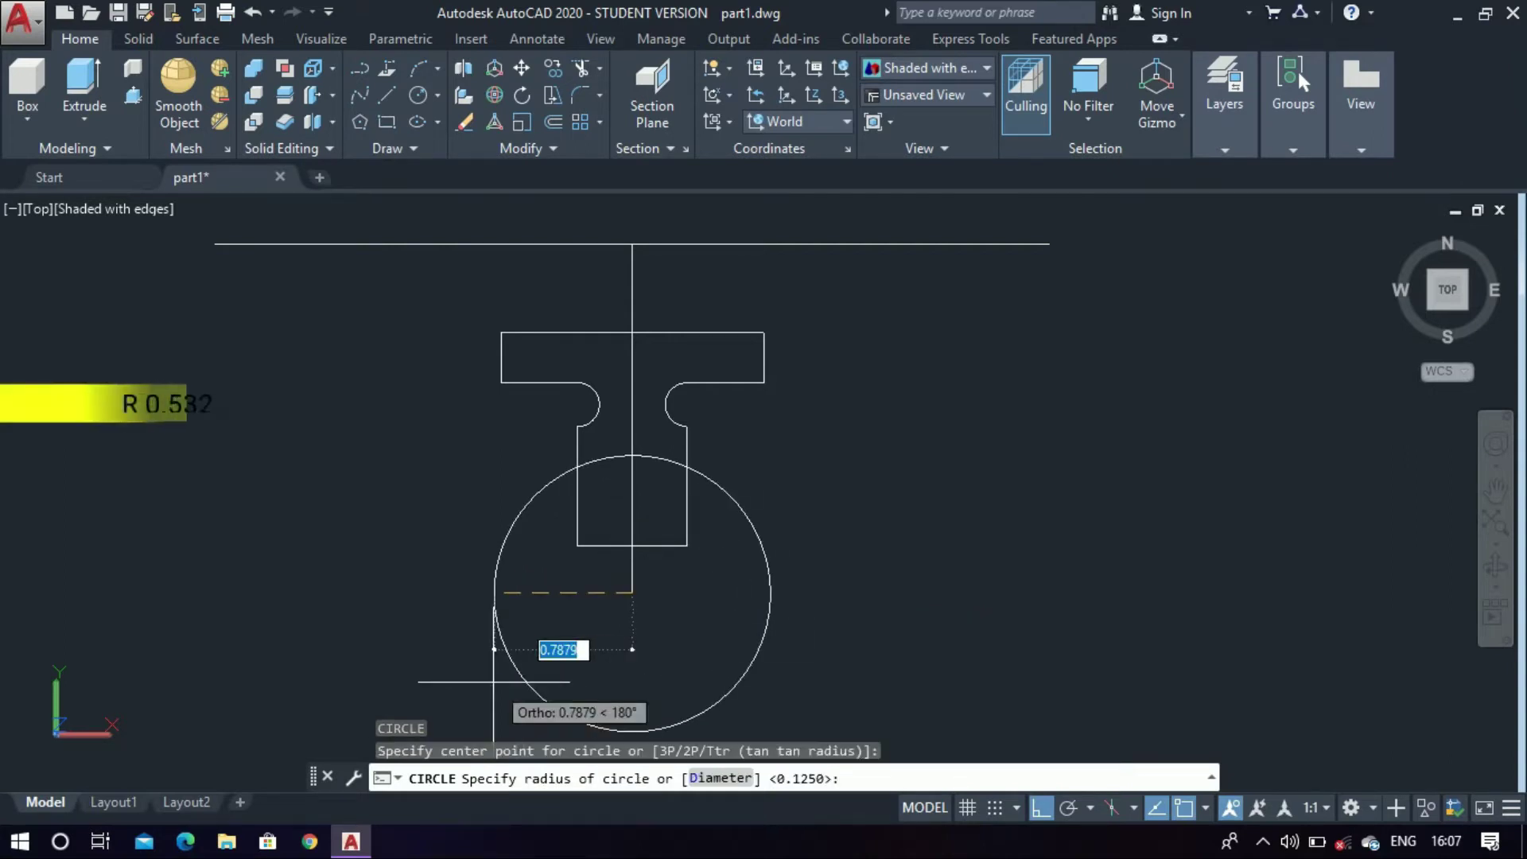
pyautogui.write('0.532')
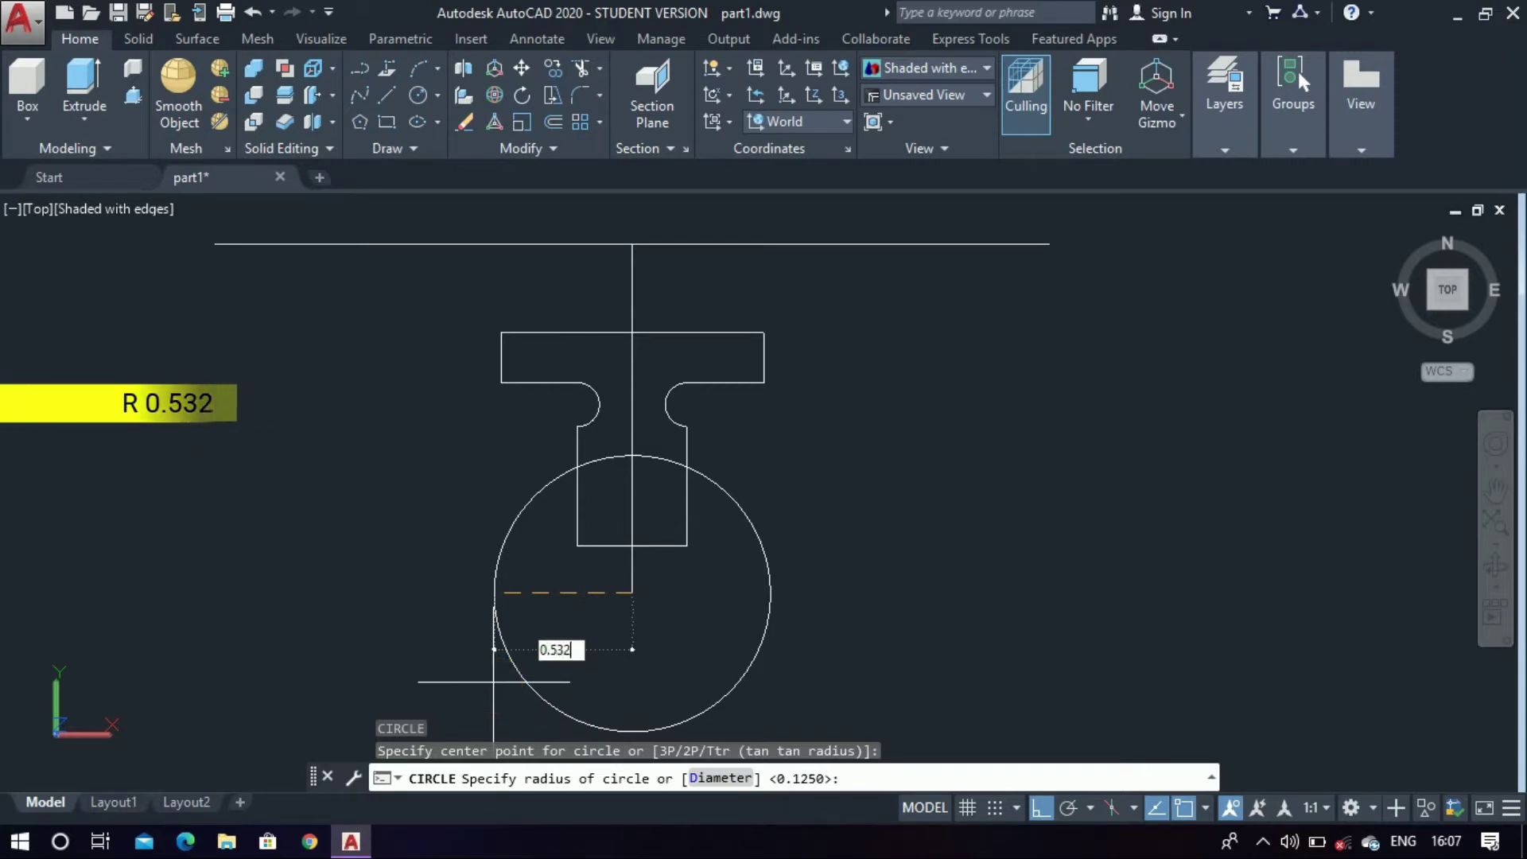
pyautogui.press('Return')
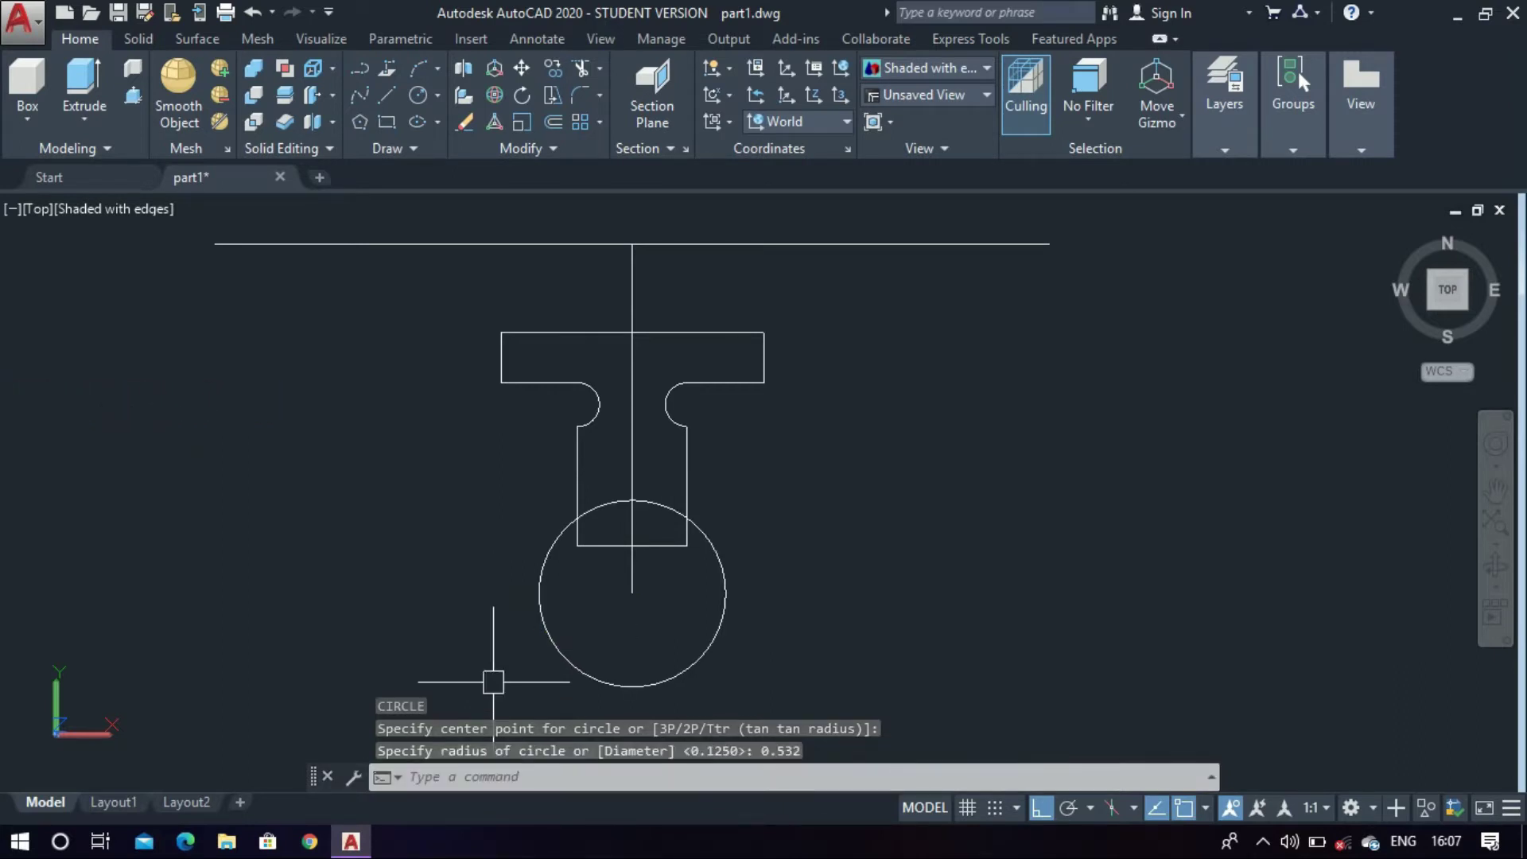
# Fillet the lower-left corner of the profile's stem with a radius of 0.063
pyautogui.scroll(2, 592, 560)
pyautogui.write('fillet')
pyautogui.press('Return')
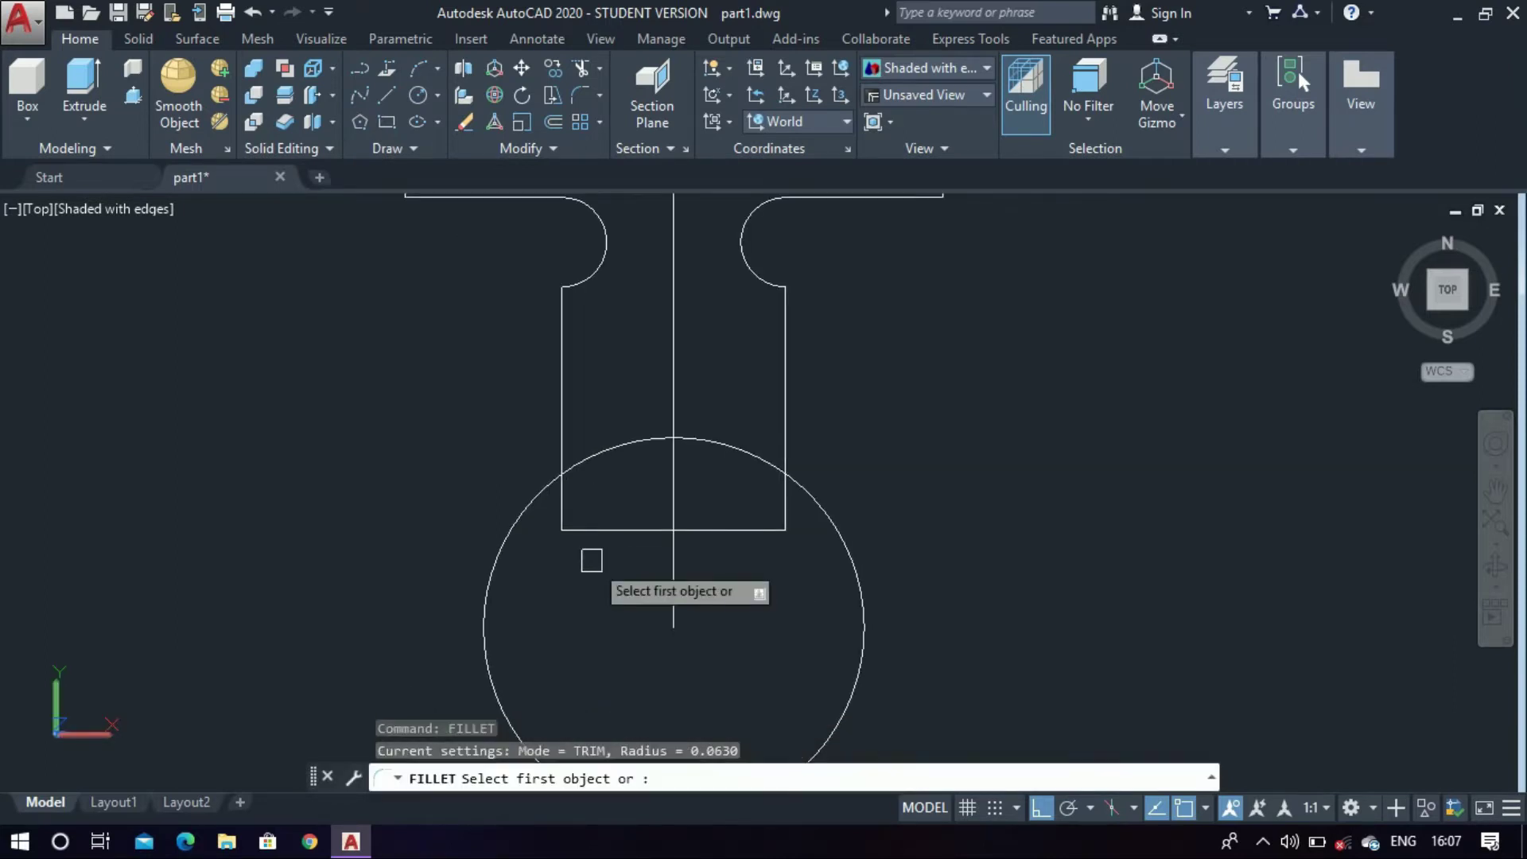
pyautogui.write('r')
pyautogui.press('Return')
pyautogui.write('0.063')
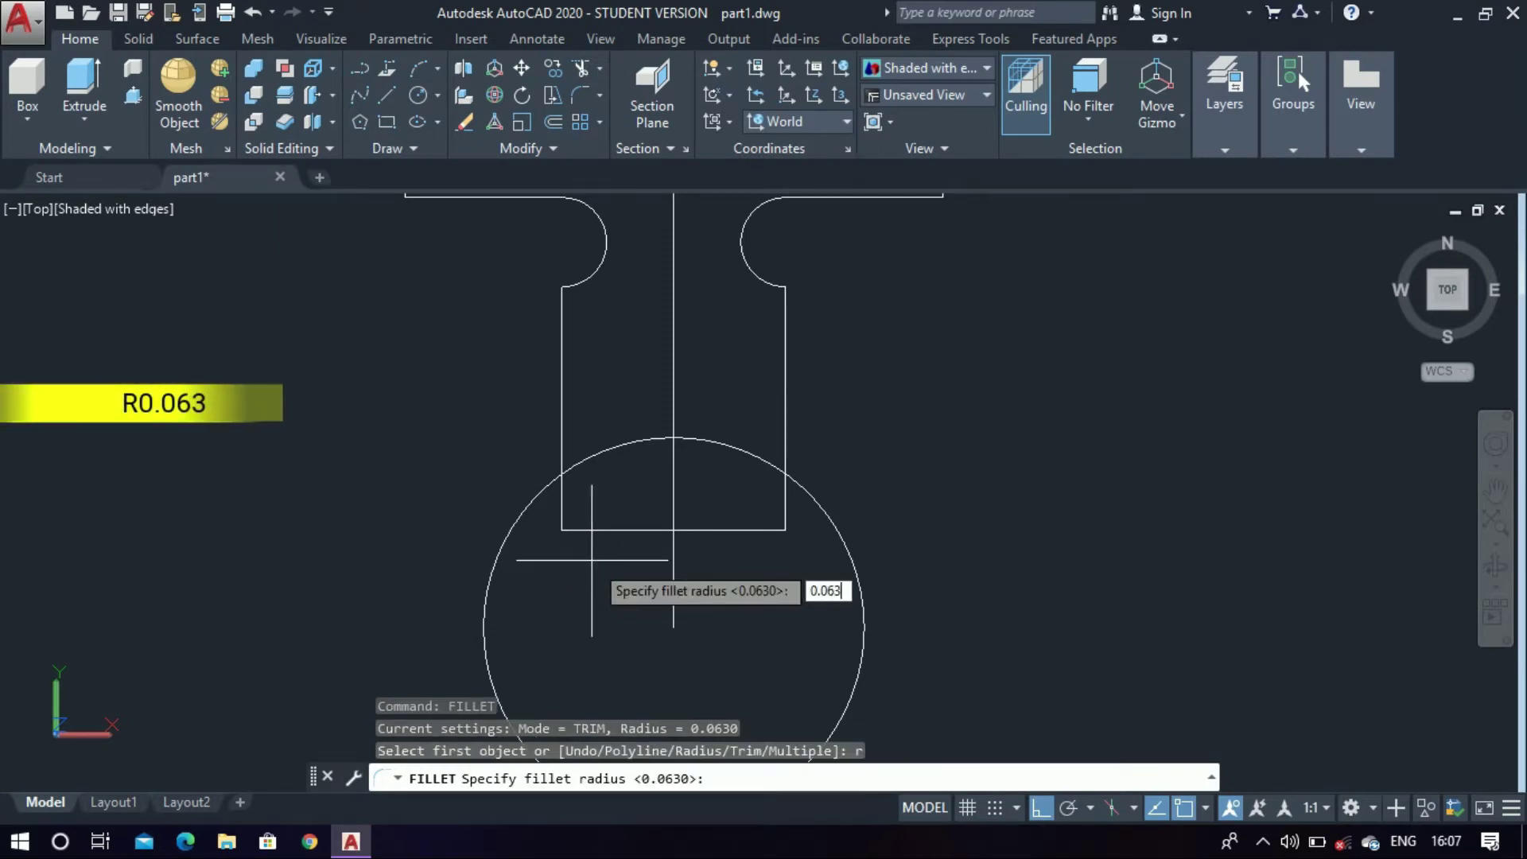
pyautogui.press('Return')
pyautogui.click(587, 521)
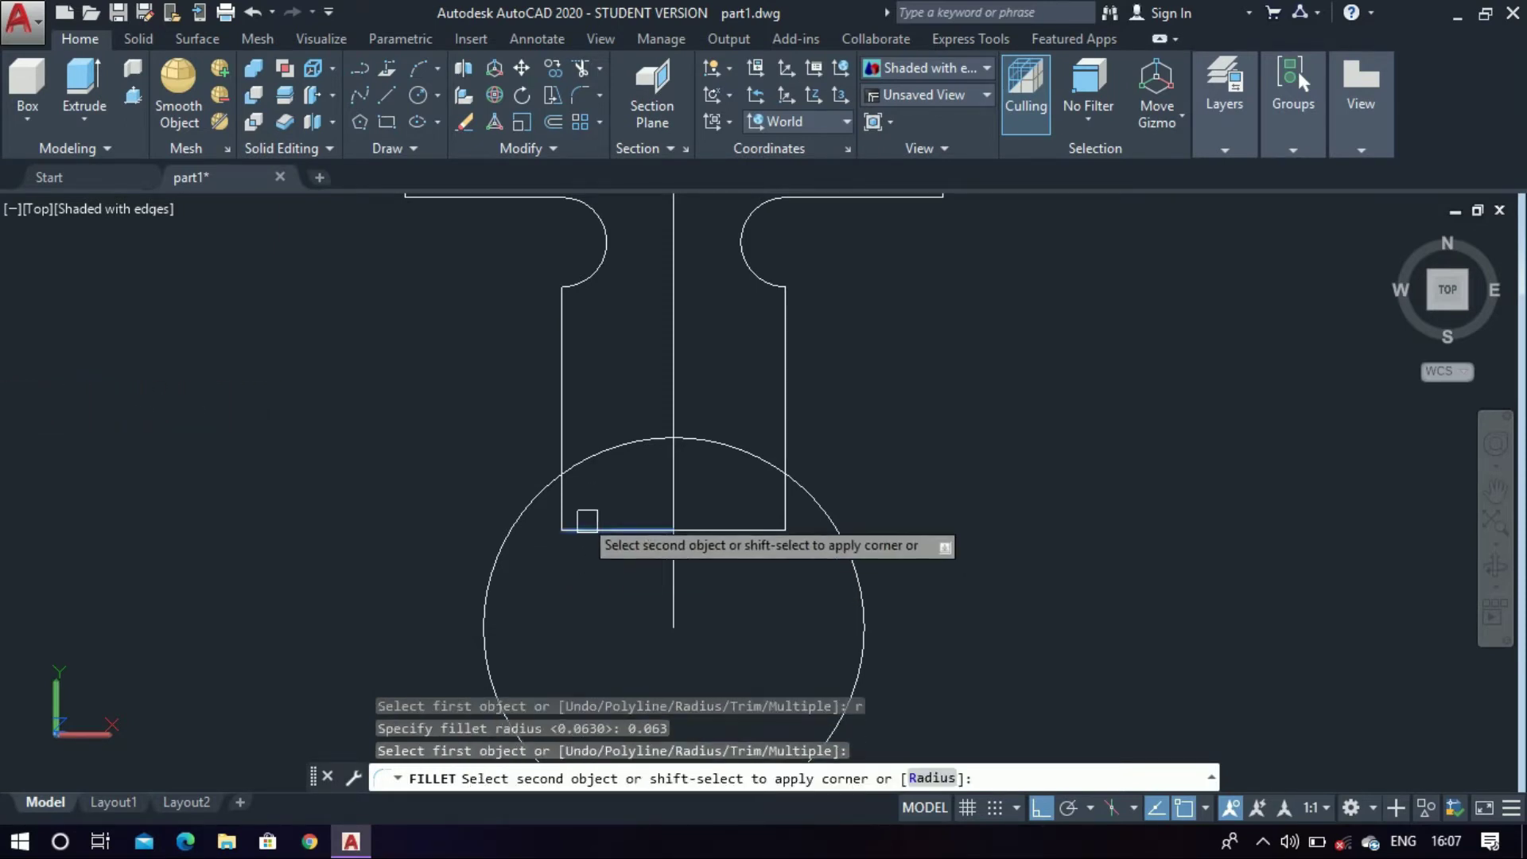
pyautogui.click(561, 502)
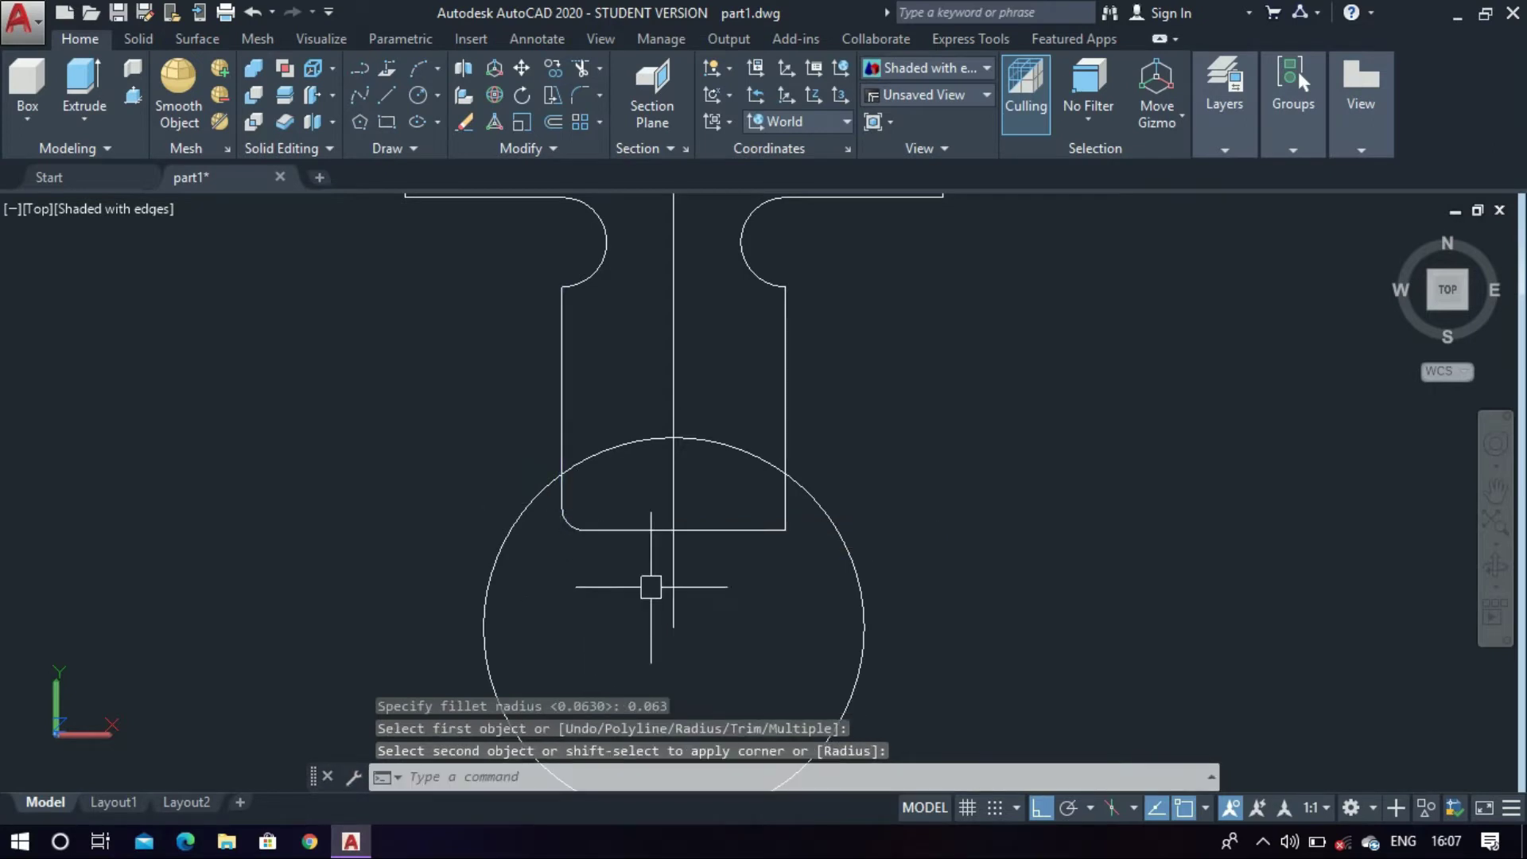
# Fillet the lower-right corner of the profile's stem with a radius of 0.063
pyautogui.write('fillet')
pyautogui.press('Return')
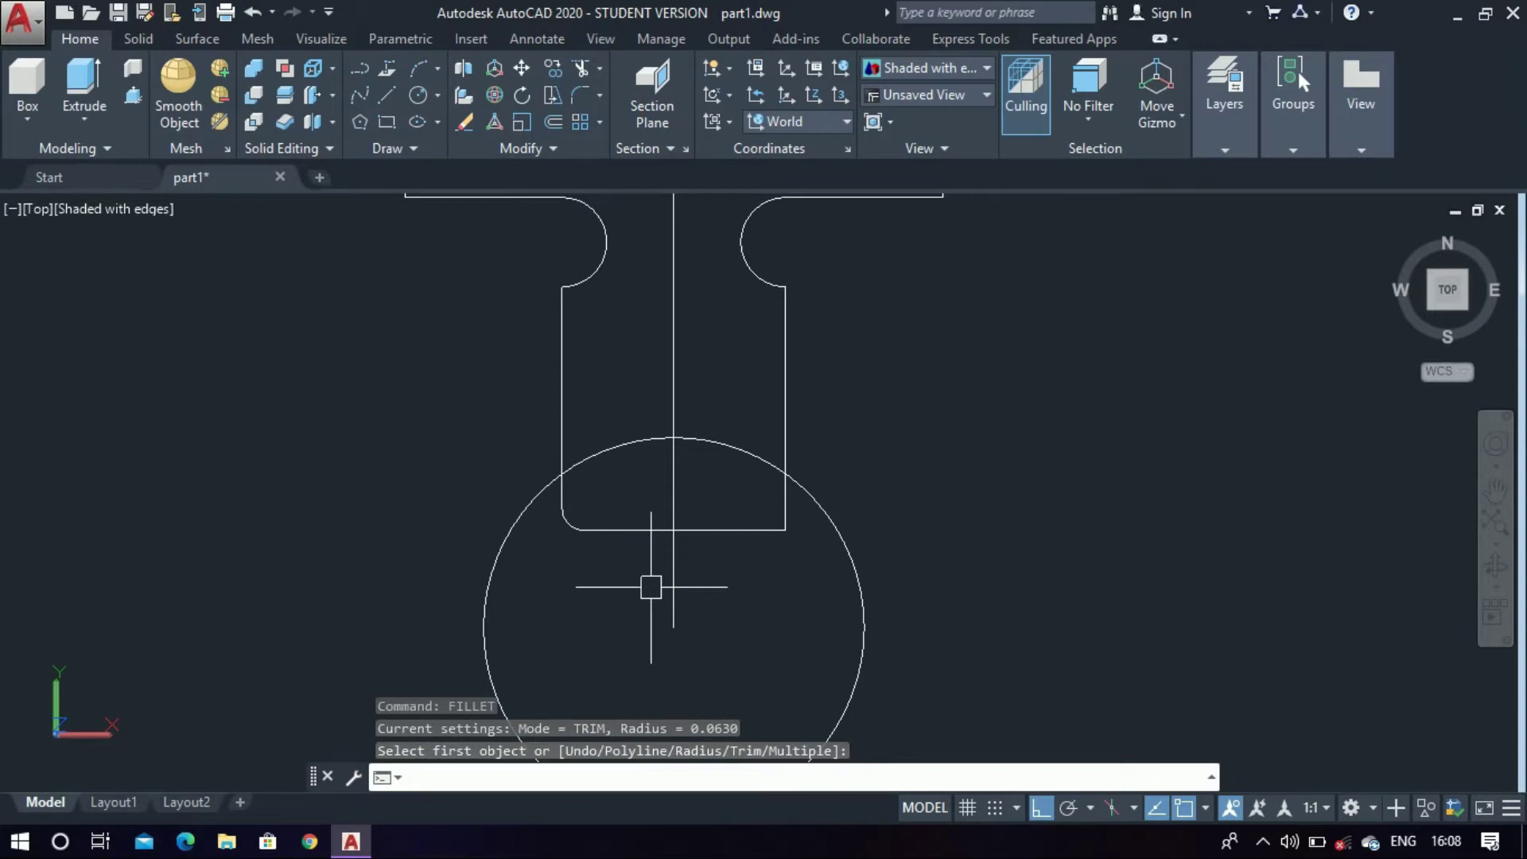
pyautogui.click(783, 515)
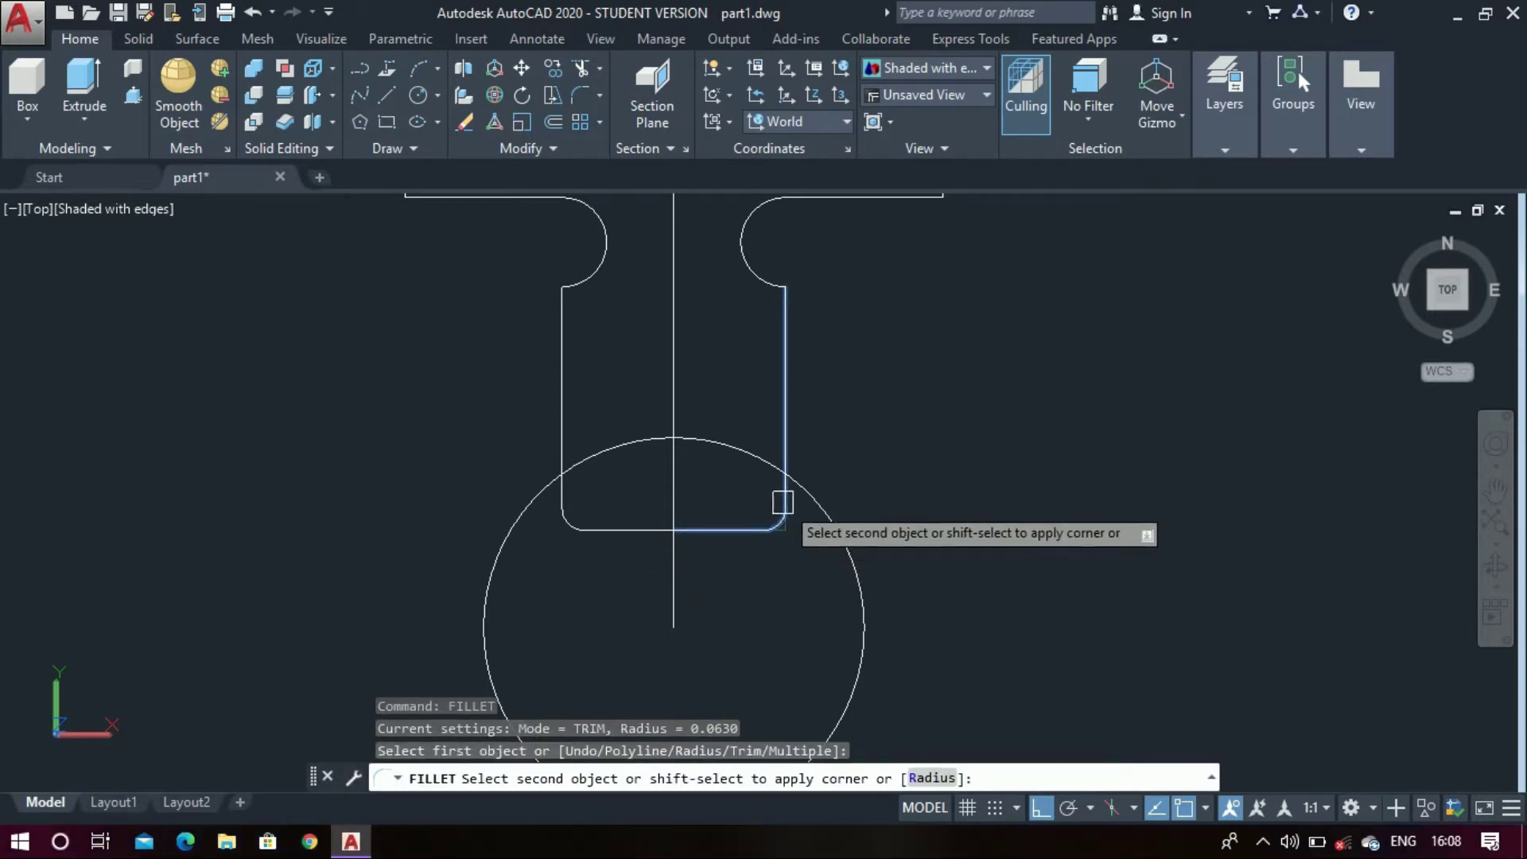
pyautogui.click(763, 529)
# Draw a circle concentric with the 0.532 radius circle, passing through the lower-left fillet's endpoint on the stem's bottom edge
pyautogui.scroll(-2, 716, 490)
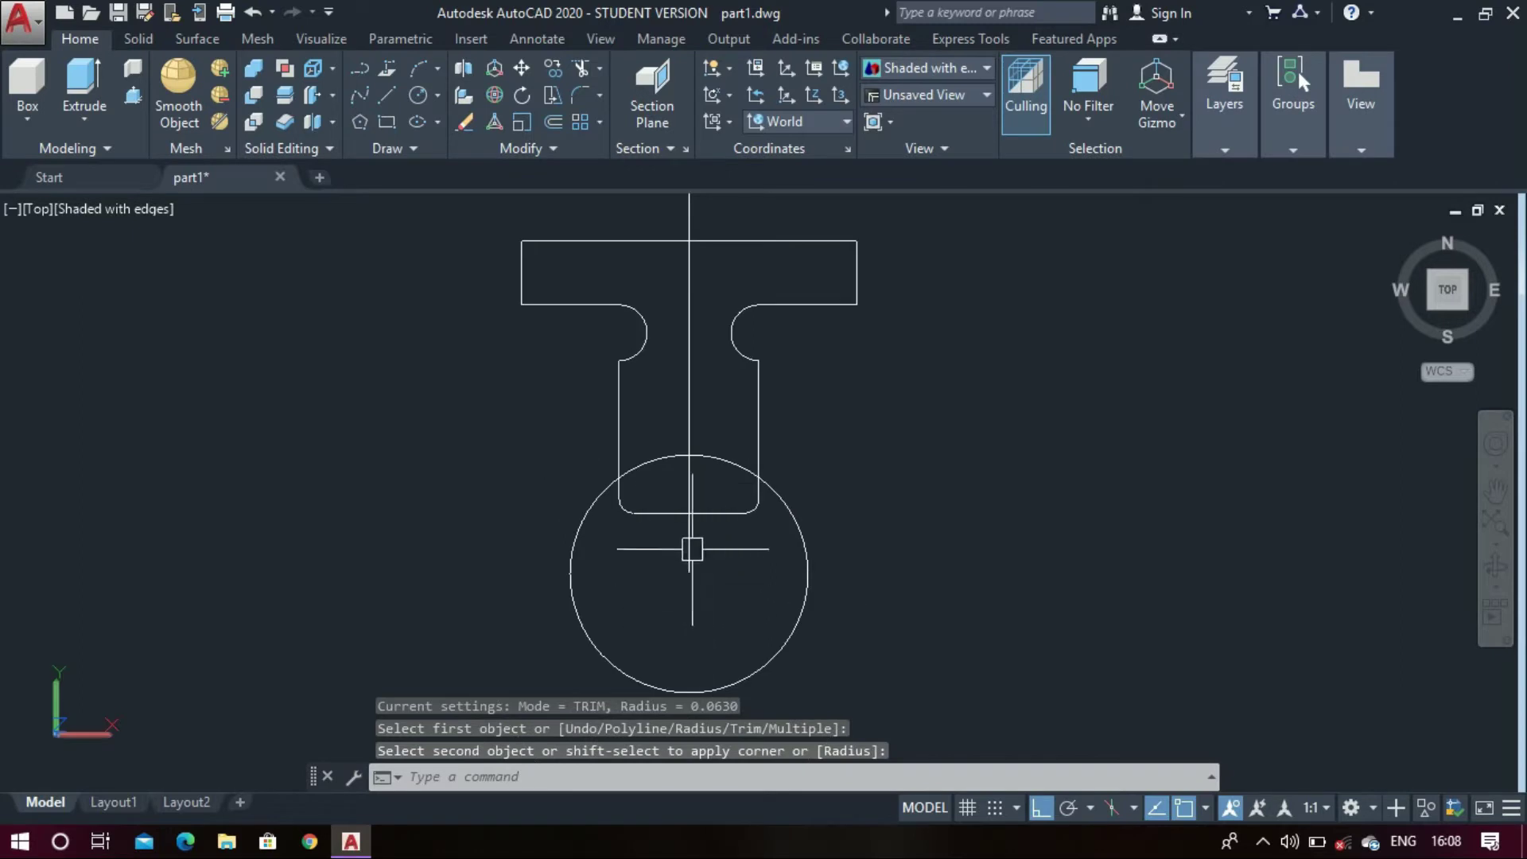
pyautogui.write('c')
pyautogui.press('Return')
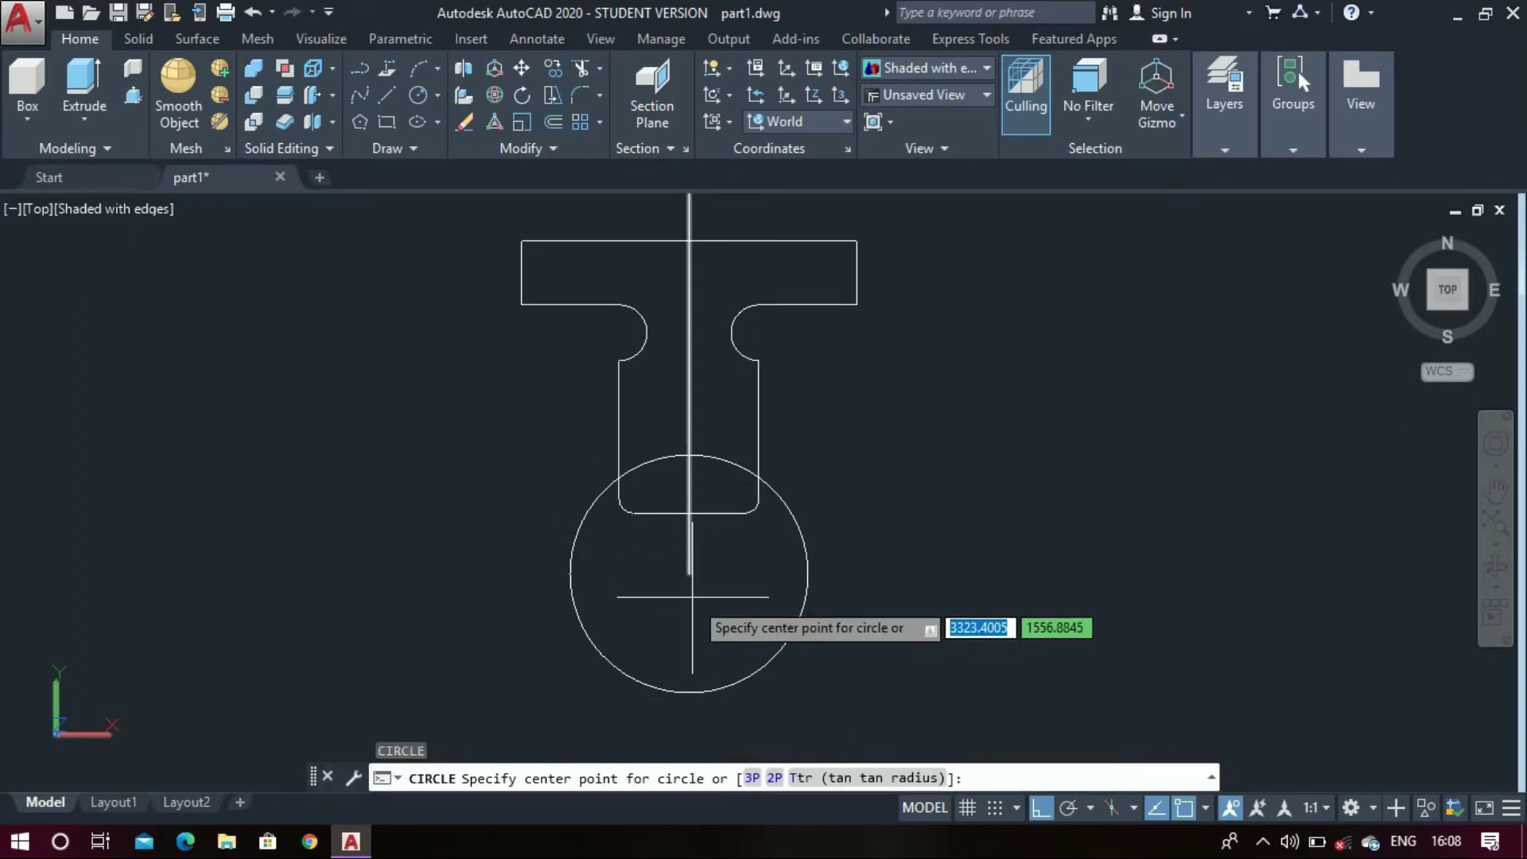
pyautogui.click(688, 573)
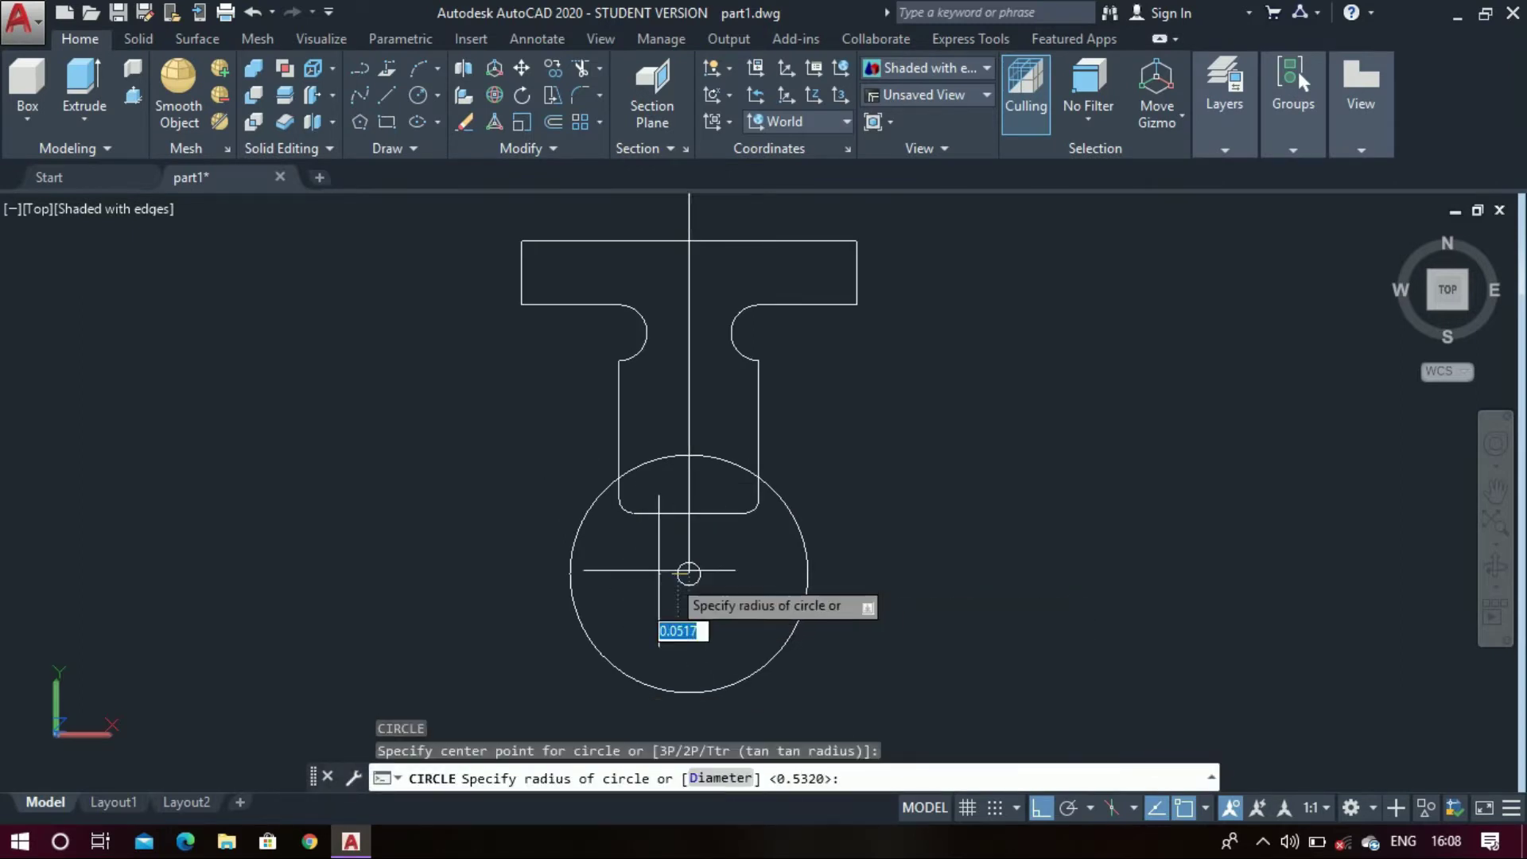
pyautogui.scroll(2, 632, 513)
pyautogui.scroll(3, 632, 513)
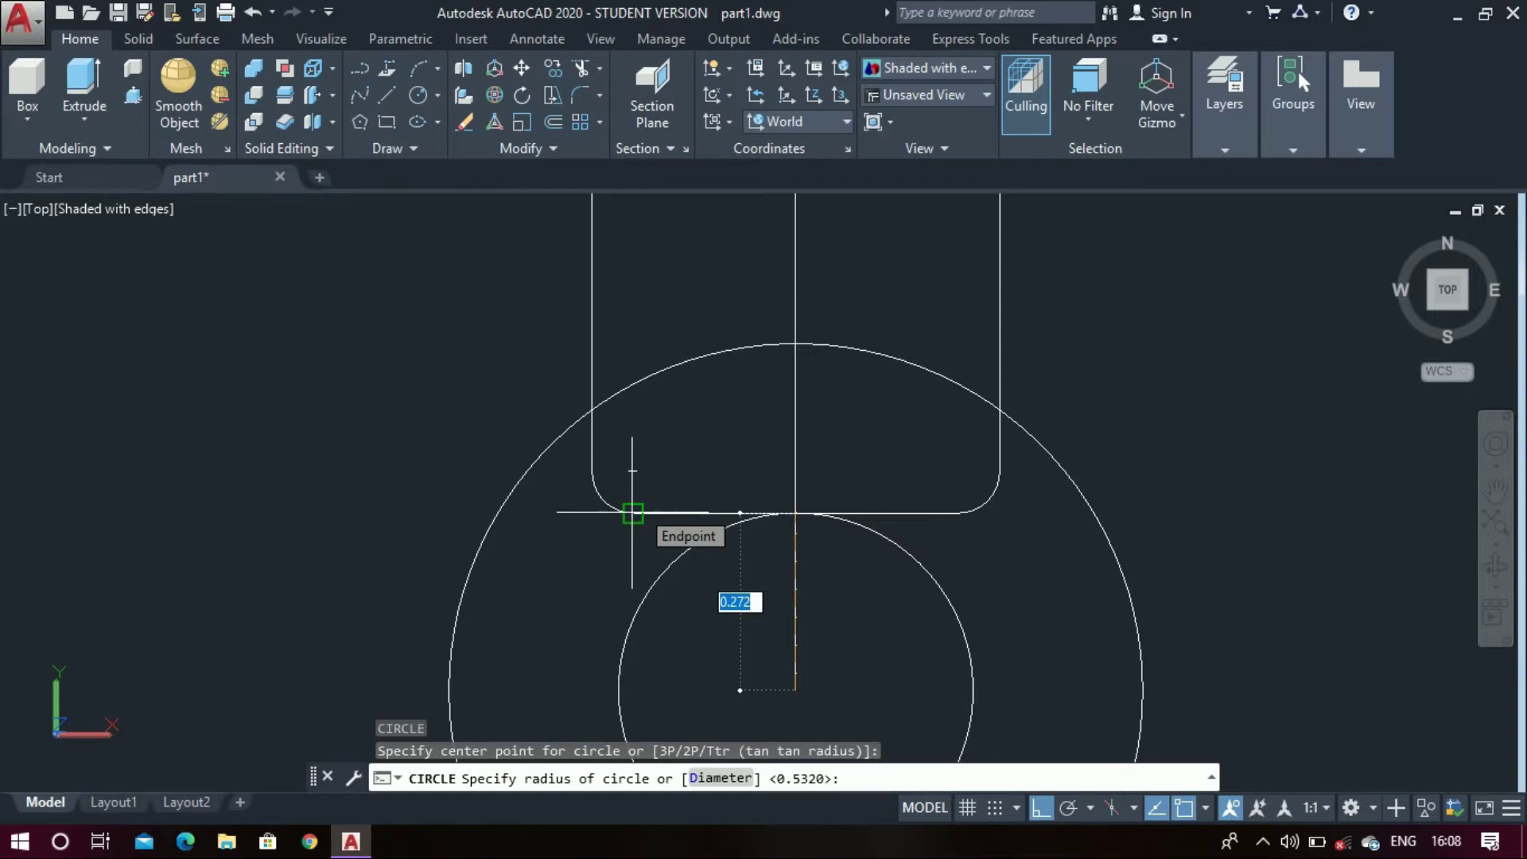
pyautogui.click(633, 513)
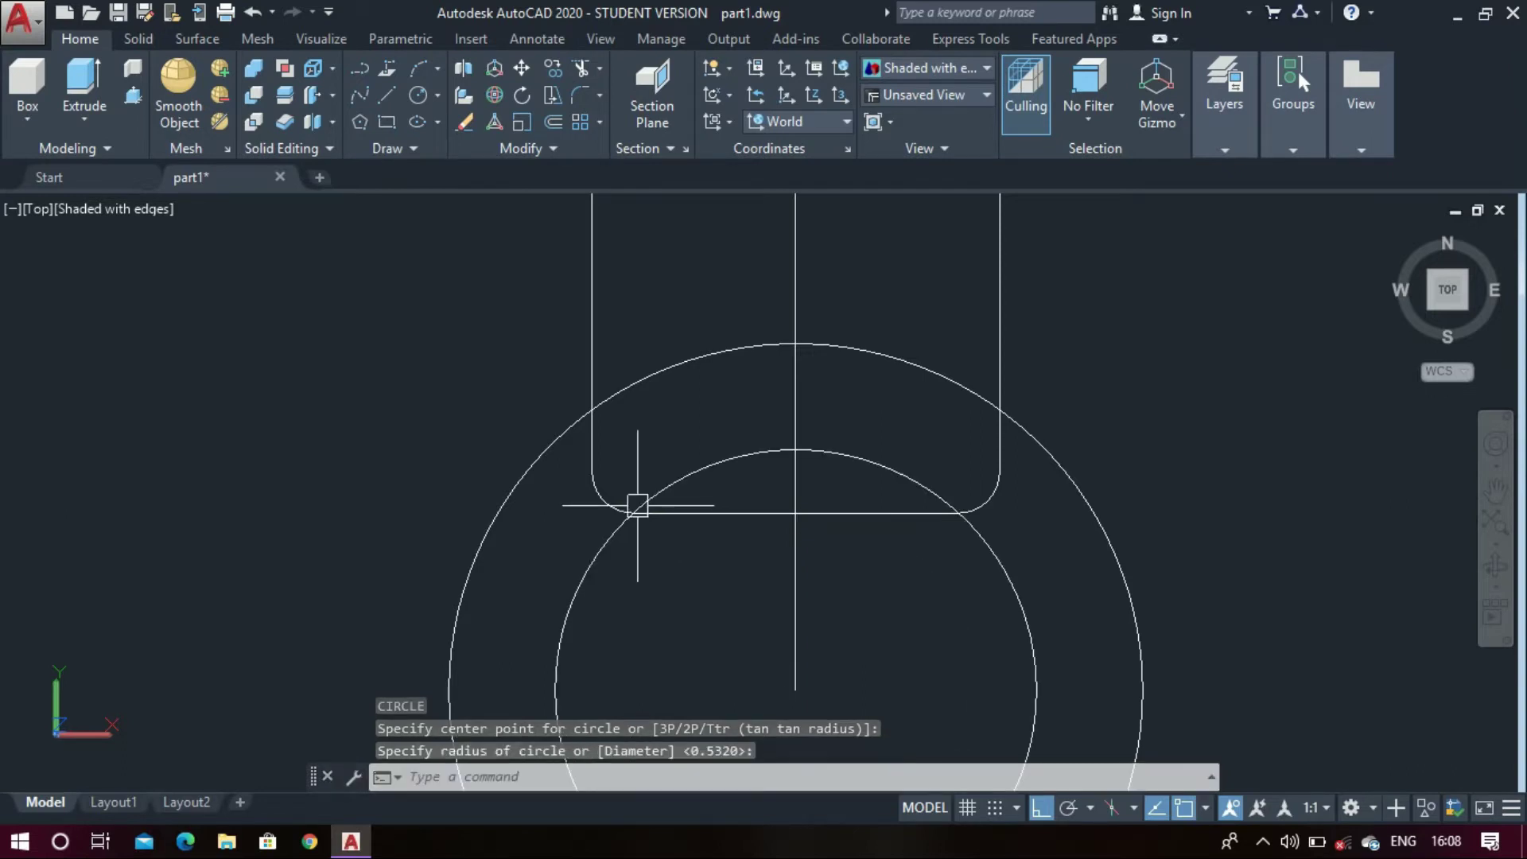
# Offset the central vertical line by 0.0315 to both sides
pyautogui.scroll(-4, 637, 506)
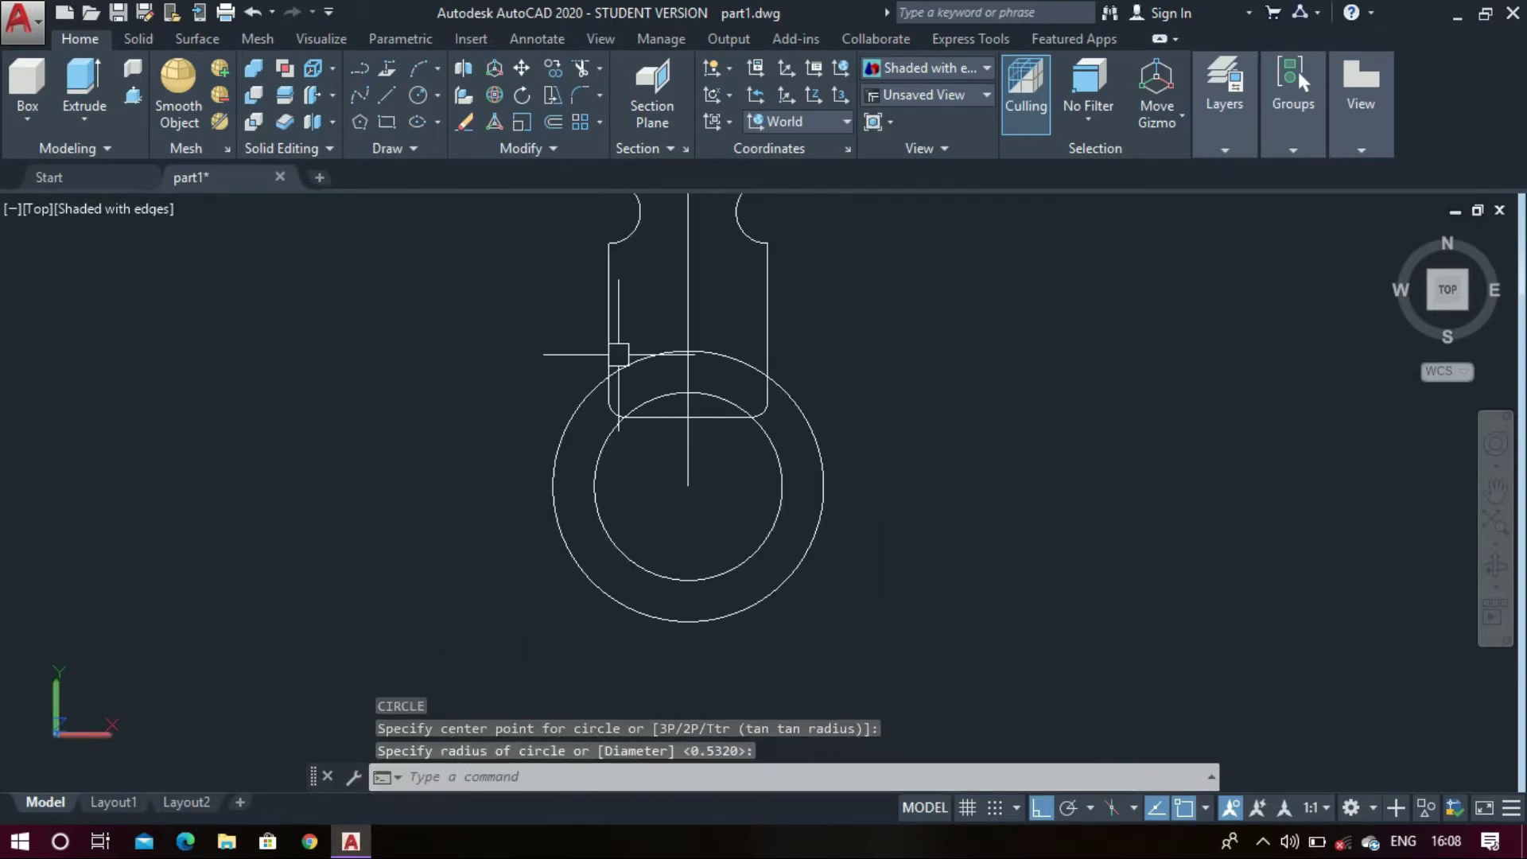
pyautogui.scroll(-2, 572, 476)
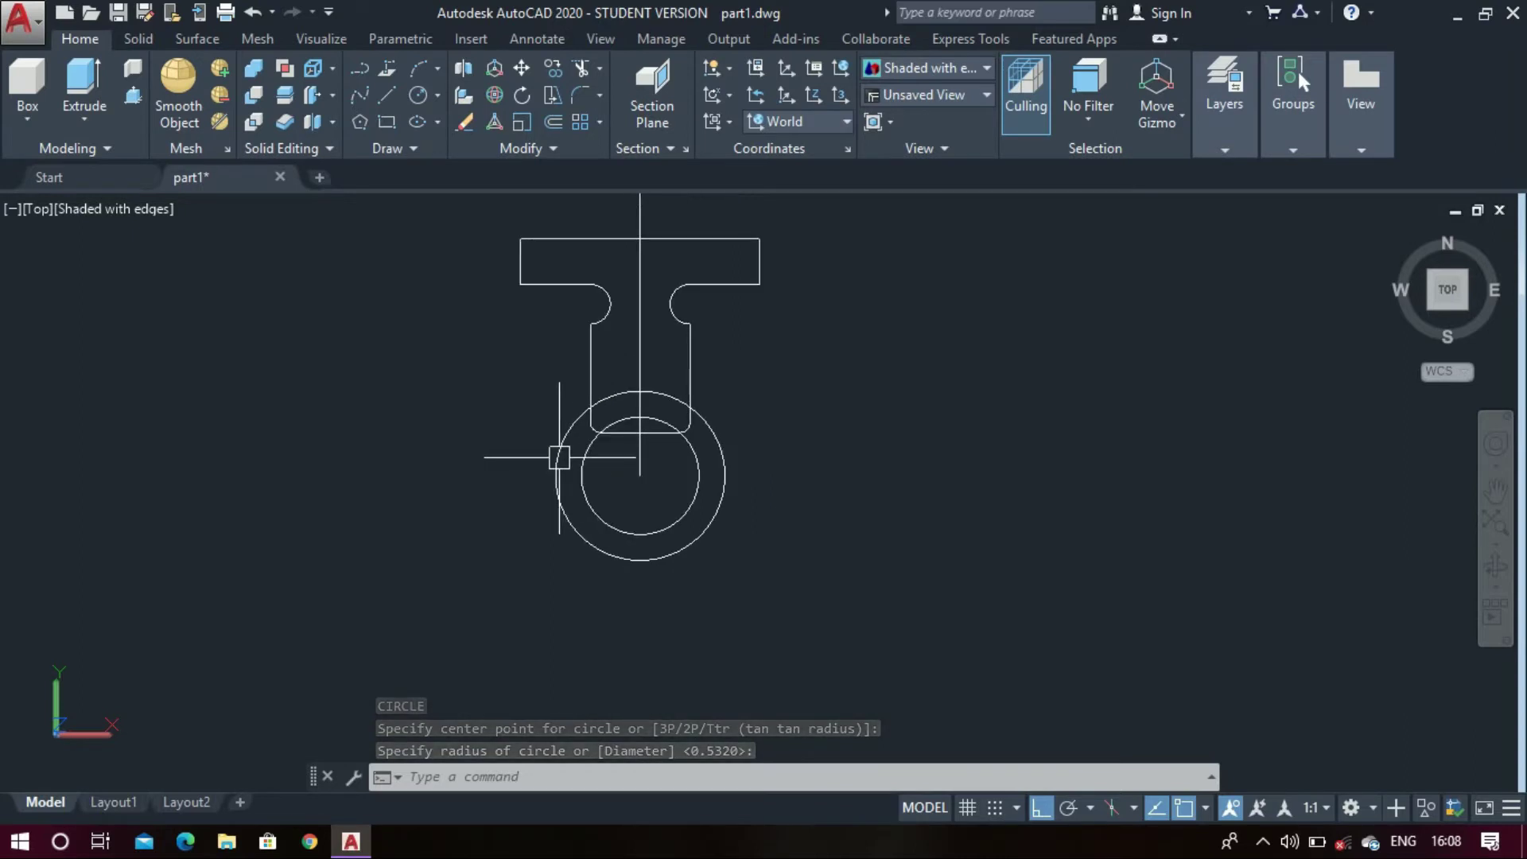
pyautogui.write('OFFSET')
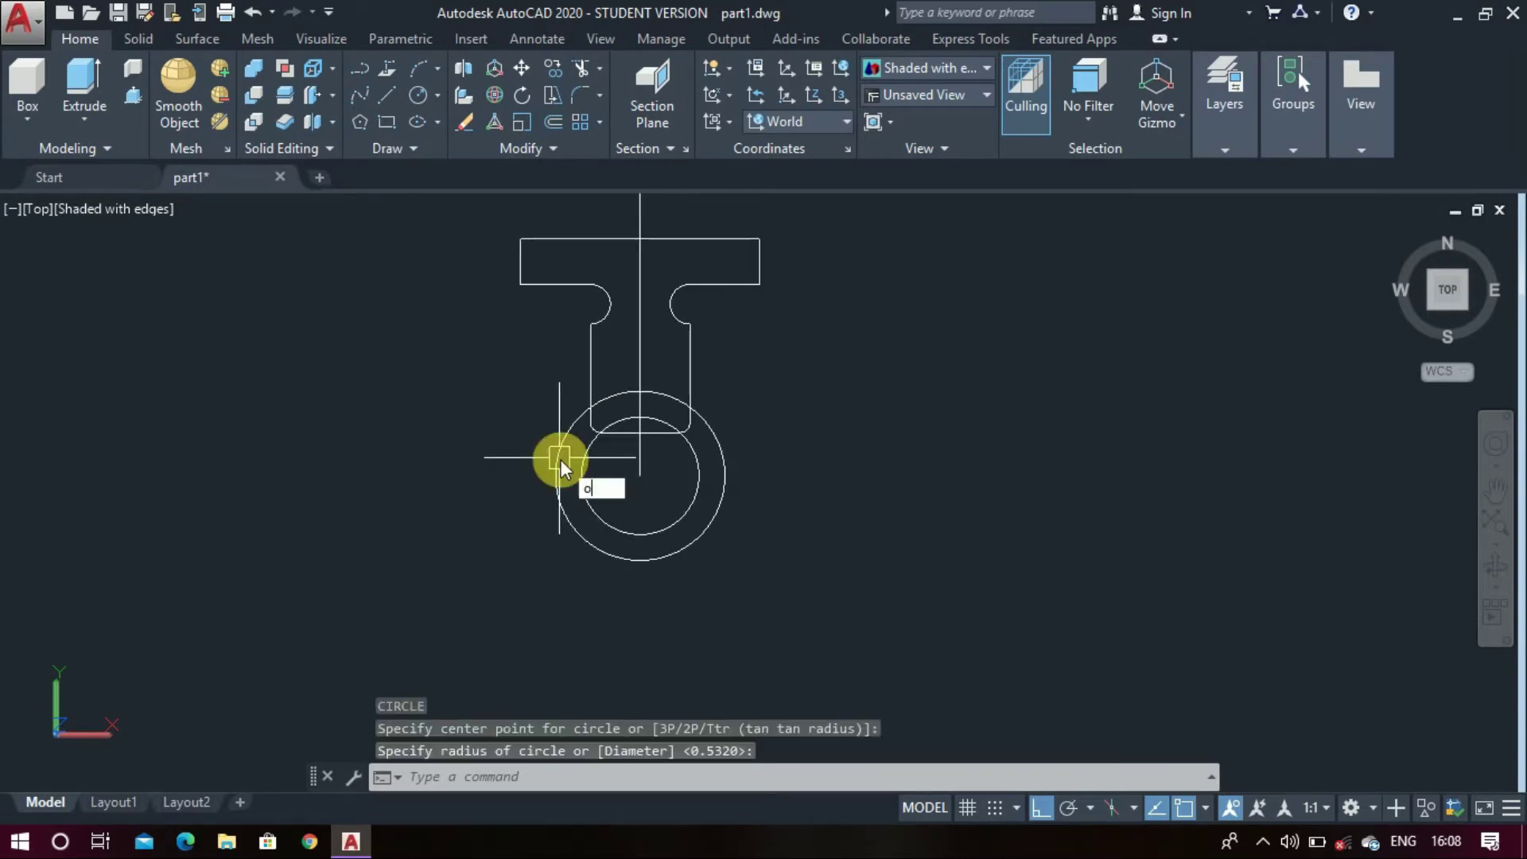
pyautogui.press('Return')
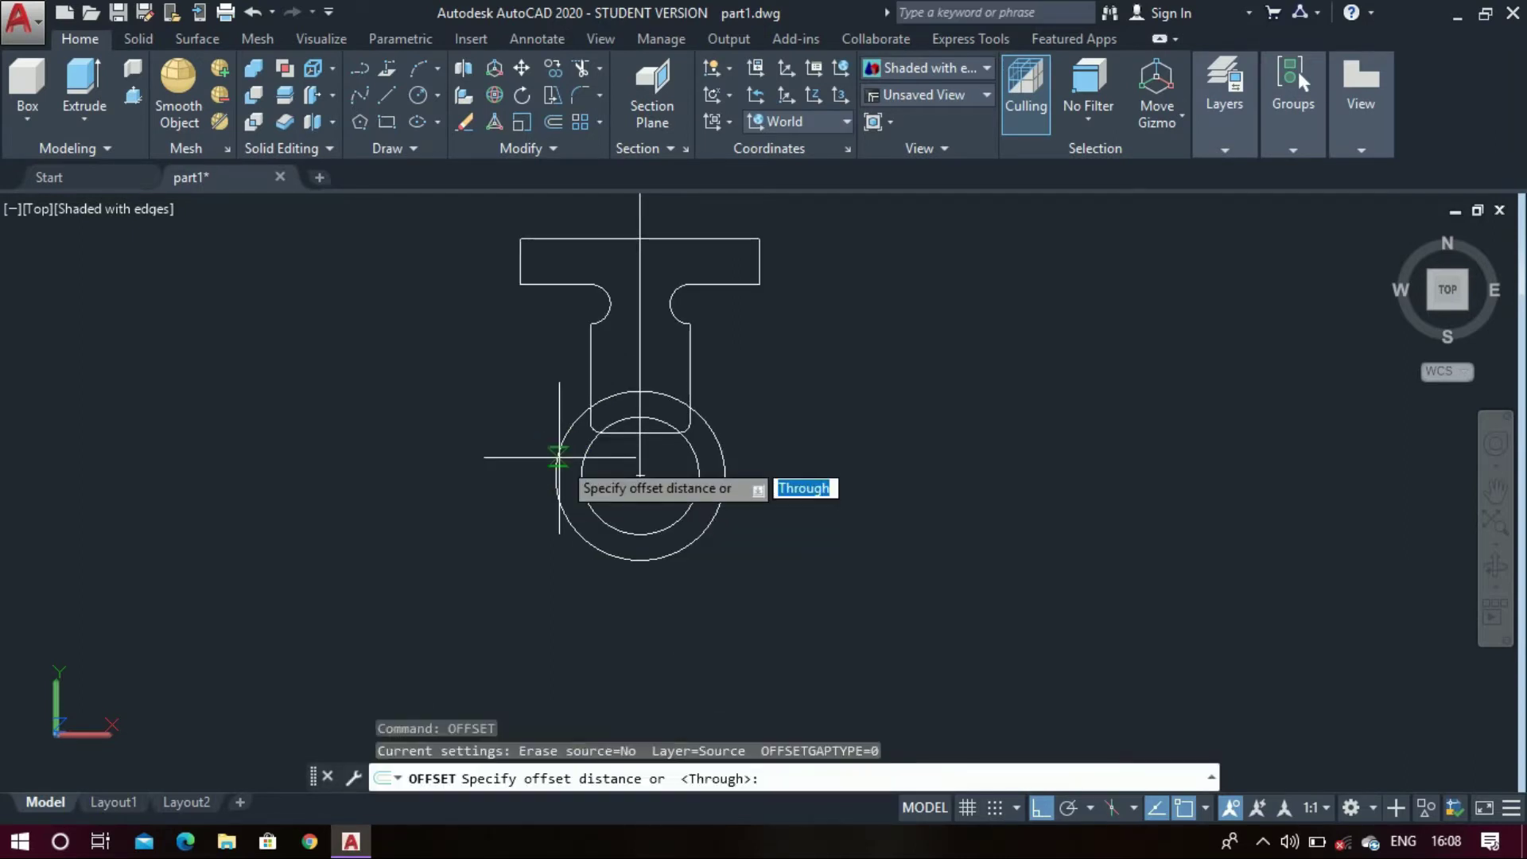
pyautogui.write('0.031')
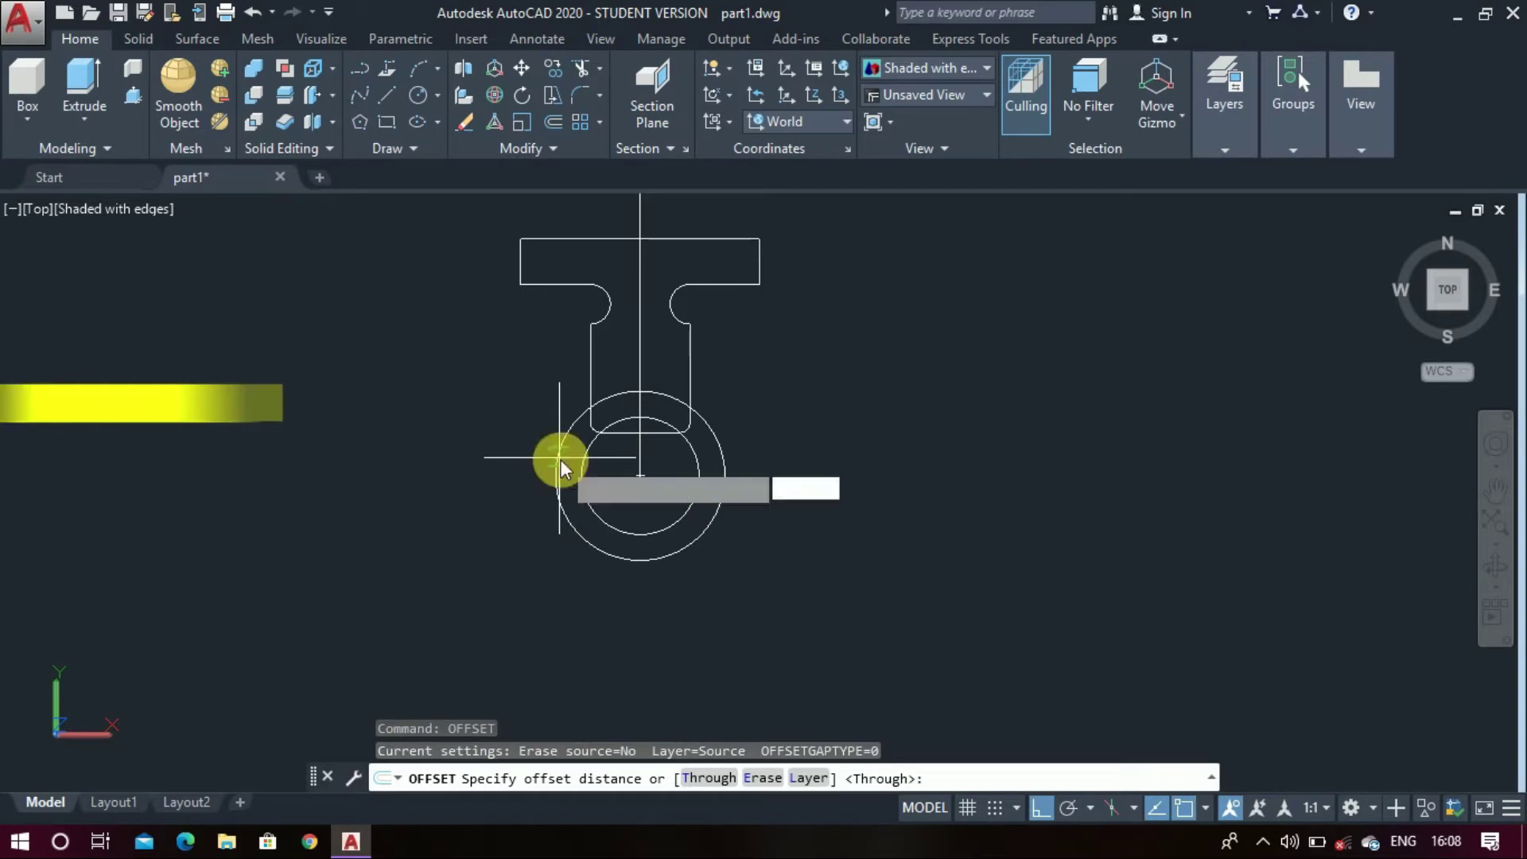
pyautogui.write('5')
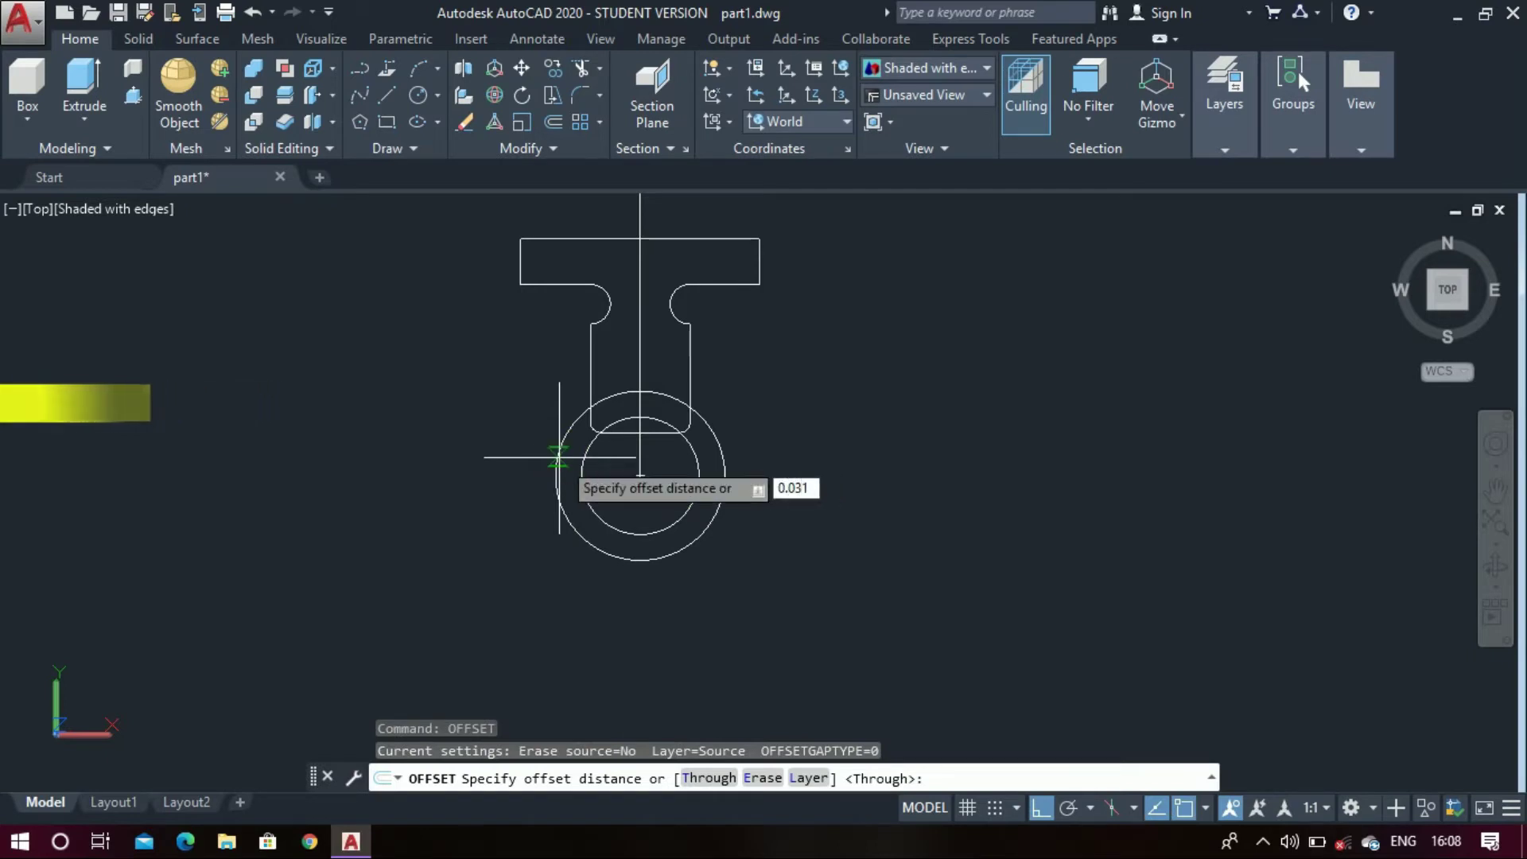
pyautogui.press('Return')
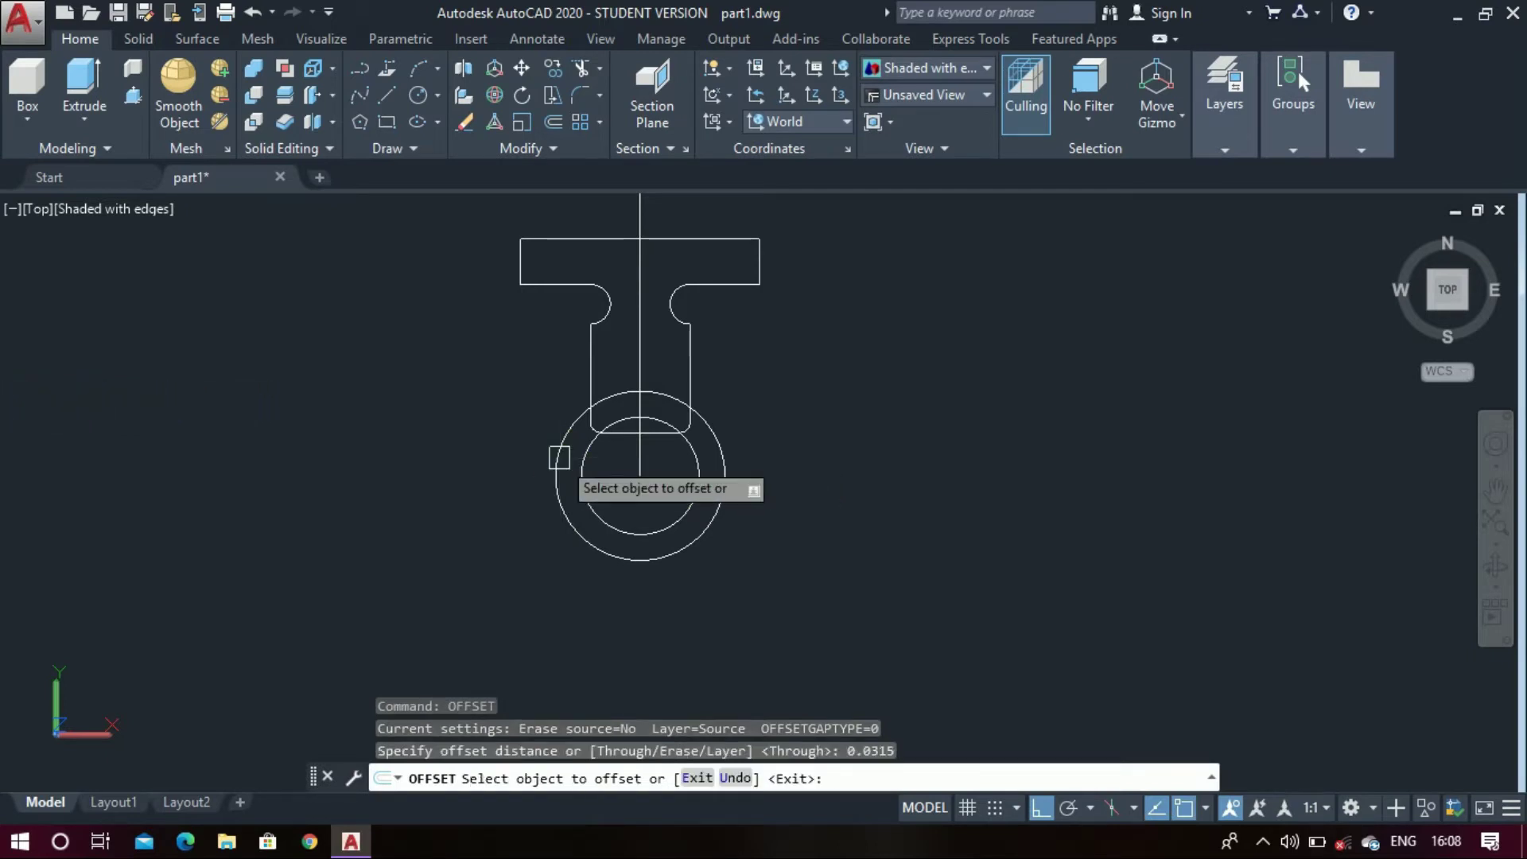
pyautogui.click(640, 342)
pyautogui.click(758, 379)
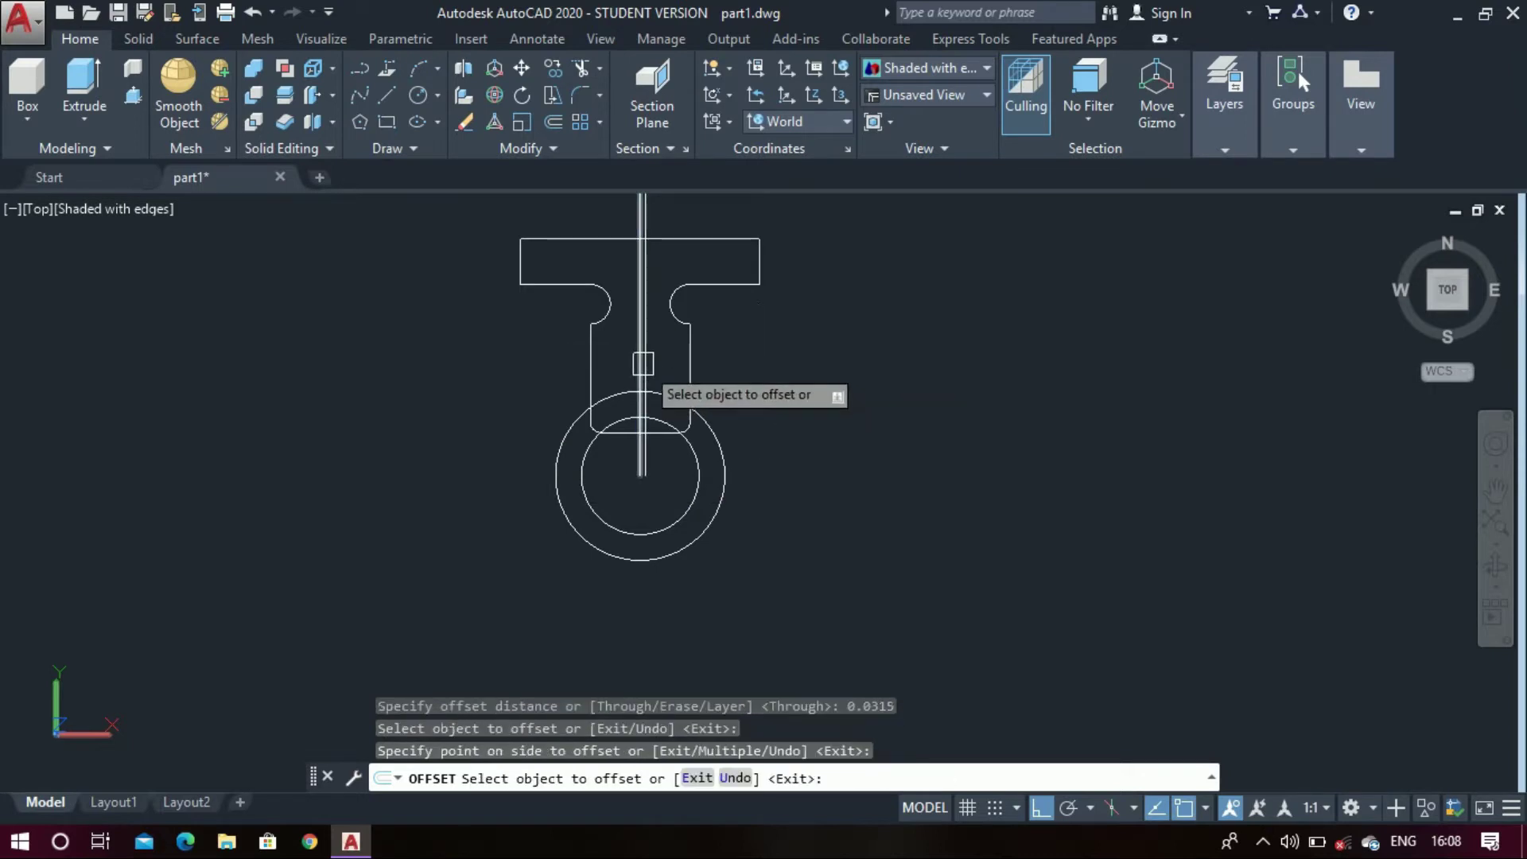
pyautogui.scroll(2, 634, 355)
pyautogui.click(638, 360)
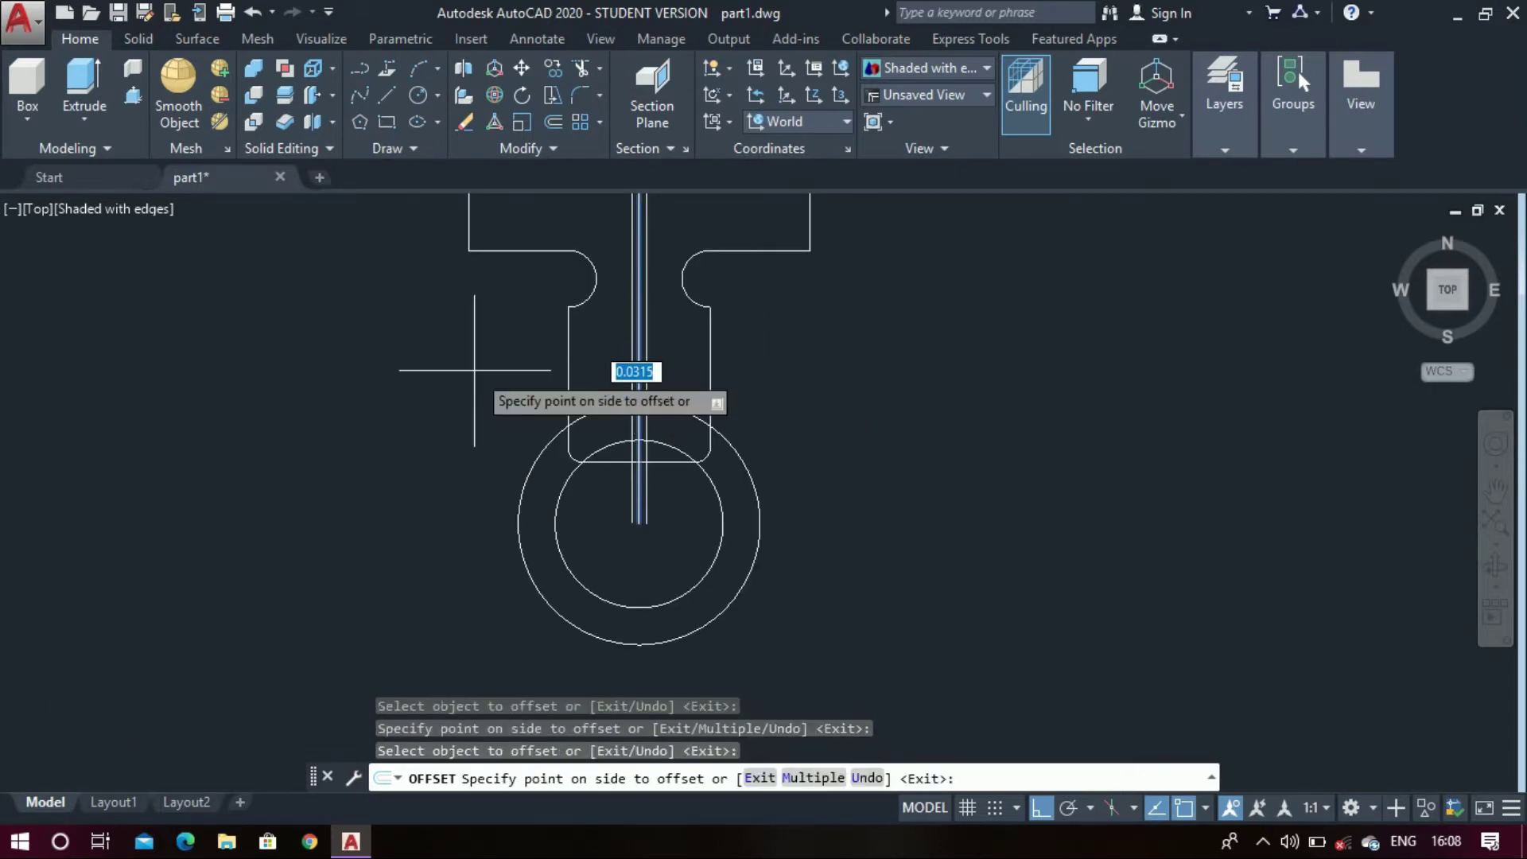
pyautogui.click(475, 370)
pyautogui.press('Escape')
# Offset the central vertical line by 0.0982 to both sides
pyautogui.write('OFFSET')
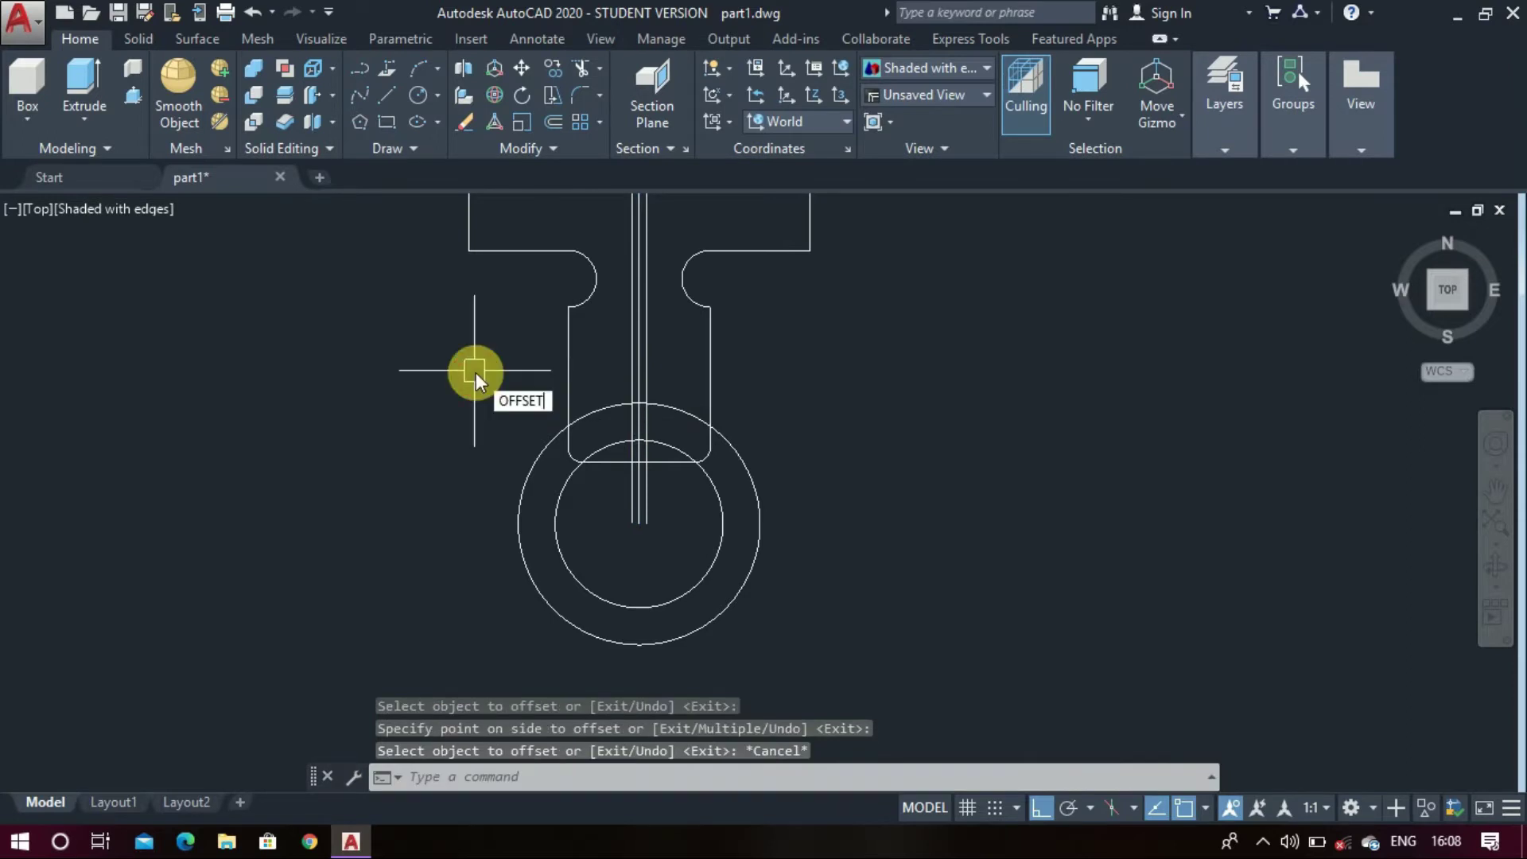
pyautogui.press('Return')
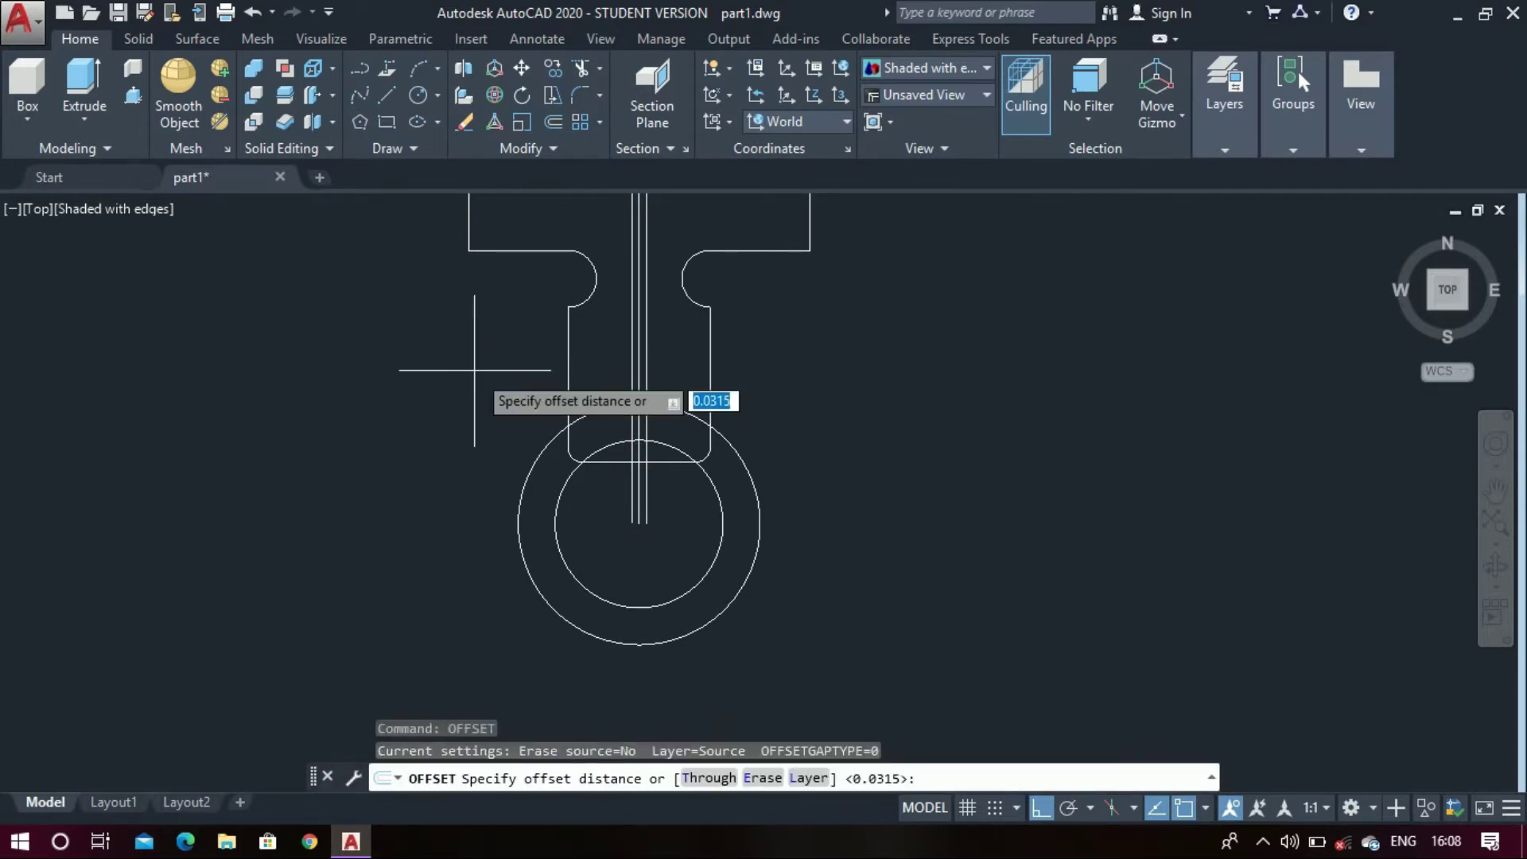
pyautogui.write('0.')
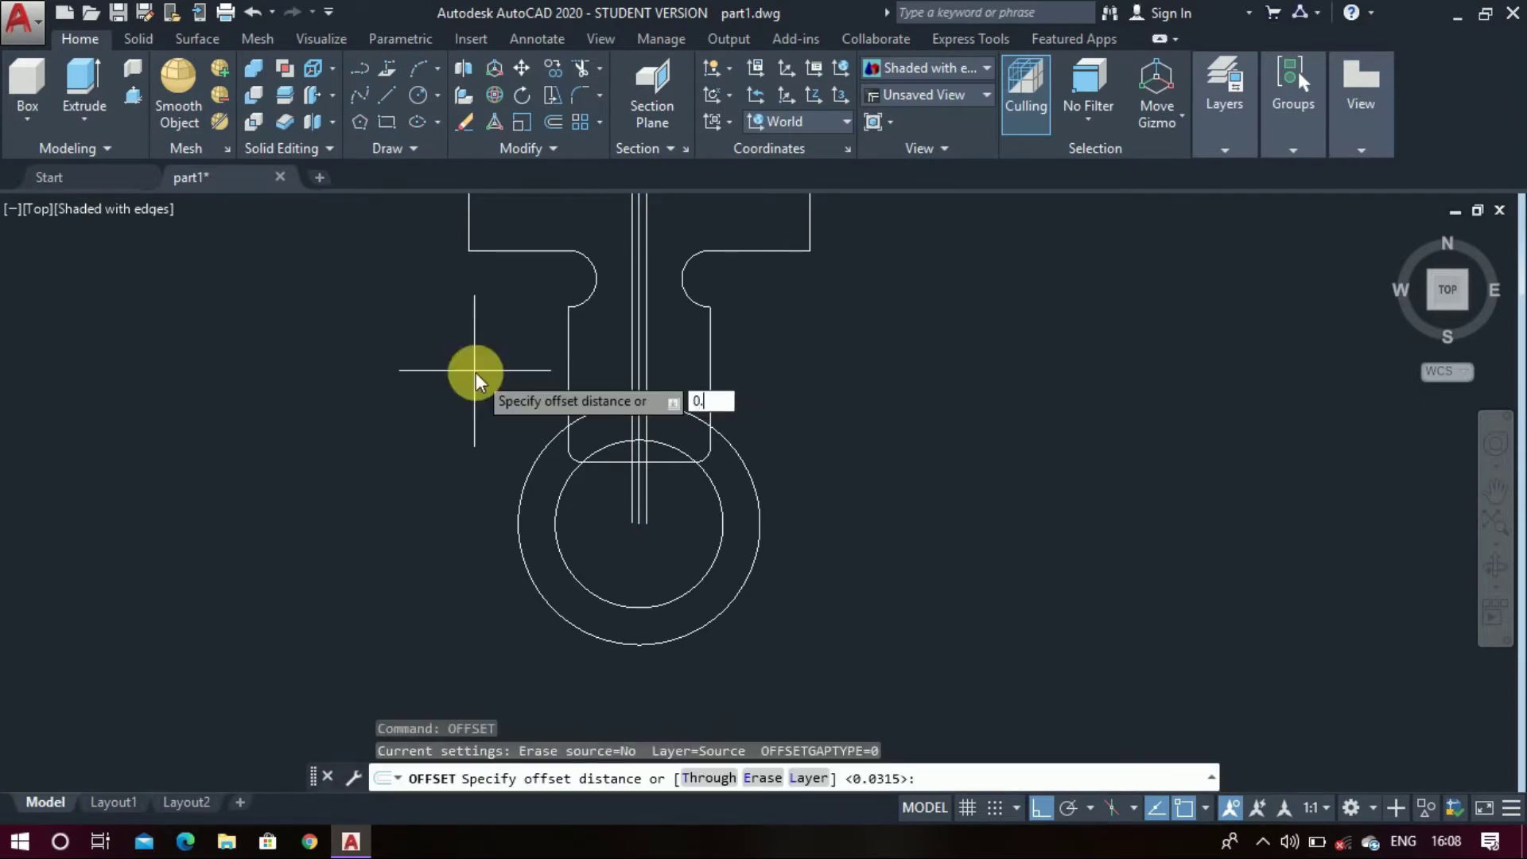
pyautogui.write('0982')
pyautogui.press('Return')
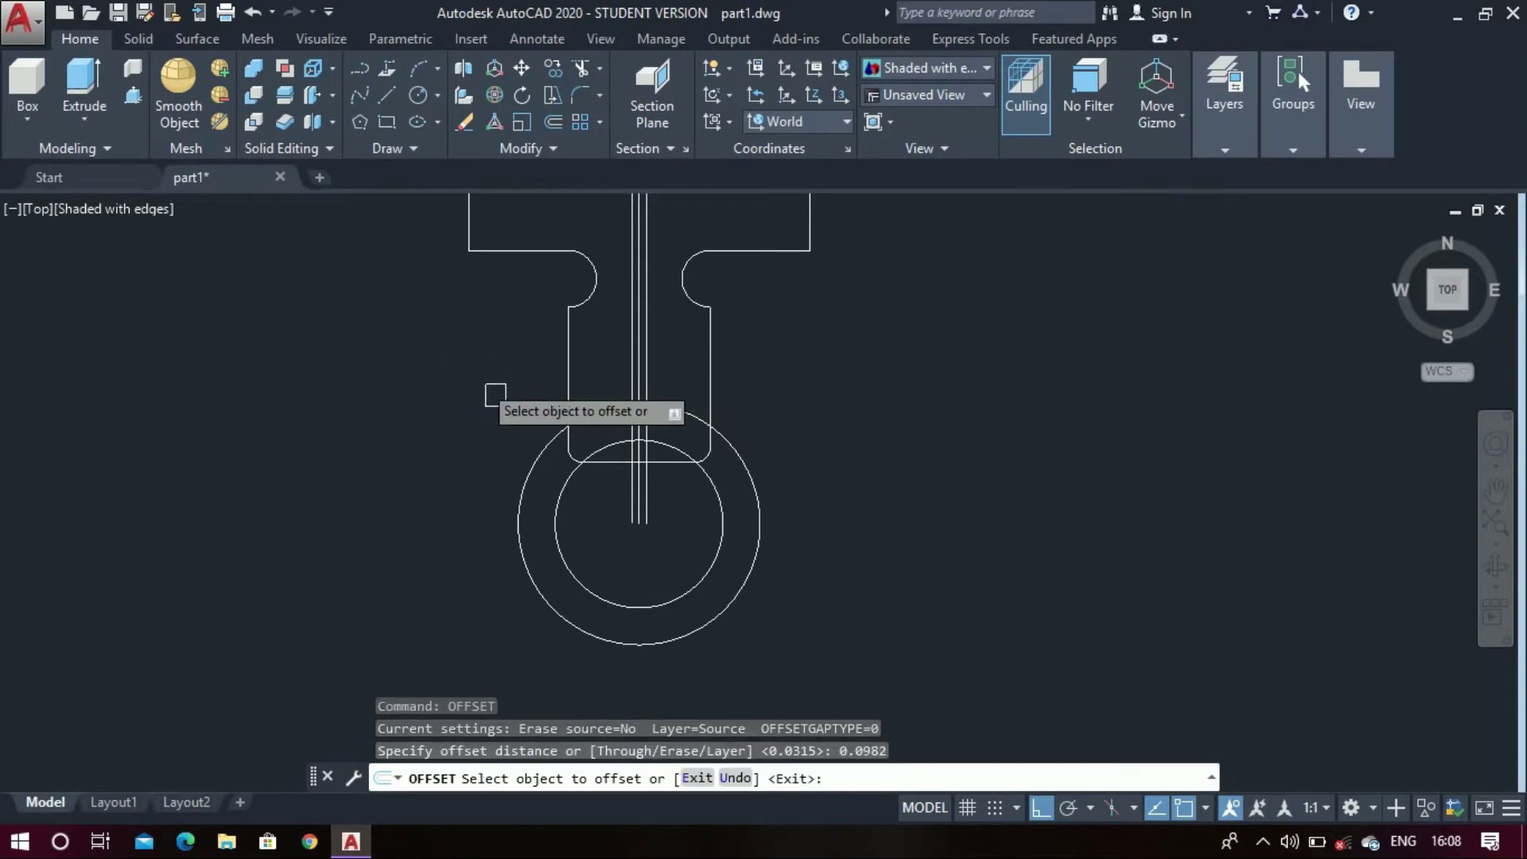
pyautogui.scroll(3, 652, 513)
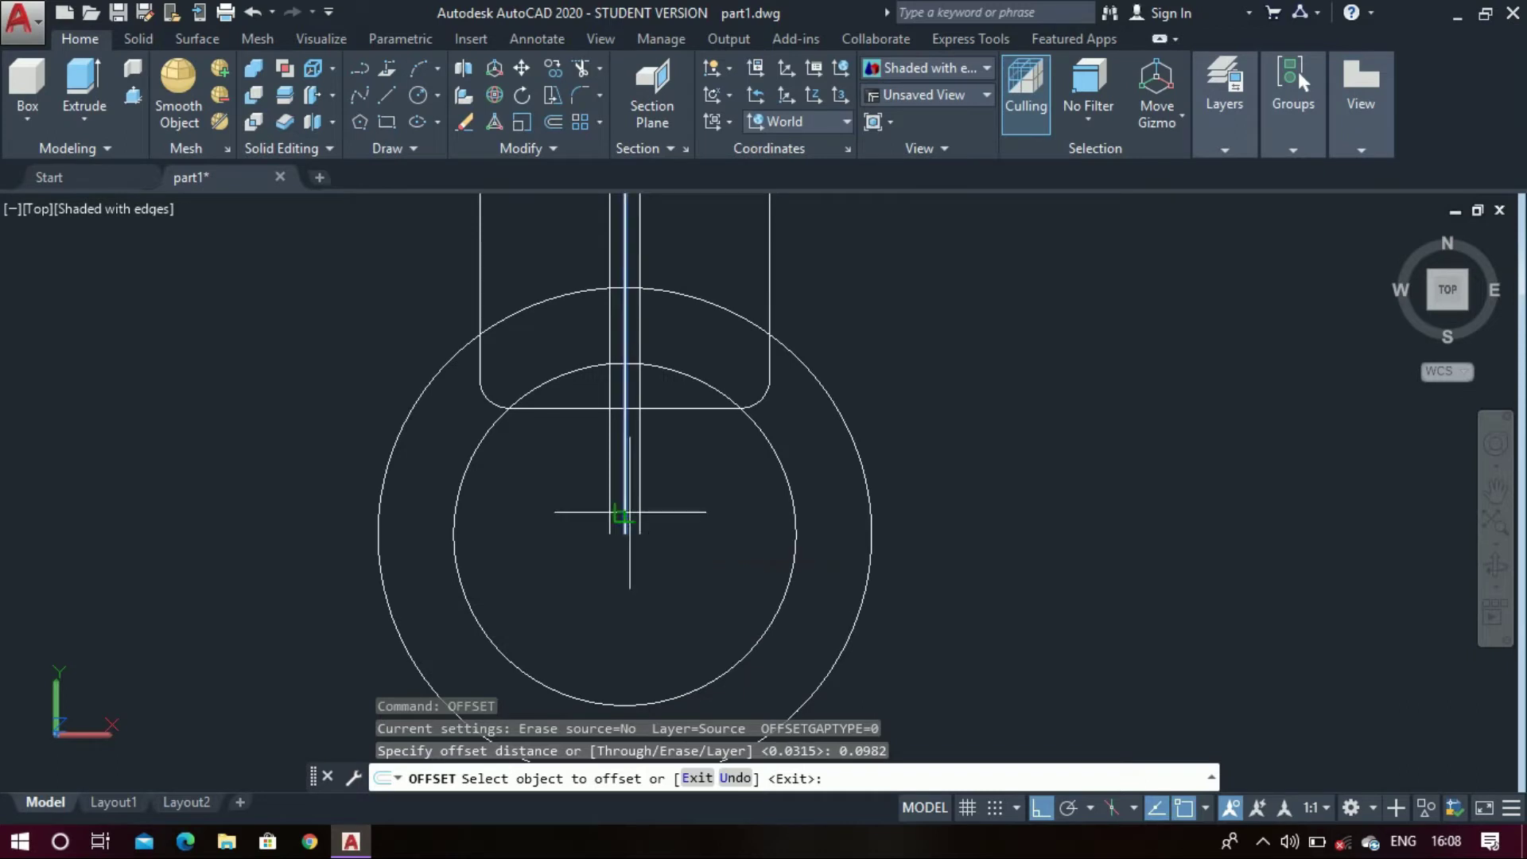
pyautogui.click(623, 518)
pyautogui.click(478, 545)
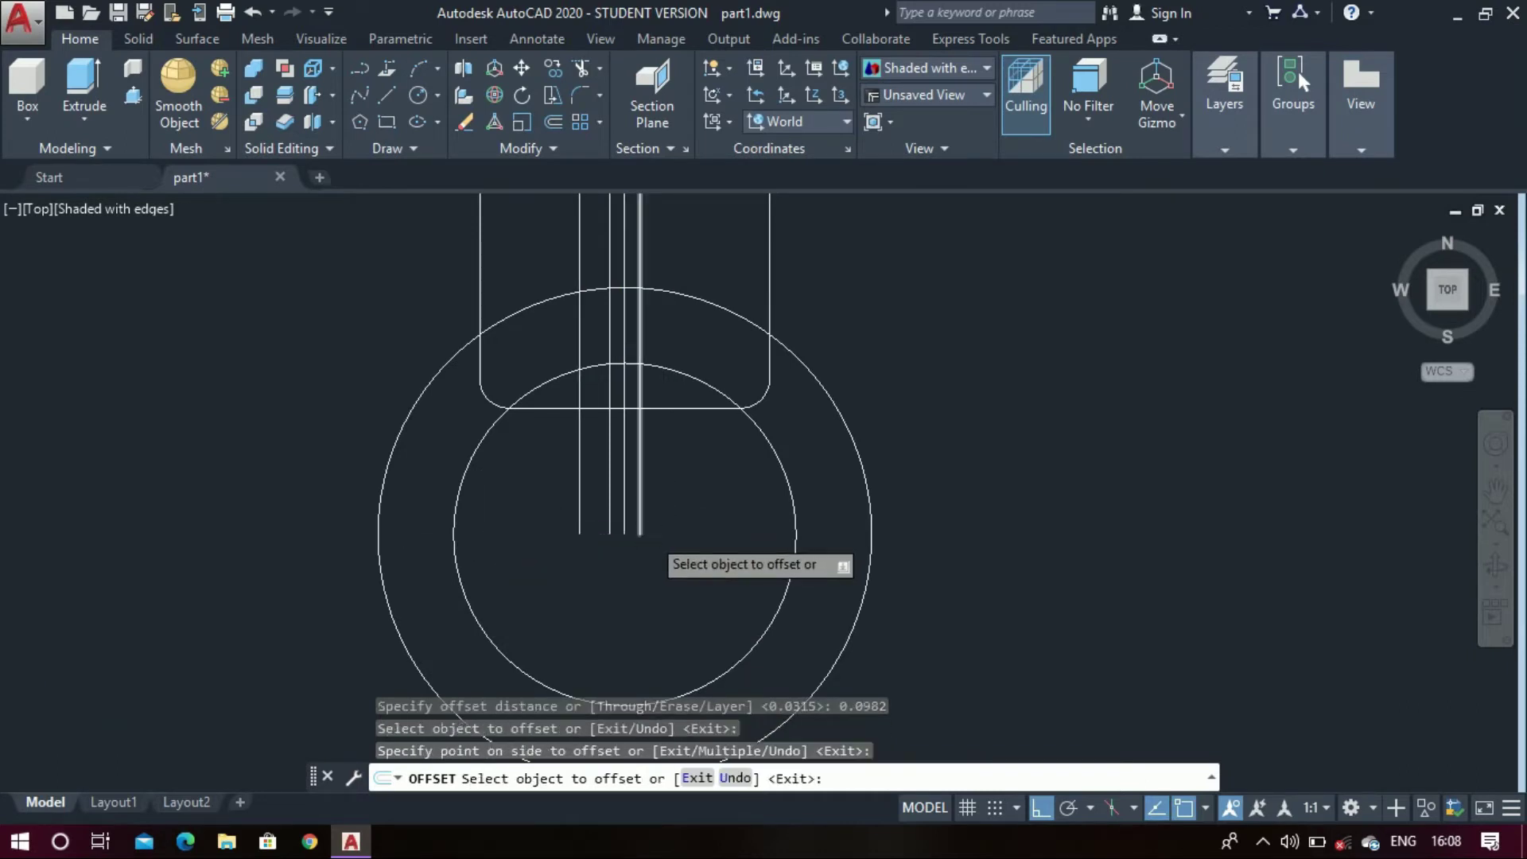
pyautogui.scroll(3, 662, 550)
pyautogui.click(625, 530)
pyautogui.click(793, 605)
pyautogui.press('Escape')
# Draw a three-point arc from the left outer offset line's large-circle intersection through the left inner line's small-circle intersection, ending 0.5 horizontally to the right
pyautogui.scroll(-4, 788, 595)
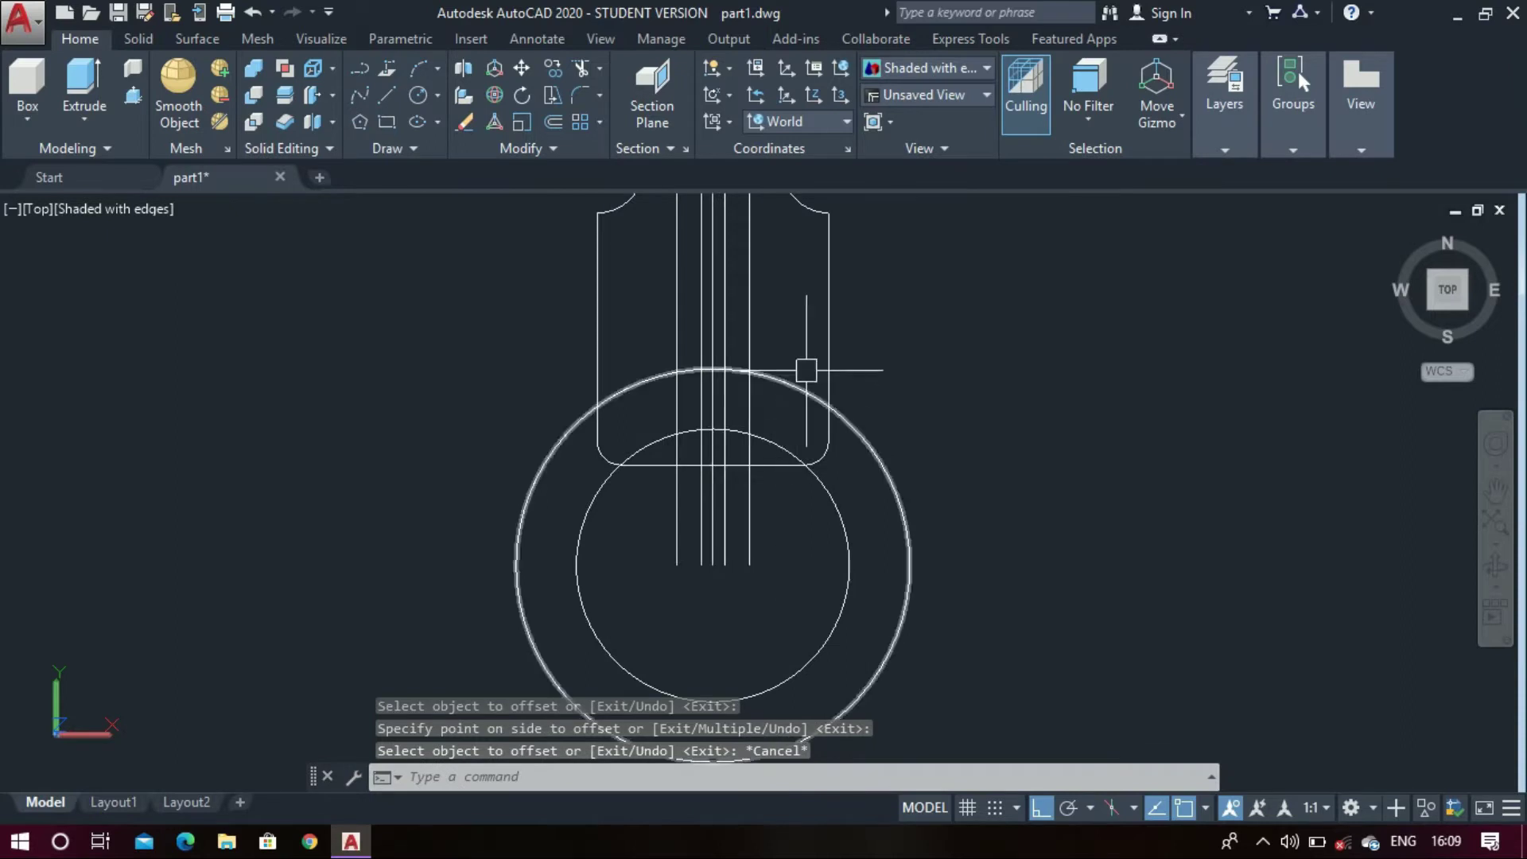
pyautogui.scroll(2, 807, 370)
pyautogui.write('arc')
pyautogui.press('Return')
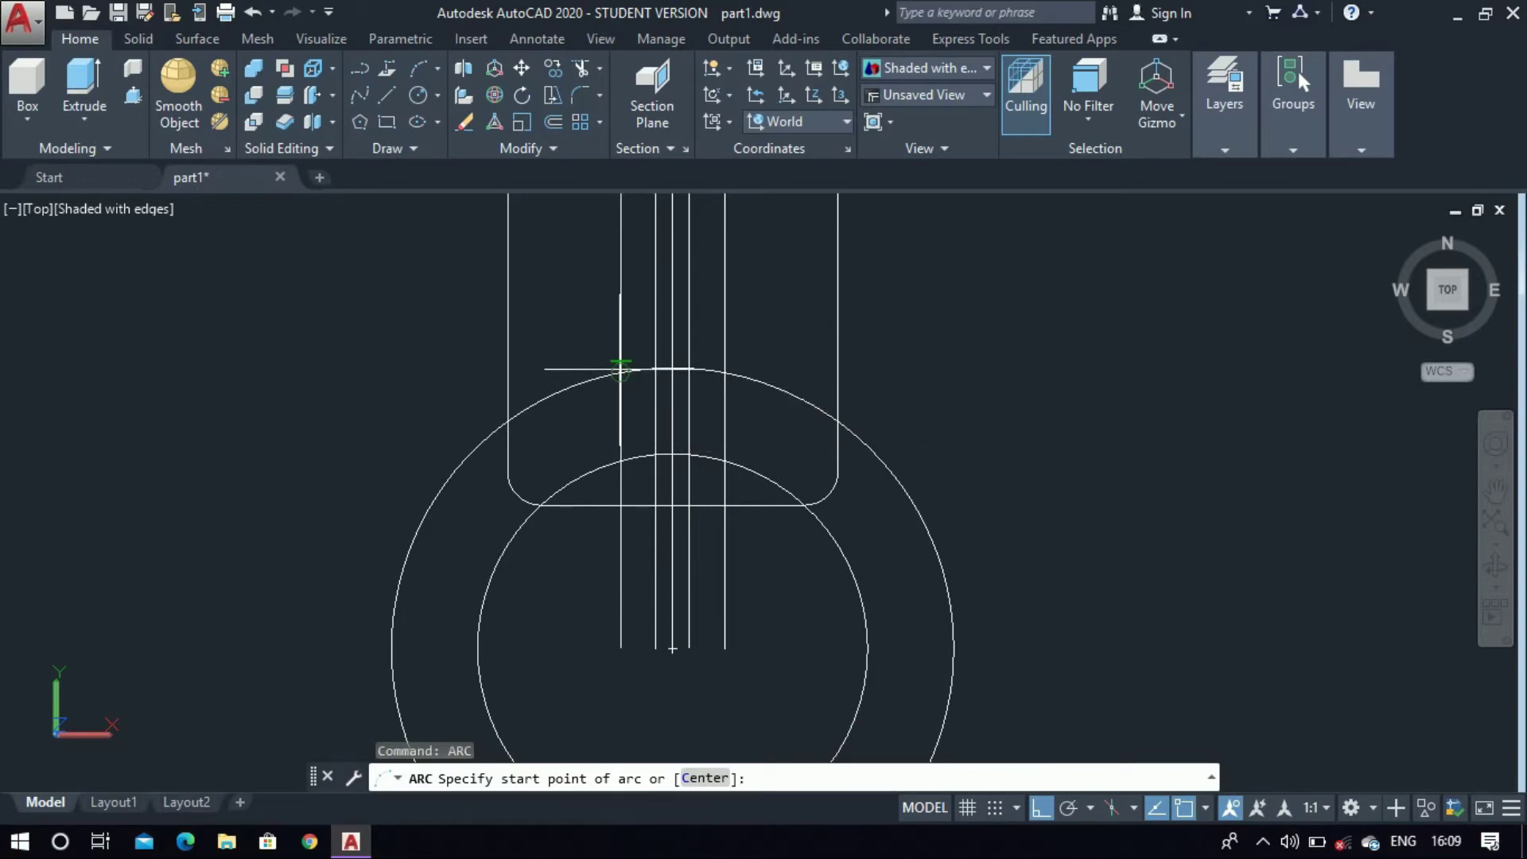
pyautogui.click(620, 369)
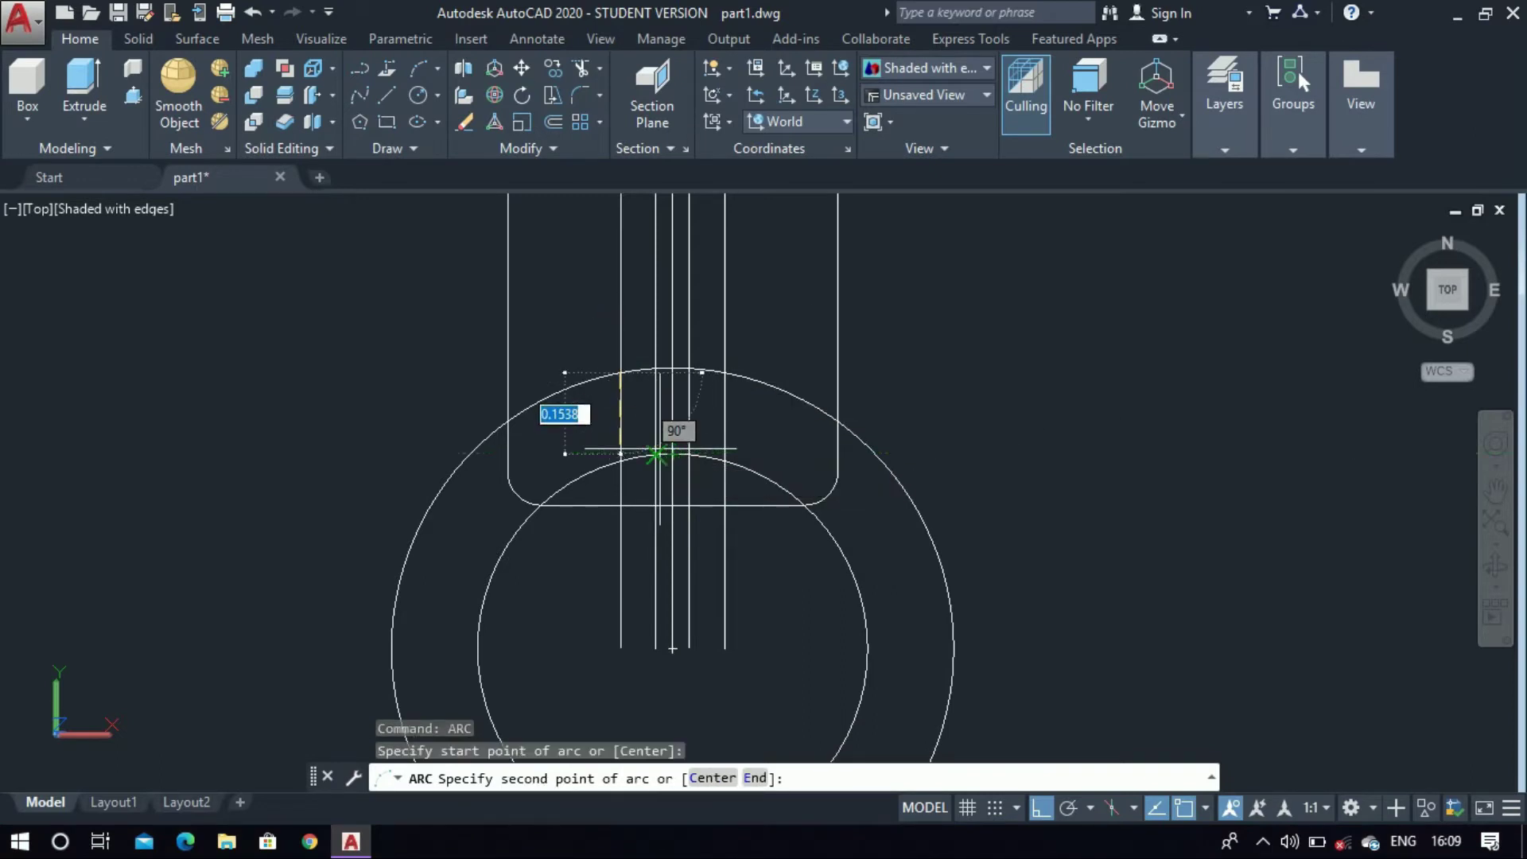
pyautogui.scroll(2, 654, 452)
pyautogui.click(656, 455)
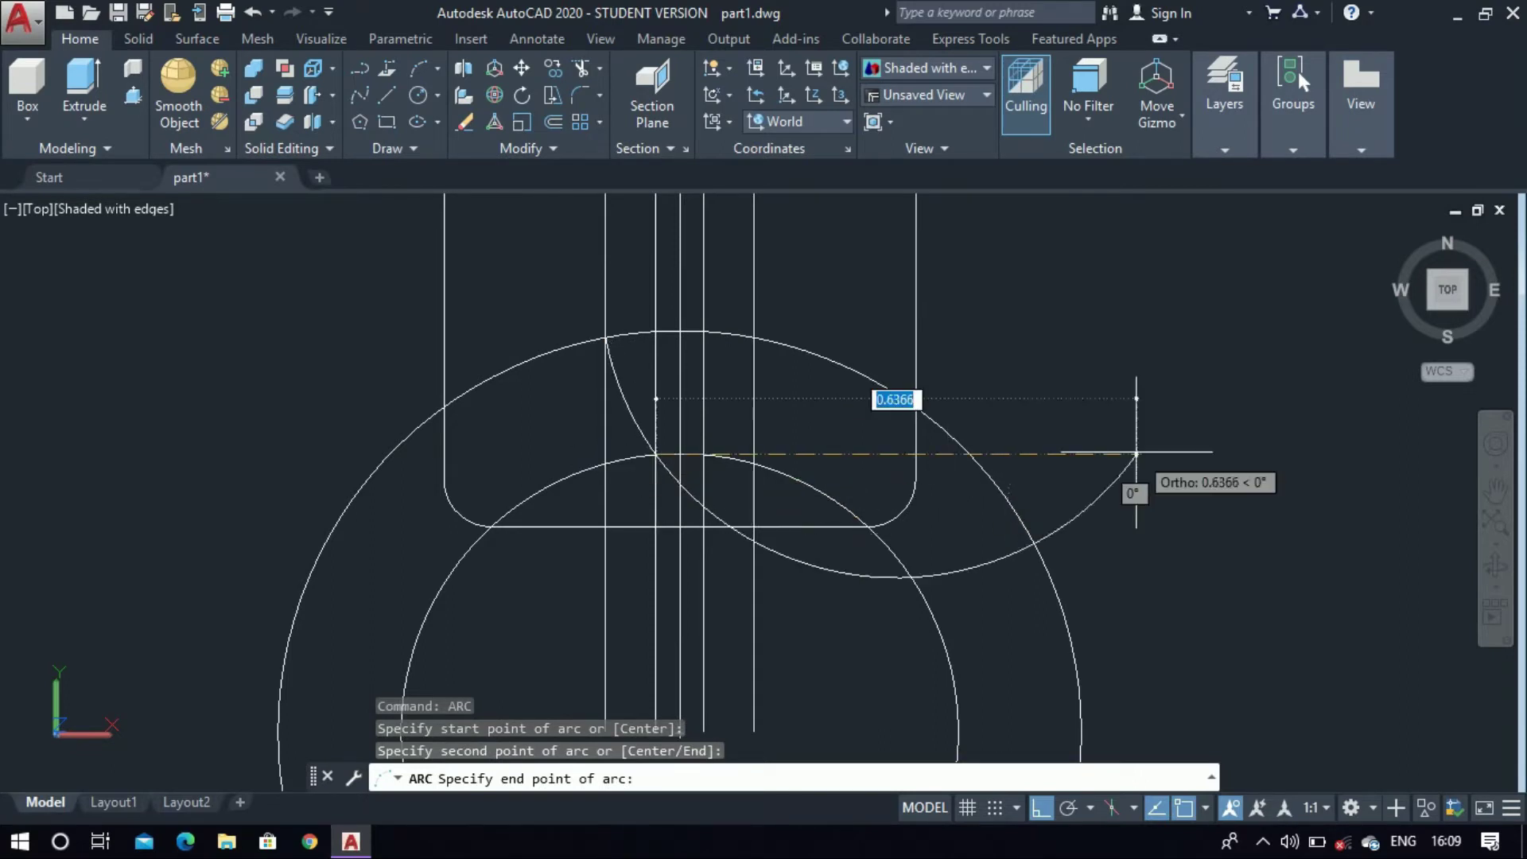
pyautogui.write('0')
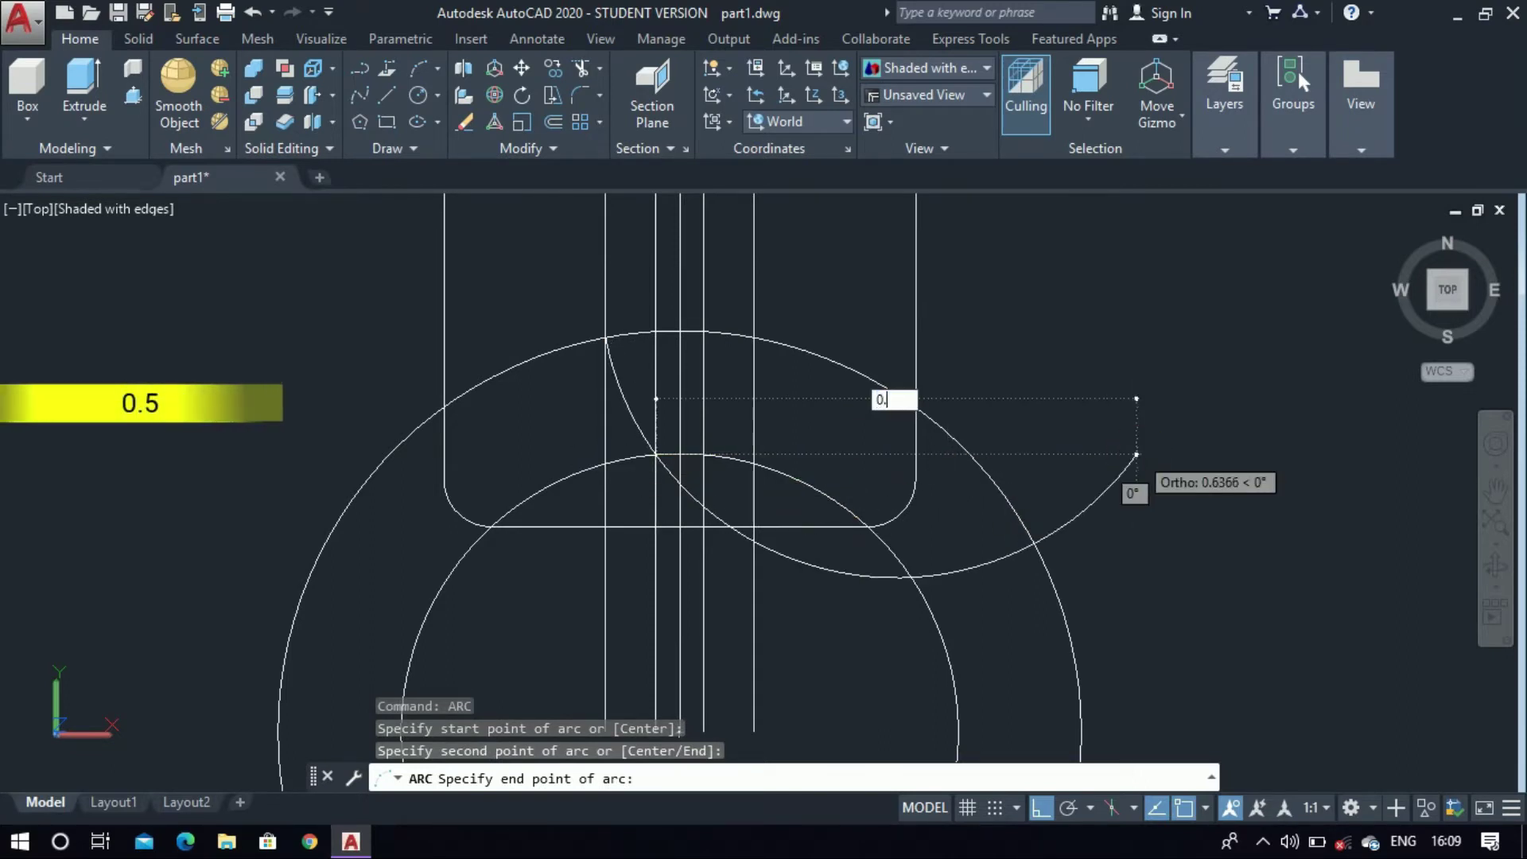
pyautogui.write('.5')
pyautogui.press('Return')
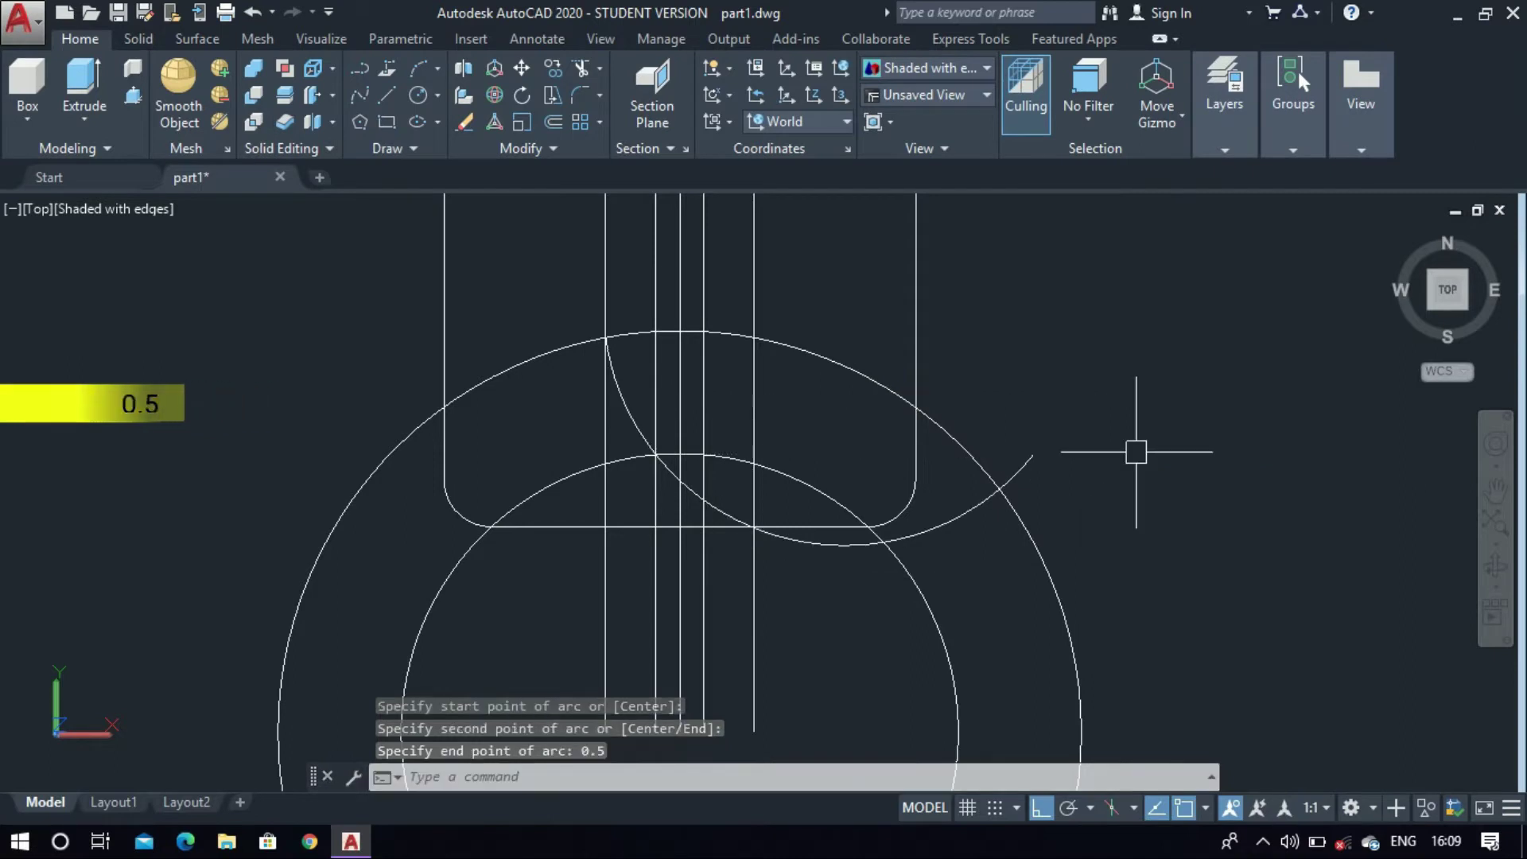
# Mirror the new arc about the central vertical line, keeping the source arc
pyautogui.write('mi')
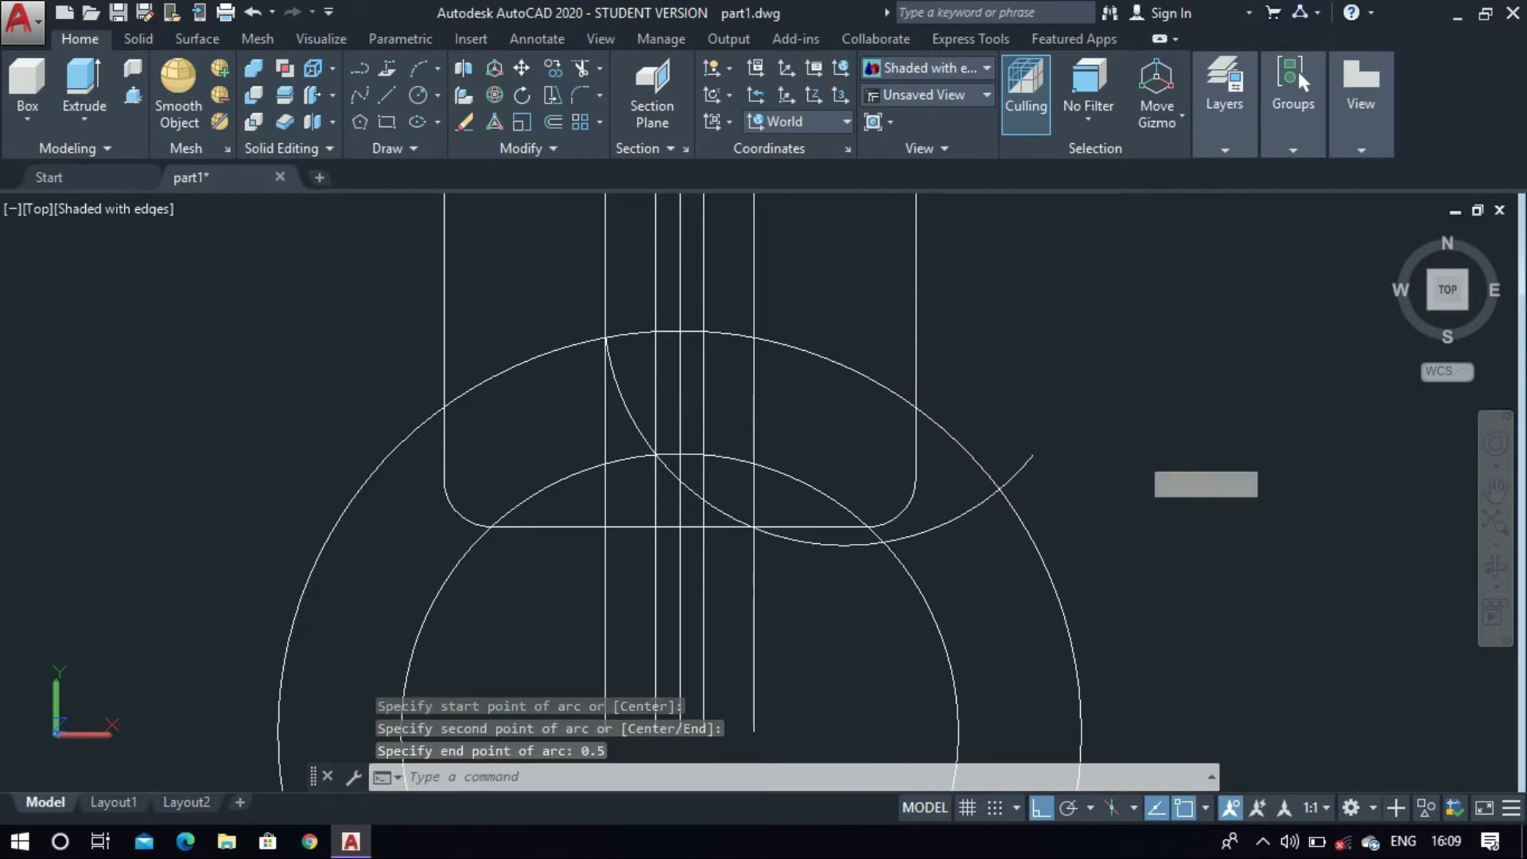
pyautogui.press('Return')
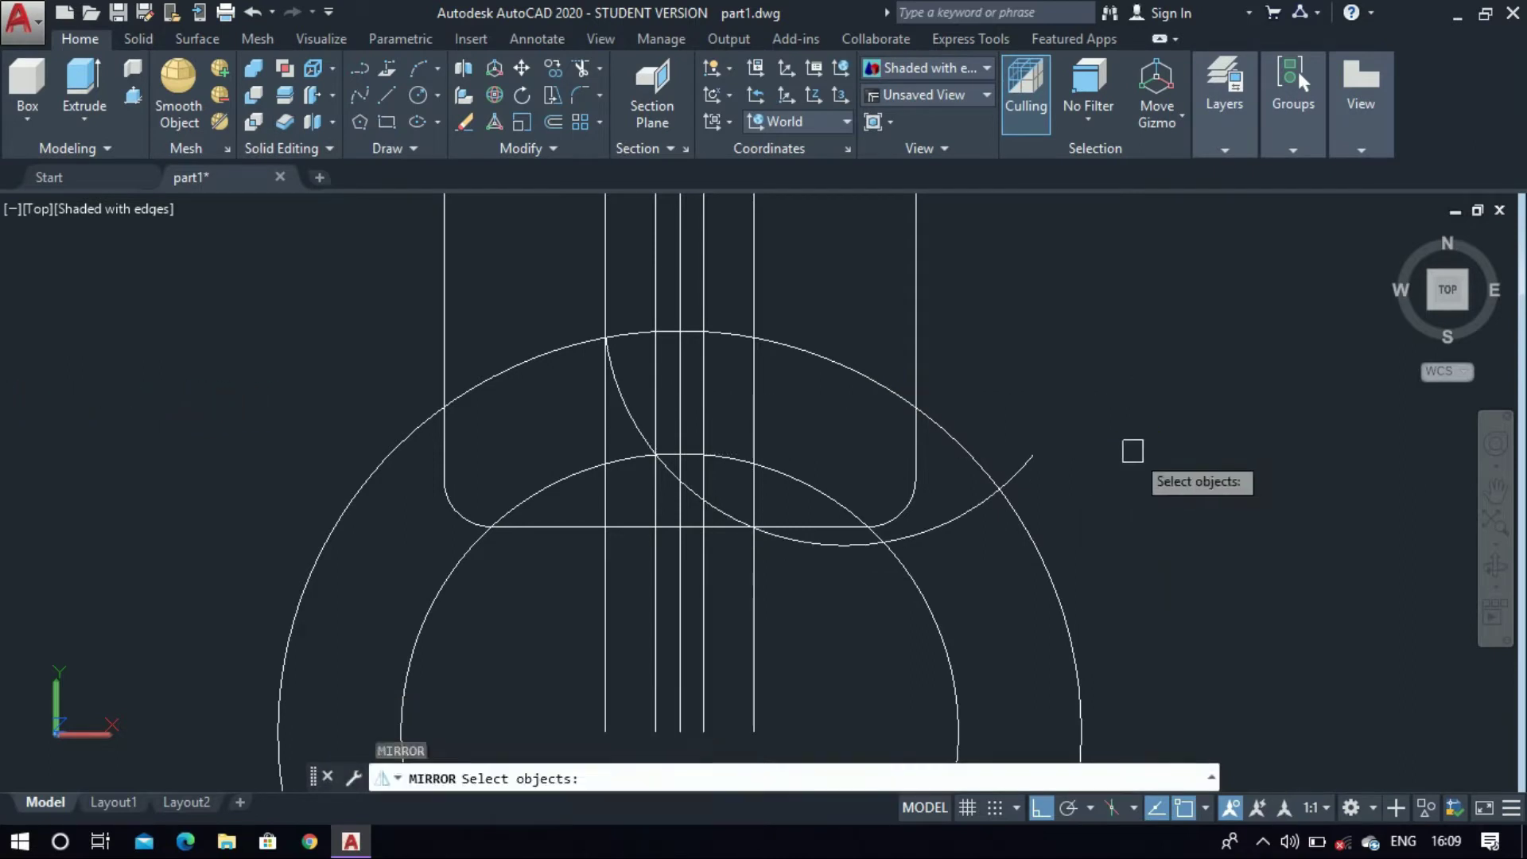
pyautogui.click(978, 501)
pyautogui.press('Return')
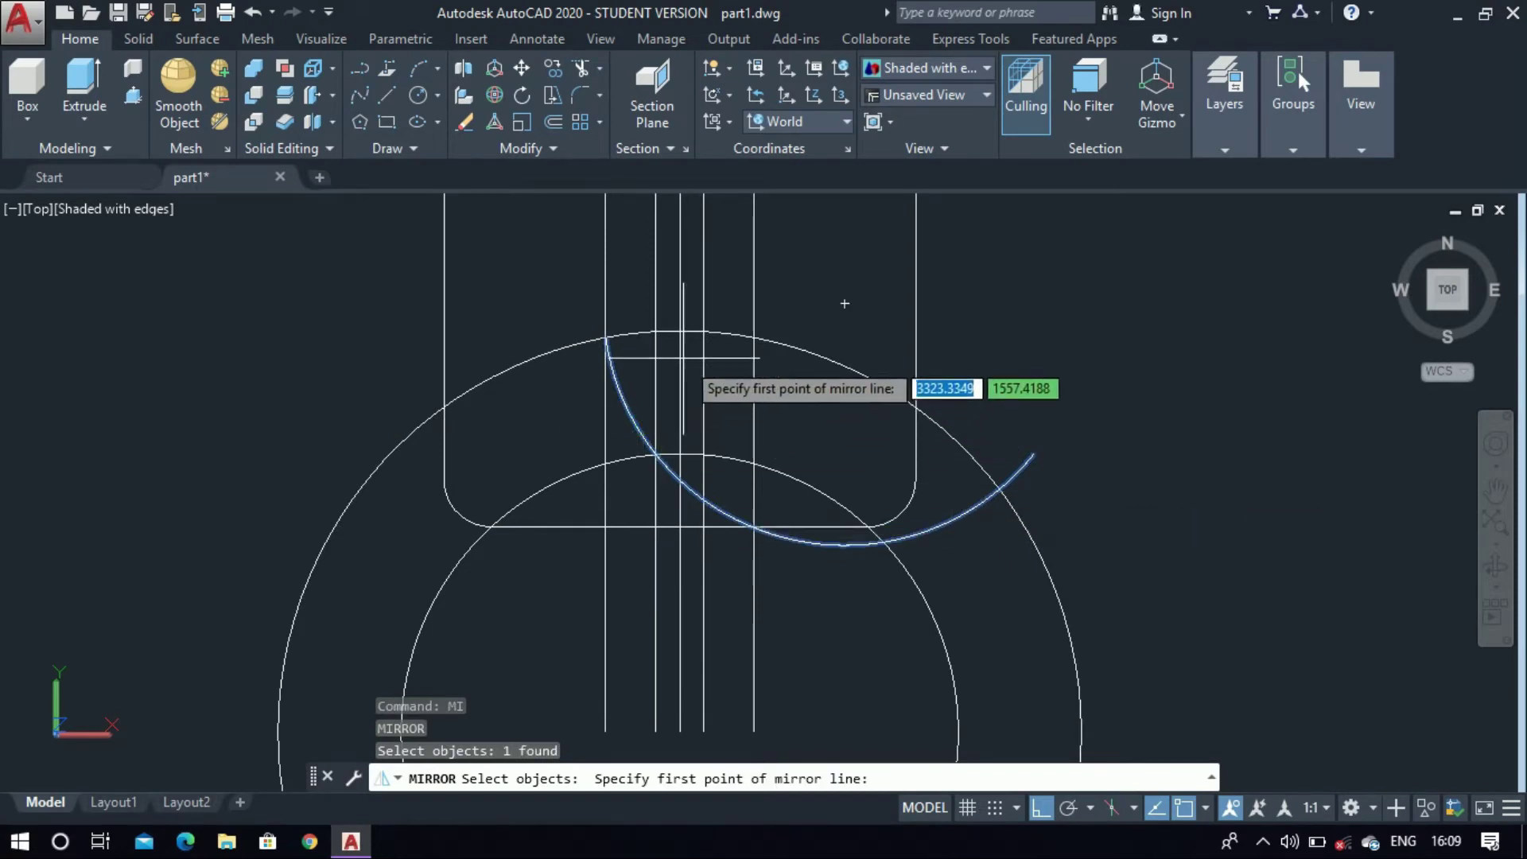
pyautogui.click(681, 330)
pyautogui.scroll(-4, 679, 330)
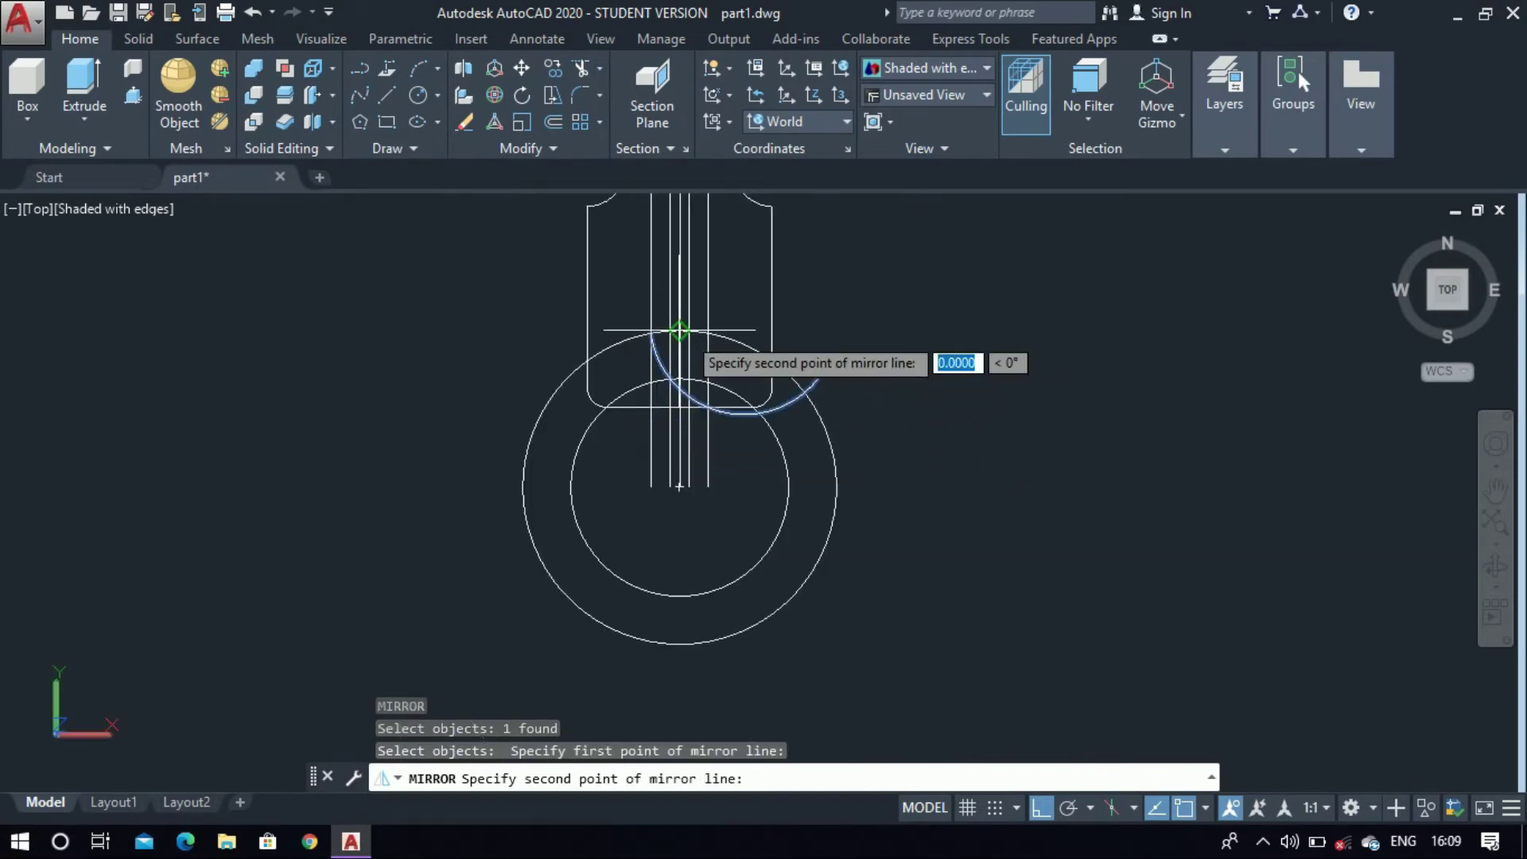
pyautogui.click(679, 556)
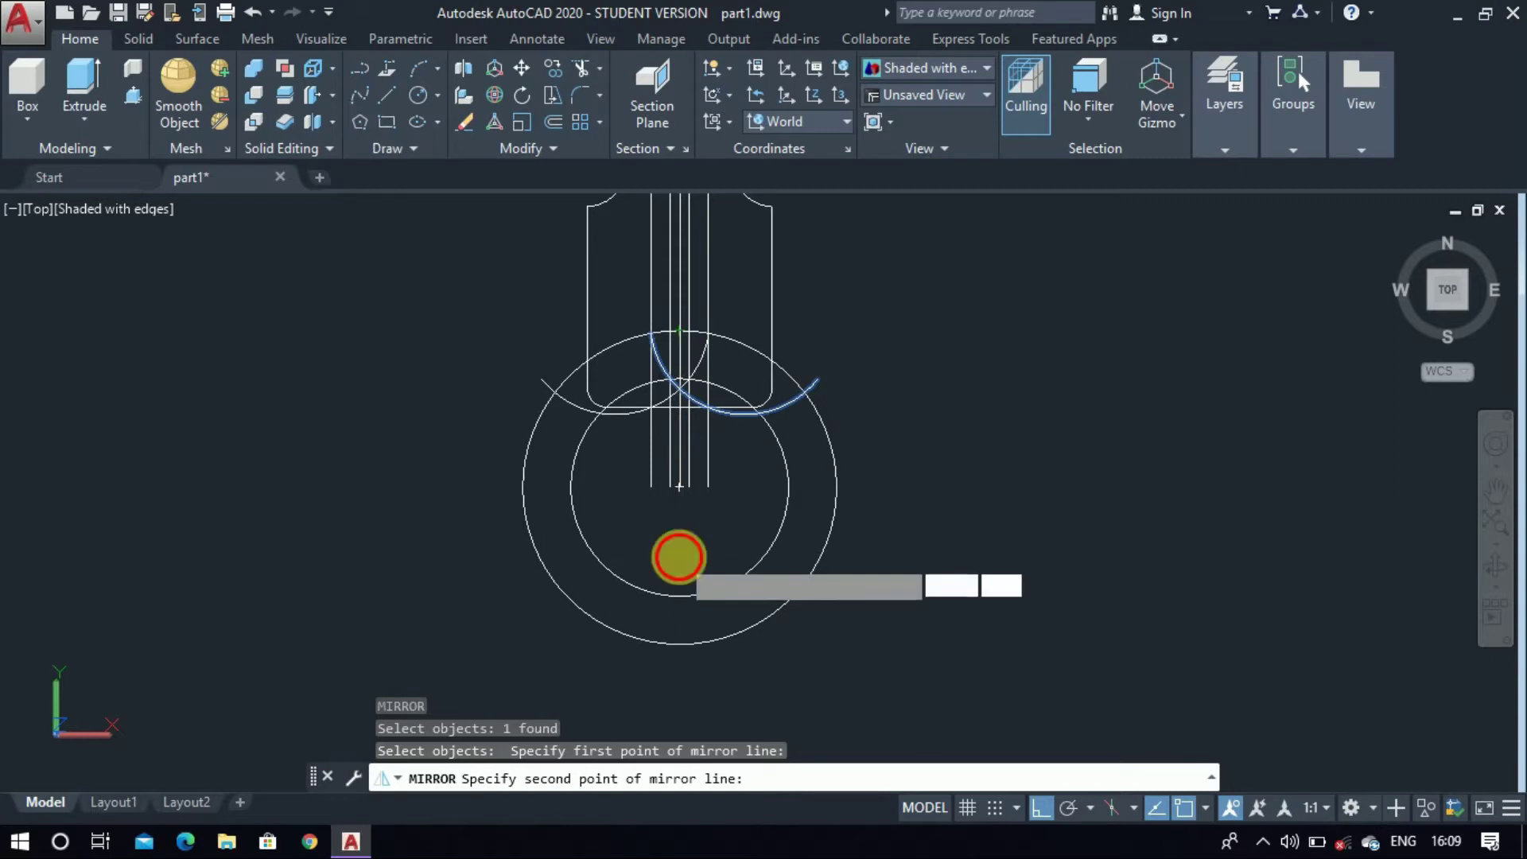
pyautogui.press('Return')
pyautogui.scroll(2, 678, 402)
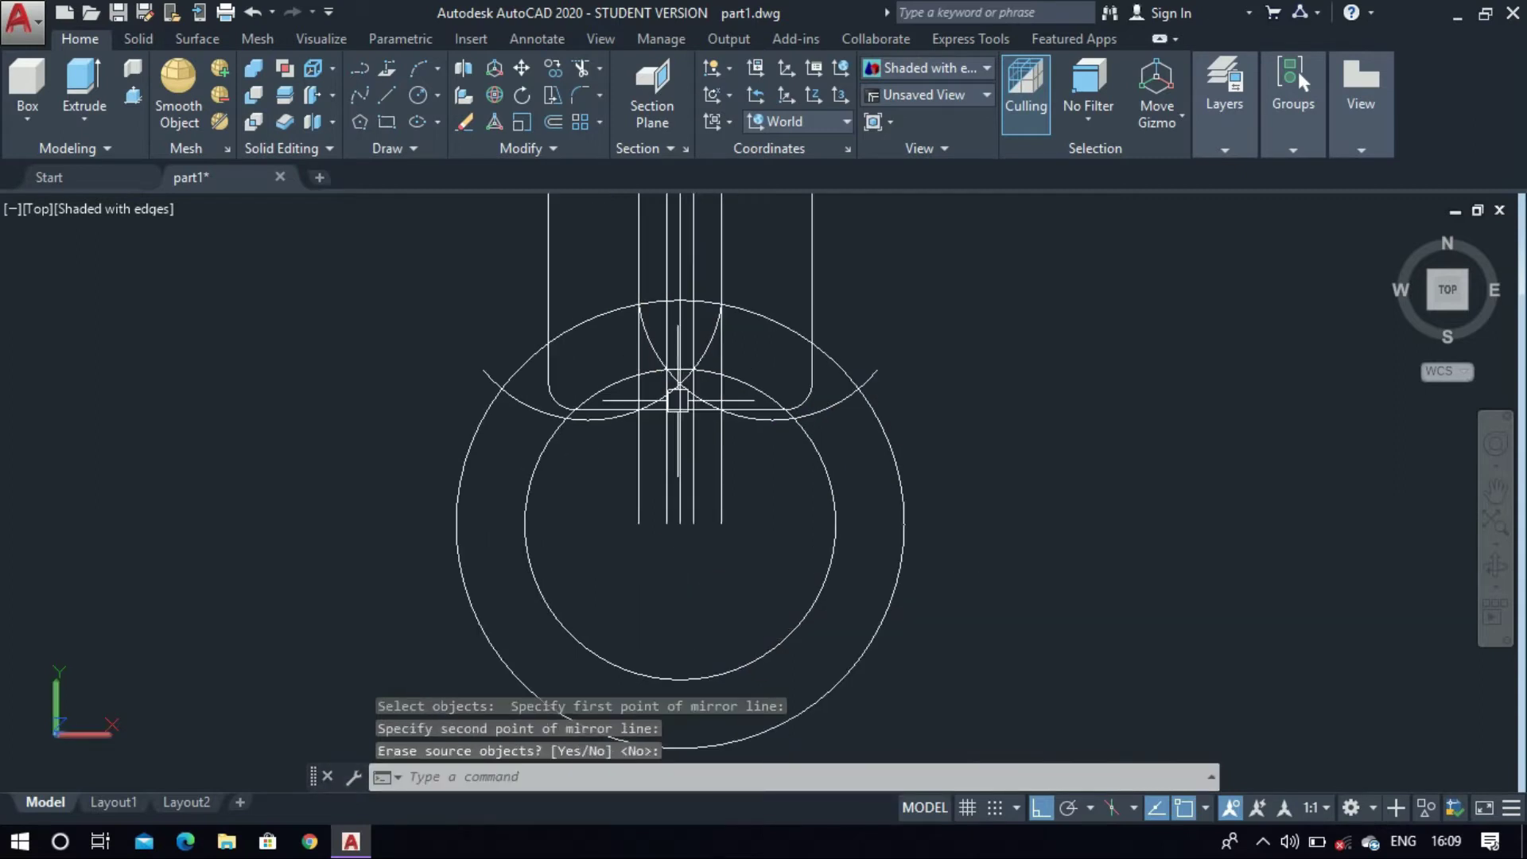
pyautogui.scroll(3, 679, 383)
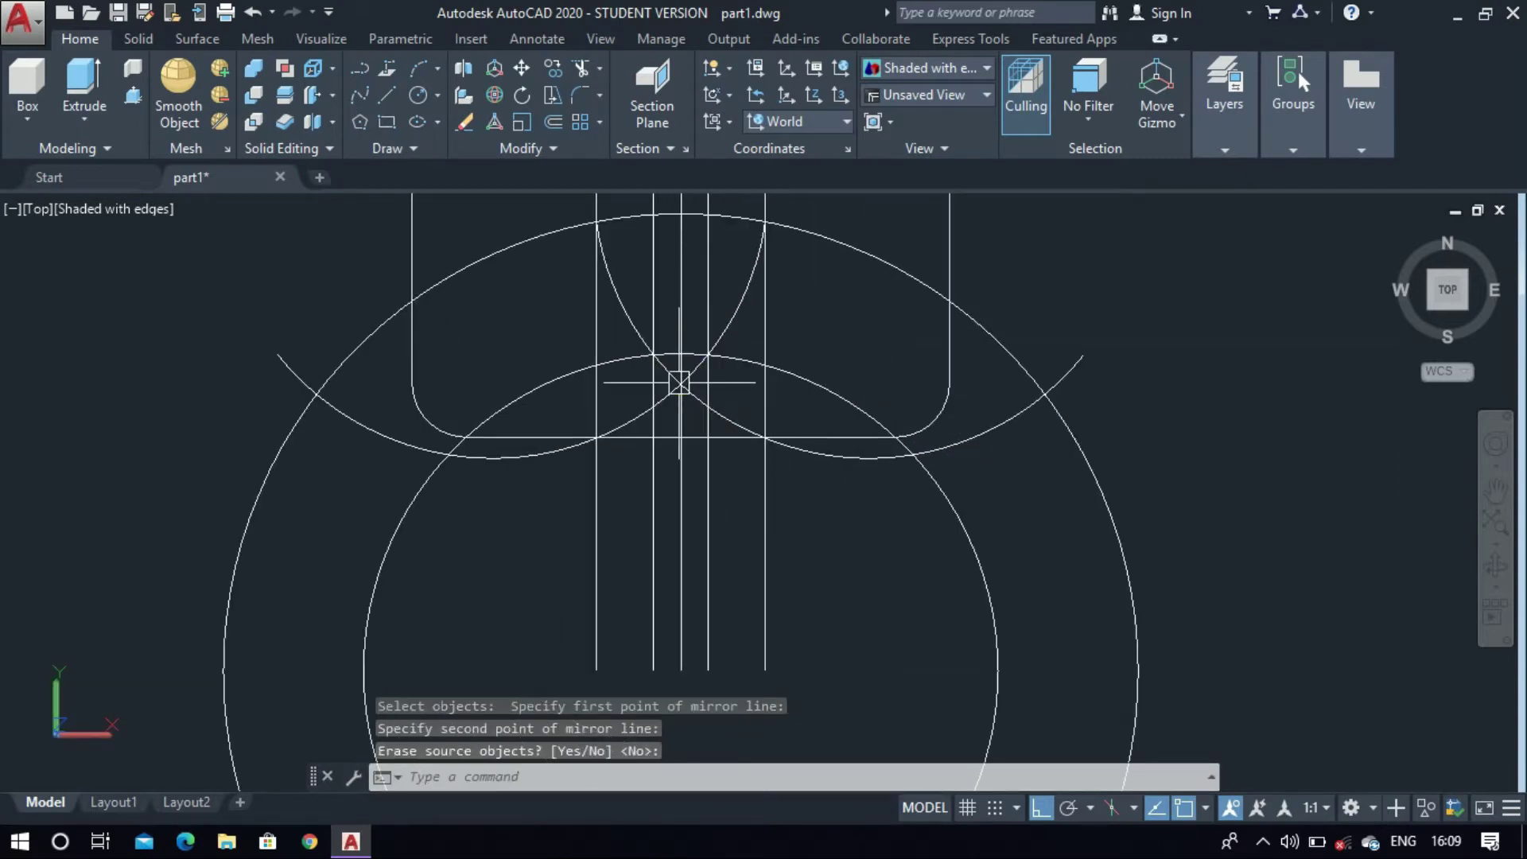
# Trim the two mirrored arcs outside the large circle and along their lower stretches below the small circle's top
pyautogui.write('tr')
pyautogui.press('Return')
pyautogui.press('Return')
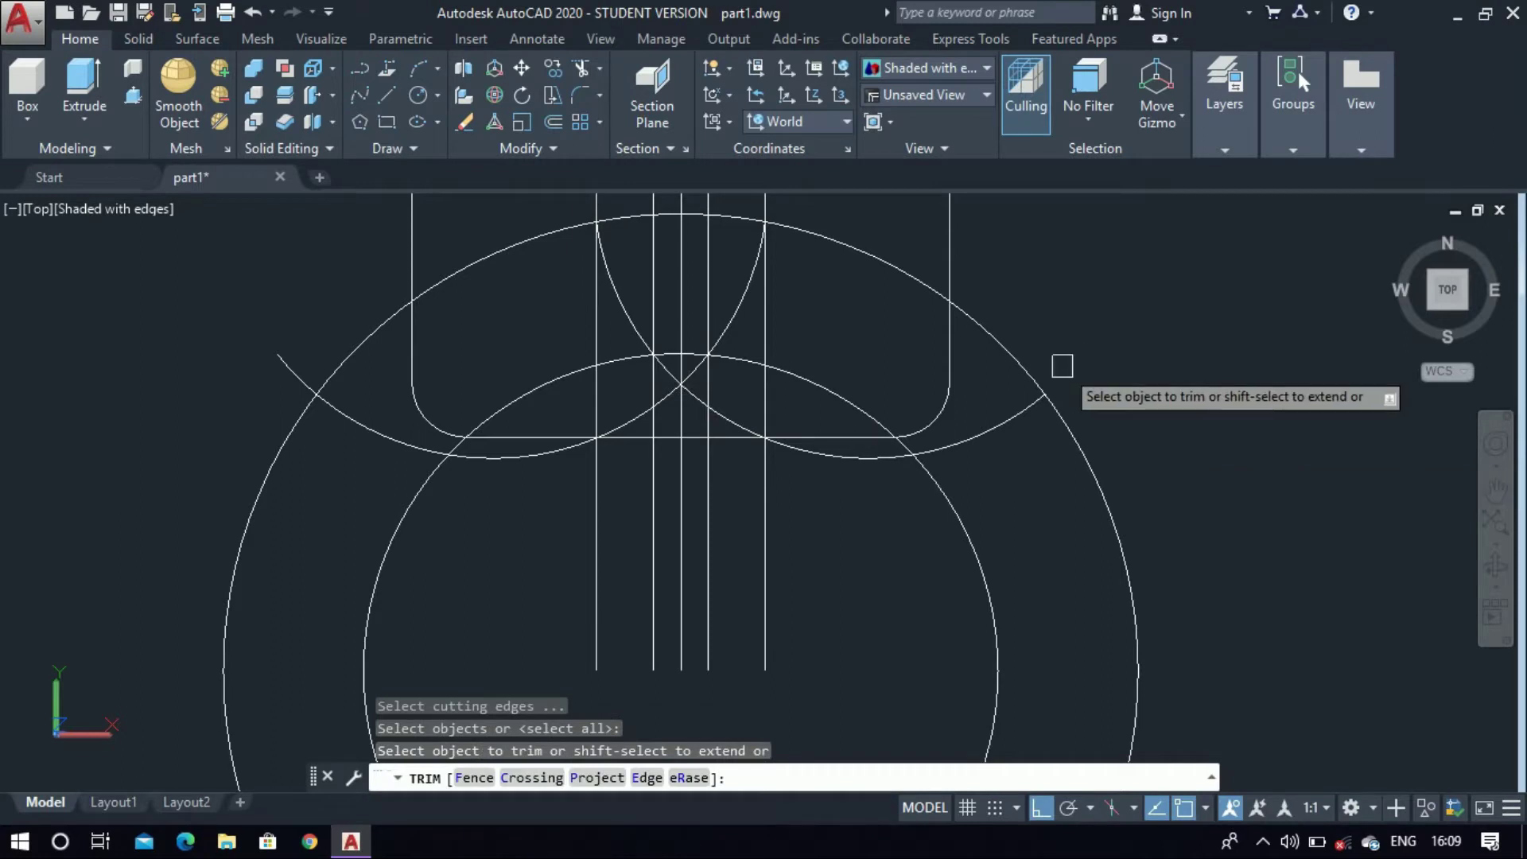
pyautogui.click(1034, 402)
pyautogui.click(827, 451)
pyautogui.click(736, 421)
pyautogui.click(292, 369)
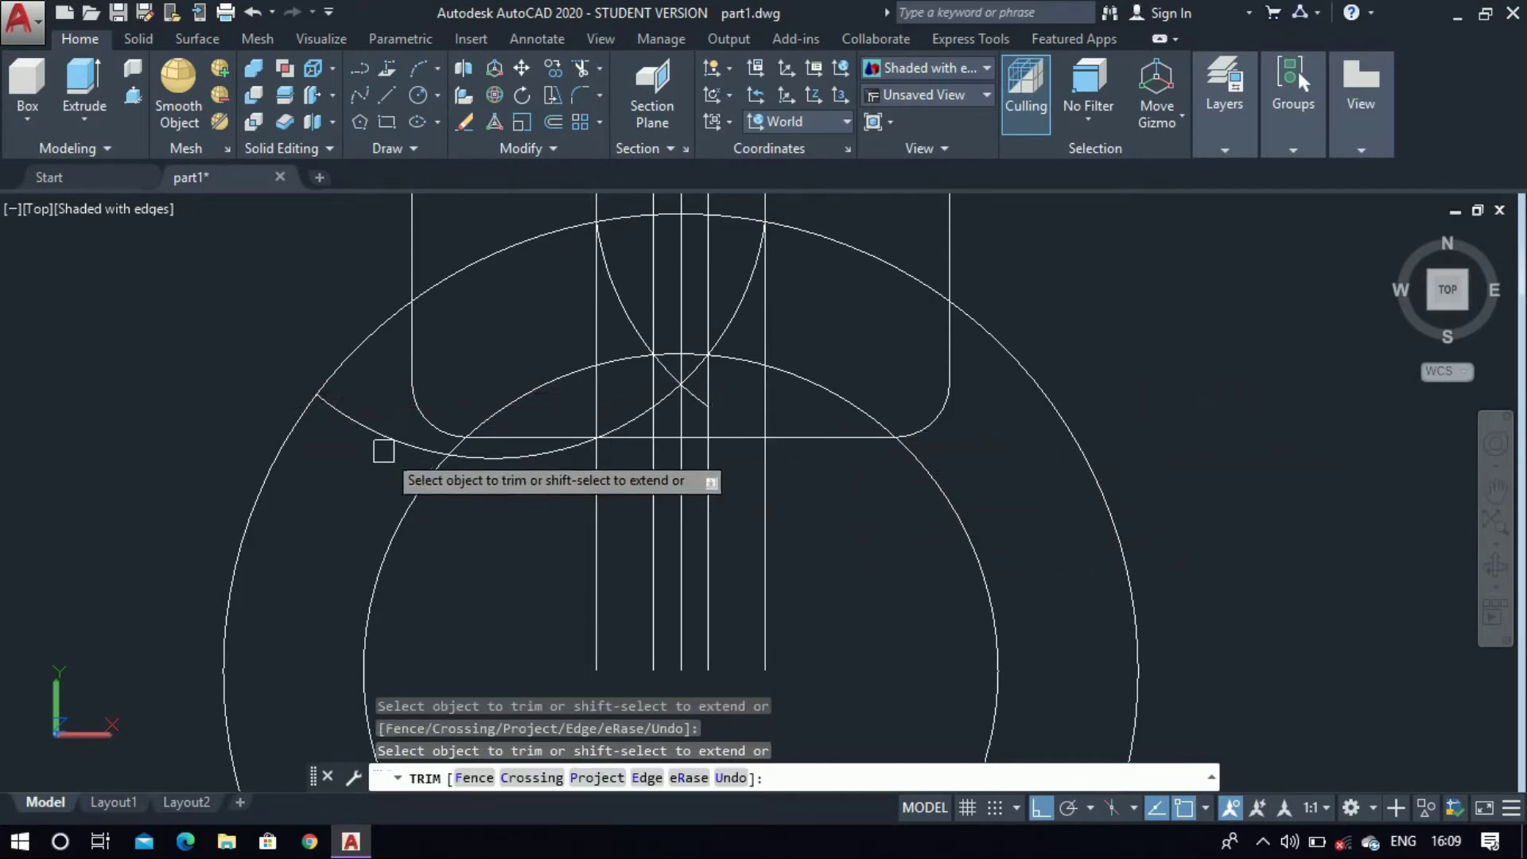
pyautogui.click(511, 455)
# Trim the arc remnants inside the small circle and erase the leftover fragment beside the central line
pyautogui.scroll(3, 659, 381)
pyautogui.click(675, 367)
pyautogui.click(722, 359)
pyautogui.press('Escape')
pyautogui.click(724, 407)
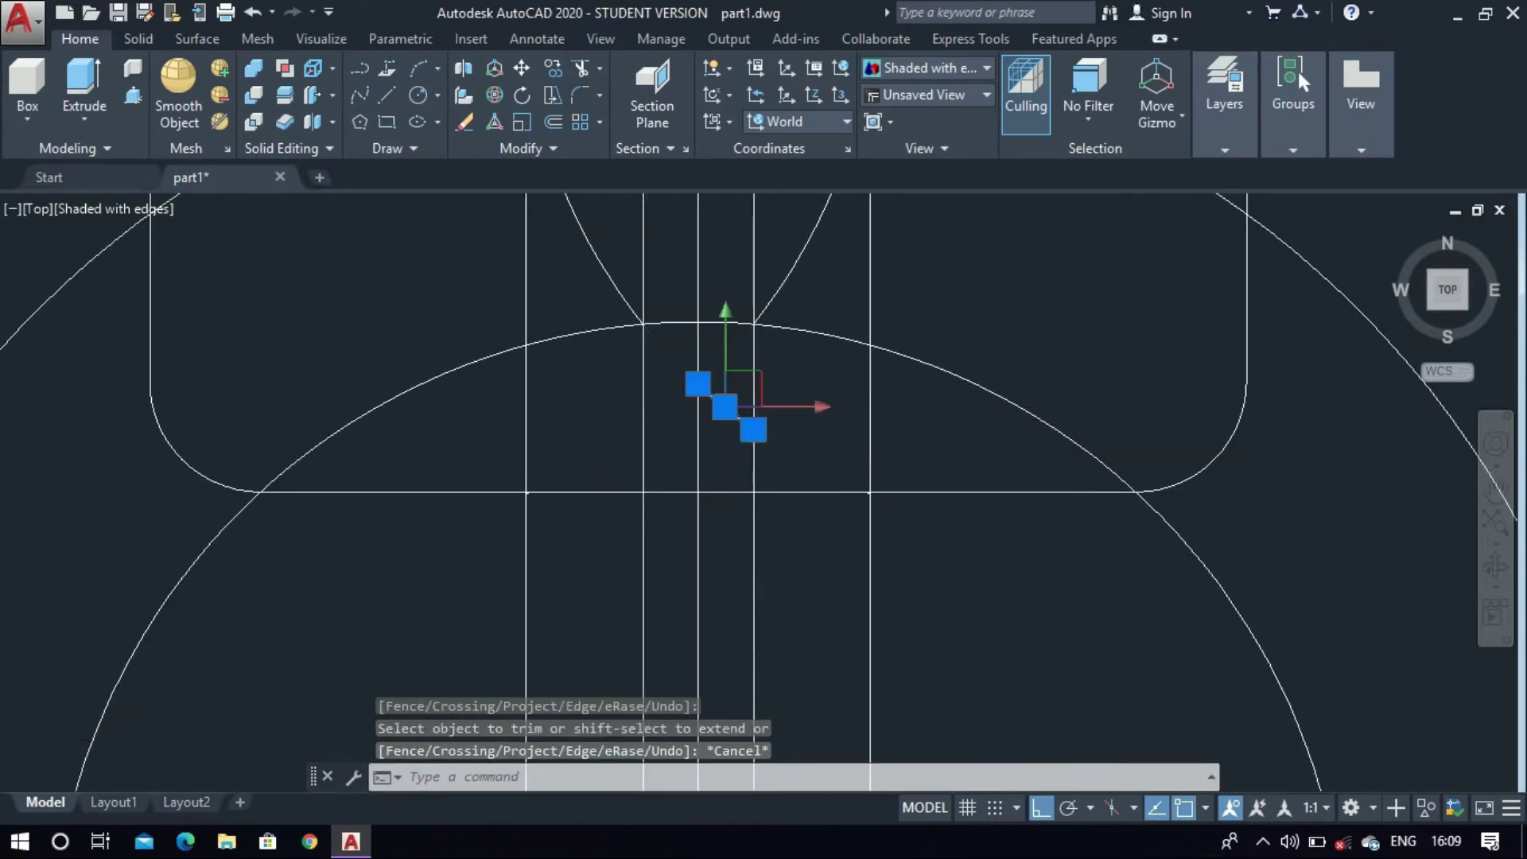
pyautogui.press('Delete')
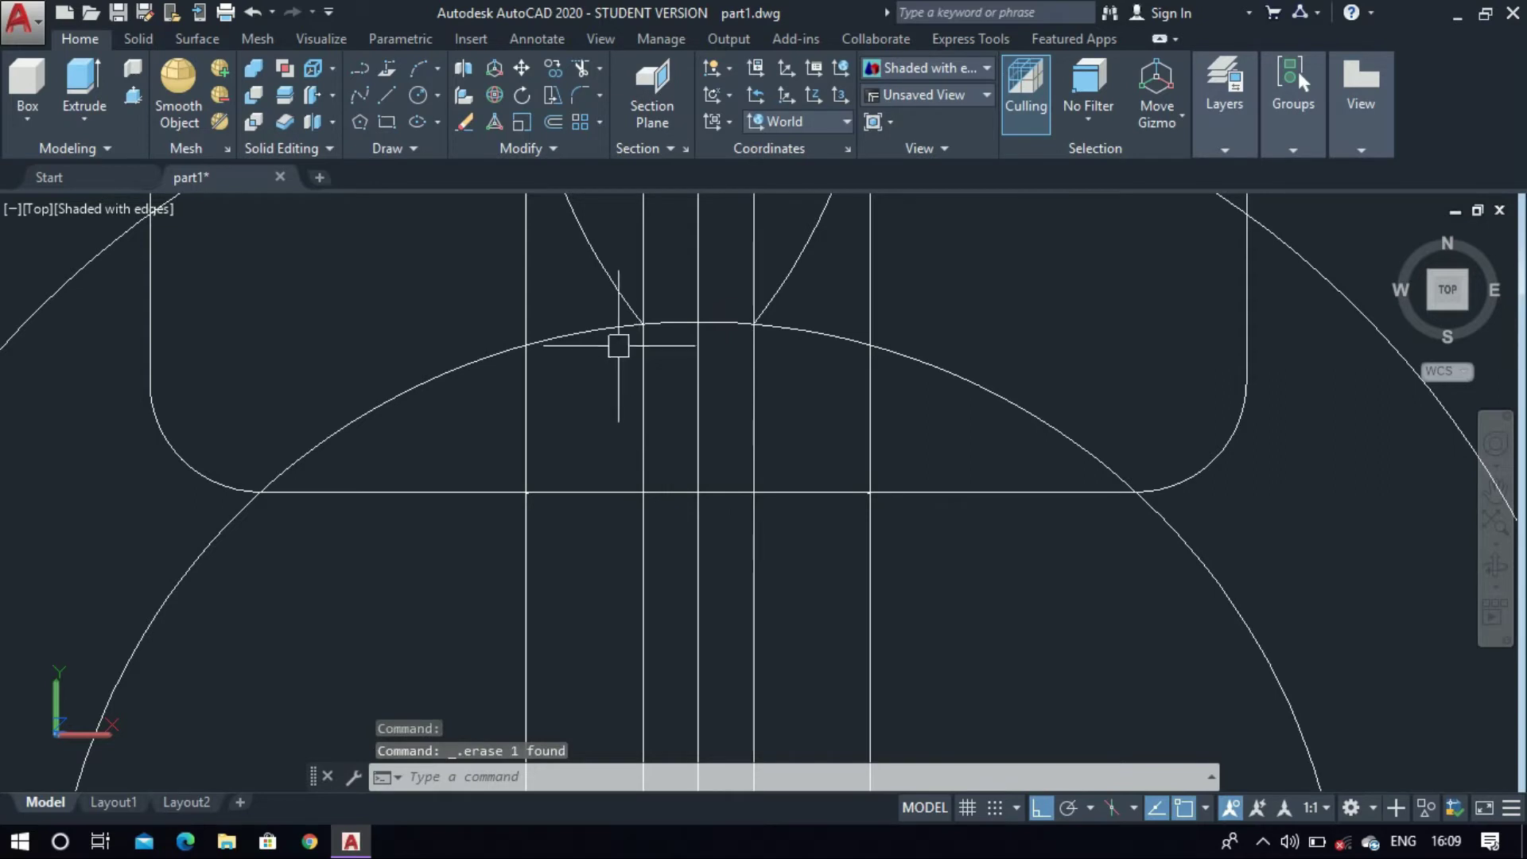
# Copy both concentric circles and the two short arcs between them horizontally to the empty area right of the T-shaped profile
pyautogui.scroll(-6, 639, 374)
pyautogui.scroll(2, 877, 289)
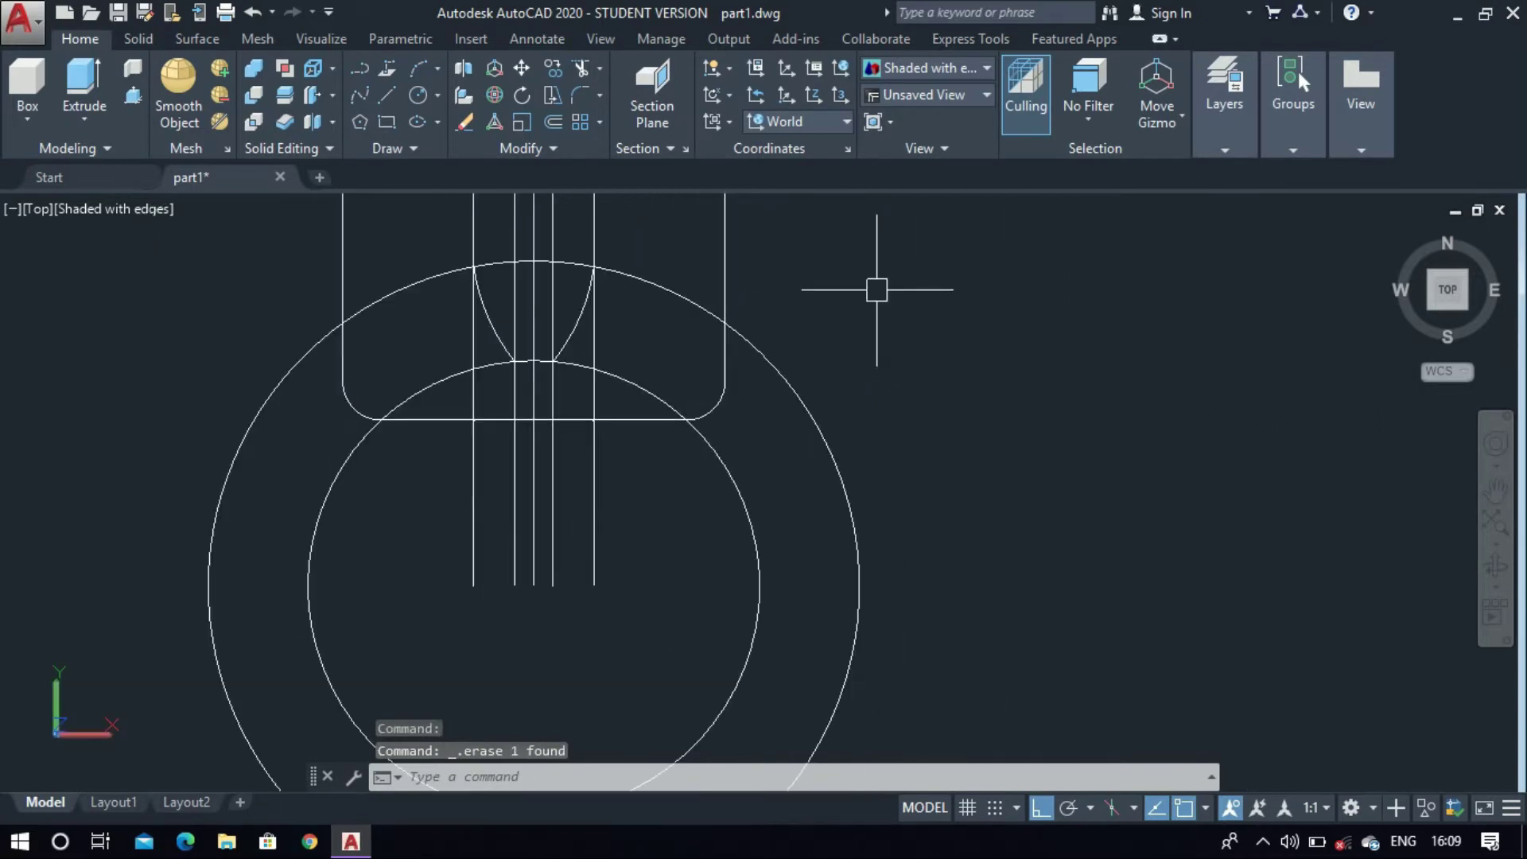
pyautogui.write('co')
pyautogui.press('Return')
pyautogui.scroll(-4, 879, 289)
pyautogui.click(865, 373)
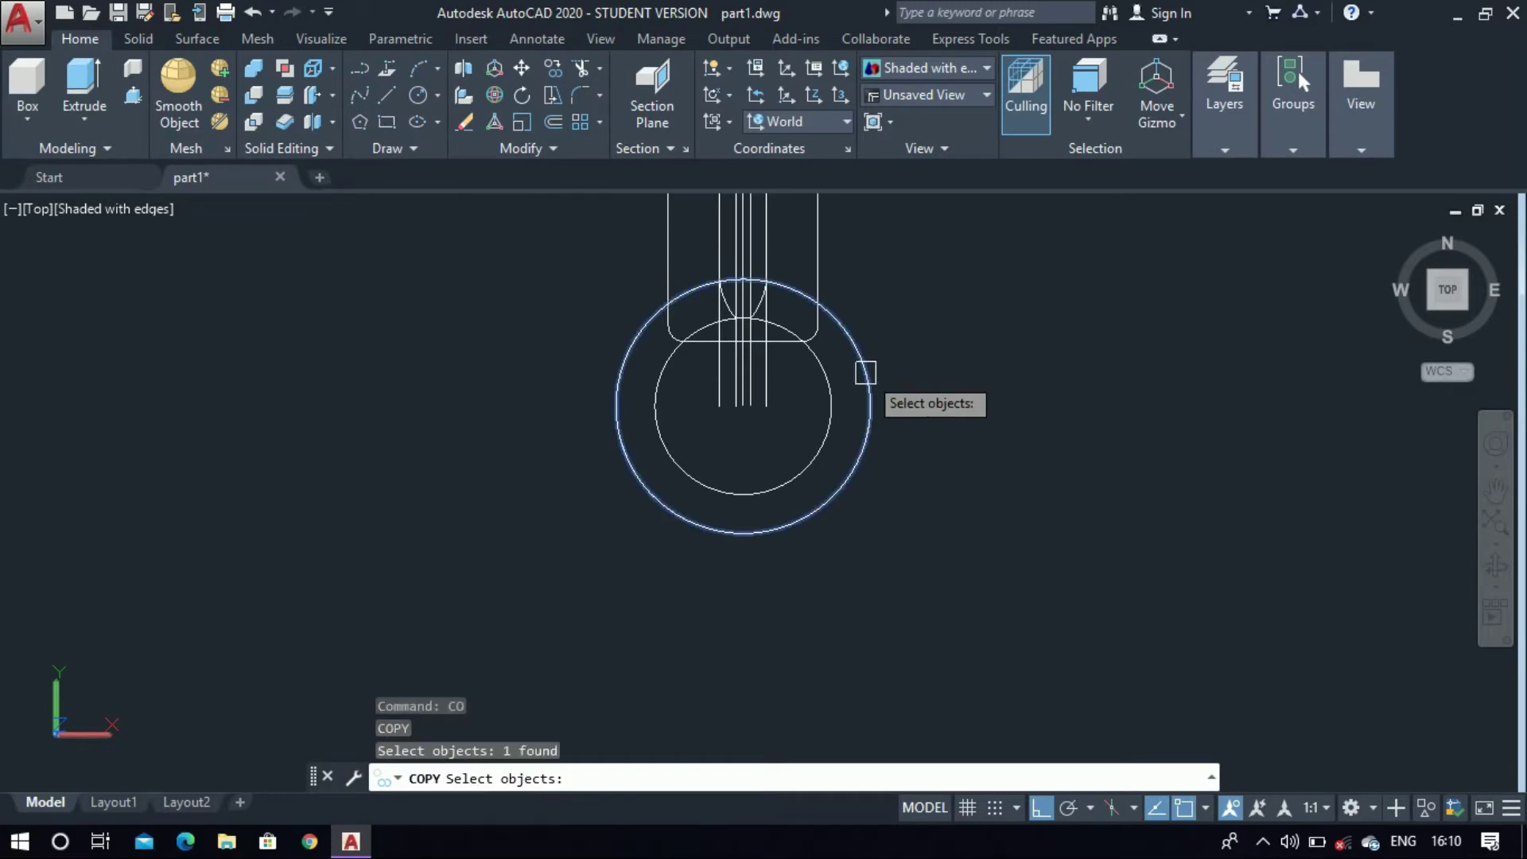
pyautogui.click(819, 369)
pyautogui.scroll(5, 753, 306)
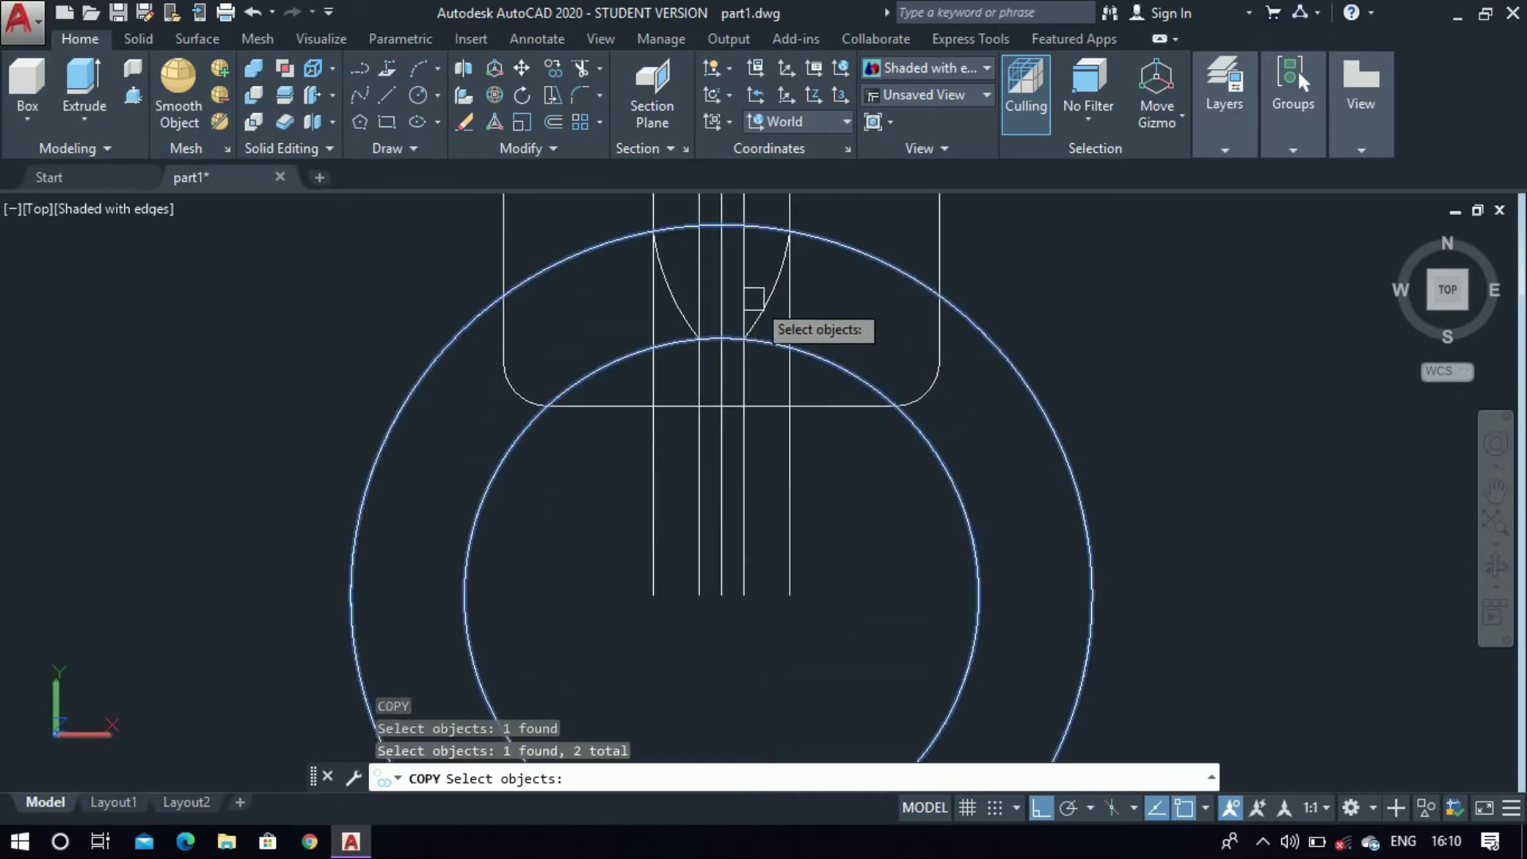
pyautogui.click(764, 300)
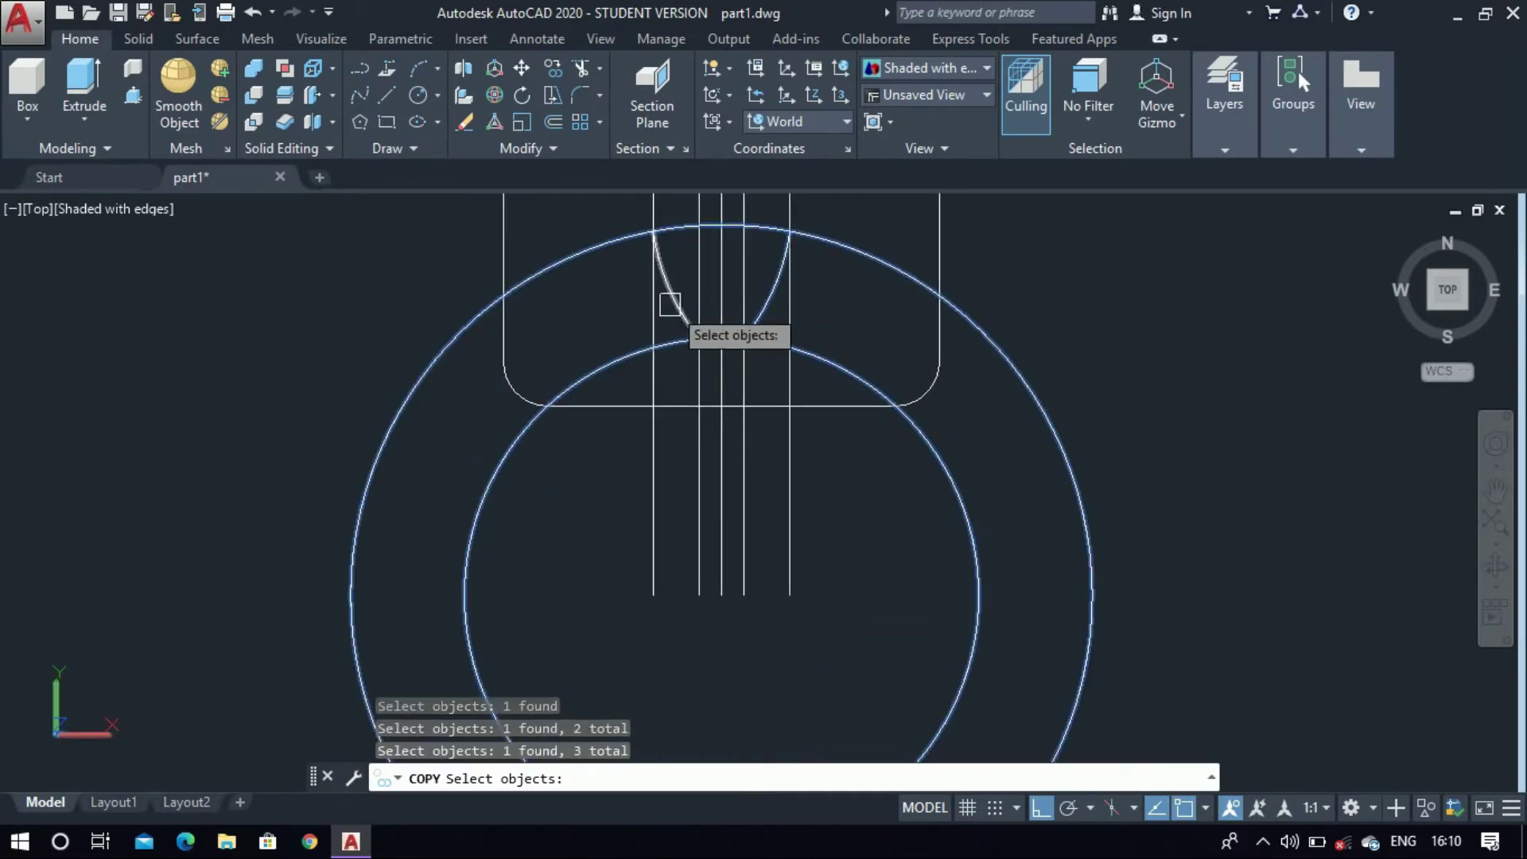
pyautogui.scroll(-2, 649, 278)
pyautogui.press('Return')
pyautogui.scroll(-5, 652, 363)
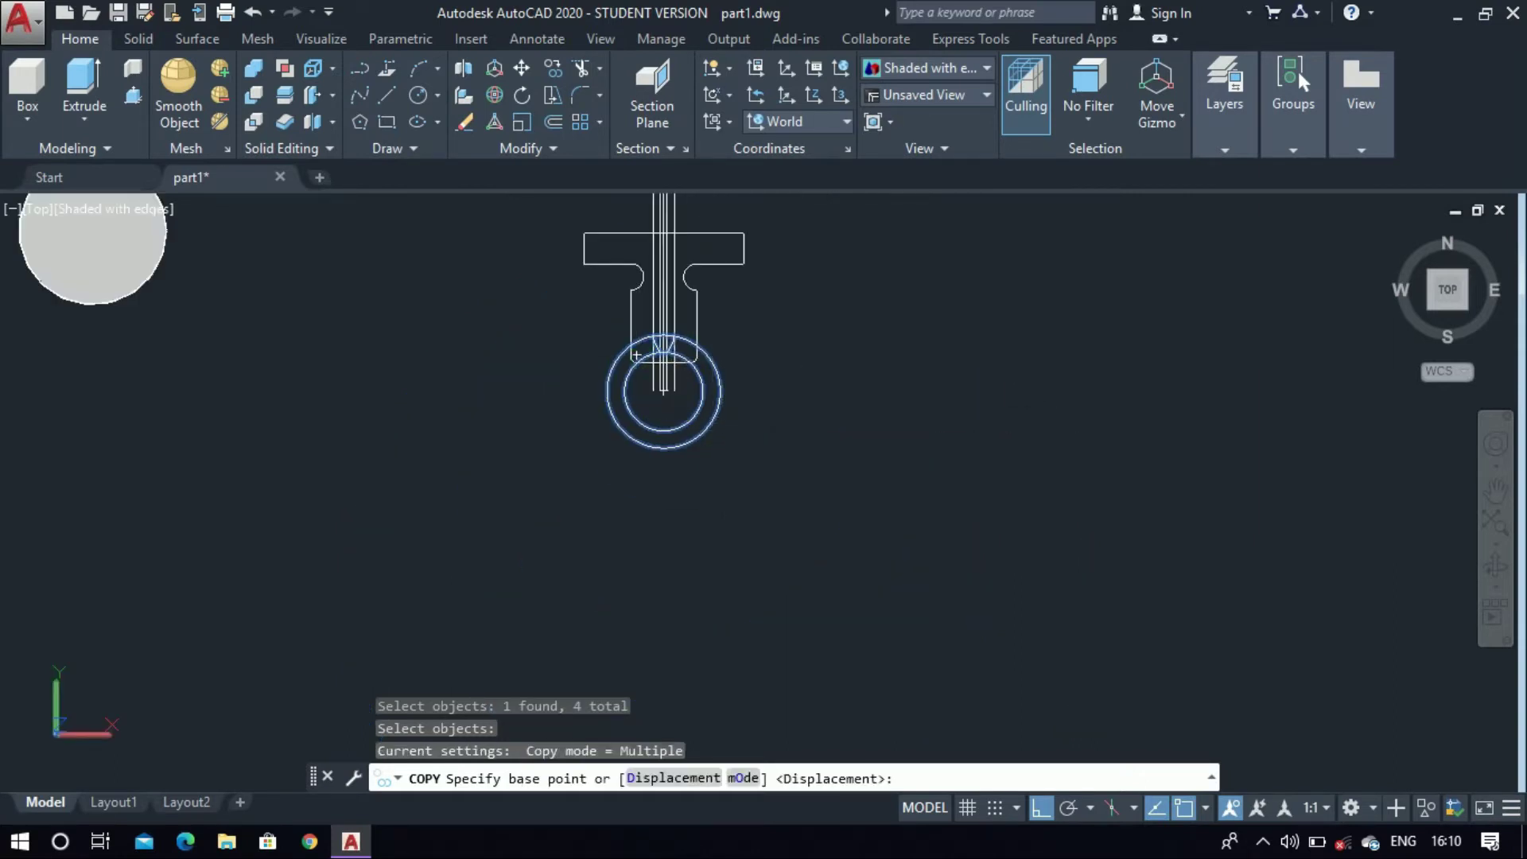
pyautogui.click(747, 413)
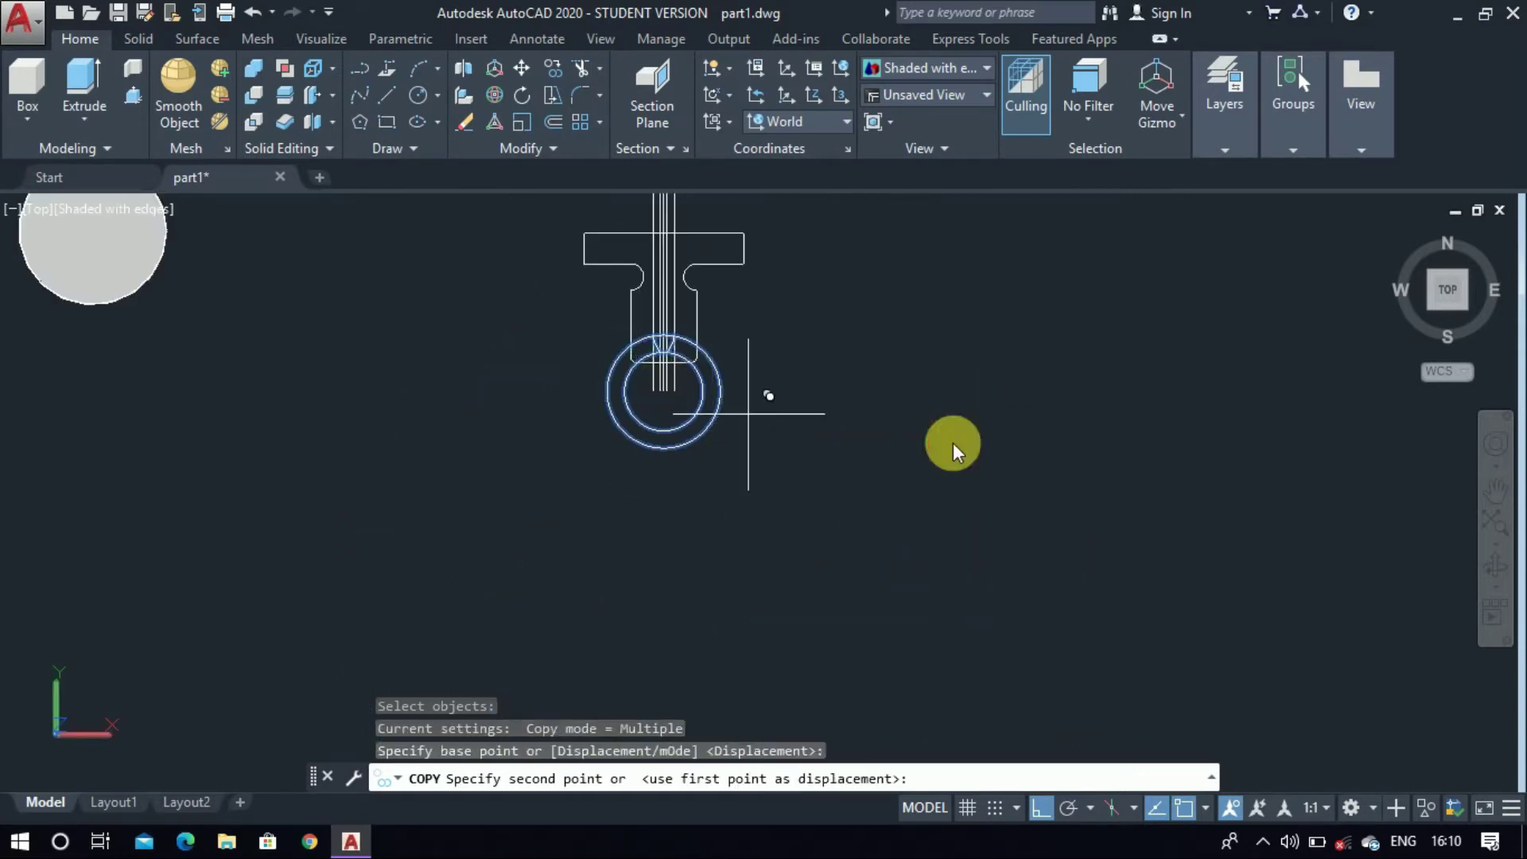
pyautogui.click(1000, 423)
pyautogui.press('Escape')
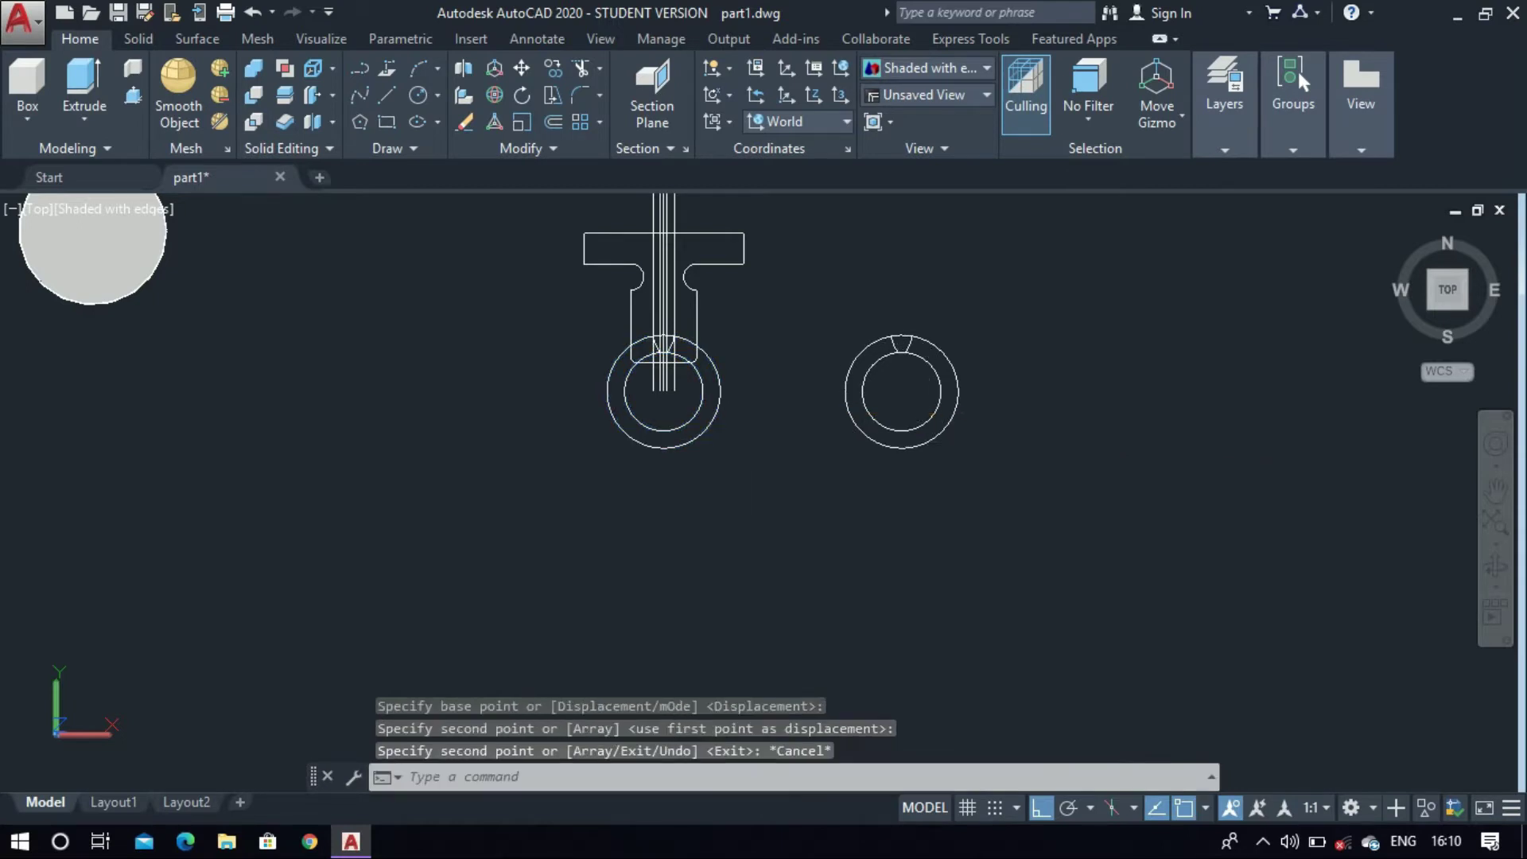
# Erase the five vertical construction lines running through the original profile and circles
pyautogui.scroll(6, 660, 342)
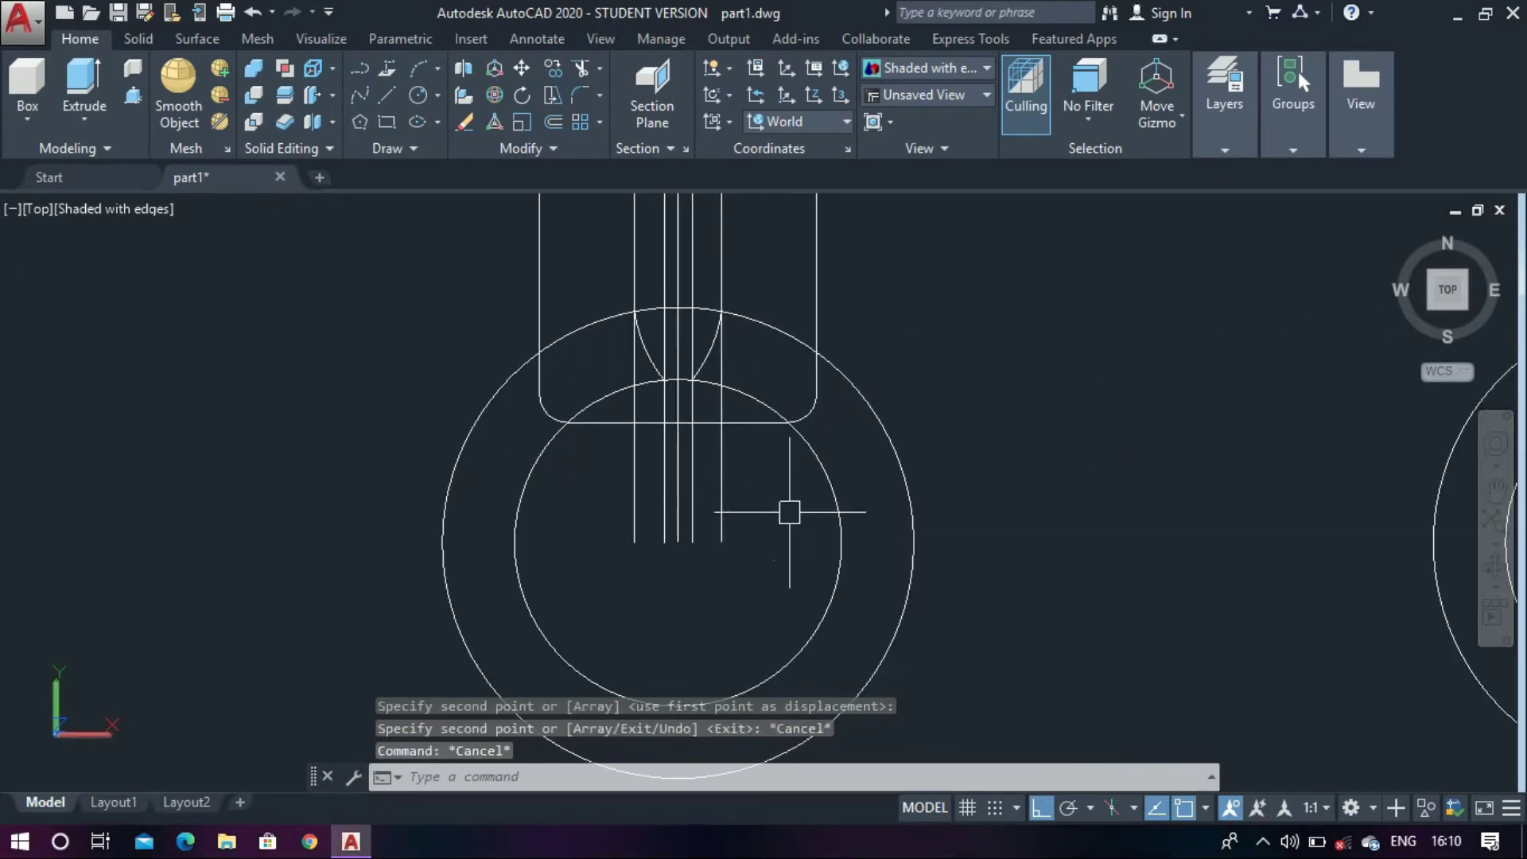
pyautogui.click(790, 511)
pyautogui.click(579, 540)
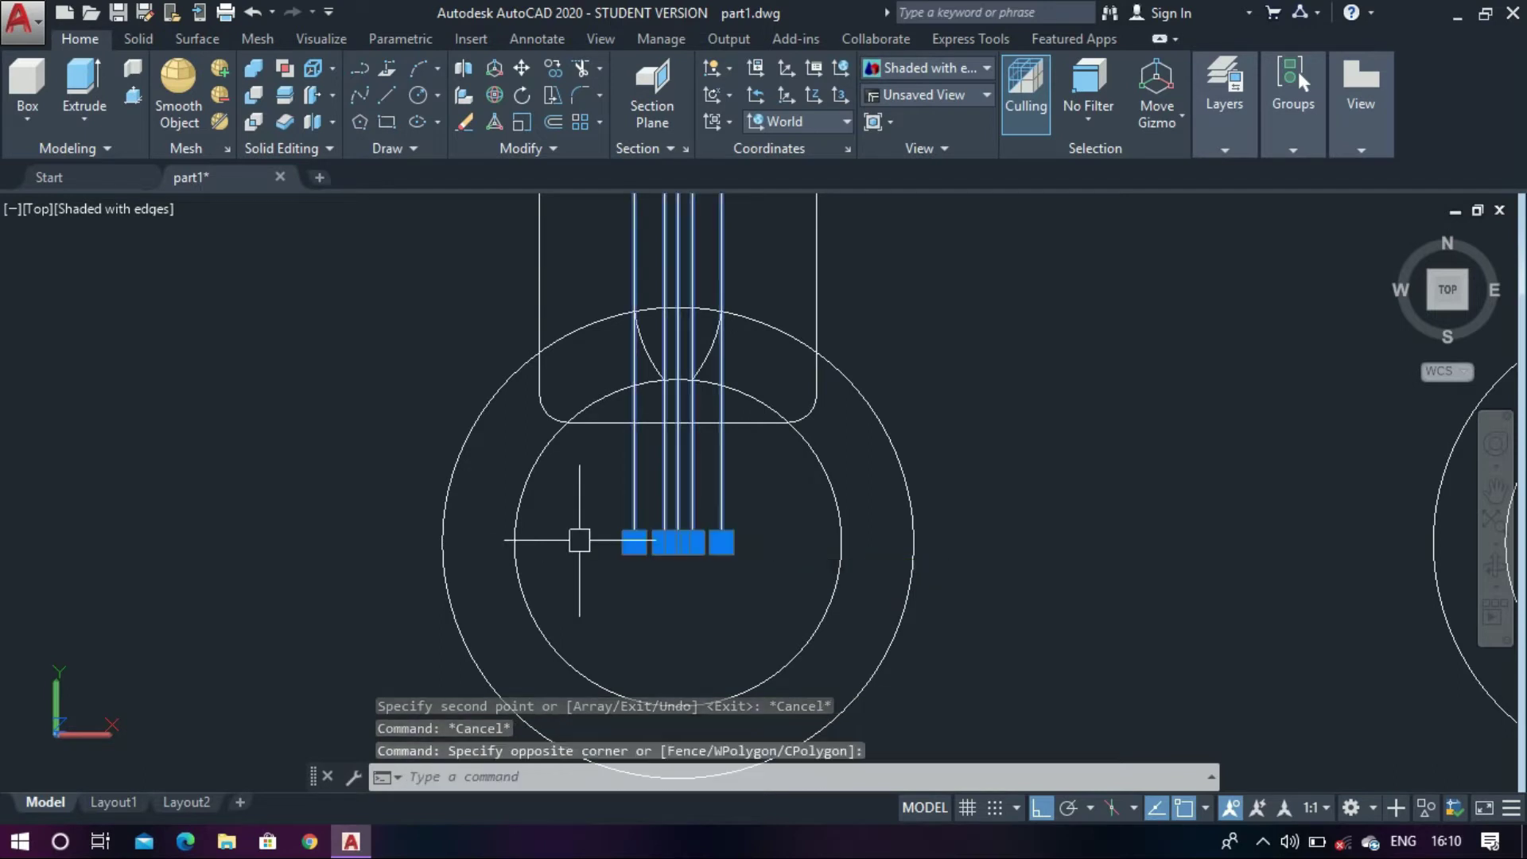
pyautogui.press('Delete')
# Draw two vertical helper lines downward from the large circle's intersections with the profile's left and right sides, crossing the small circle
pyautogui.write('l')
pyautogui.press('Return')
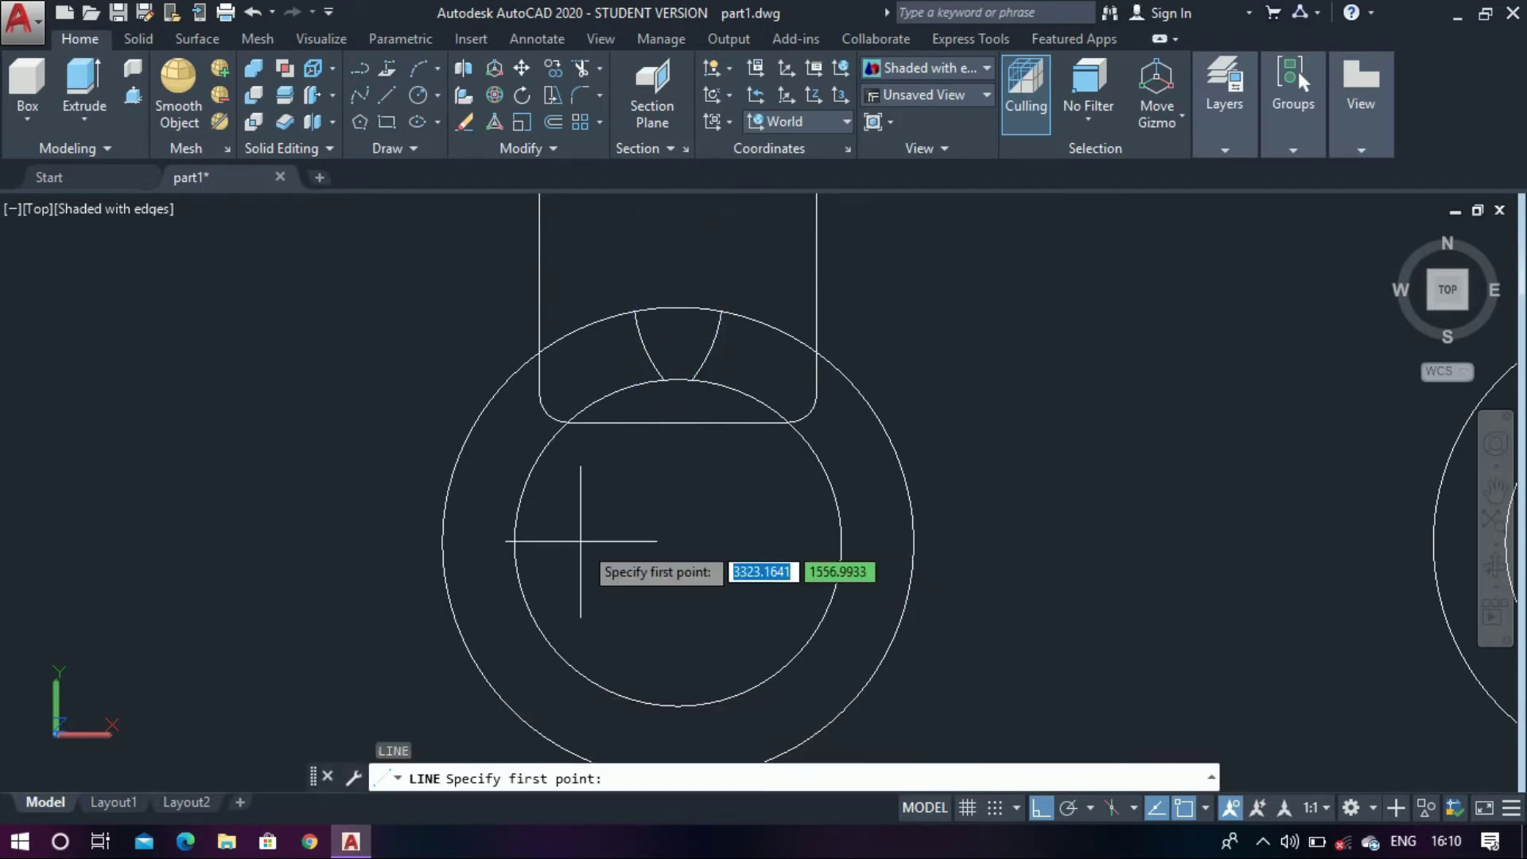
pyautogui.click(538, 354)
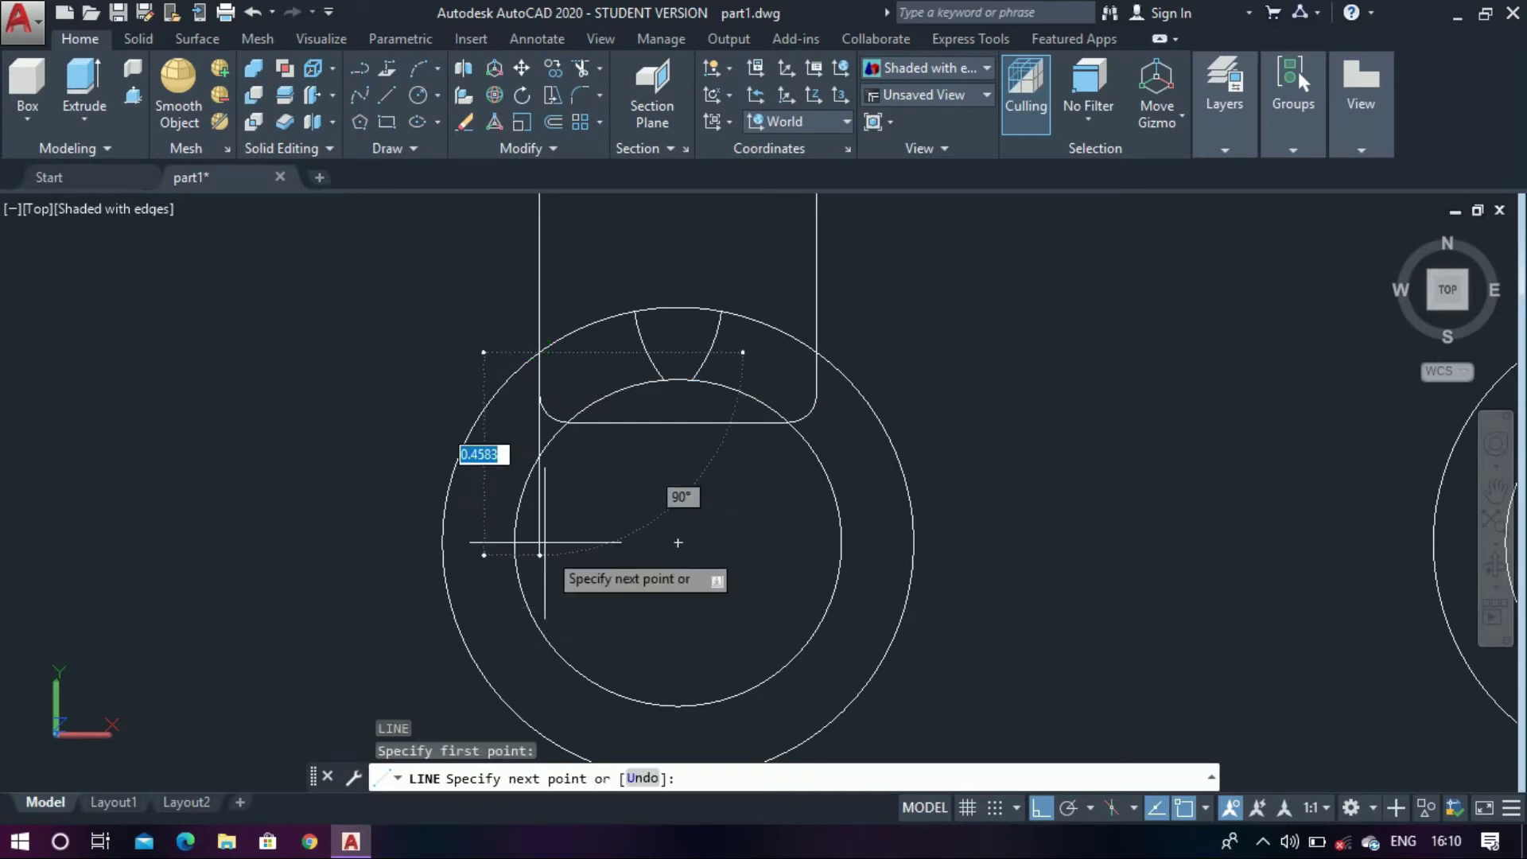
pyautogui.click(544, 517)
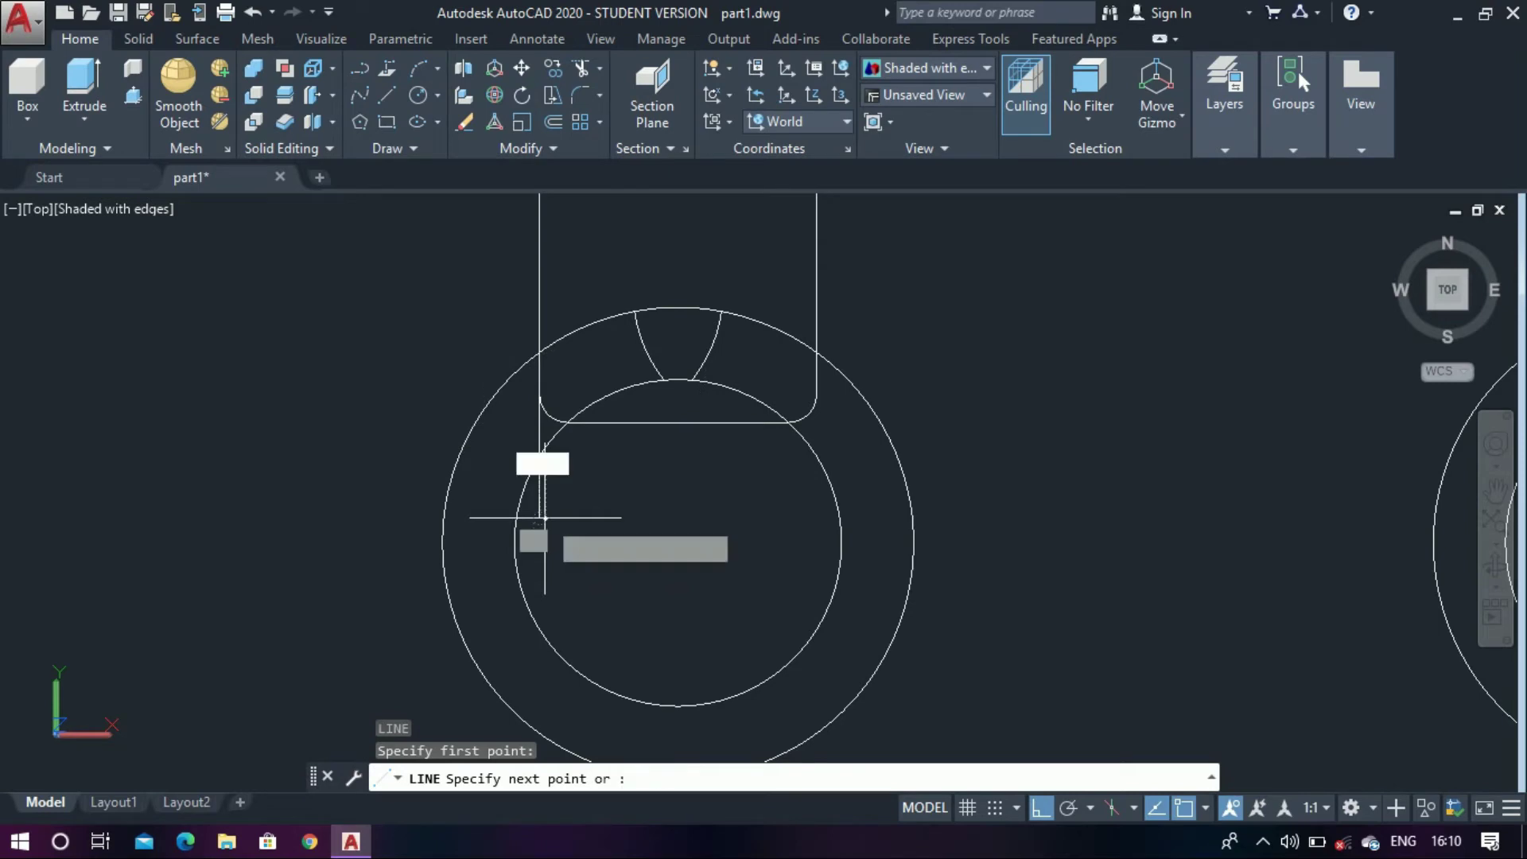
pyautogui.press('Escape')
pyautogui.press('Return')
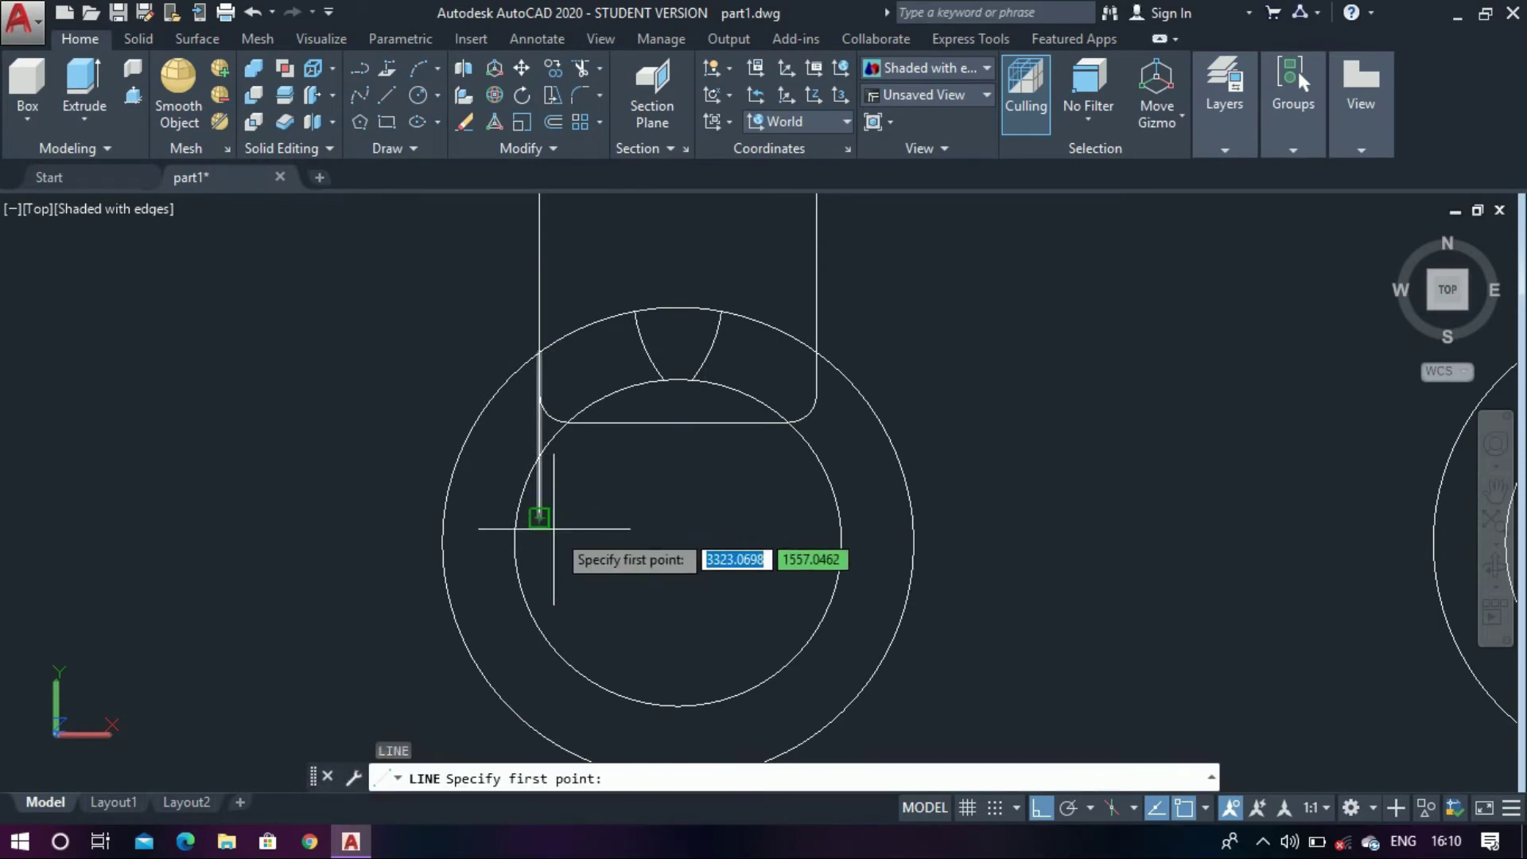
pyautogui.click(817, 348)
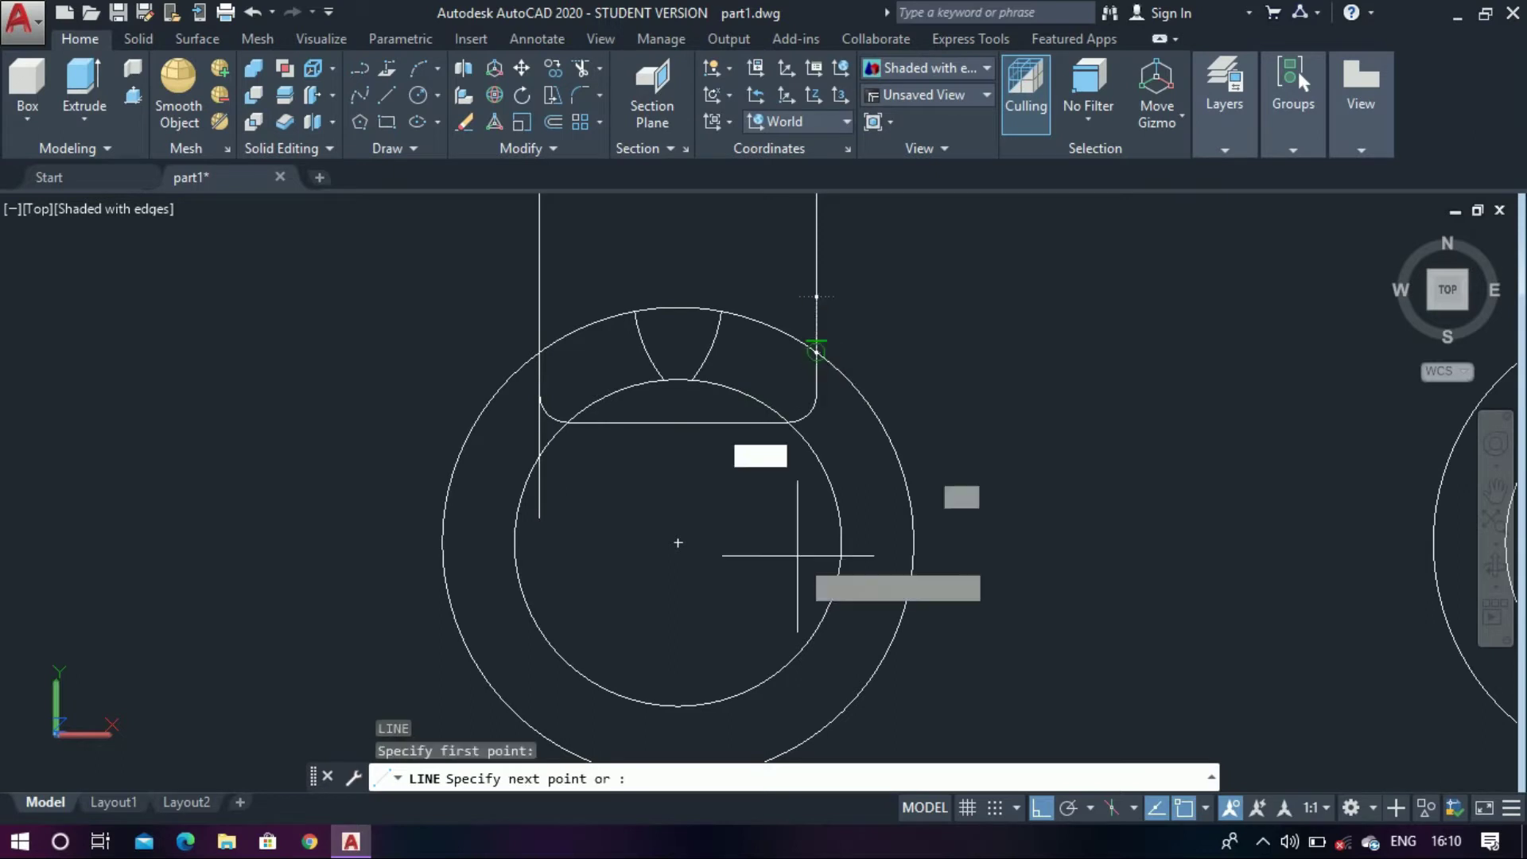
pyautogui.click(803, 471)
pyautogui.press('Escape')
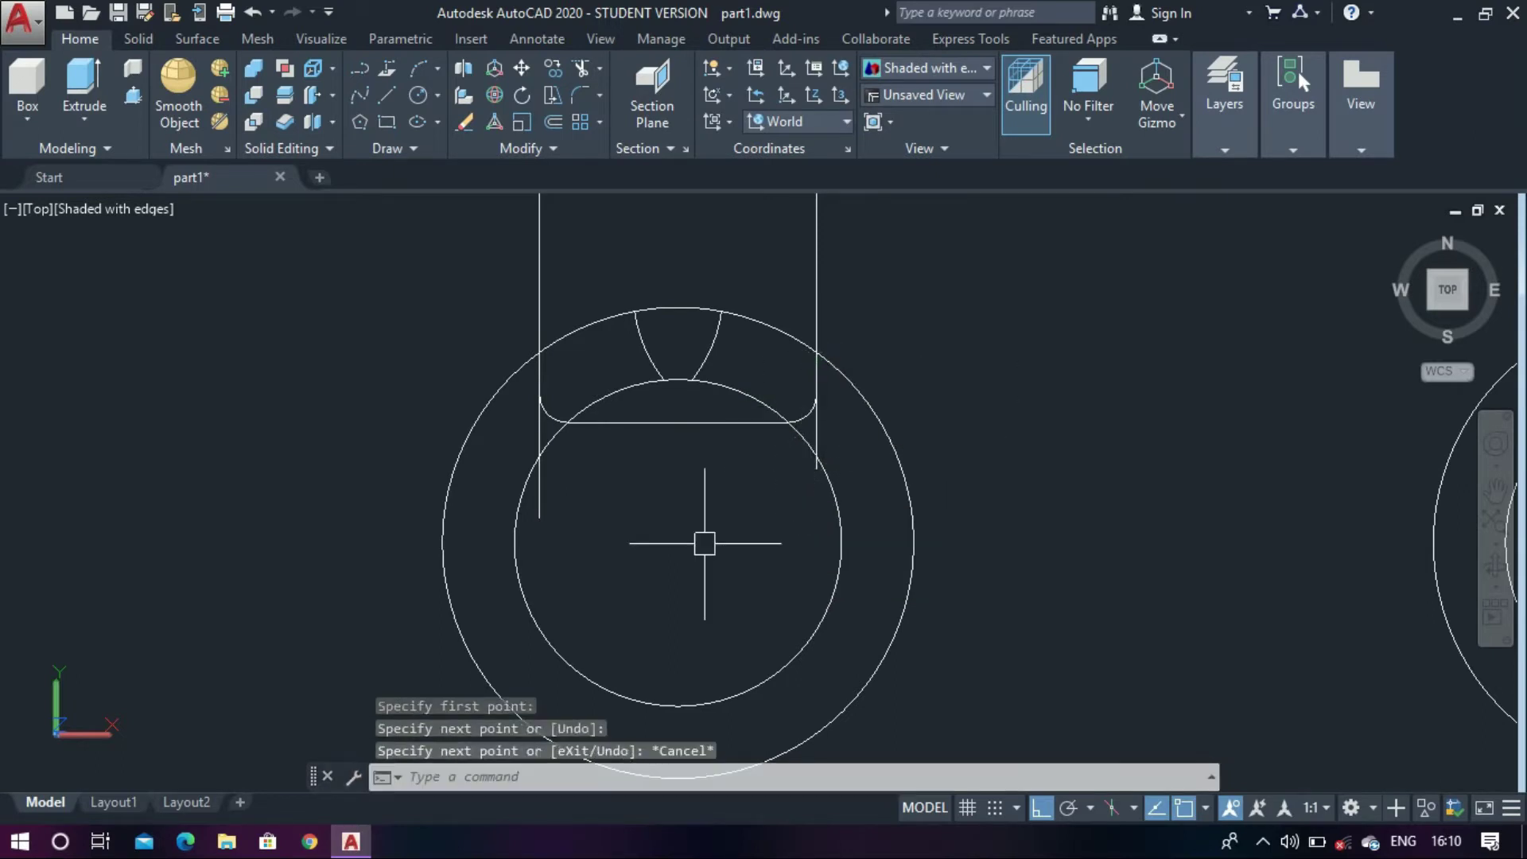
# Trim both original circles outside the vertical side lines, keeping only their upper arcs
pyautogui.write('tr')
pyautogui.press('Return')
pyautogui.press('Return')
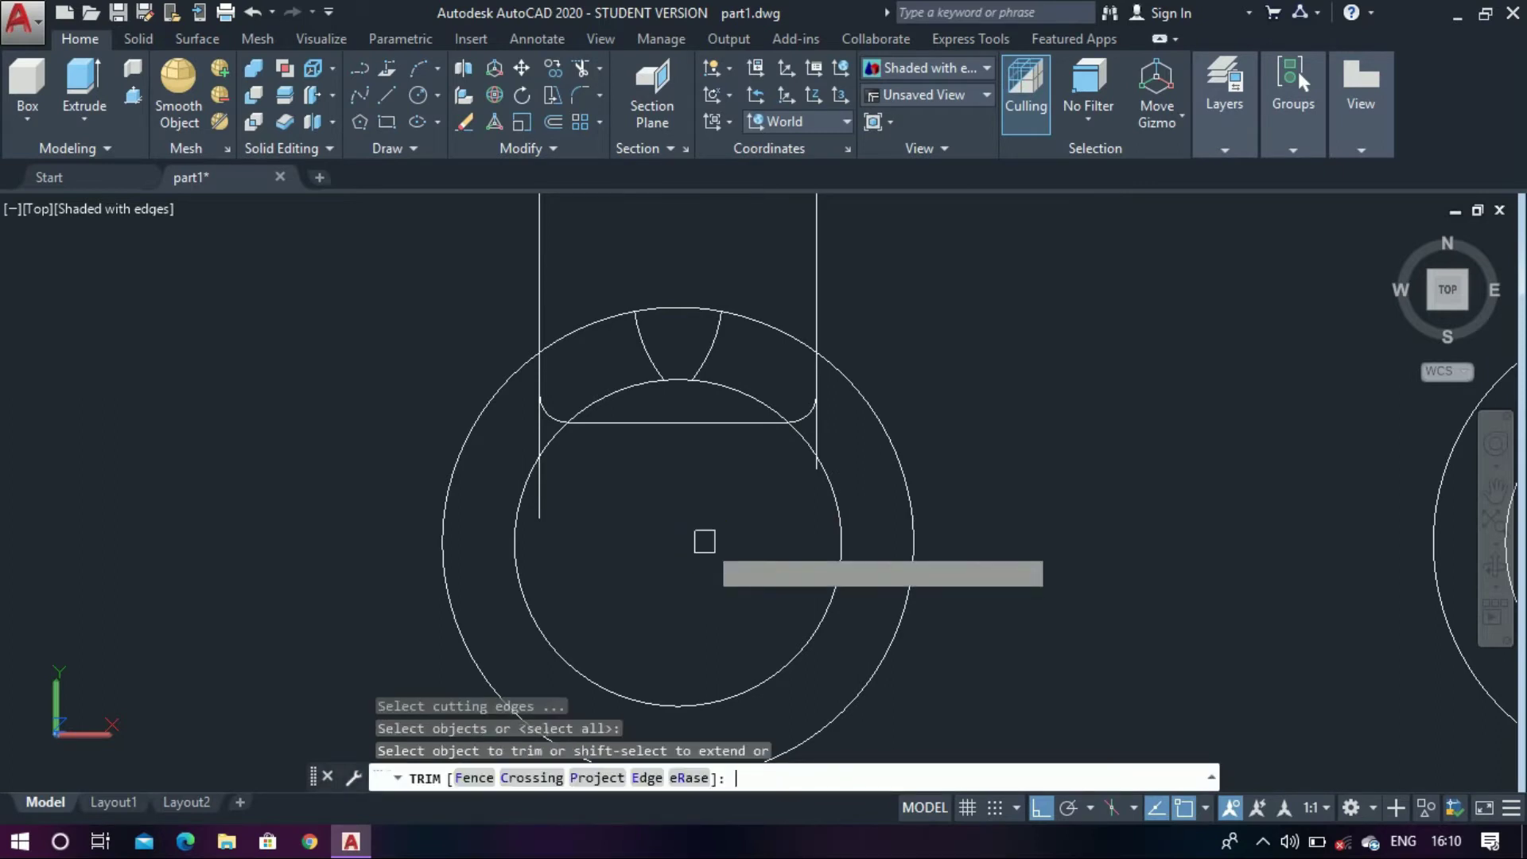
pyautogui.click(813, 628)
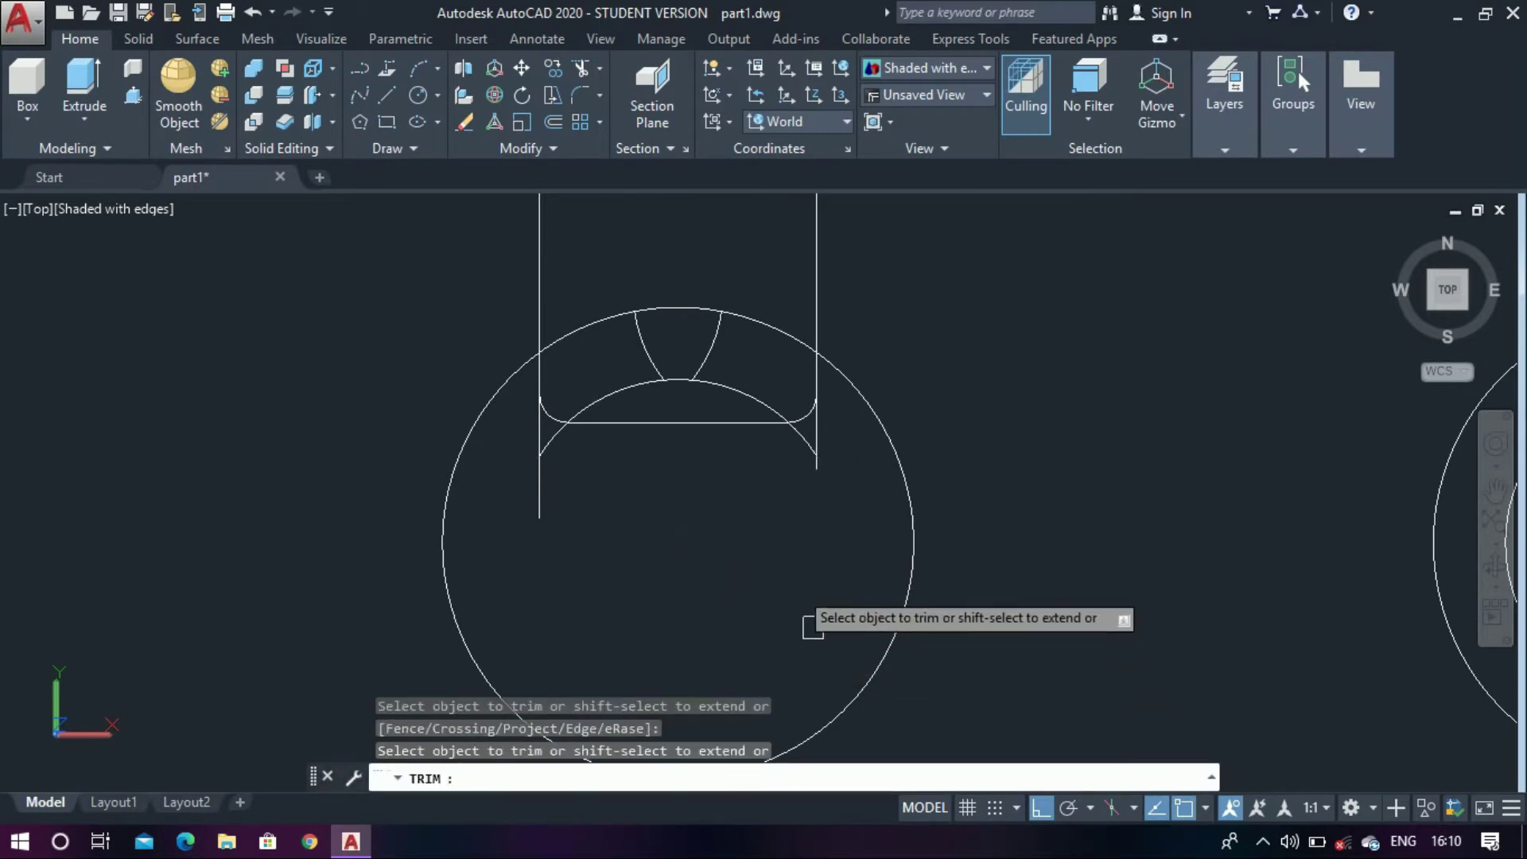
pyautogui.scroll(-2, 781, 541)
pyautogui.click(840, 631)
pyautogui.press('Escape')
# Erase the two vertical helper lines at the profile's sides
pyautogui.scroll(3, 613, 524)
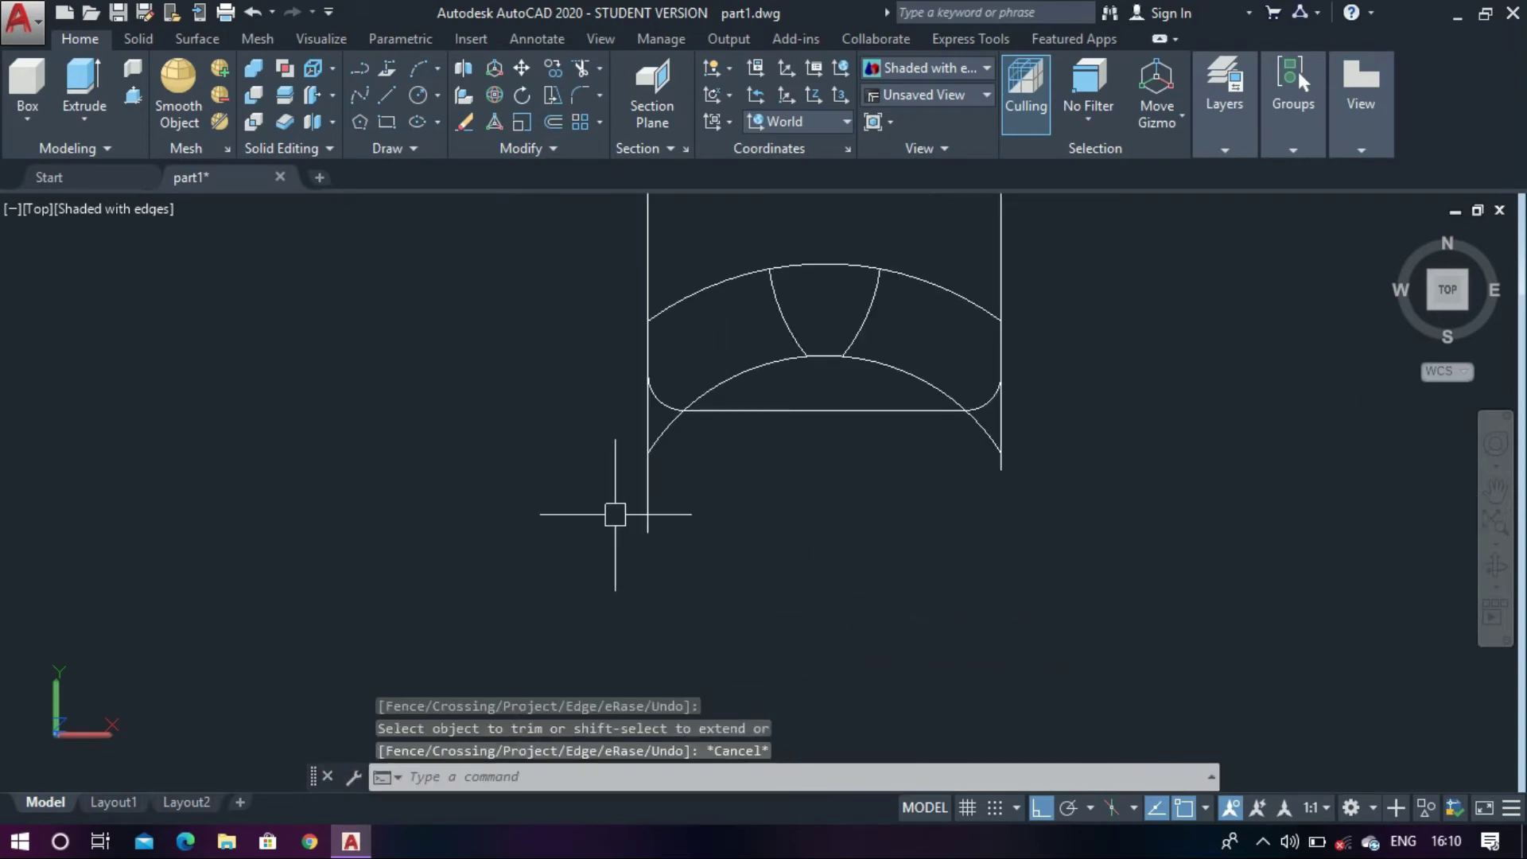
pyautogui.click(653, 494)
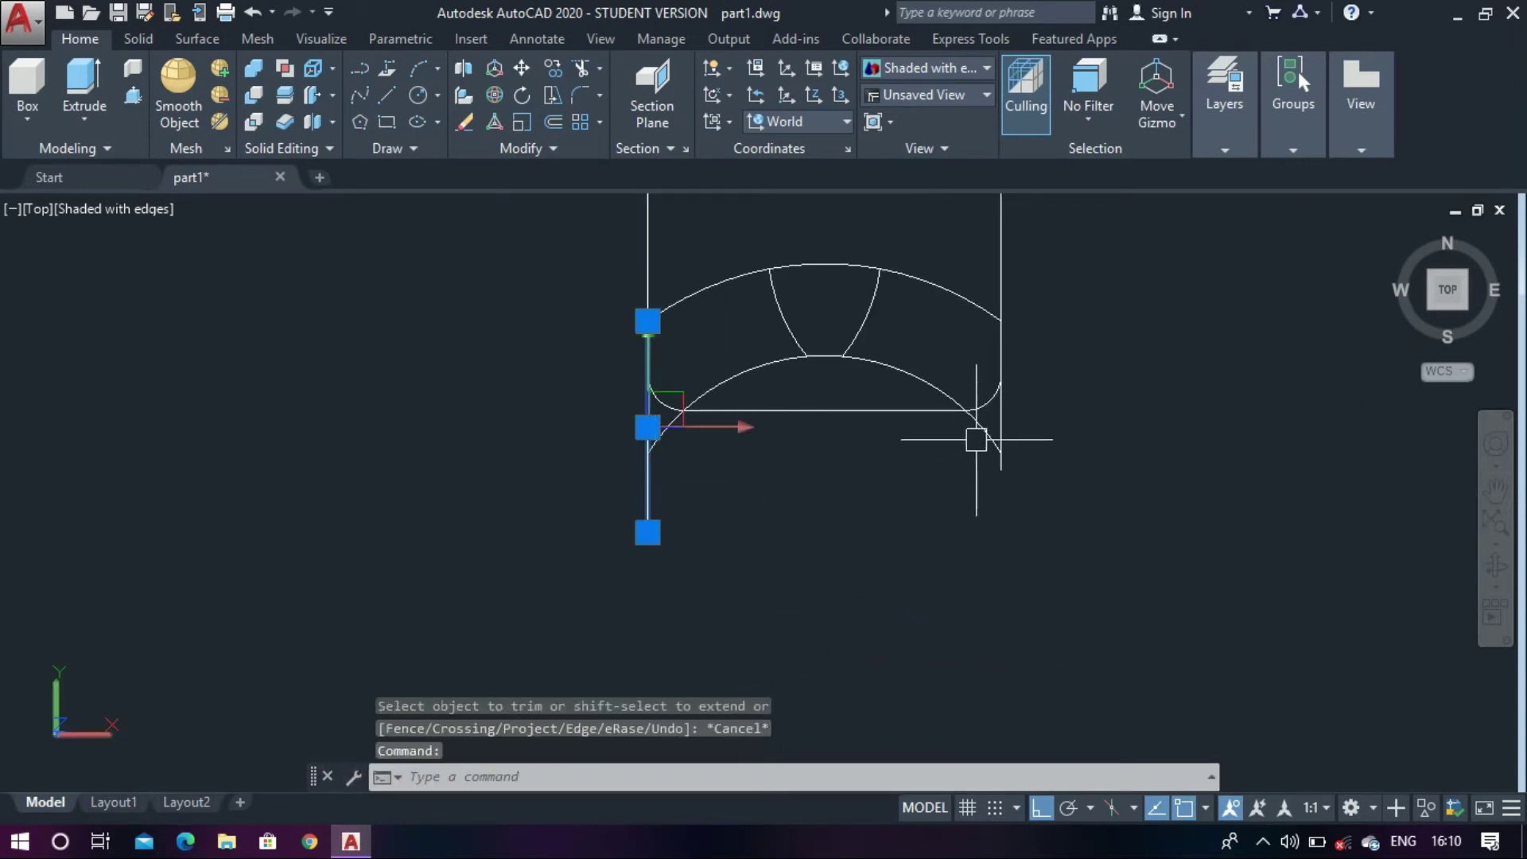
pyautogui.click(999, 433)
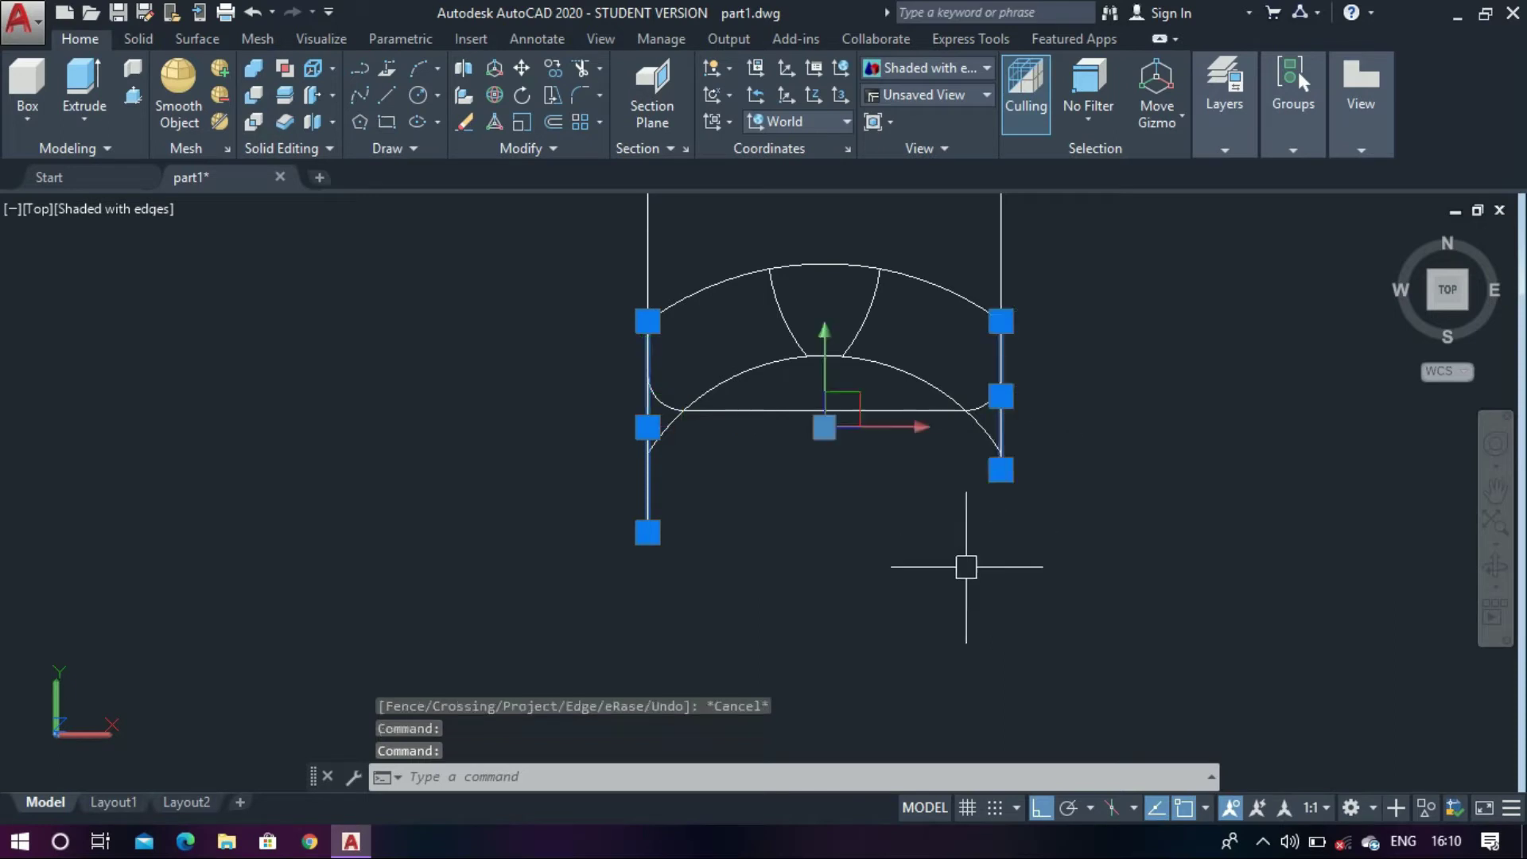
pyautogui.press('Delete')
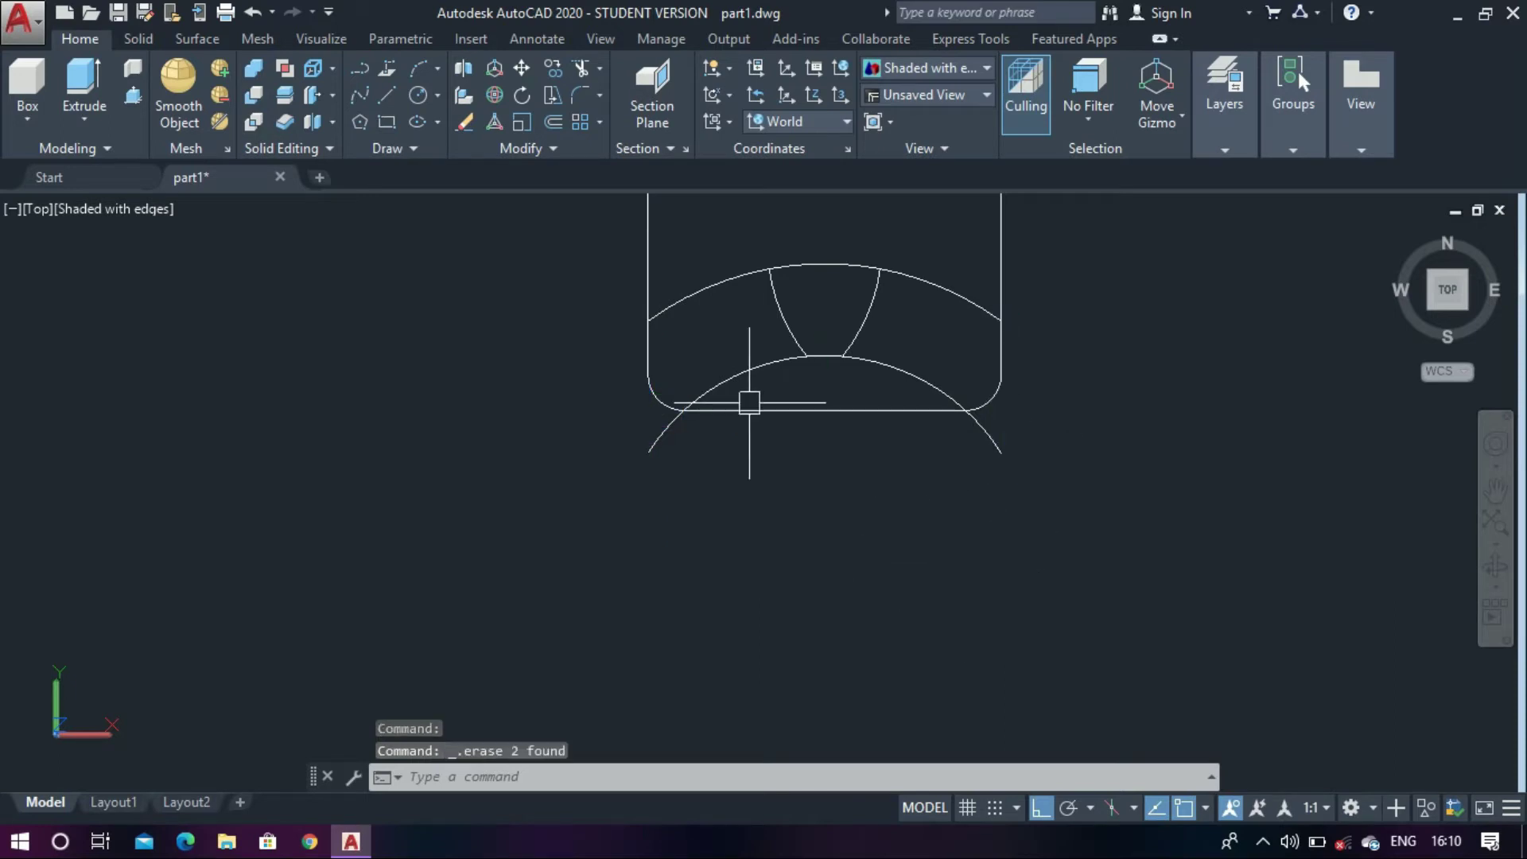
# Erase the two lower corner fillets and the profile's bottom edge lines
pyautogui.scroll(3, 689, 335)
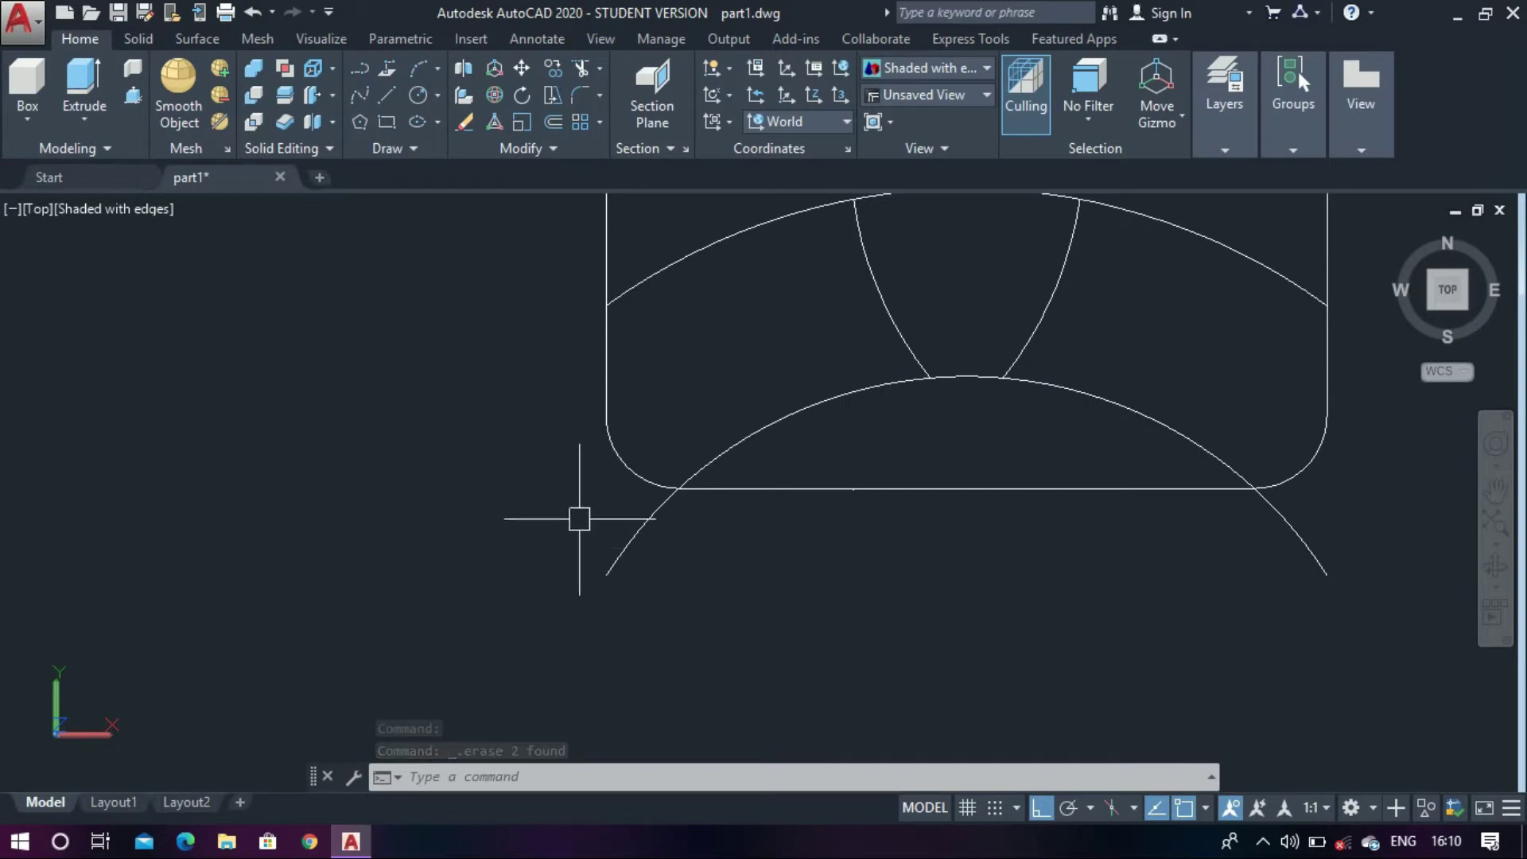
pyautogui.click(628, 457)
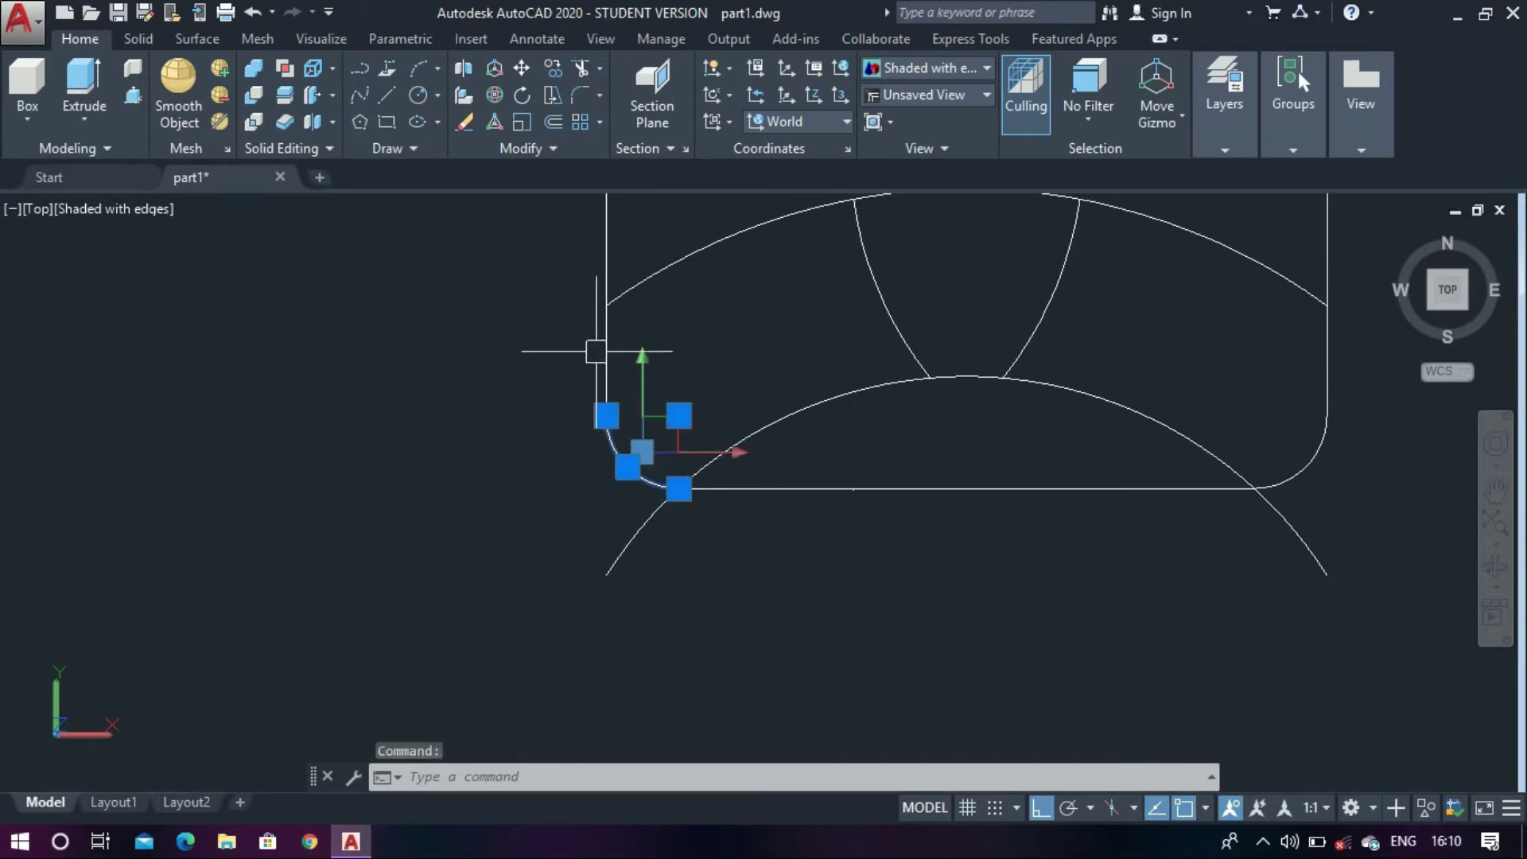
pyautogui.click(1304, 468)
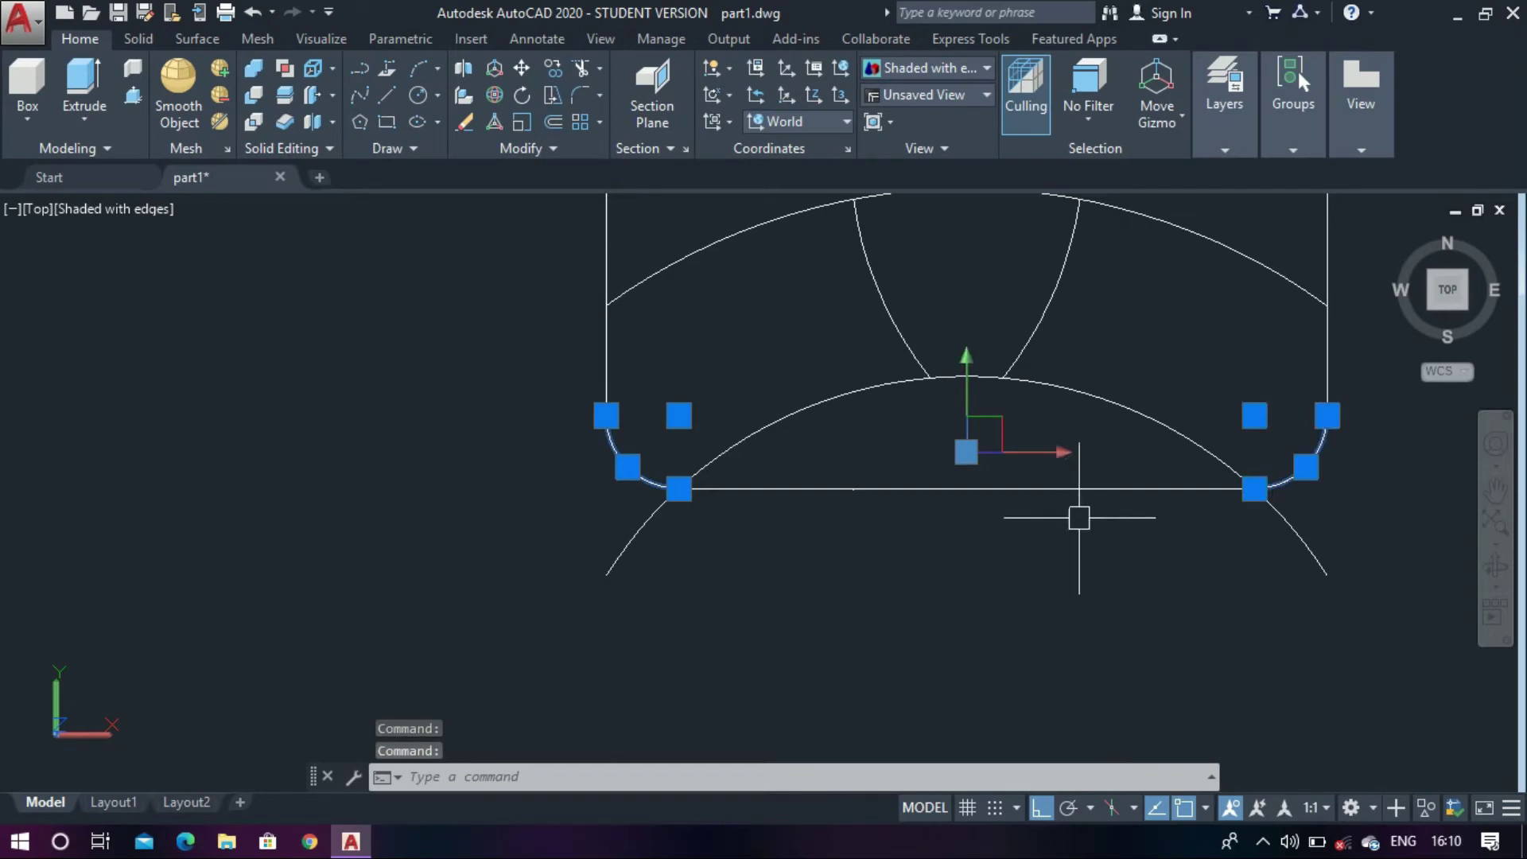
pyautogui.click(994, 489)
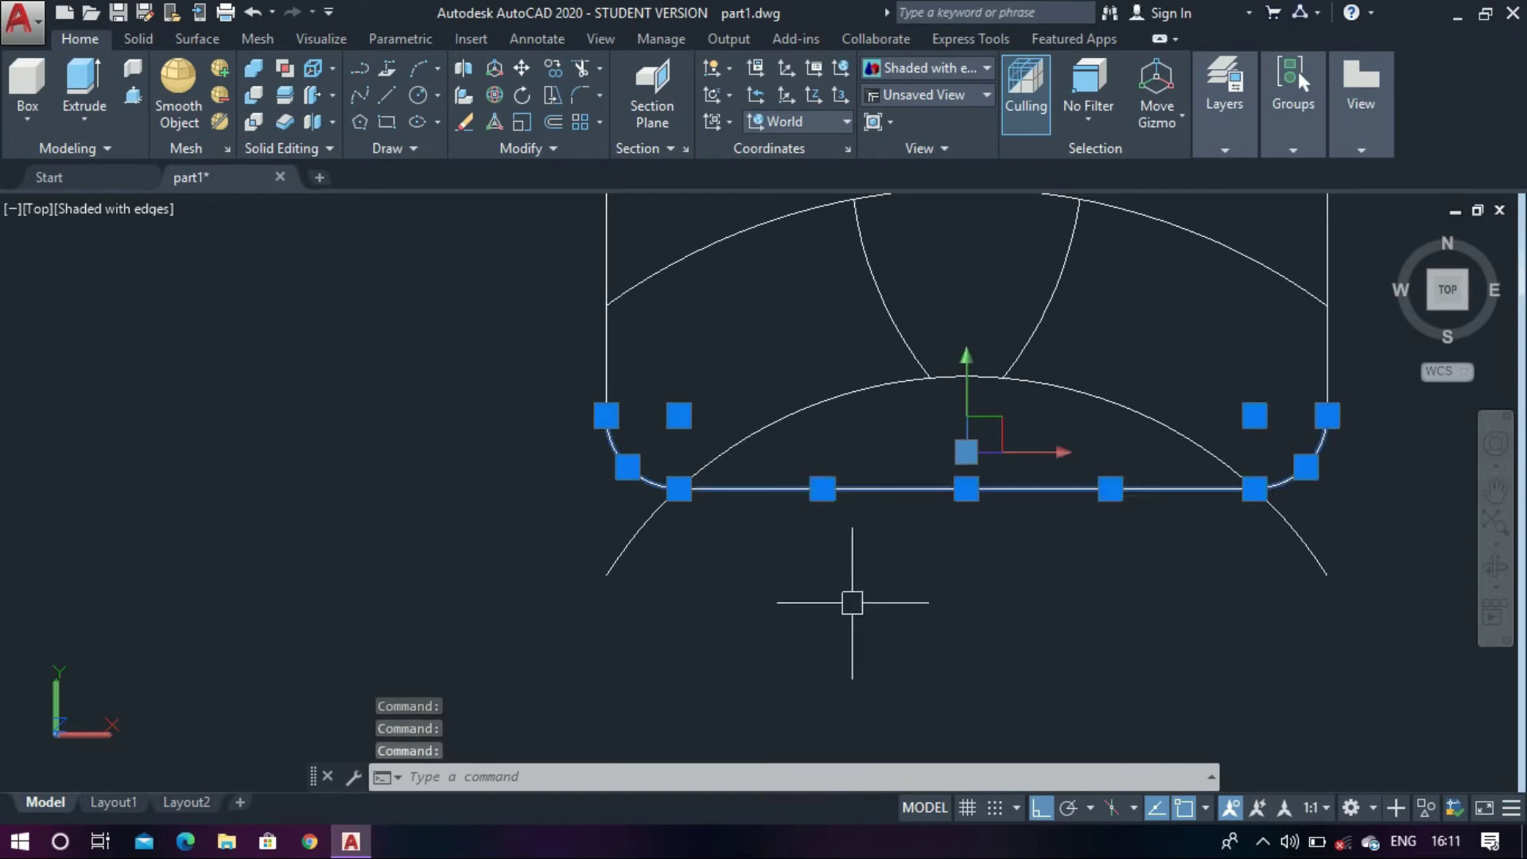
pyautogui.press('Delete')
# Trim the profile's two vertical sides below their ends on the upper large-radius arc
pyautogui.write('tr')
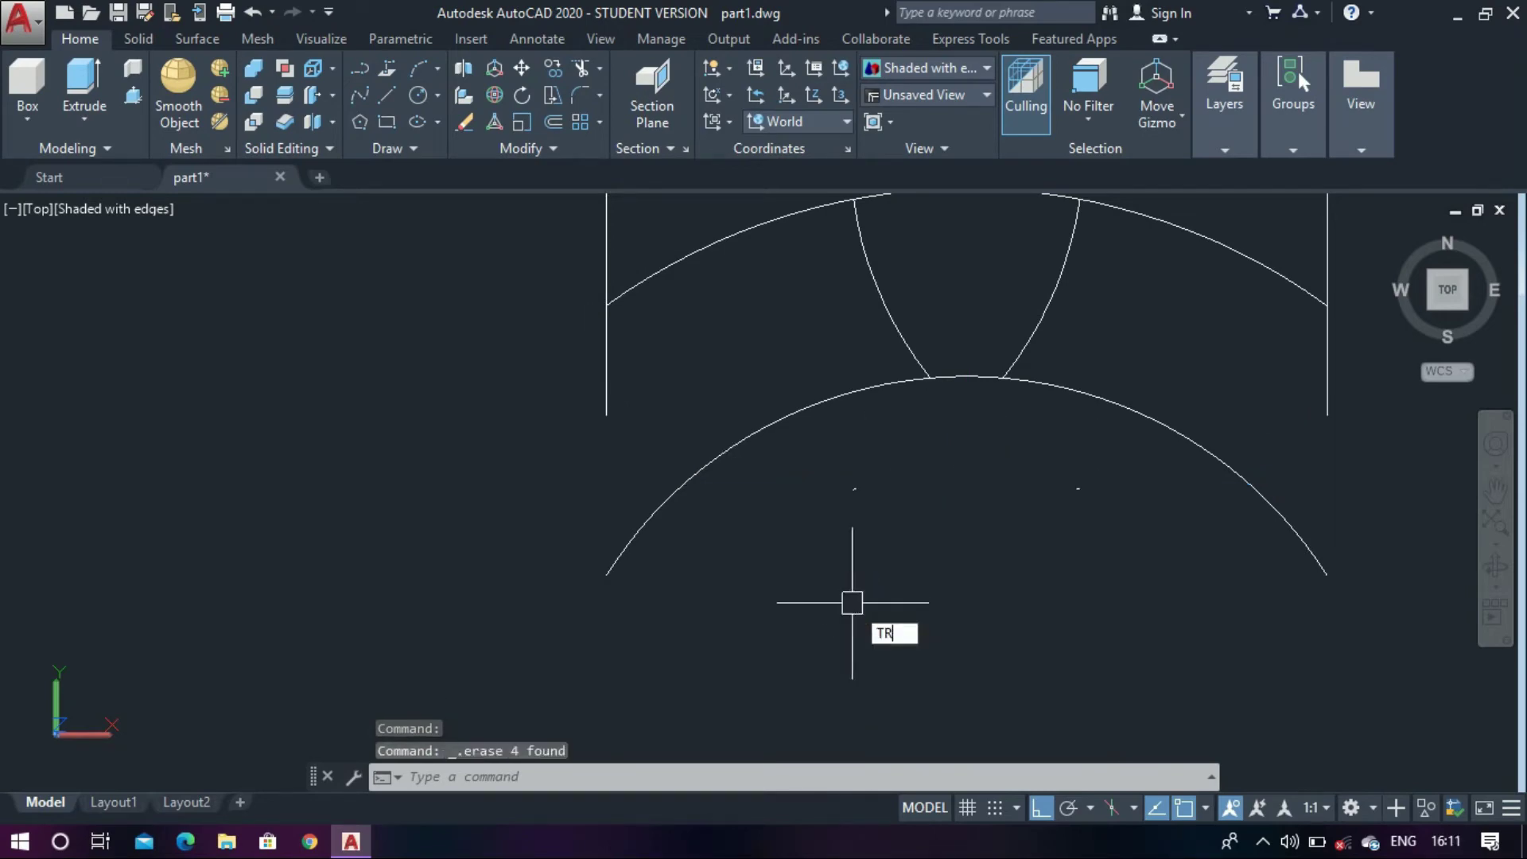
pyautogui.press('Return')
pyautogui.press('Return')
pyautogui.click(606, 382)
pyautogui.scroll(-4, 609, 382)
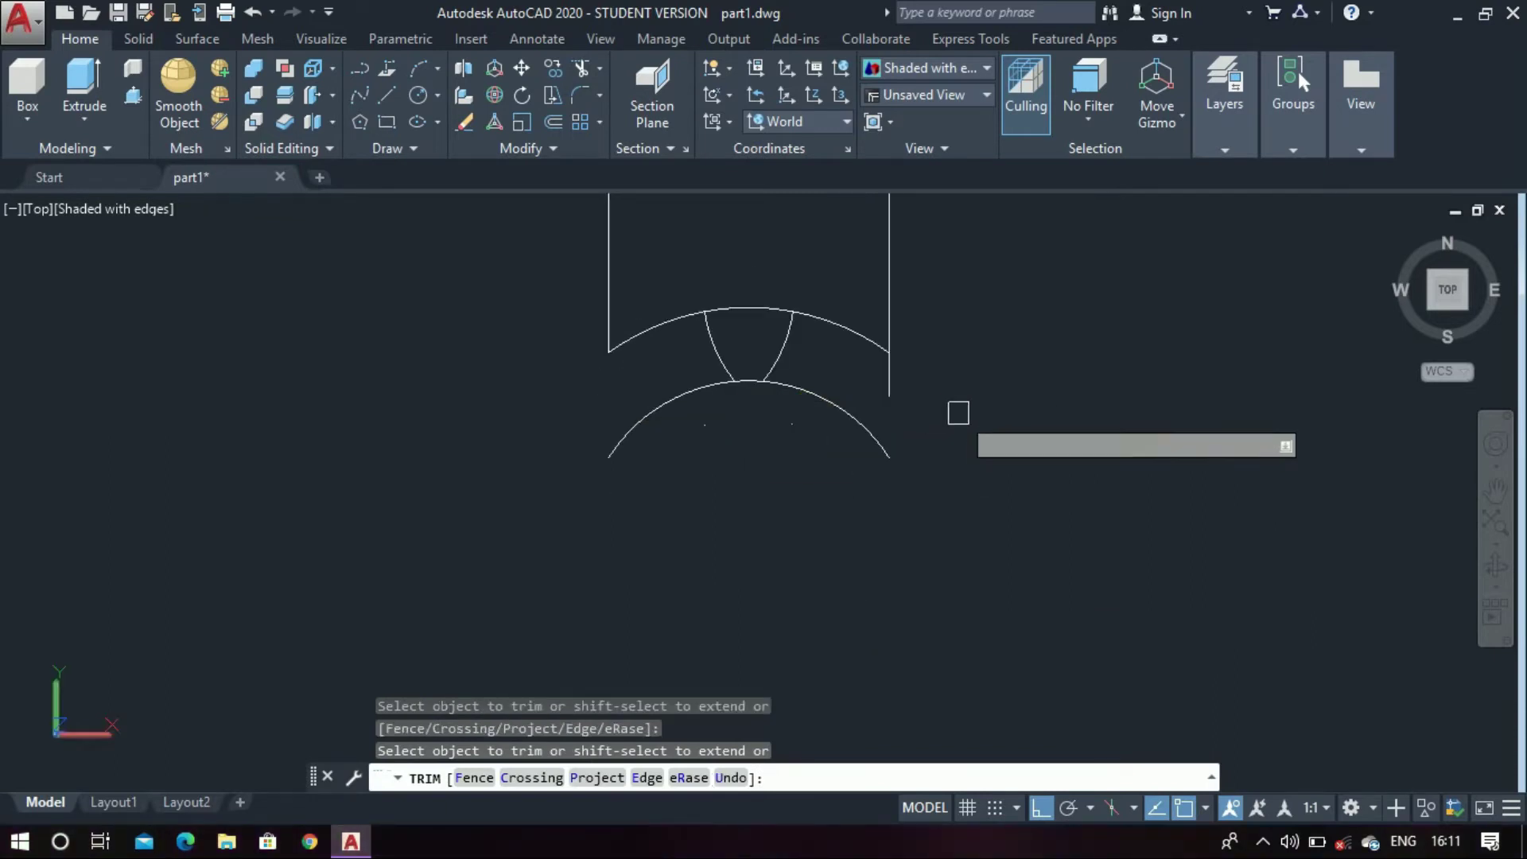
pyautogui.click(889, 380)
pyautogui.press('Escape')
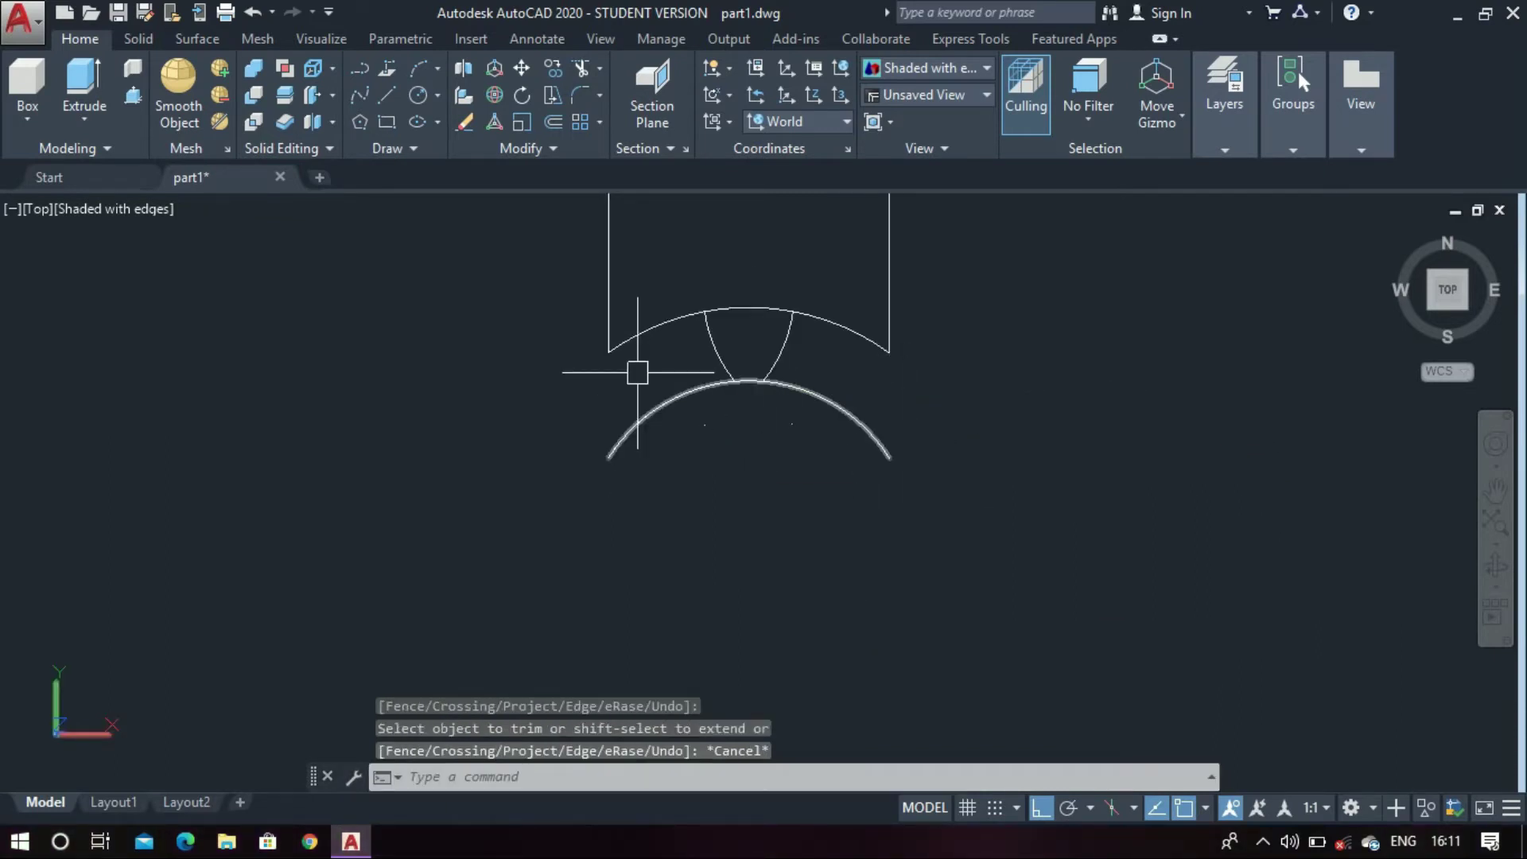
# Erase the two short curved arcs joining the upper and lower arcs of the original profile
pyautogui.scroll(-2, 638, 356)
pyautogui.scroll(3, 757, 388)
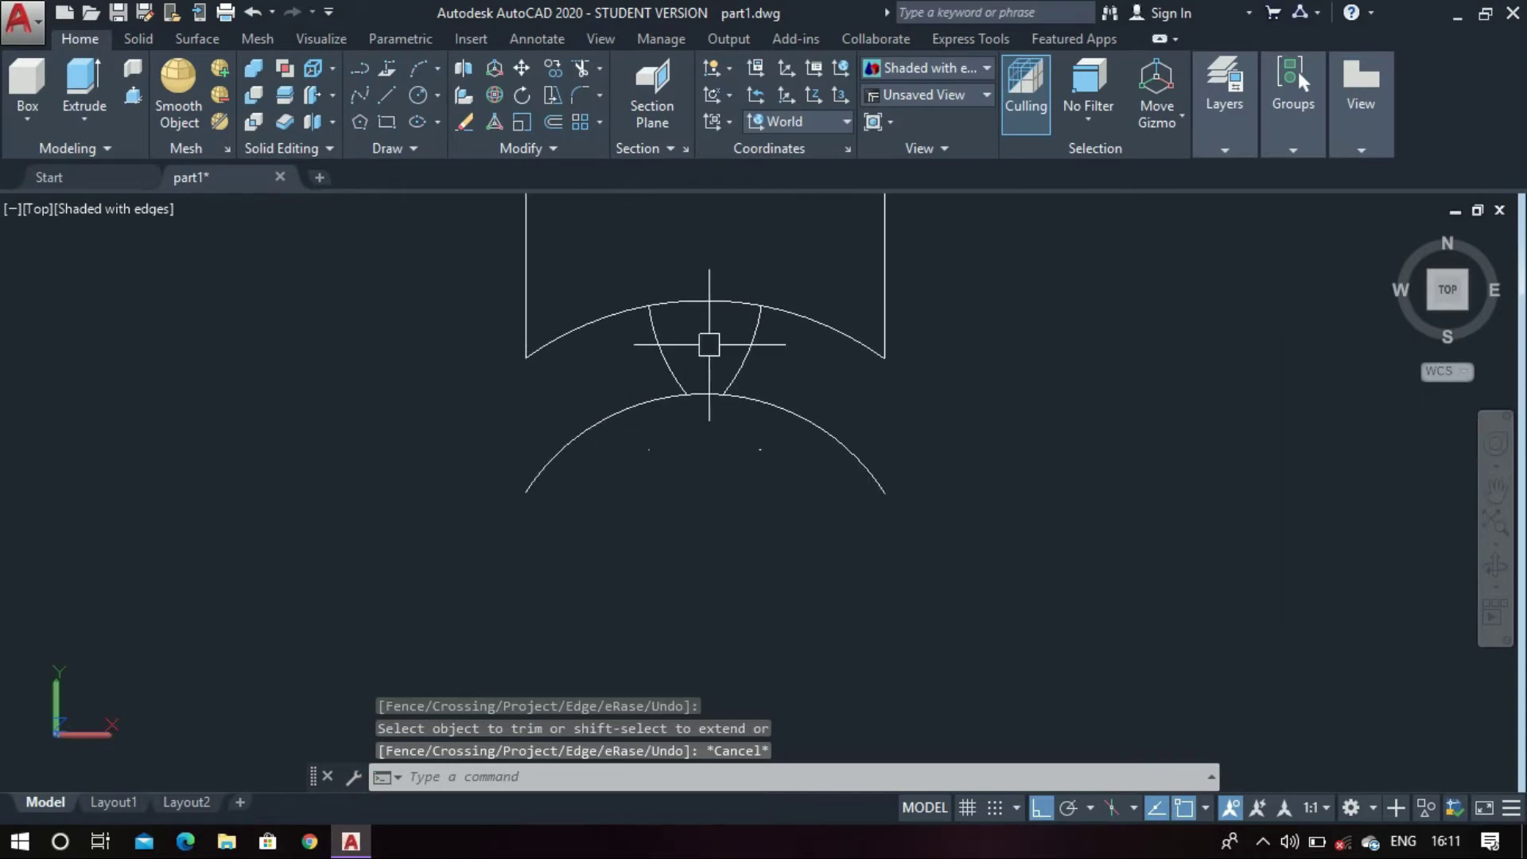
pyautogui.click(736, 365)
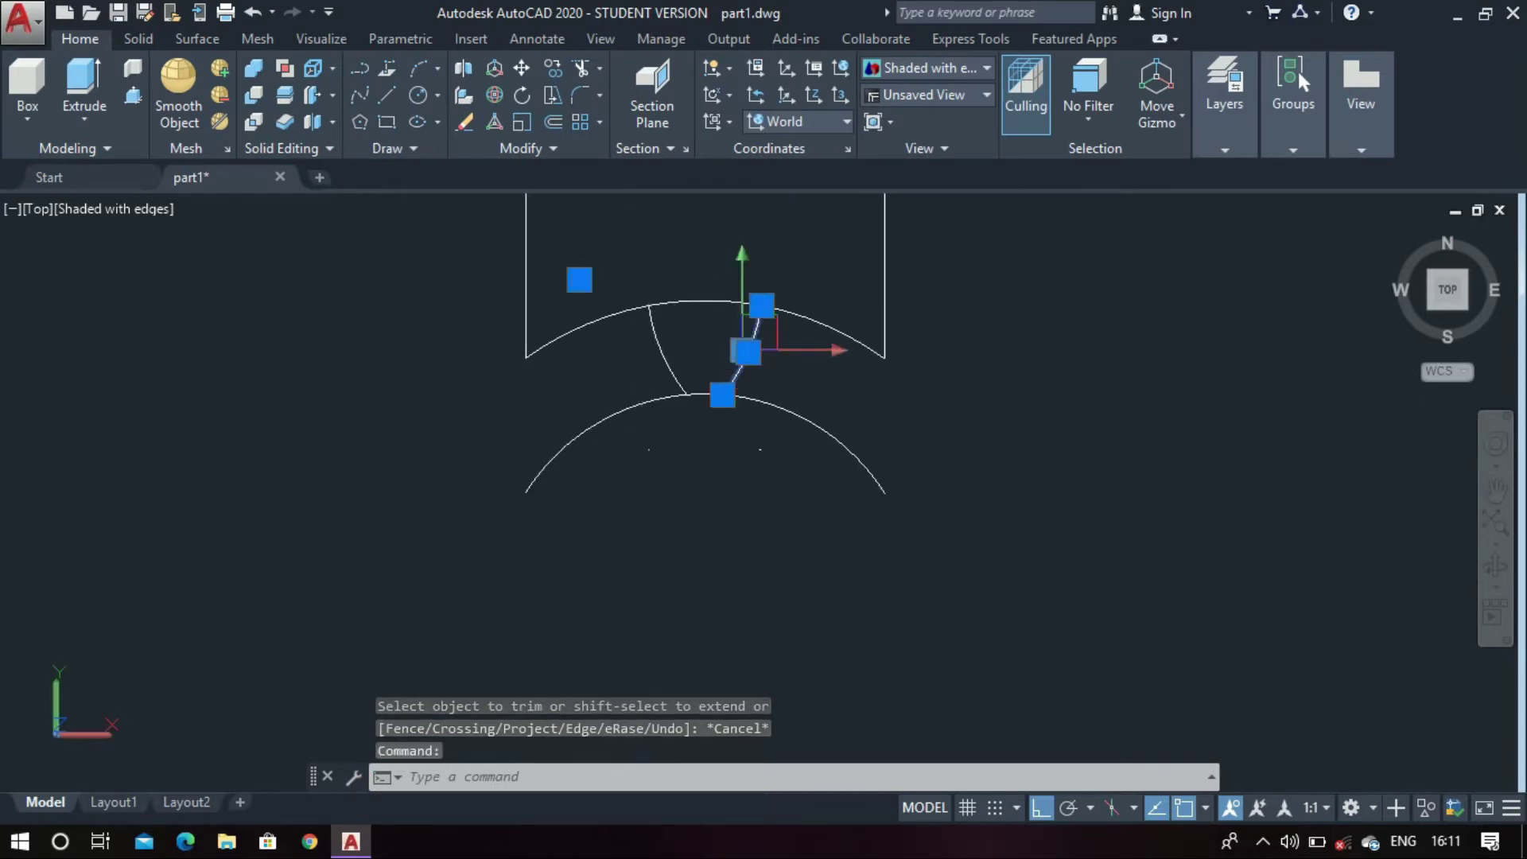
pyautogui.click(667, 366)
pyautogui.press('Delete')
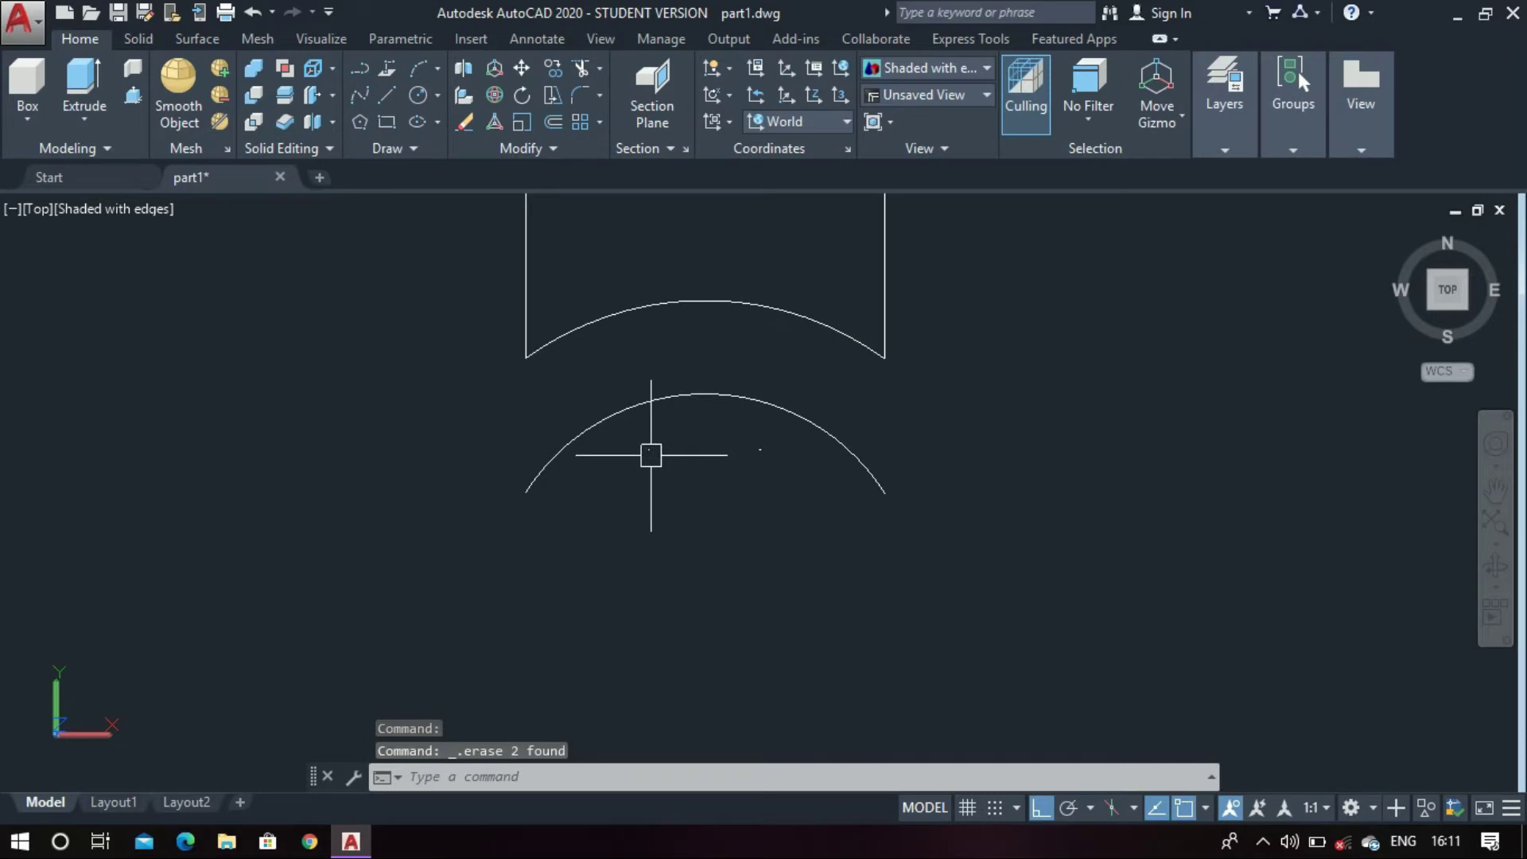
# Trim both circles of the separate copy outside the two mirrored arcs, leaving only the closed wedge outline
pyautogui.scroll(-4, 617, 427)
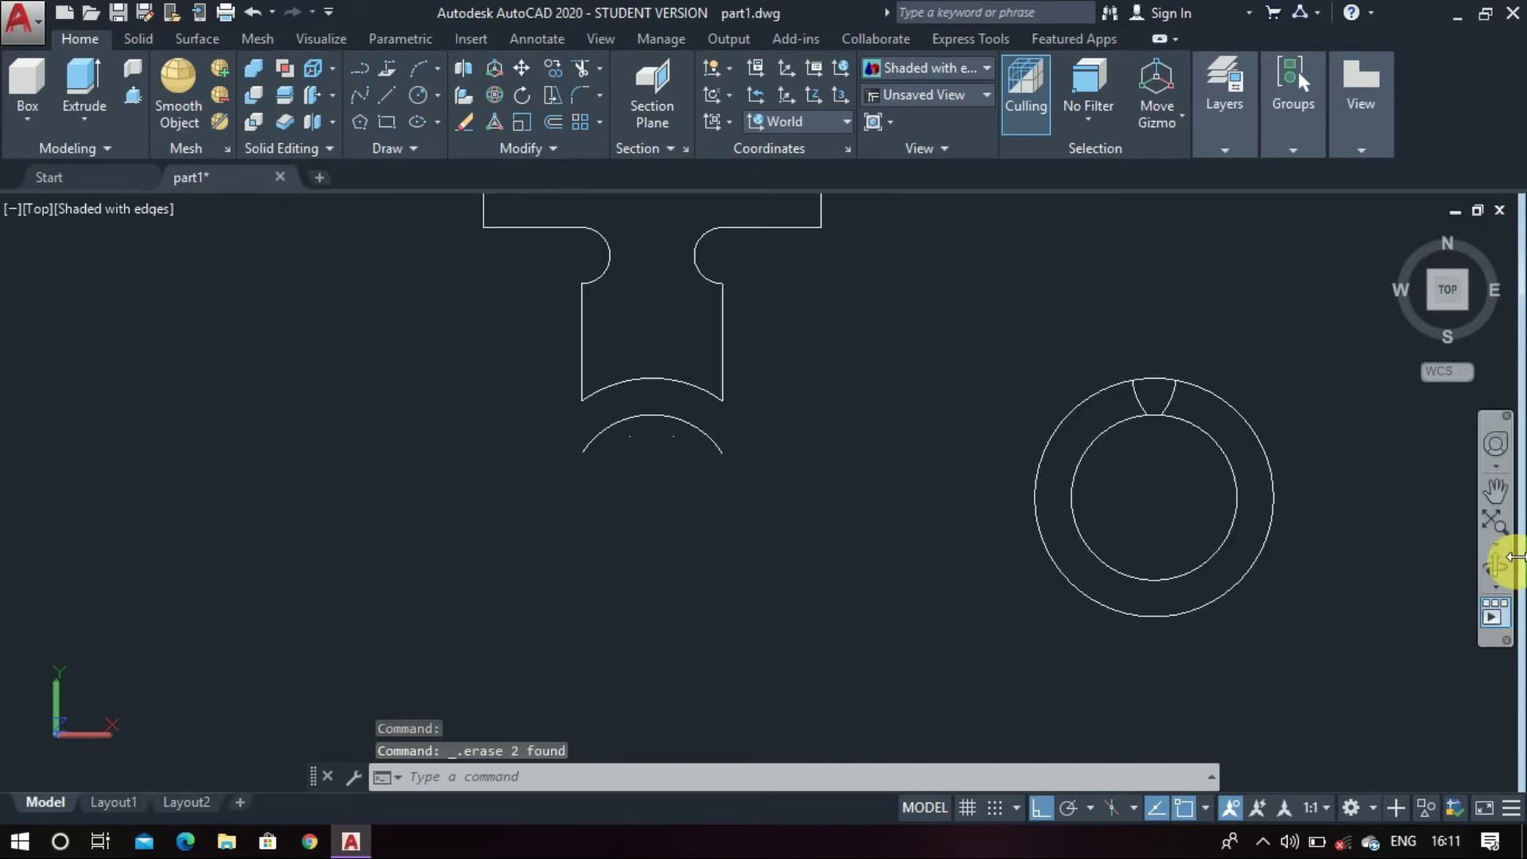
pyautogui.scroll(2, 1320, 454)
pyautogui.write('tr')
pyautogui.press('Return')
pyautogui.press('Return')
pyautogui.click(1254, 485)
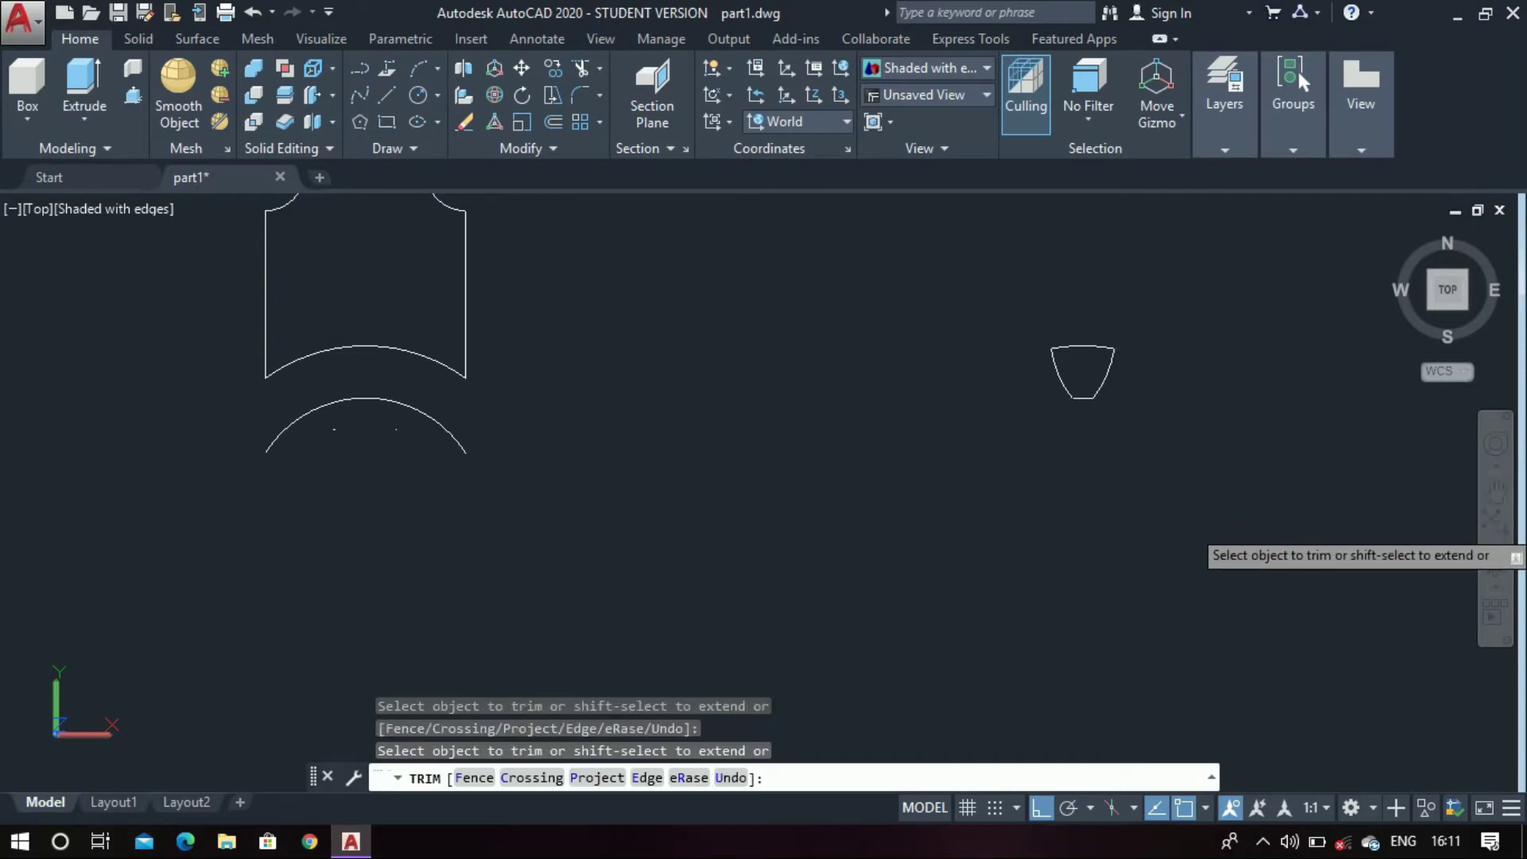
pyautogui.press('Escape')
pyautogui.write('m')
pyautogui.press('Return')
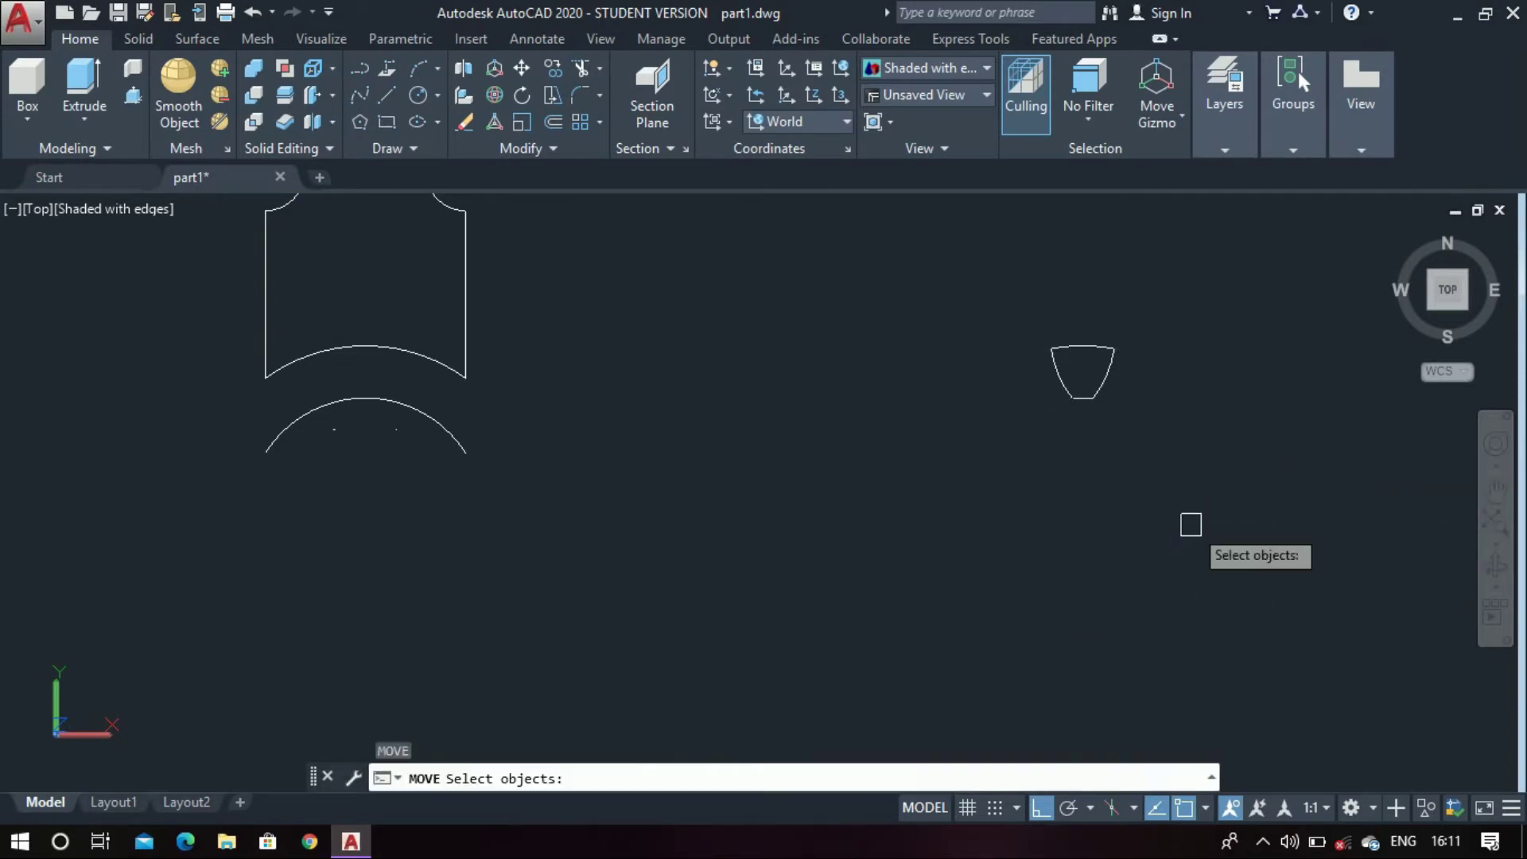
pyautogui.press('Escape')
# Join the four edges of the separate wedge outline into one polyline
pyautogui.write('j')
pyautogui.press('Return')
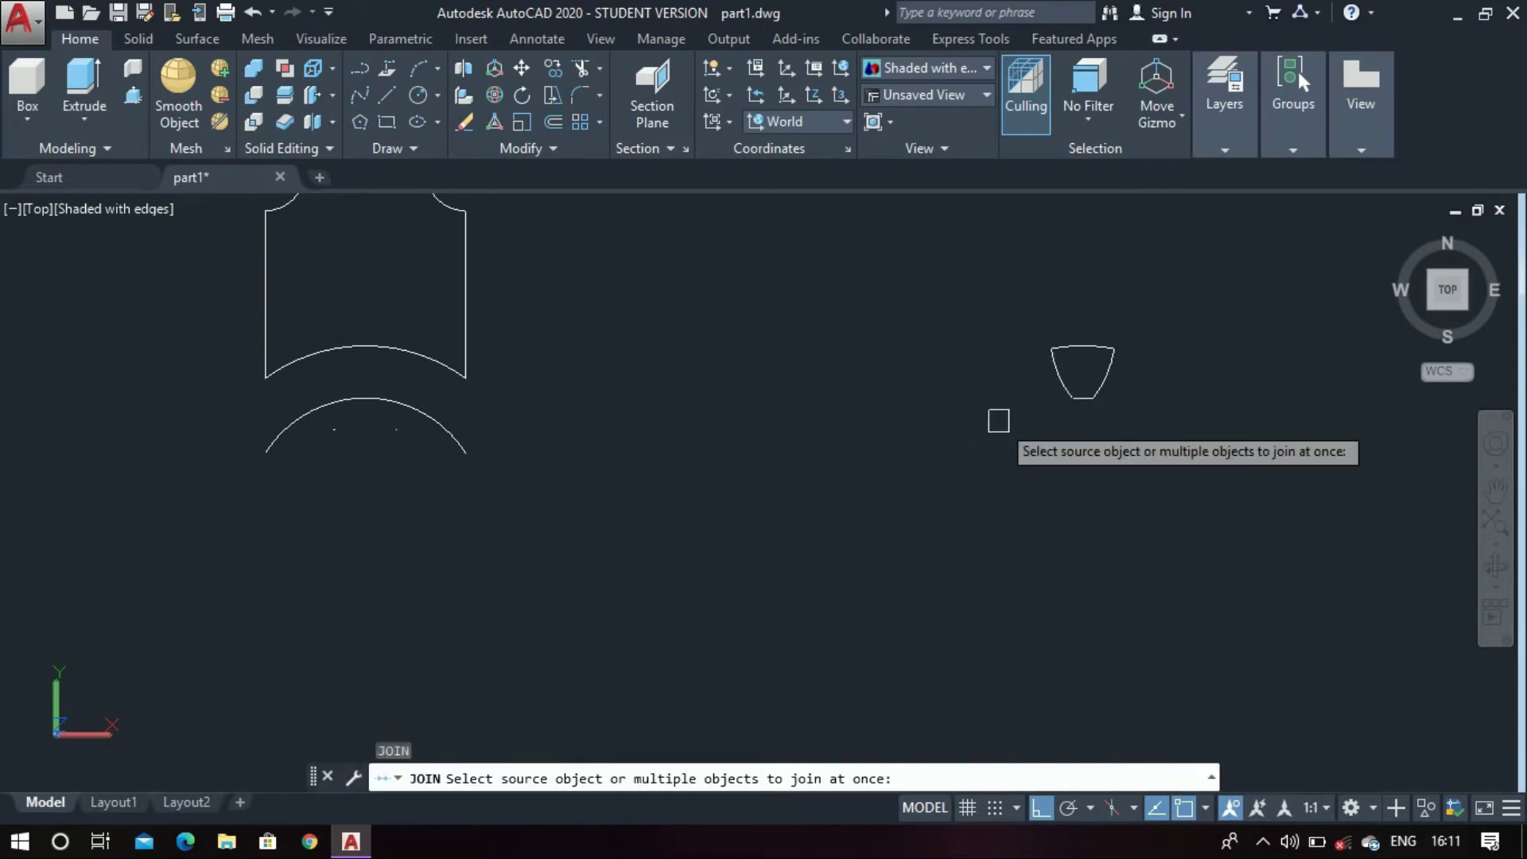
pyautogui.click(1004, 306)
pyautogui.press('Return')
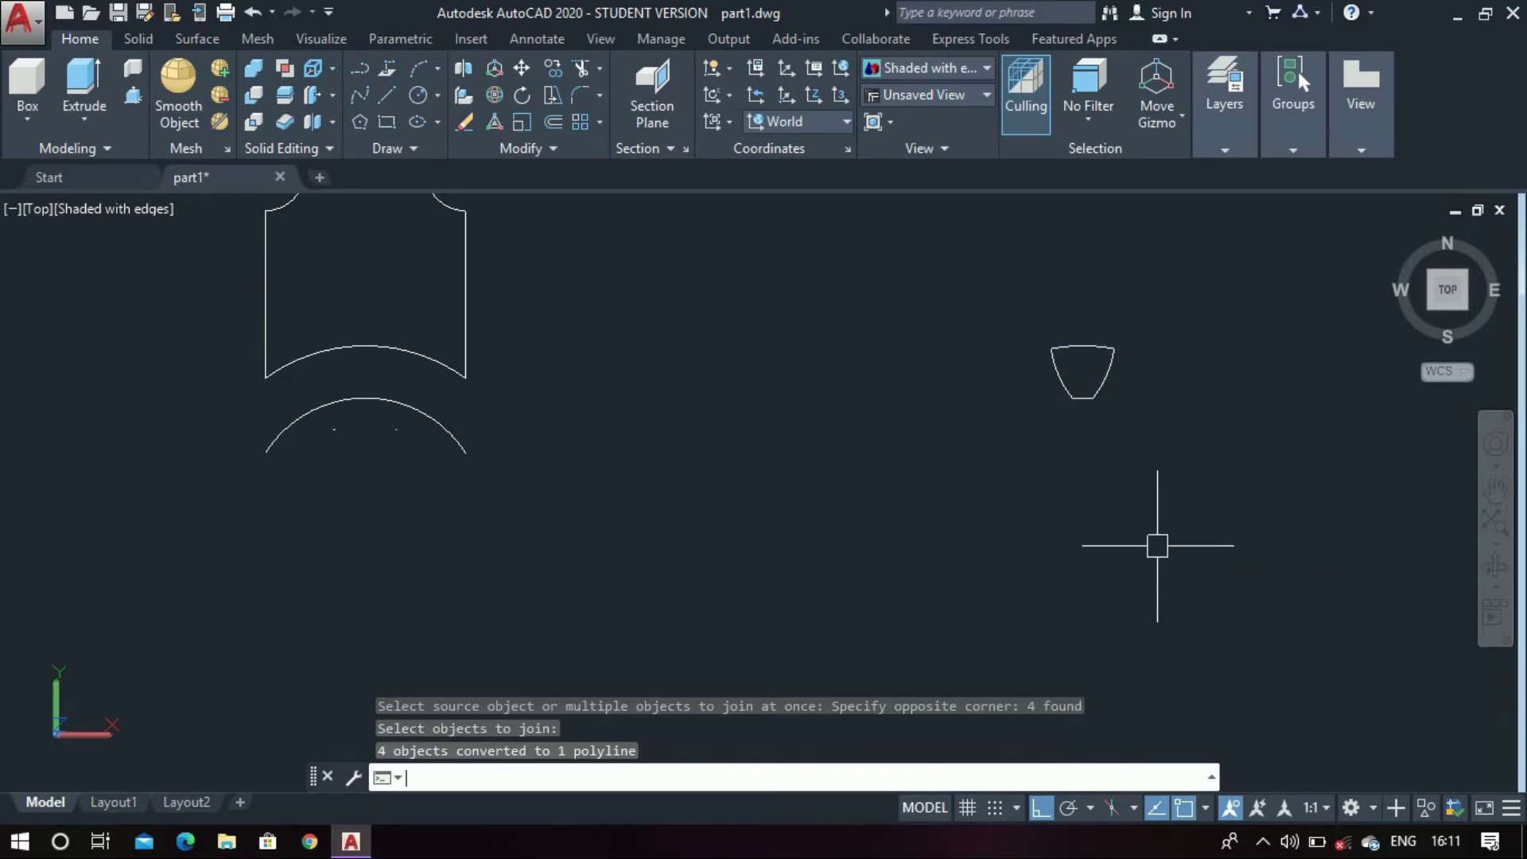
# Move the wedge outline by its top arc's midpoint onto the midpoint of the T-profile's lower arc
pyautogui.write('m')
pyautogui.press('Return')
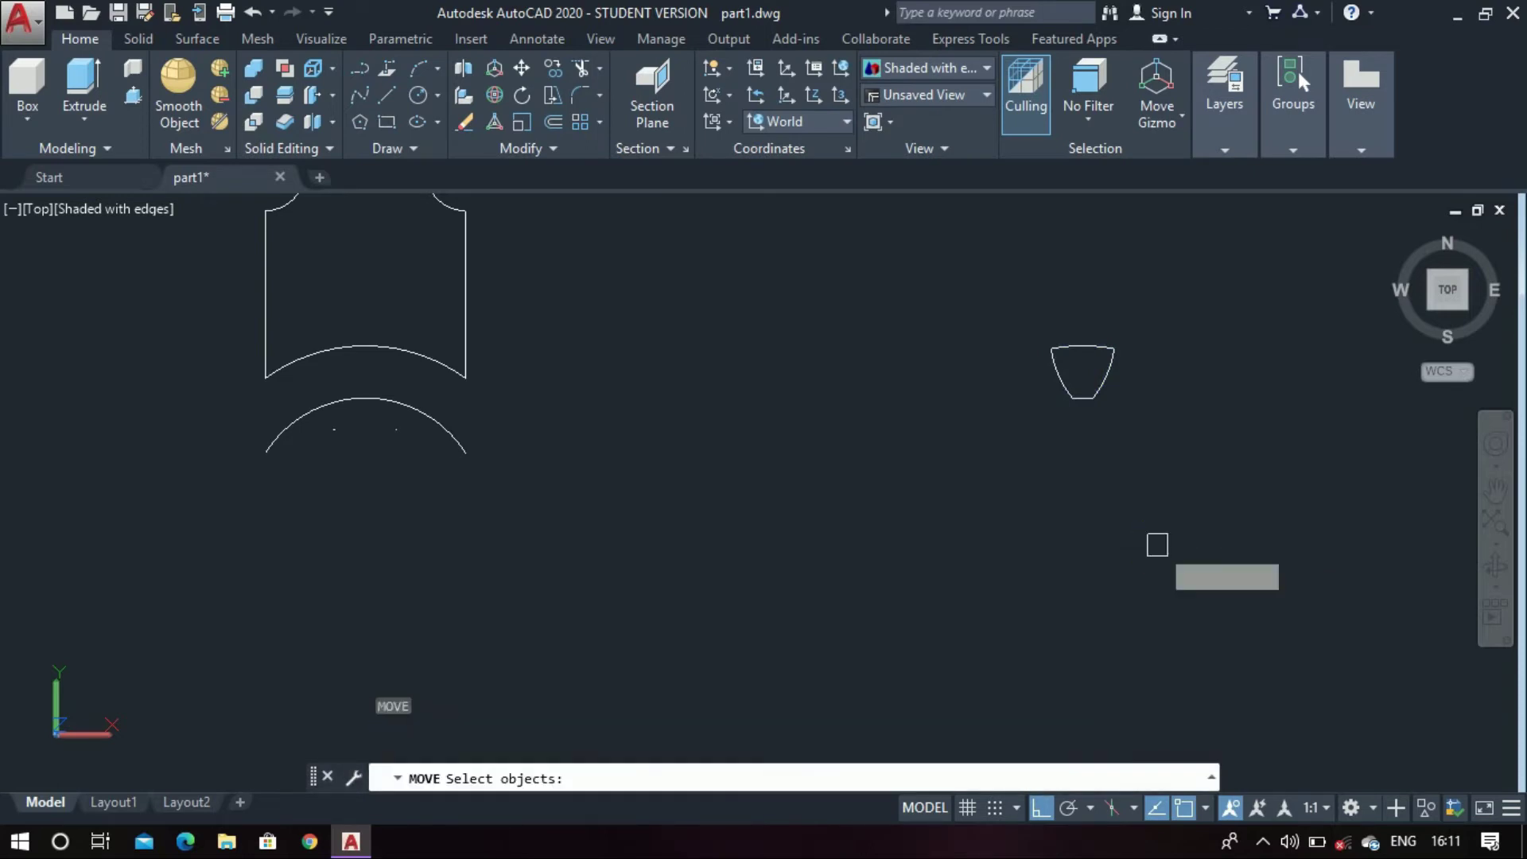
pyautogui.click(1081, 350)
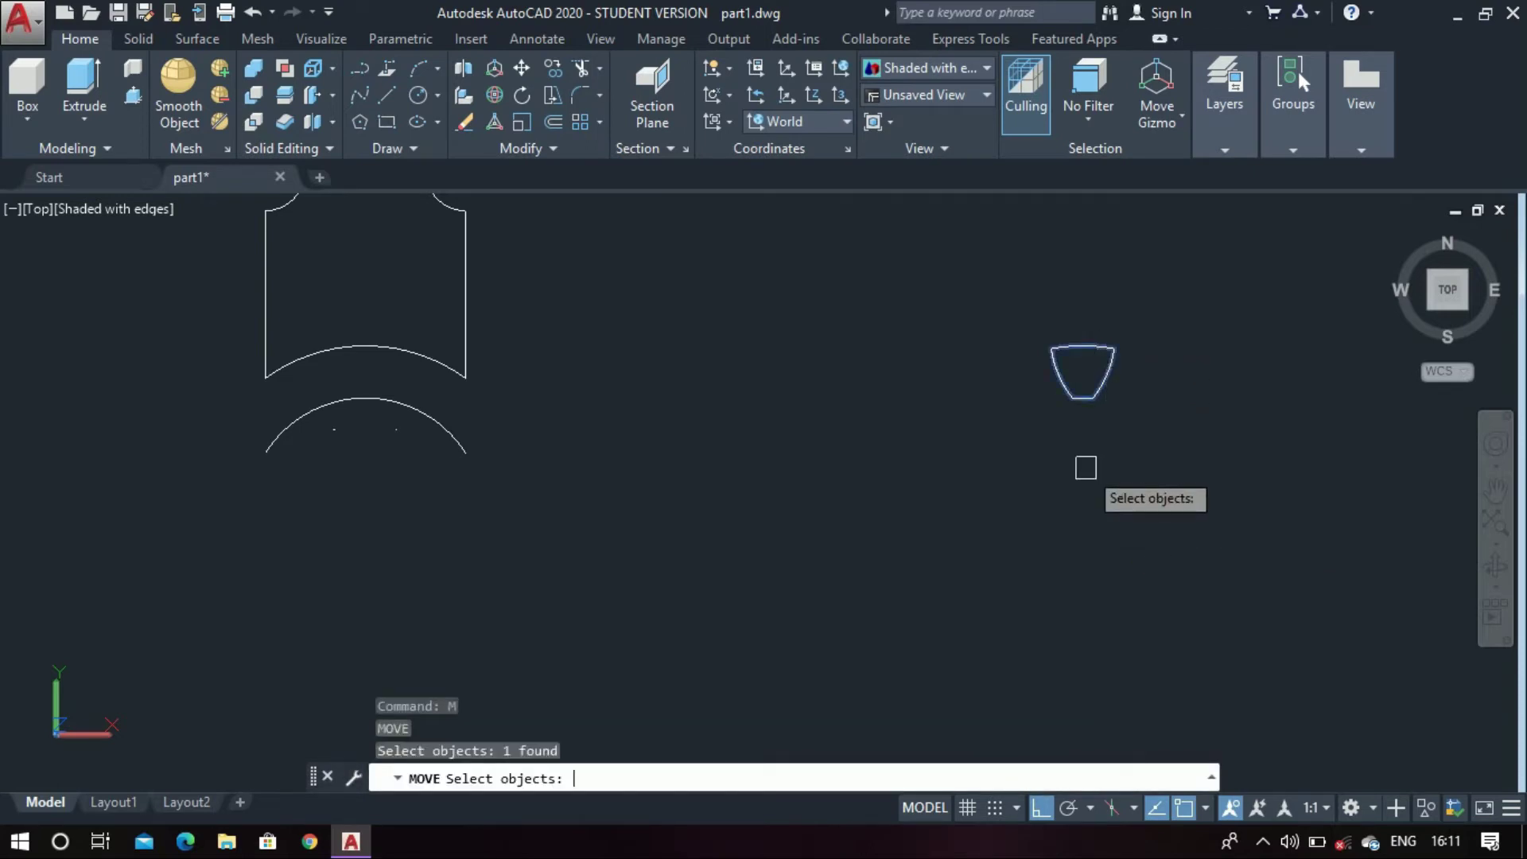
pyautogui.press('Return')
pyautogui.click(1082, 368)
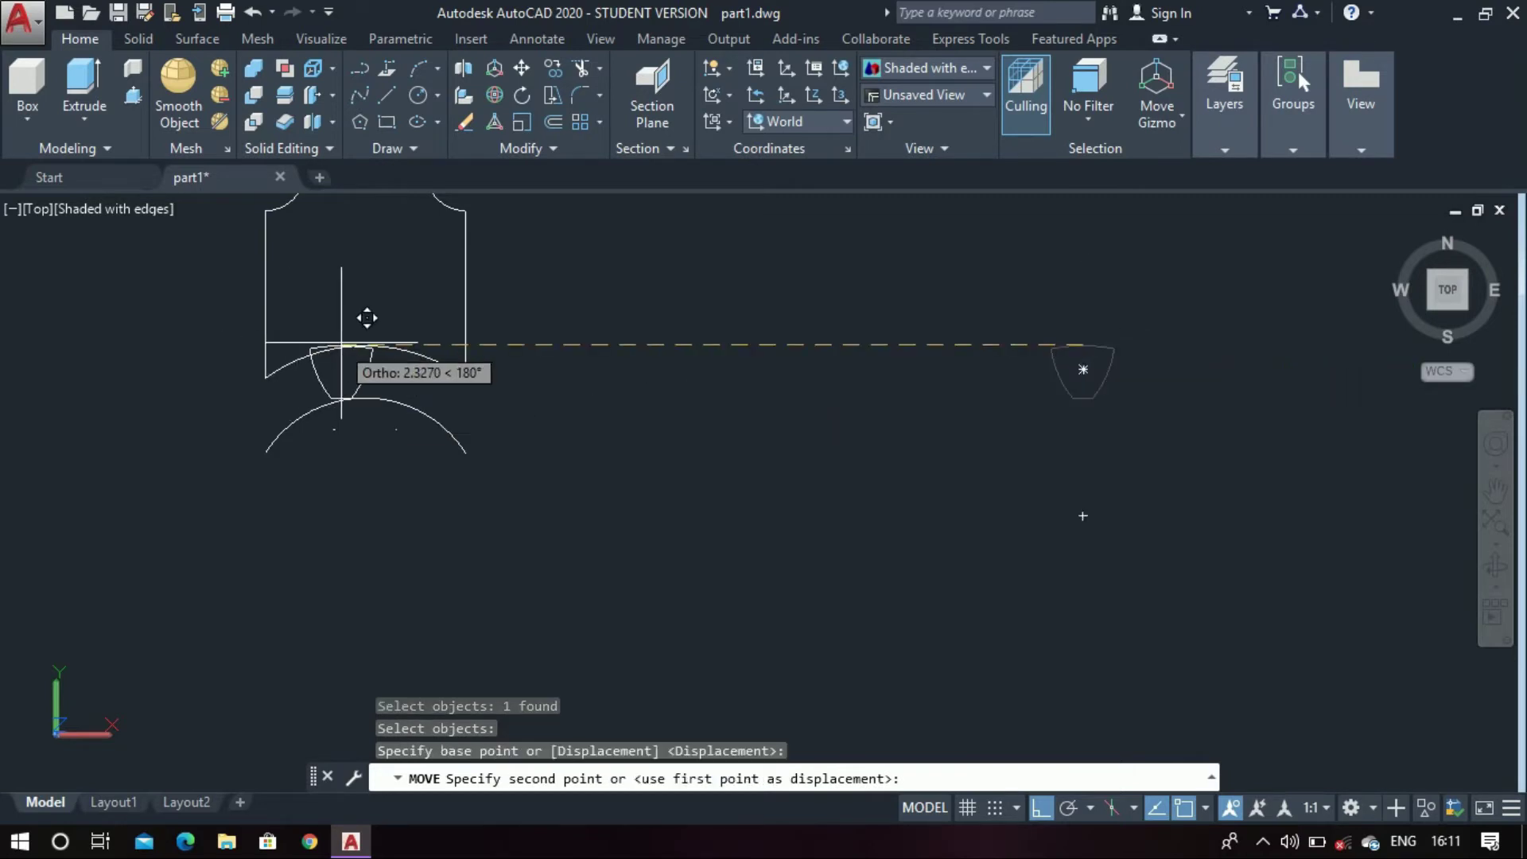
pyautogui.click(365, 344)
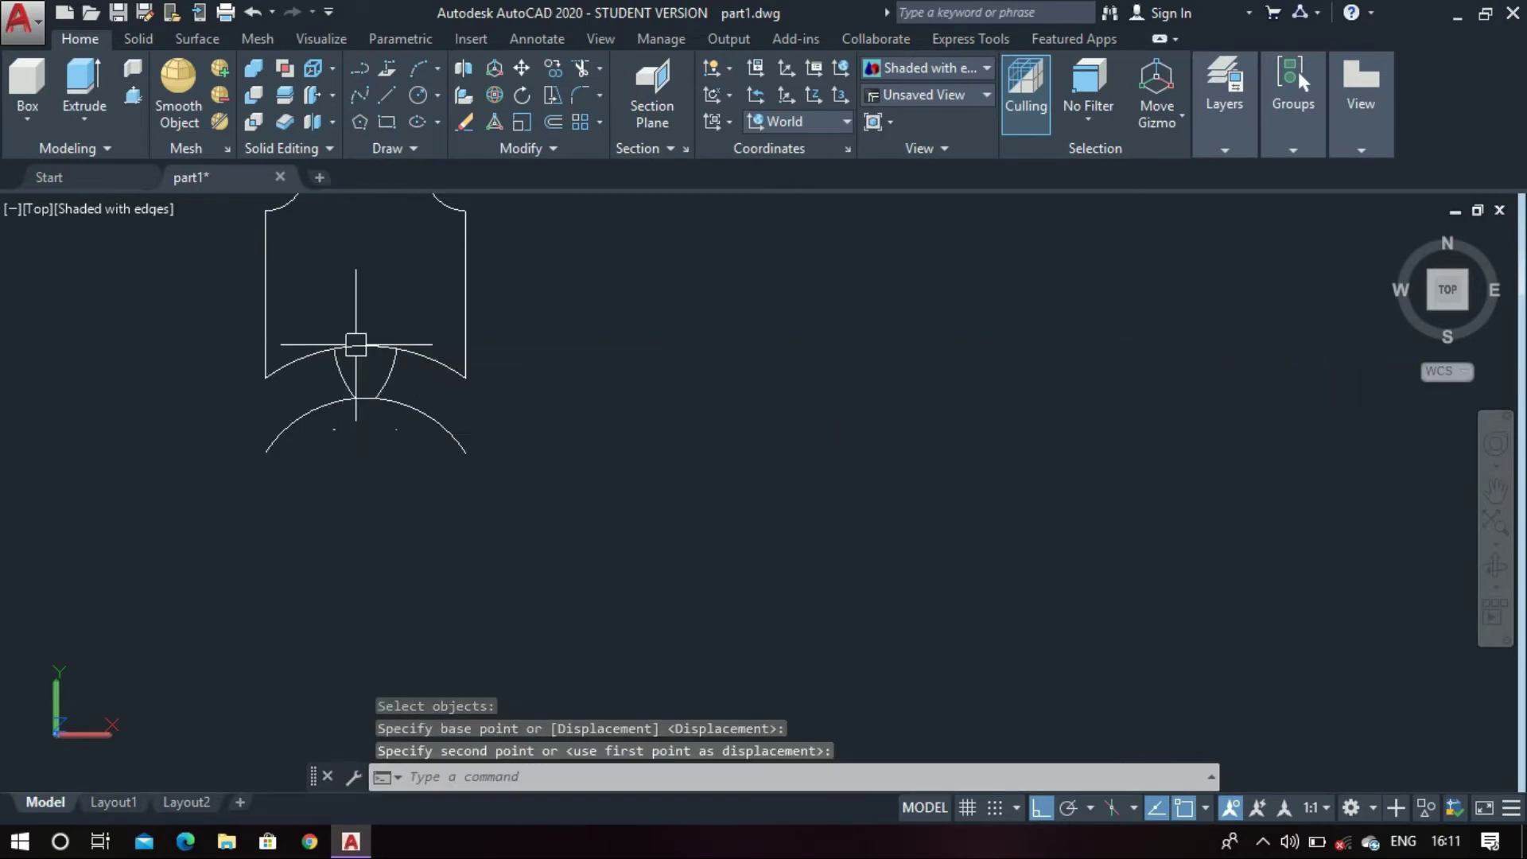
# Join all lines and arcs of the T-shaped profile, including its arc-shaped lower edge, into one closed polyline
pyautogui.scroll(-2, 755, 507)
pyautogui.scroll(-2, 419, 411)
pyautogui.scroll(2, 317, 279)
pyautogui.write('join')
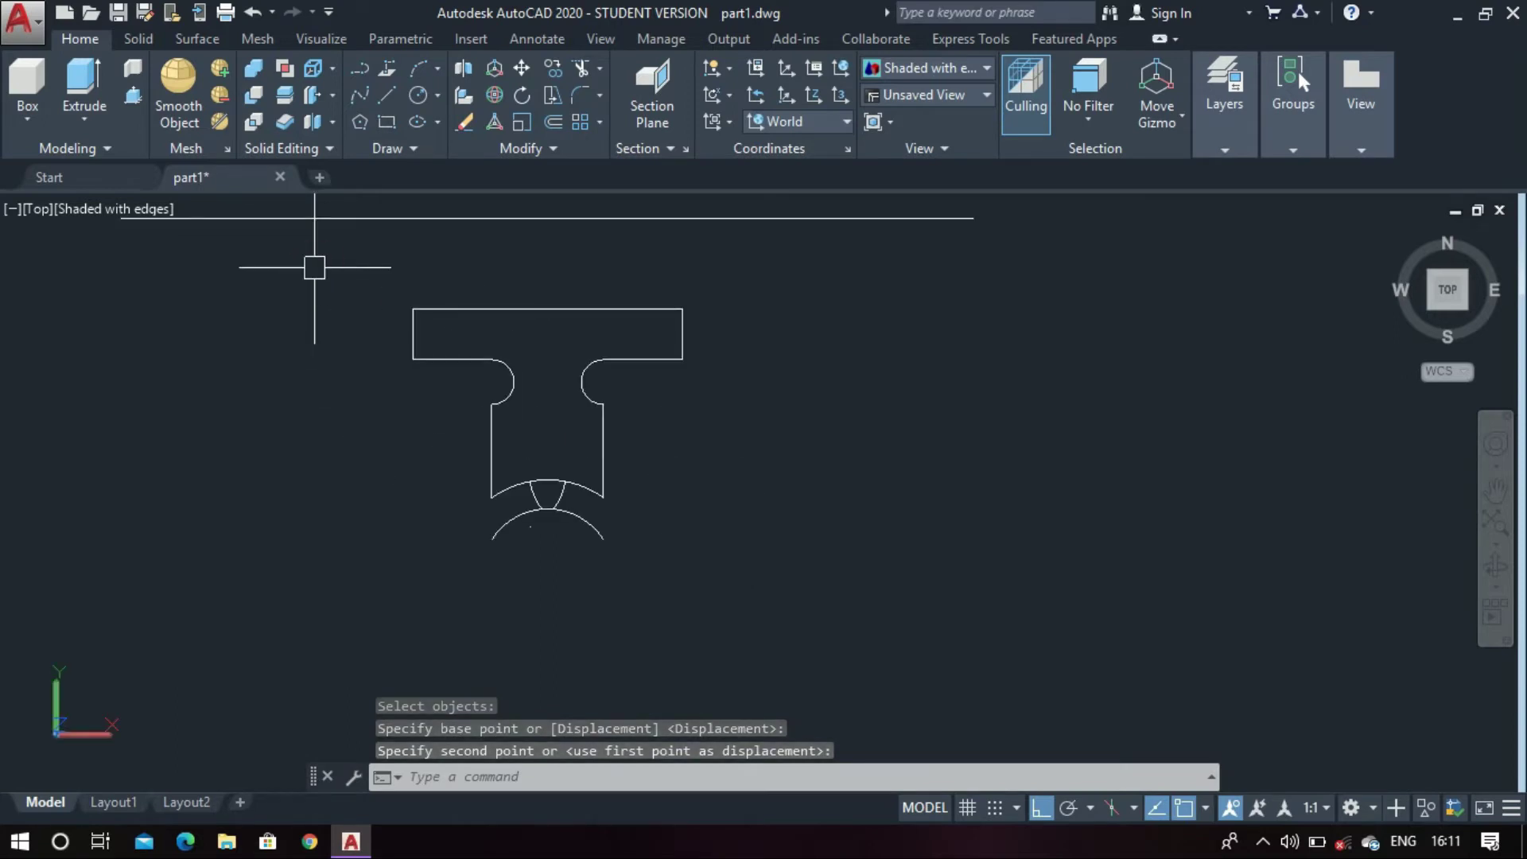
pyautogui.press('Return')
pyautogui.click(477, 309)
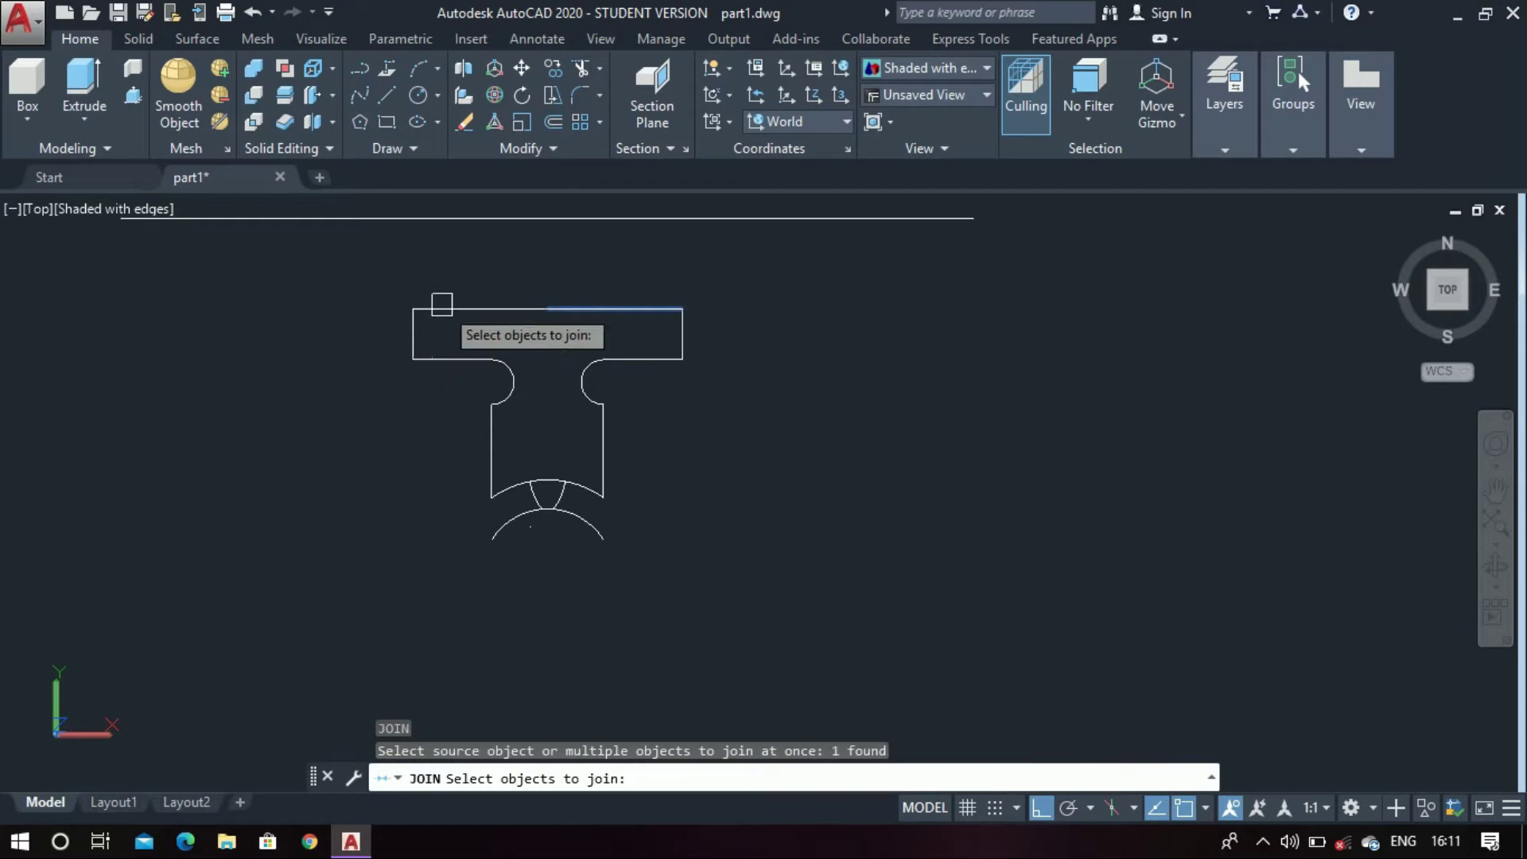
pyautogui.click(414, 329)
pyautogui.click(446, 358)
pyautogui.click(503, 382)
pyautogui.click(507, 401)
pyautogui.click(491, 465)
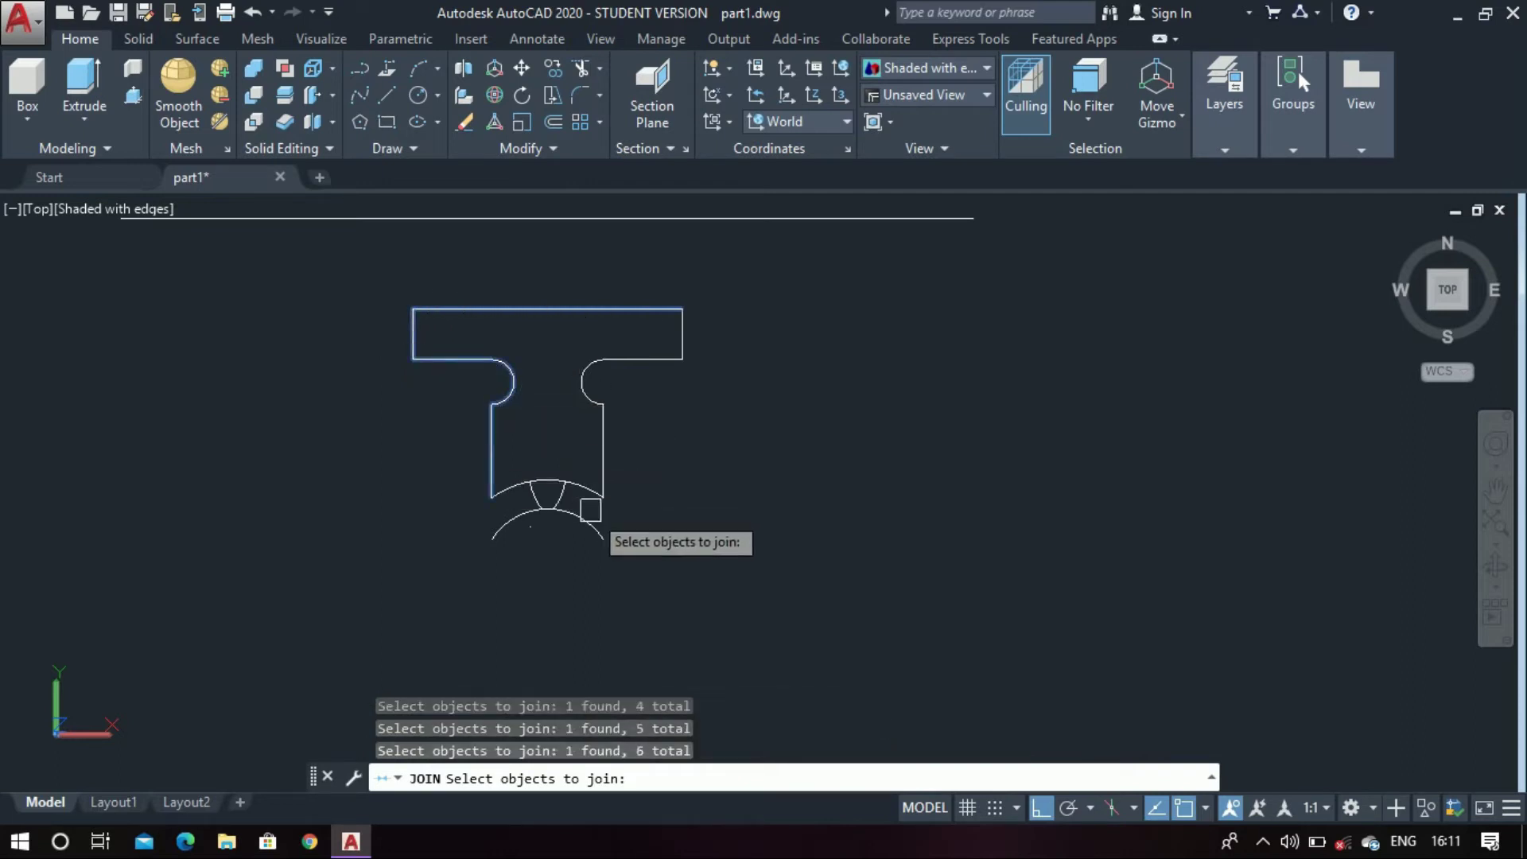
pyautogui.click(576, 486)
pyautogui.click(598, 404)
pyautogui.click(581, 381)
pyautogui.click(637, 360)
pyautogui.click(682, 333)
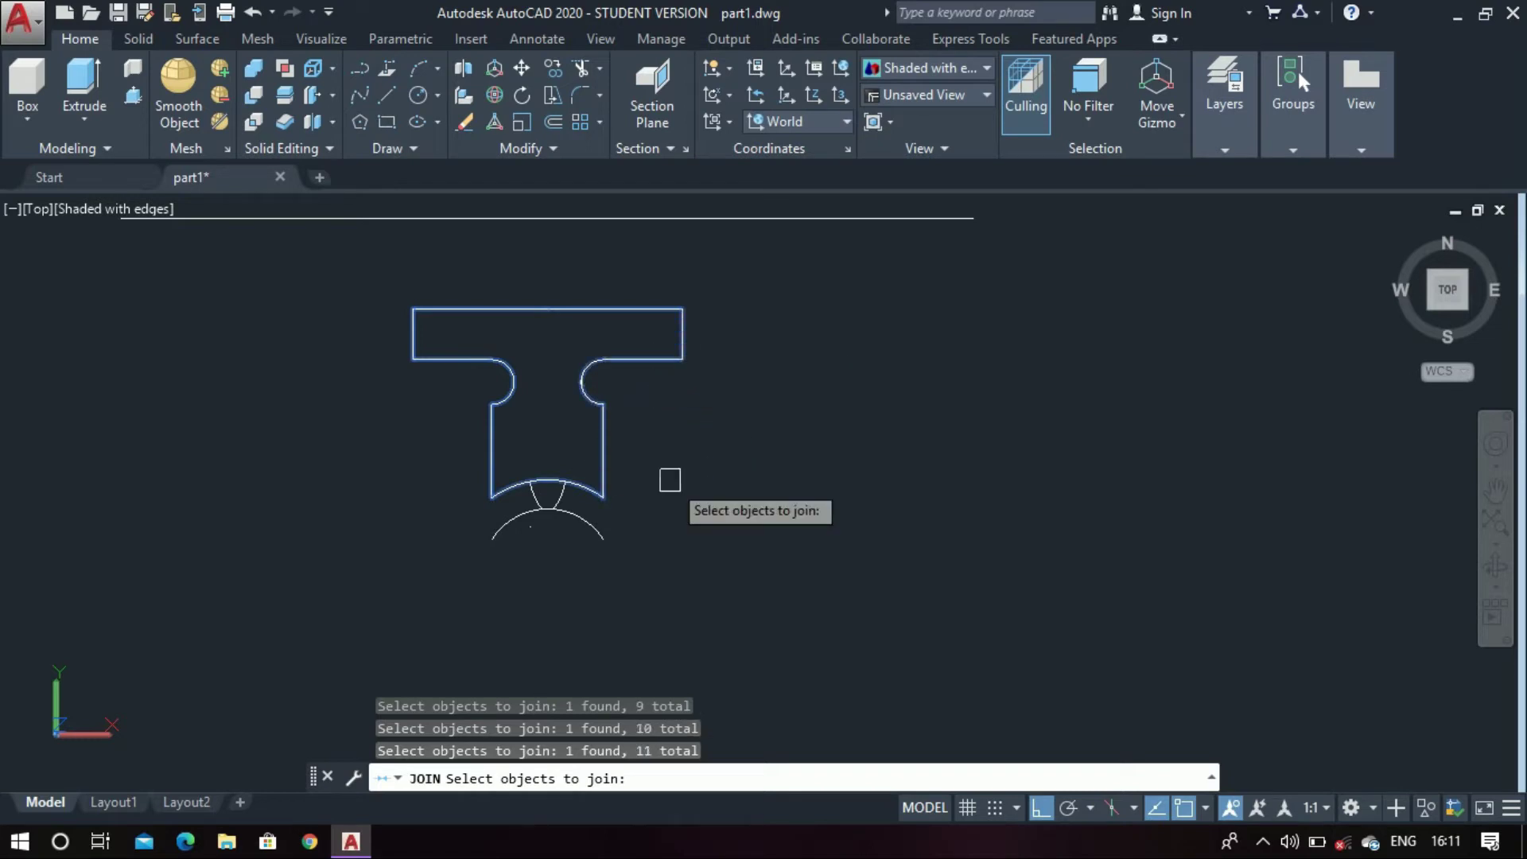
pyautogui.press('Return')
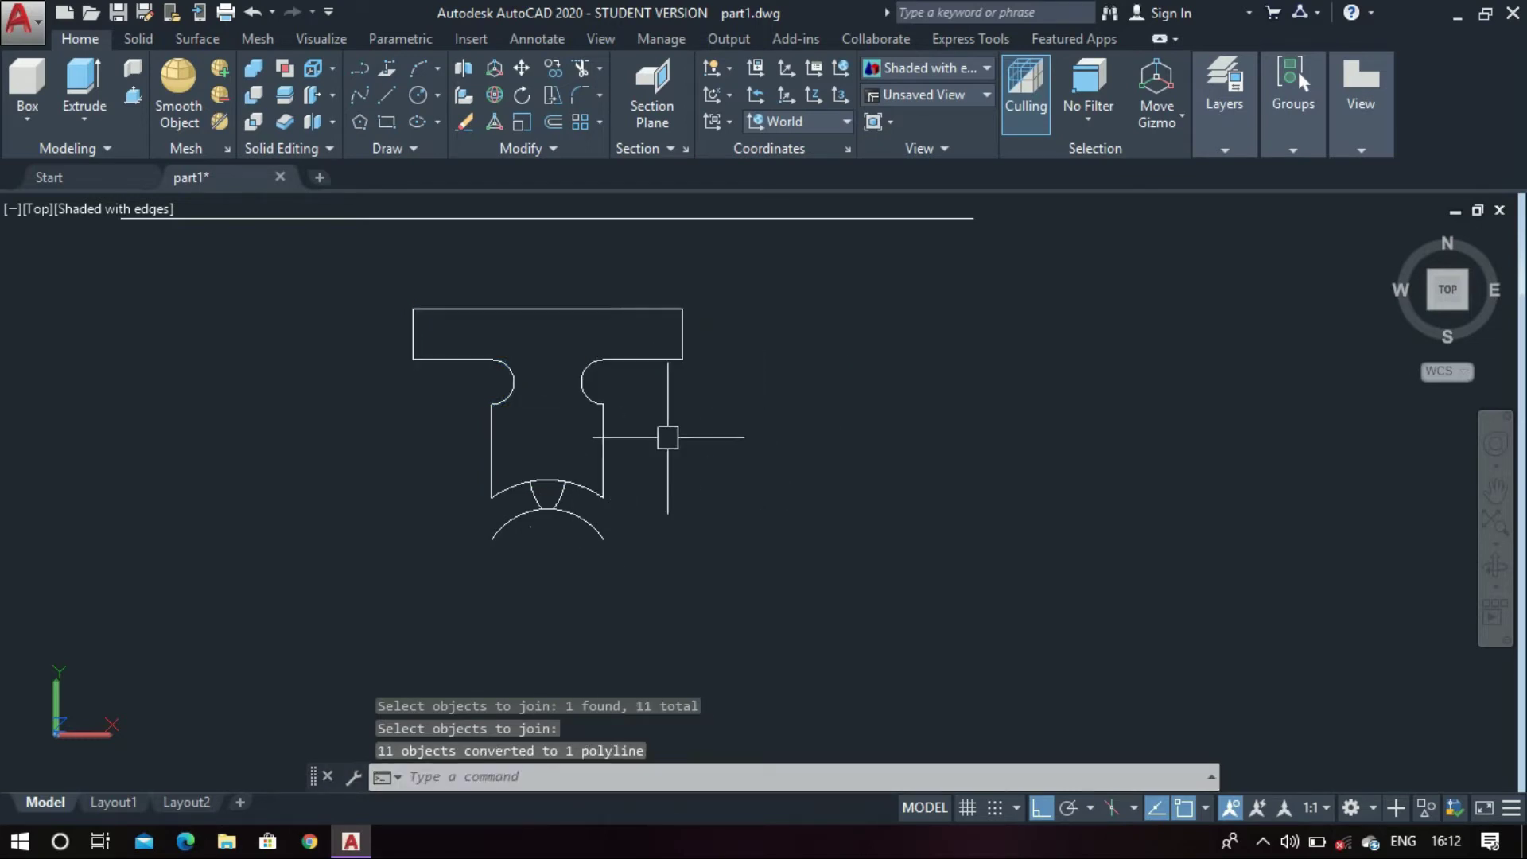
# Switch to the home 3D view with parallel projection
pyautogui.click(1396, 236)
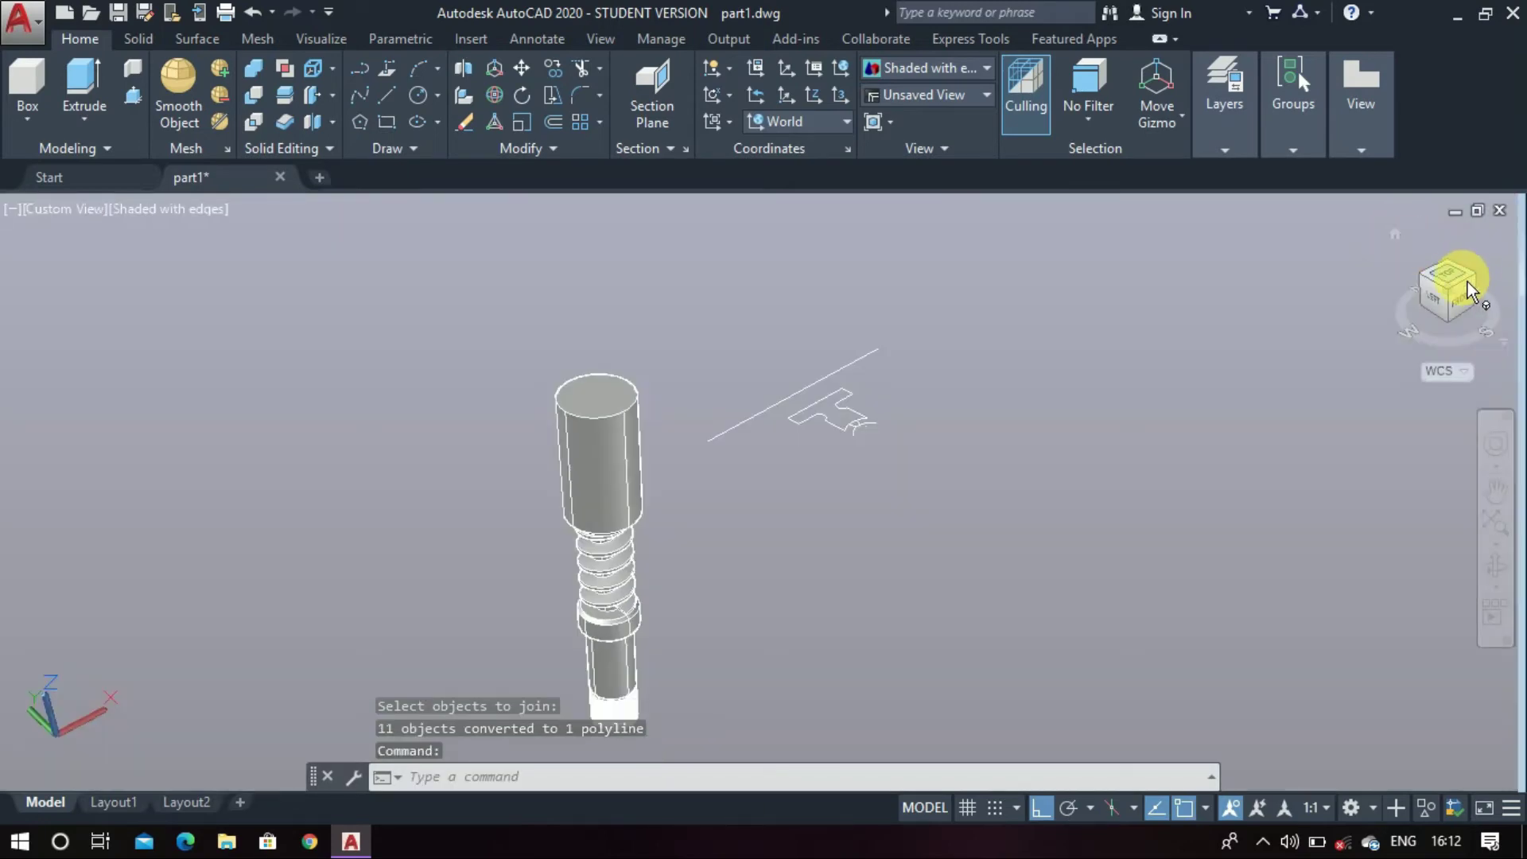
pyautogui.rightClick(1466, 286)
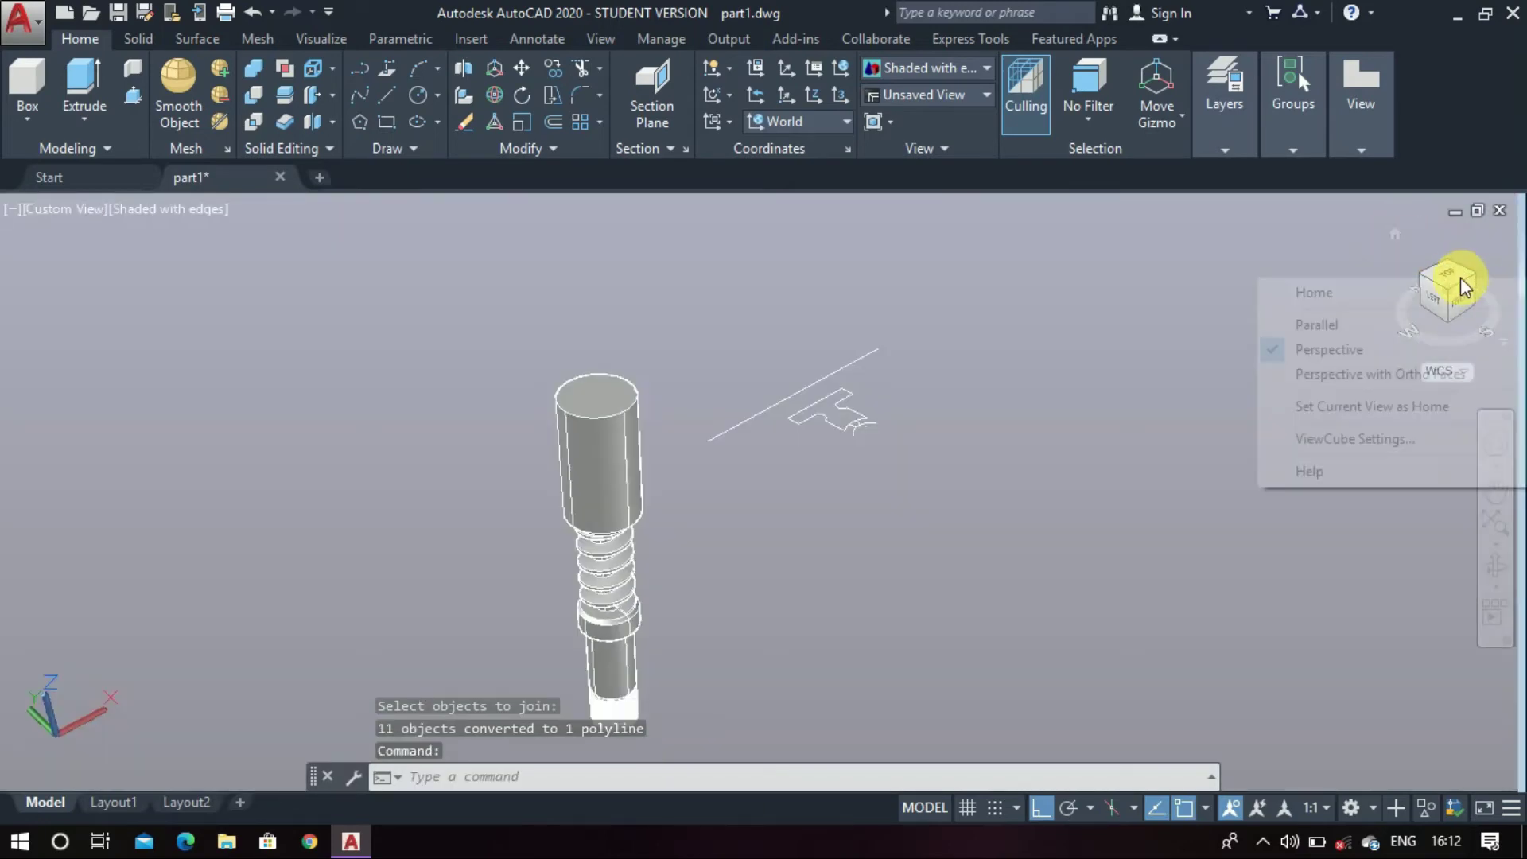
pyautogui.click(1430, 326)
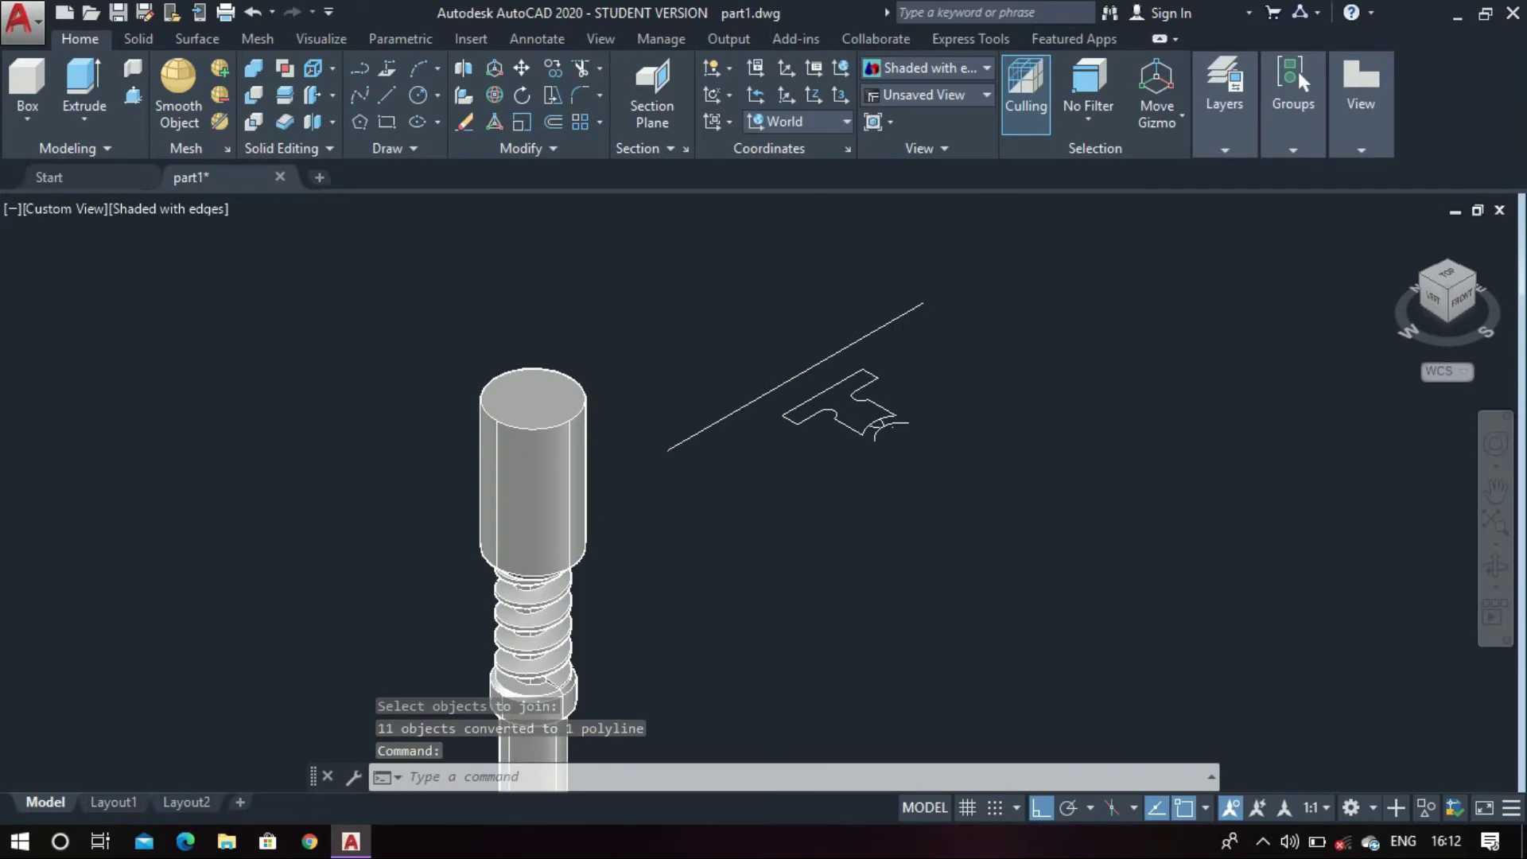
# Rotate the wedge outline 90 degrees in 3D about the Y axis through the midpoint of its top arc
pyautogui.scroll(3, 1029, 341)
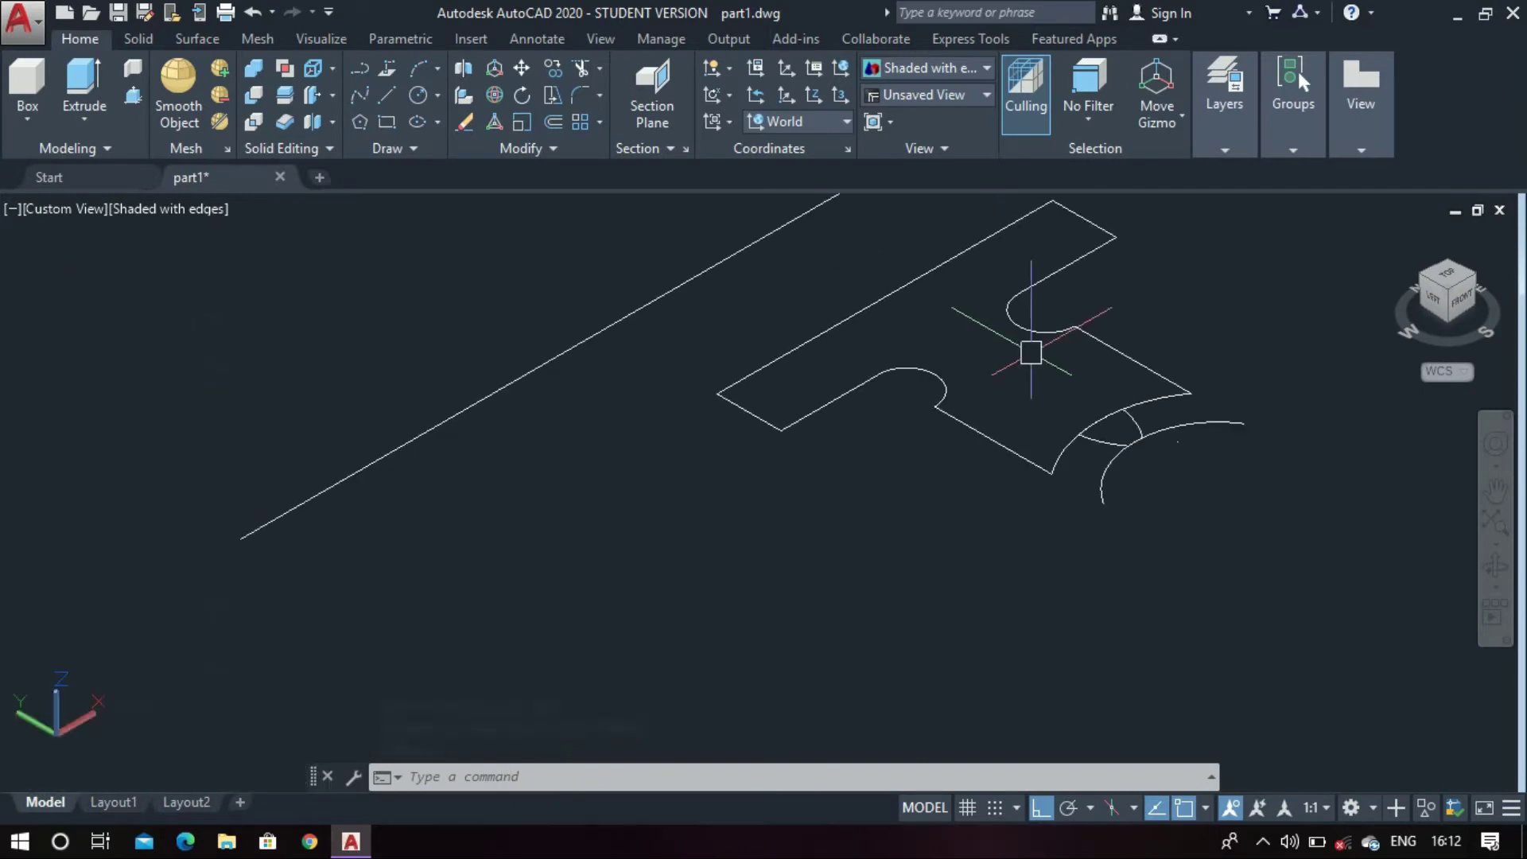
pyautogui.scroll(-3, 1025, 347)
pyautogui.scroll(5, 1180, 302)
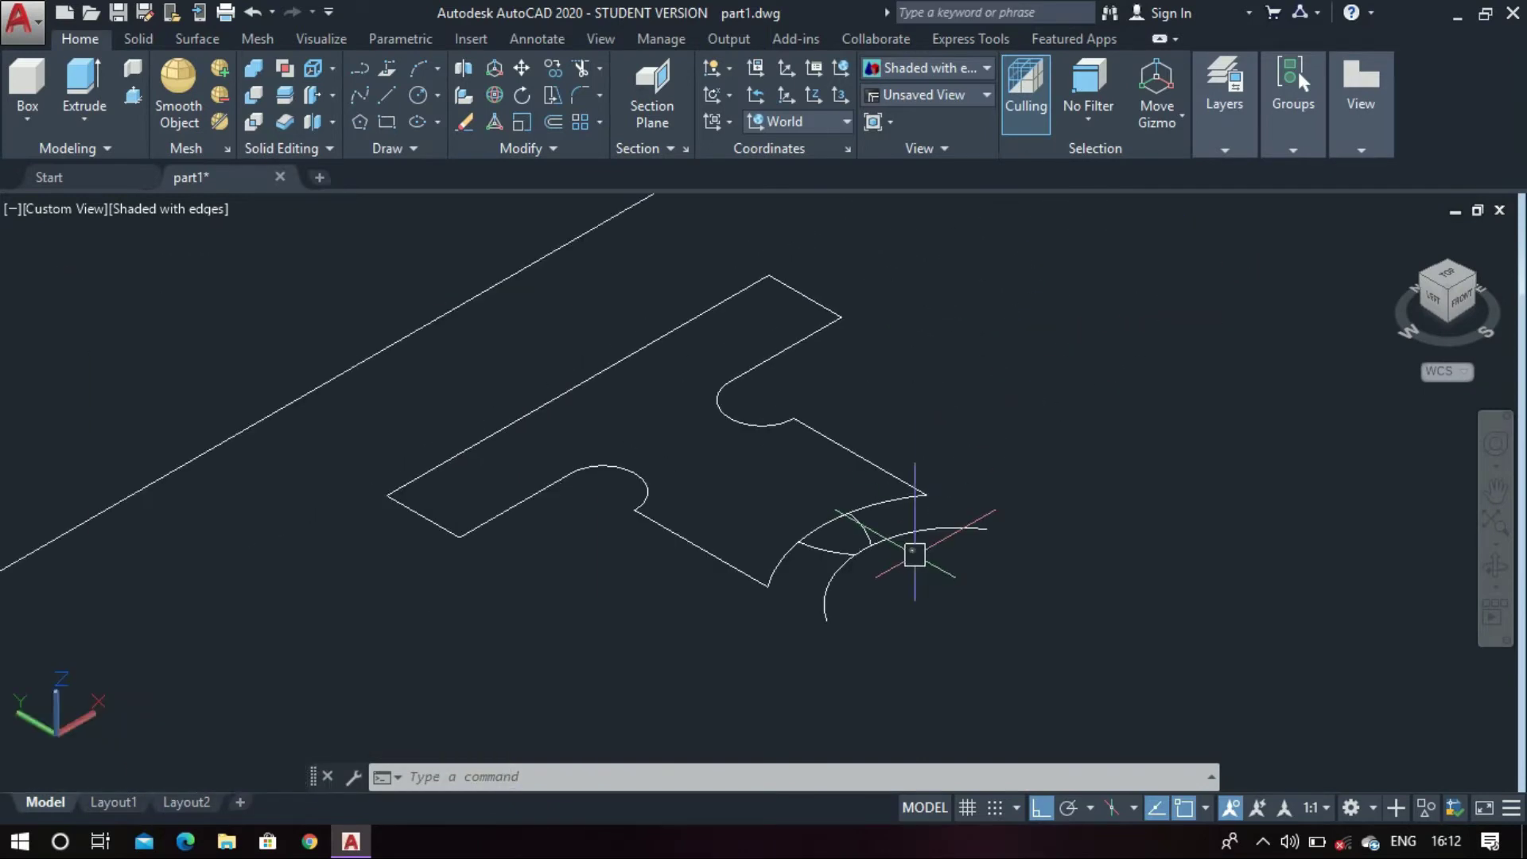
pyautogui.scroll(2, 914, 553)
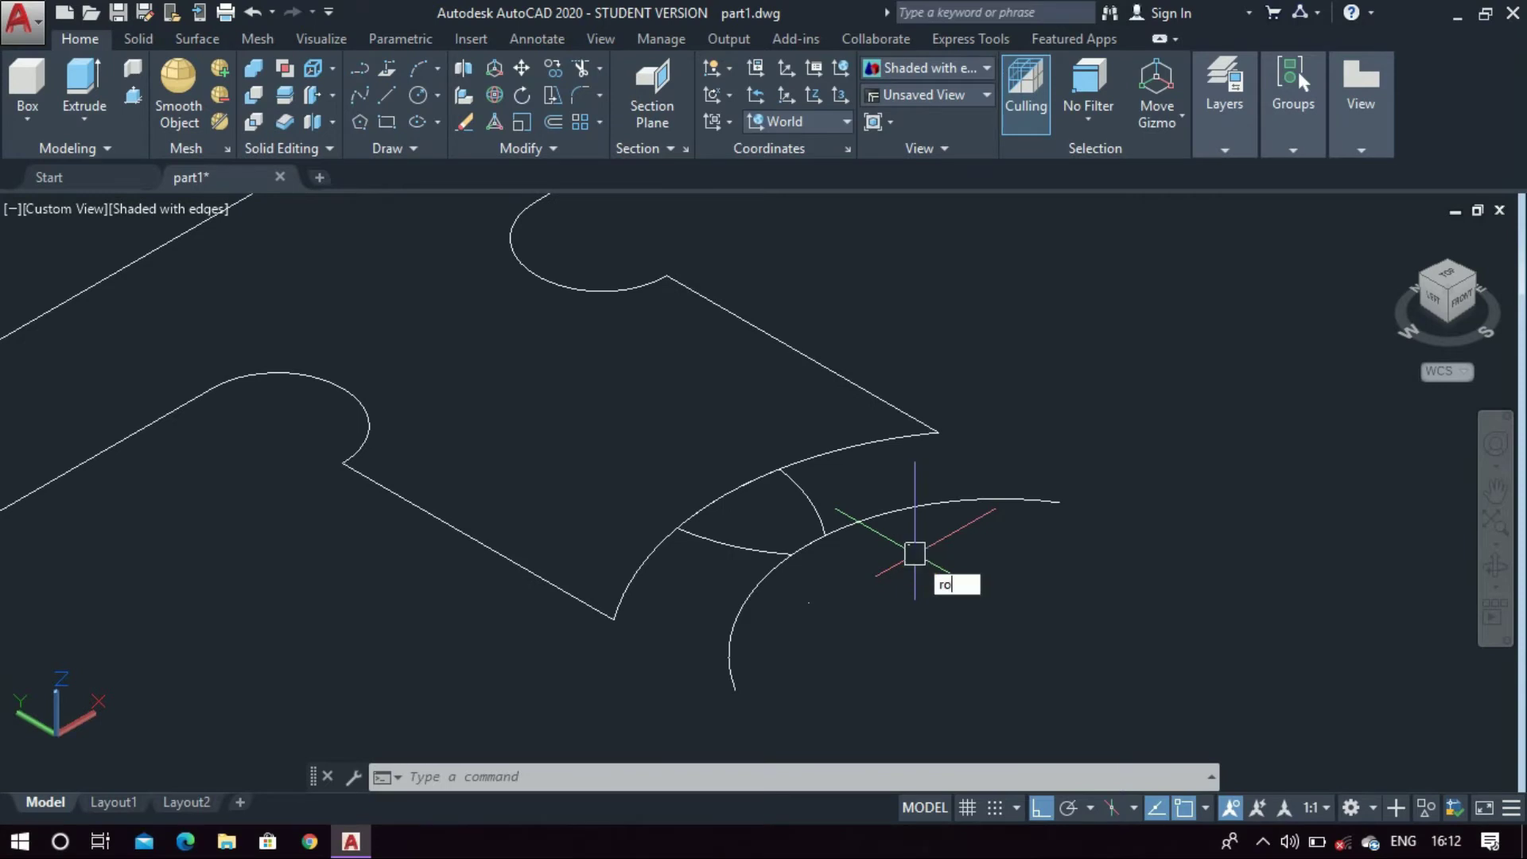
pyautogui.write('ta')
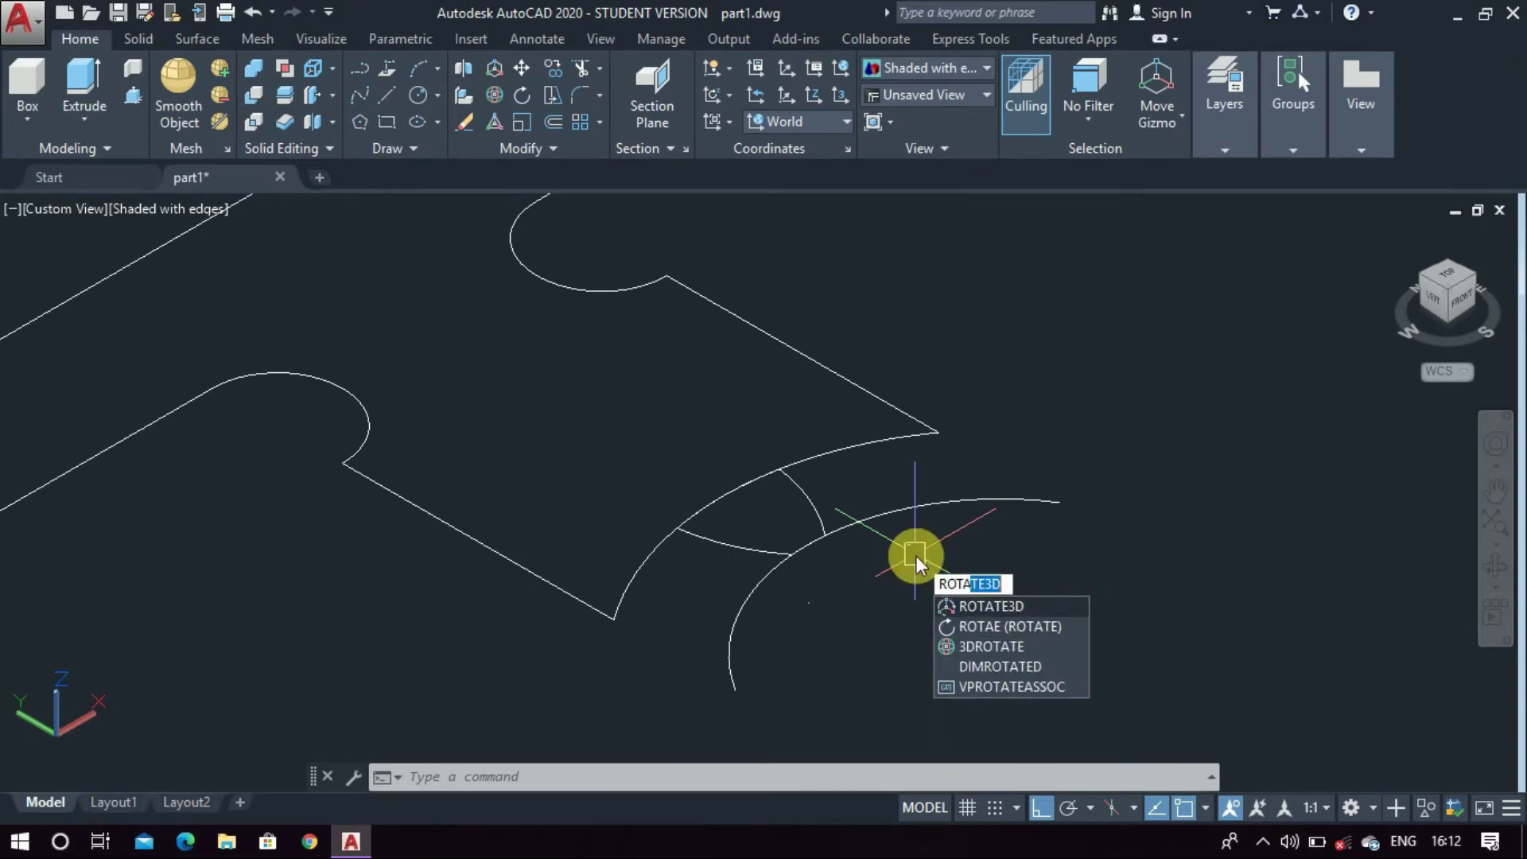
pyautogui.press('Return')
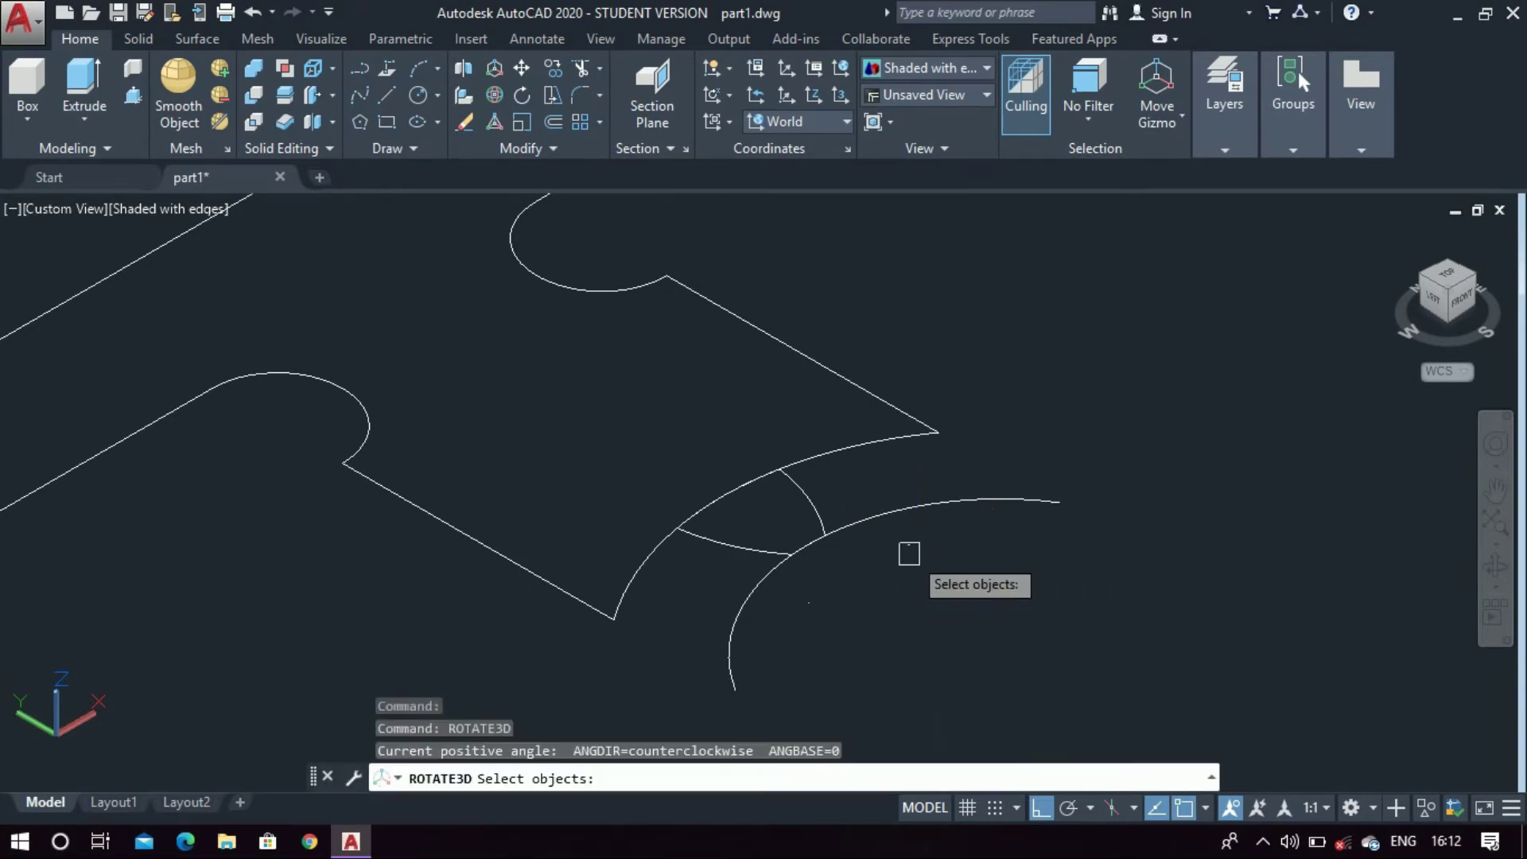
pyautogui.click(808, 501)
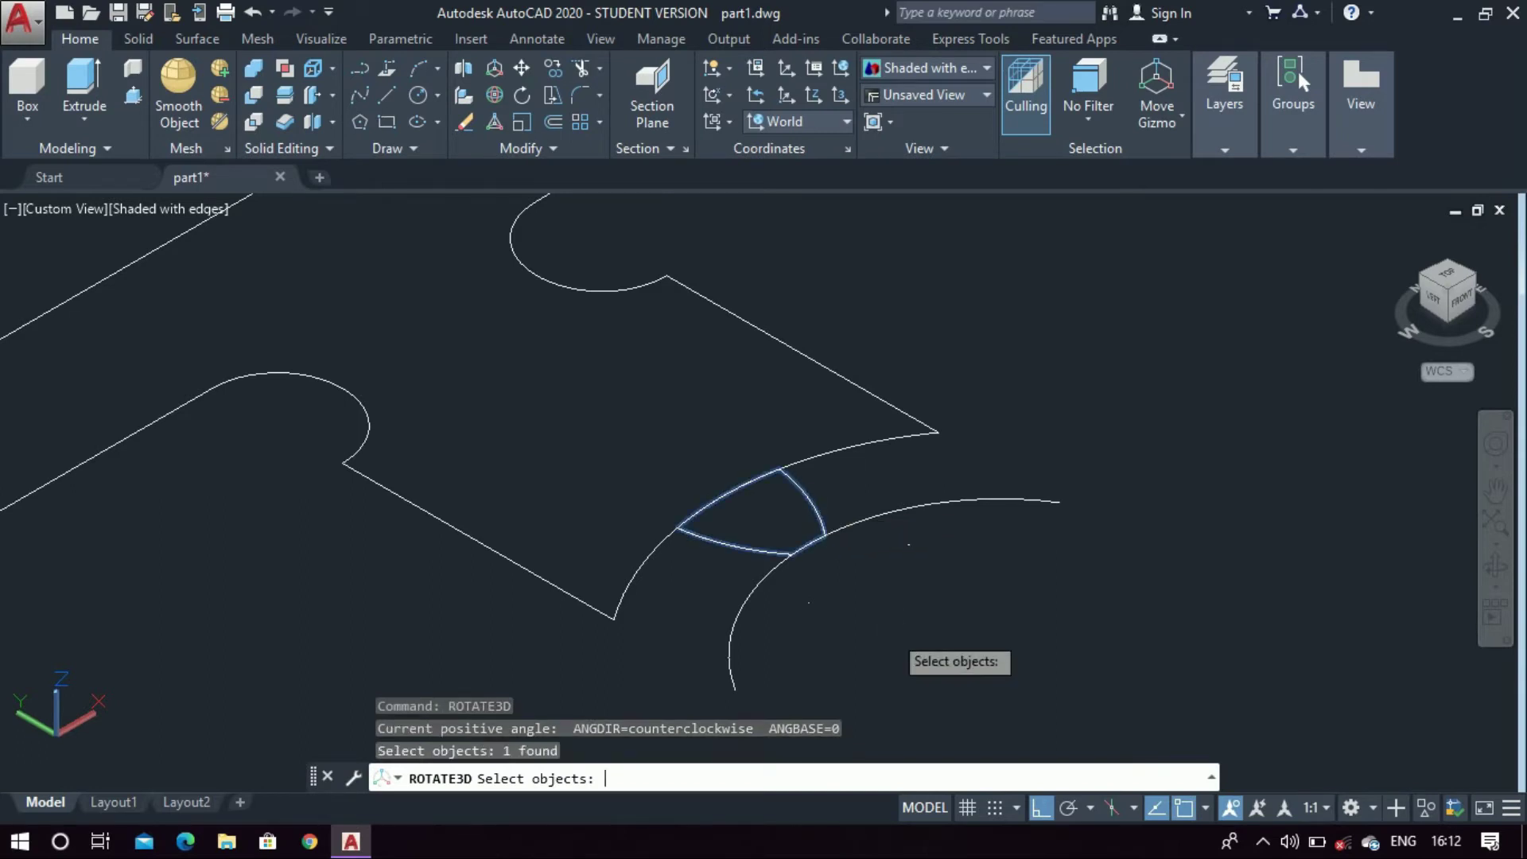
pyautogui.press('Return')
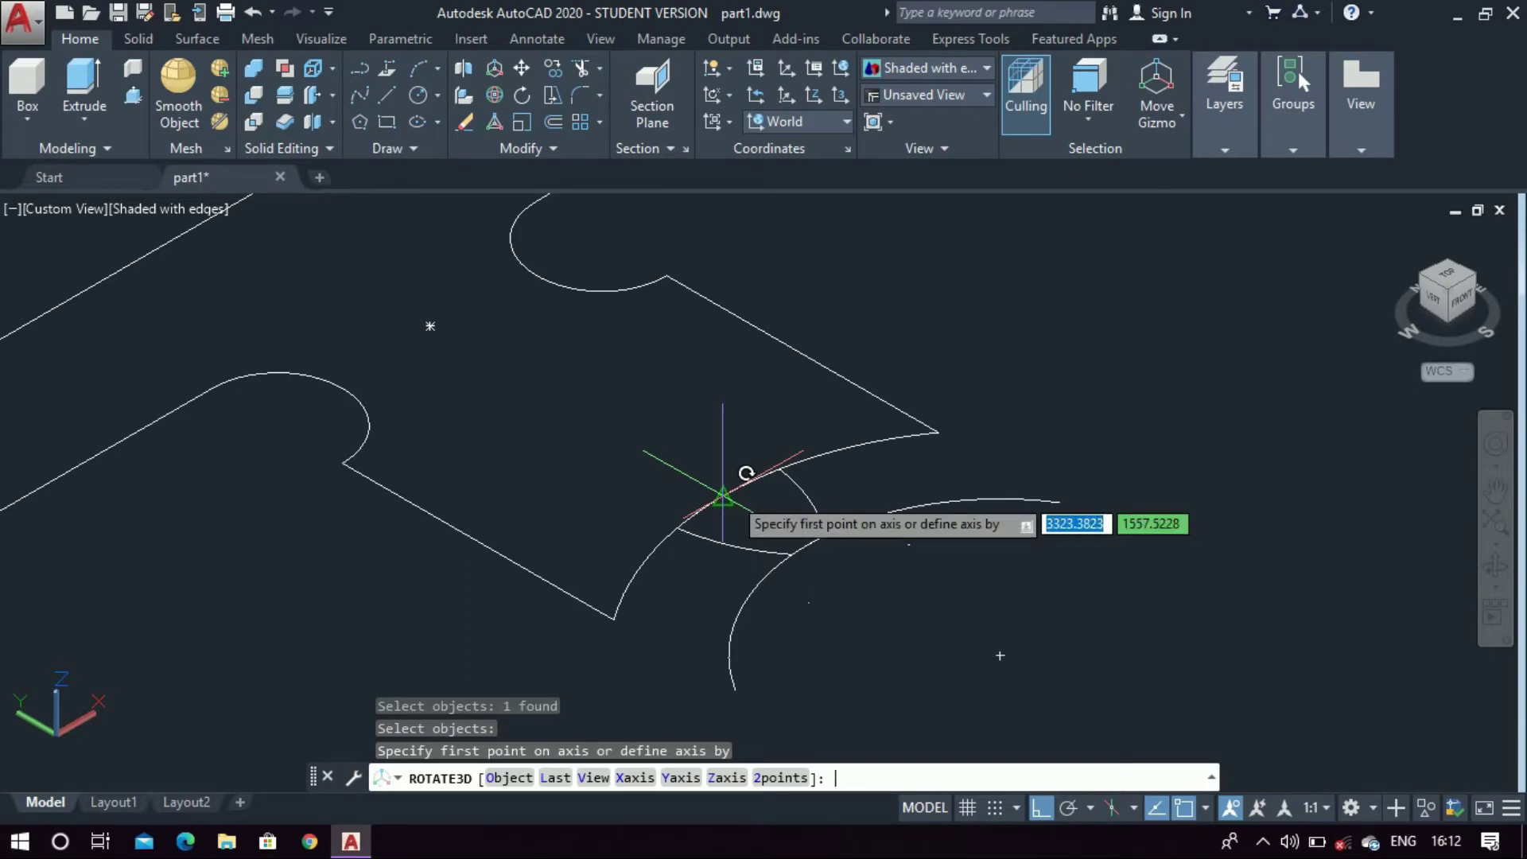
pyautogui.write('y')
pyautogui.press('Return')
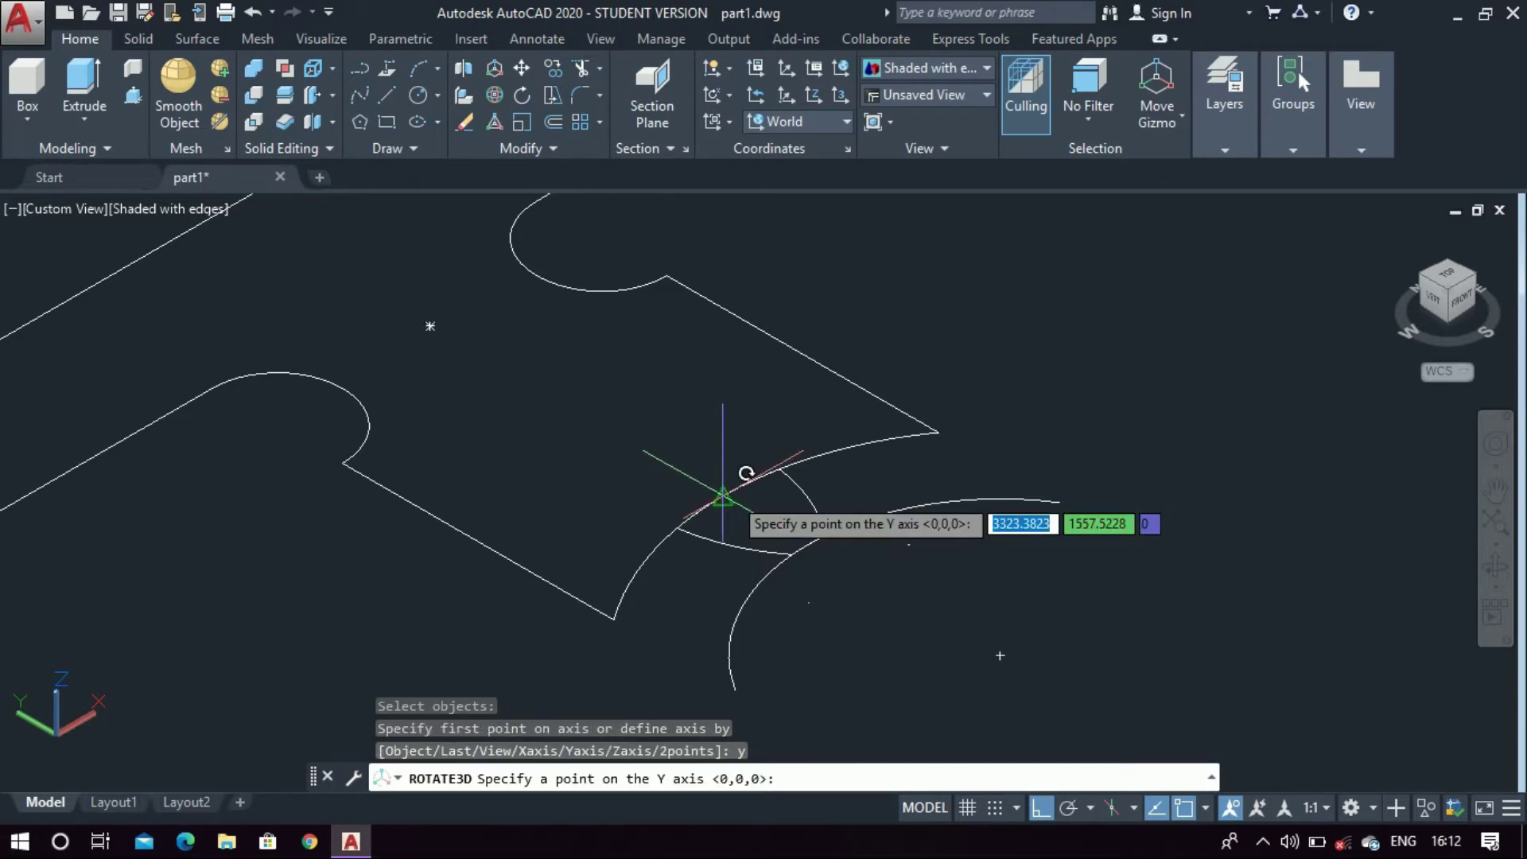
pyautogui.click(760, 517)
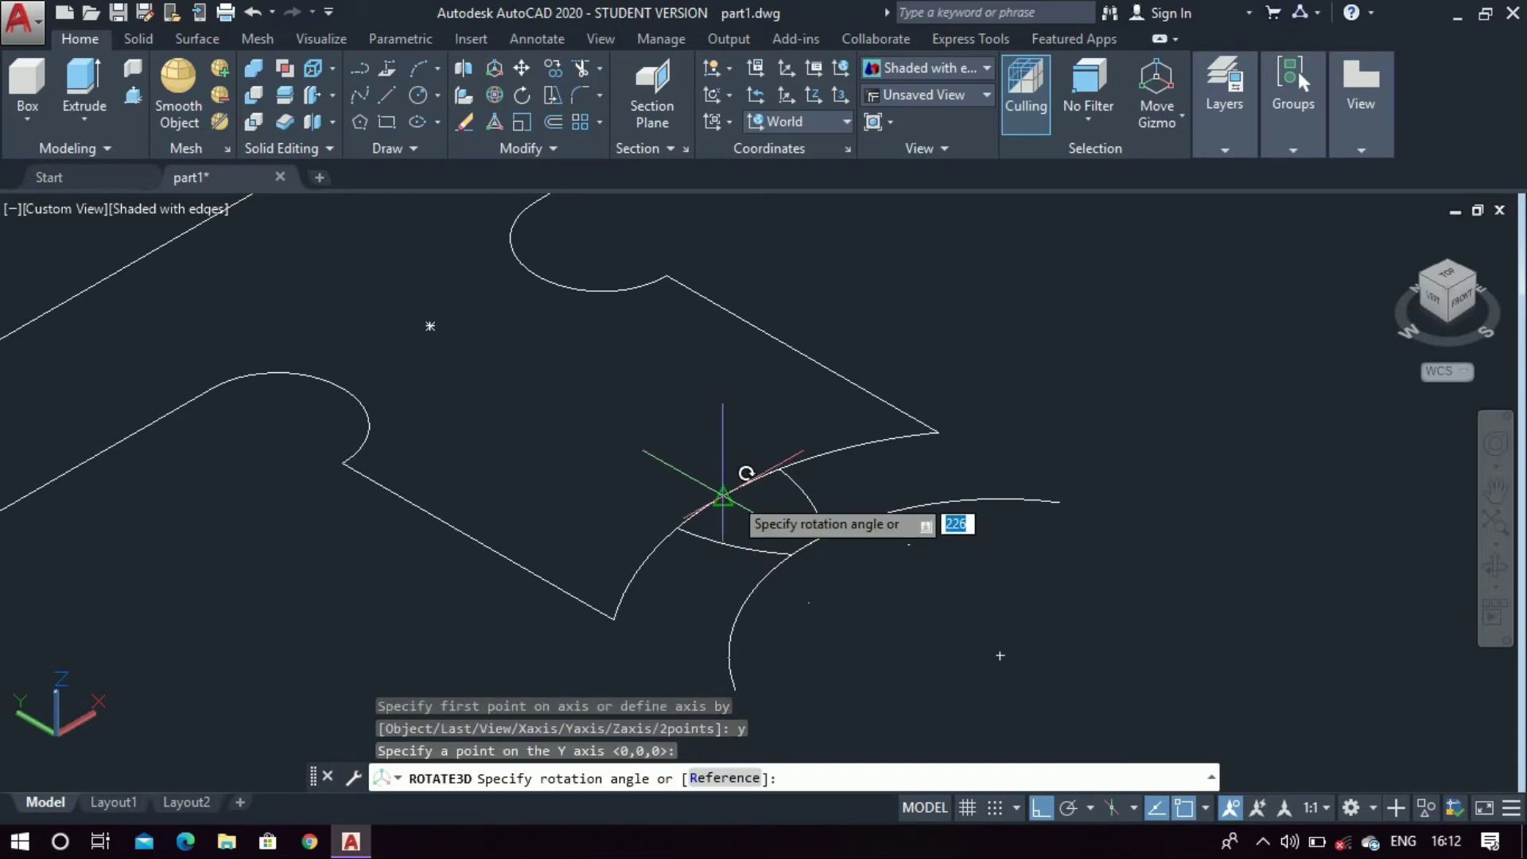
pyautogui.write('90')
pyautogui.press('Return')
pyautogui.scroll(-2, 718, 402)
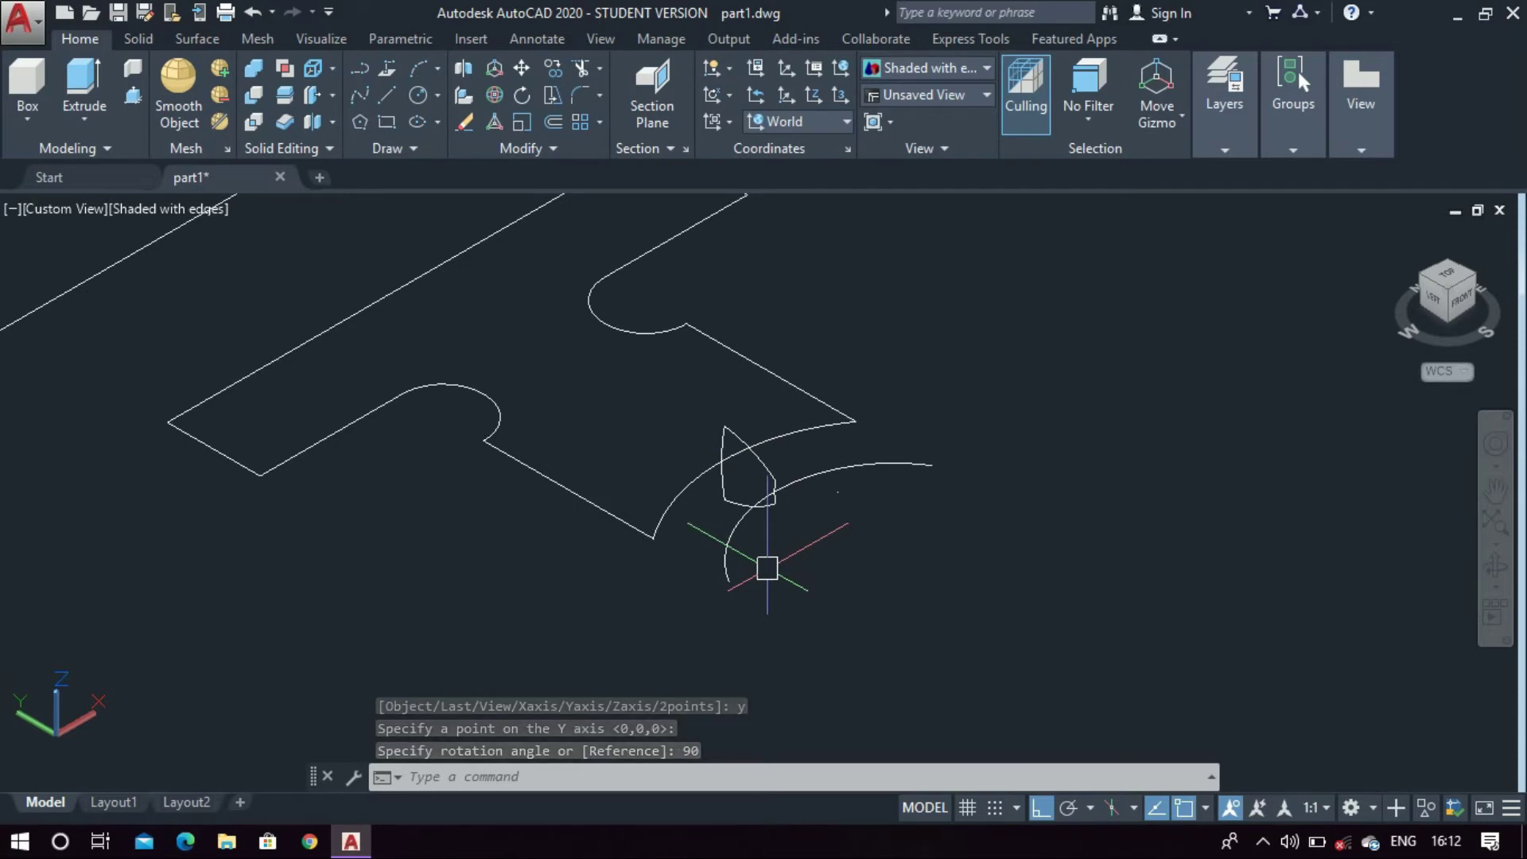
# Sweep the upright wedge outline along the separate arc below the T-profile to make a curved solid
pyautogui.write('r')
pyautogui.press('BackSpace')
pyautogui.write('sw')
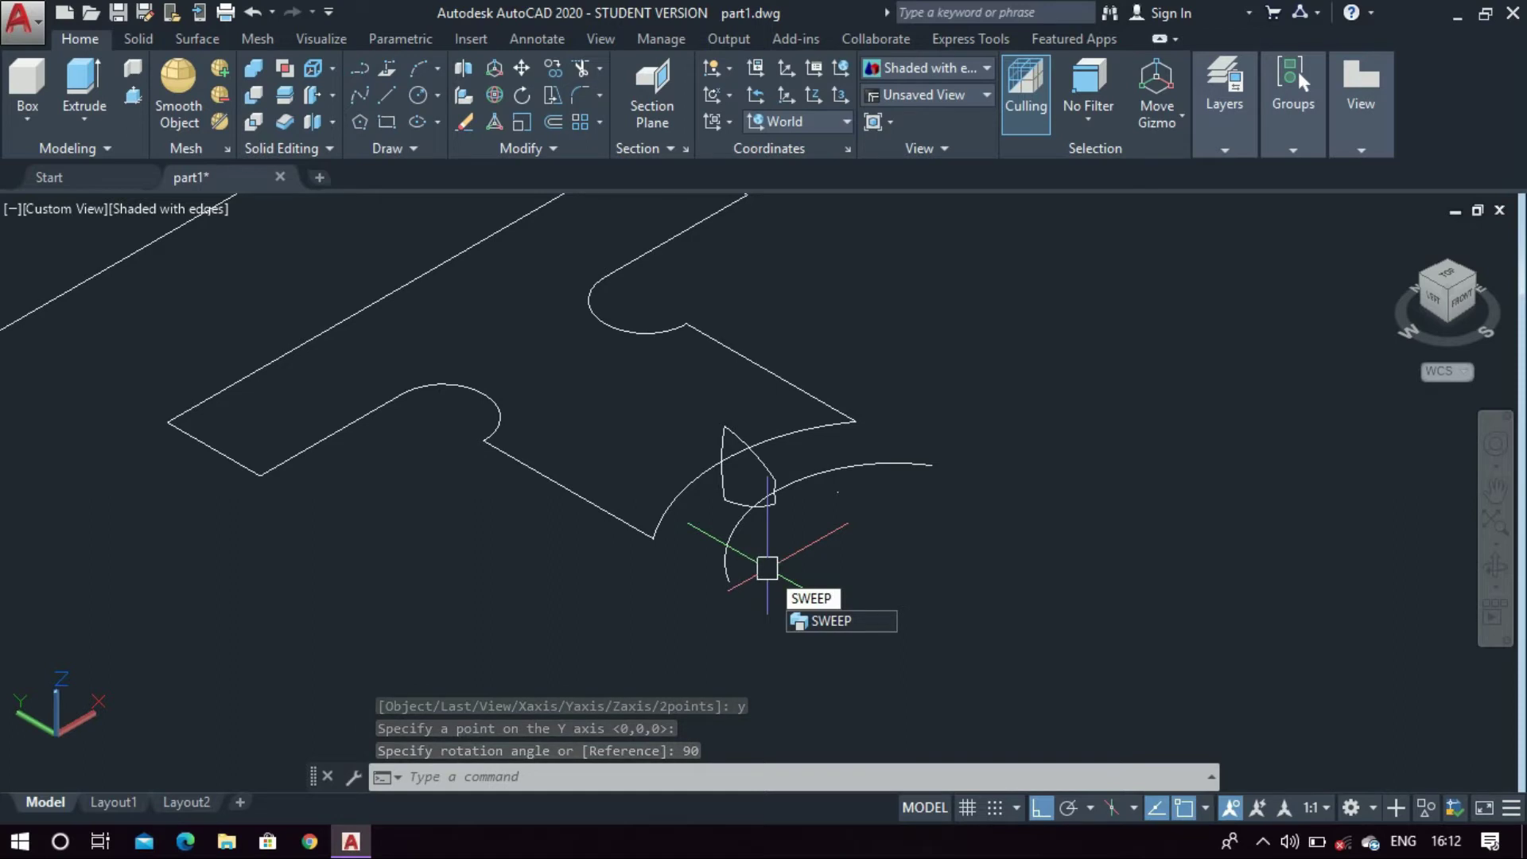
pyautogui.press('Return')
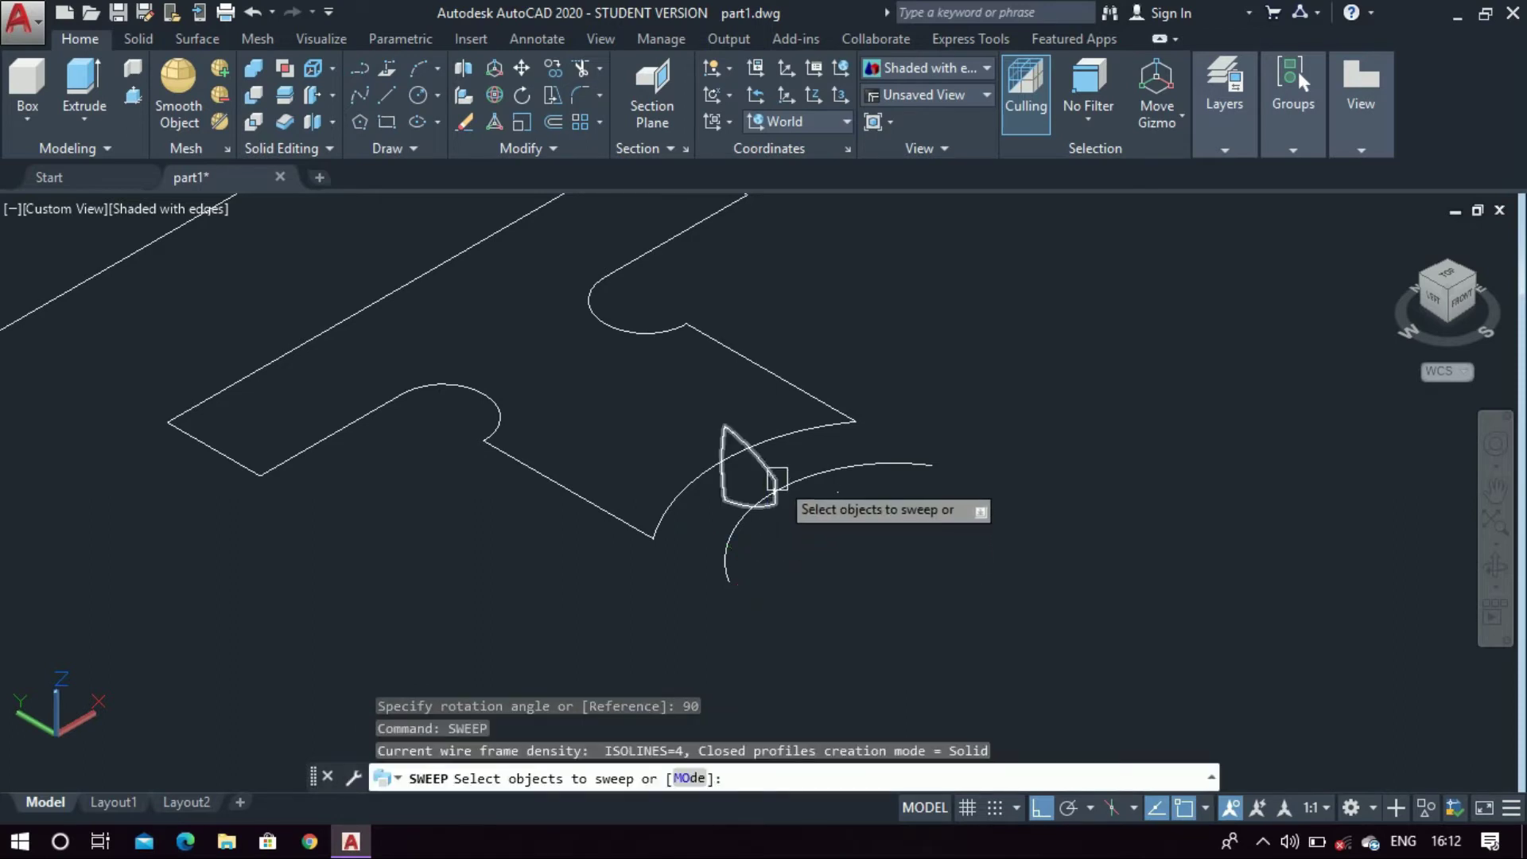
pyautogui.click(777, 478)
pyautogui.press('Return')
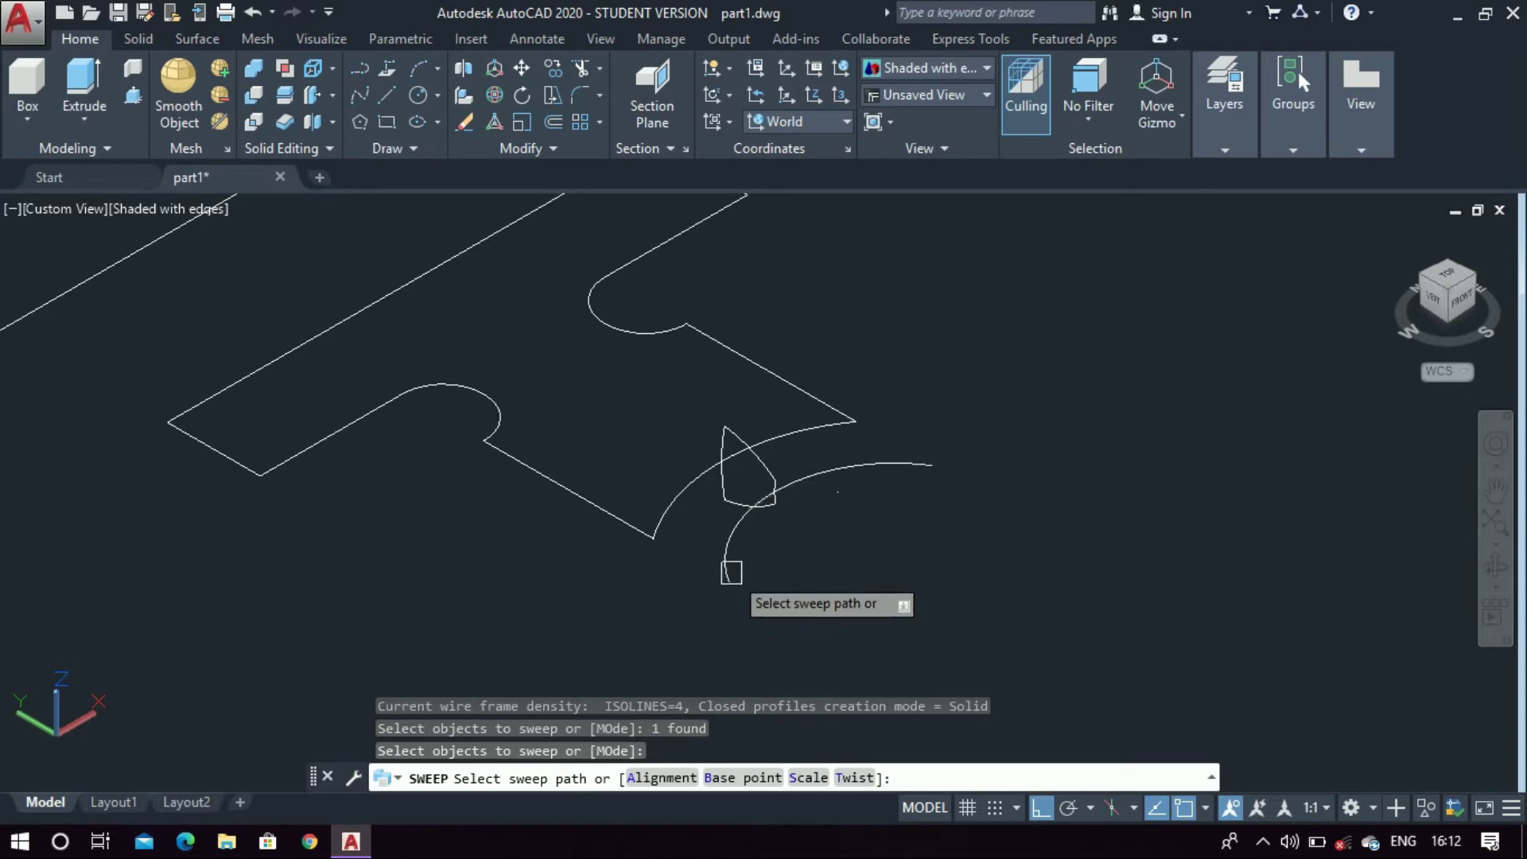
pyautogui.click(731, 572)
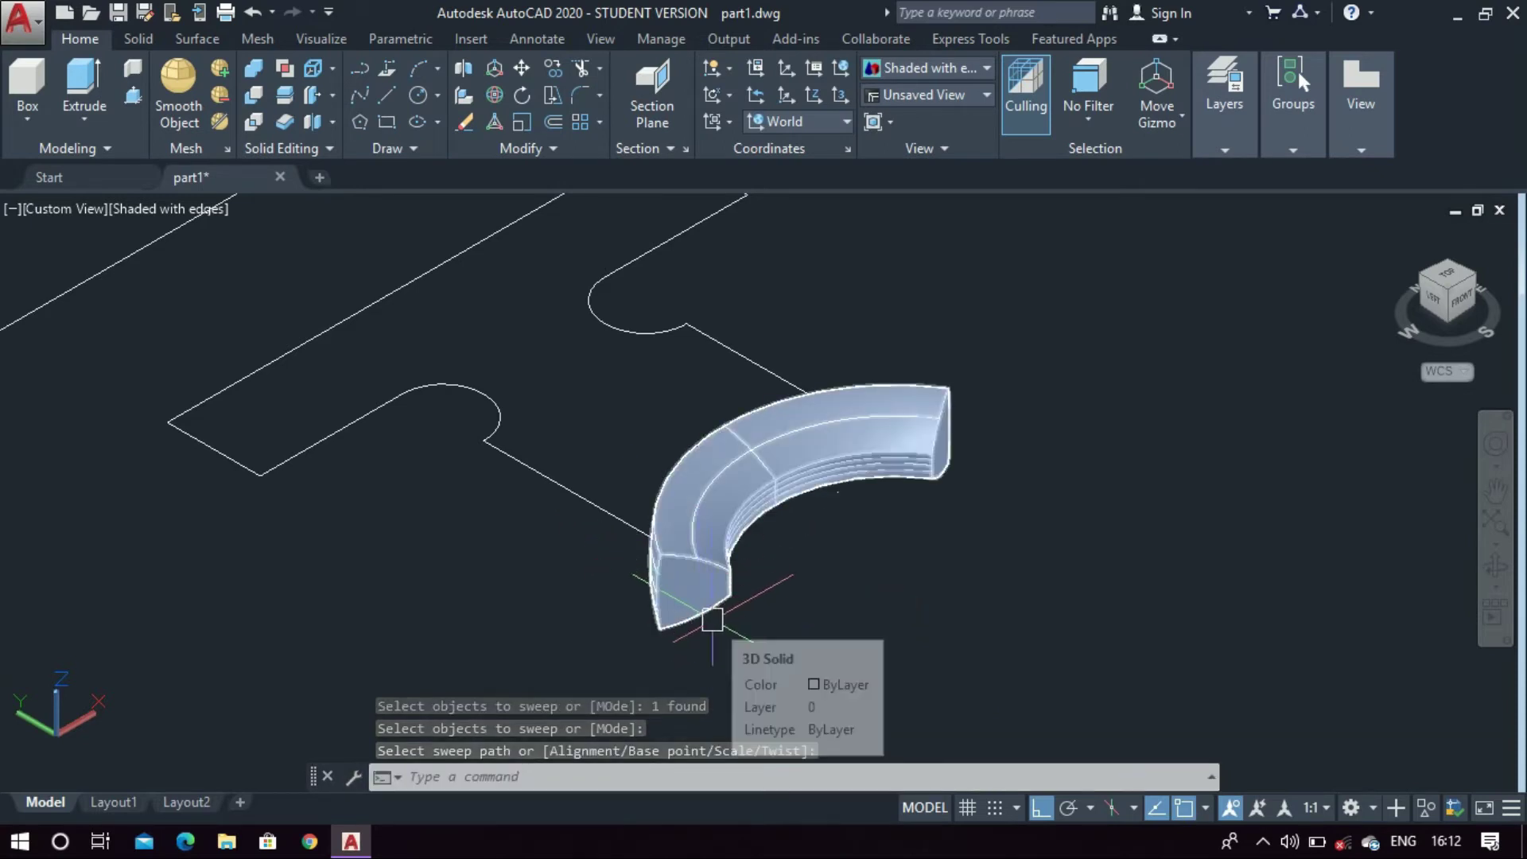
# Draw a straight line about 1.35 units long at 270° from the end of the T-profile's nearer relief arc, past the swept solid
pyautogui.click(712, 620)
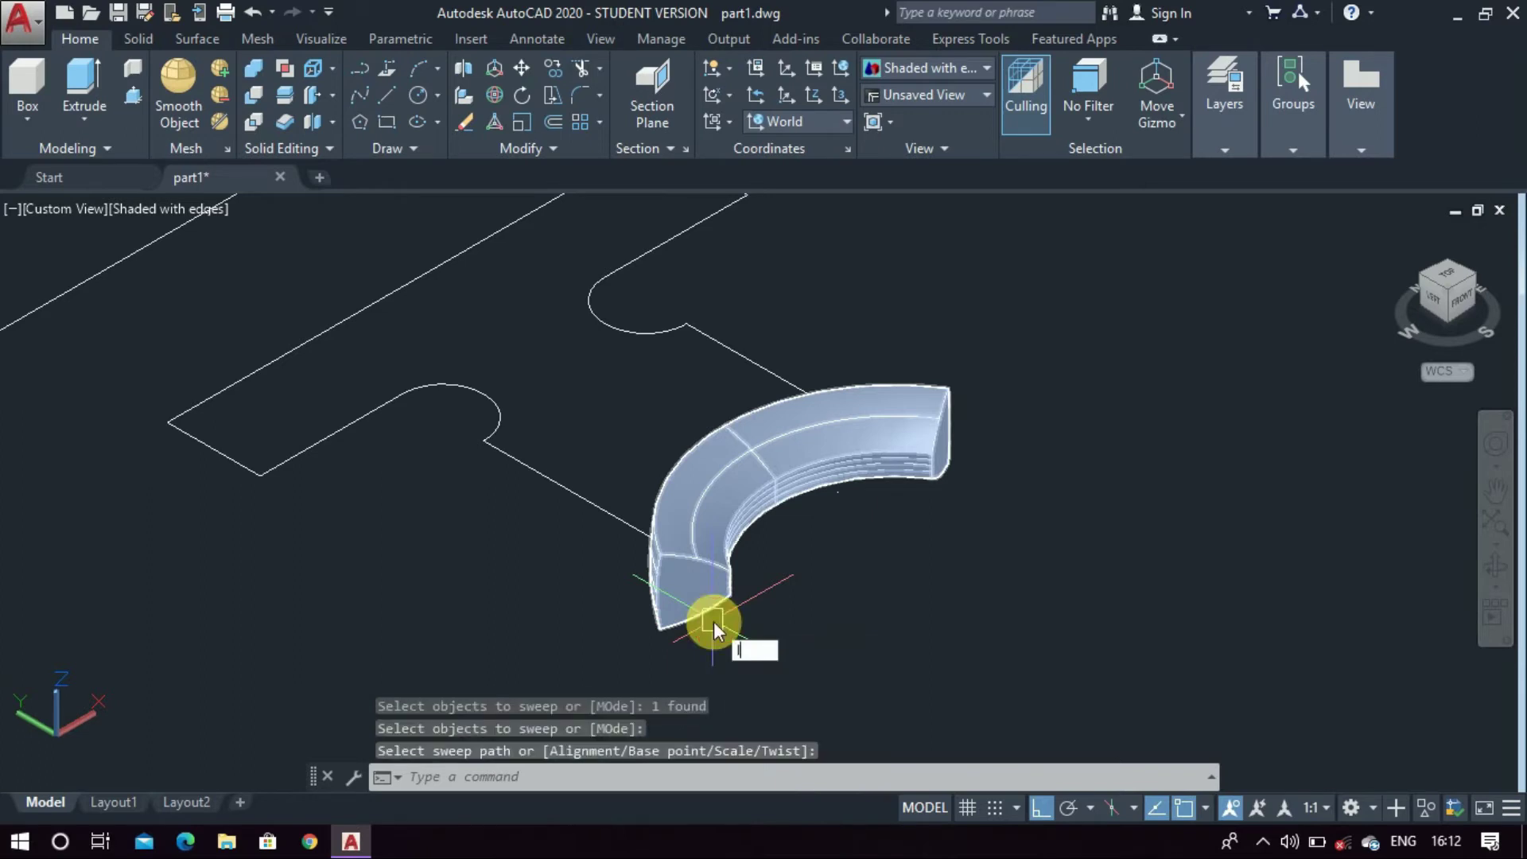
pyautogui.press('Escape')
pyautogui.write('l')
pyautogui.press('Return')
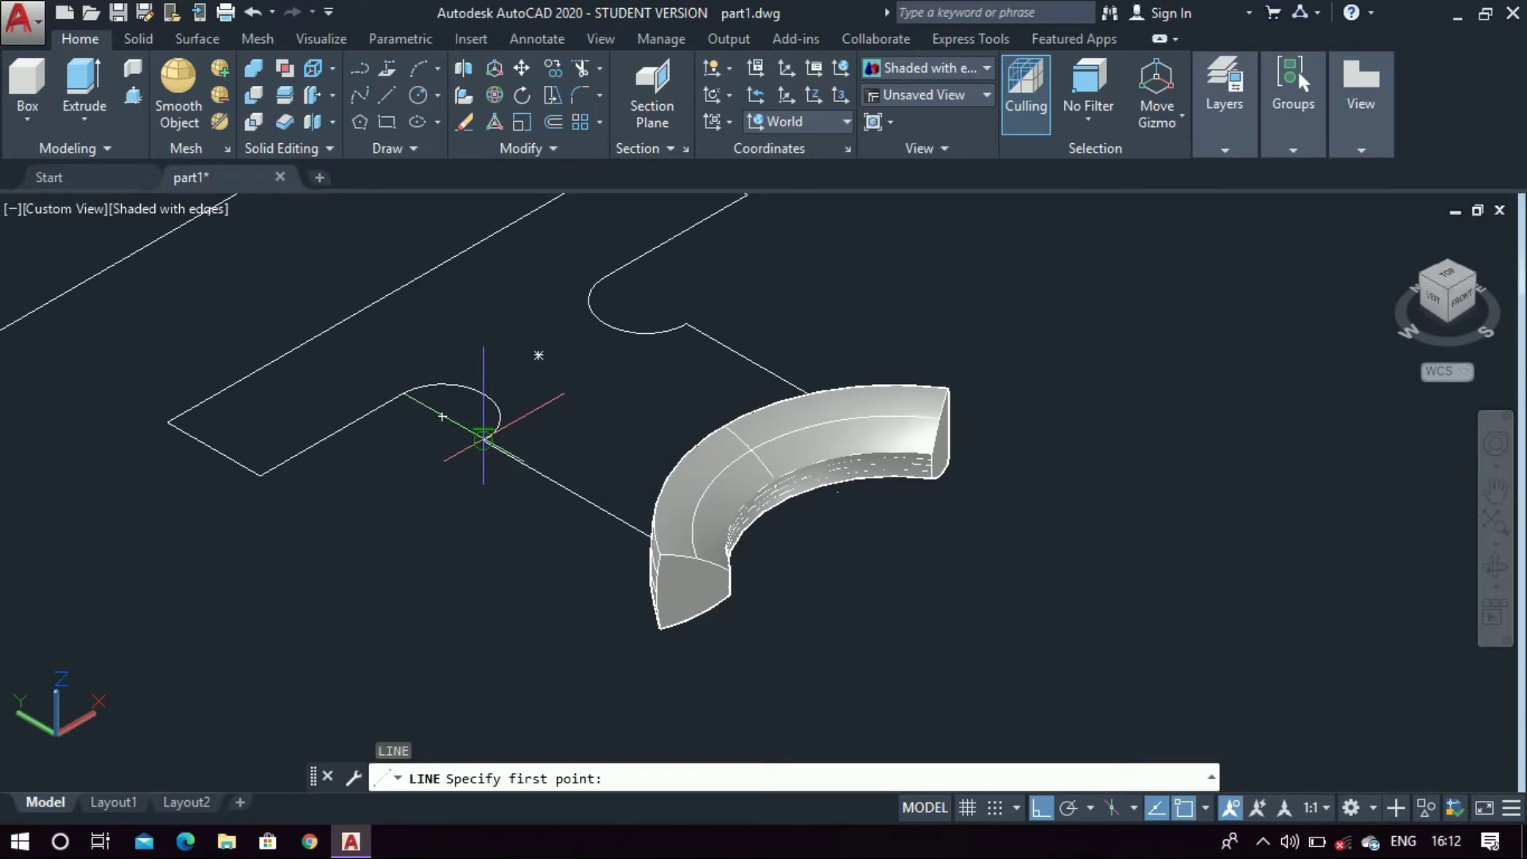
pyautogui.click(483, 439)
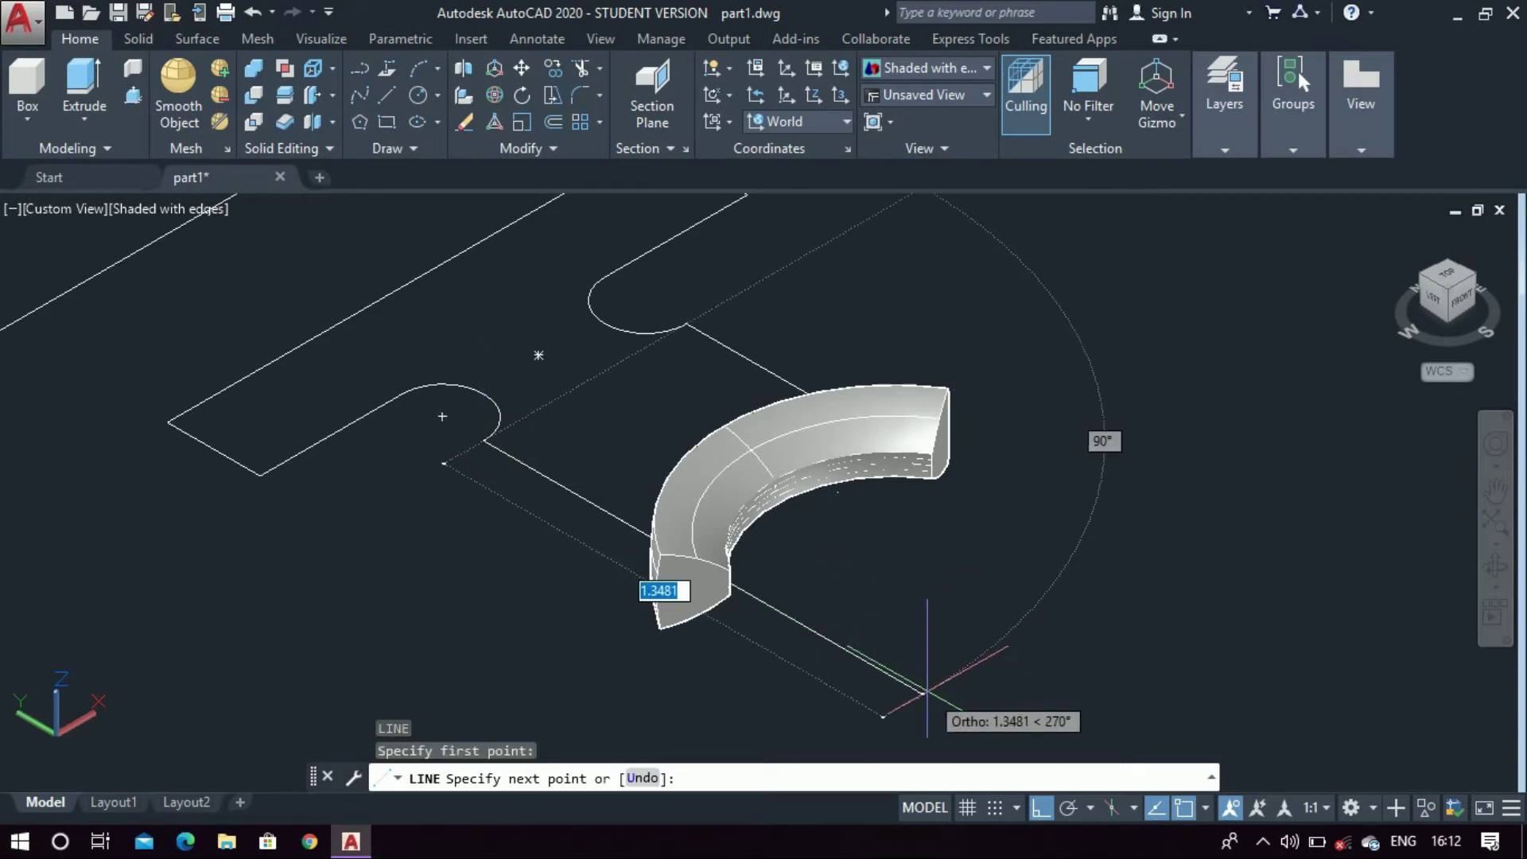
pyautogui.click(921, 694)
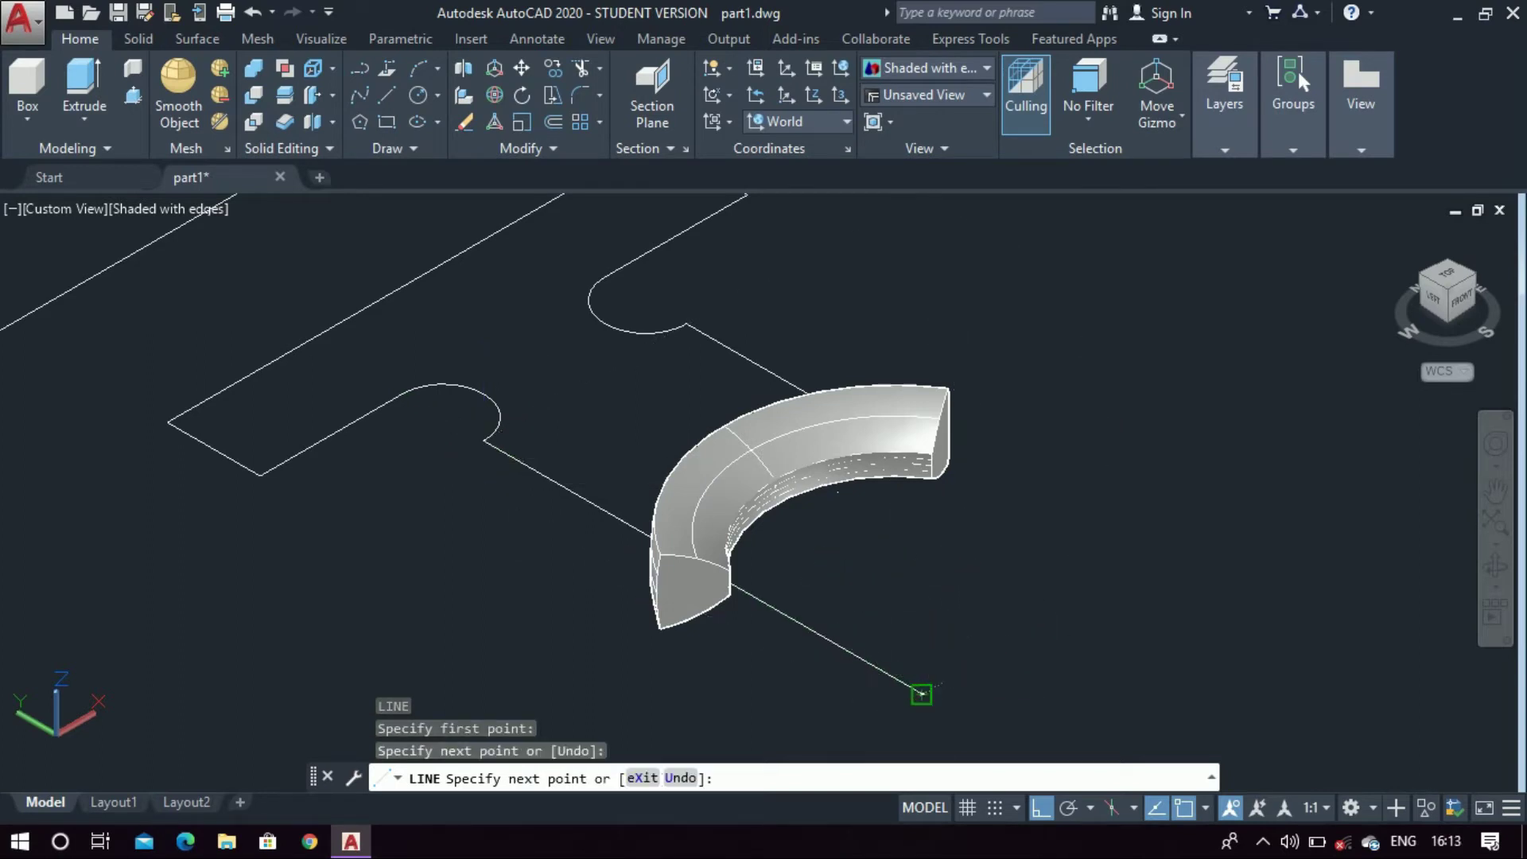
pyautogui.press('Escape')
# Draw a parallel line at 270° from the end of the opposite relief arc, extending past the swept solid
pyautogui.press('Return')
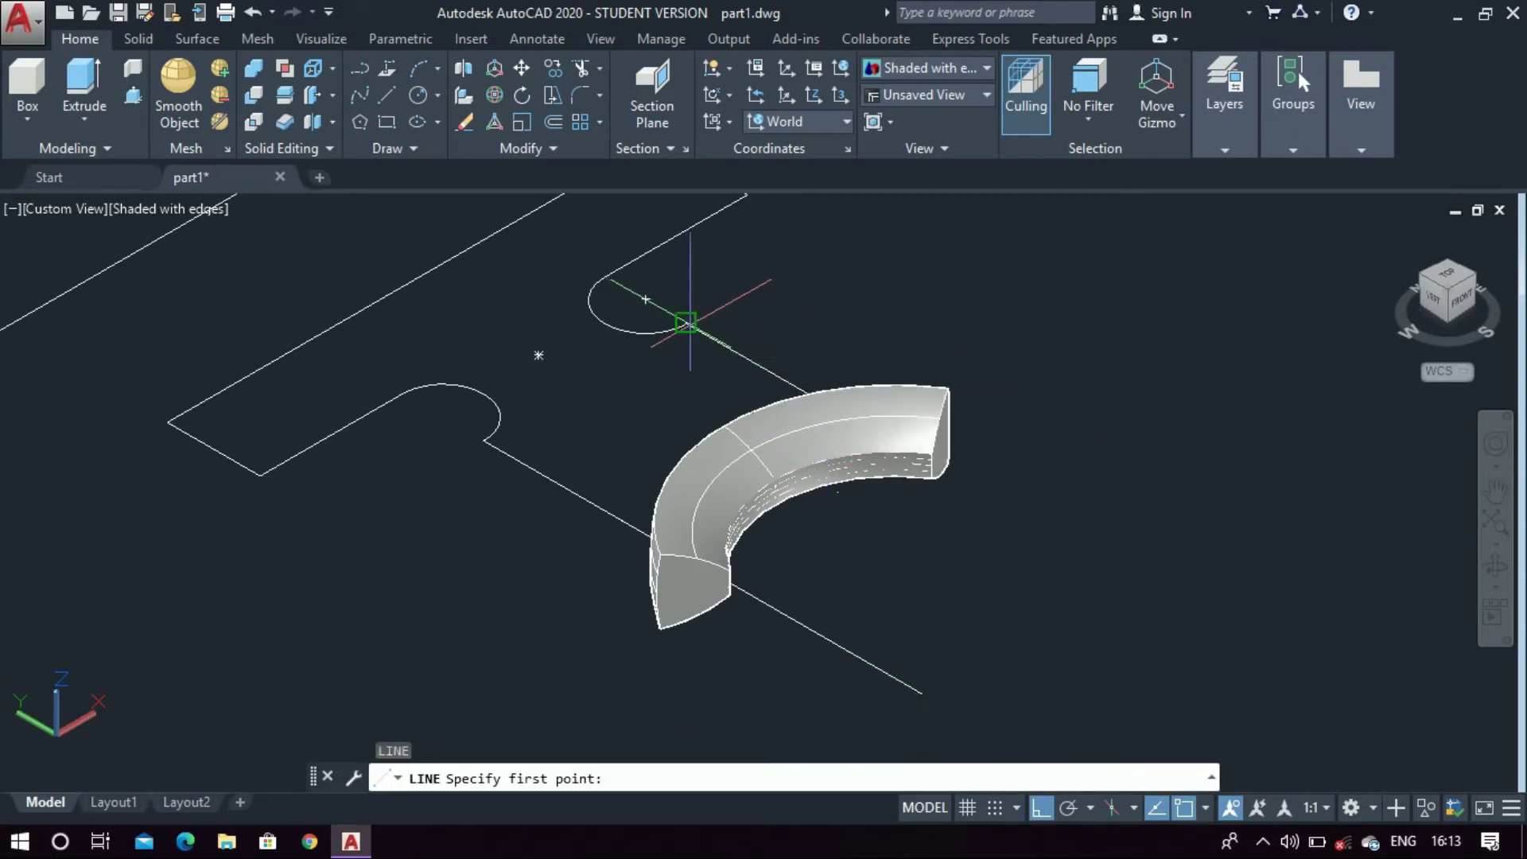
pyautogui.click(685, 323)
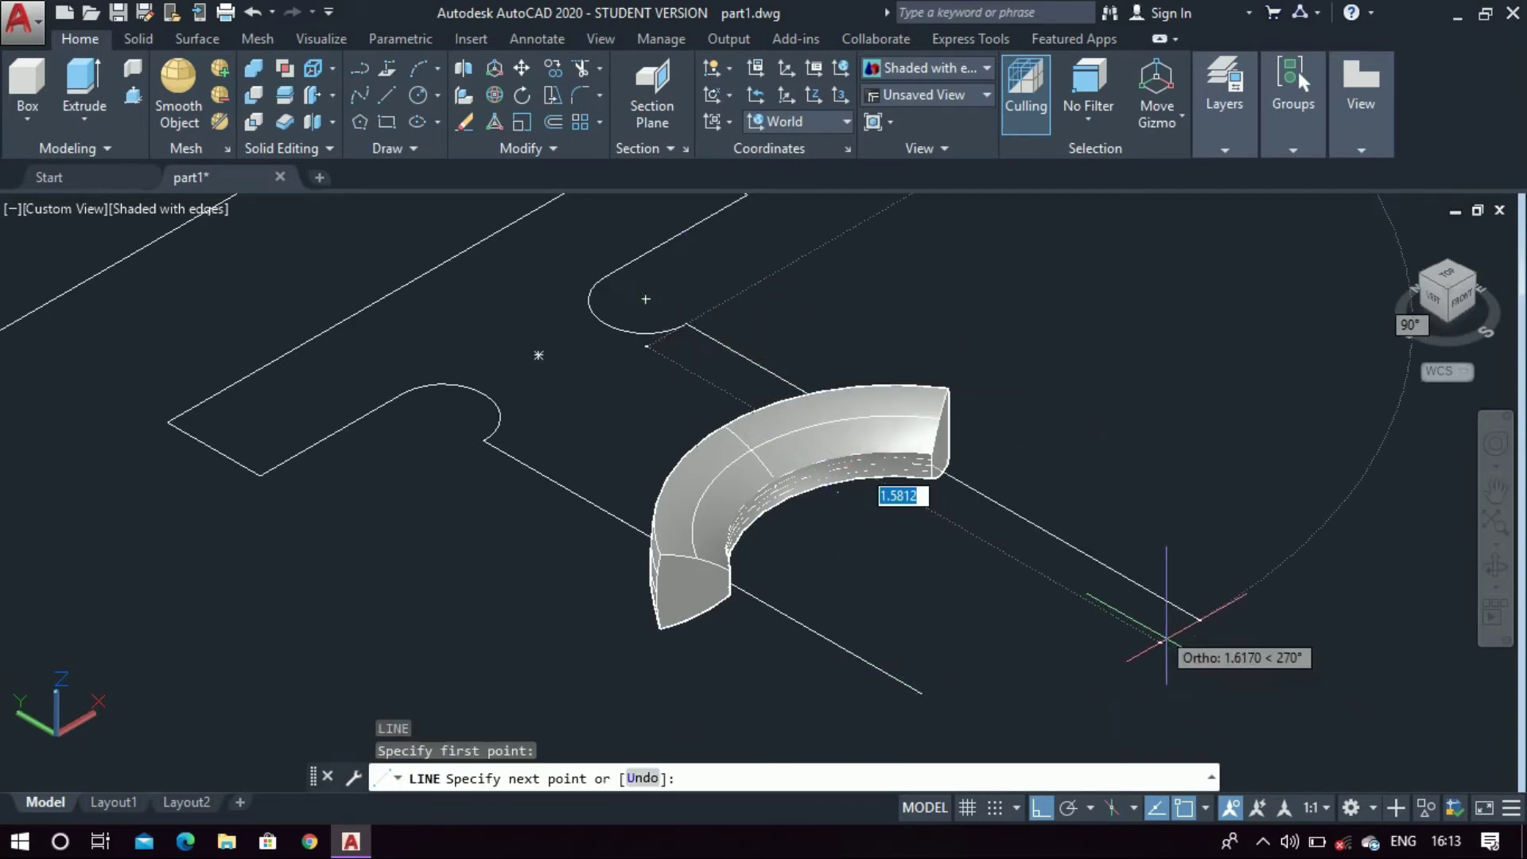
pyautogui.click(1149, 622)
pyautogui.press('Escape')
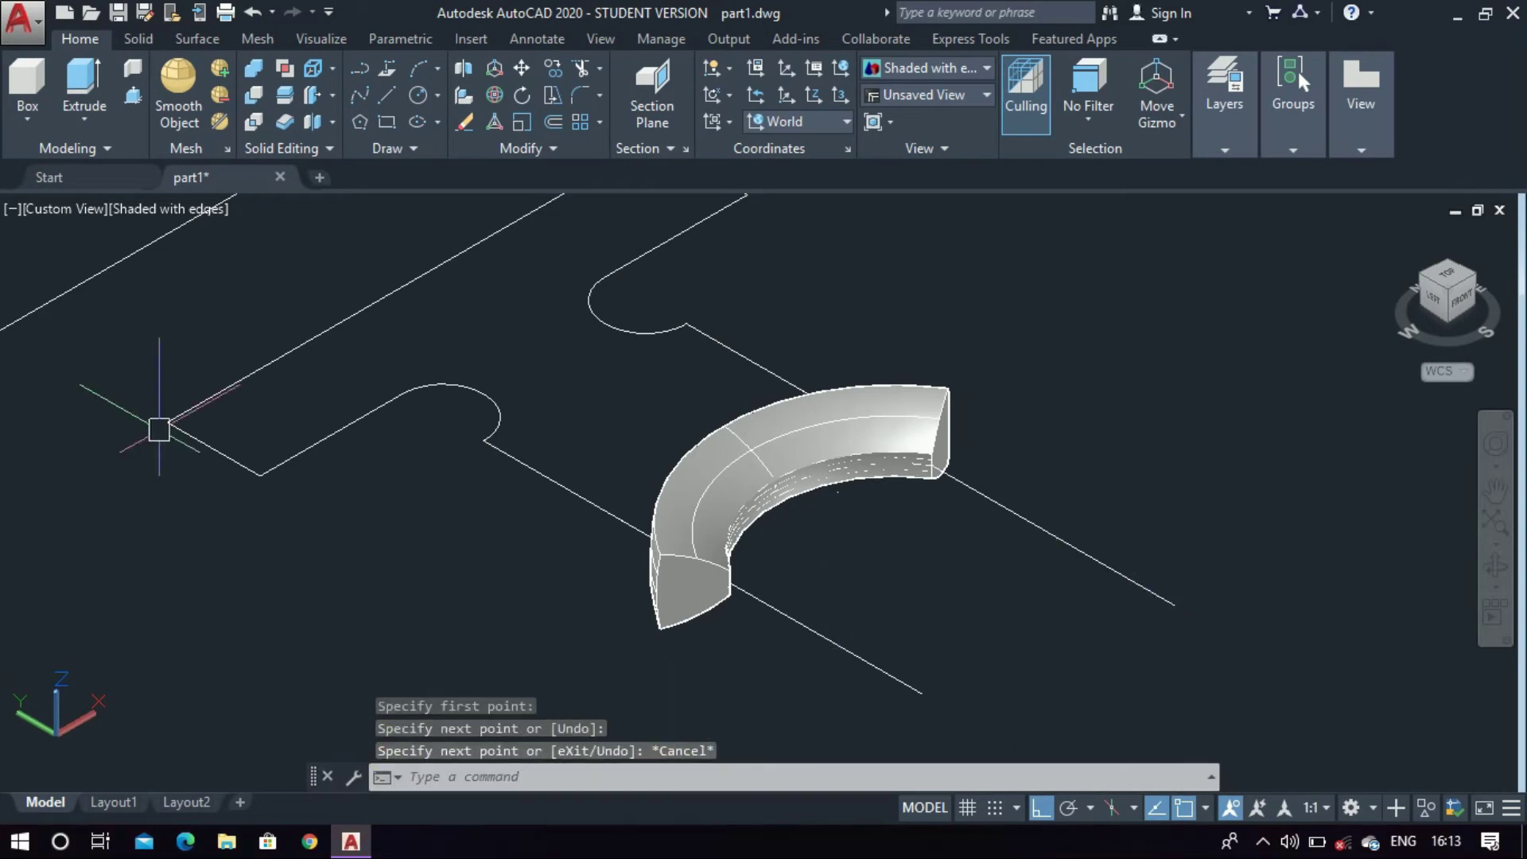
# Extrude the two parallel lines upward along Z as surfaces
pyautogui.click(195, 40)
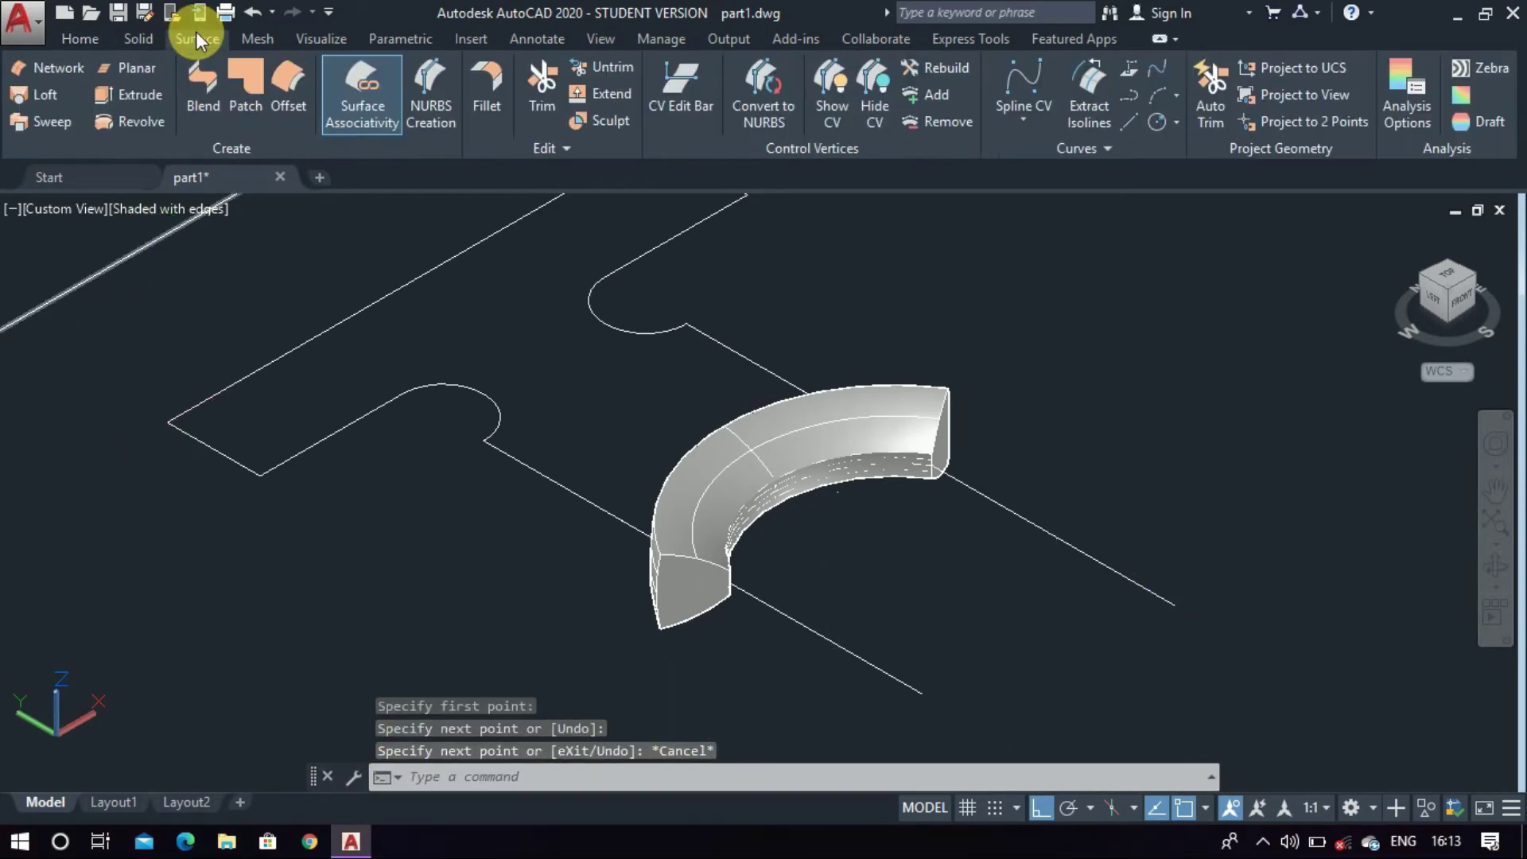
pyautogui.click(118, 96)
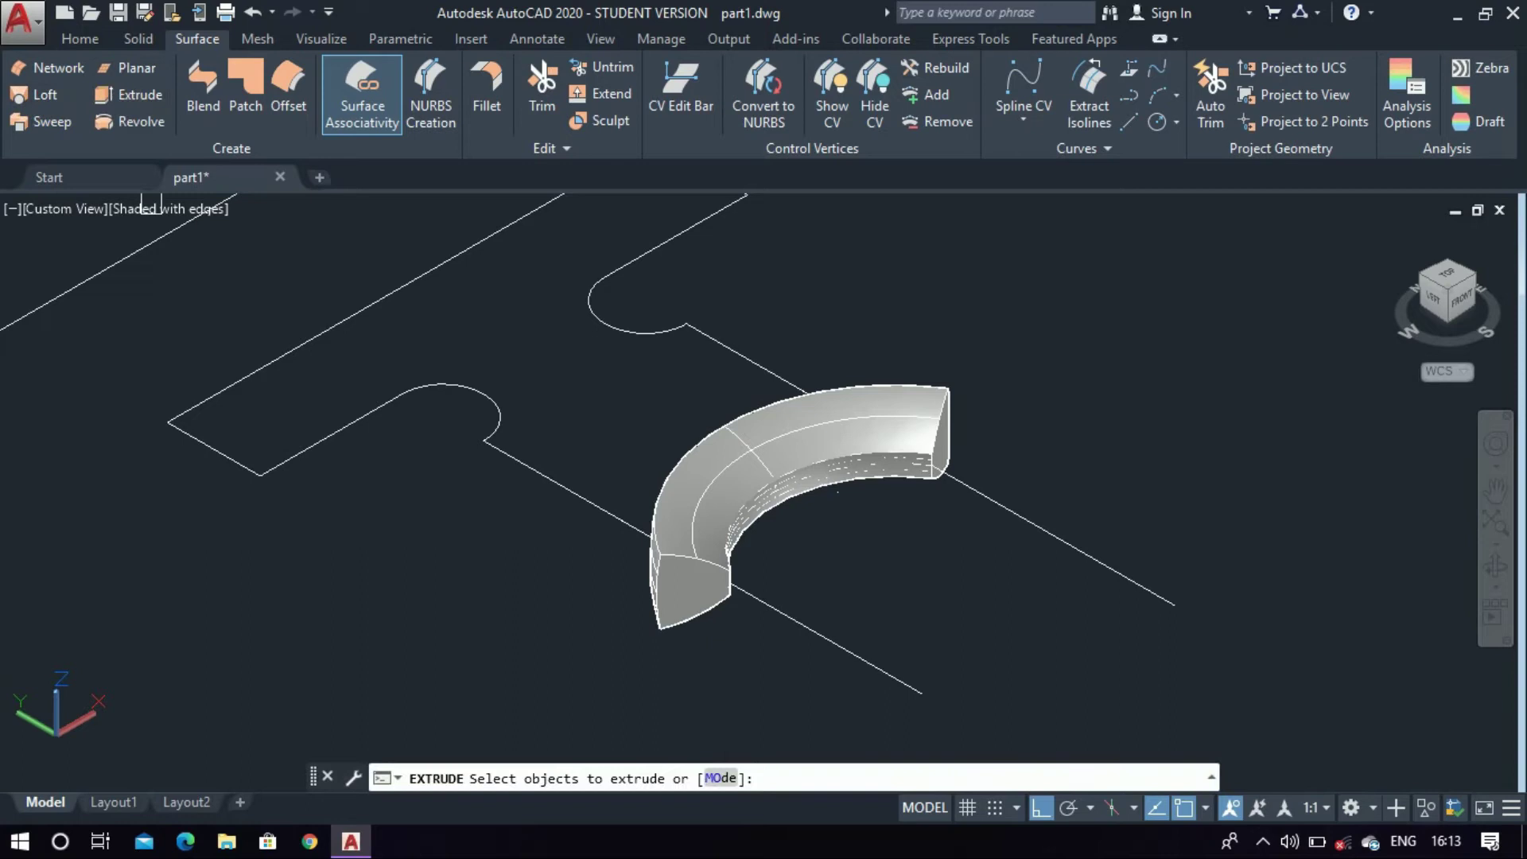
pyautogui.click(834, 646)
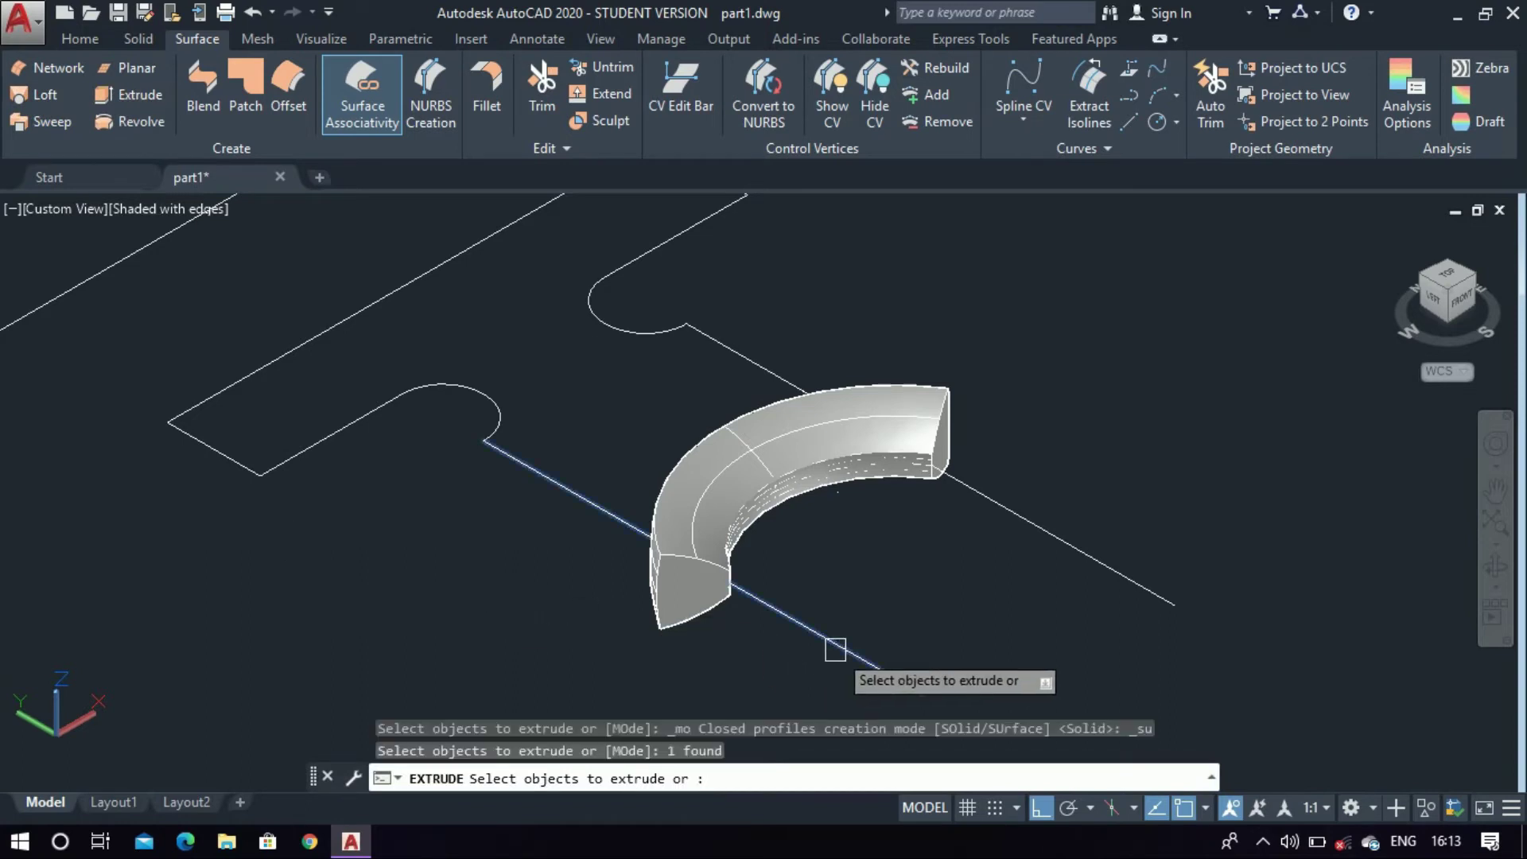
pyautogui.click(1037, 517)
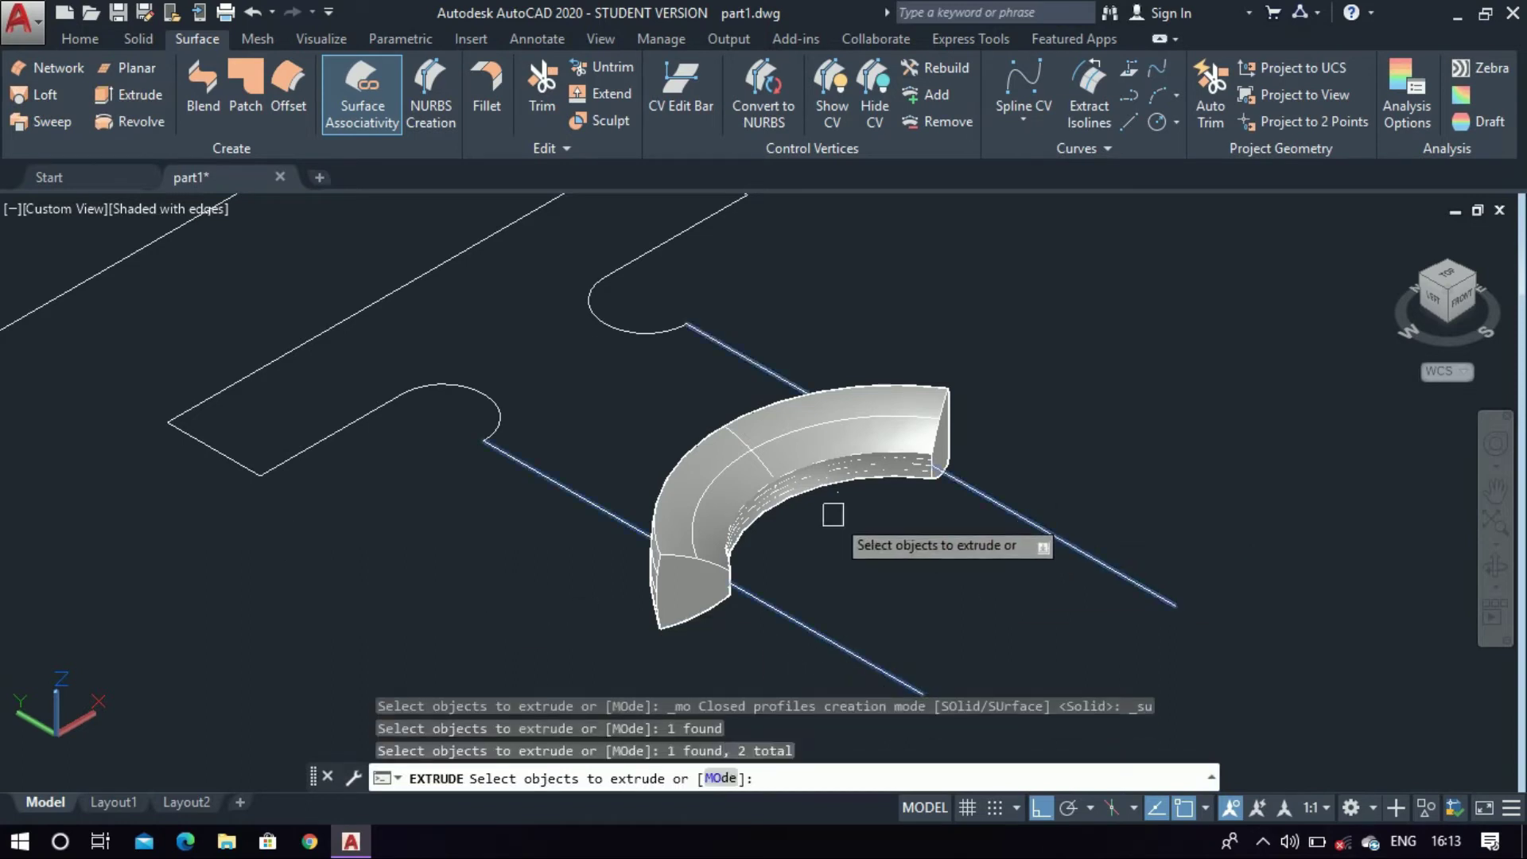
pyautogui.press('Return')
pyautogui.scroll(-4, 834, 497)
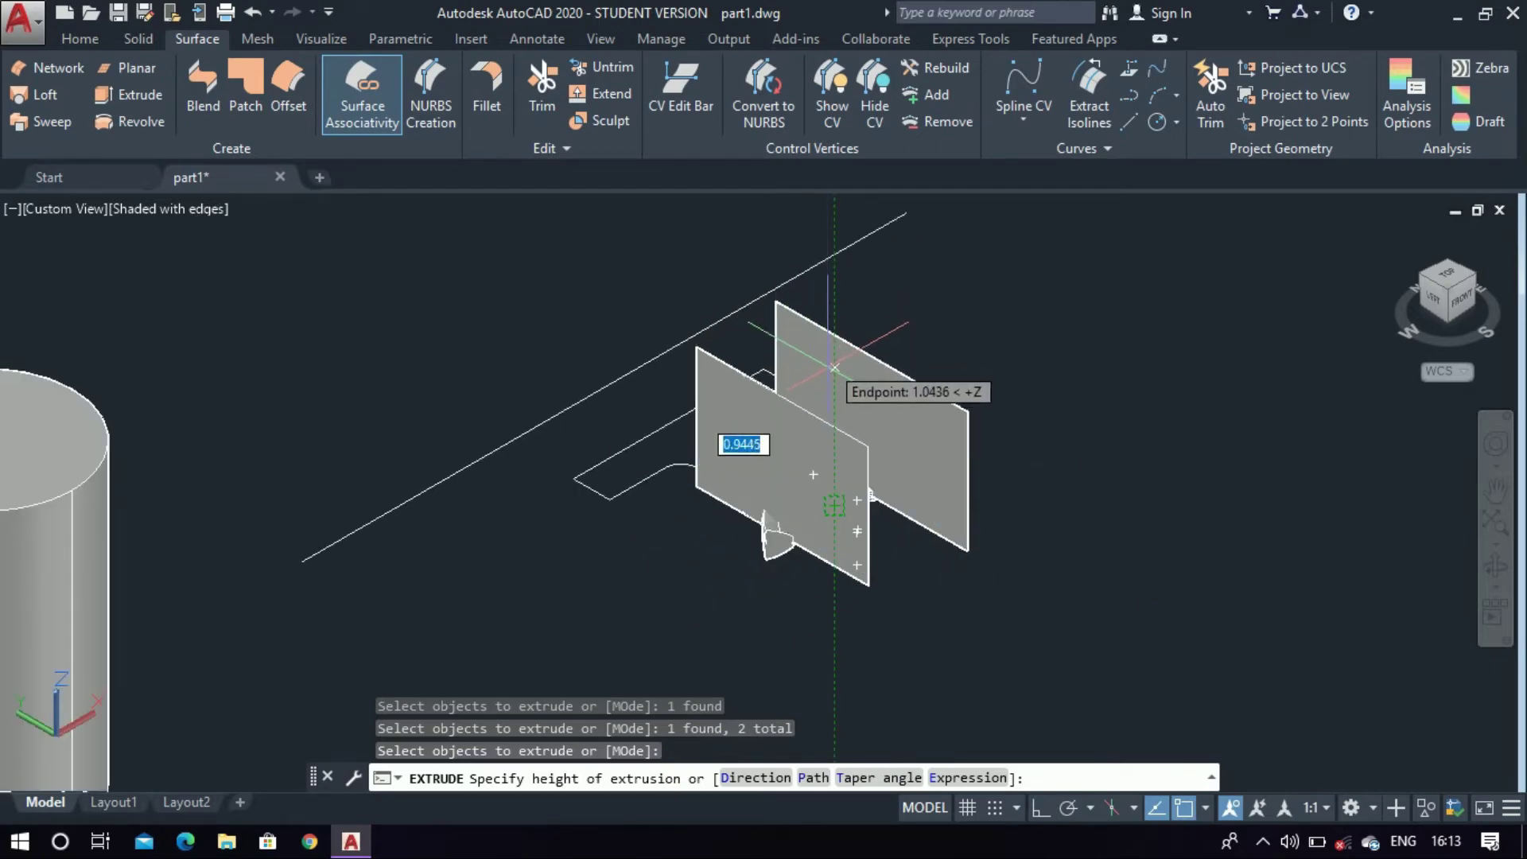
pyautogui.click(834, 417)
pyautogui.press('Escape')
pyautogui.scroll(2, 896, 509)
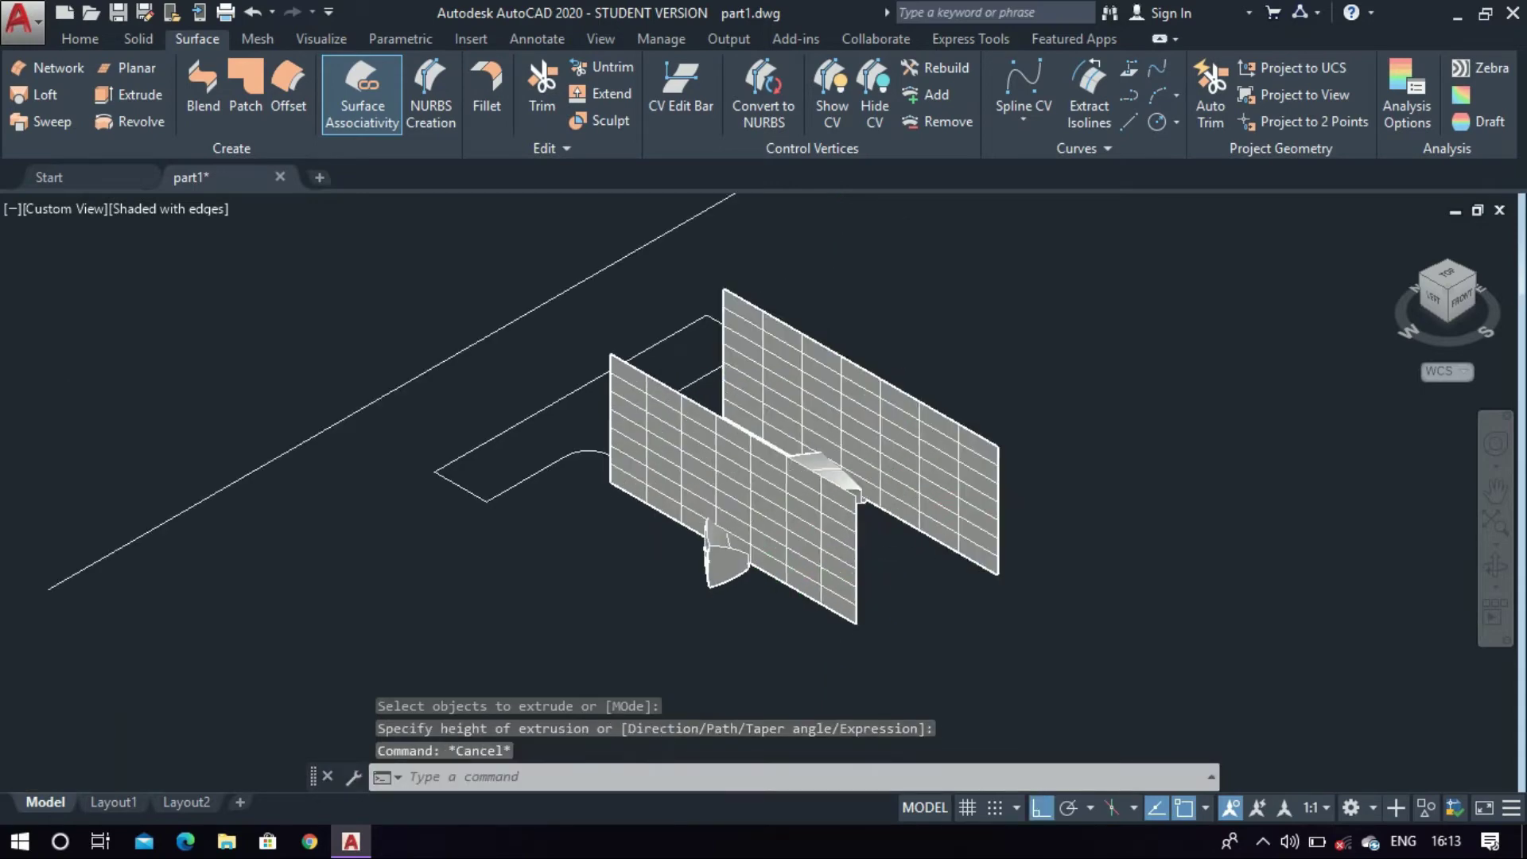
# Move both extruded surfaces down about 0.25 units along Z, continuing despite the loss of surface associativity
pyautogui.scroll(2, 896, 494)
pyautogui.write('m')
pyautogui.press('Return')
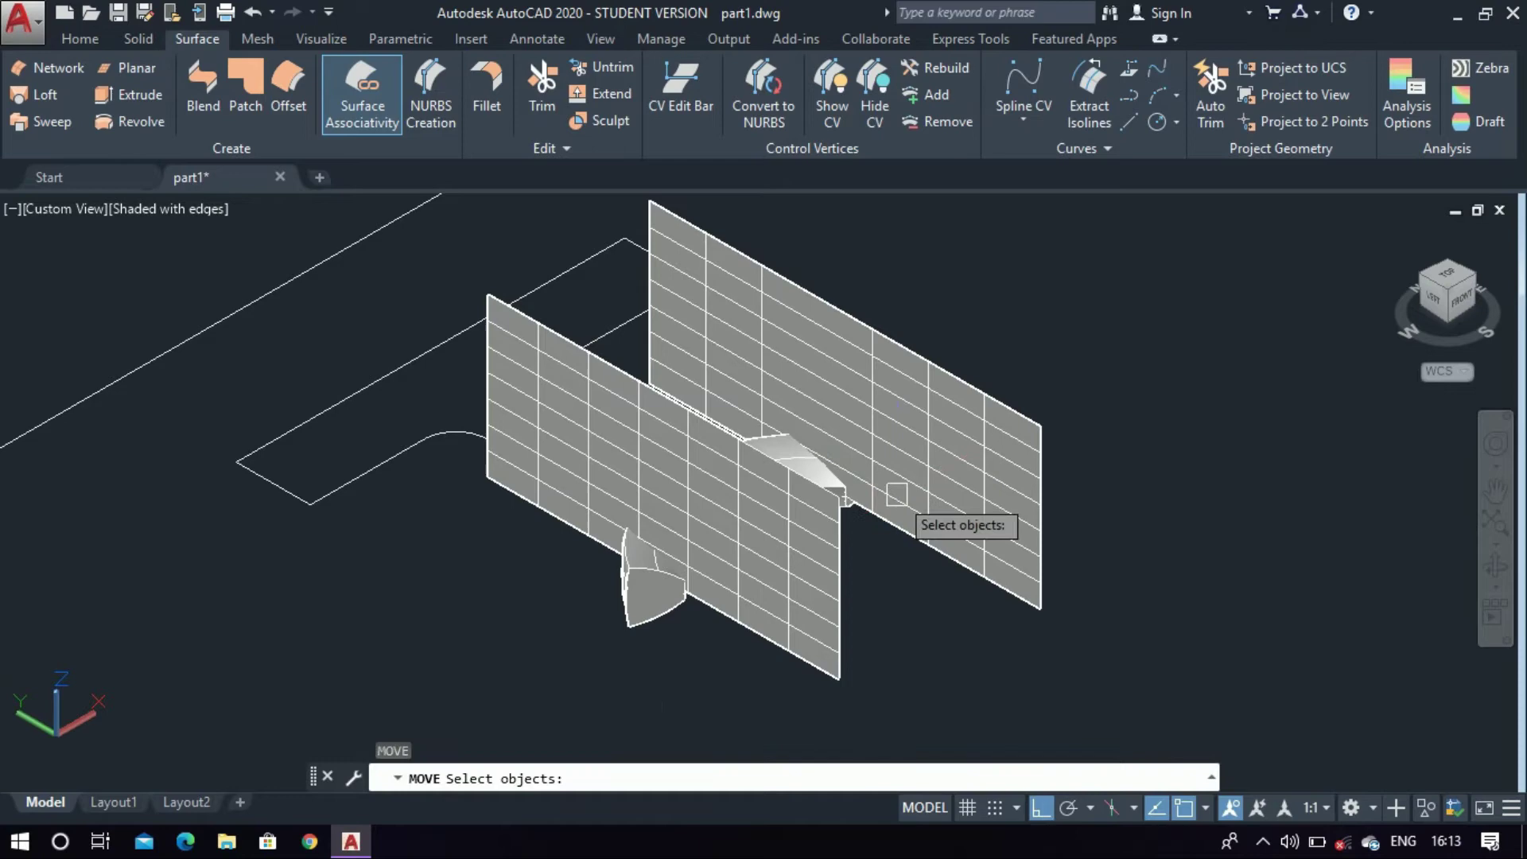
pyautogui.click(827, 623)
pyautogui.click(960, 539)
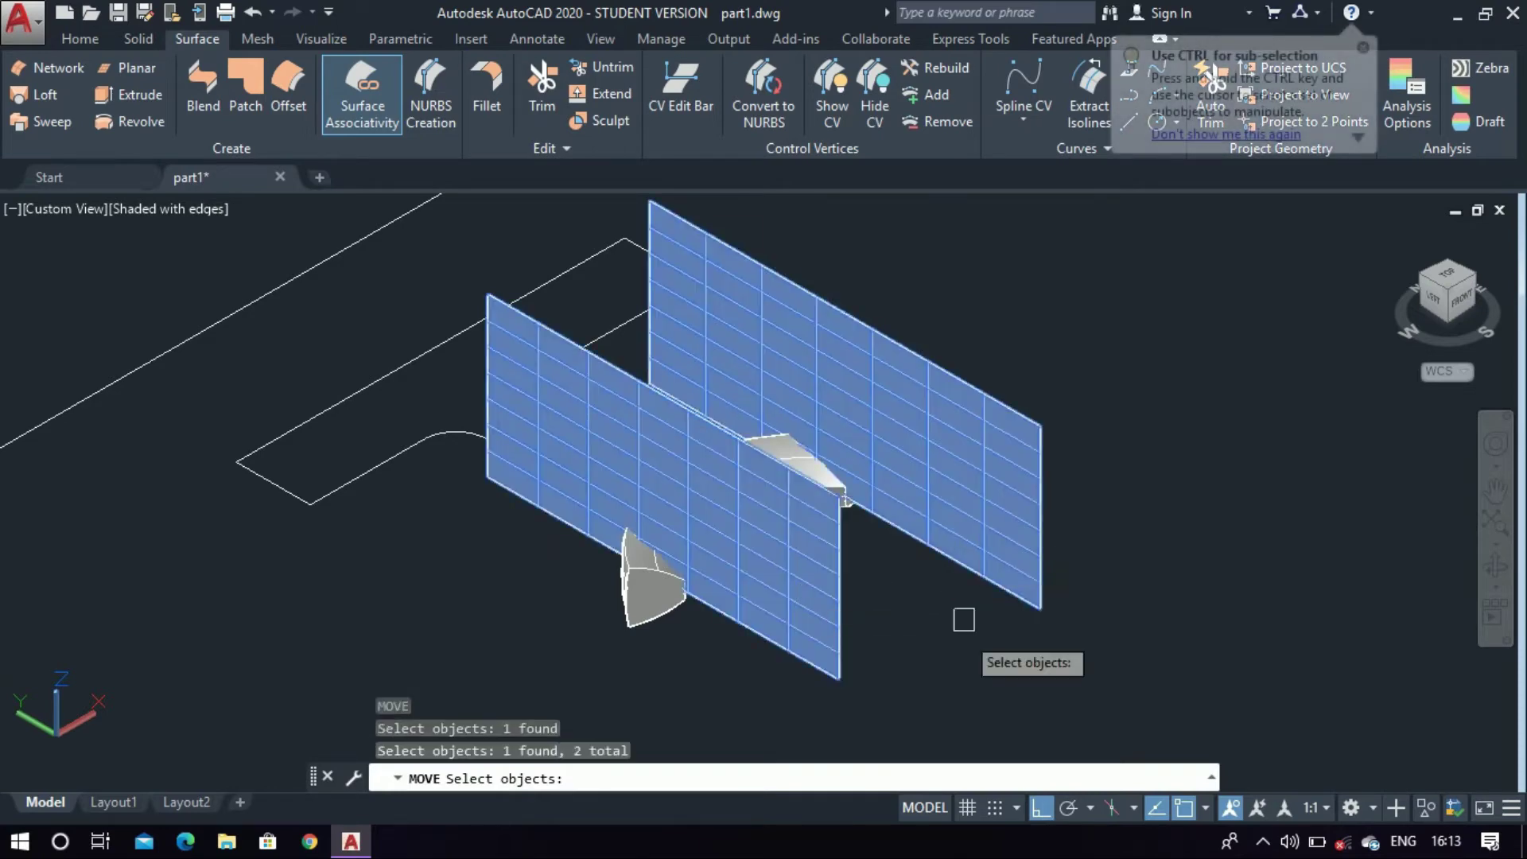
pyautogui.press('Return')
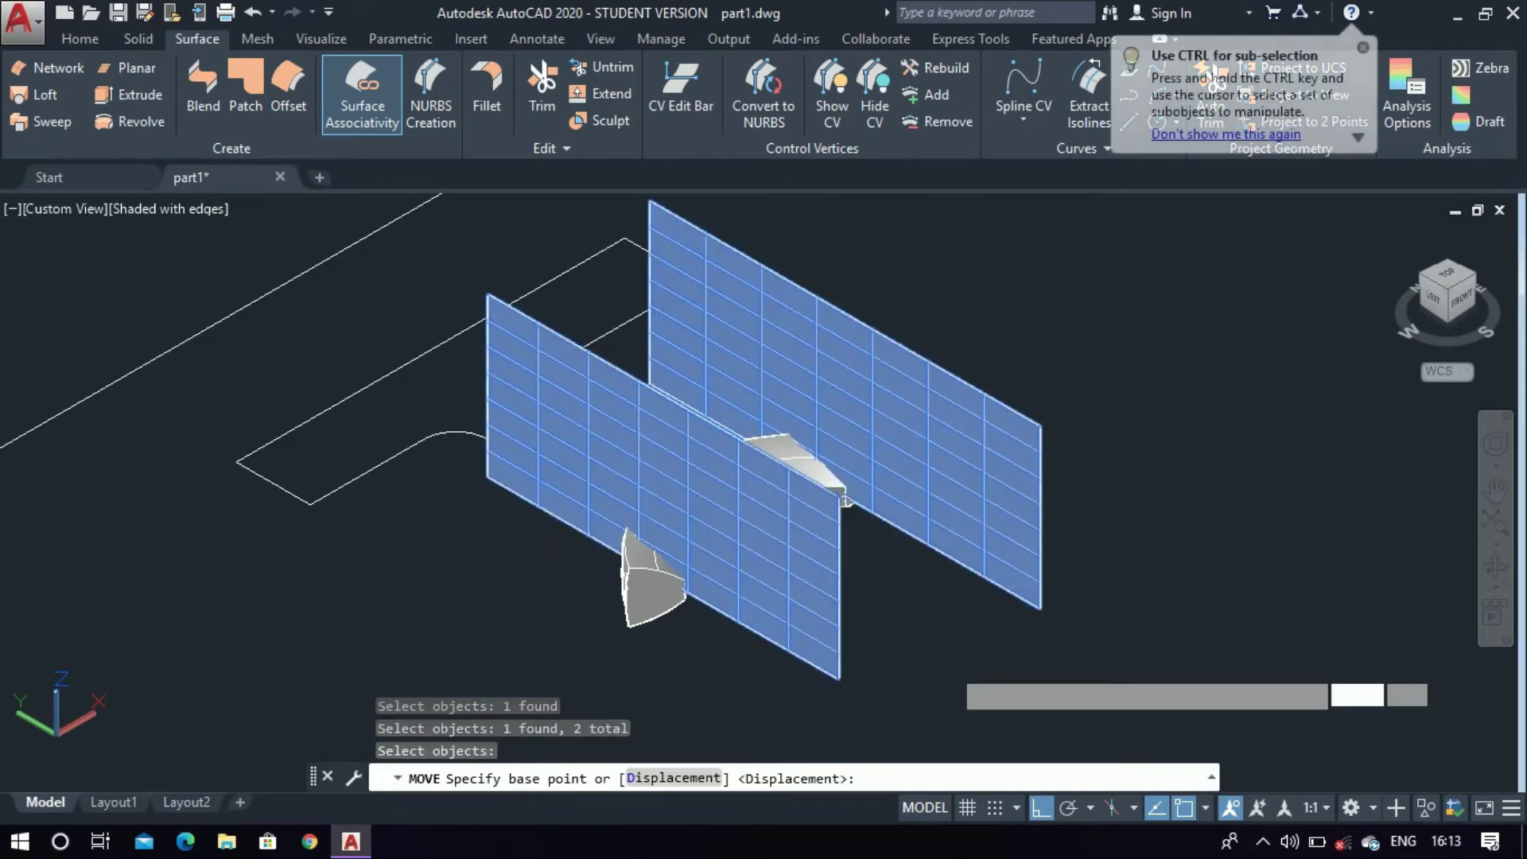
pyautogui.click(948, 666)
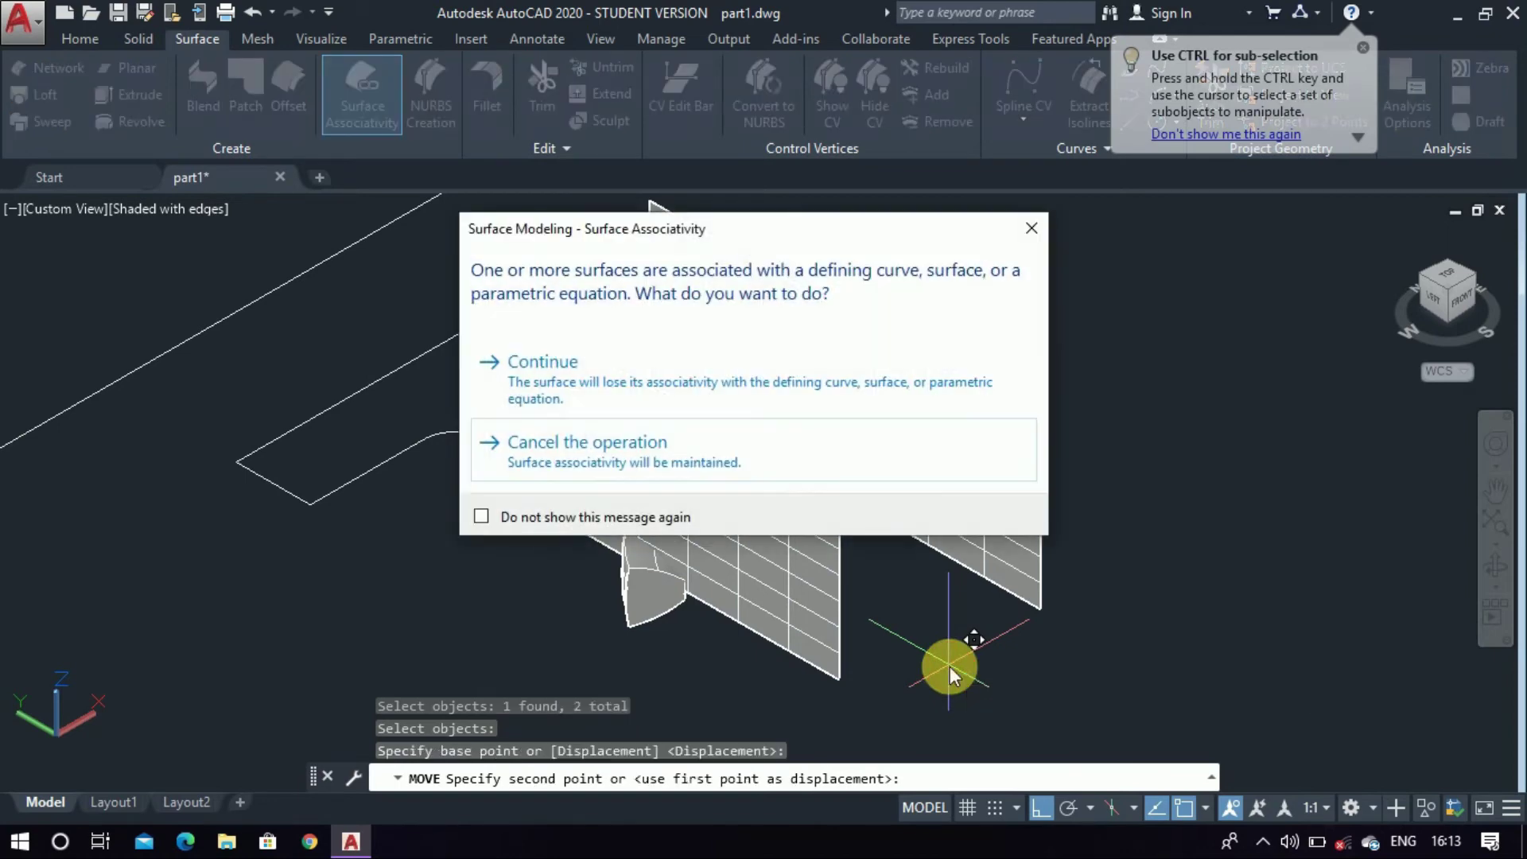
pyautogui.click(779, 389)
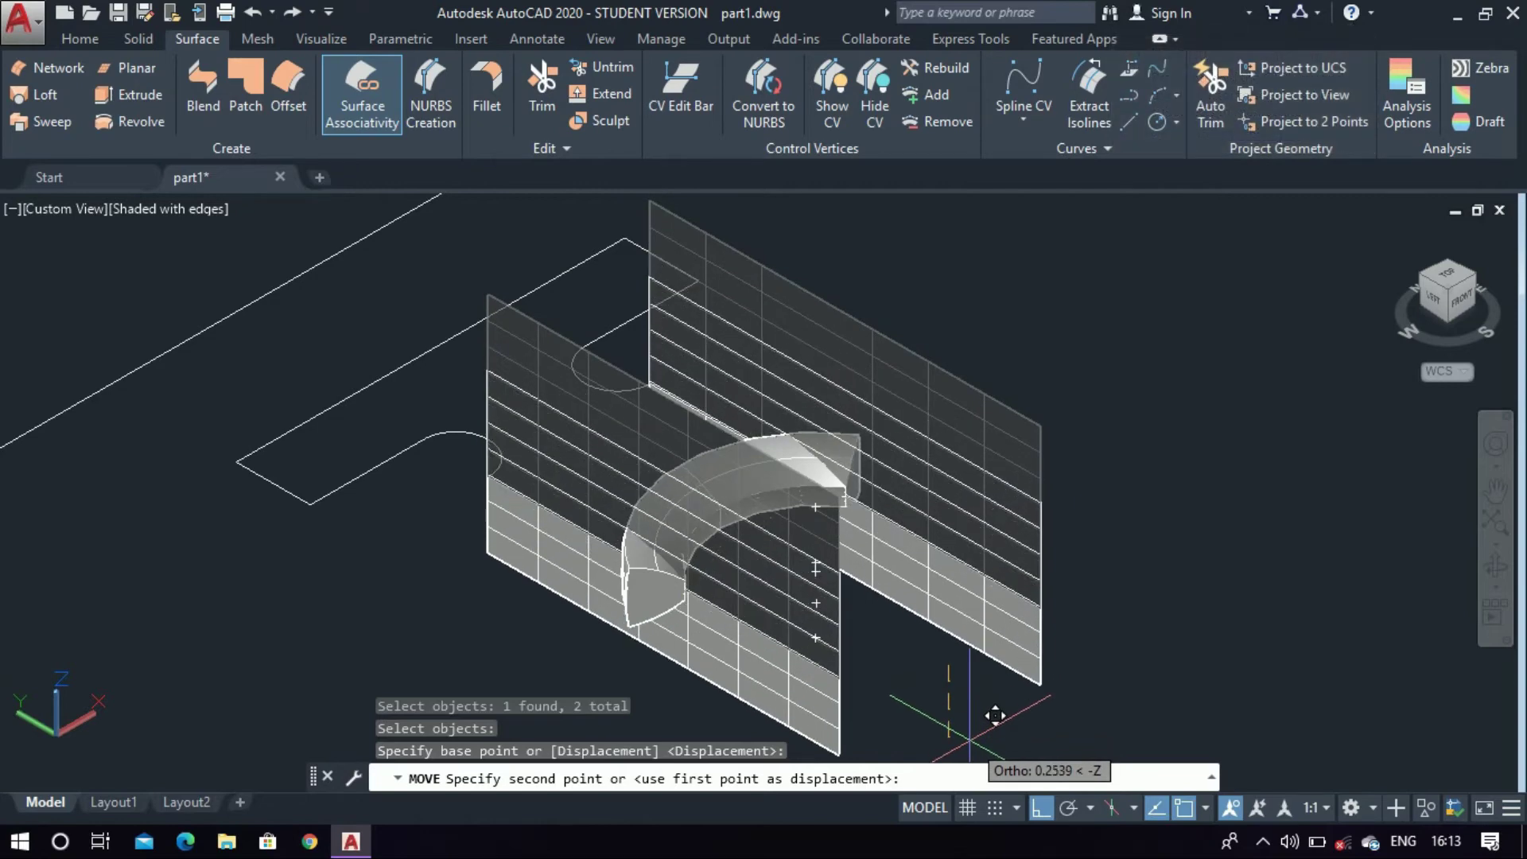
pyautogui.click(995, 710)
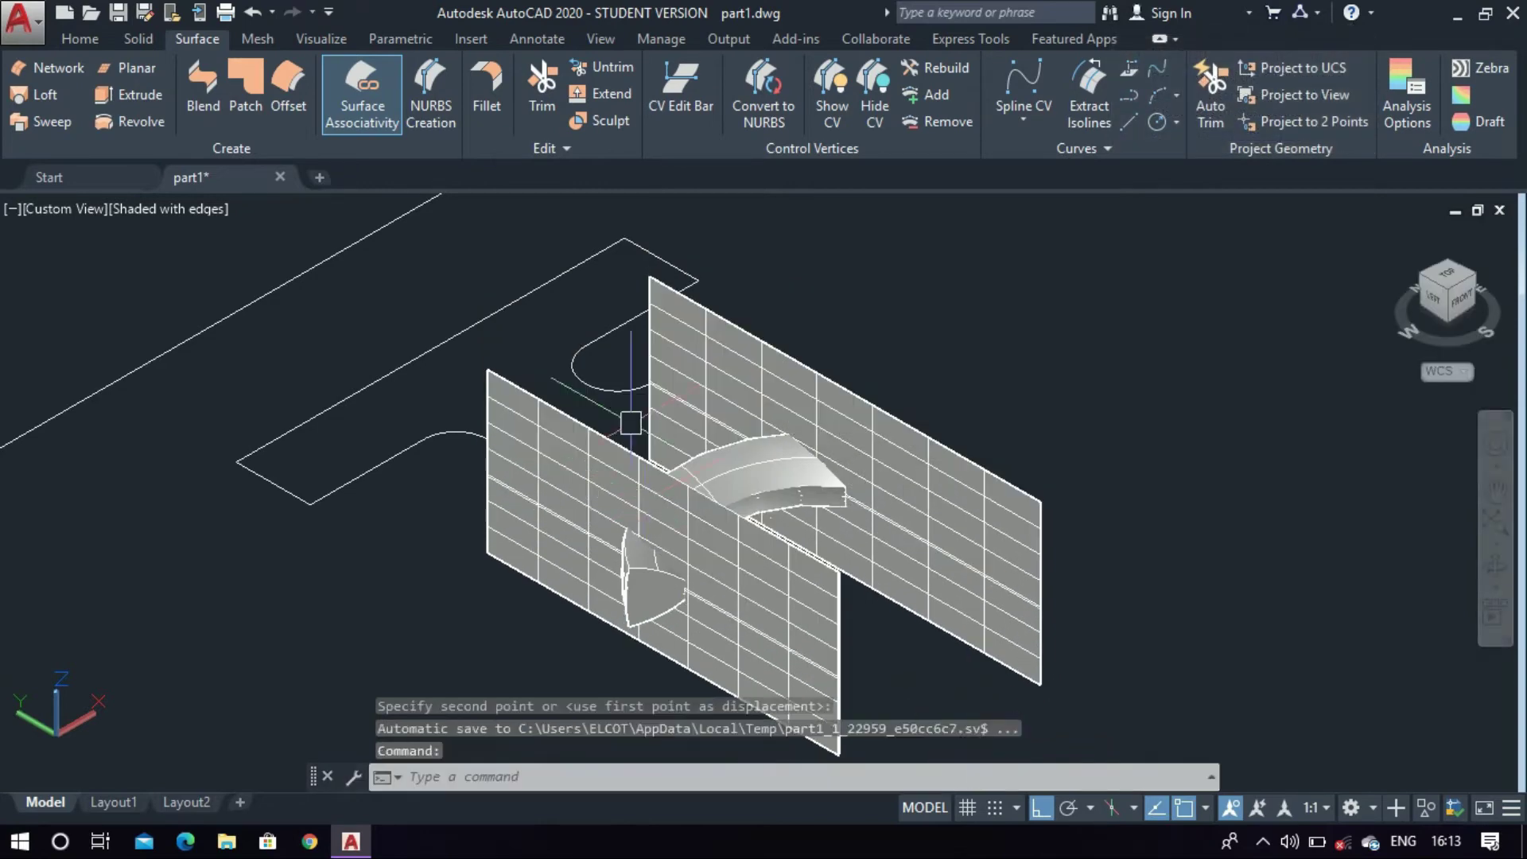
# Slice the swept solid with the near extruded surface using the Surface option, keeping the part between the two surfaces
pyautogui.scroll(4, 666, 623)
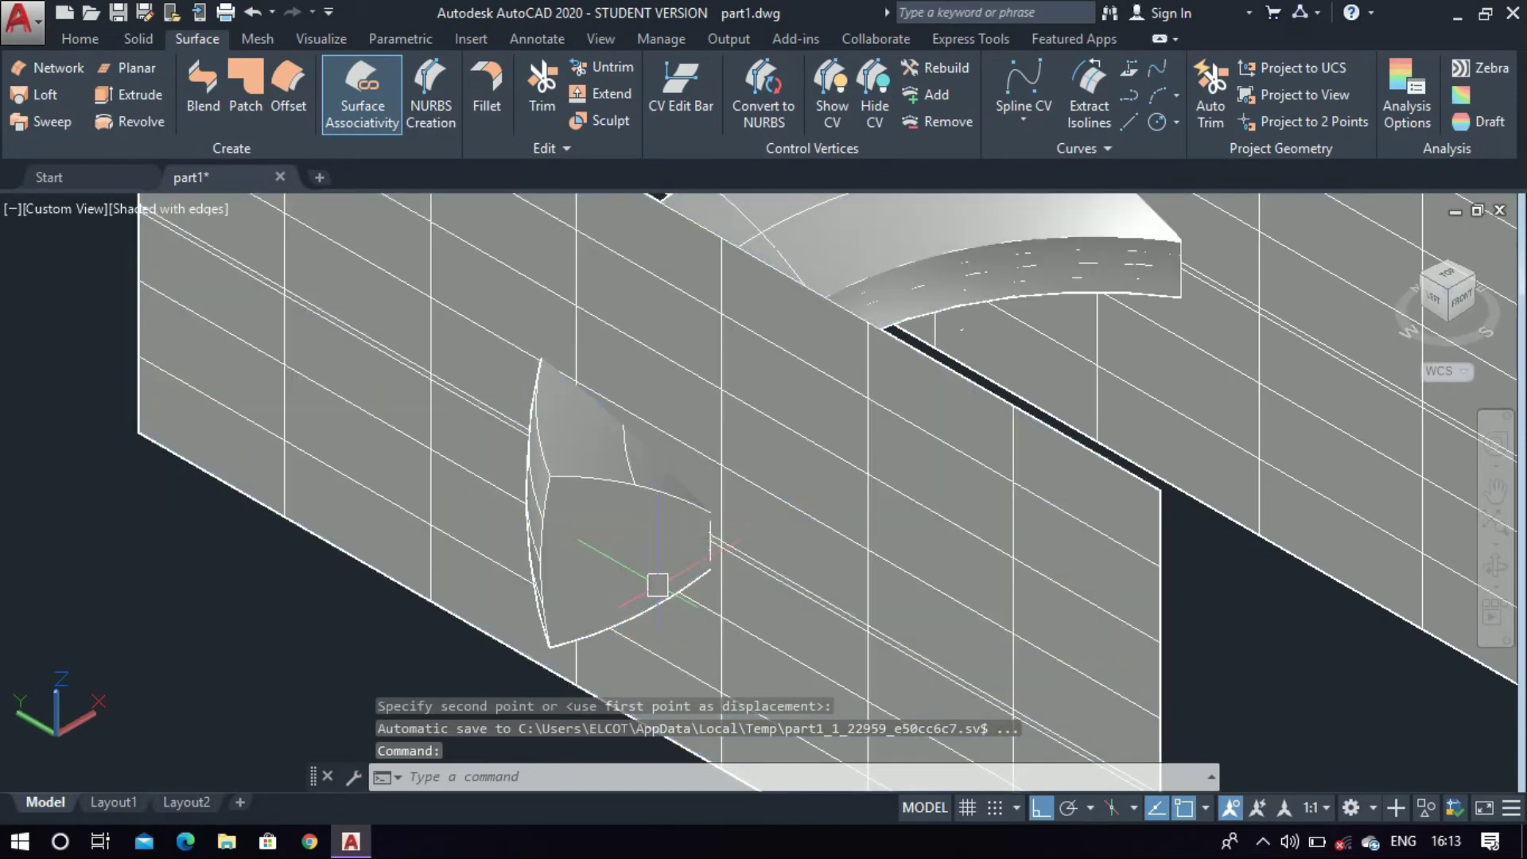
pyautogui.scroll(-2, 645, 546)
pyautogui.scroll(3, 645, 546)
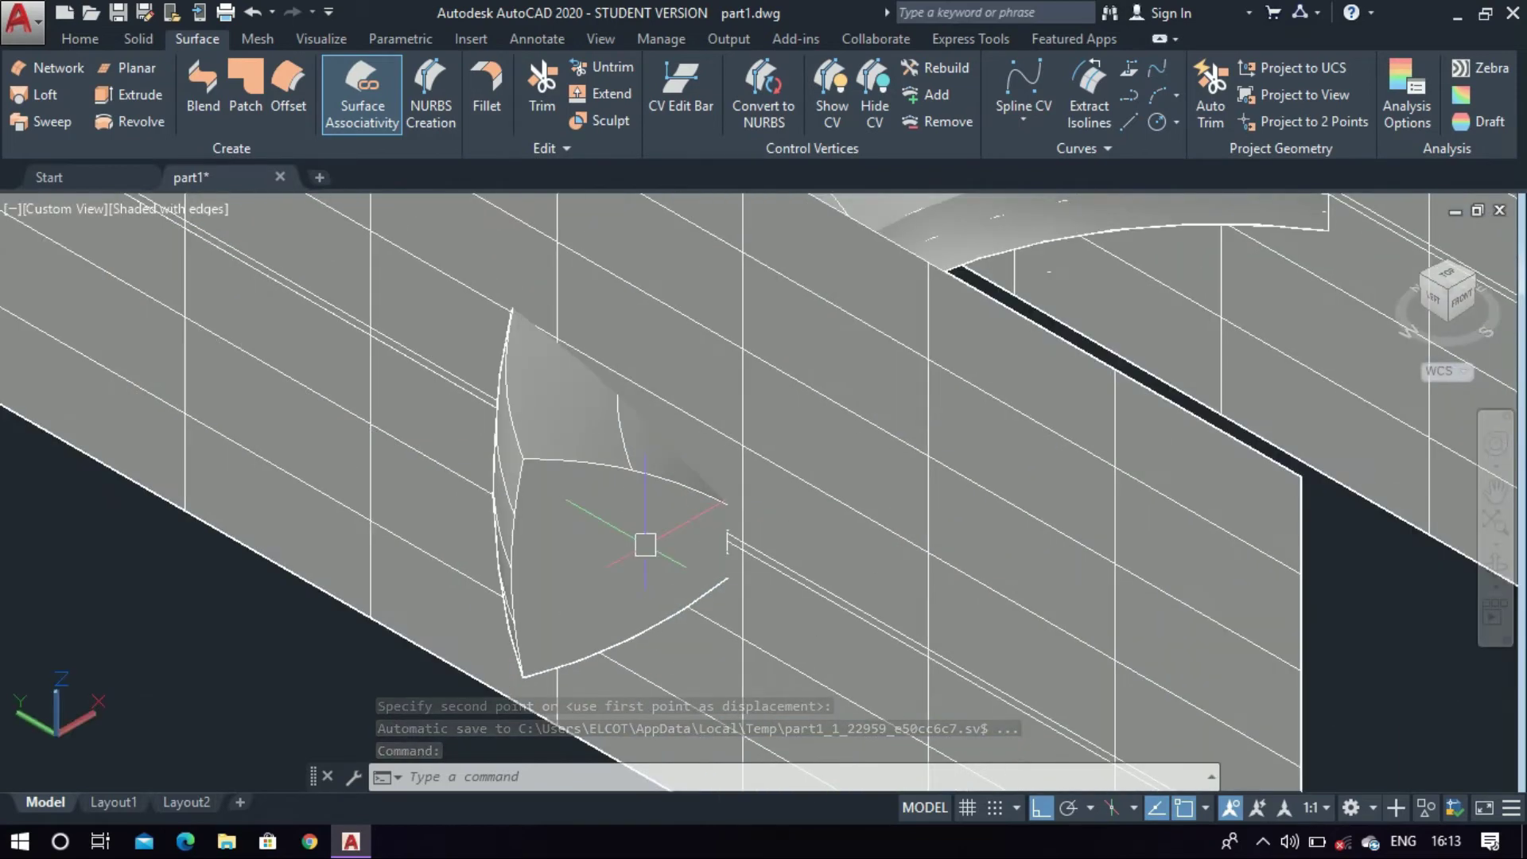
pyautogui.write('slice')
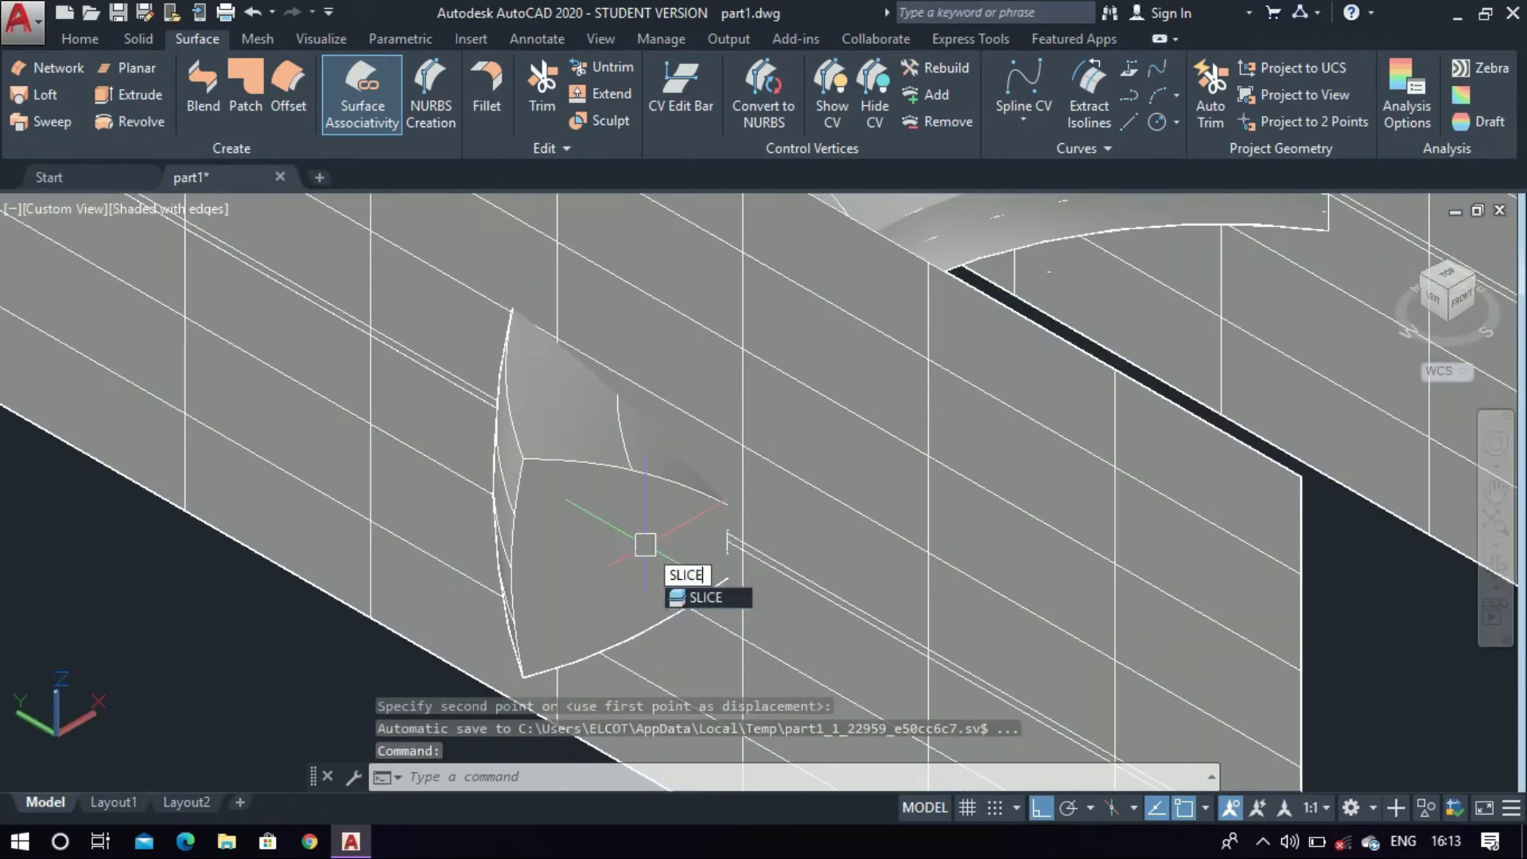
pyautogui.press('Return')
pyautogui.click(645, 545)
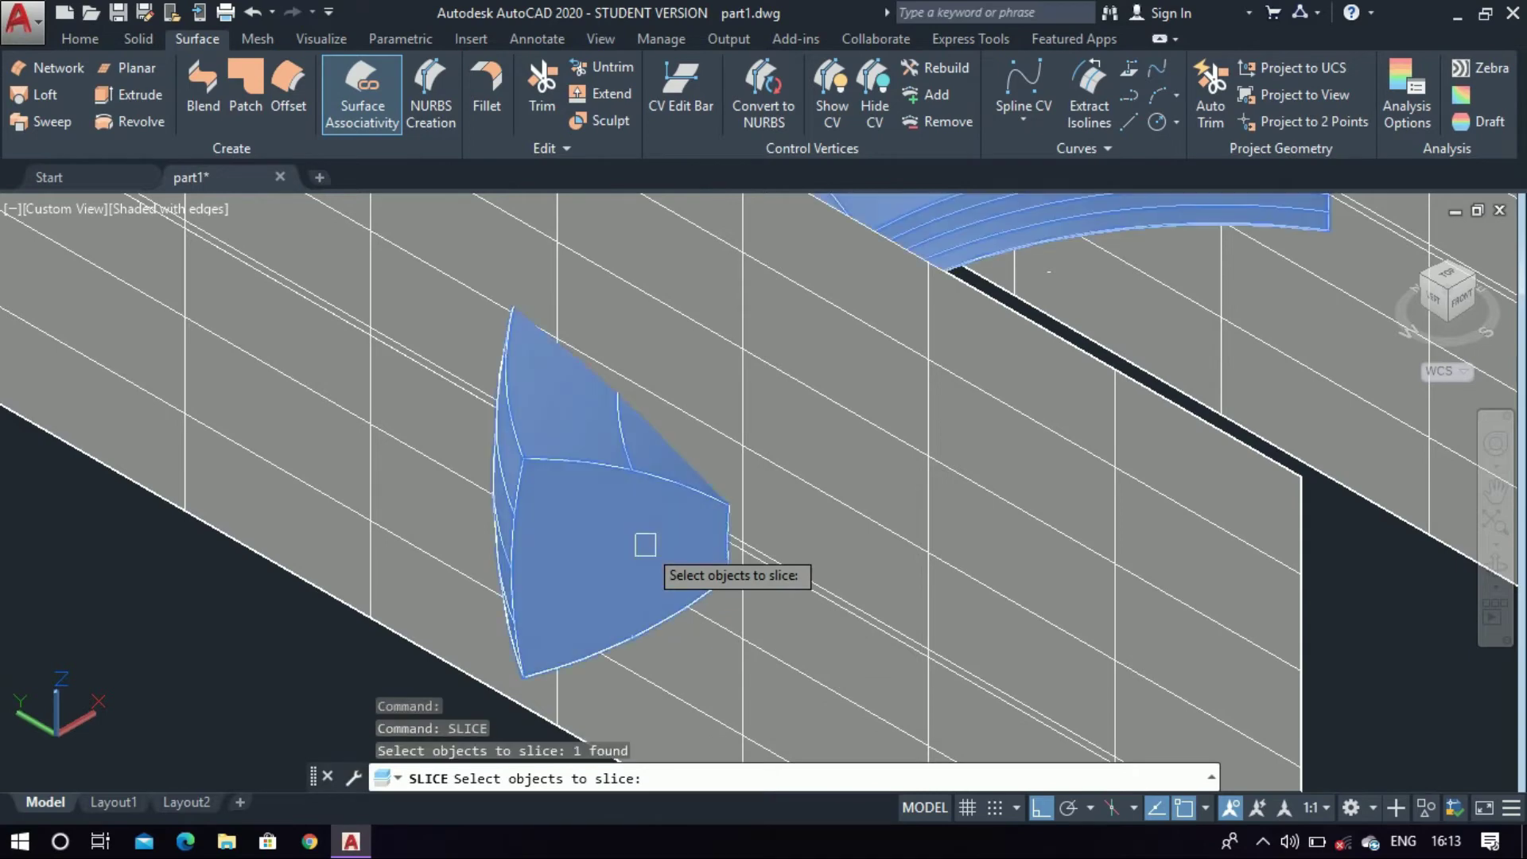
pyautogui.press('Return')
pyautogui.scroll(-3, 645, 541)
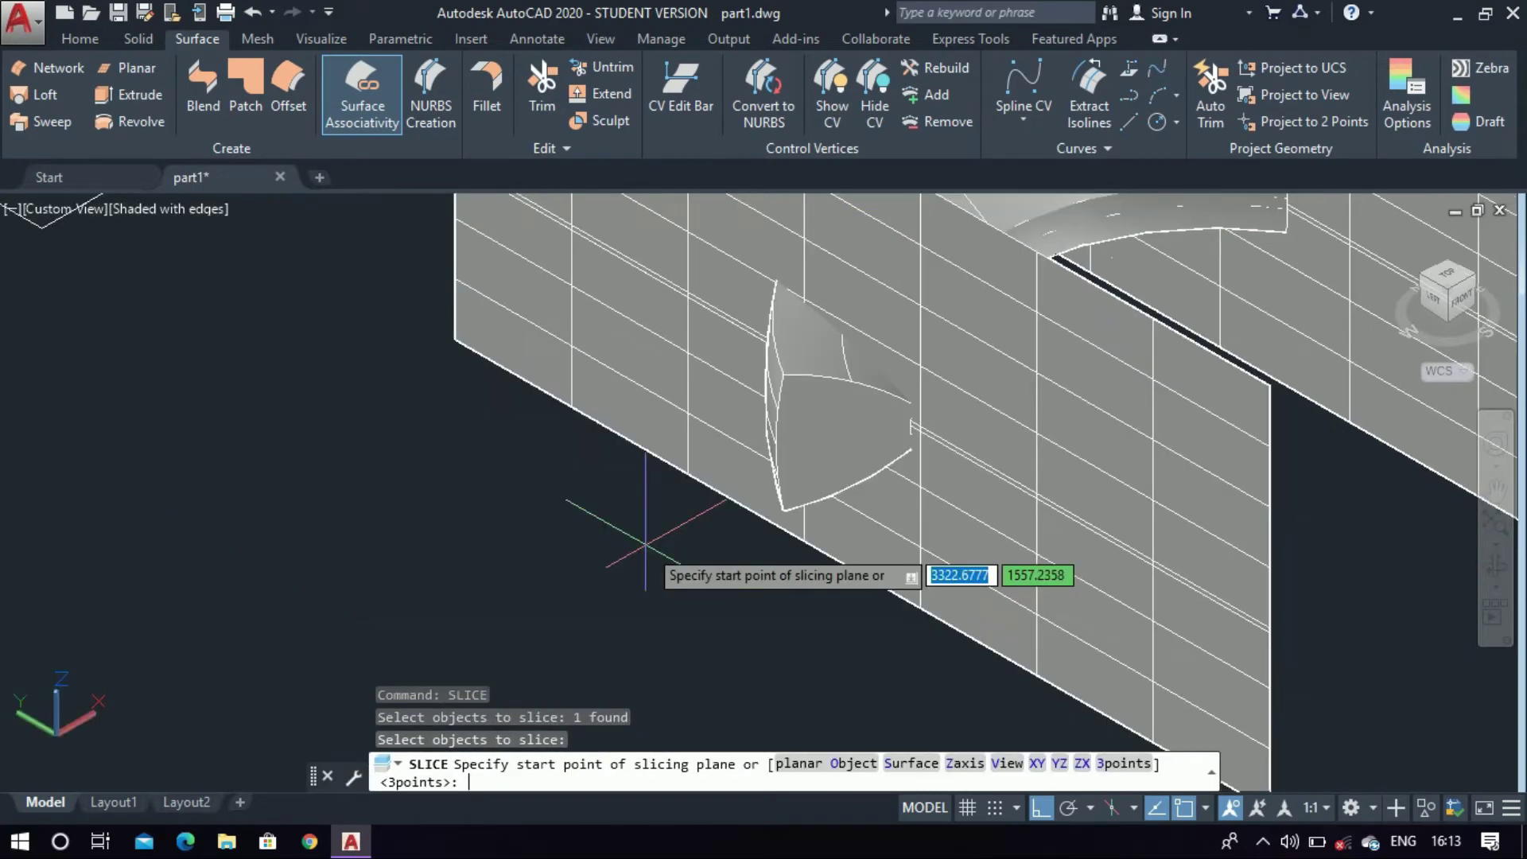
pyautogui.click(911, 763)
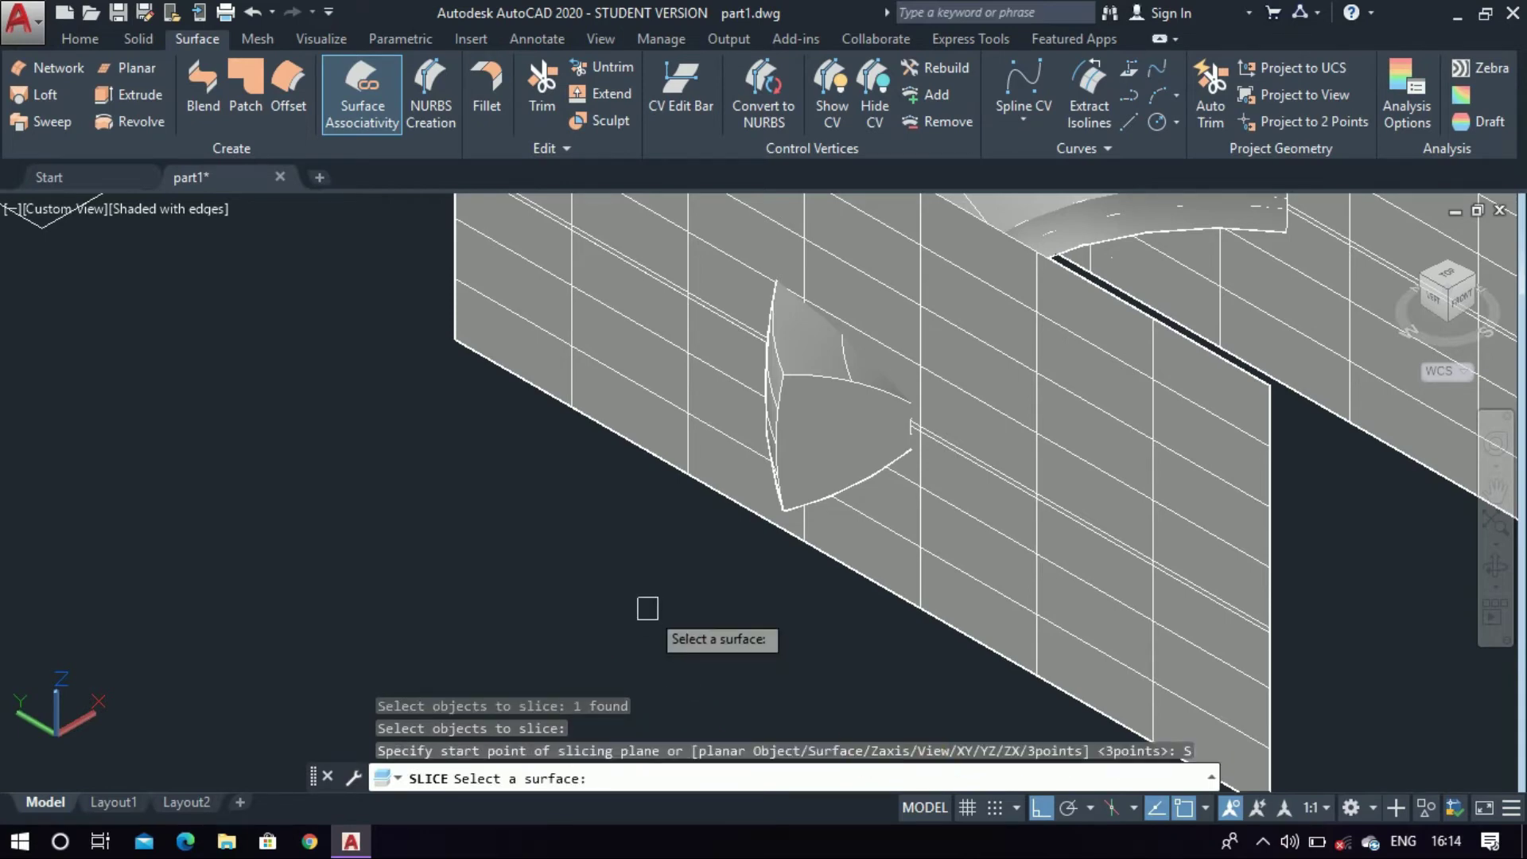
pyautogui.scroll(-2, 652, 612)
pyautogui.click(1021, 626)
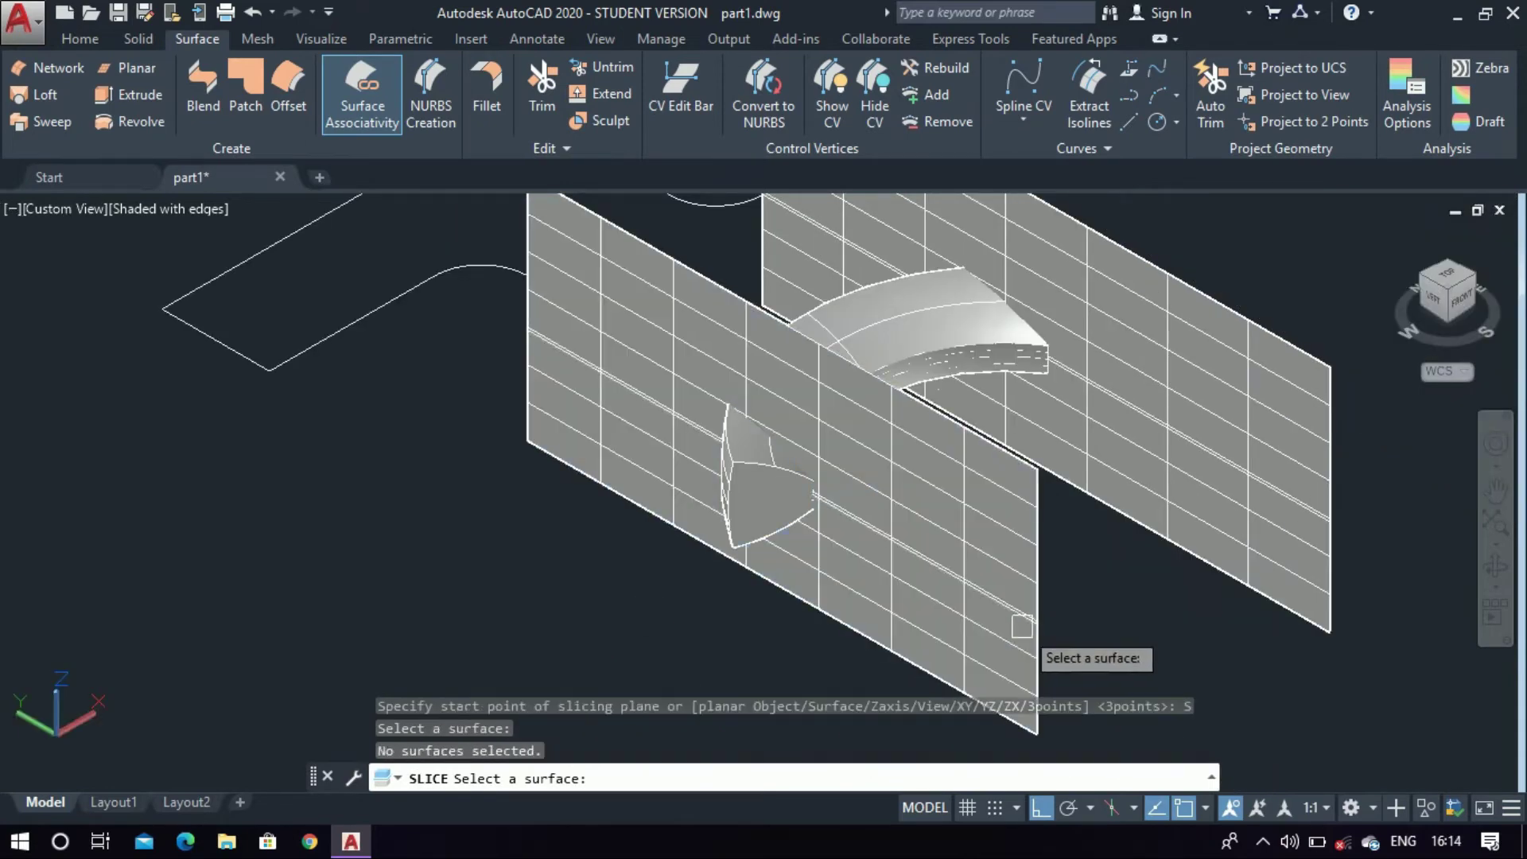
pyautogui.click(953, 615)
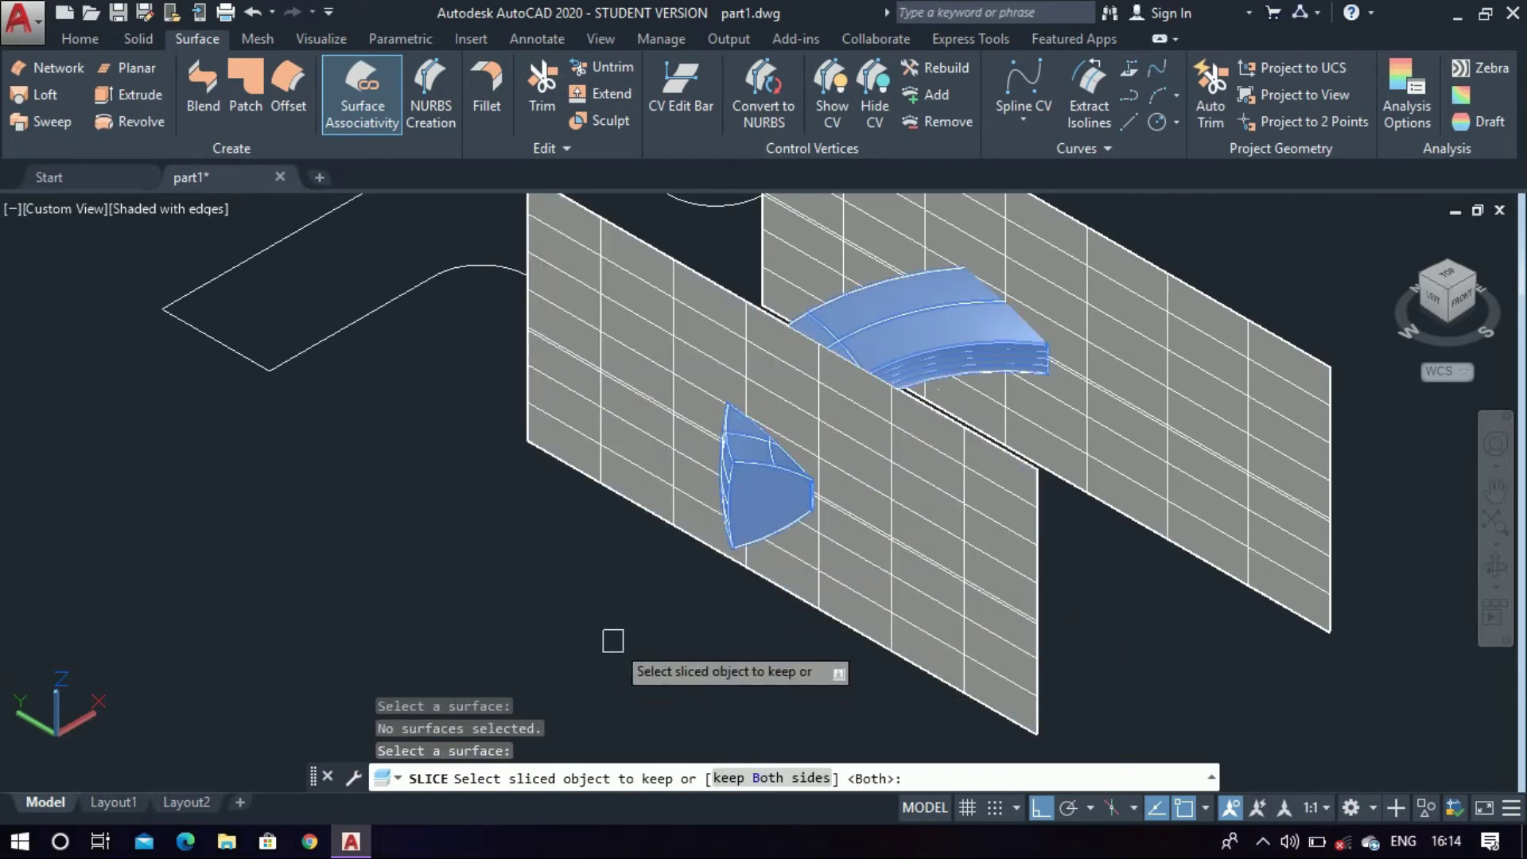
pyautogui.click(848, 323)
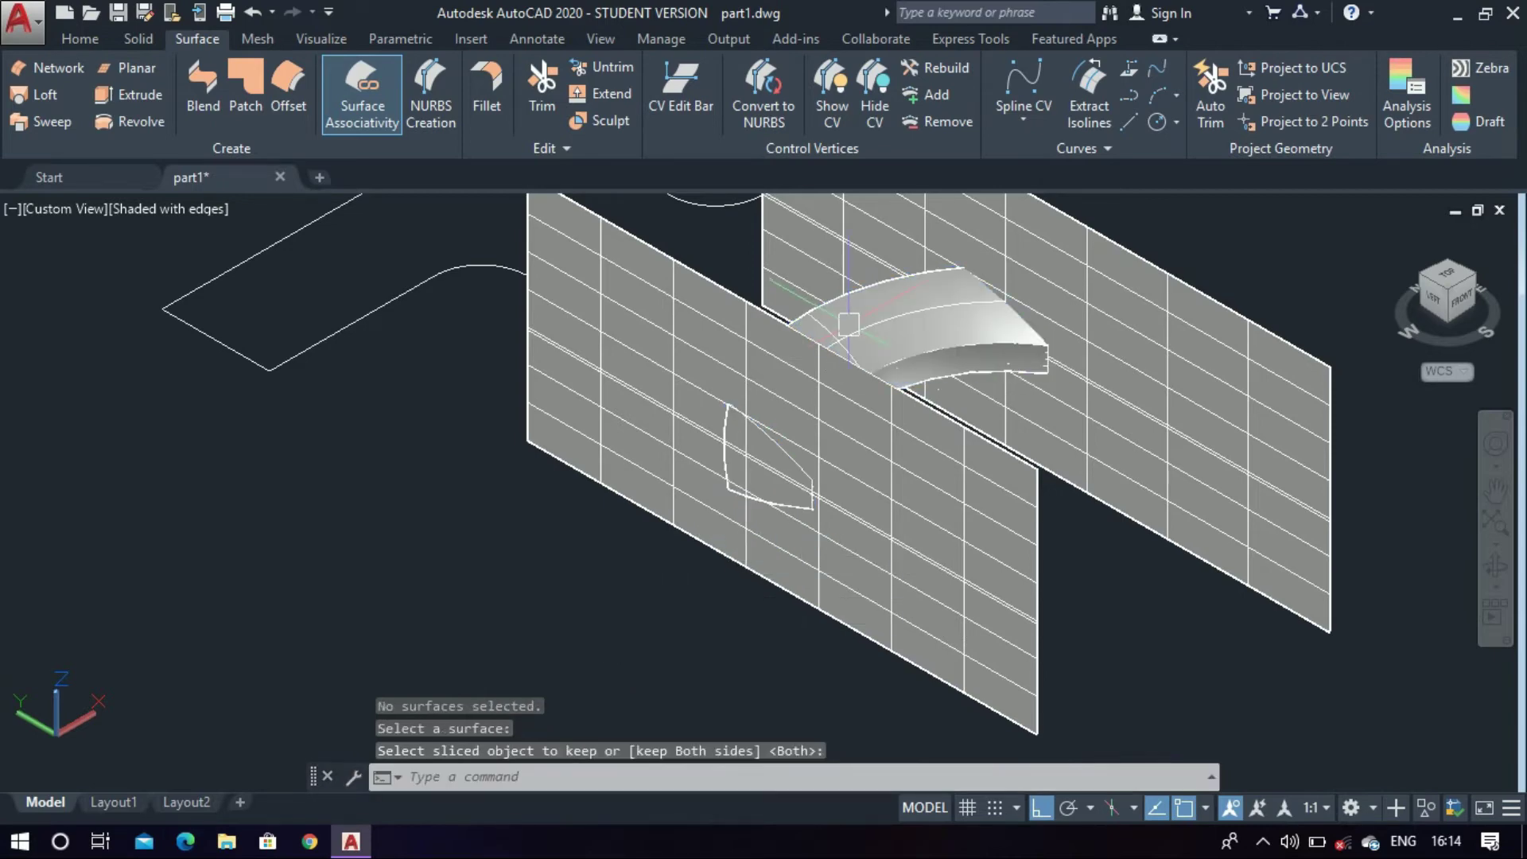
# Slice the swept solid with the other extruded surface using the Surface option, keeping the part between the two surfaces
pyautogui.scroll(-2, 563, 531)
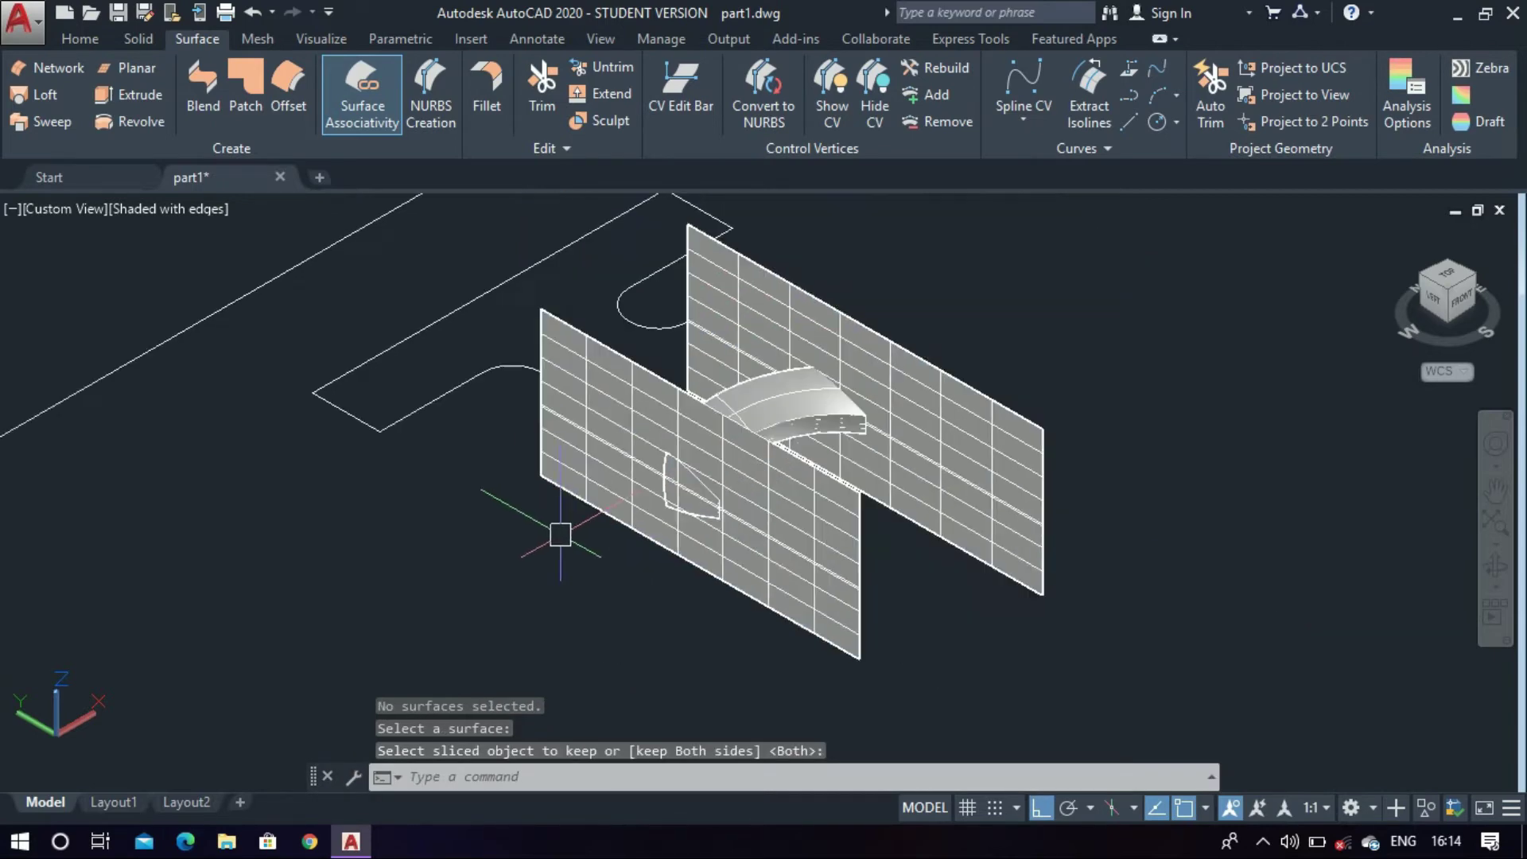
pyautogui.click(1483, 285)
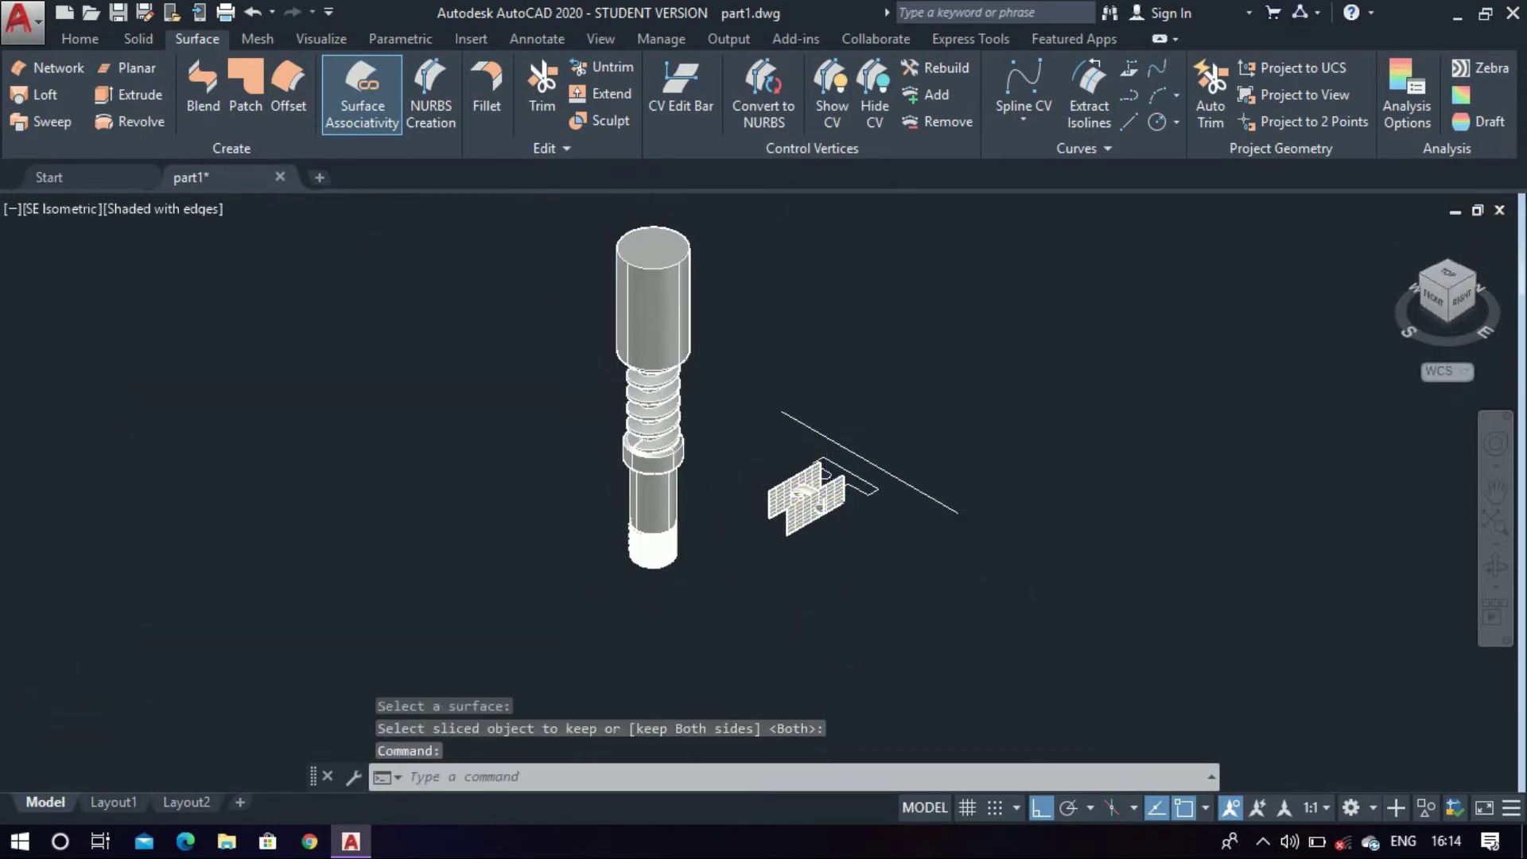
pyautogui.scroll(6, 815, 493)
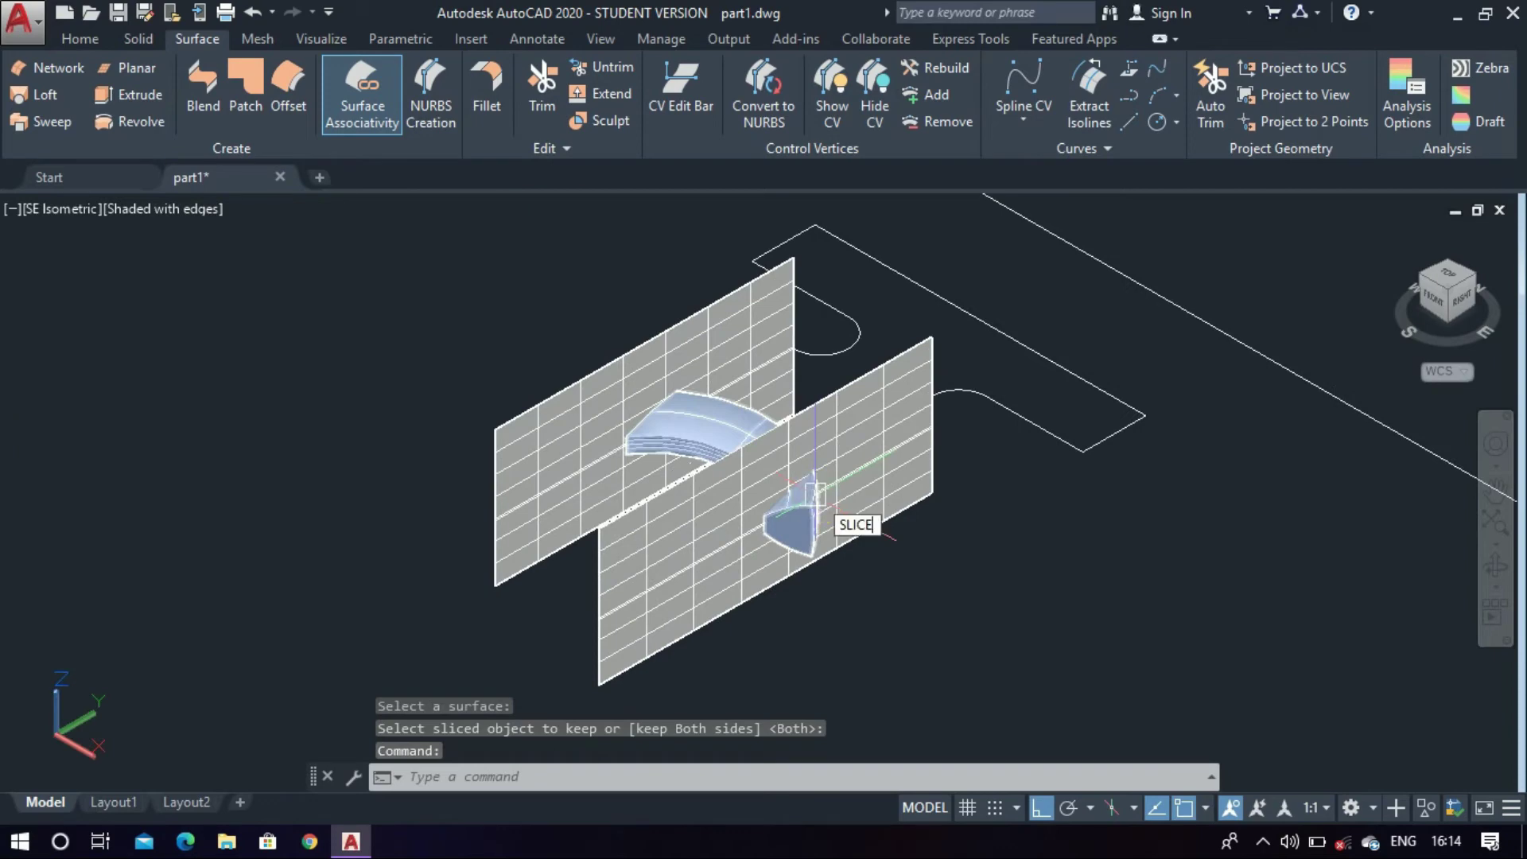
pyautogui.press('Return')
pyautogui.click(811, 499)
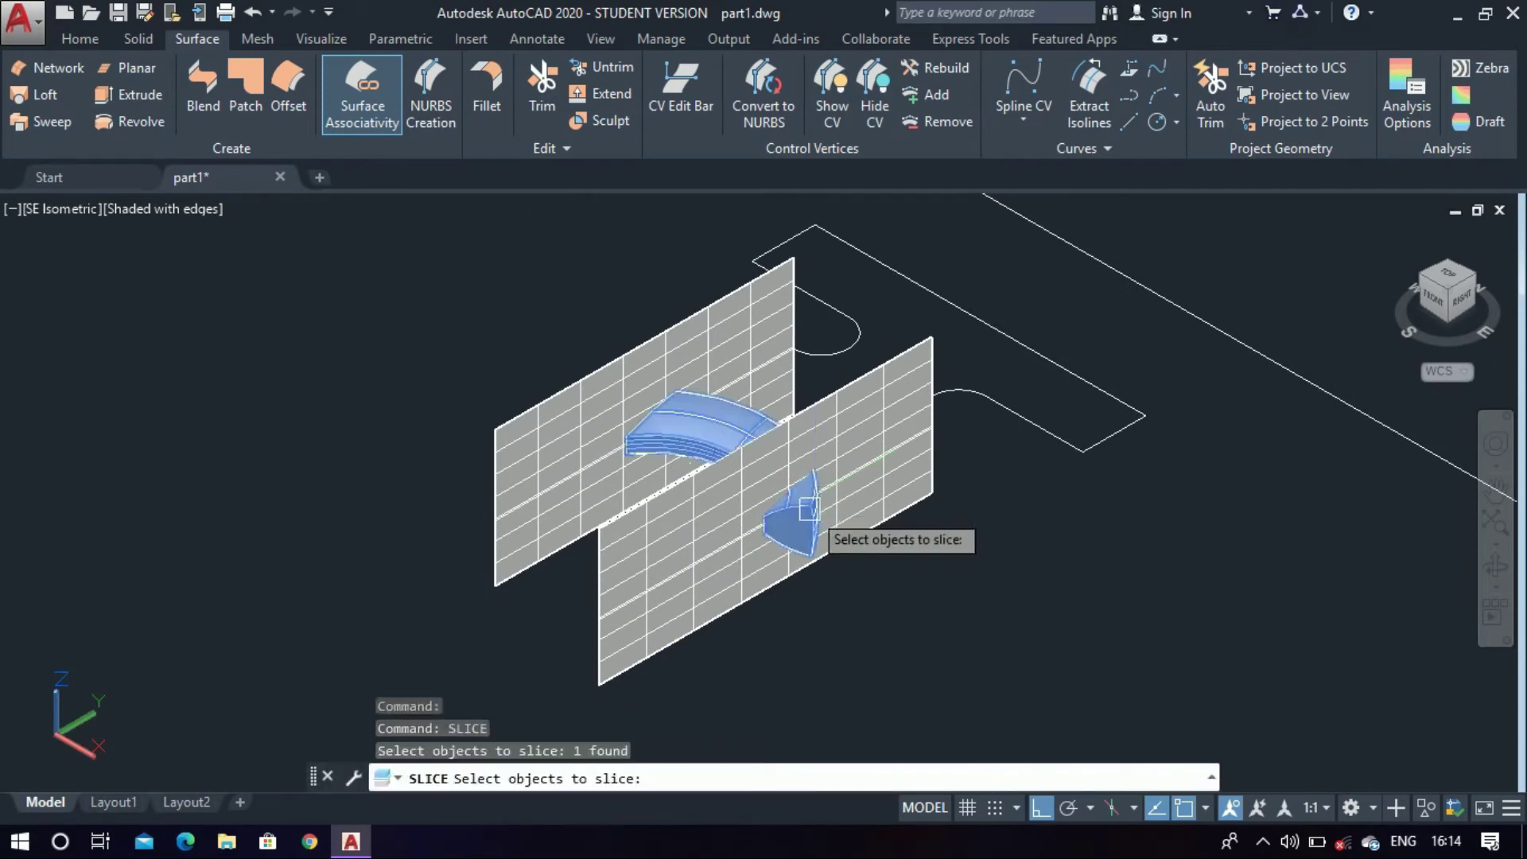
pyautogui.press('Return')
pyautogui.write('s')
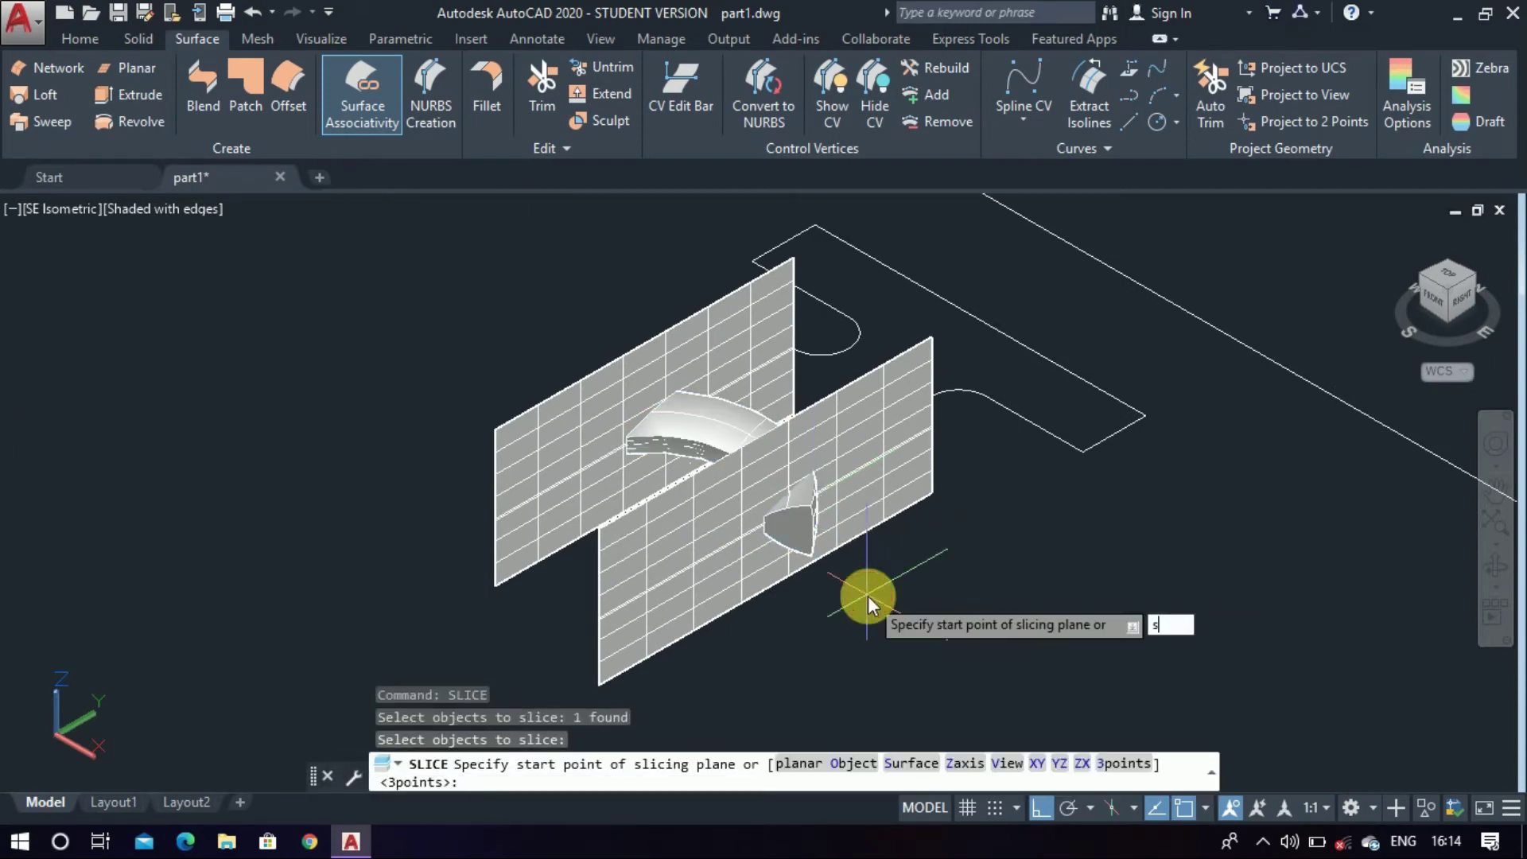
pyautogui.press('Return')
pyautogui.scroll(2, 869, 591)
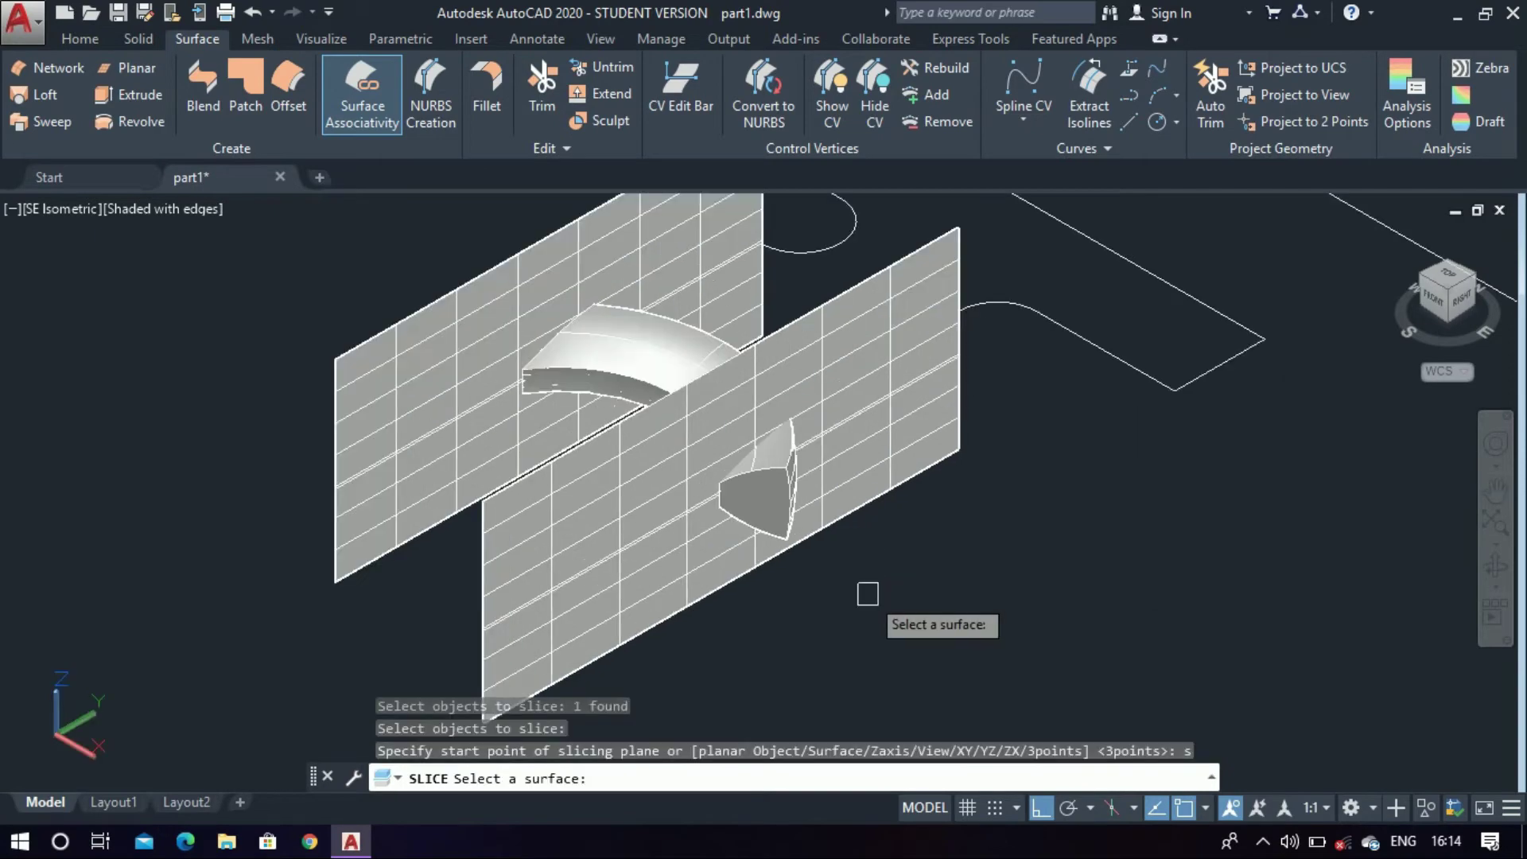
pyautogui.click(677, 579)
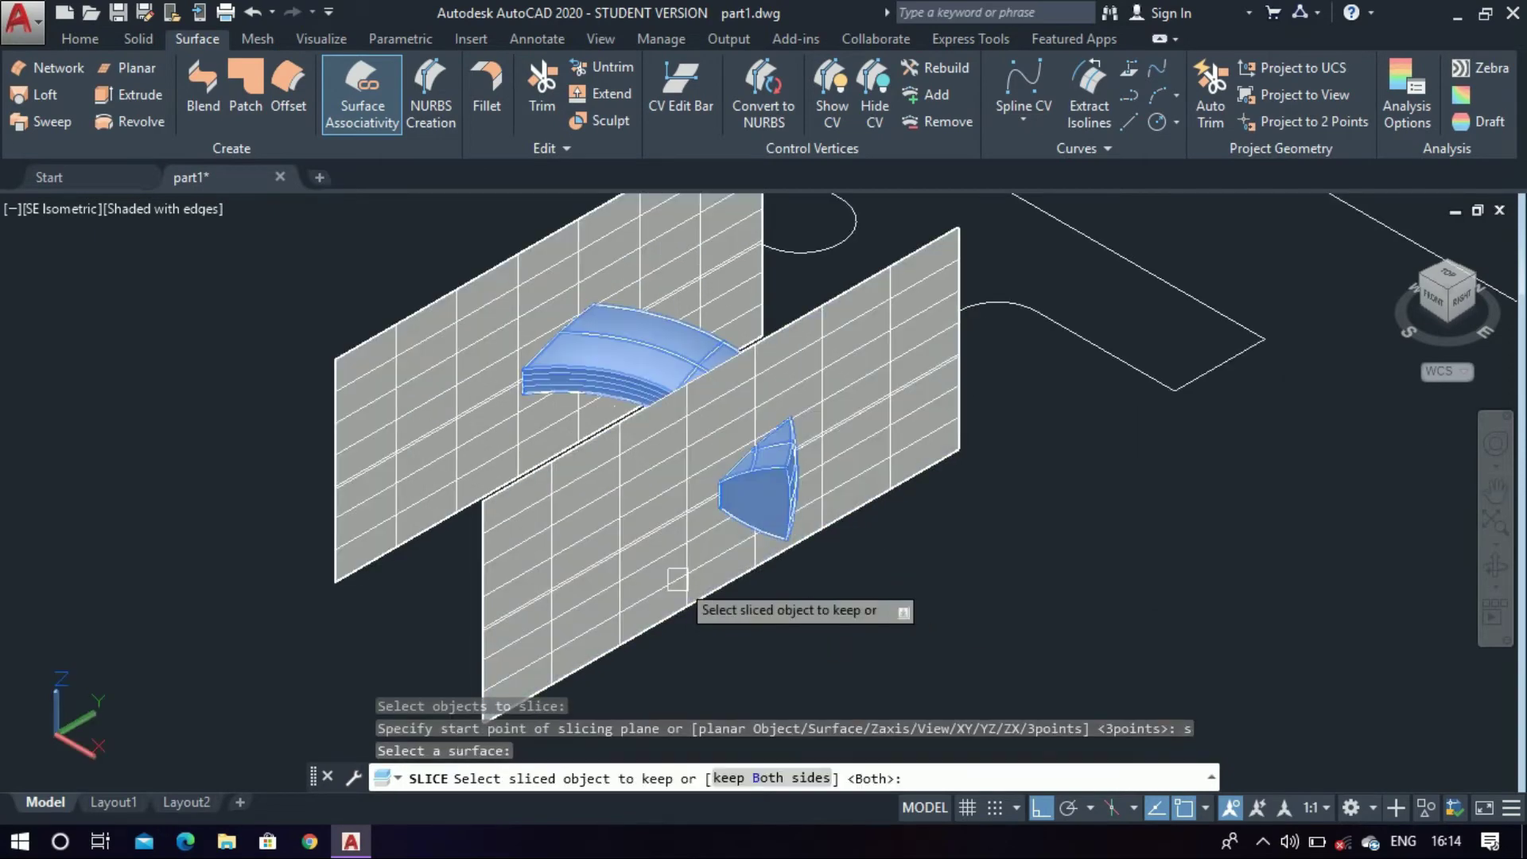
pyautogui.click(649, 342)
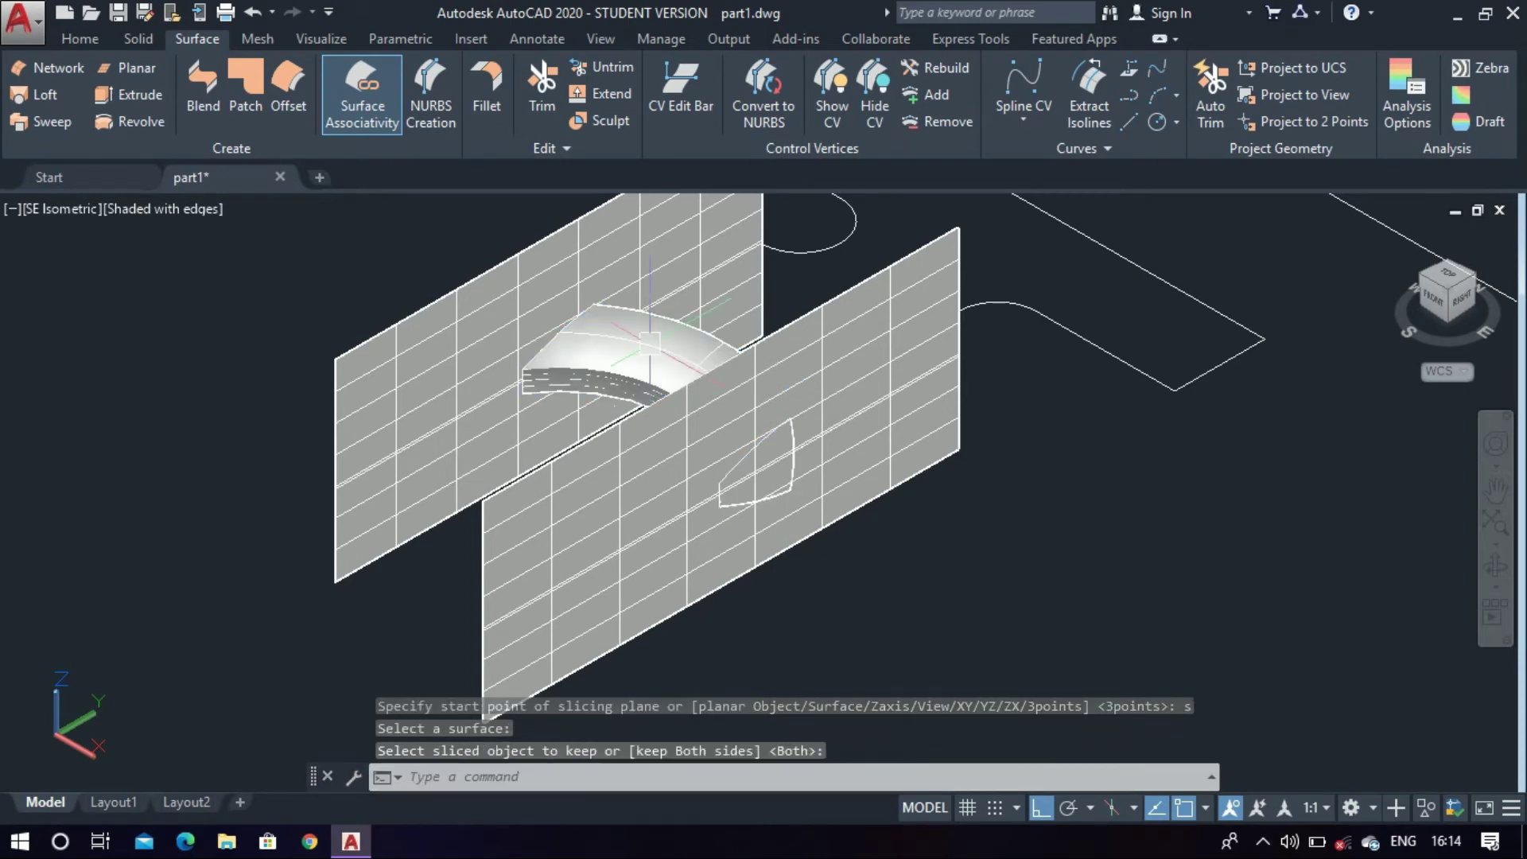
# Delete both extruded surfaces together with the two parallel lines they were extruded from
pyautogui.click(606, 558)
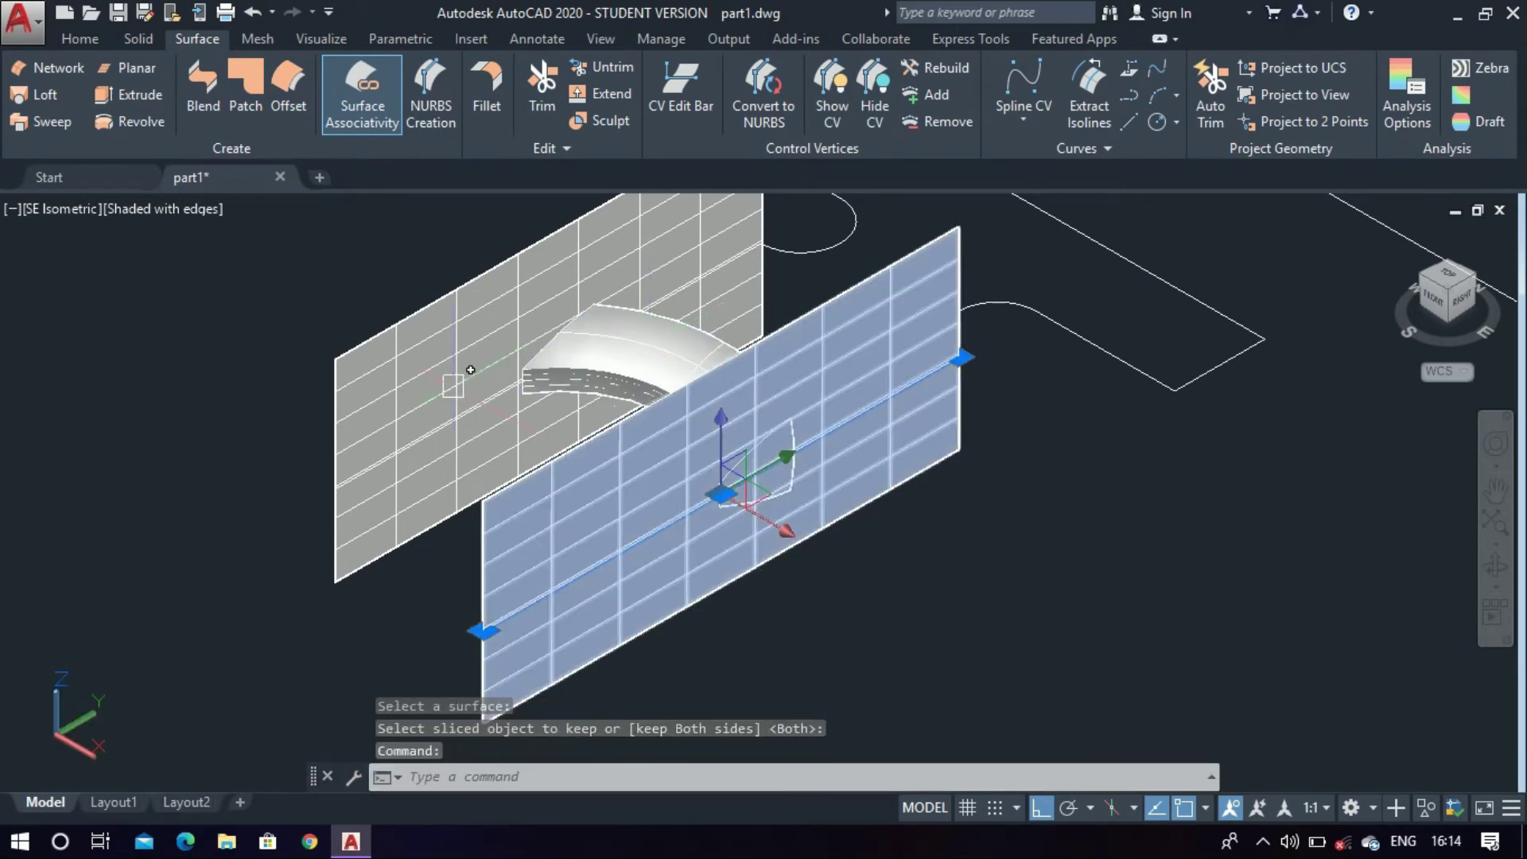
pyautogui.click(419, 451)
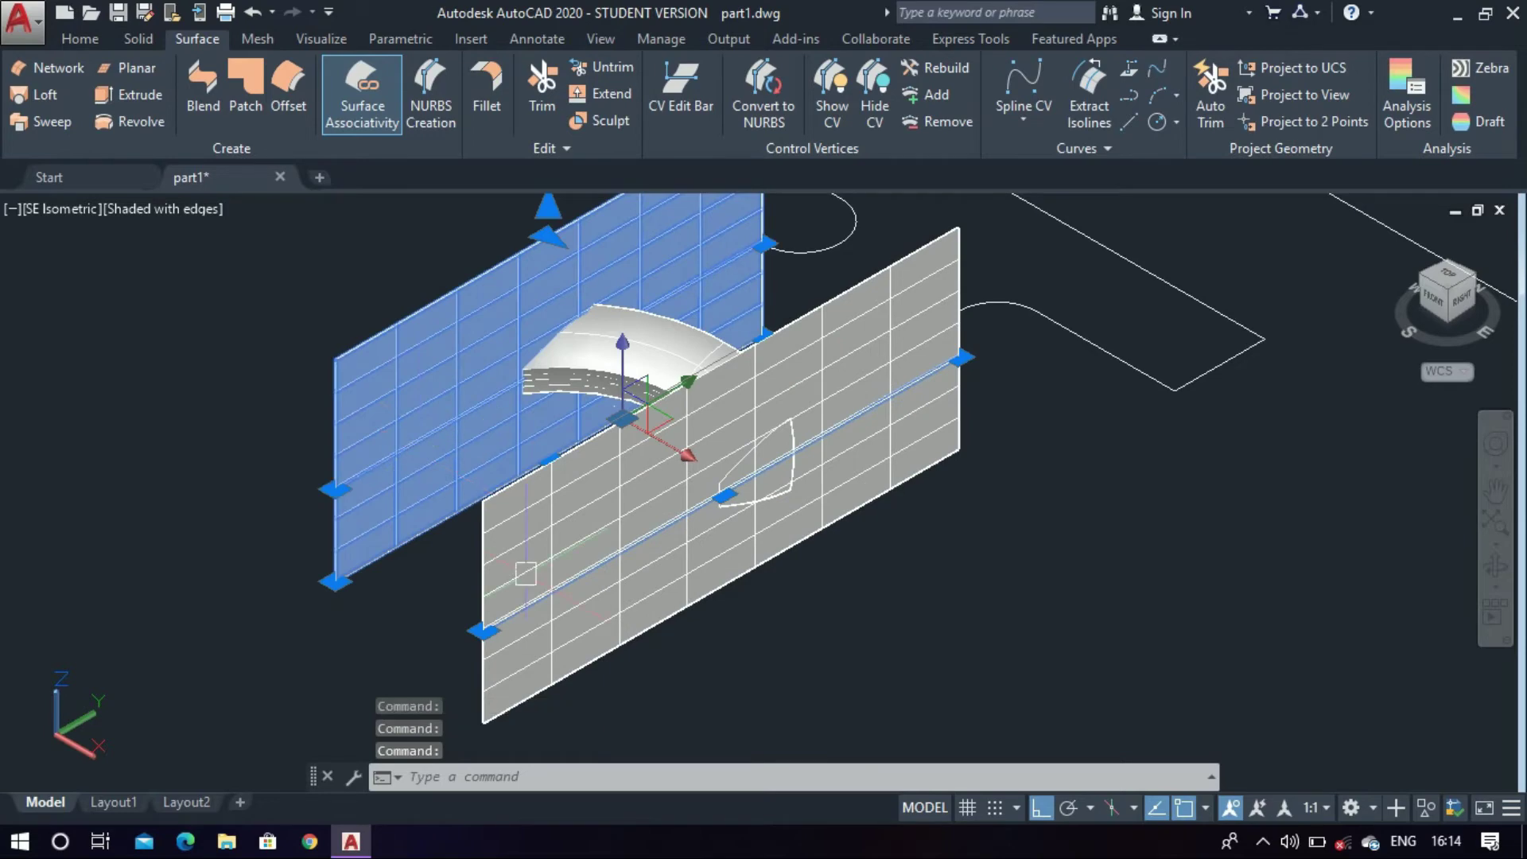
pyautogui.click(578, 631)
pyautogui.press('Delete')
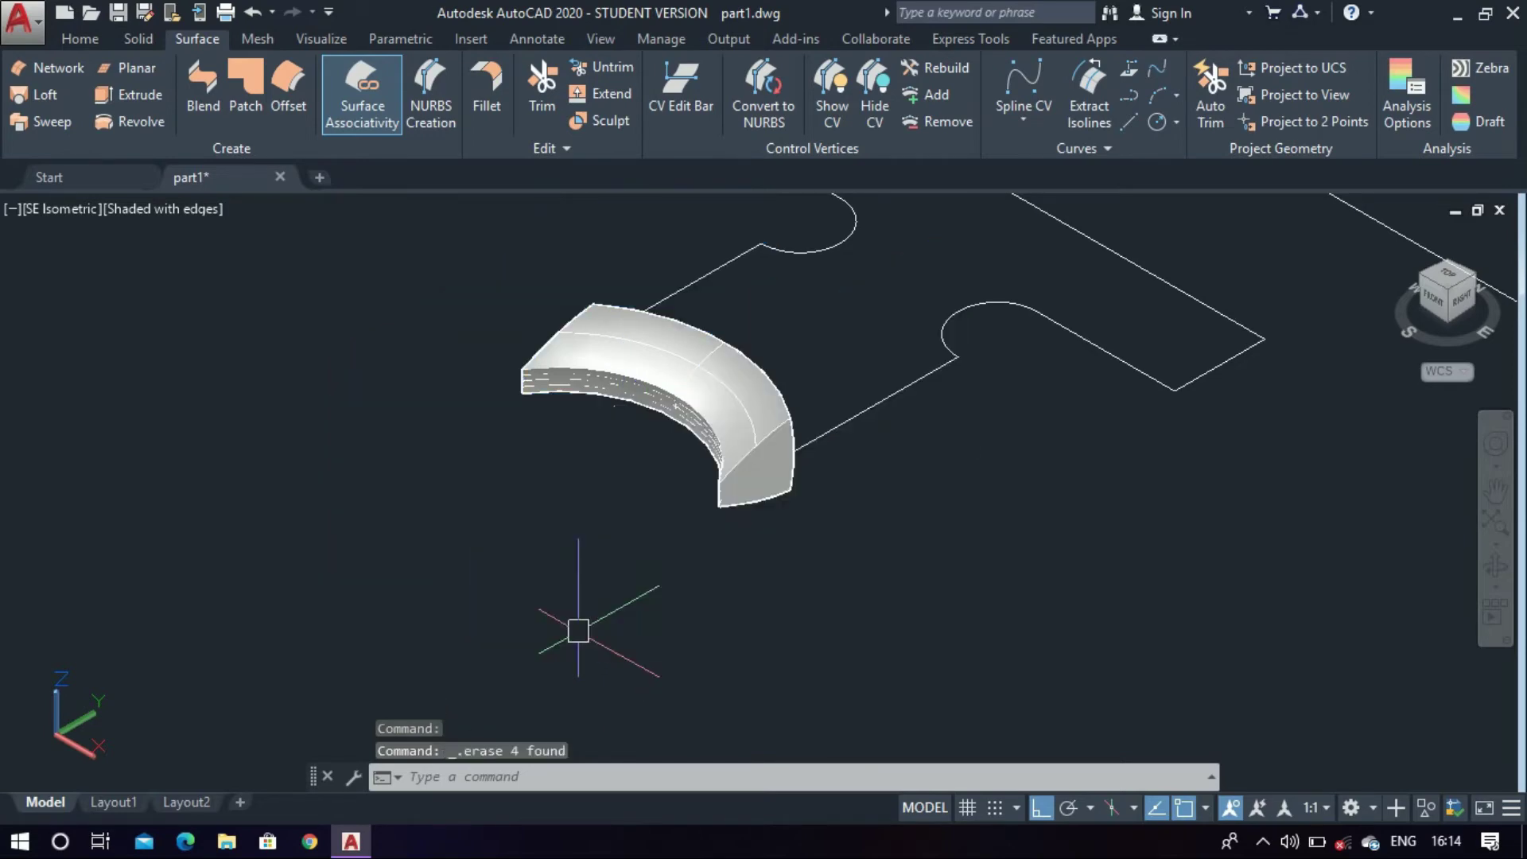
# Revolve the closed T-shaped profile a full 360° about the long axis line, using the line's two endpoints as the axis
pyautogui.click(1420, 268)
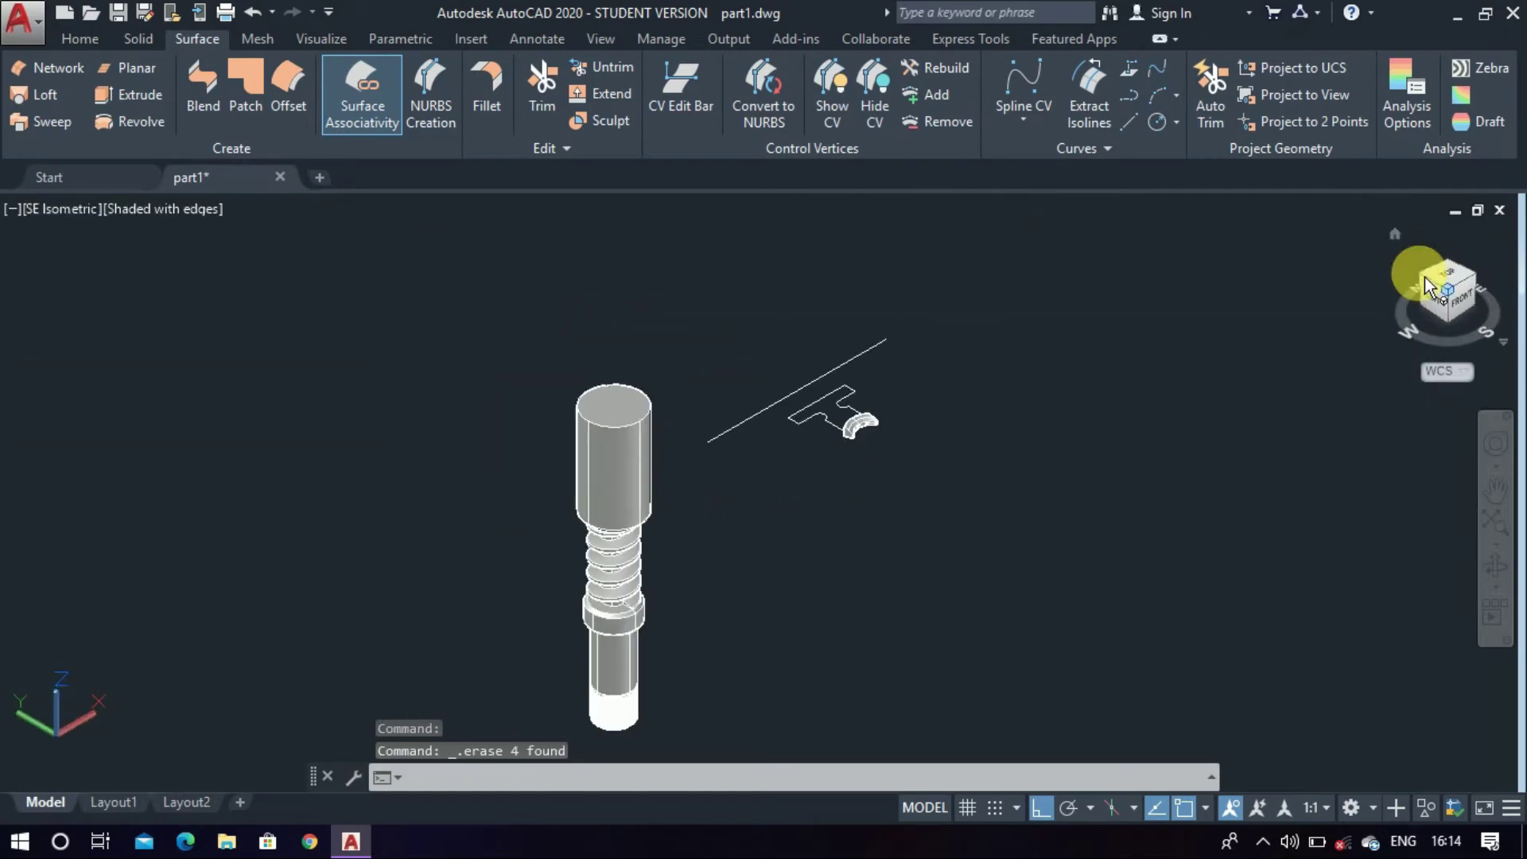
pyautogui.scroll(5, 747, 417)
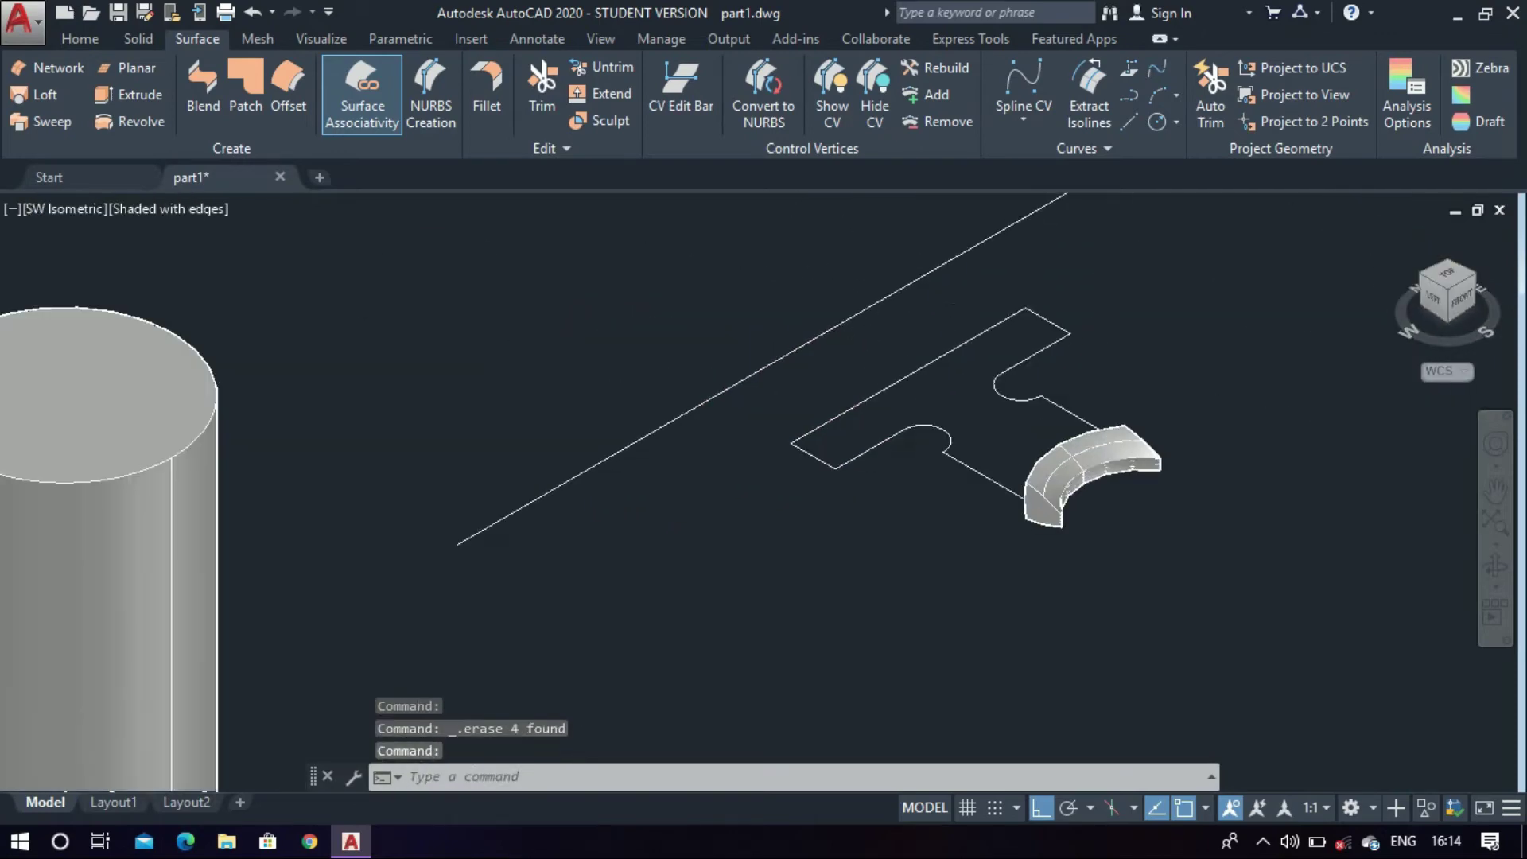
pyautogui.write('re')
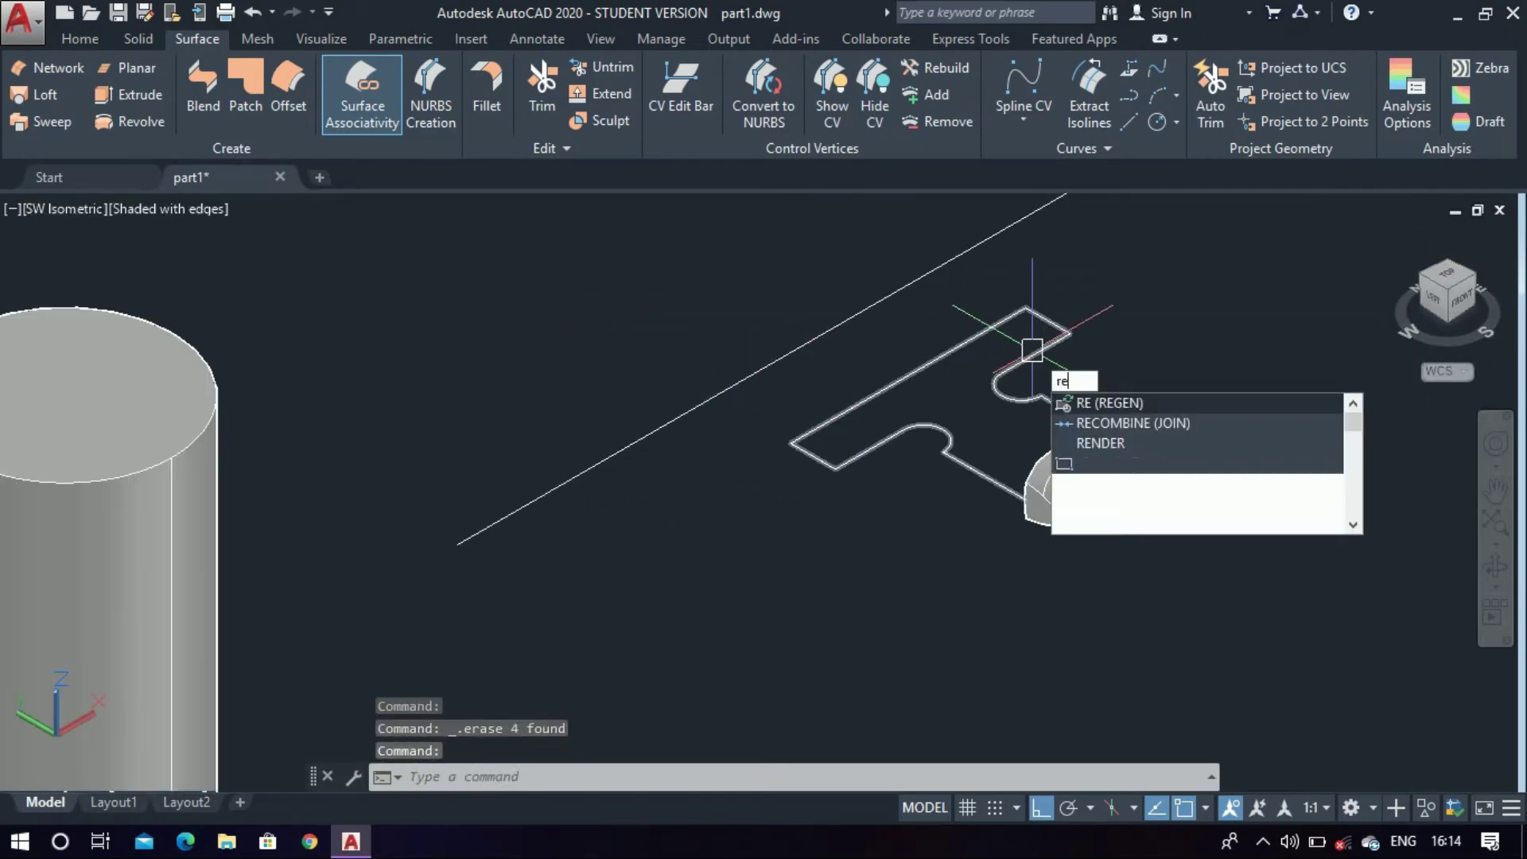
pyautogui.press('Escape')
pyautogui.write('rev')
pyautogui.press('Return')
pyautogui.click(1033, 351)
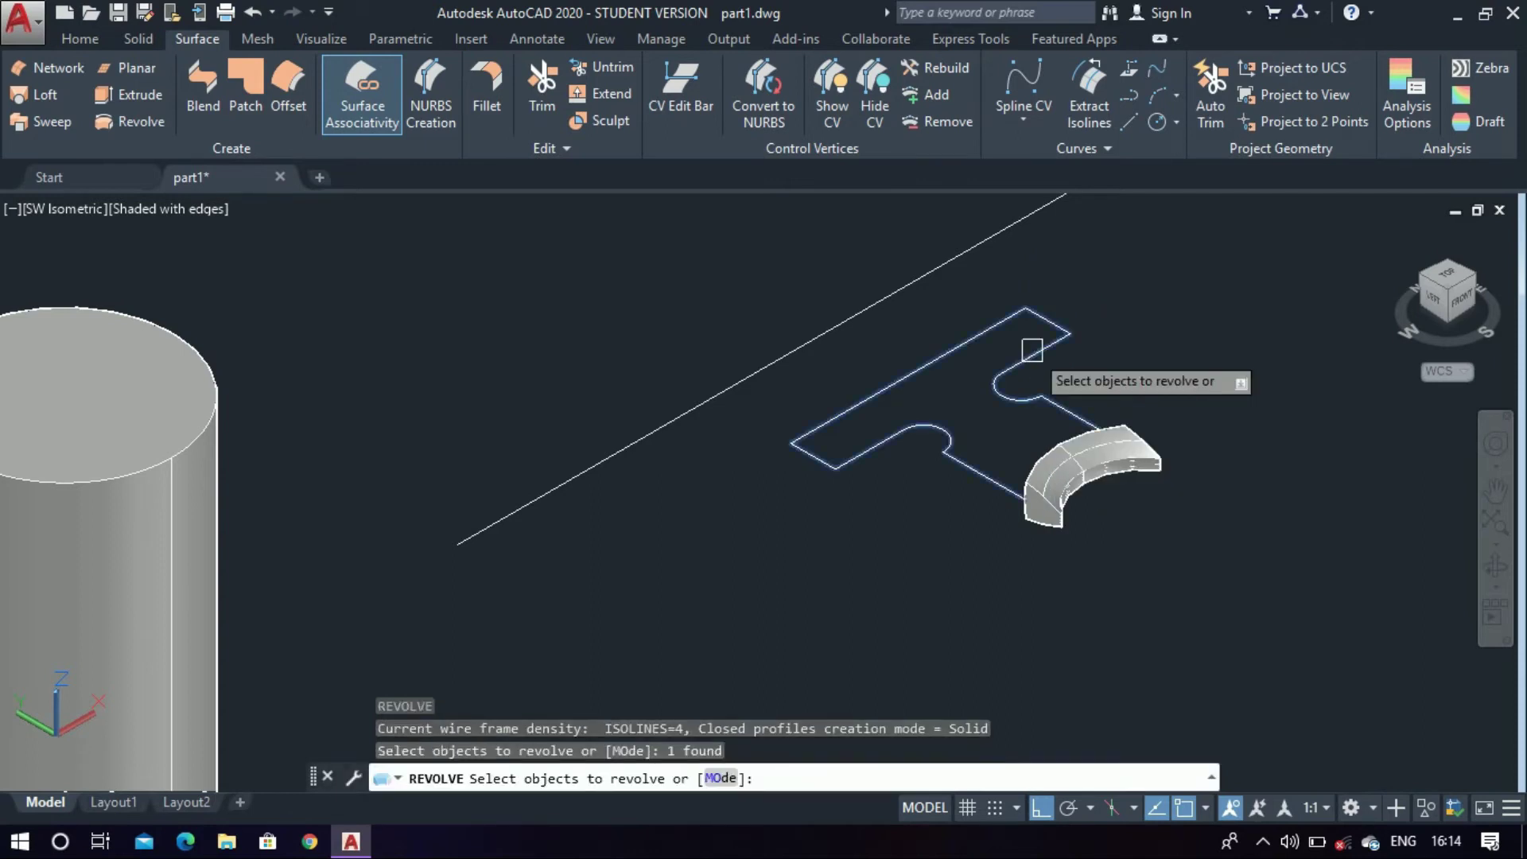
pyautogui.press('Return')
pyautogui.scroll(-2, 954, 625)
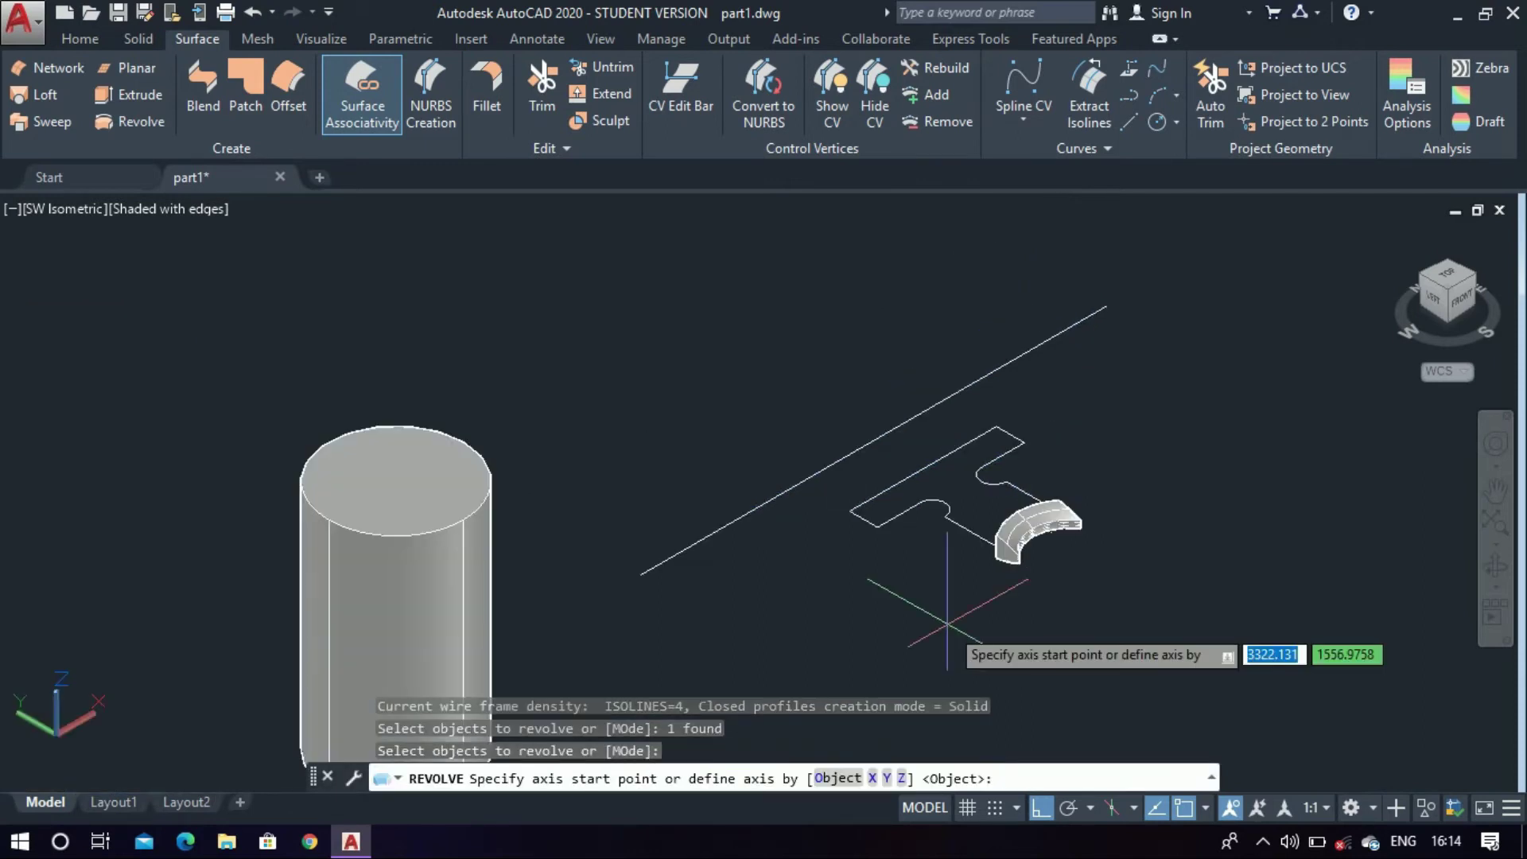
pyautogui.click(641, 574)
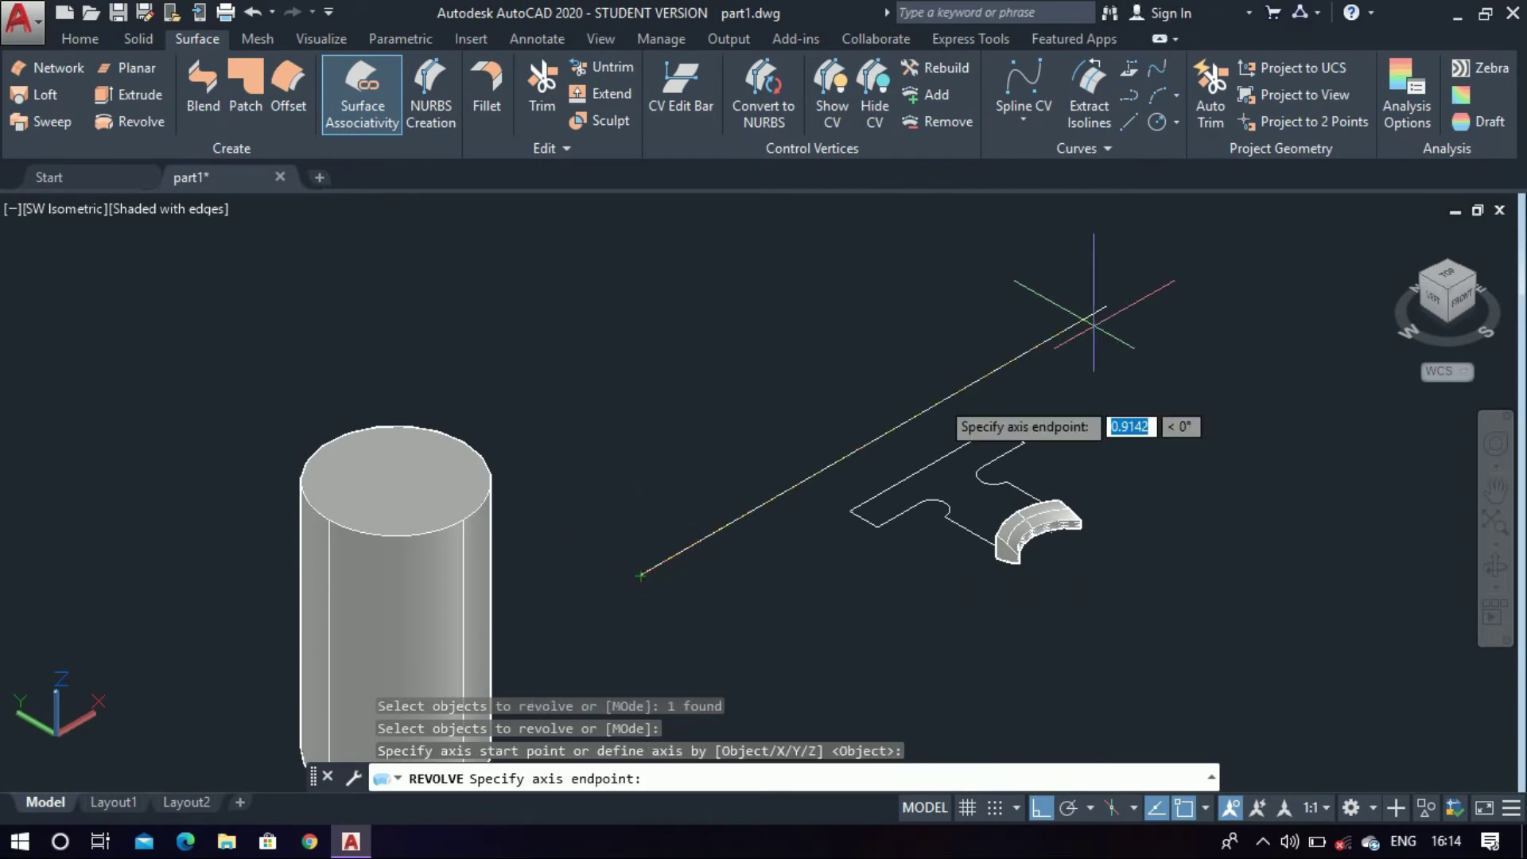
pyautogui.click(1105, 306)
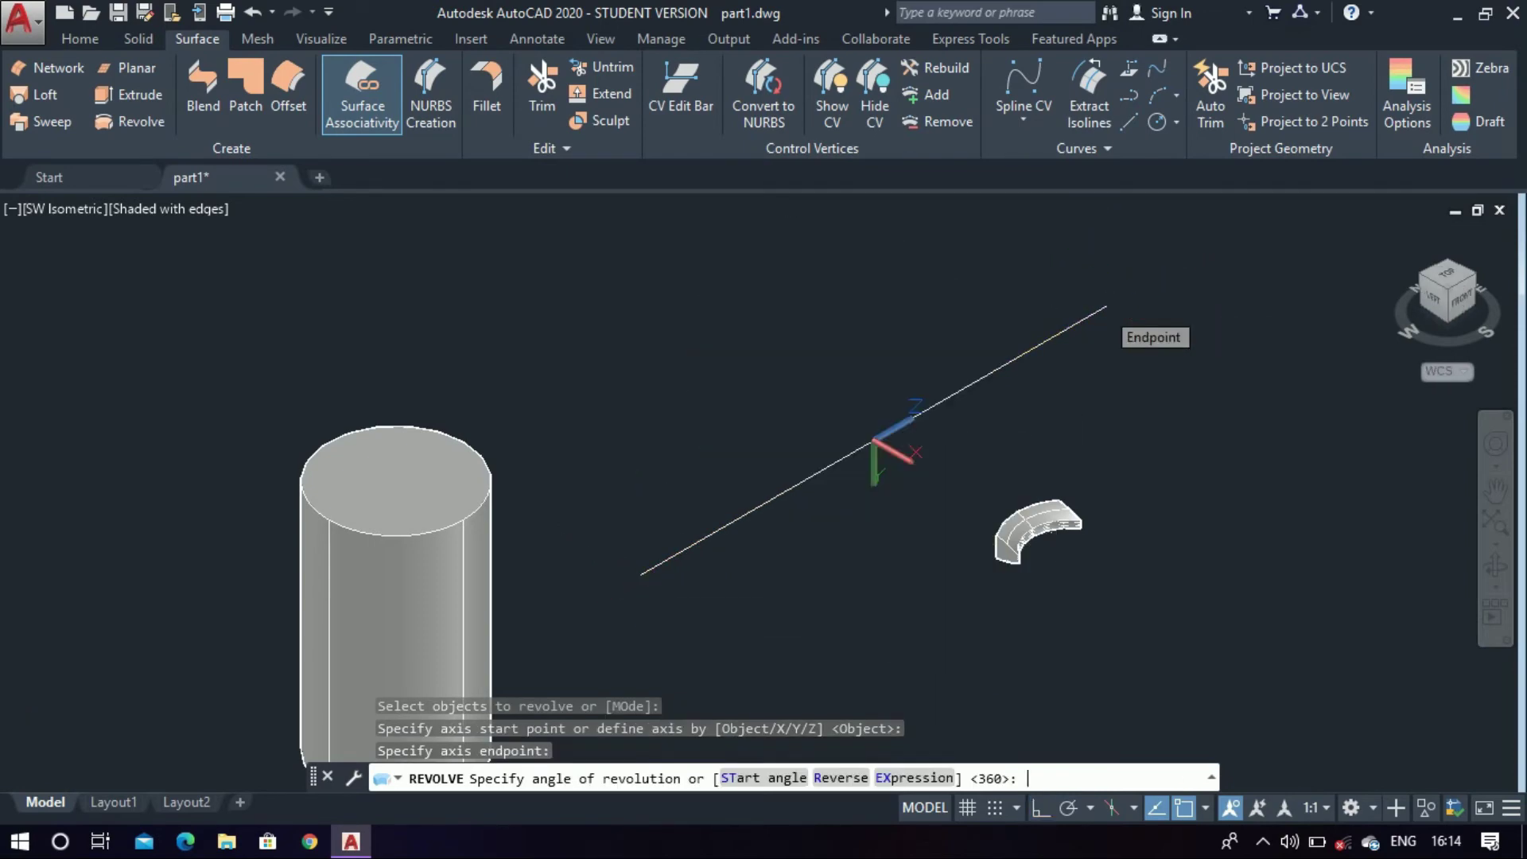
pyautogui.press('Return')
pyautogui.scroll(3, 1018, 585)
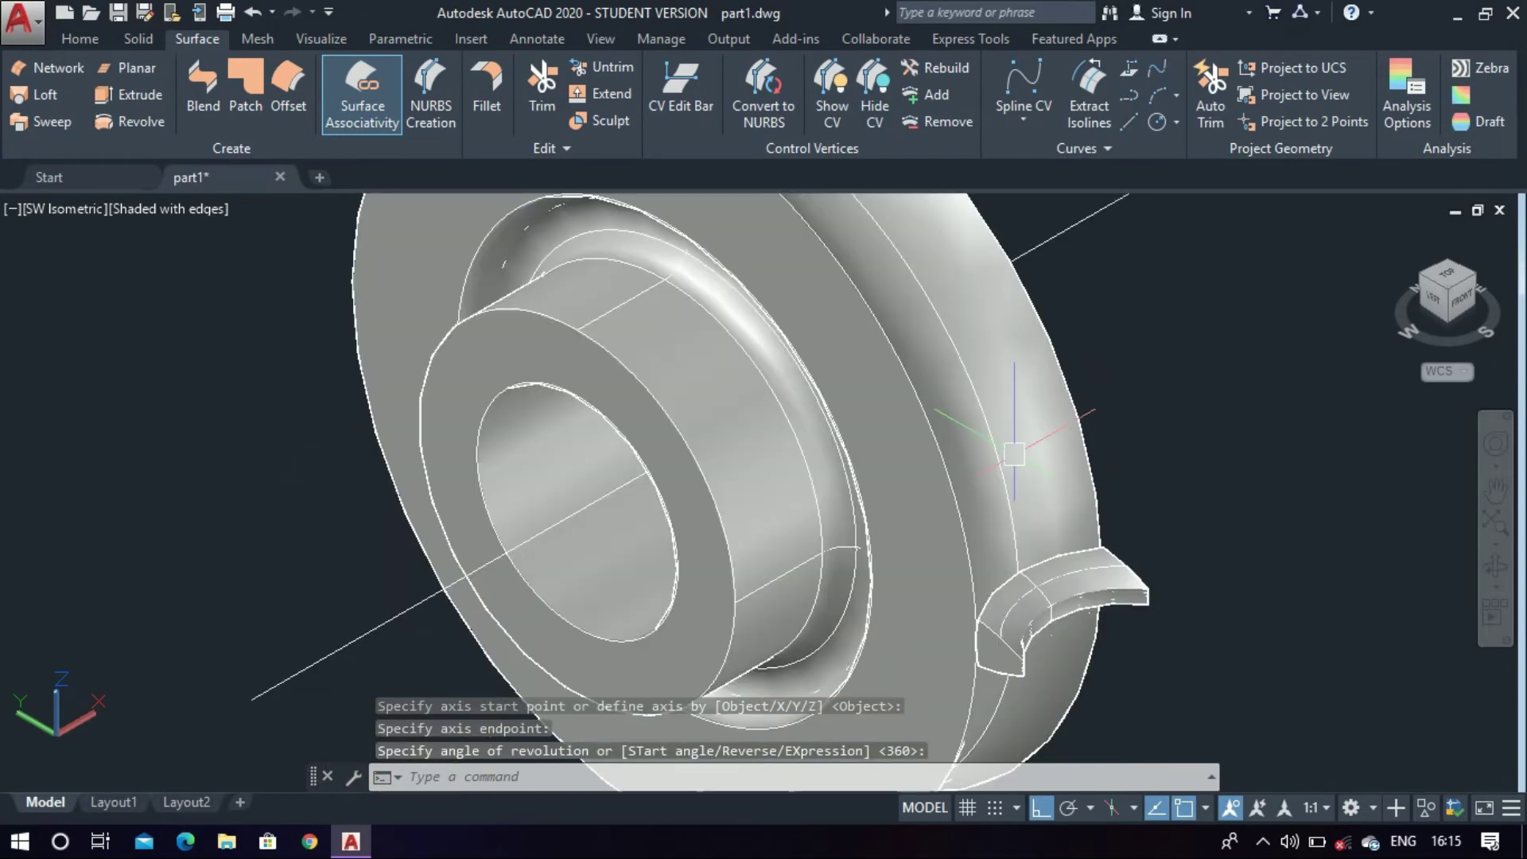
pyautogui.scroll(1, 1042, 648)
pyautogui.scroll(5, 1033, 663)
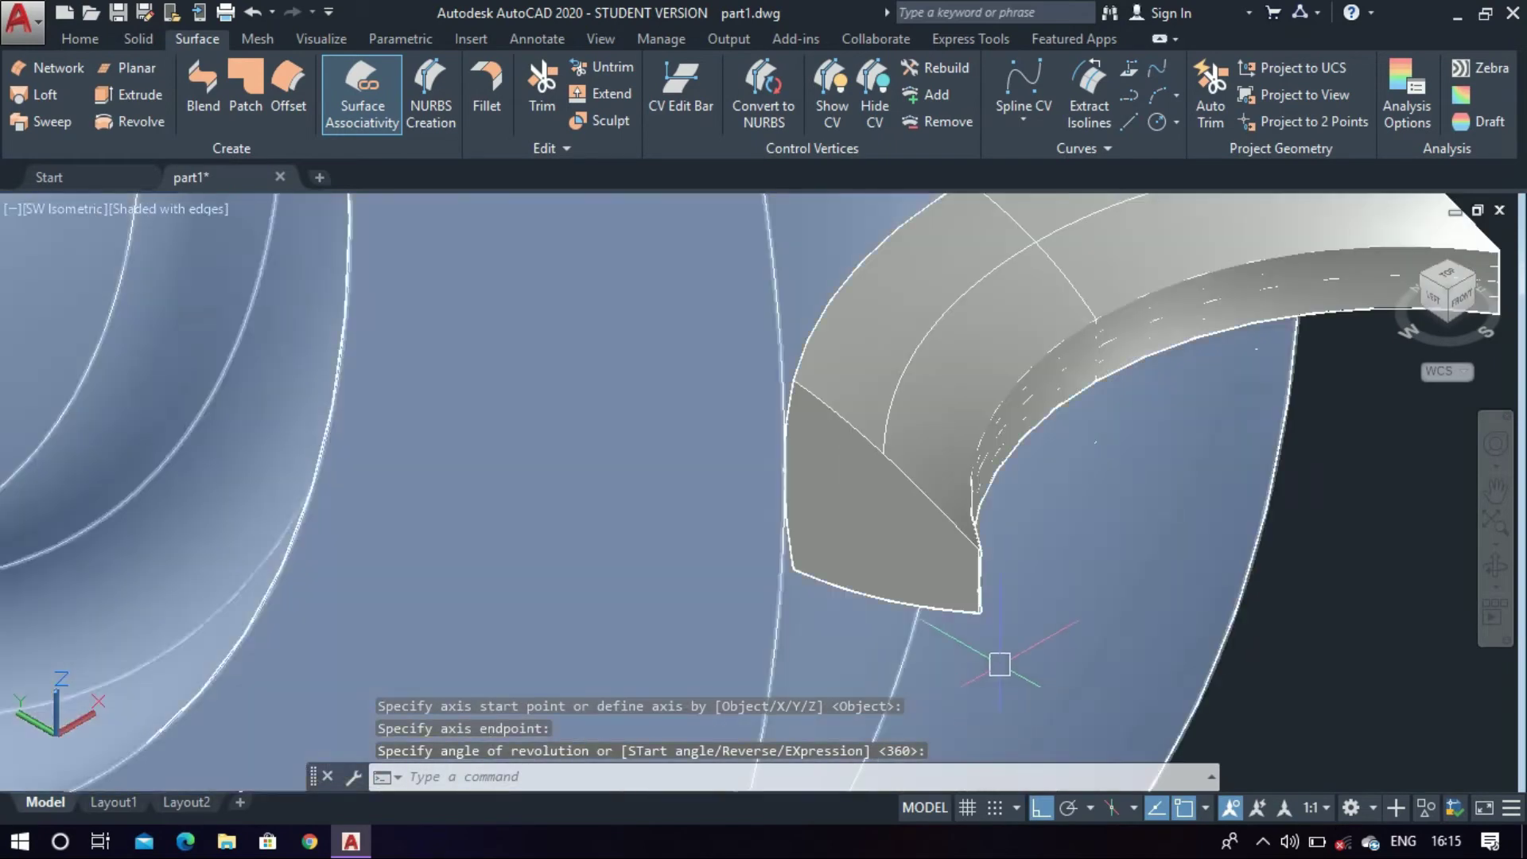
pyautogui.write('fill')
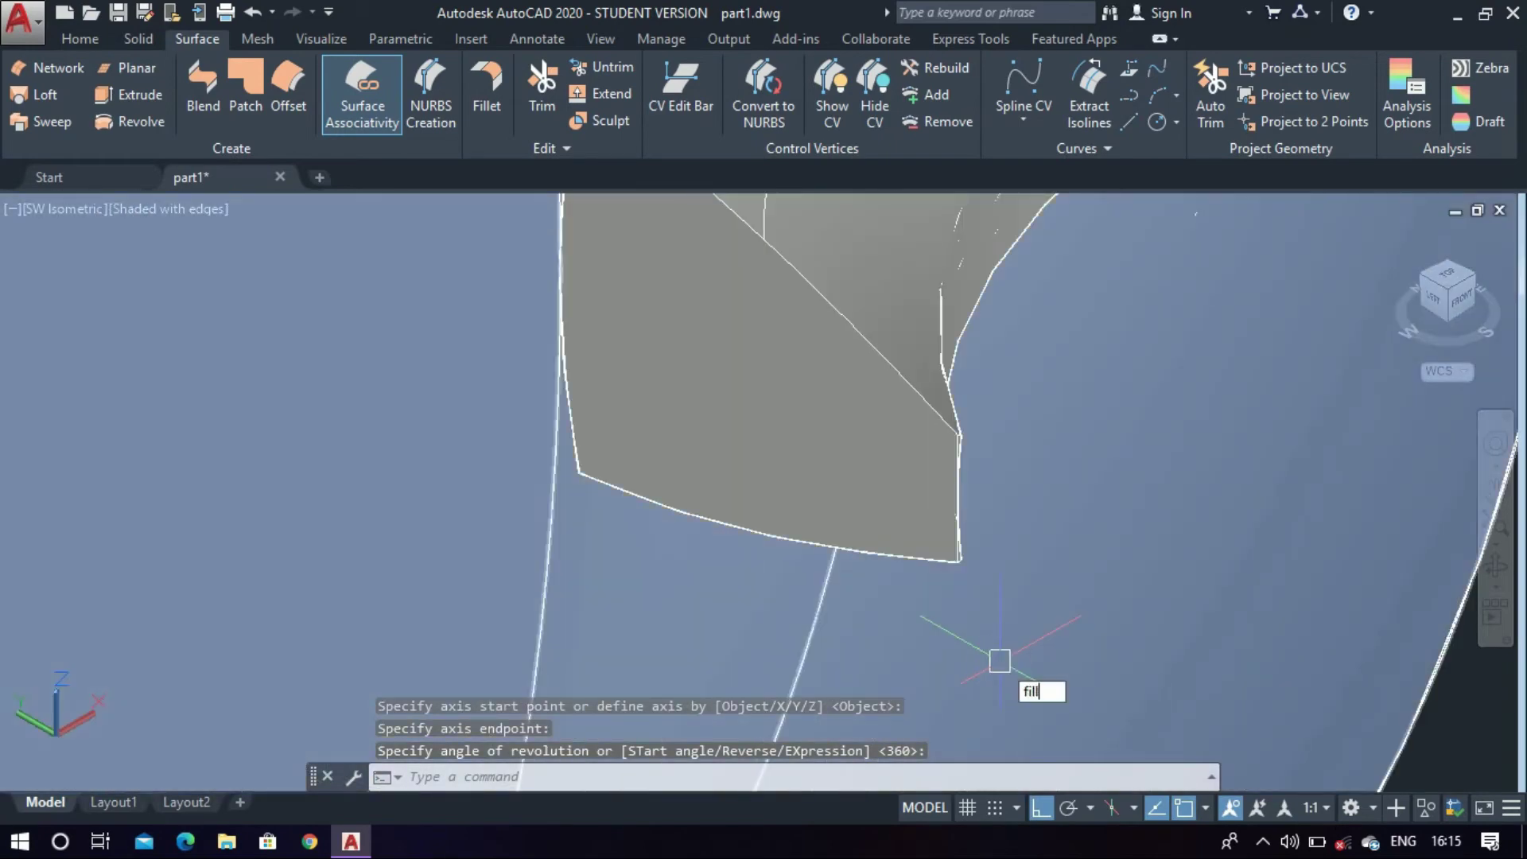
pyautogui.press('Return')
pyautogui.press('Escape')
pyautogui.press('Escape')
# Round the short outer vertical edges at both ends of the trimmed swept solid with a 0.063 radius edge fillet
pyautogui.moveTo(999, 660); pyautogui.dragTo(879, 623, button='middle')
pyautogui.write('filet')
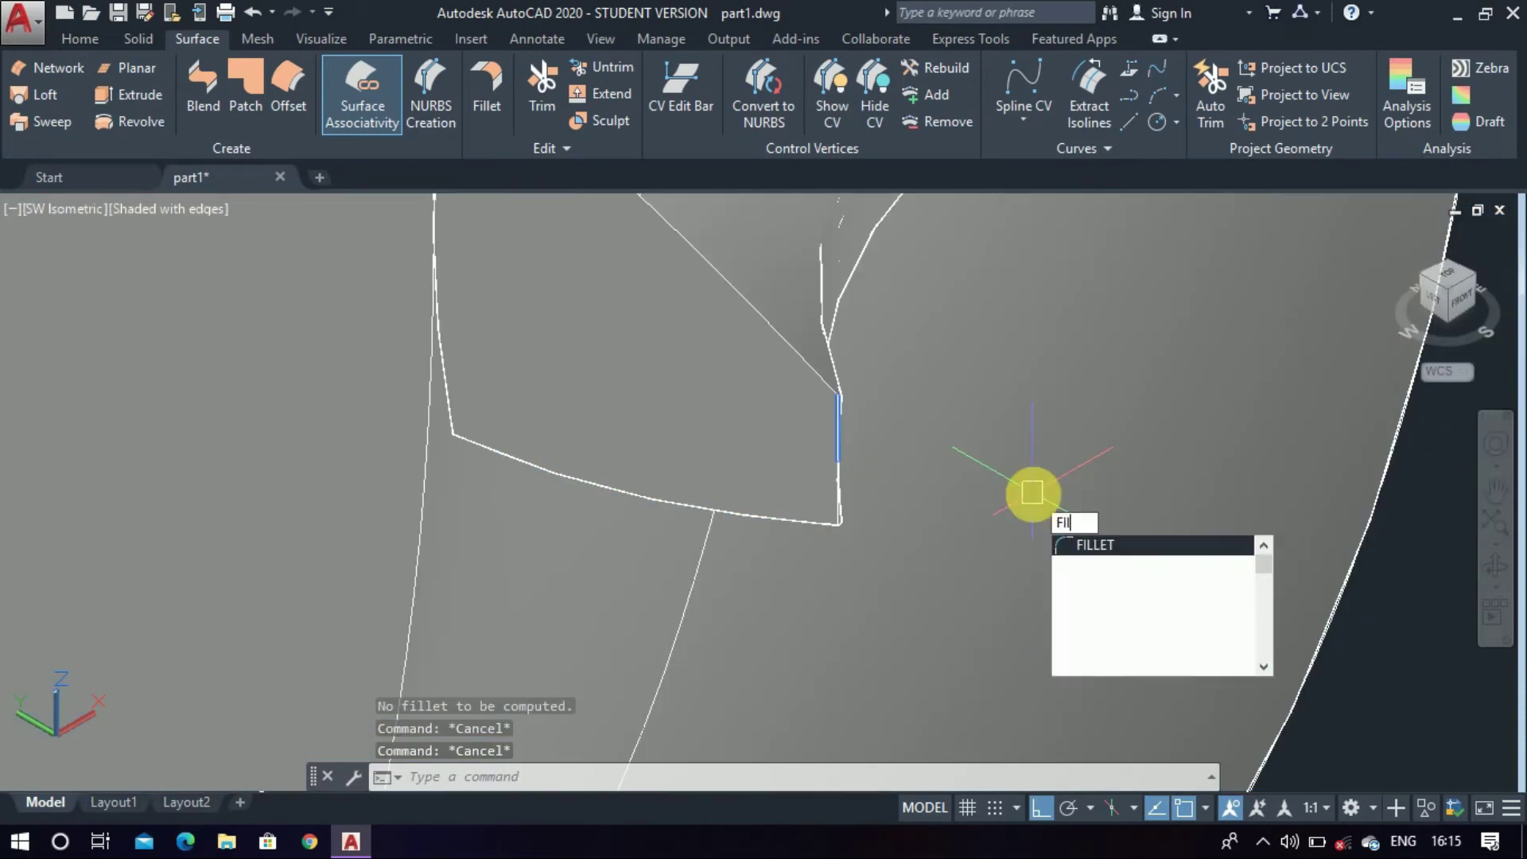
pyautogui.press('Down')
pyautogui.press('BackSpace')
pyautogui.press('BackSpace')
pyautogui.press('BackSpace')
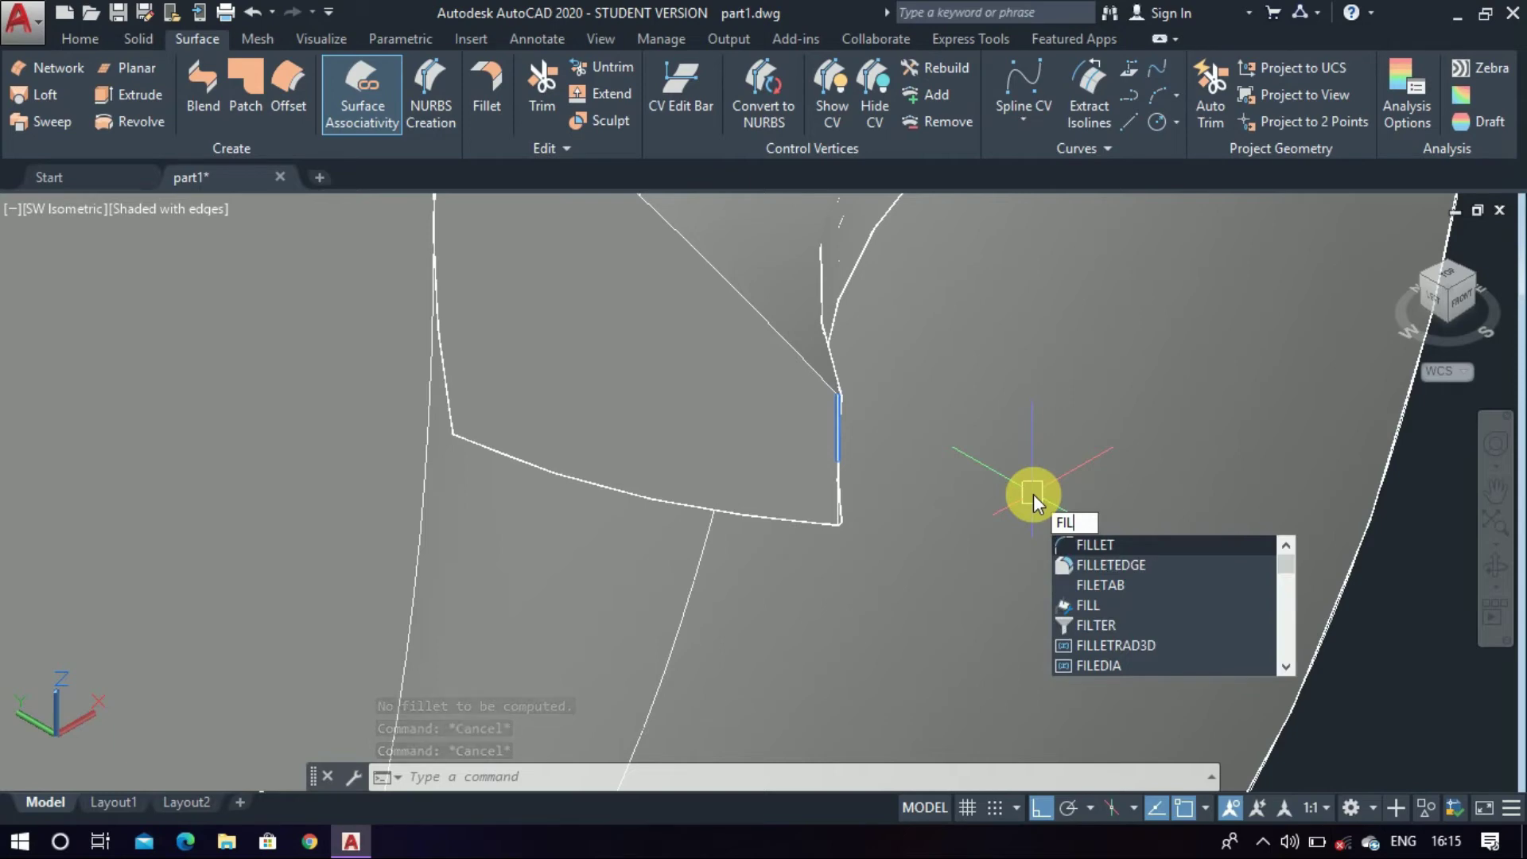
pyautogui.write('le')
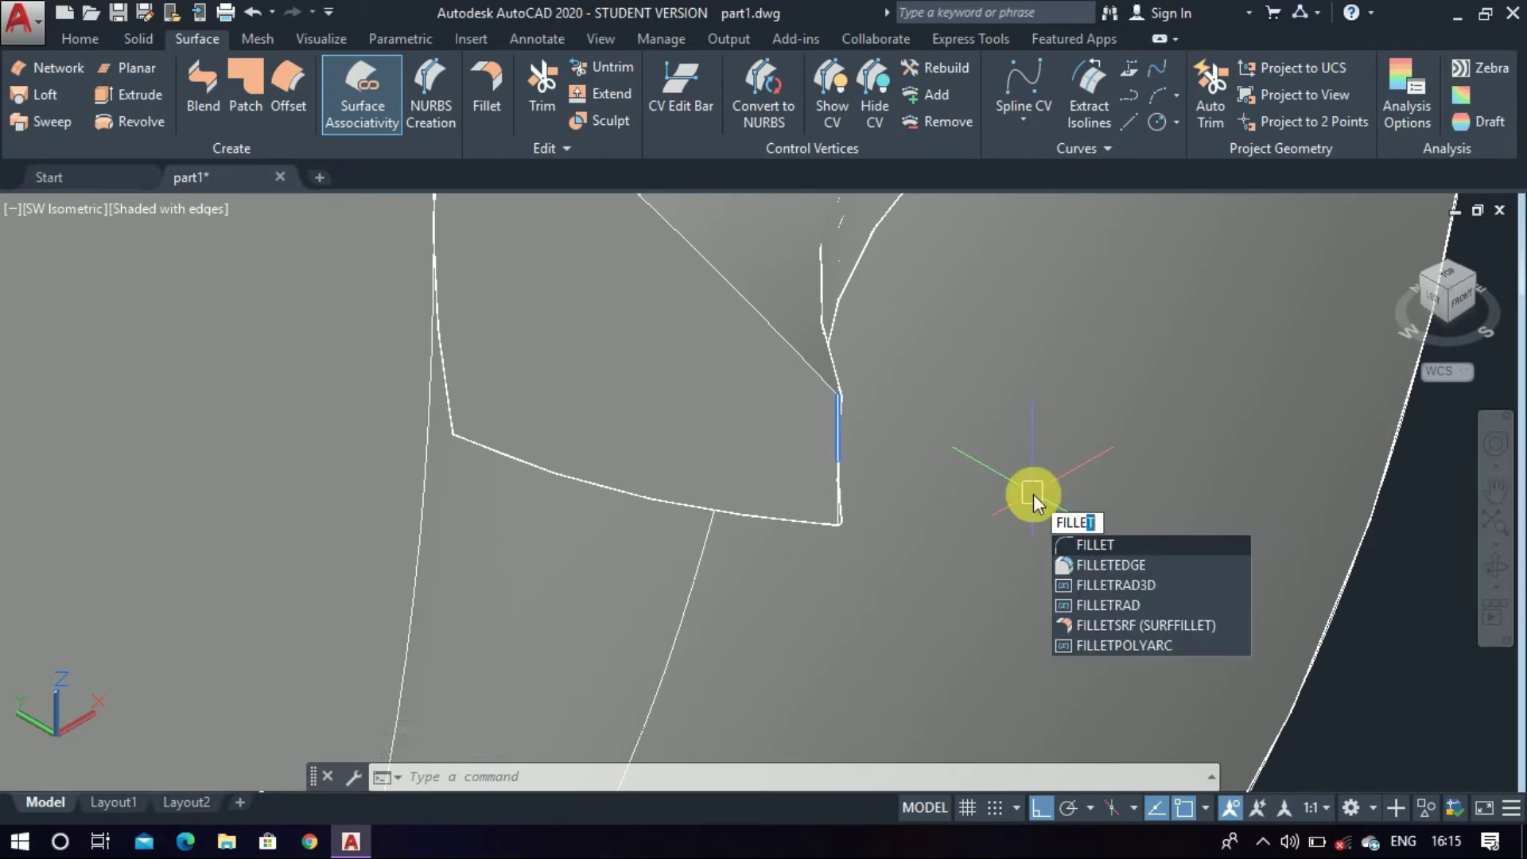
pyautogui.press('Down')
pyautogui.press('Return')
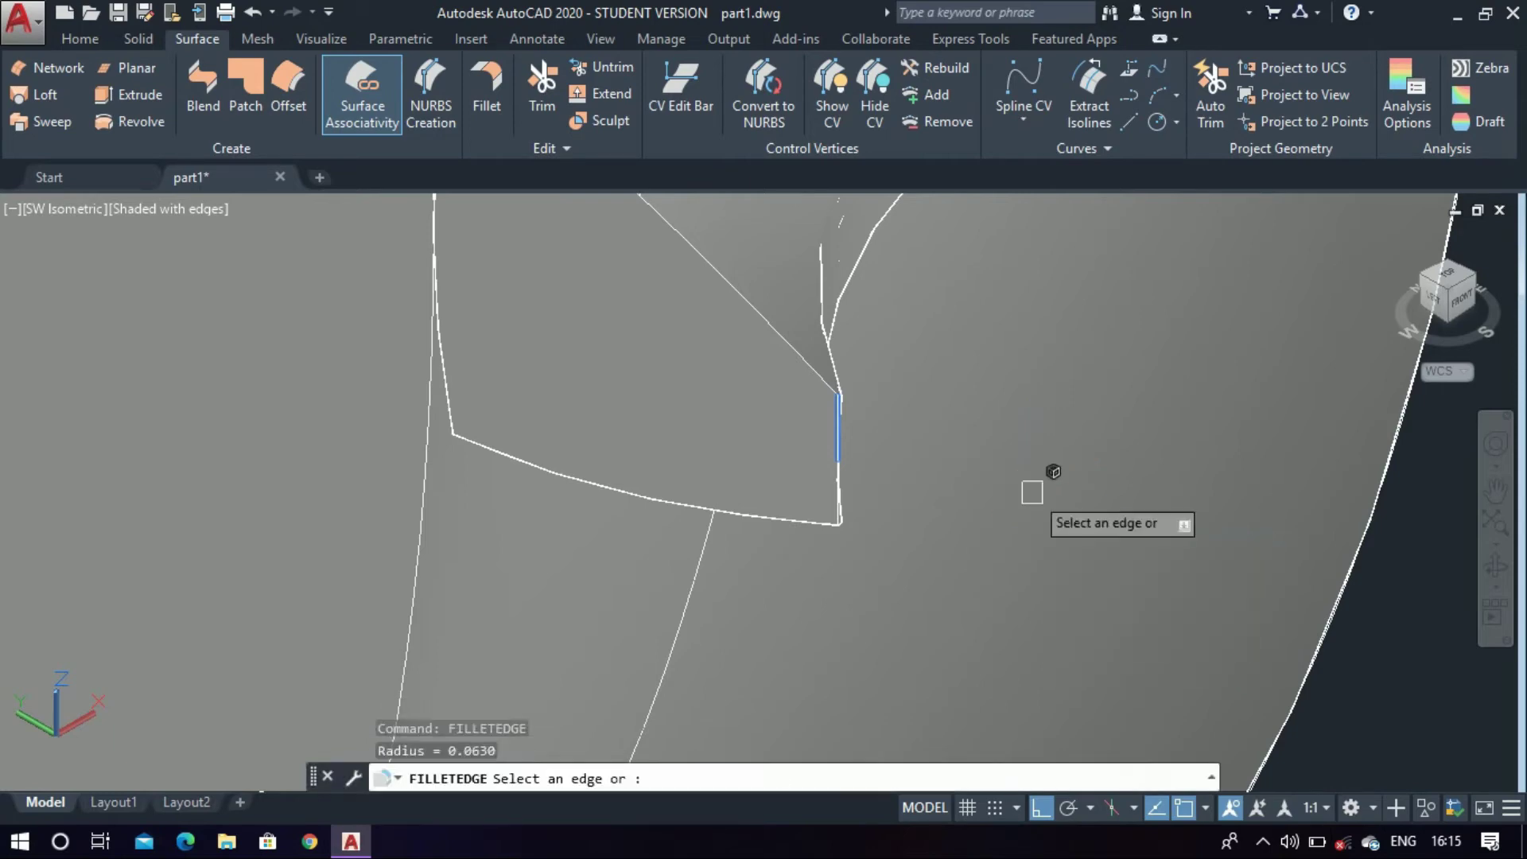
pyautogui.write('r')
pyautogui.press('Return')
pyautogui.write('0.0')
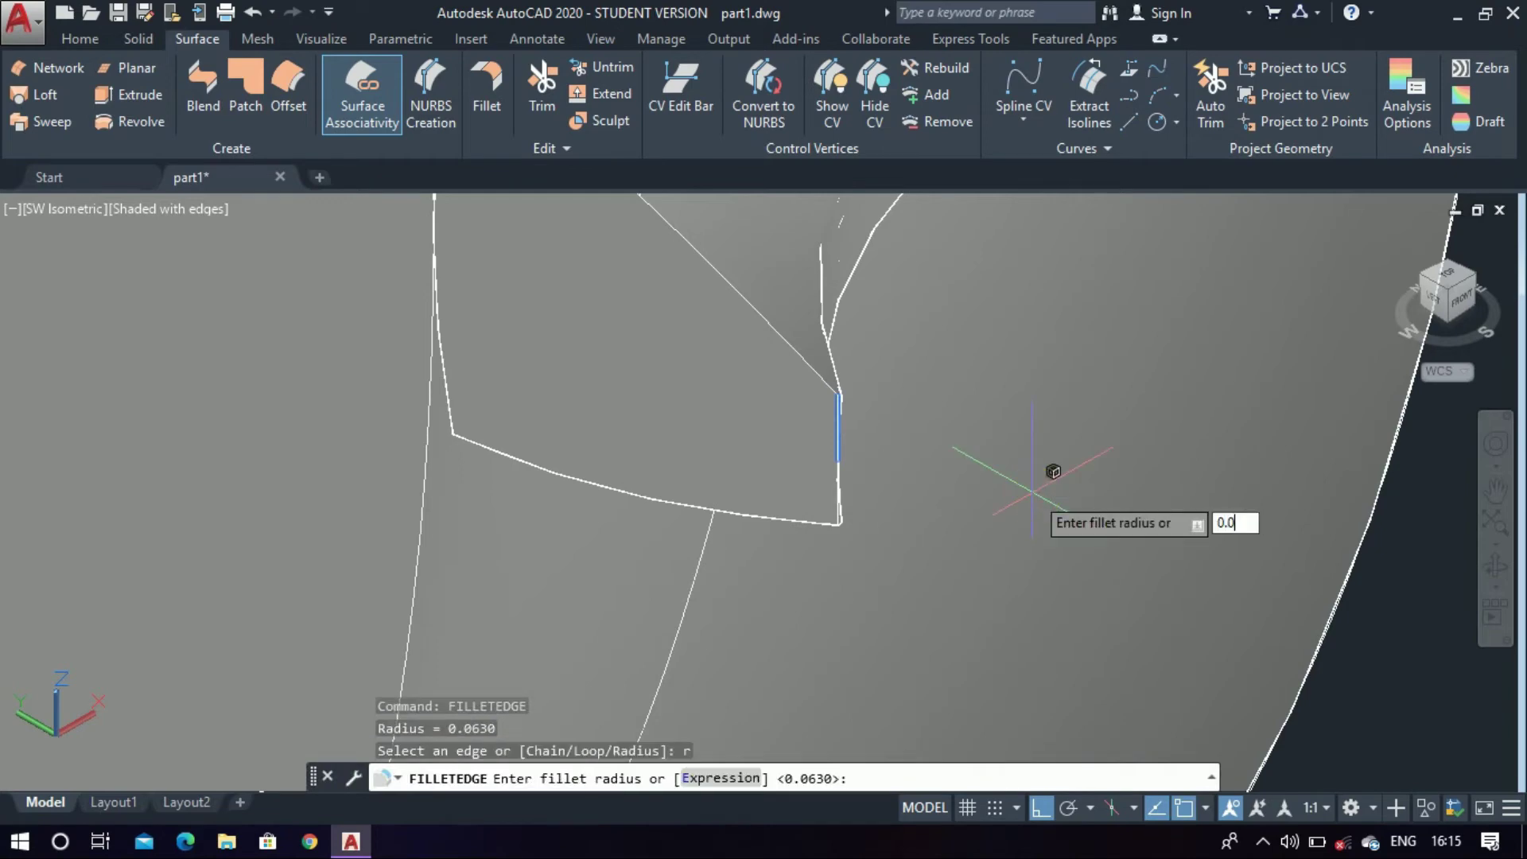
pyautogui.press('Return')
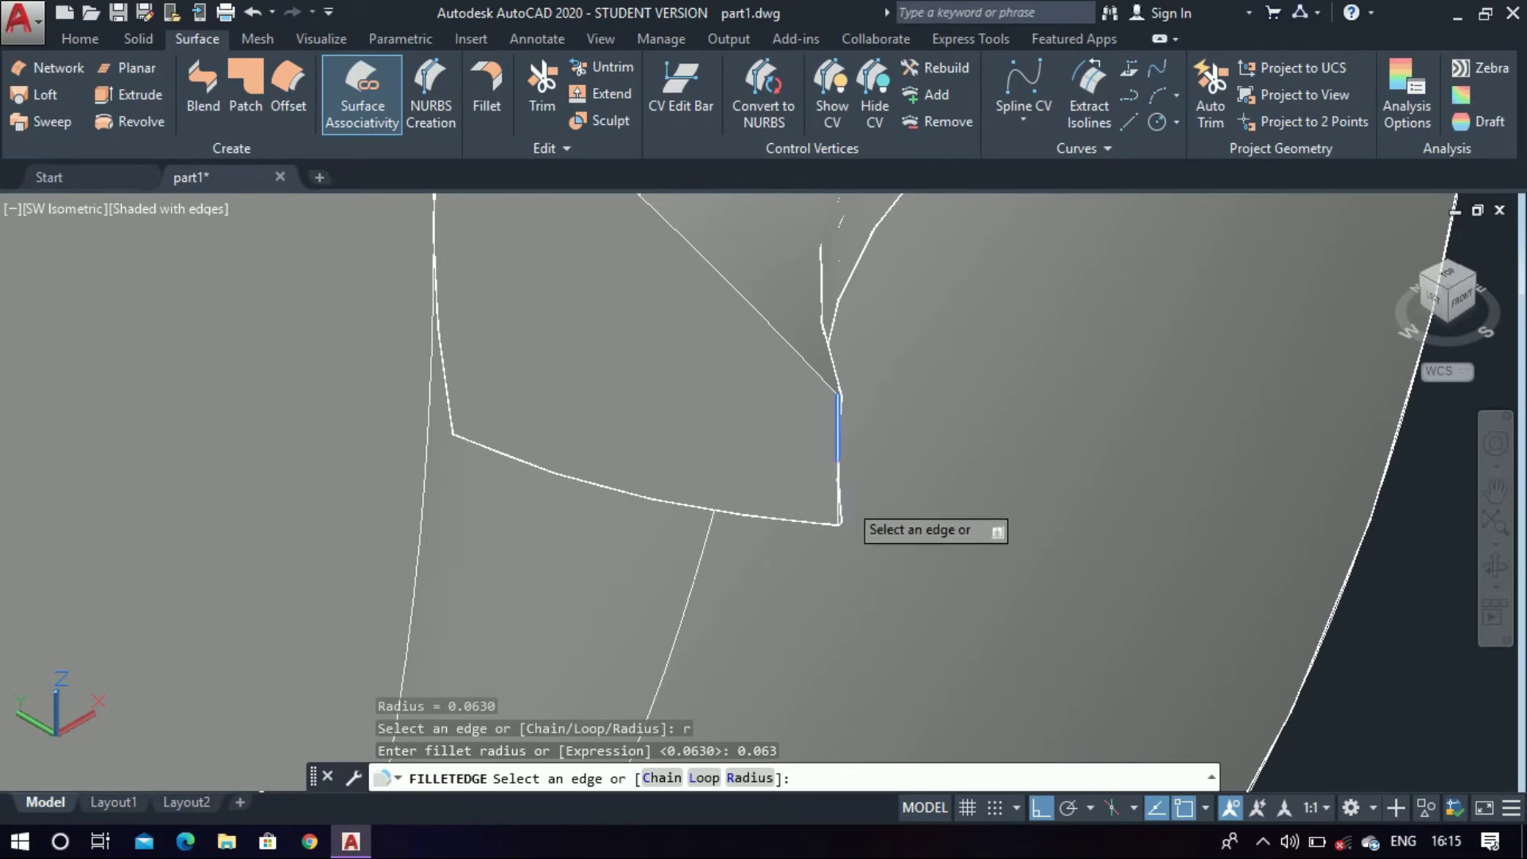
pyautogui.click(839, 499)
pyautogui.scroll(-4, 839, 500)
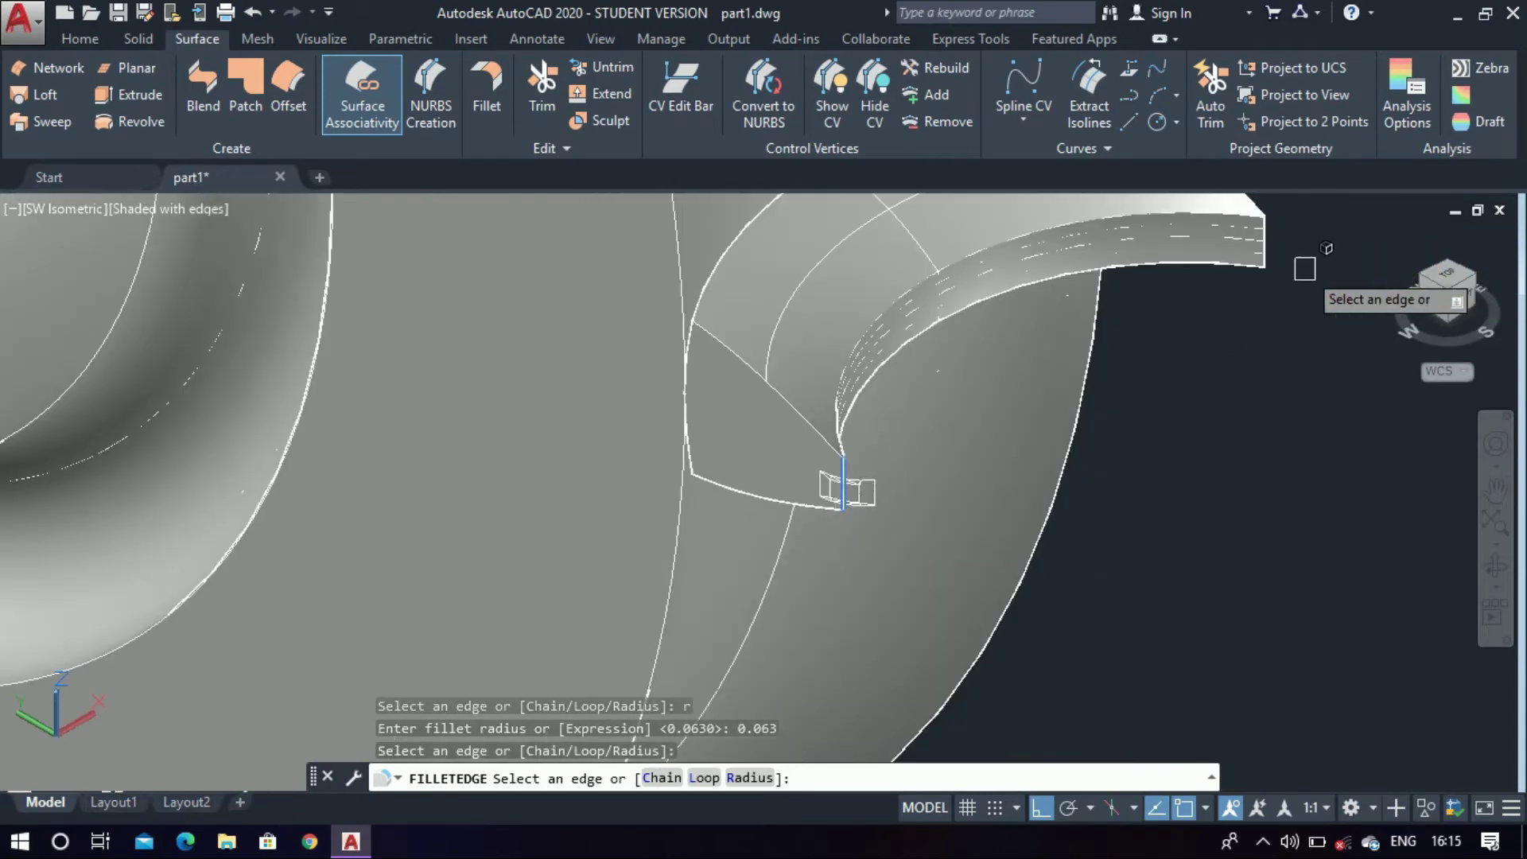
pyautogui.click(1264, 237)
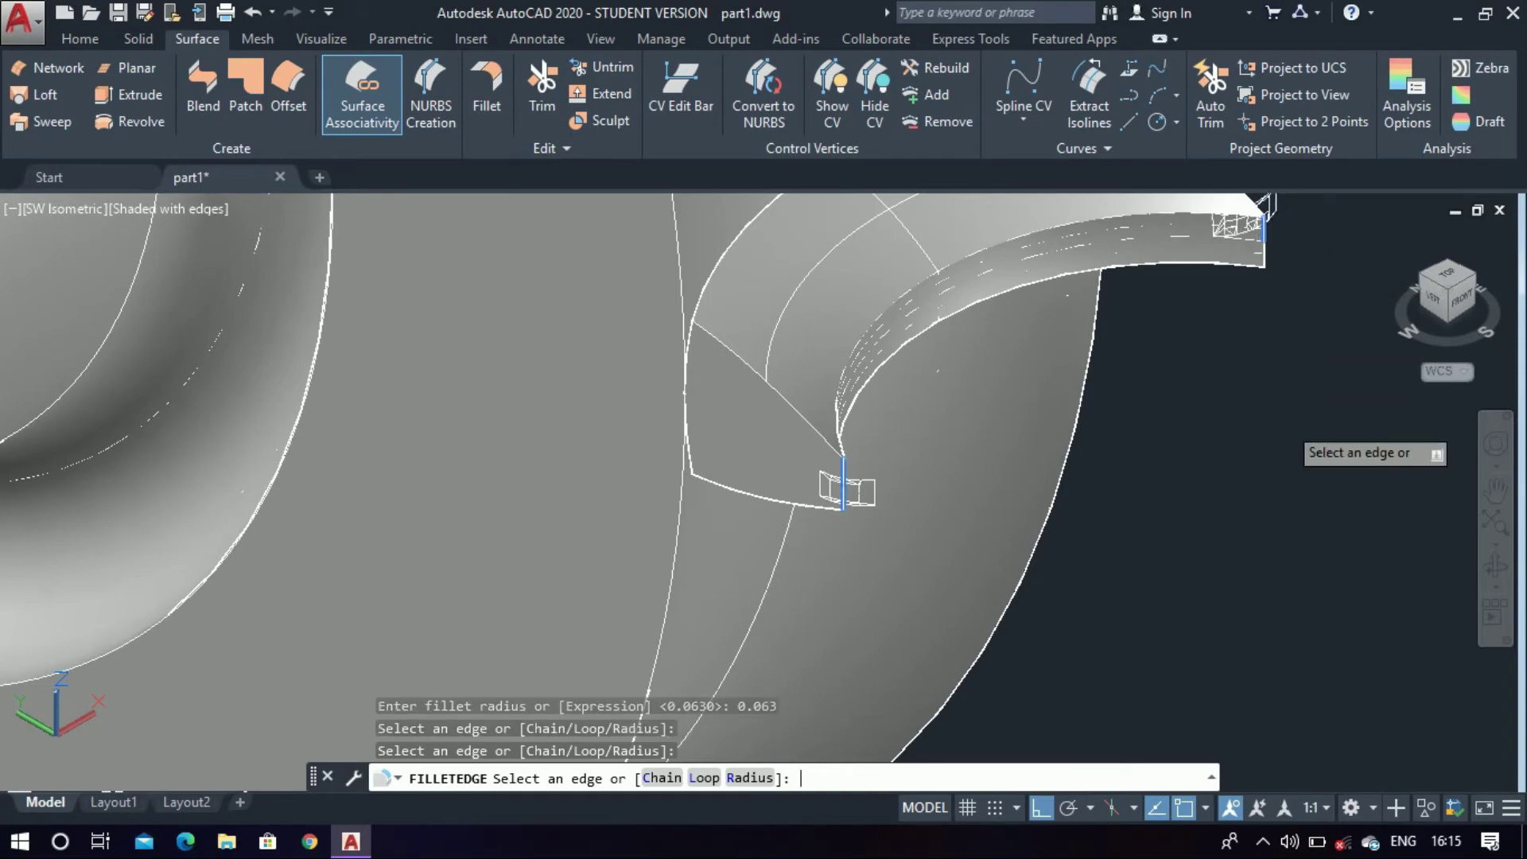
pyautogui.rightClick(1285, 423)
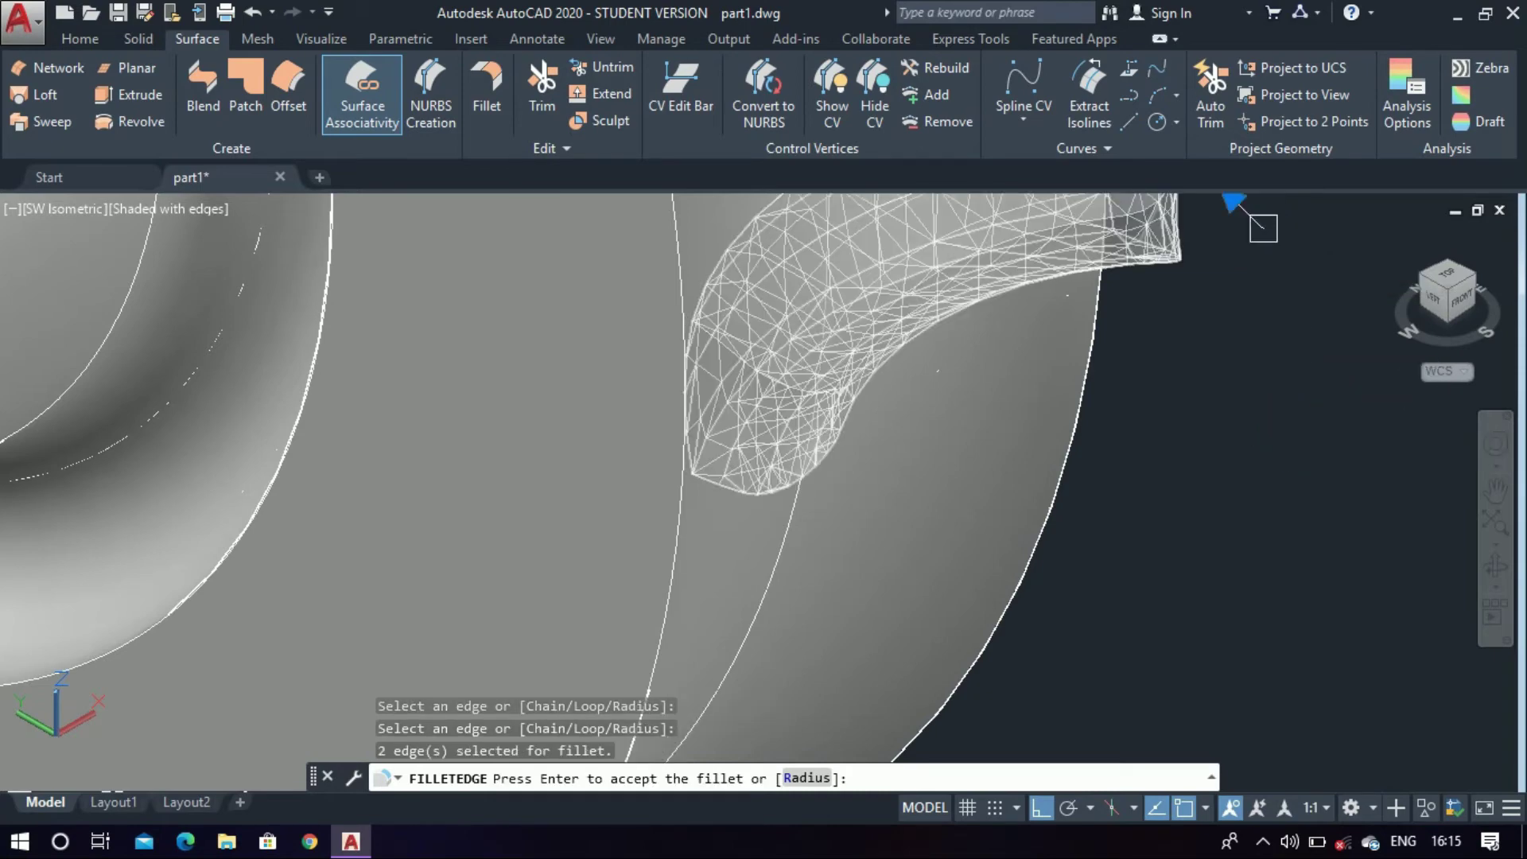
pyautogui.press('Return')
# Delete the long axis line running through the centre of the revolved wheel
pyautogui.scroll(-5, 1105, 453)
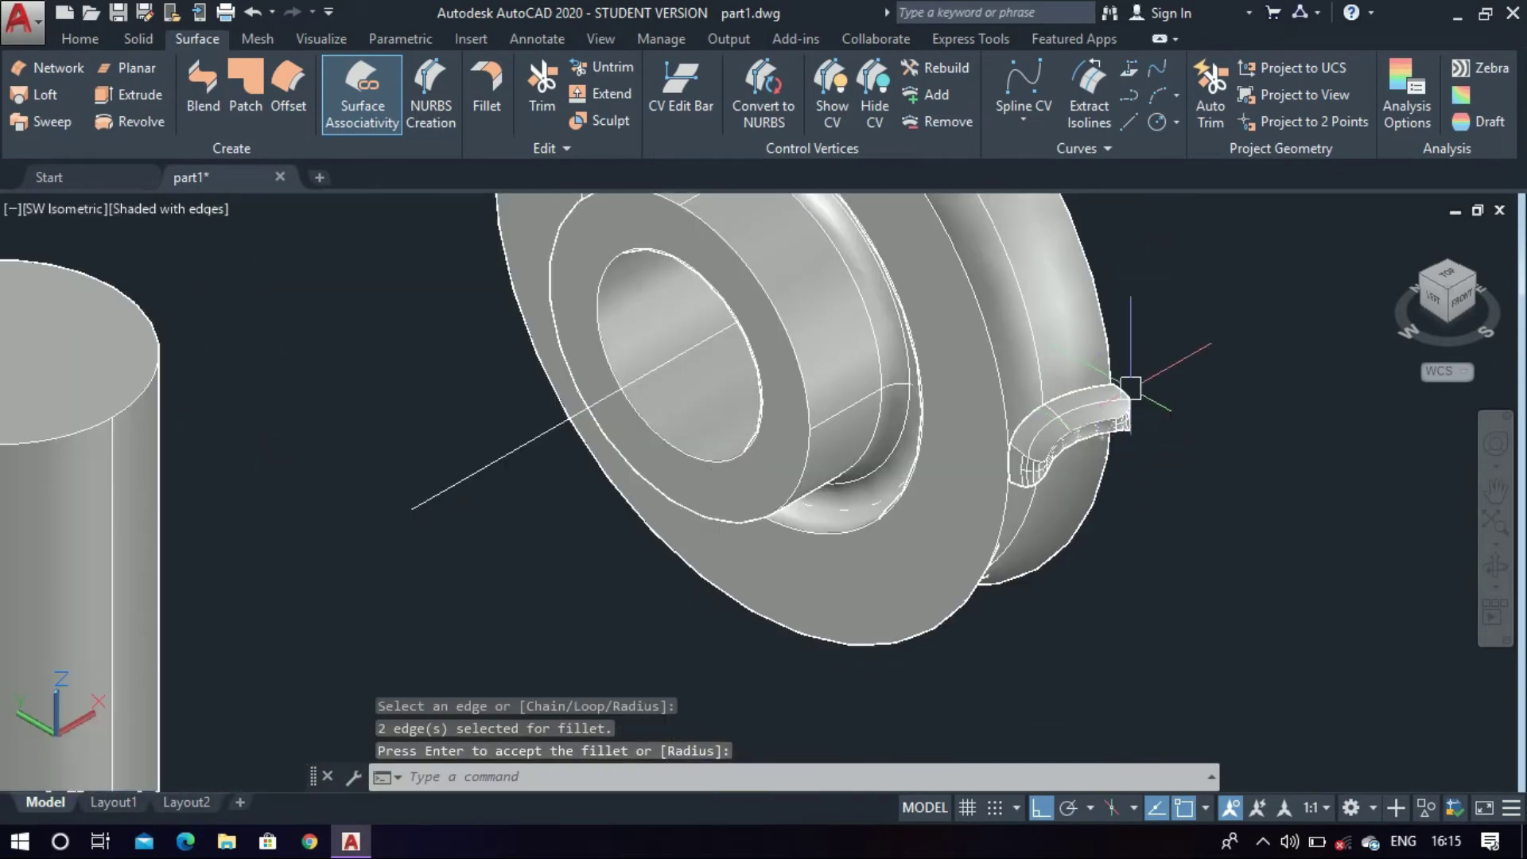
pyautogui.scroll(3, 1137, 360)
pyautogui.scroll(-5, 1137, 360)
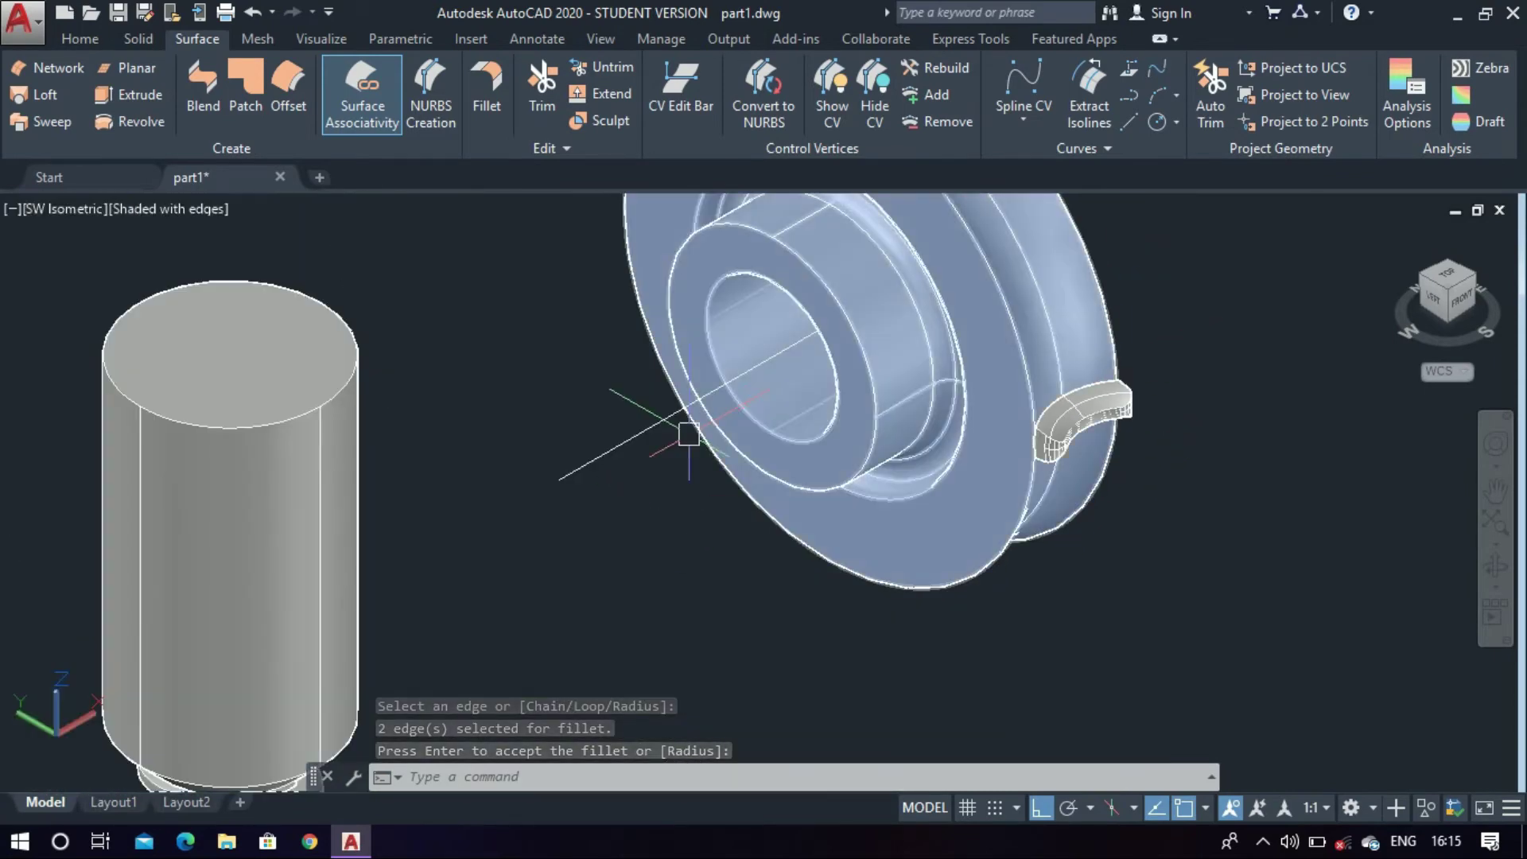
pyautogui.click(643, 430)
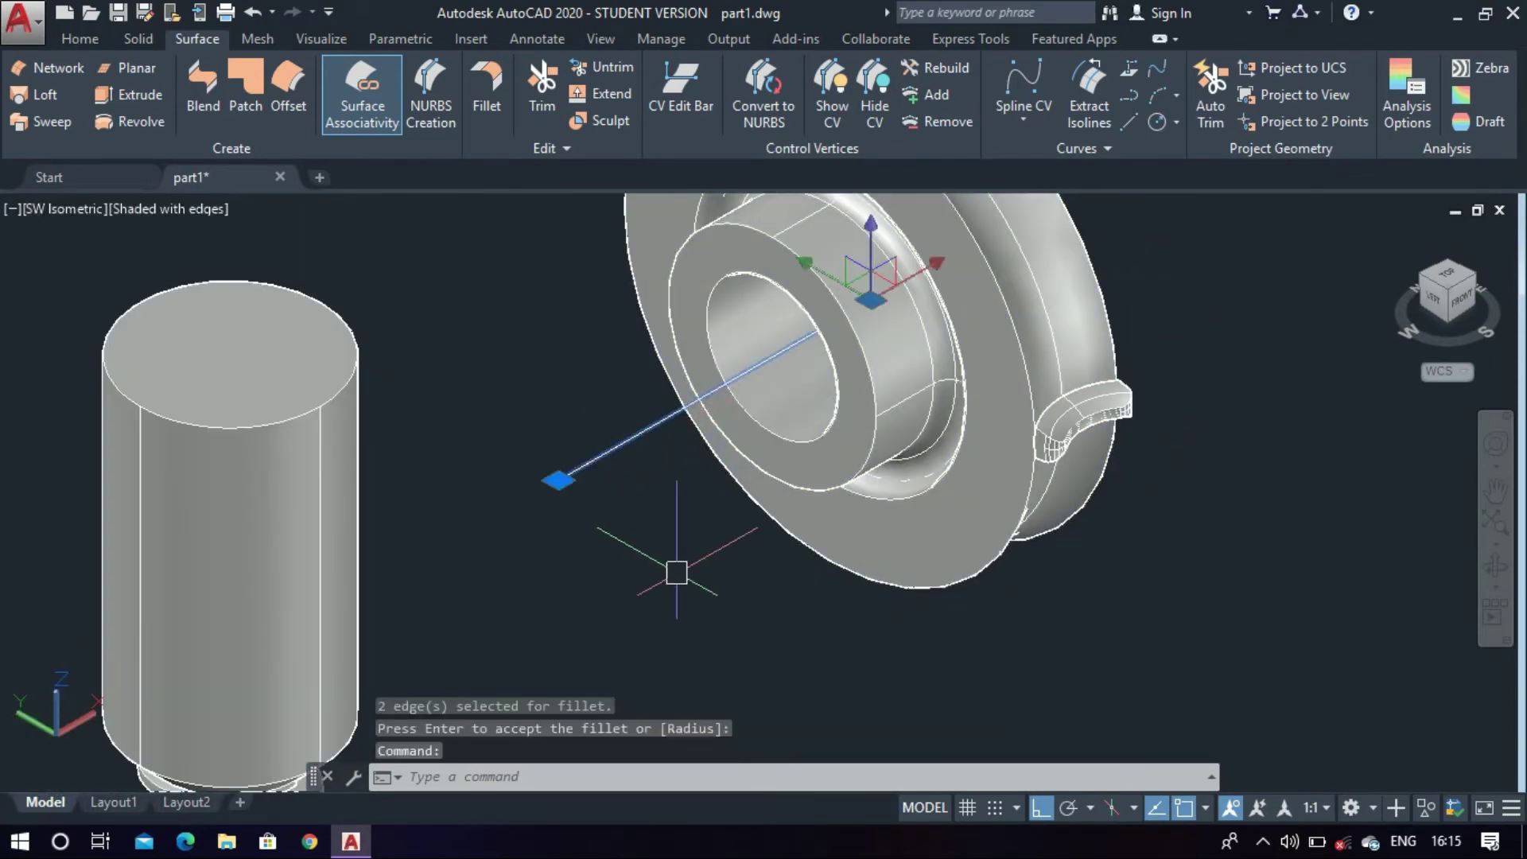
pyautogui.press('Delete')
# Hide the threaded shaft so that only the wheel and its single tooth are displayed
pyautogui.scroll(-3, 641, 426)
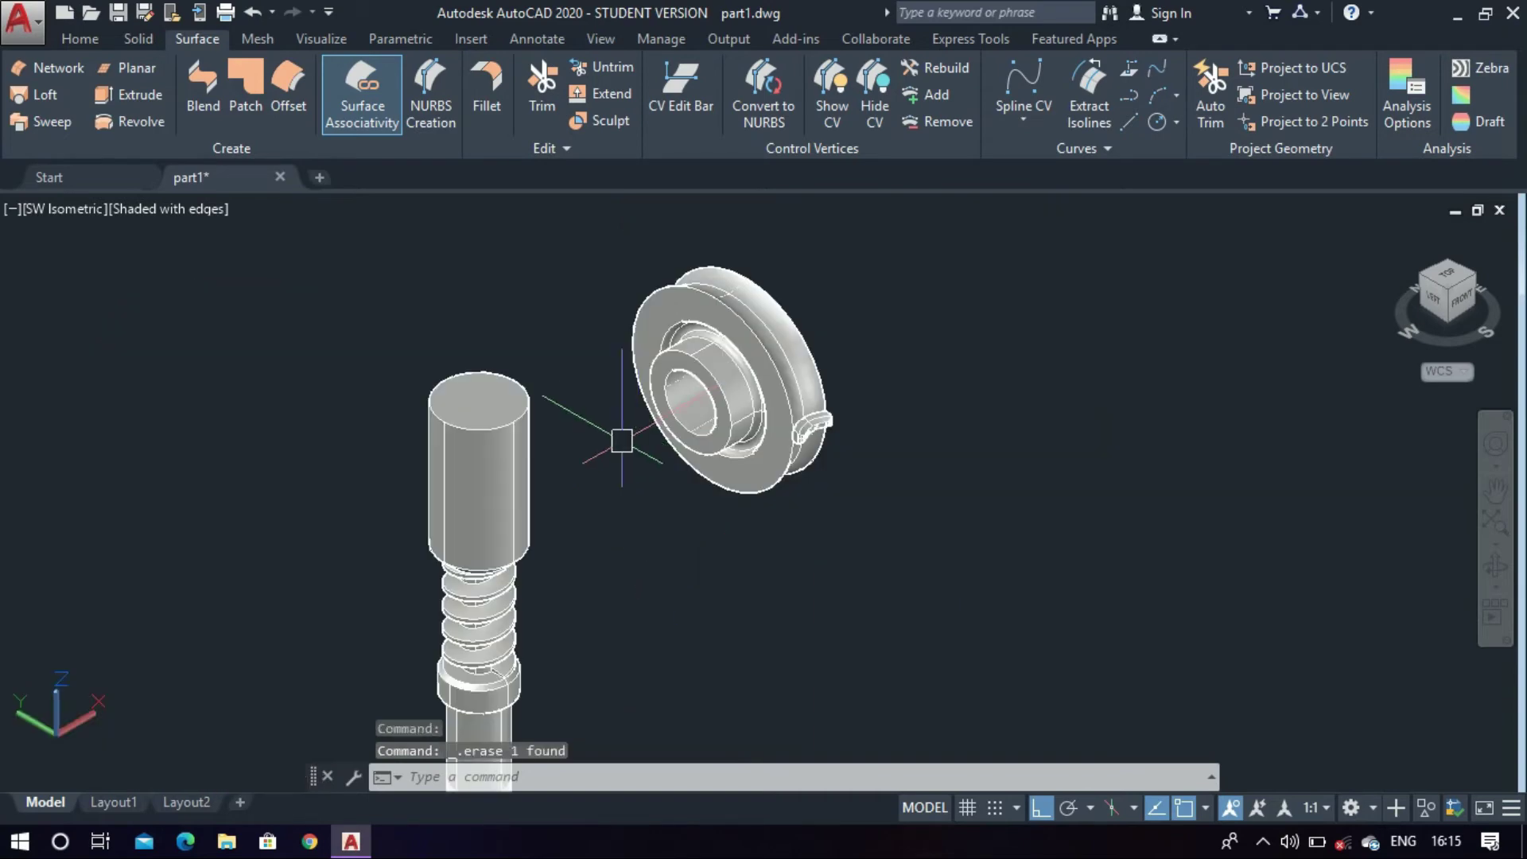
pyautogui.click(501, 437)
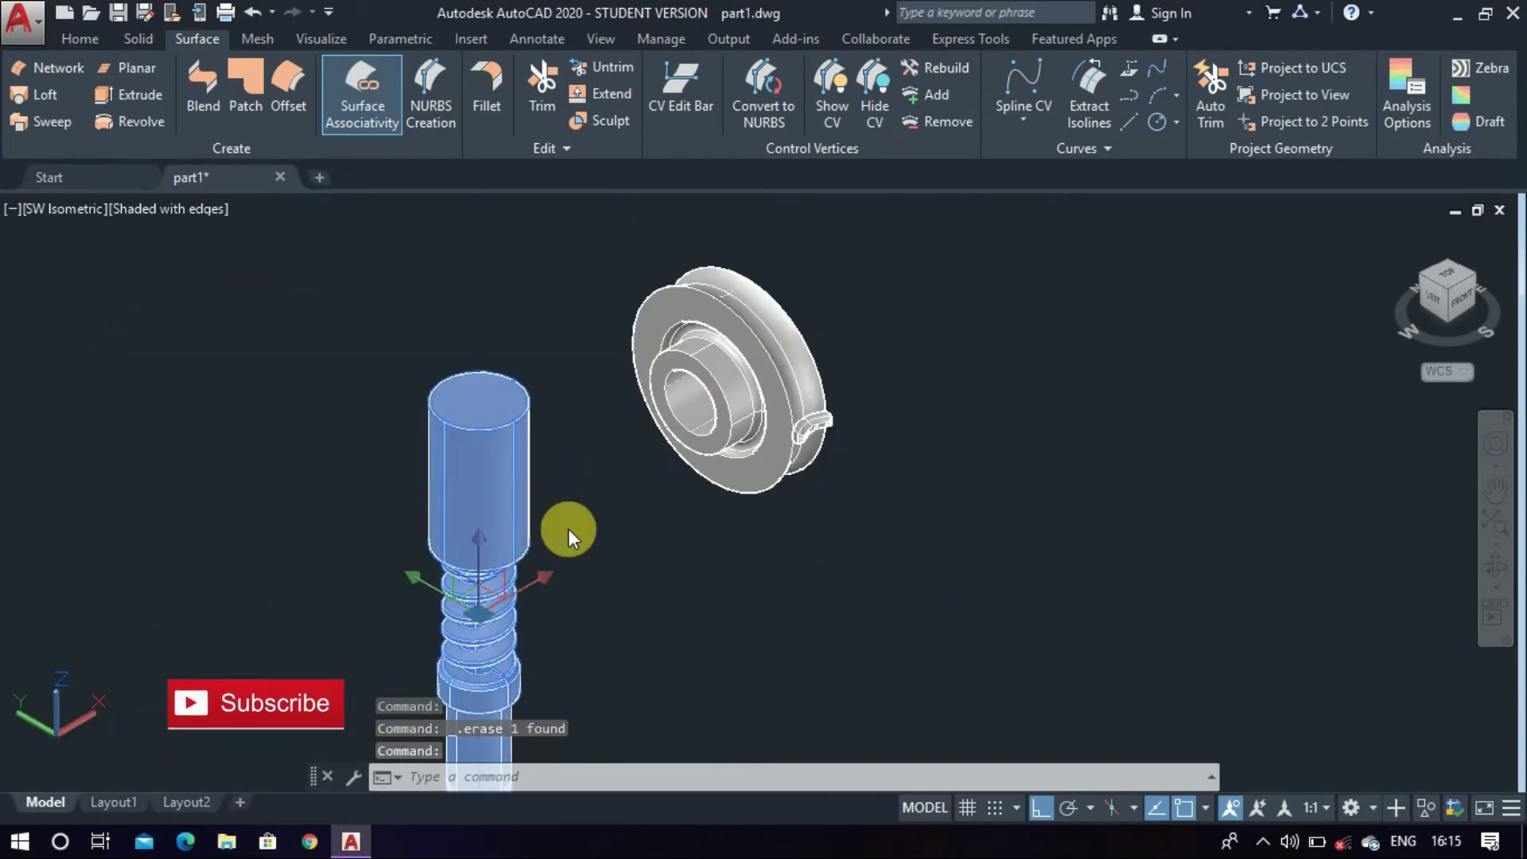
pyautogui.rightClick(568, 528)
pyautogui.moveTo(691, 384)
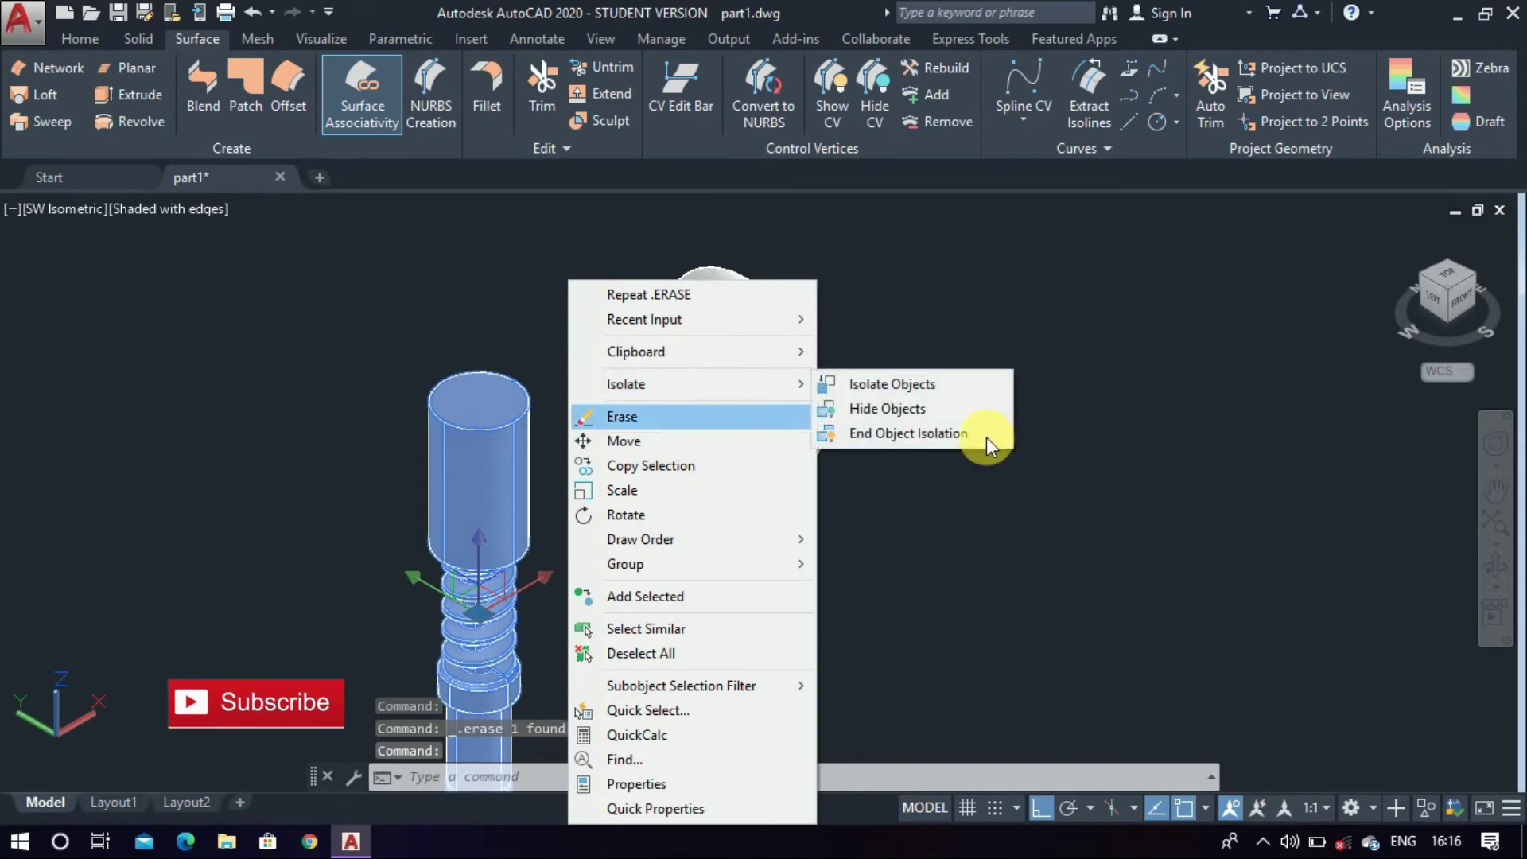
pyautogui.click(960, 409)
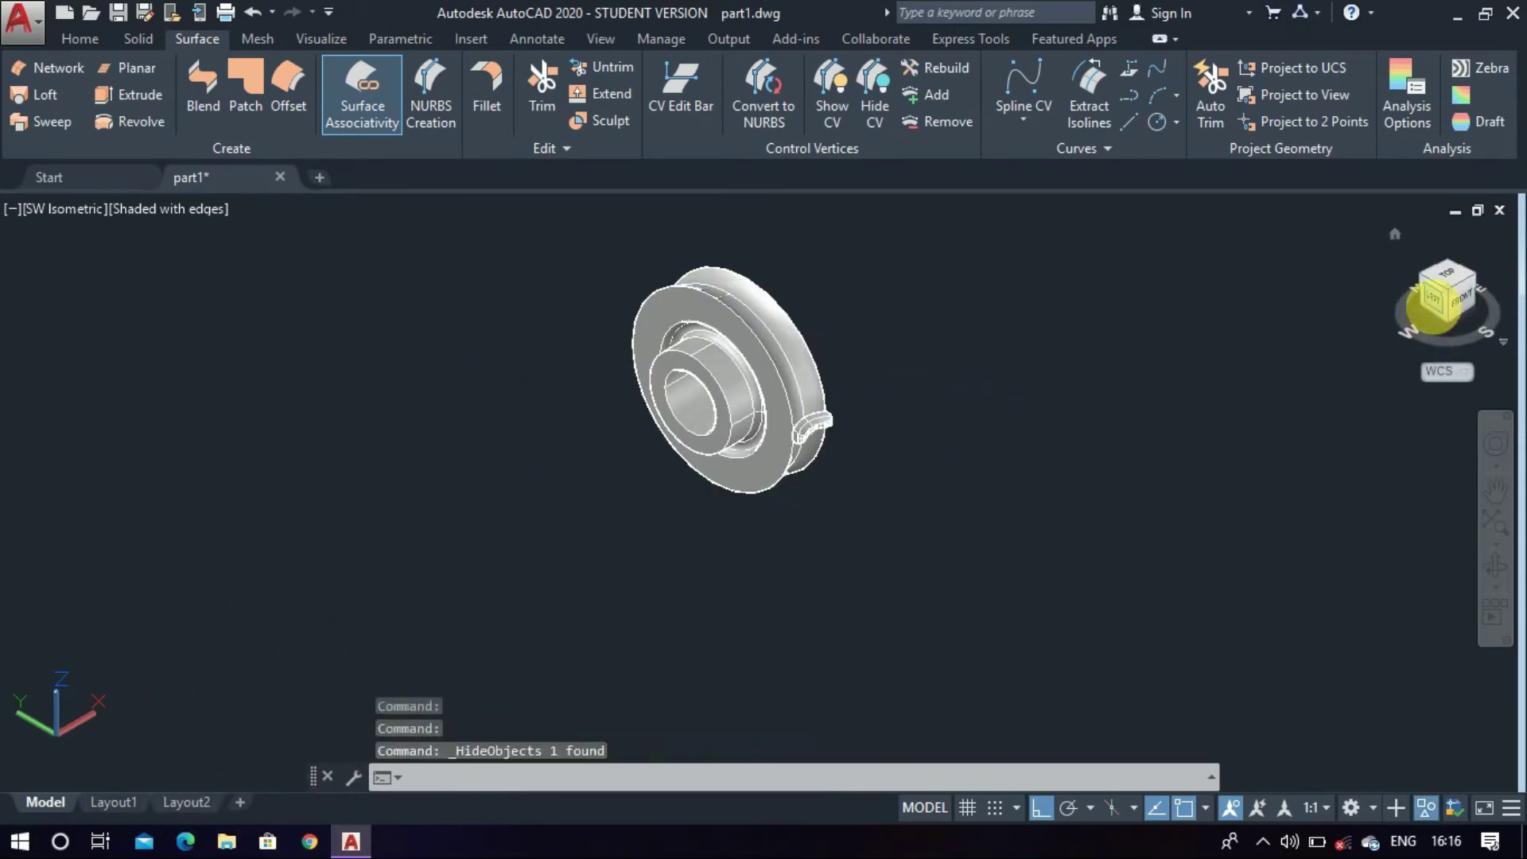
# Look at the wheel from the left side and align the UCS with that view
pyautogui.click(1431, 302)
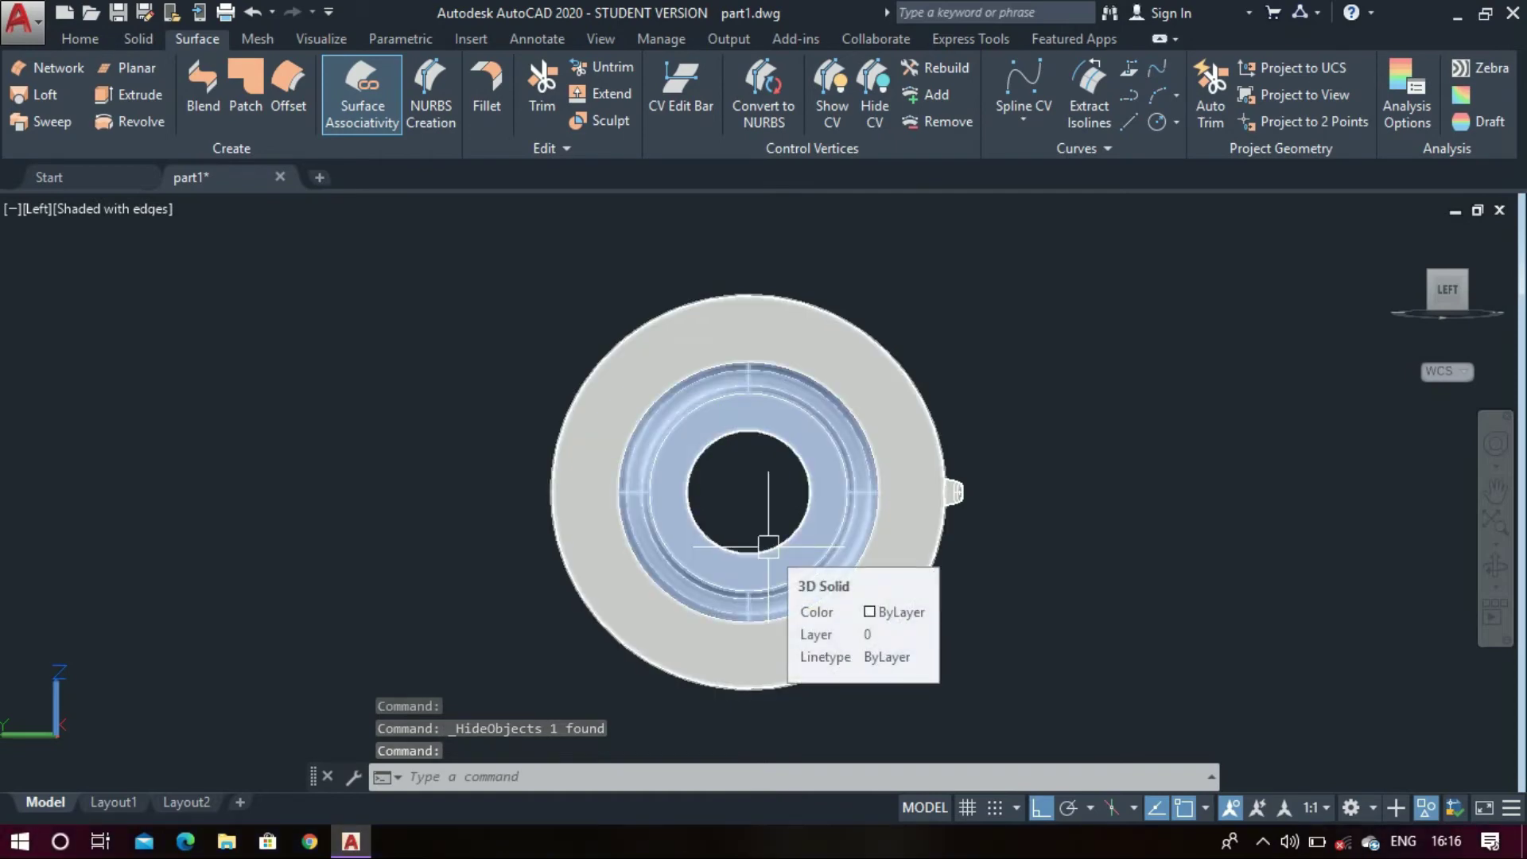
pyautogui.write('ara')
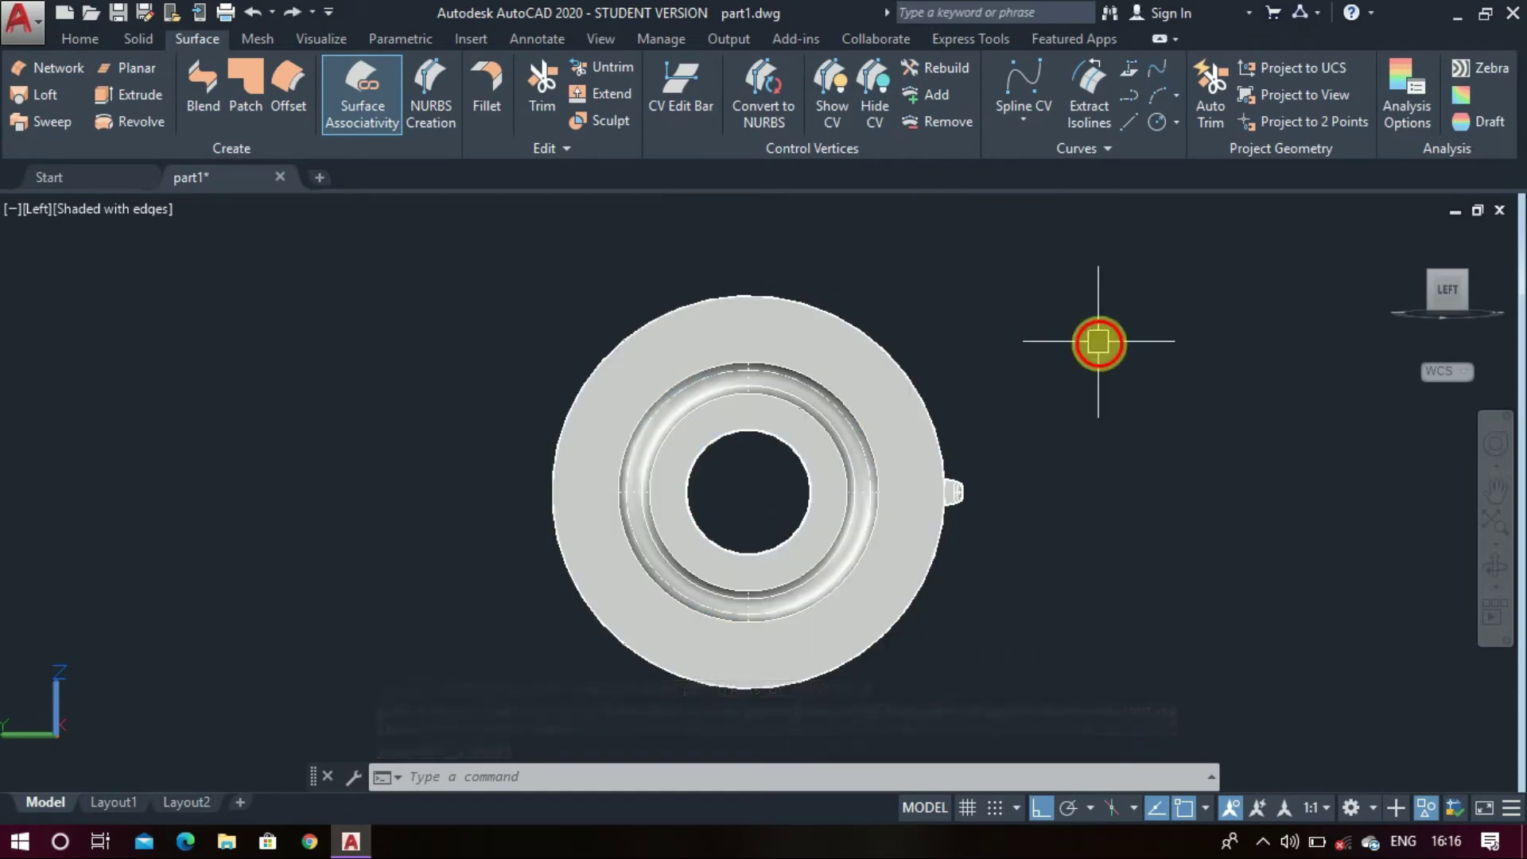
pyautogui.write('ucs')
pyautogui.press('Return')
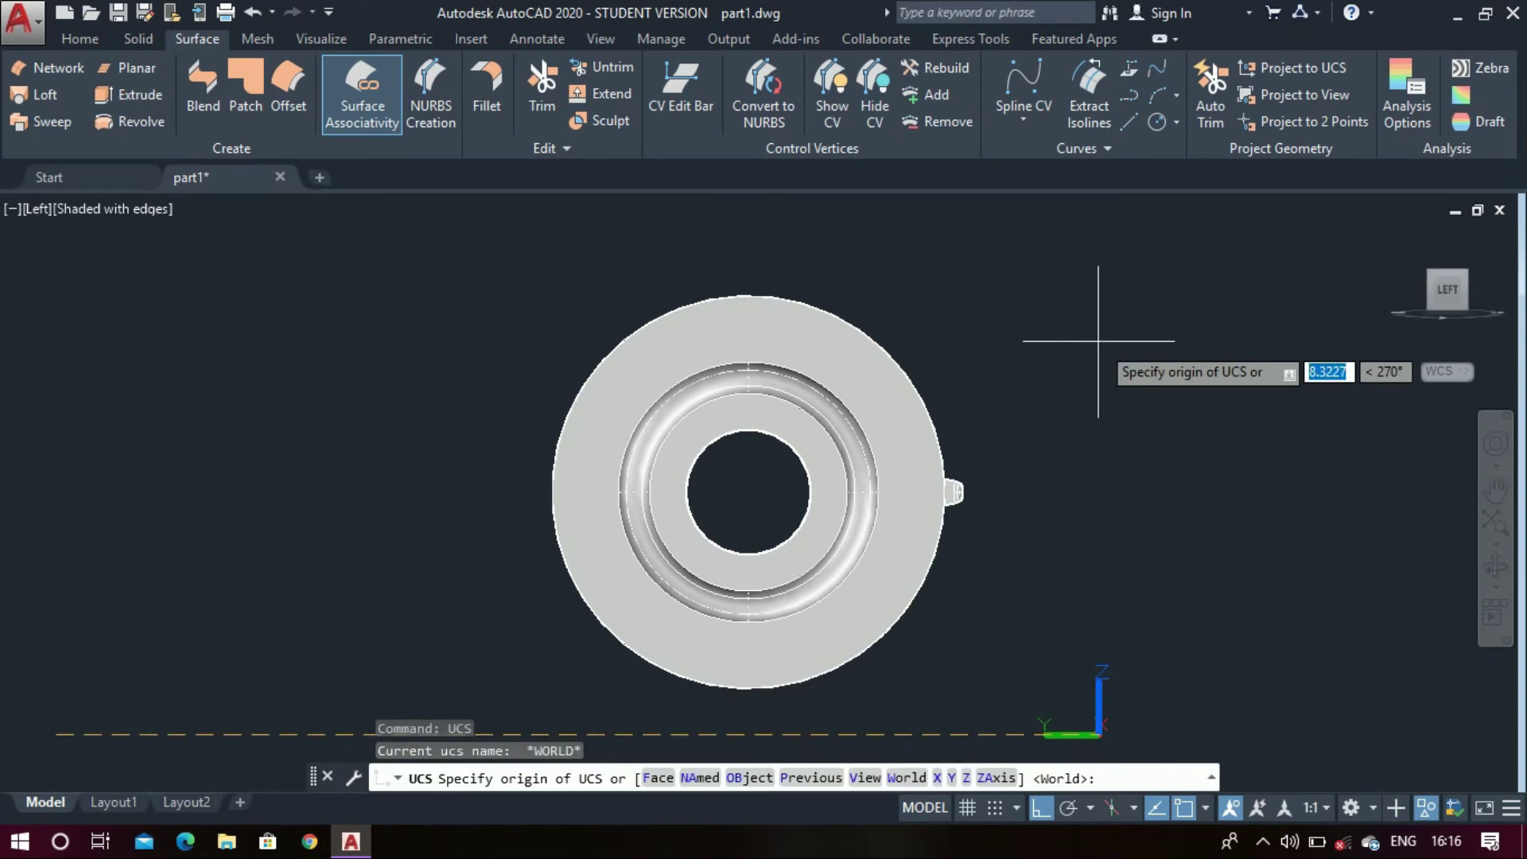
pyautogui.write('v')
pyautogui.press('Return')
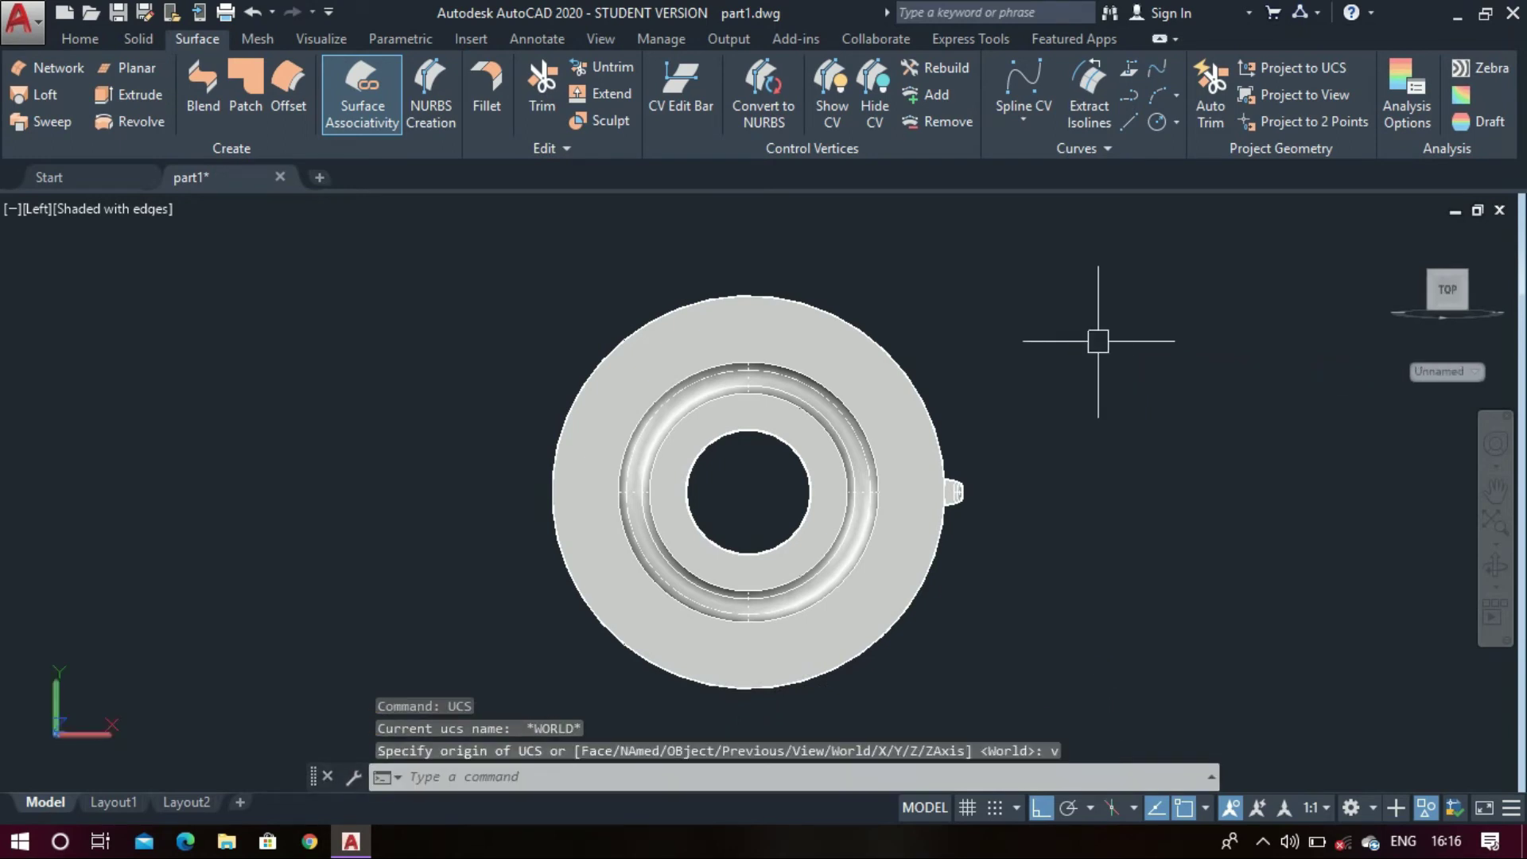
# Create a polar array of the tooth around the wheel's centre with 27 items filling 360°
pyautogui.write('arra')
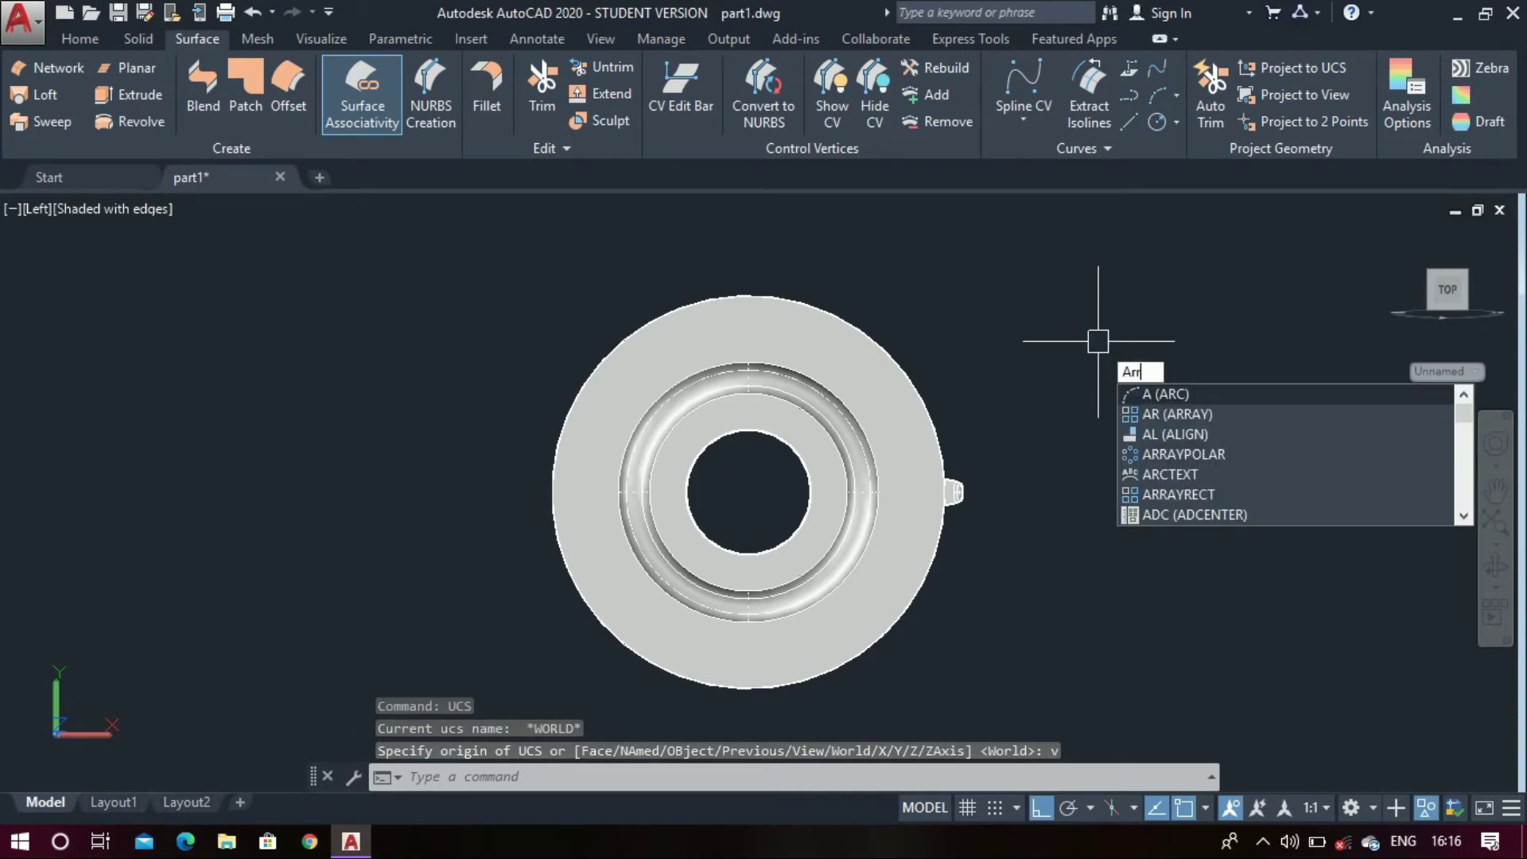
pyautogui.press('Return')
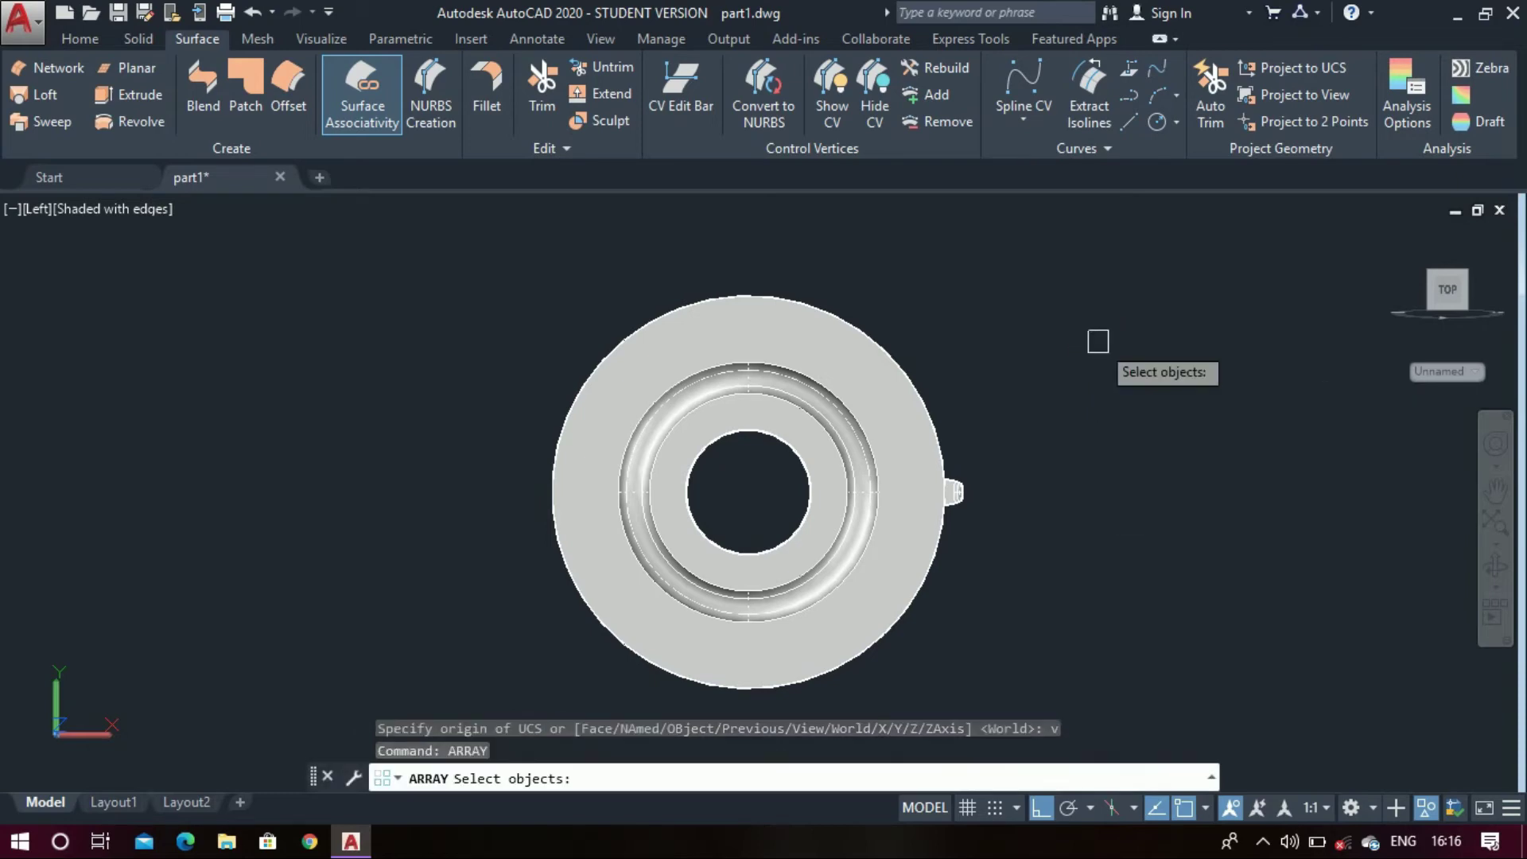
pyautogui.click(957, 491)
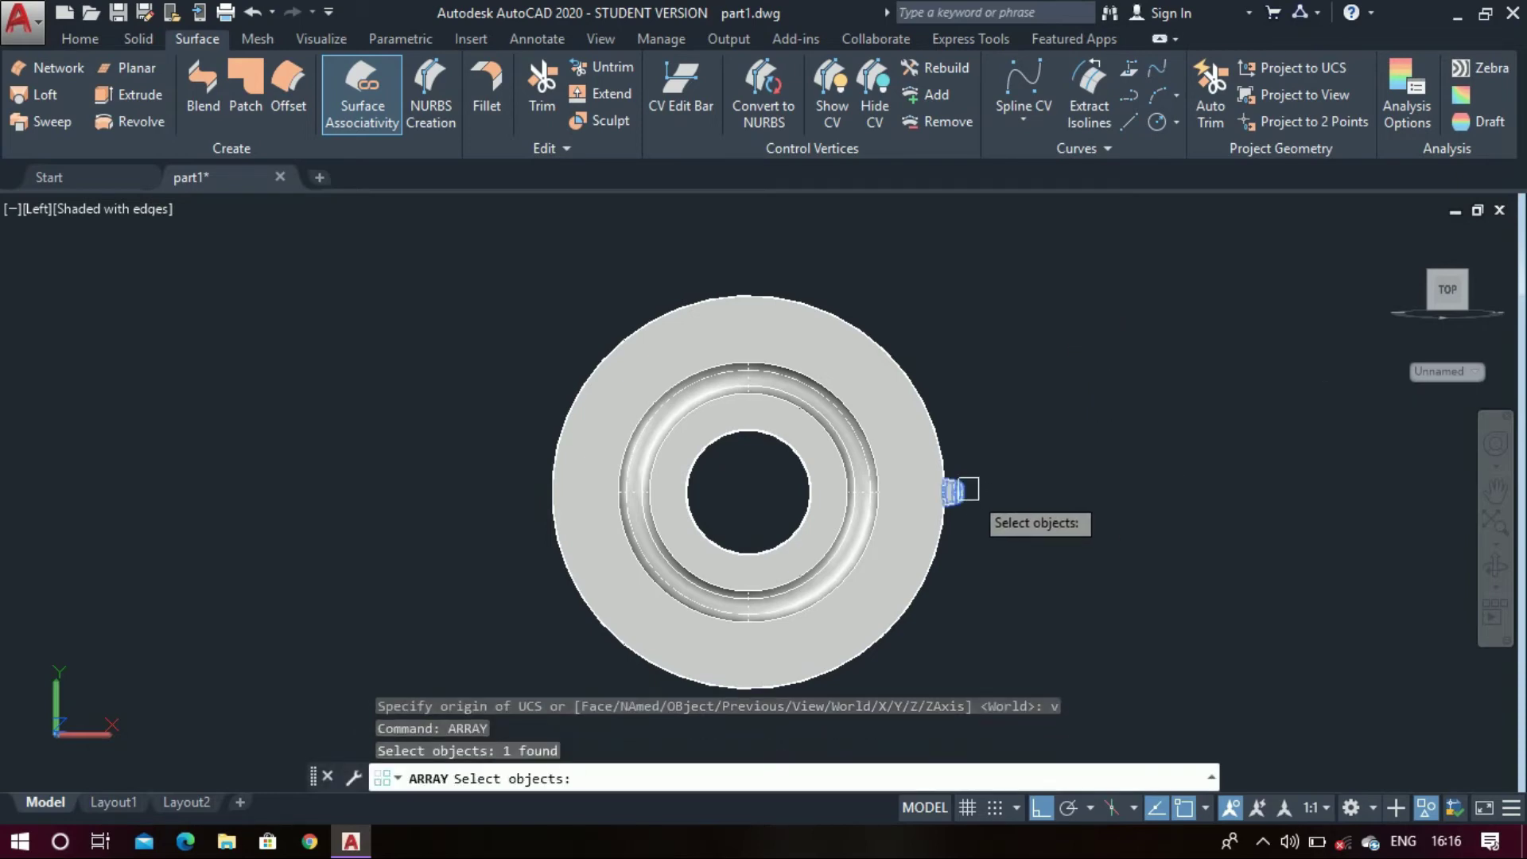
pyautogui.press('Return')
pyautogui.click(1039, 656)
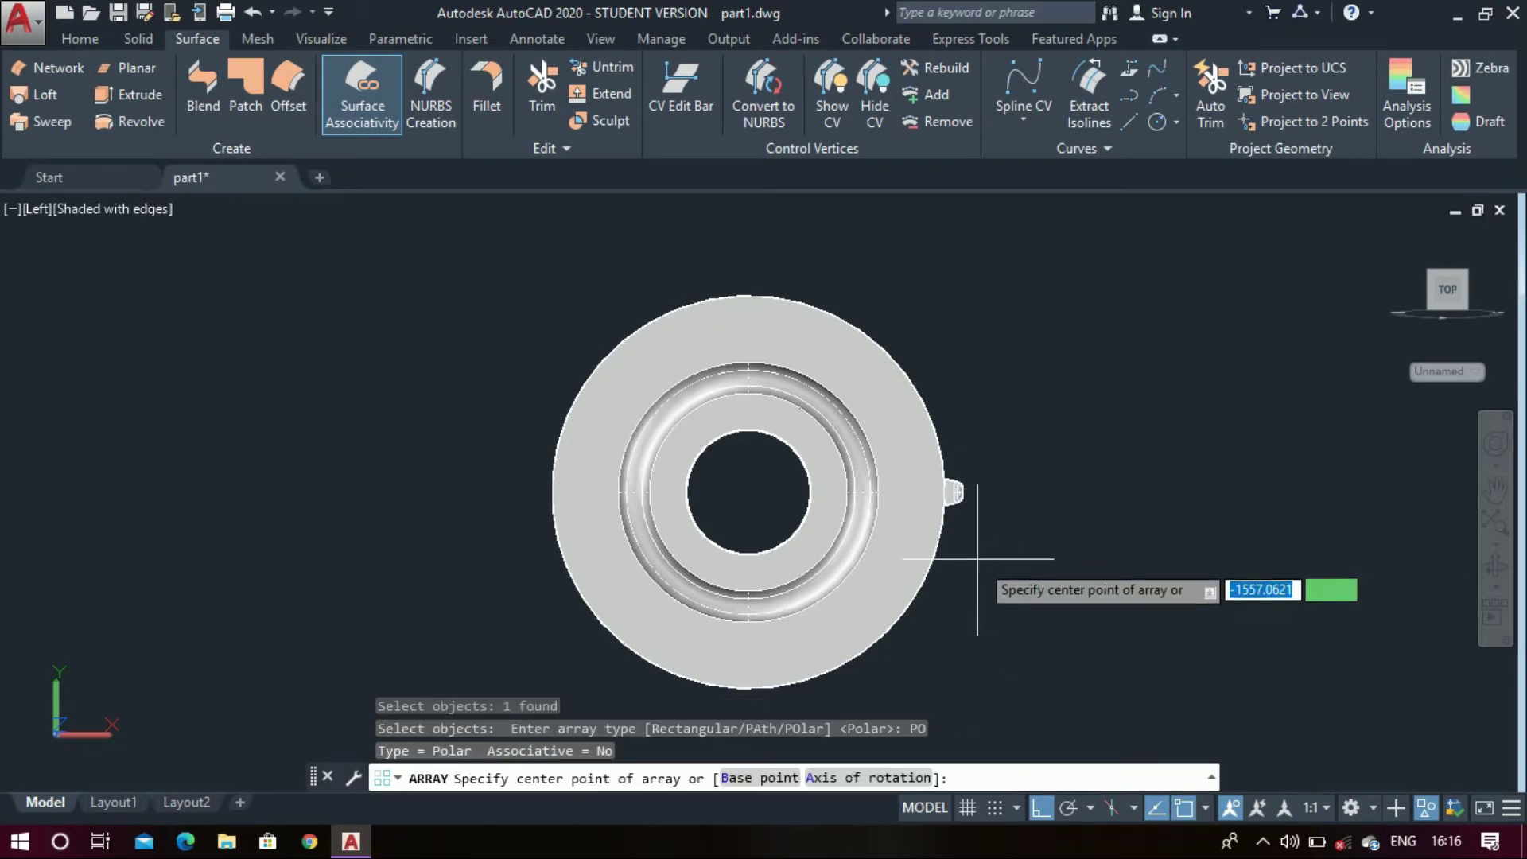
pyautogui.click(748, 491)
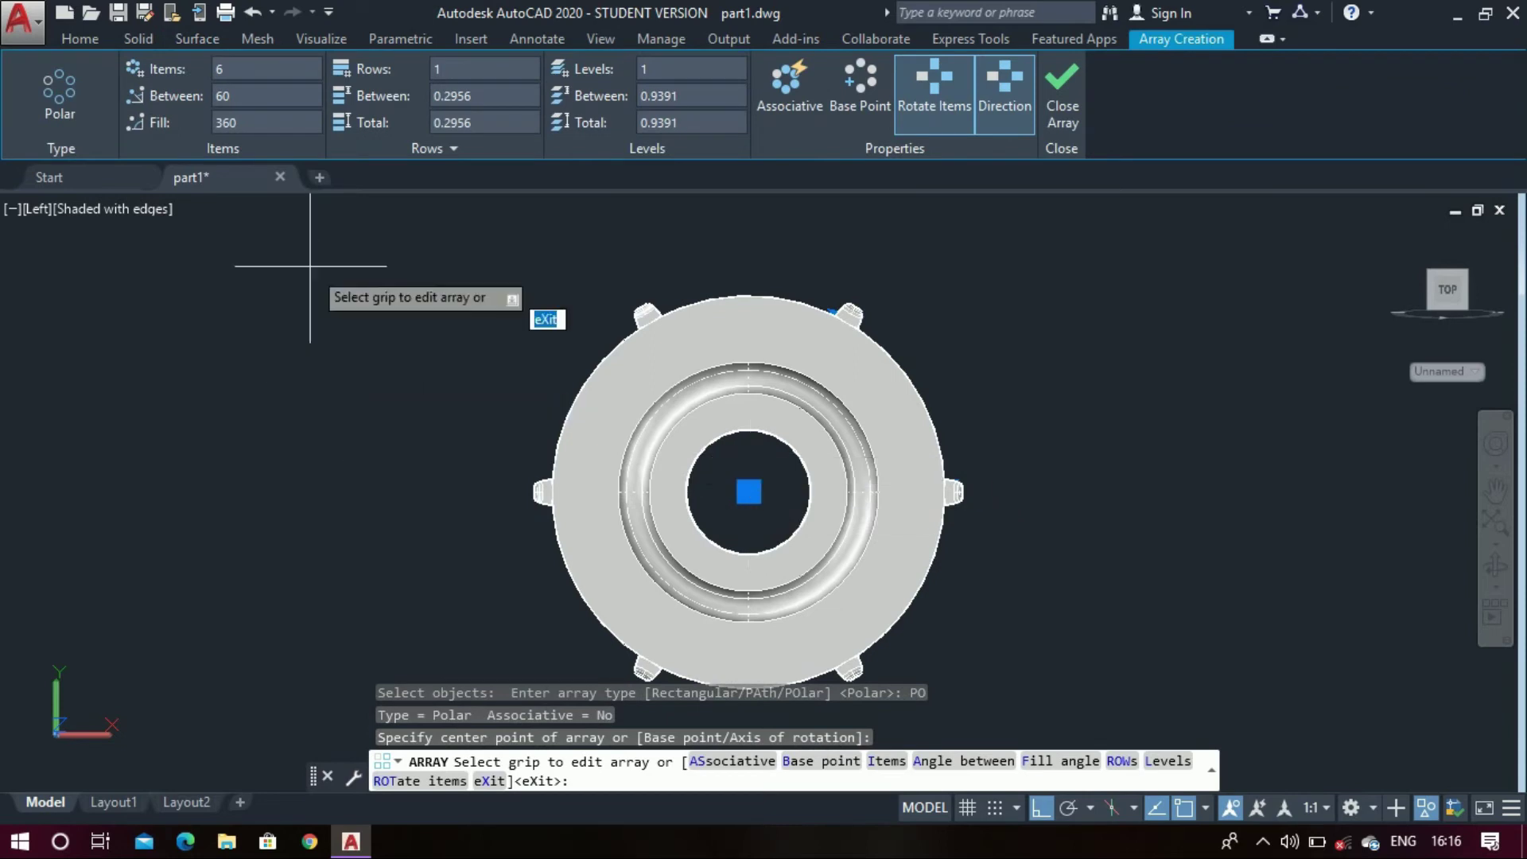
pyautogui.click(313, 72)
pyautogui.write('27')
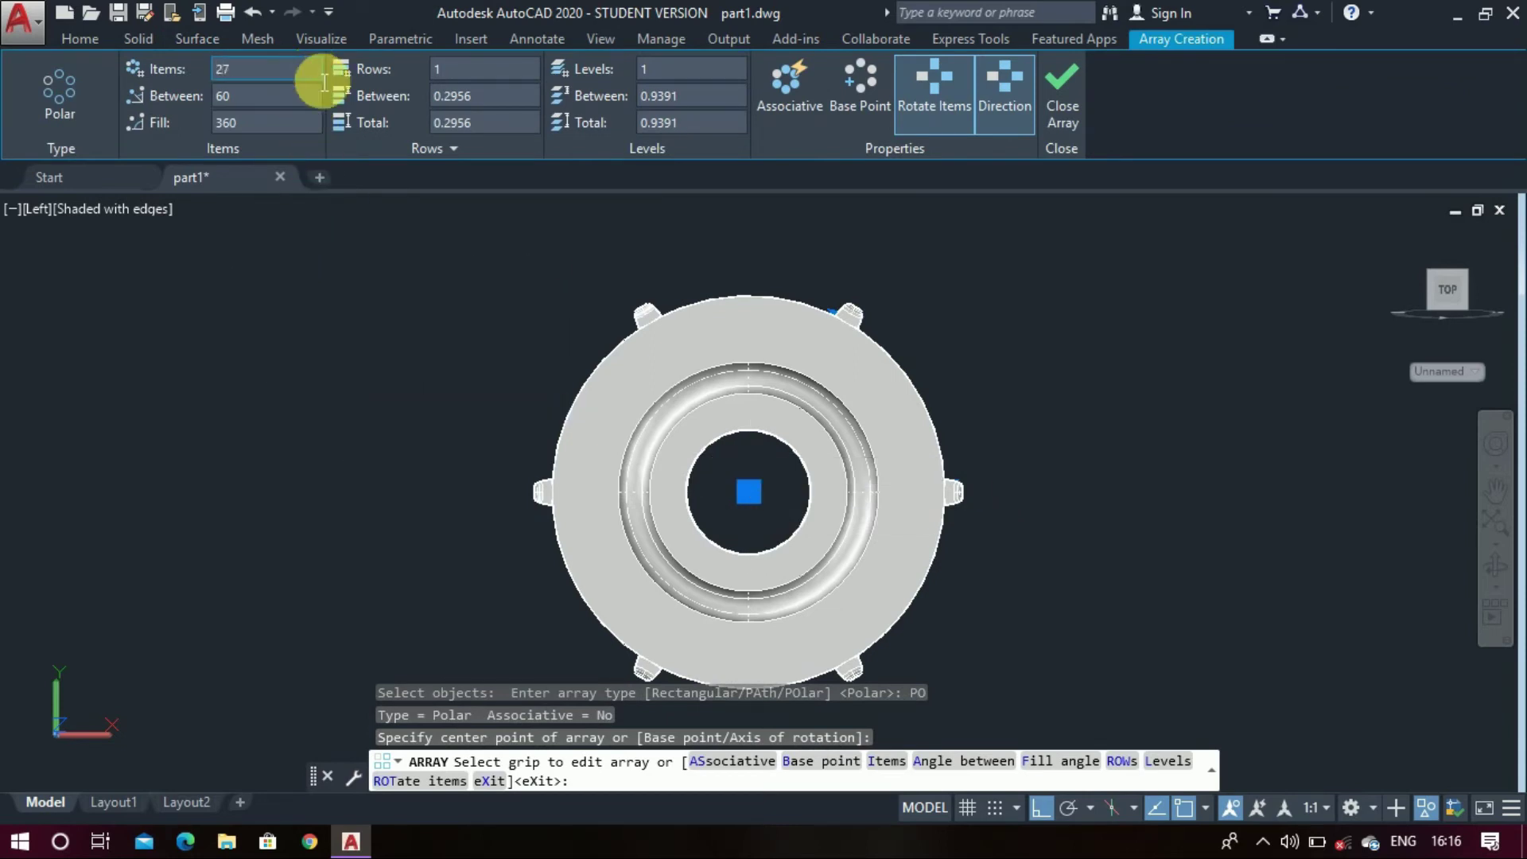
pyautogui.press('Return')
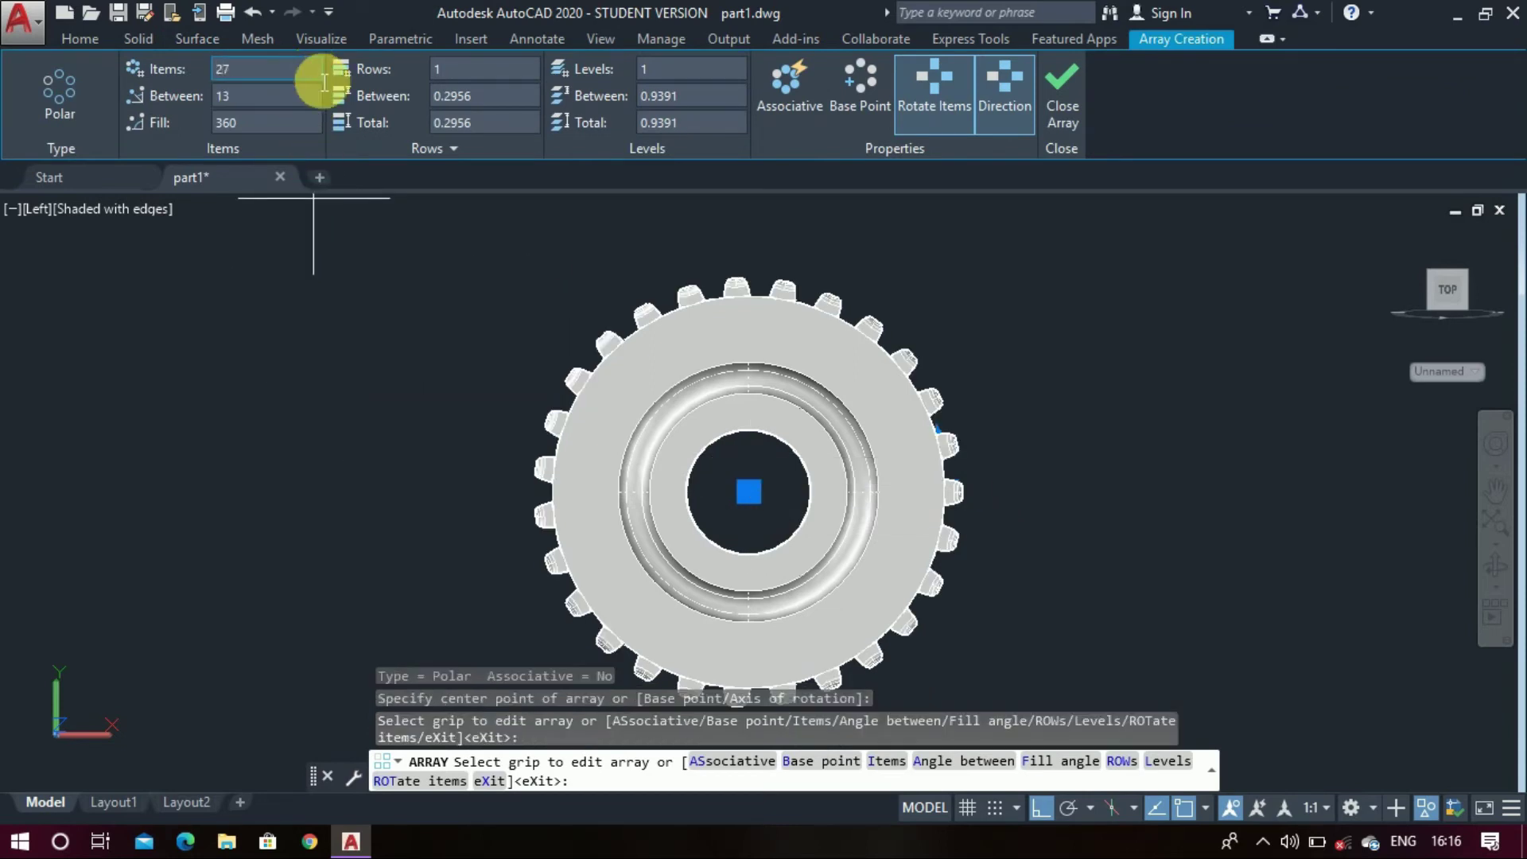
pyautogui.click(1071, 106)
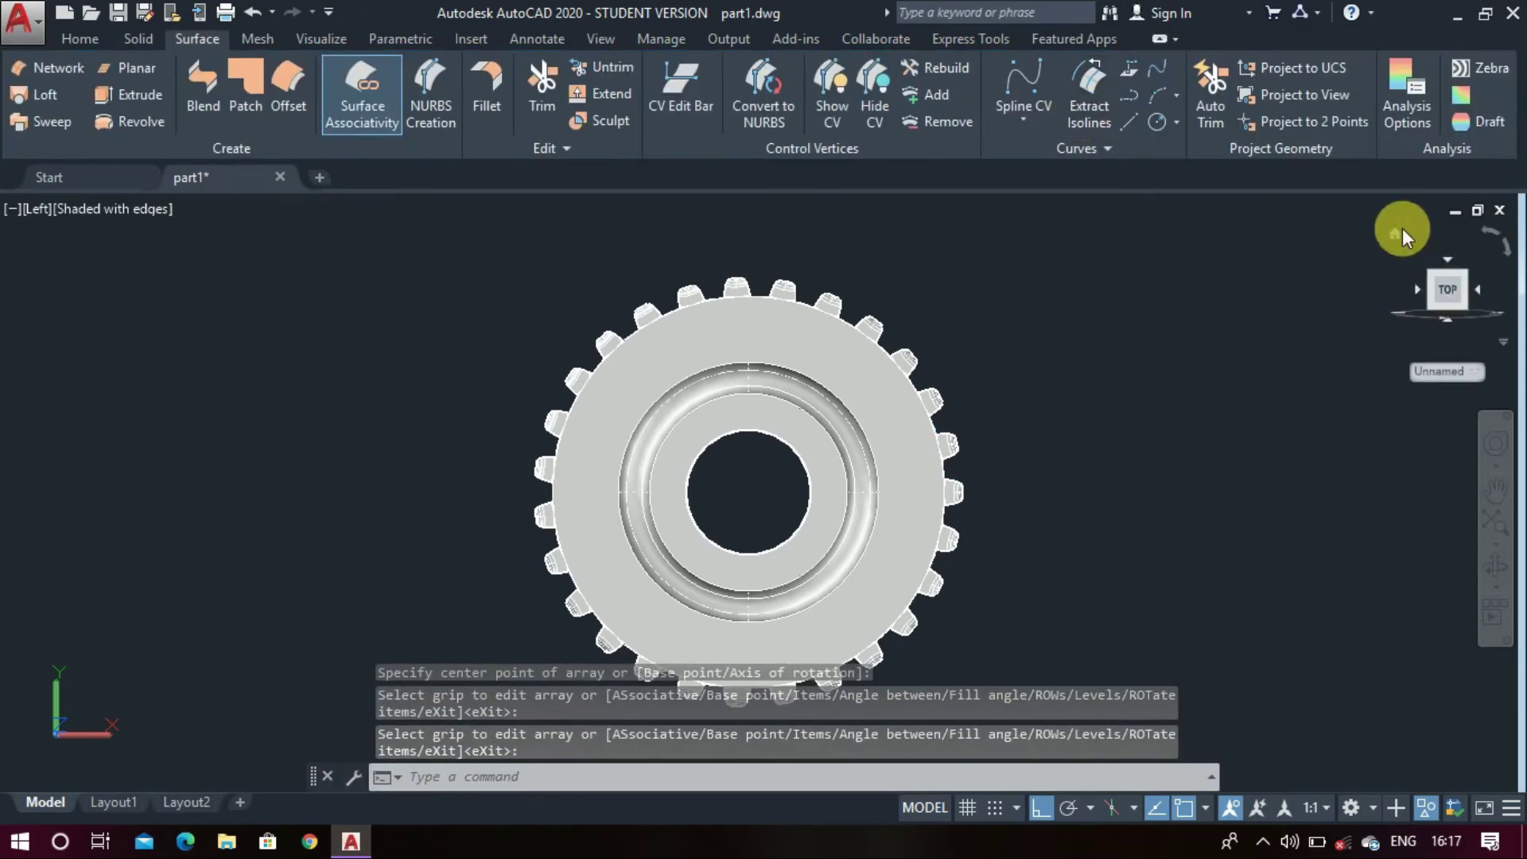
# Restore the World UCS and return to the home isometric view in parallel projection
pyautogui.write('ucs')
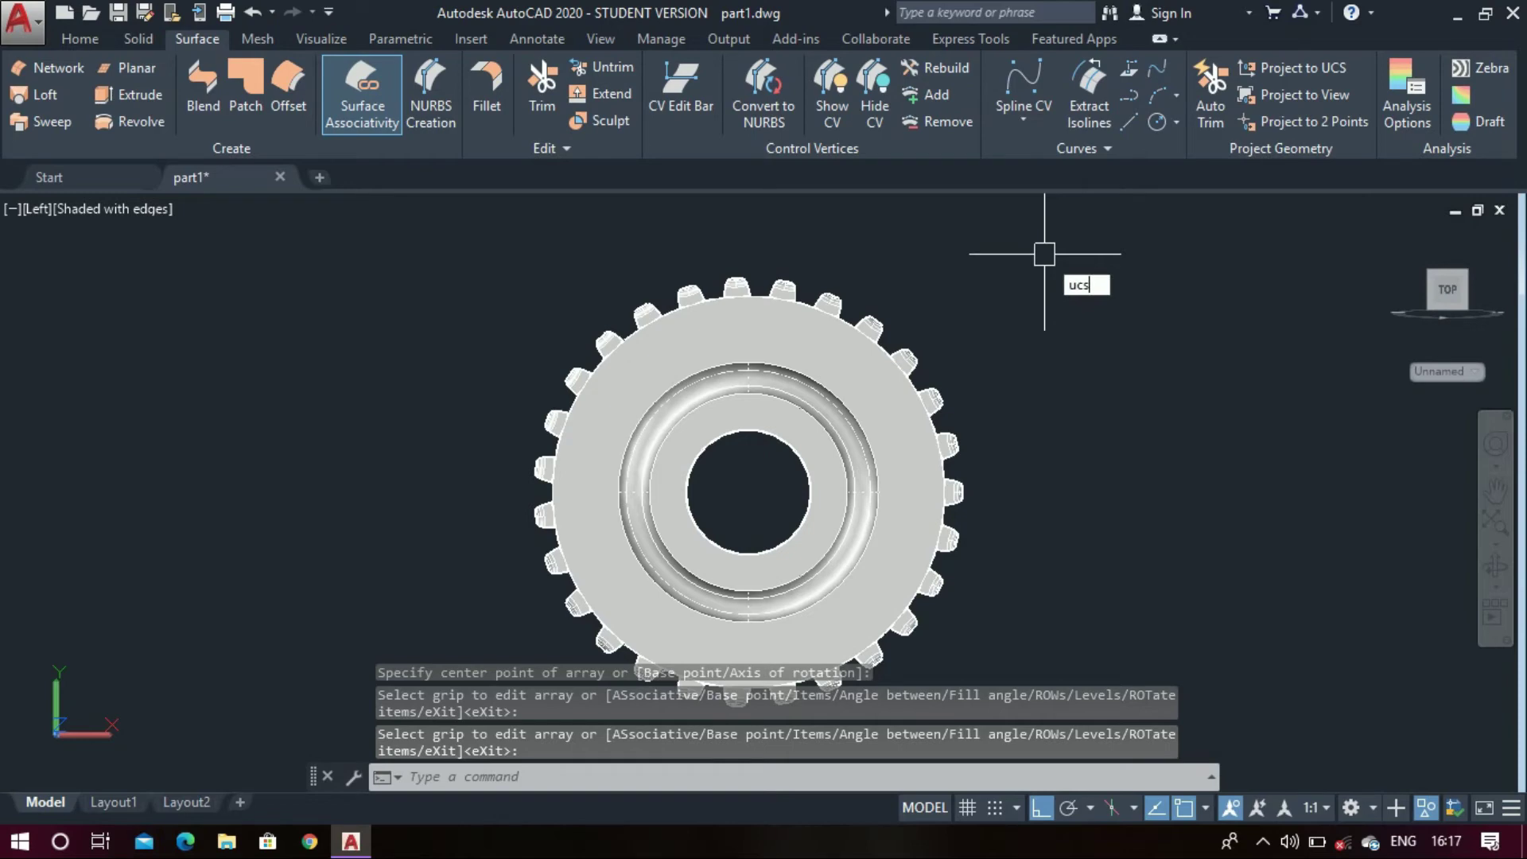
pyautogui.press('Return')
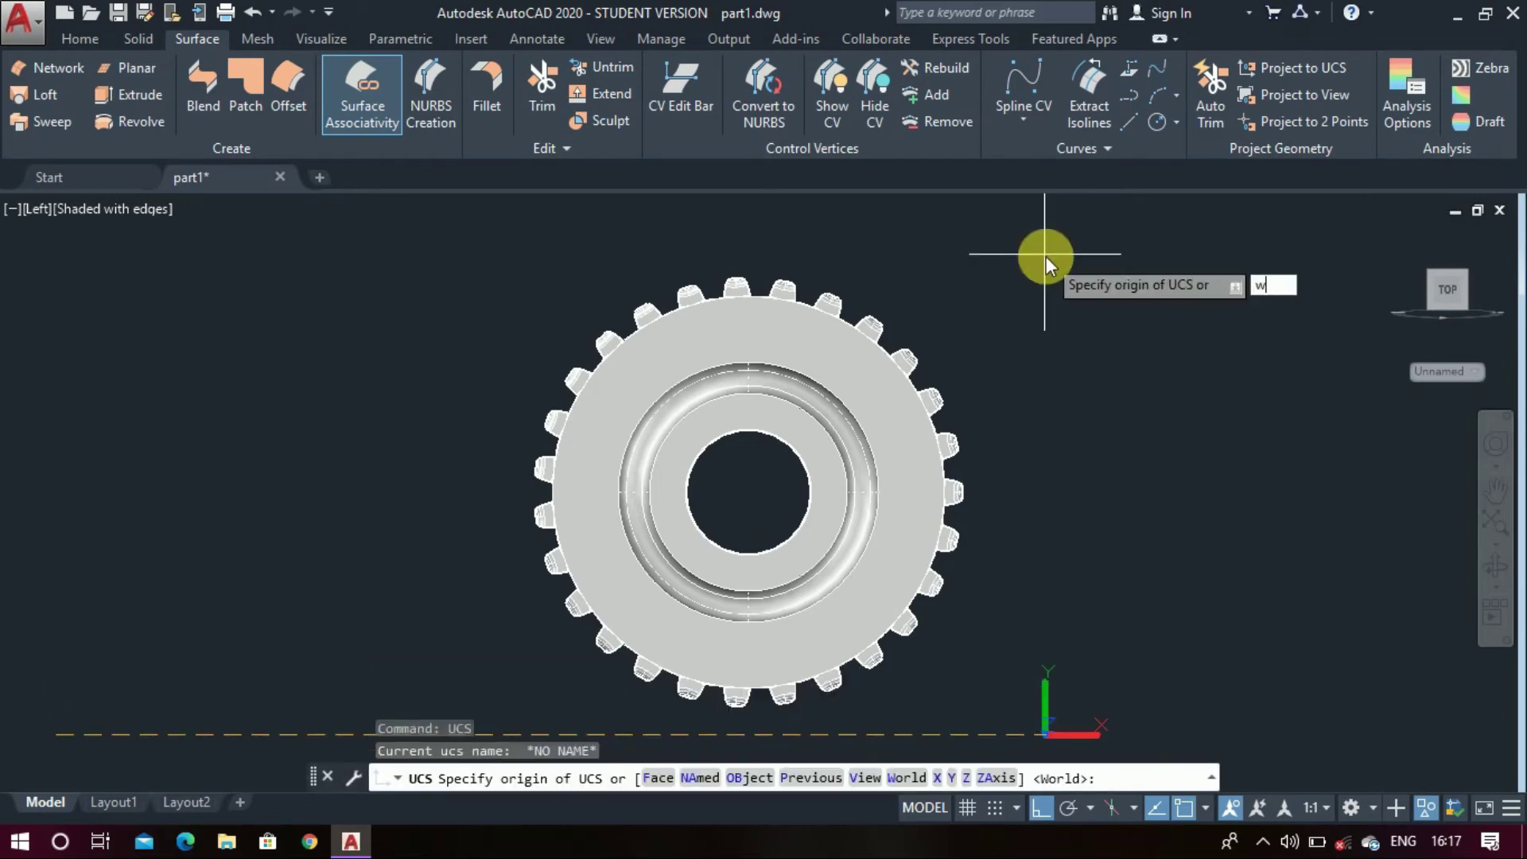
pyautogui.write('w')
pyautogui.press('Return')
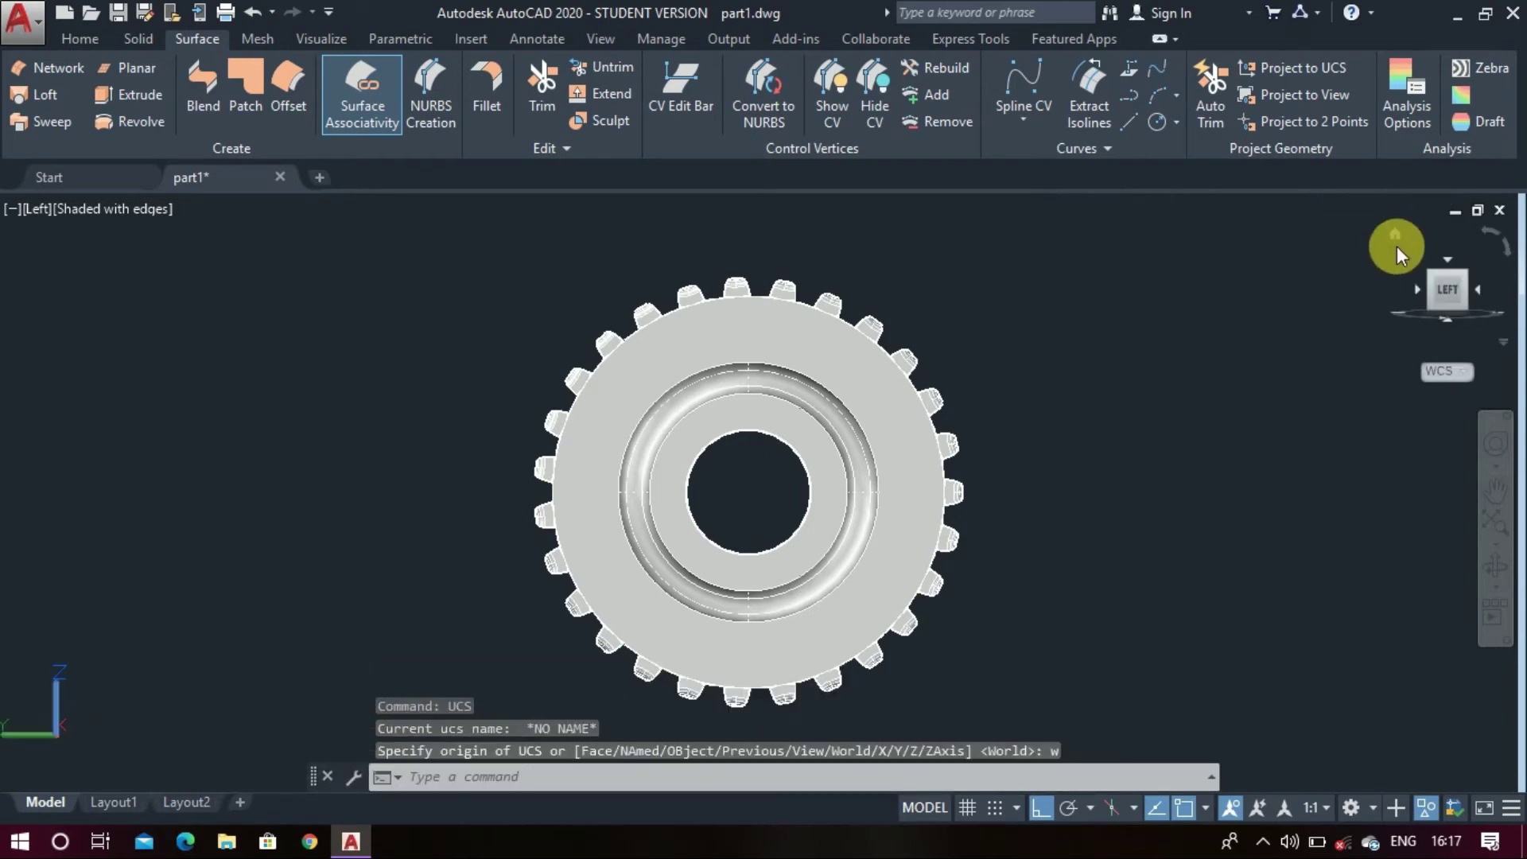
pyautogui.click(1396, 236)
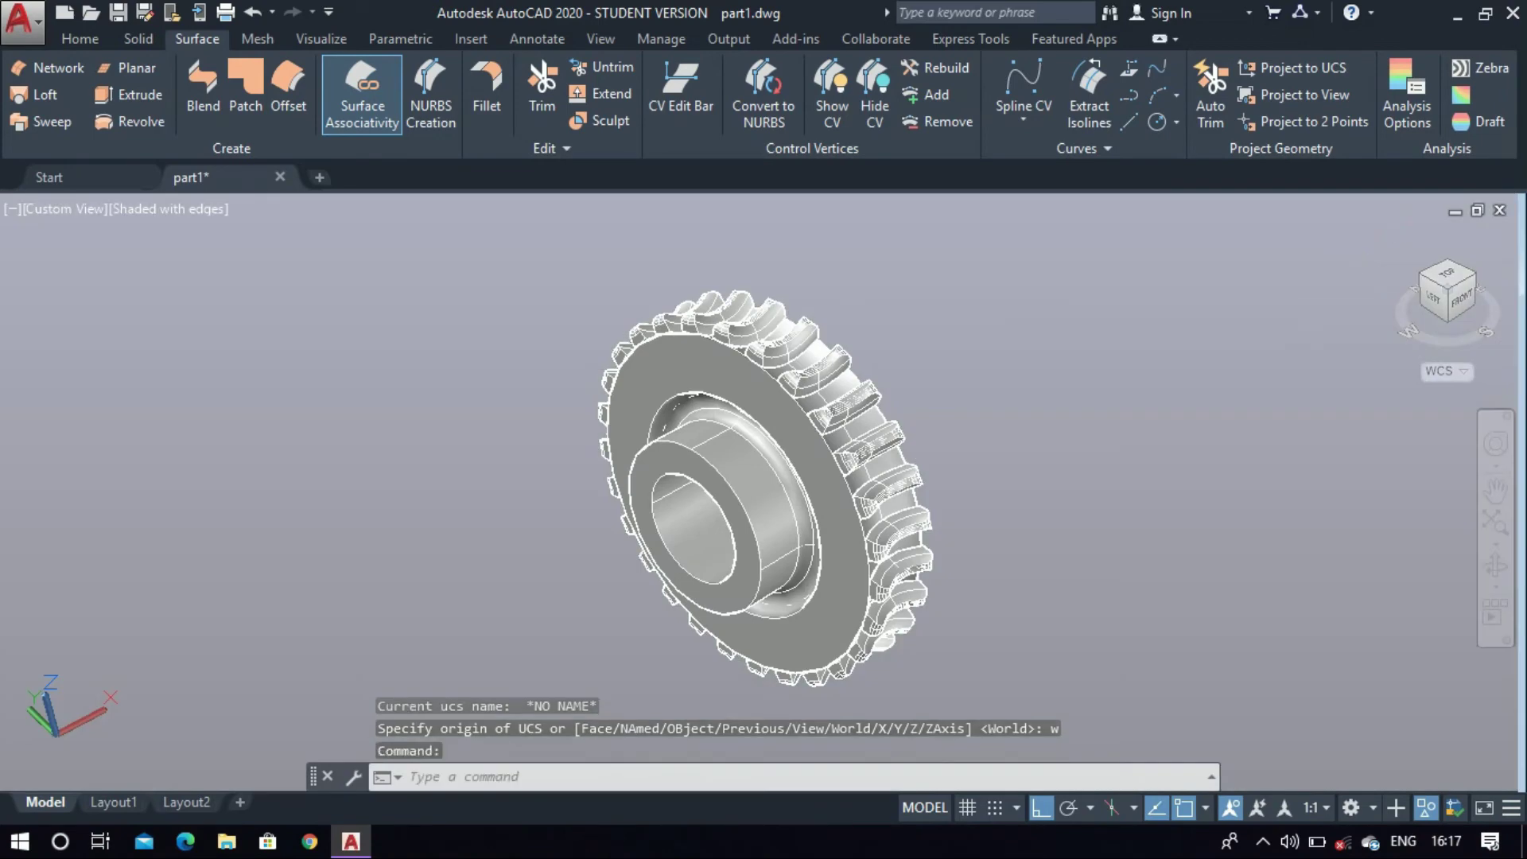
pyautogui.rightClick(1473, 291)
pyautogui.click(1405, 340)
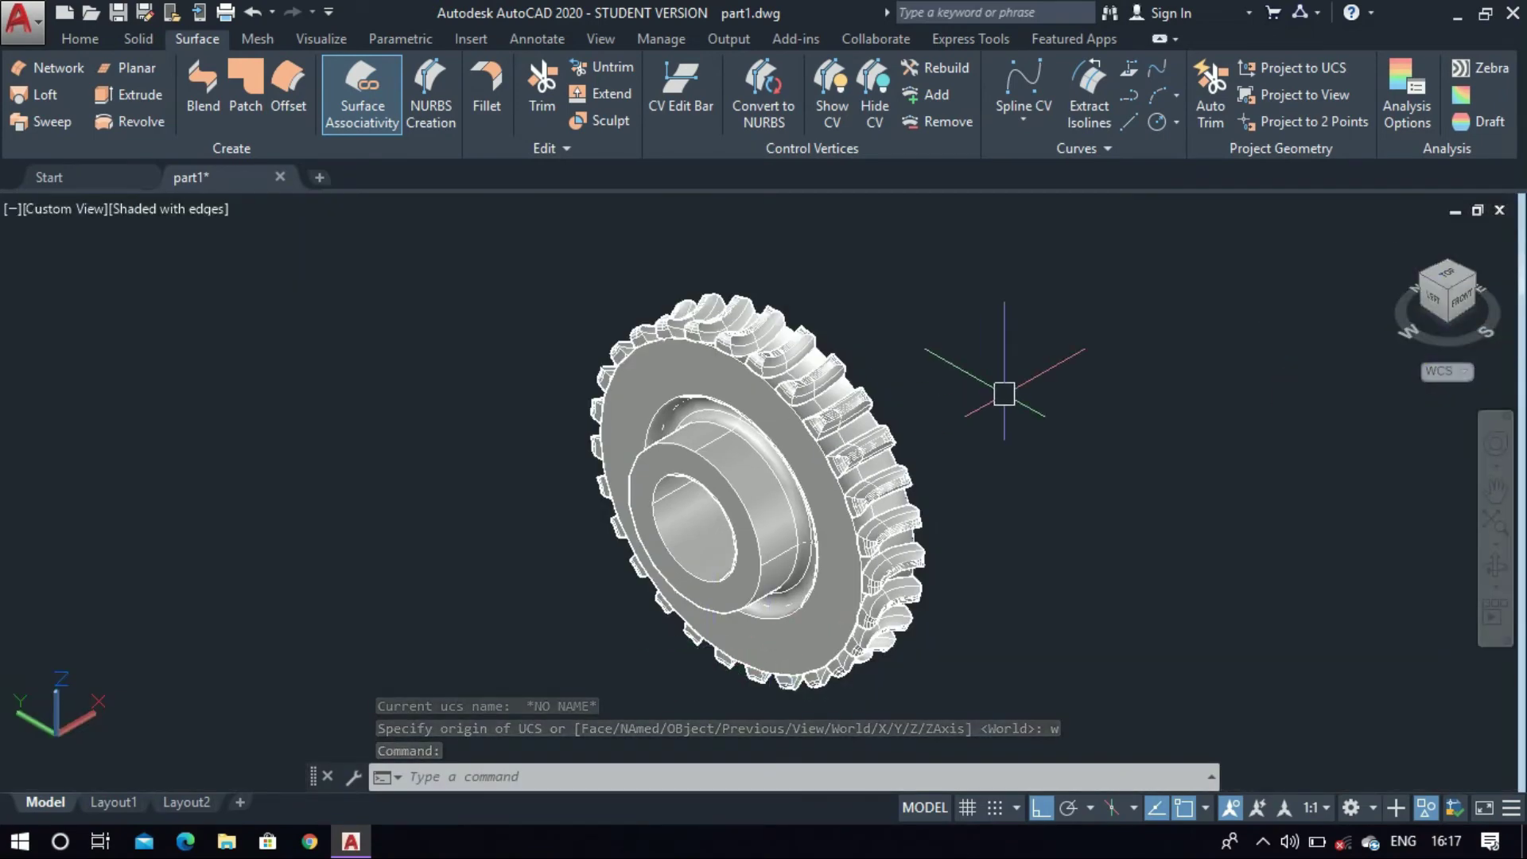
# Union the wheel blank and all the arrayed teeth into one solid
pyautogui.write('ucsicon')
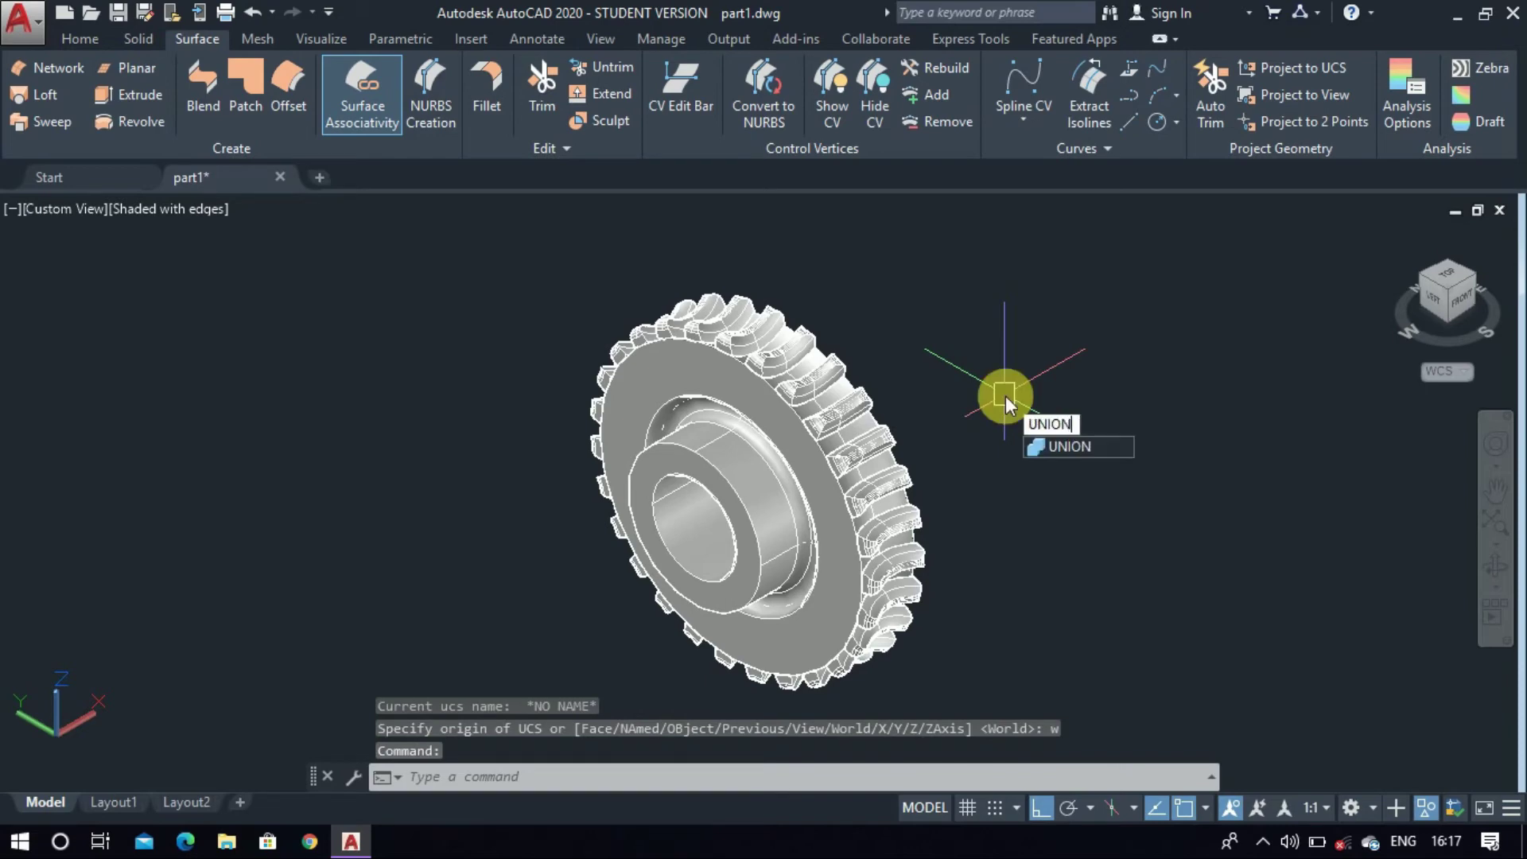
pyautogui.press('Return')
pyautogui.write('union')
pyautogui.press('Return')
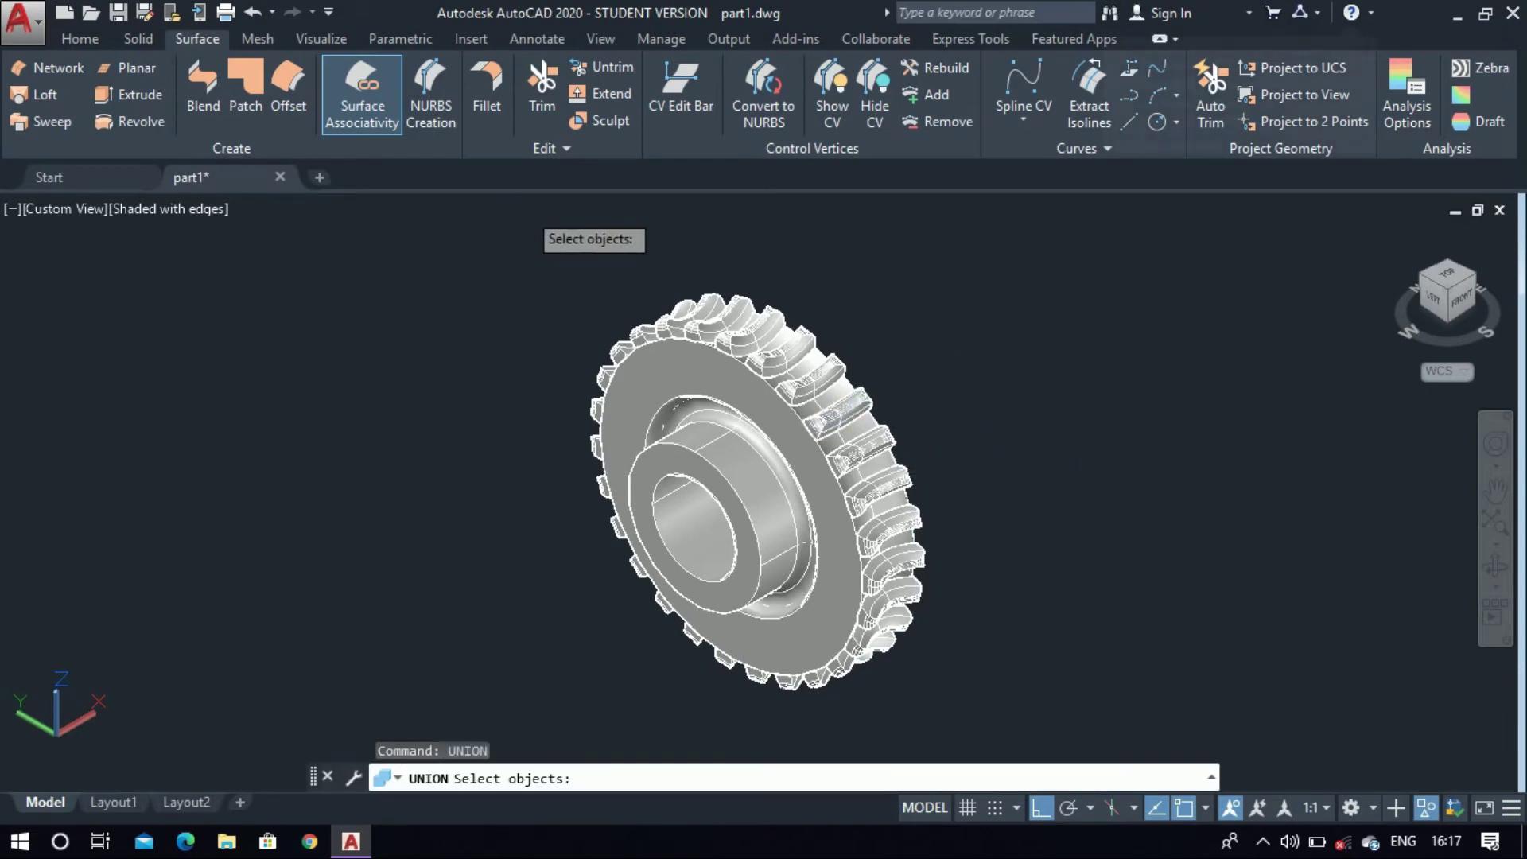
pyautogui.click(525, 208)
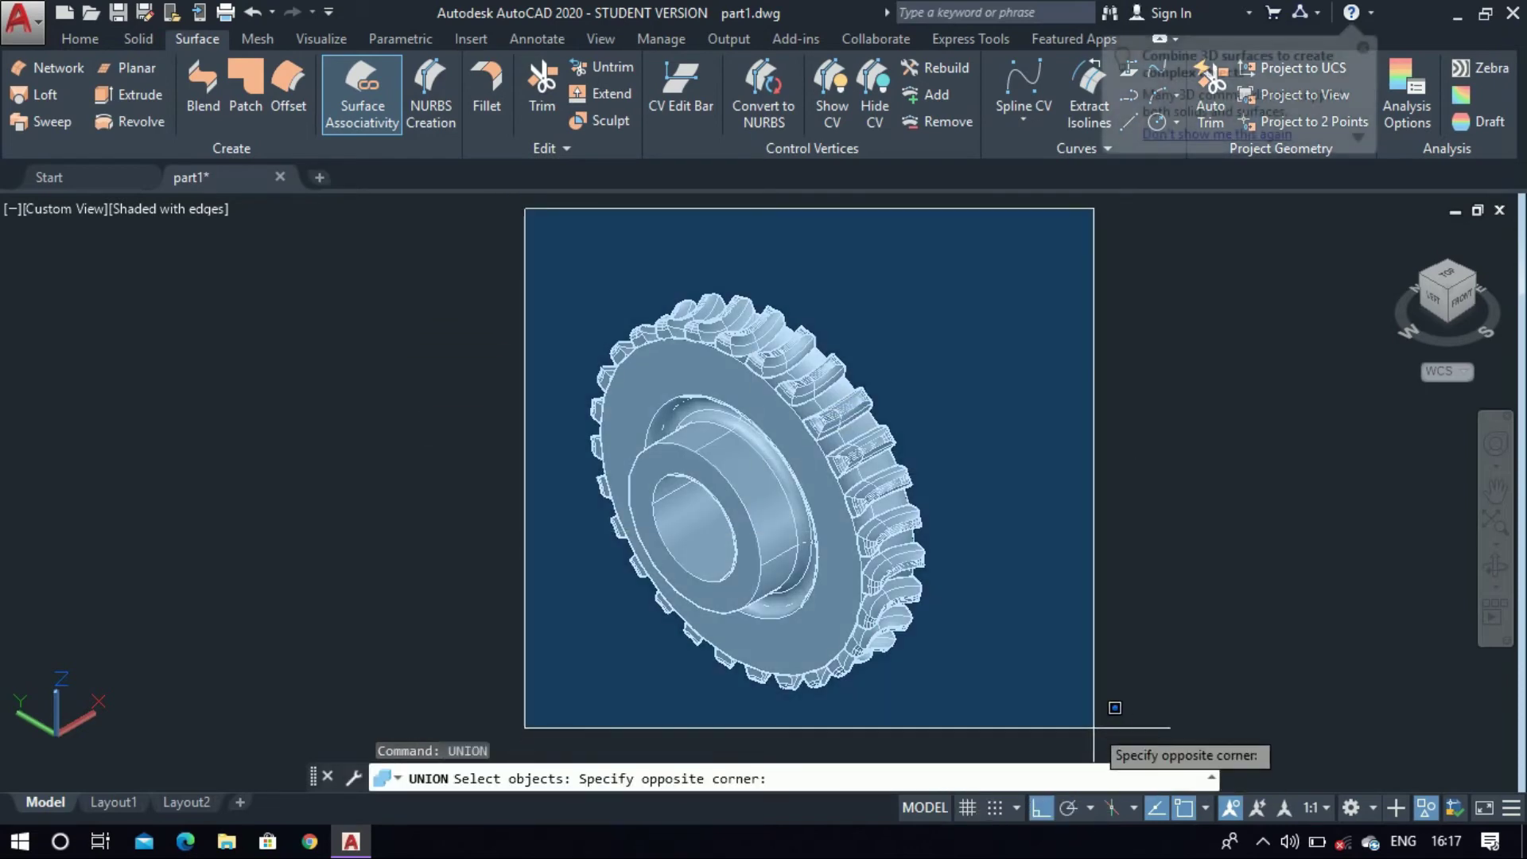
pyautogui.click(1093, 726)
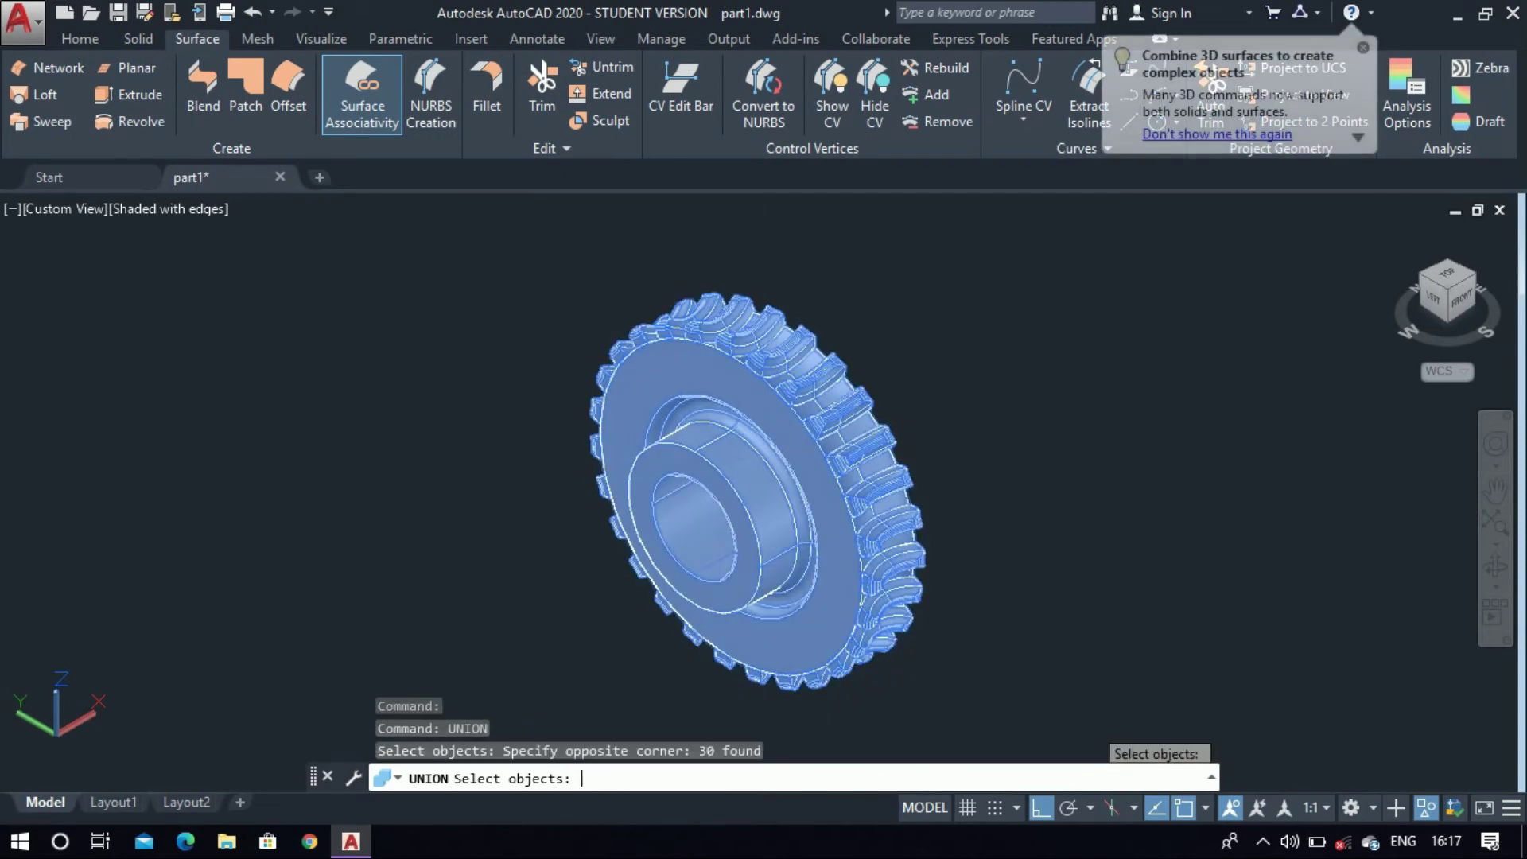
pyautogui.press('Return')
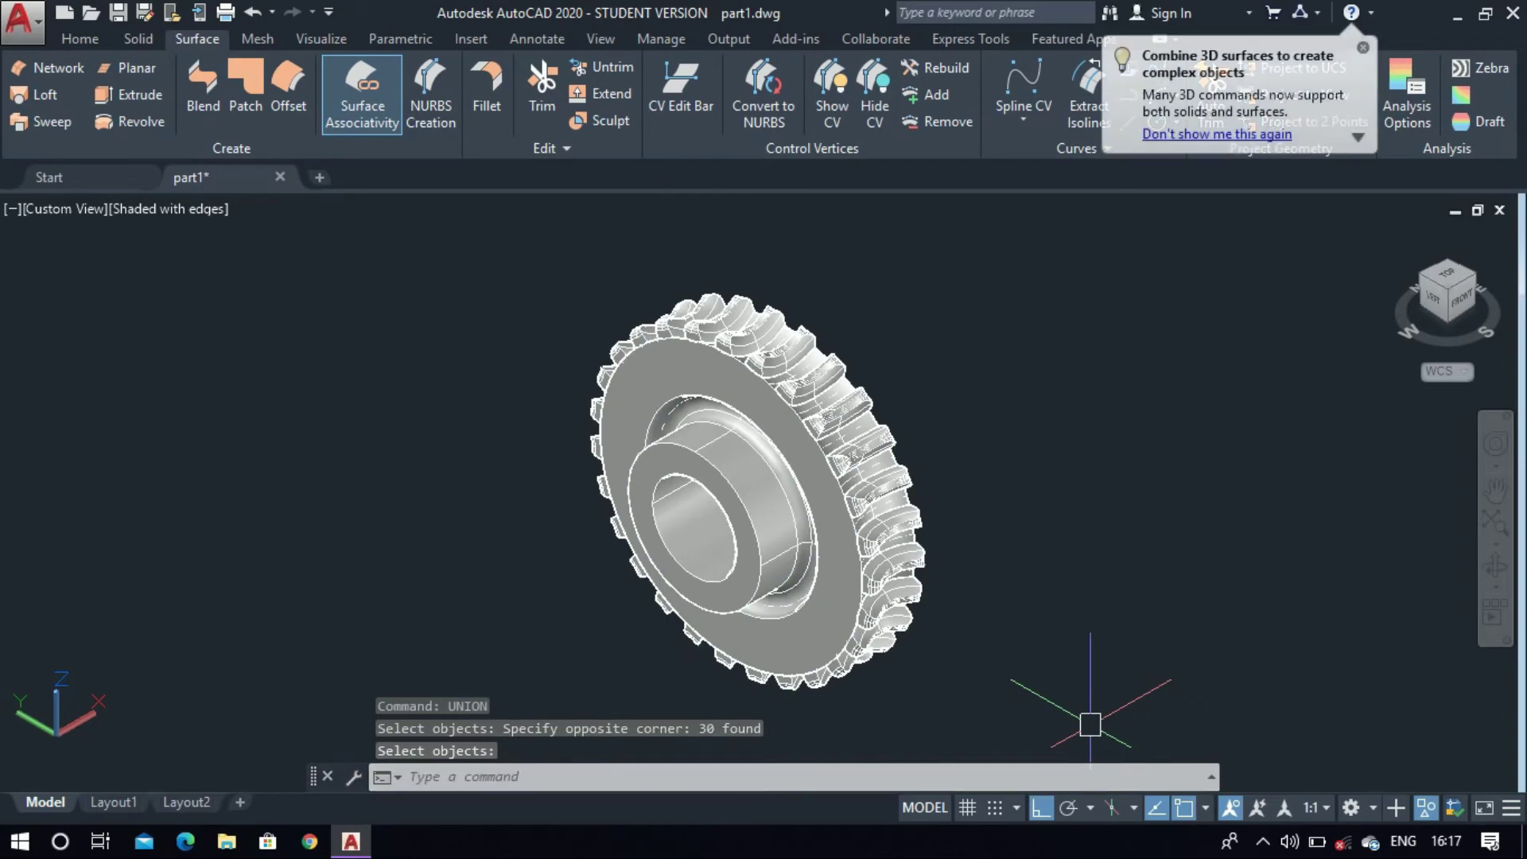
# End the object isolation to bring the hidden threaded shaft back beside the worm wheel
pyautogui.rightClick(957, 337)
pyautogui.moveTo(1025, 441)
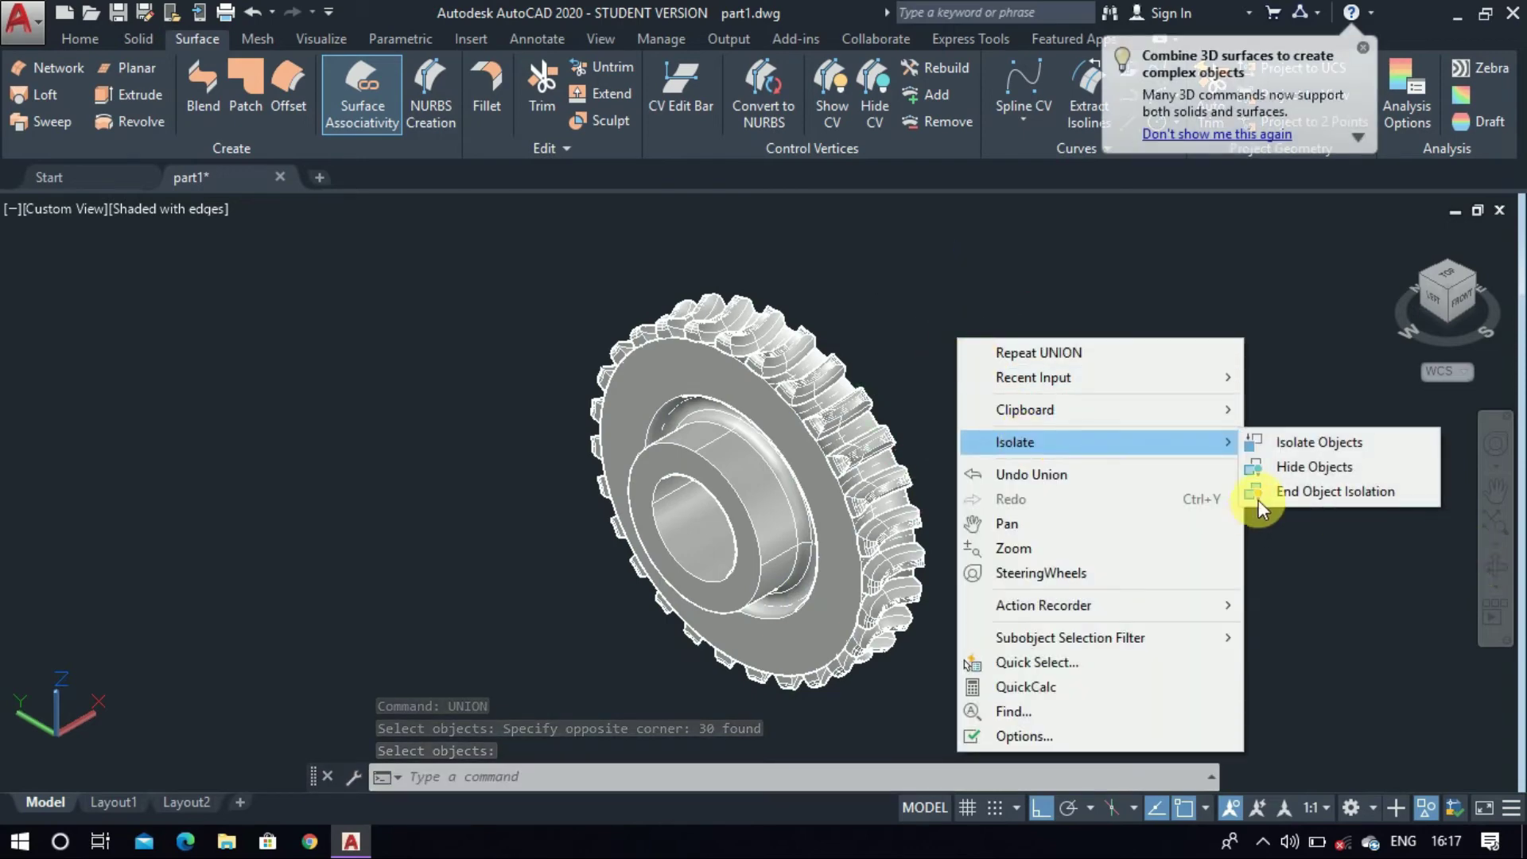
pyautogui.click(1294, 488)
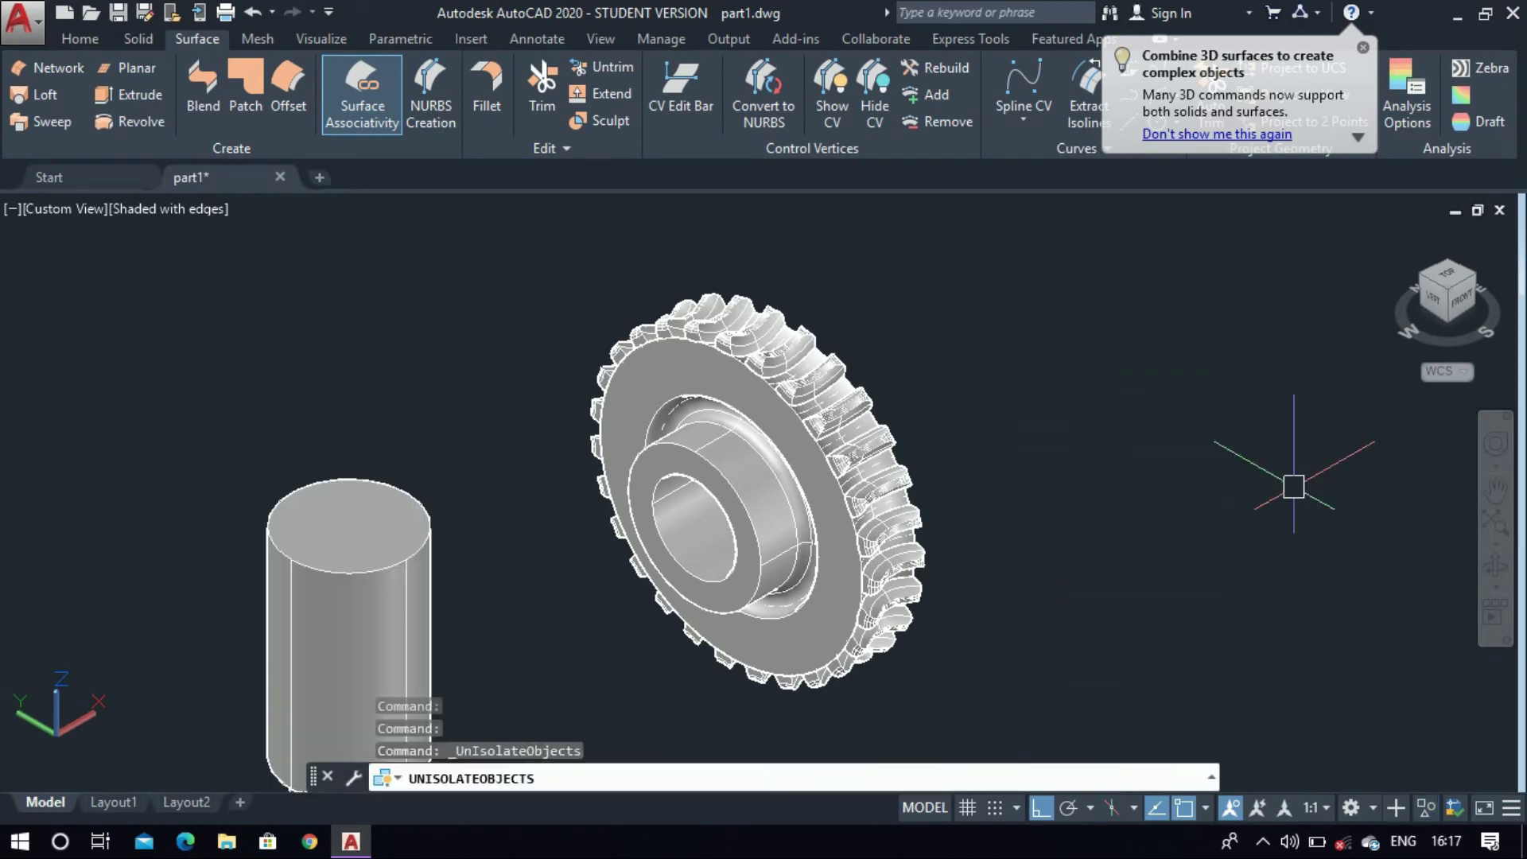
pyautogui.scroll(-5, 911, 425)
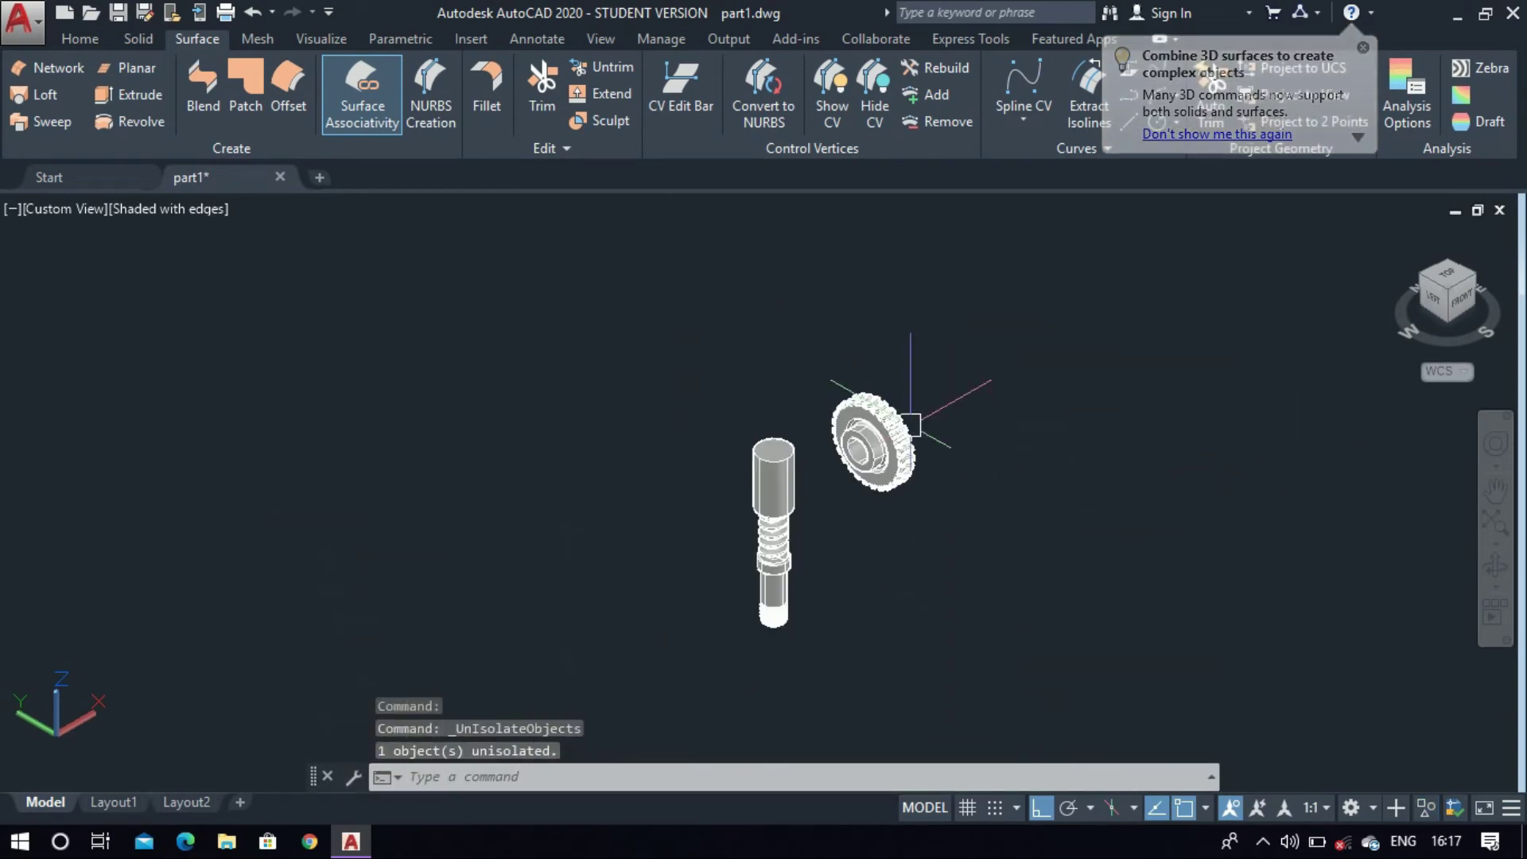
pyautogui.scroll(2, 890, 504)
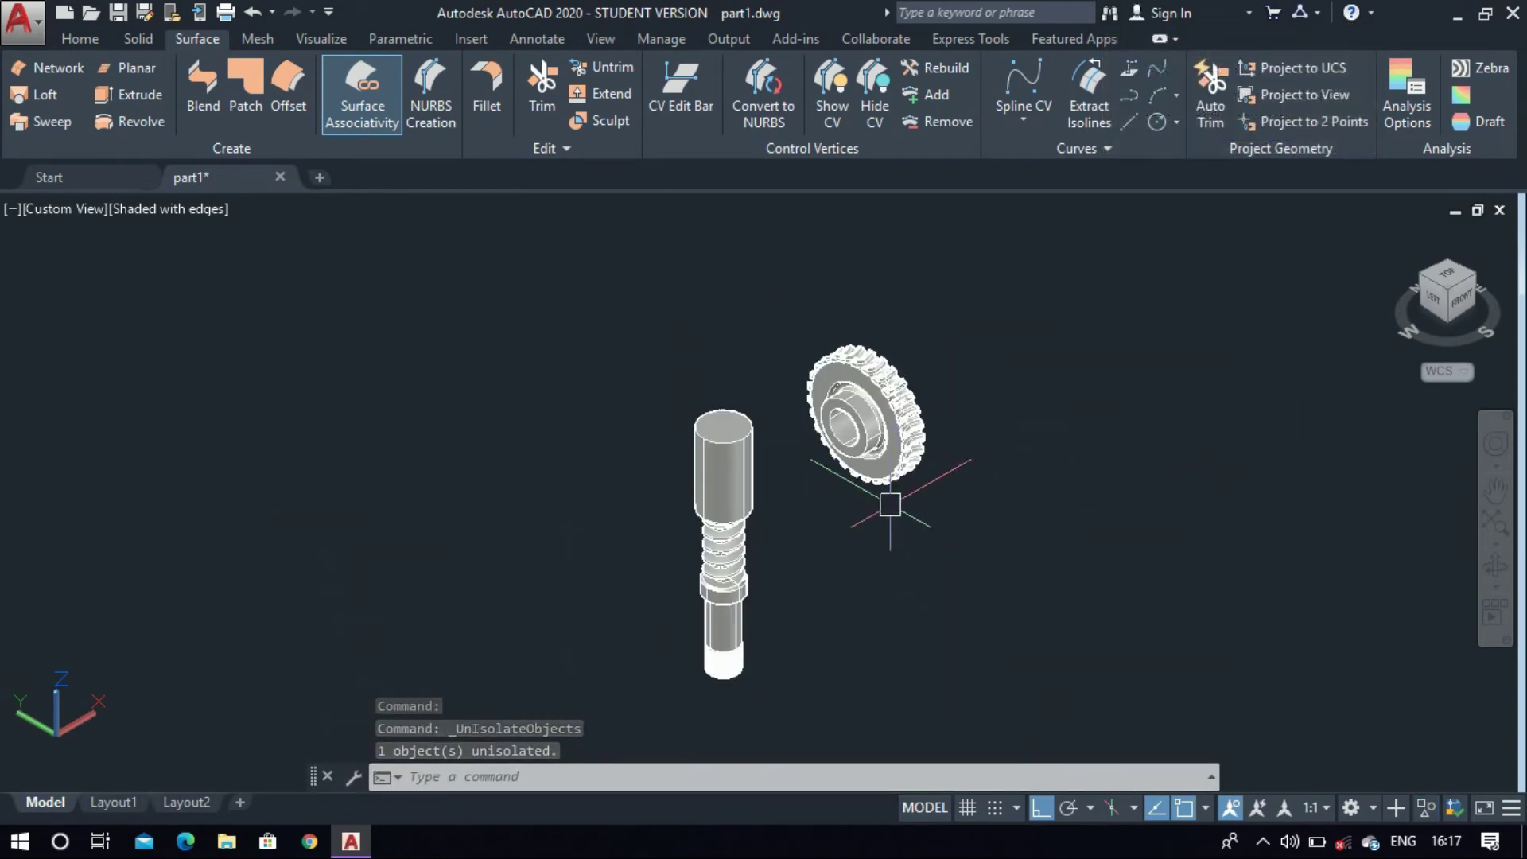
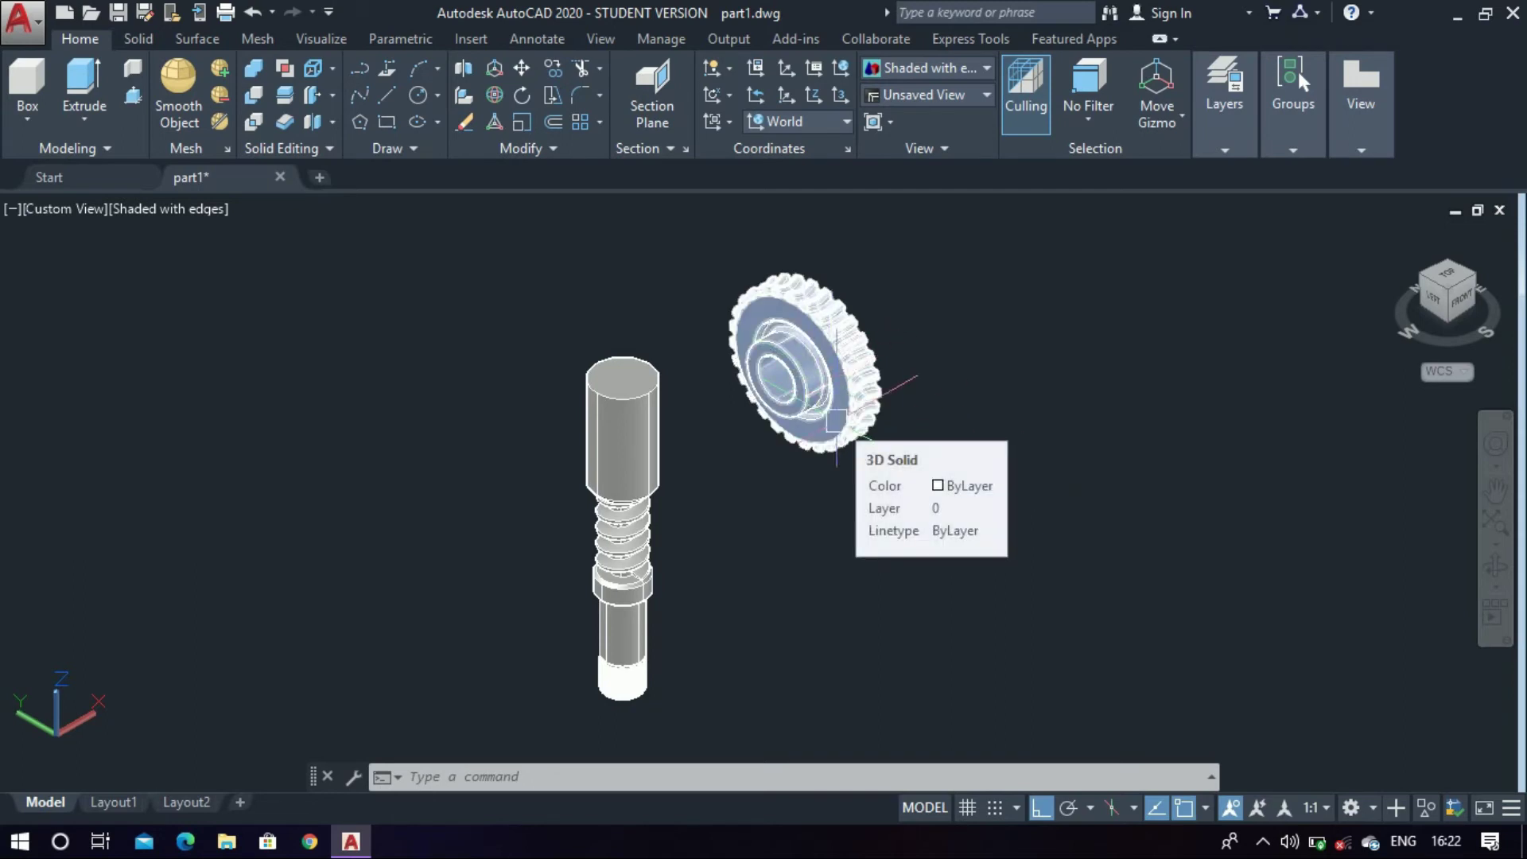
# Rotate the worm wheel 90° in 3D about a Z-direction axis through a point in the empty space beside it
pyautogui.write('ROTATE3D')
pyautogui.press('Return')
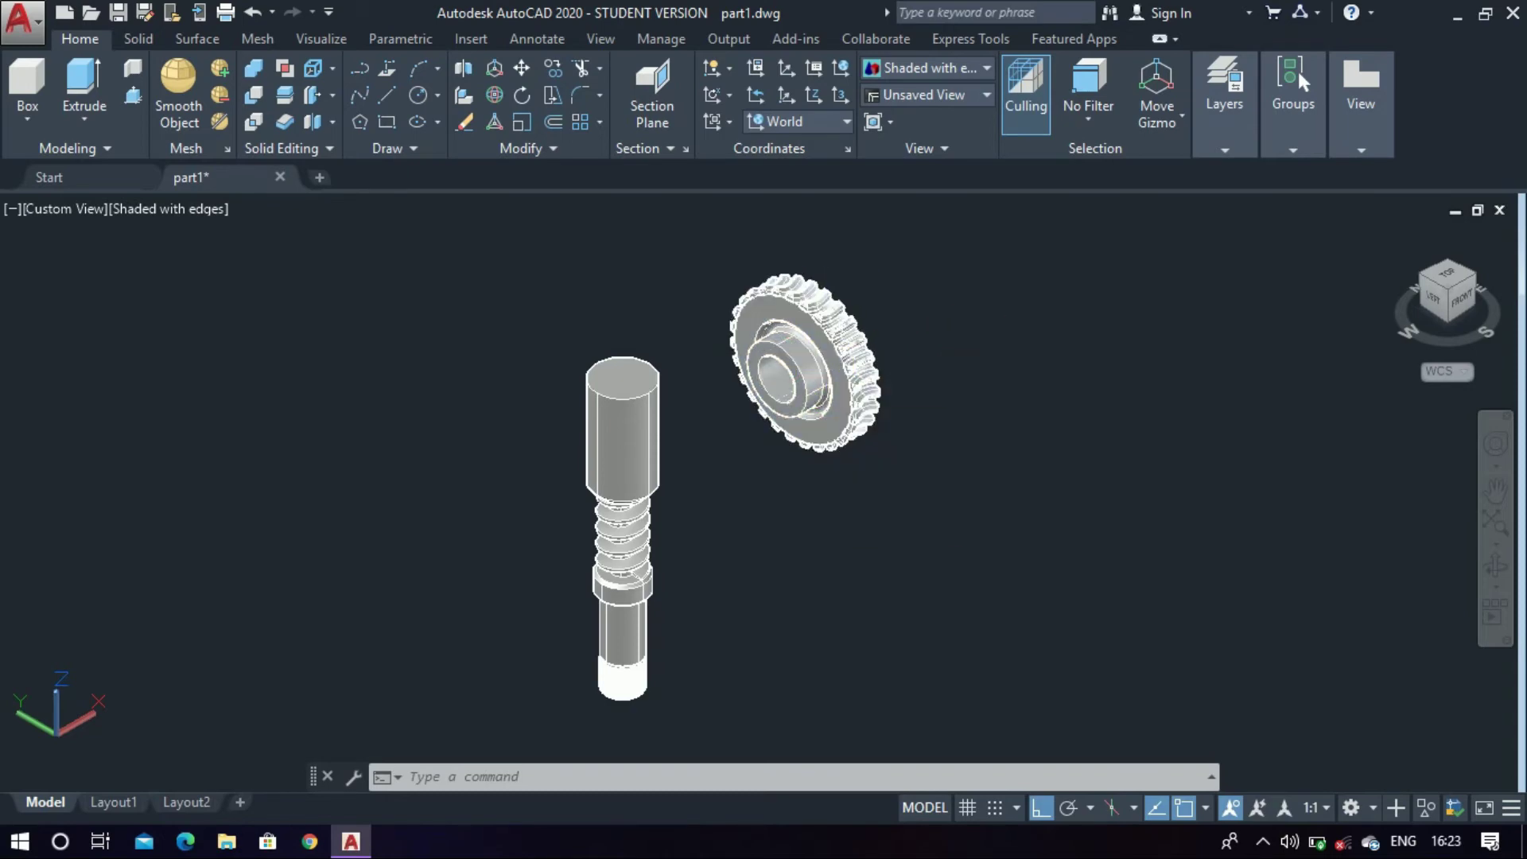
pyautogui.click(827, 380)
pyautogui.press('Return')
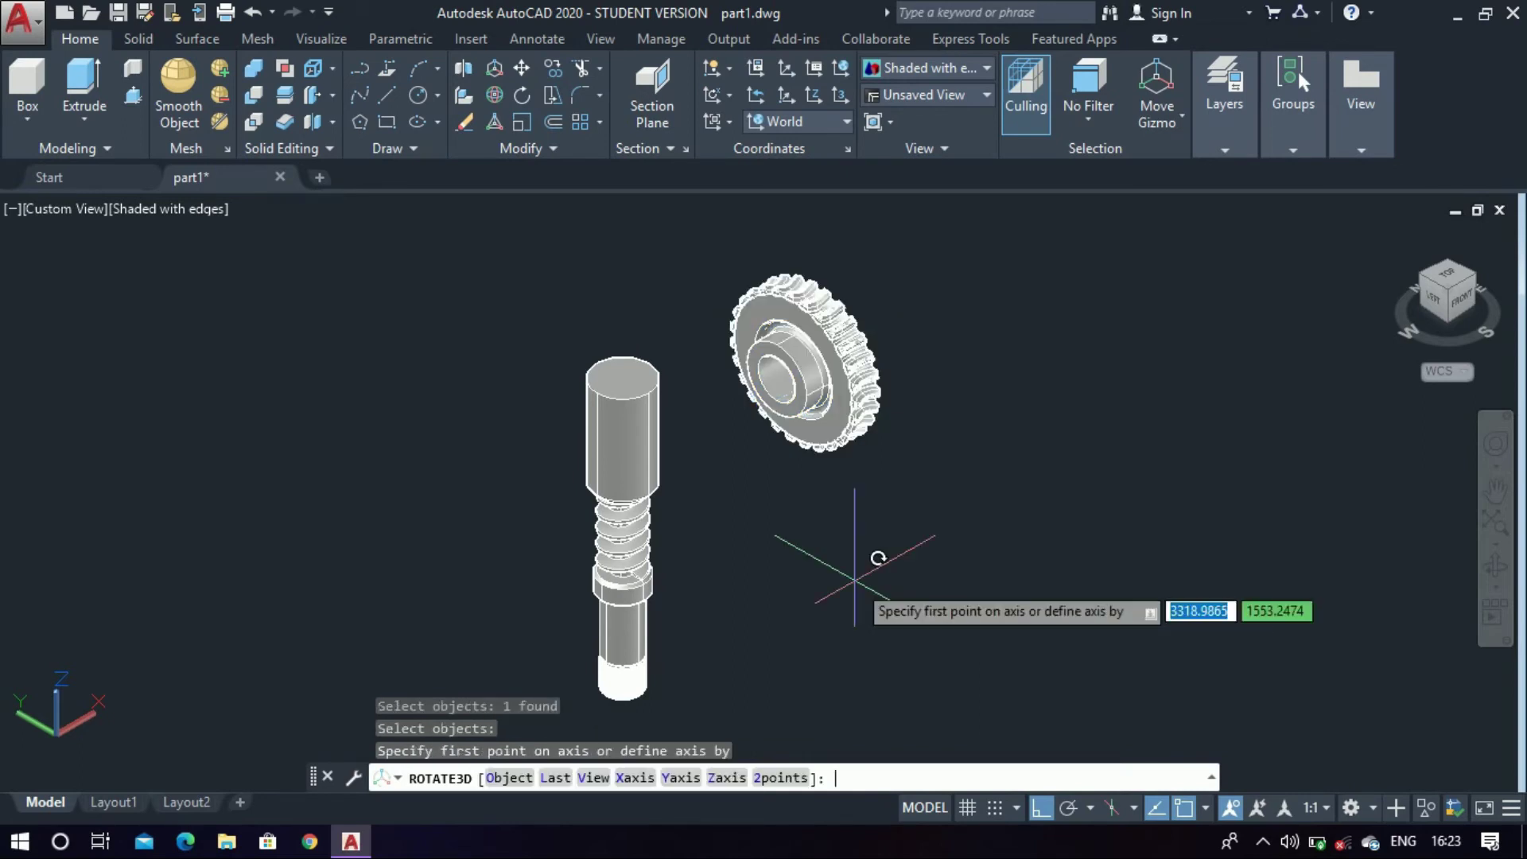
pyautogui.write('z')
pyautogui.press('Return')
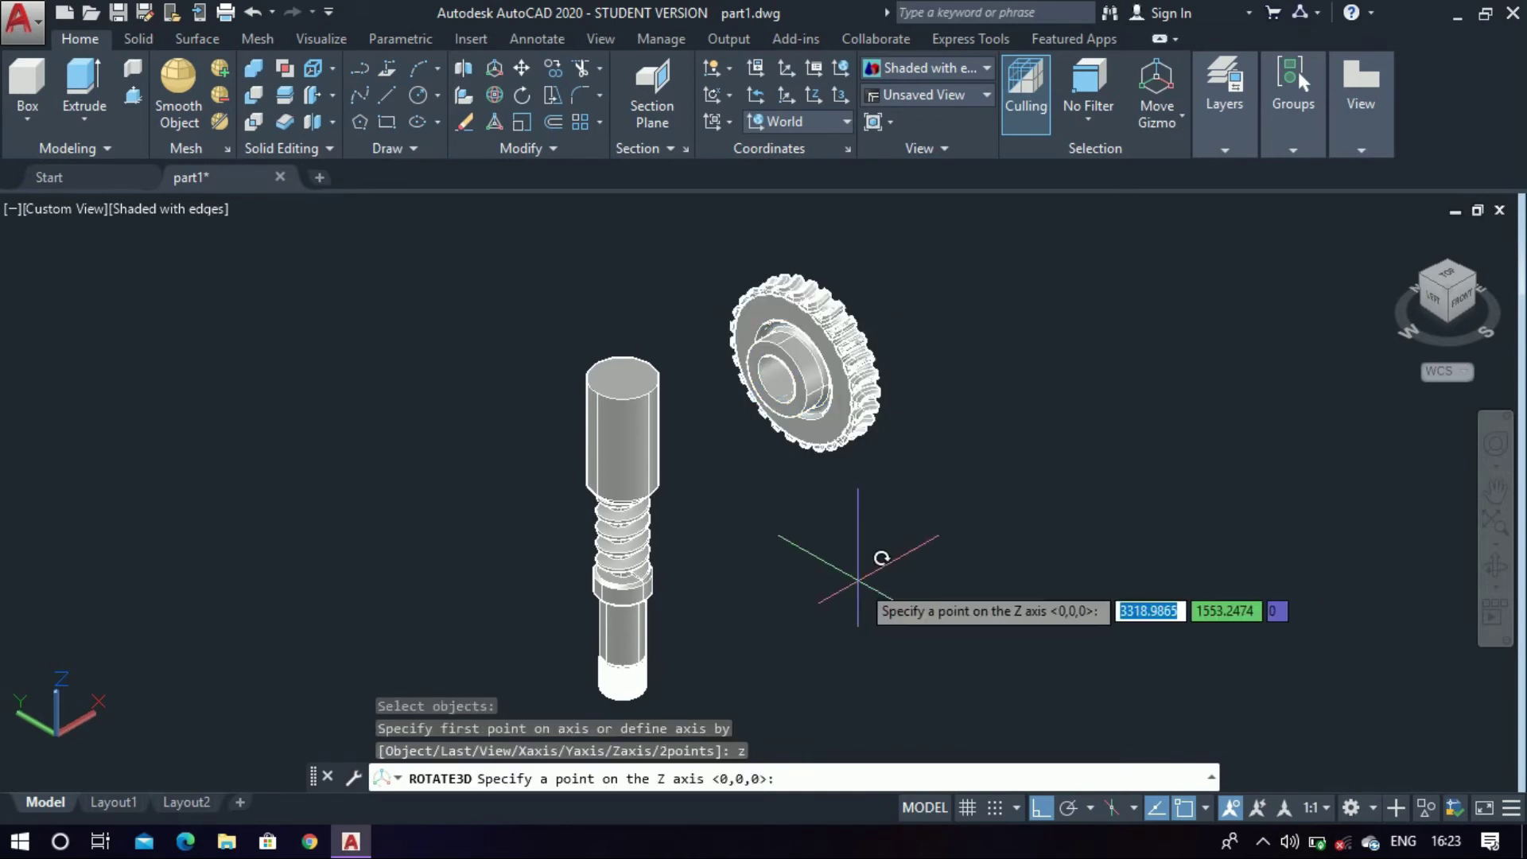
pyautogui.click(1123, 560)
pyautogui.write('90')
pyautogui.press('Return')
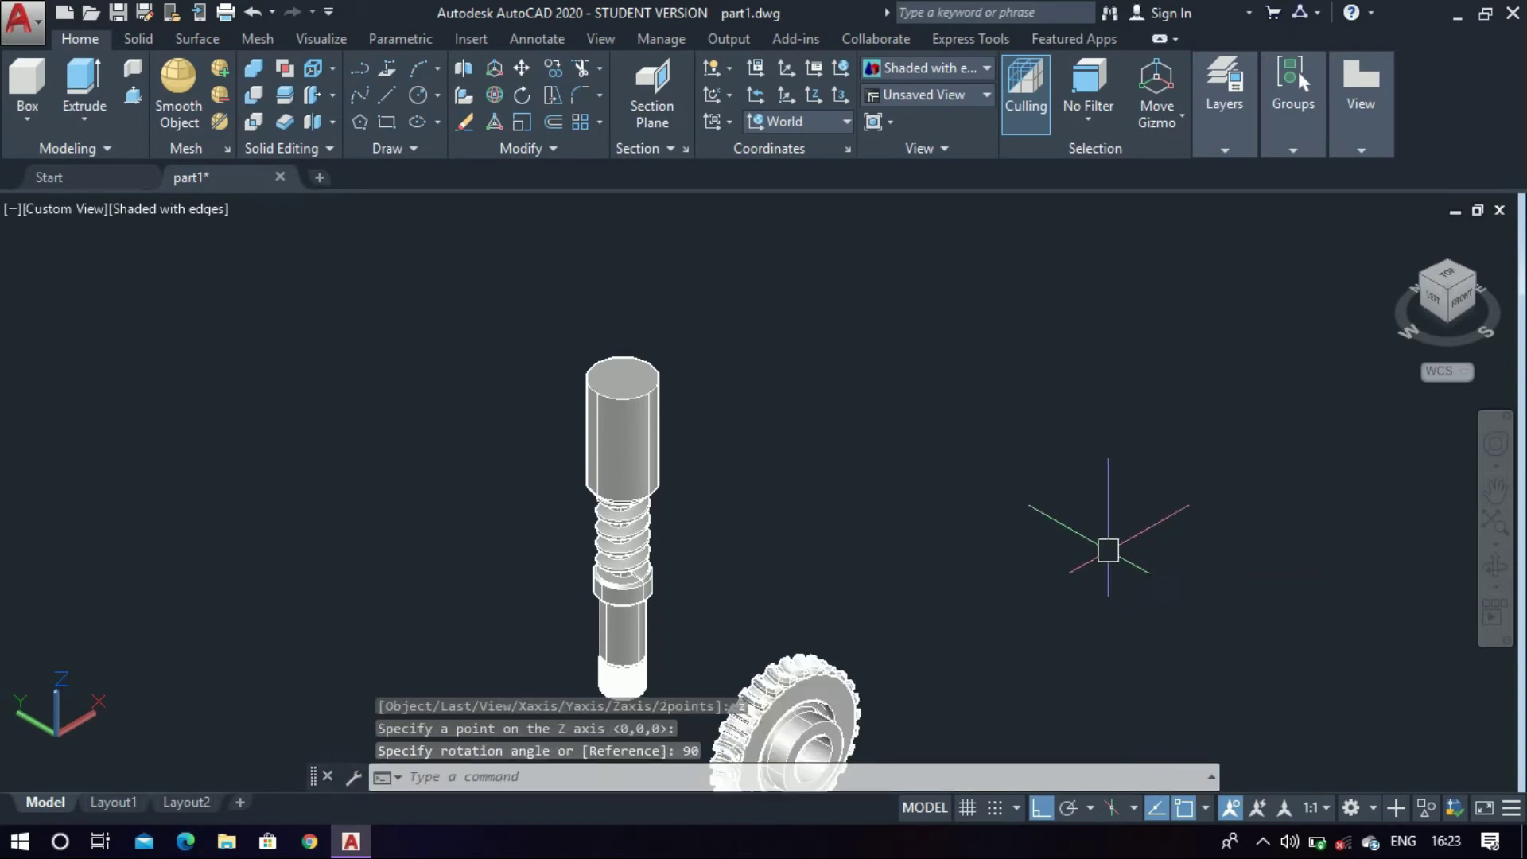
# Switch to the front view of the wheel and shaft and align the UCS with the current view
pyautogui.scroll(-4, 1108, 550)
pyautogui.scroll(3, 908, 632)
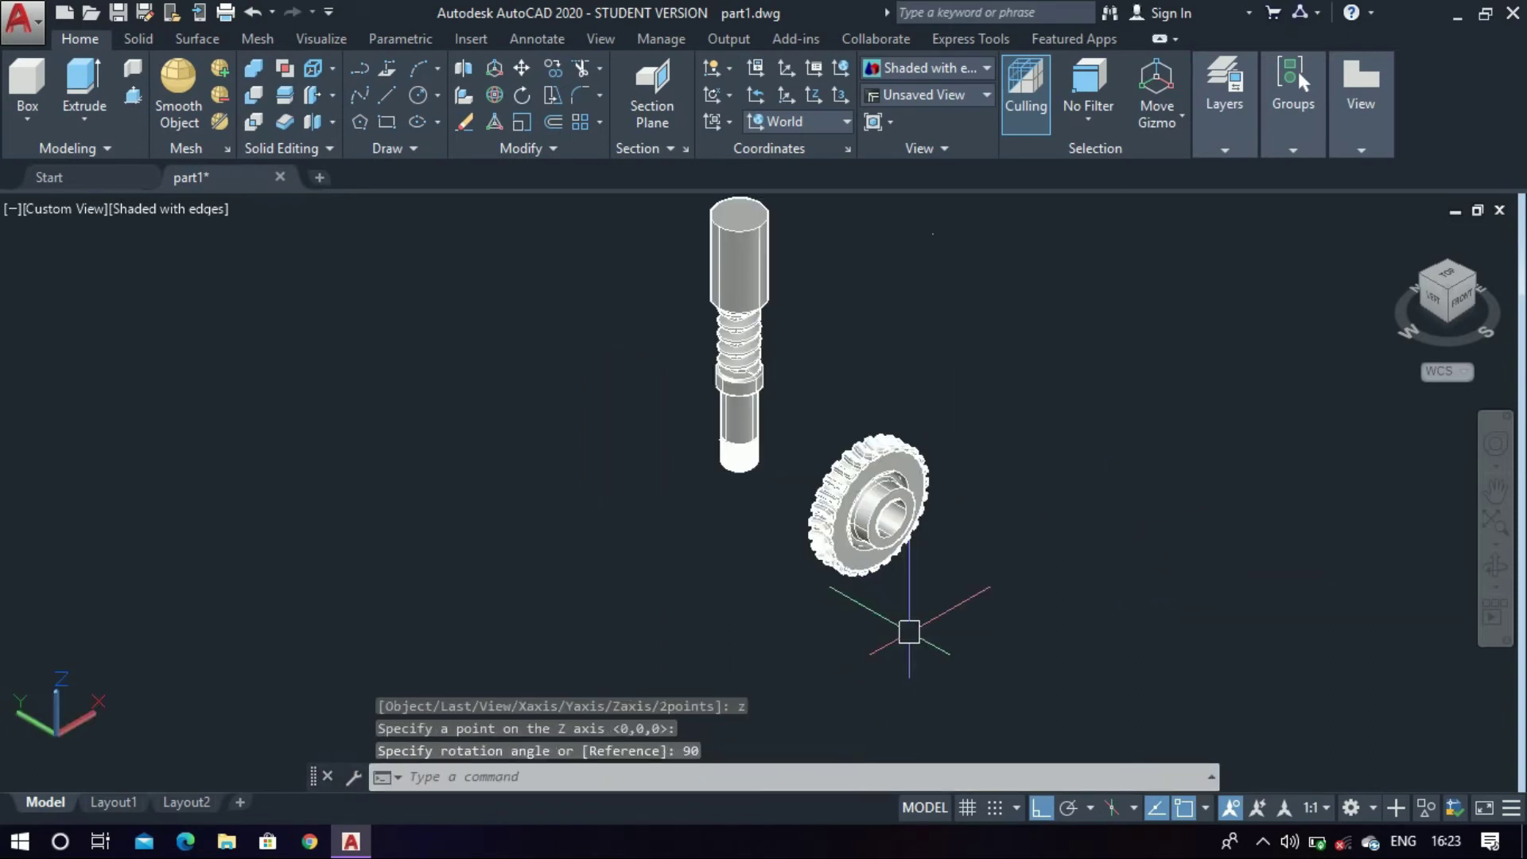
pyautogui.scroll(4, 909, 632)
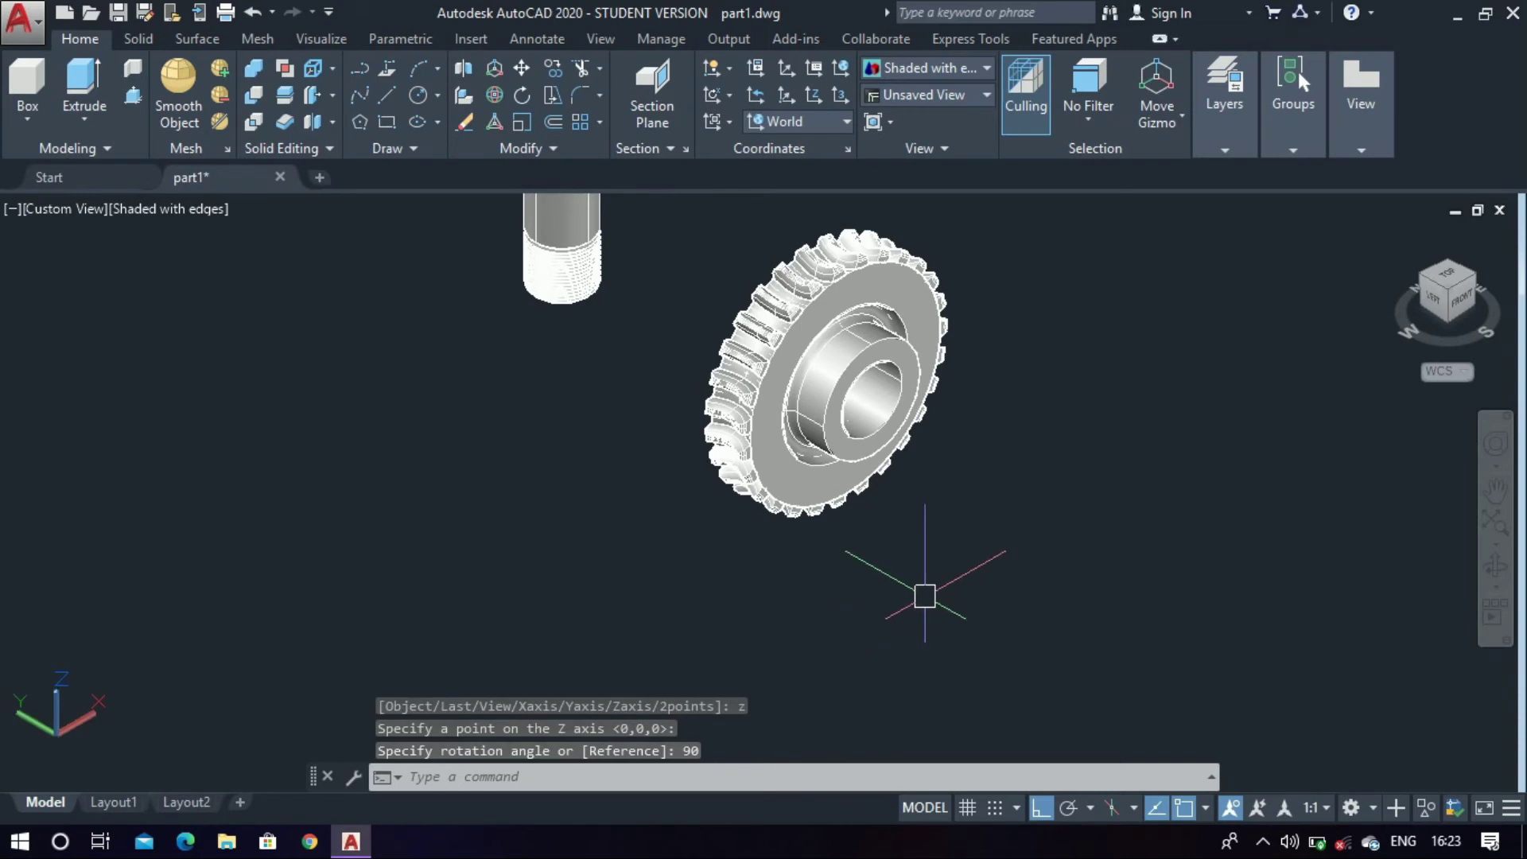
pyautogui.click(1467, 304)
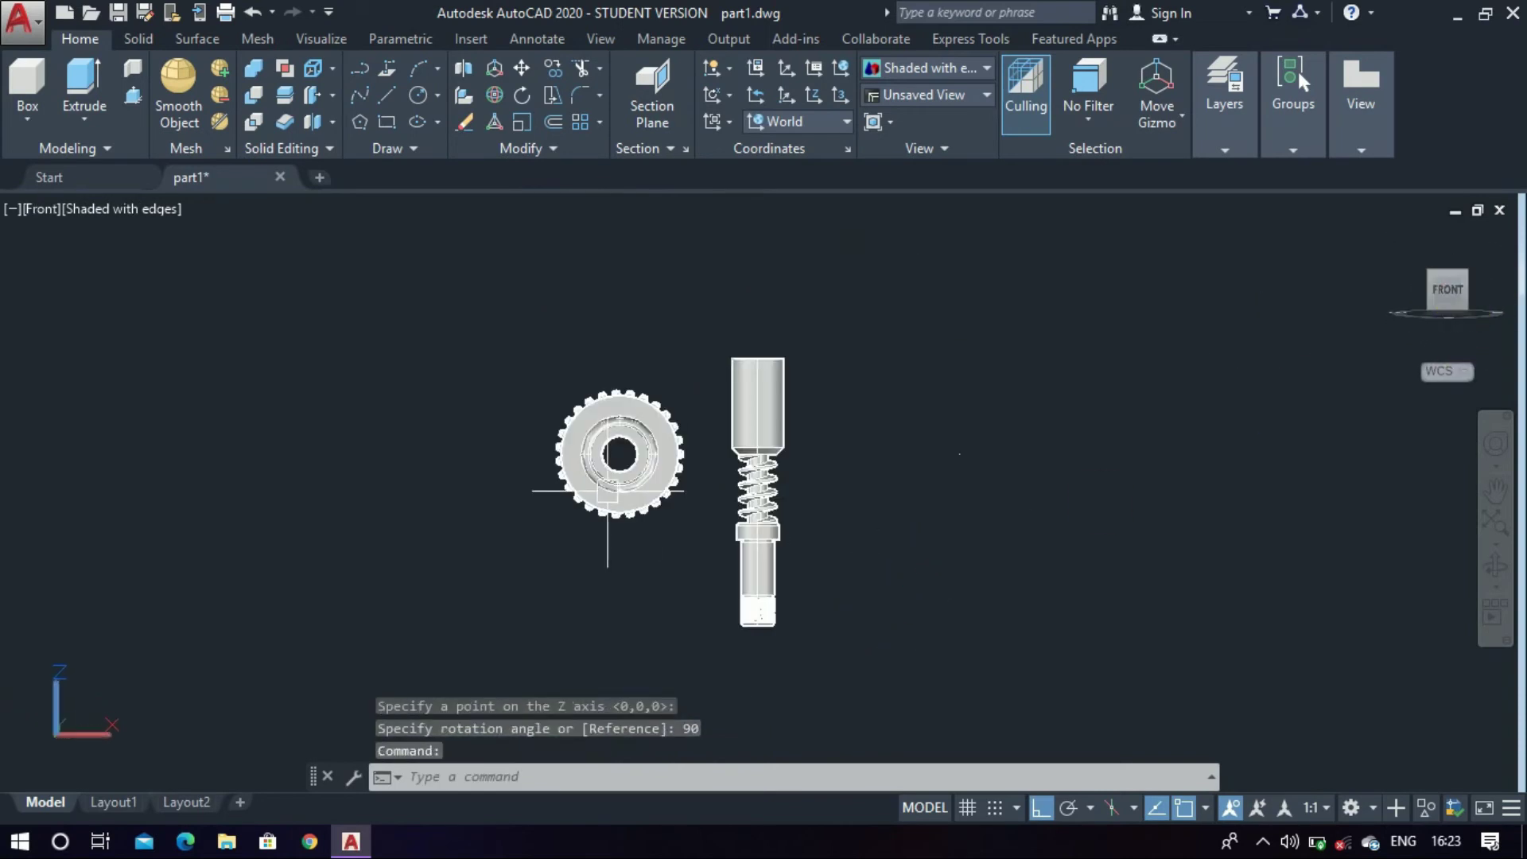
pyautogui.scroll(4, 607, 491)
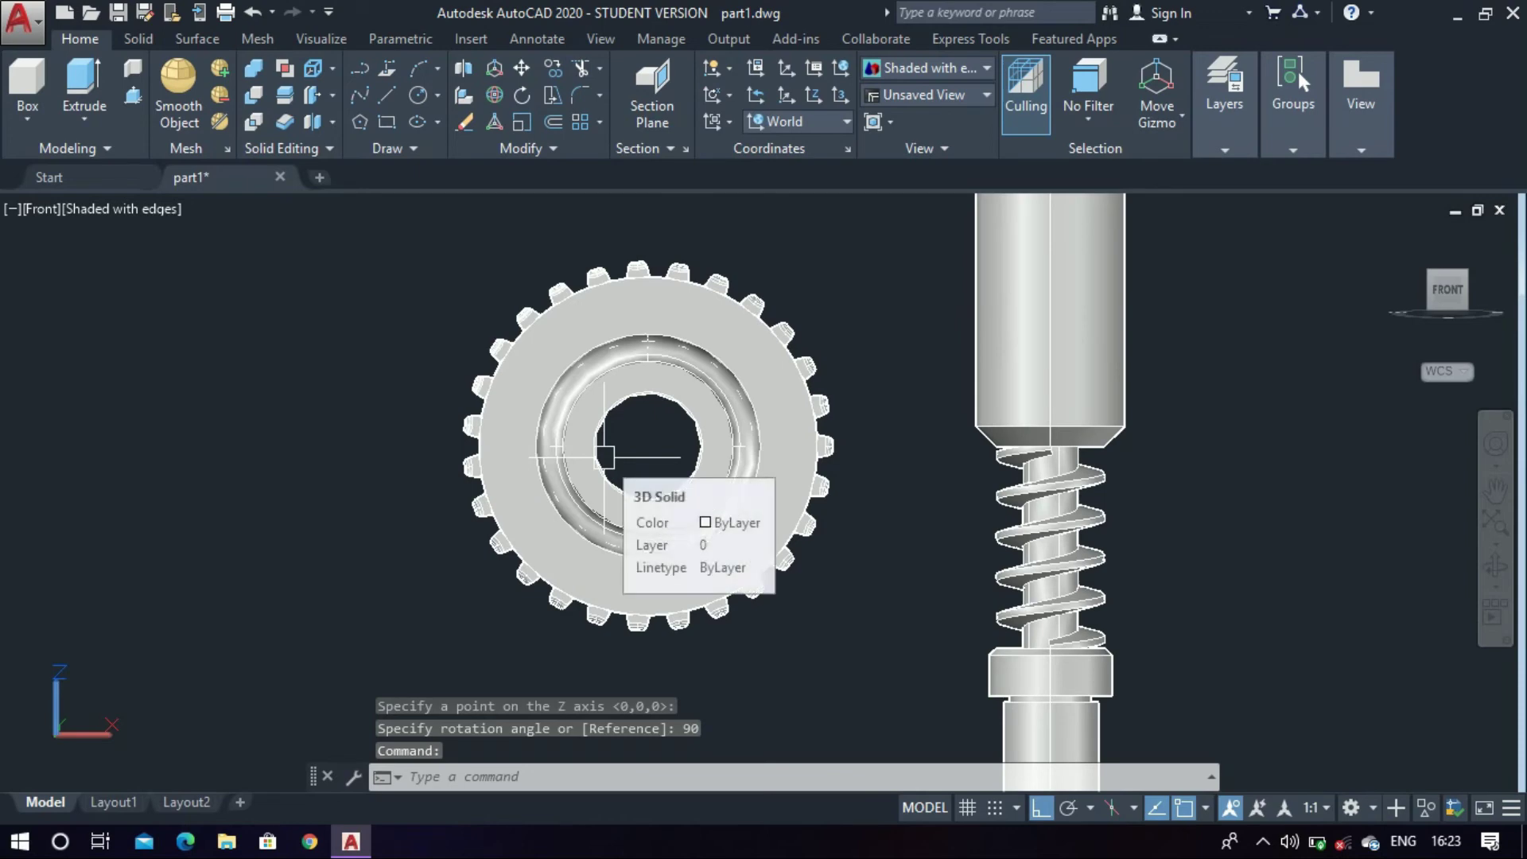
pyautogui.write('Uc')
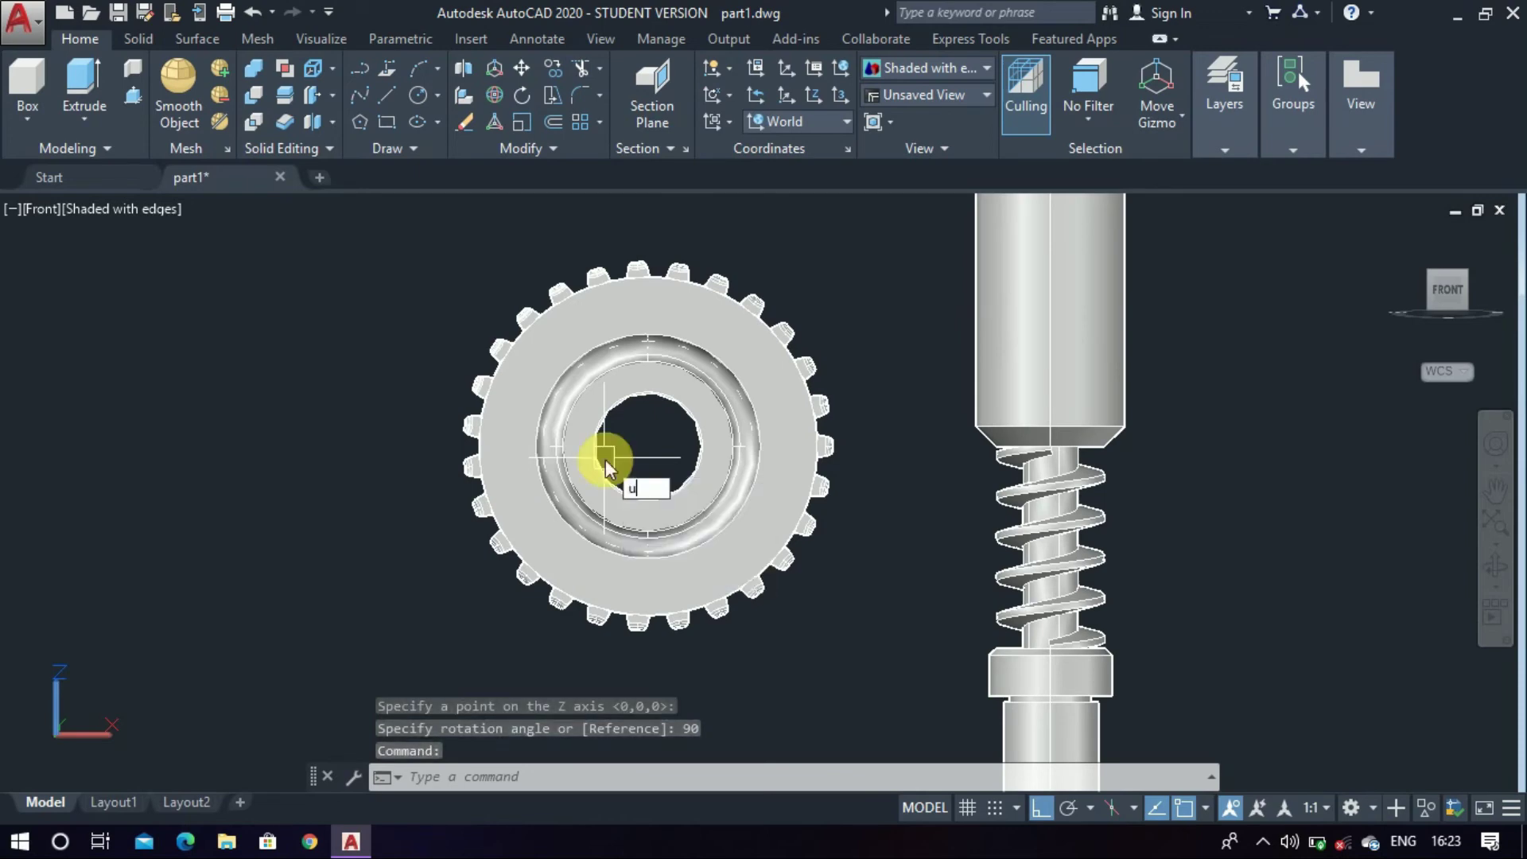
pyautogui.write('s')
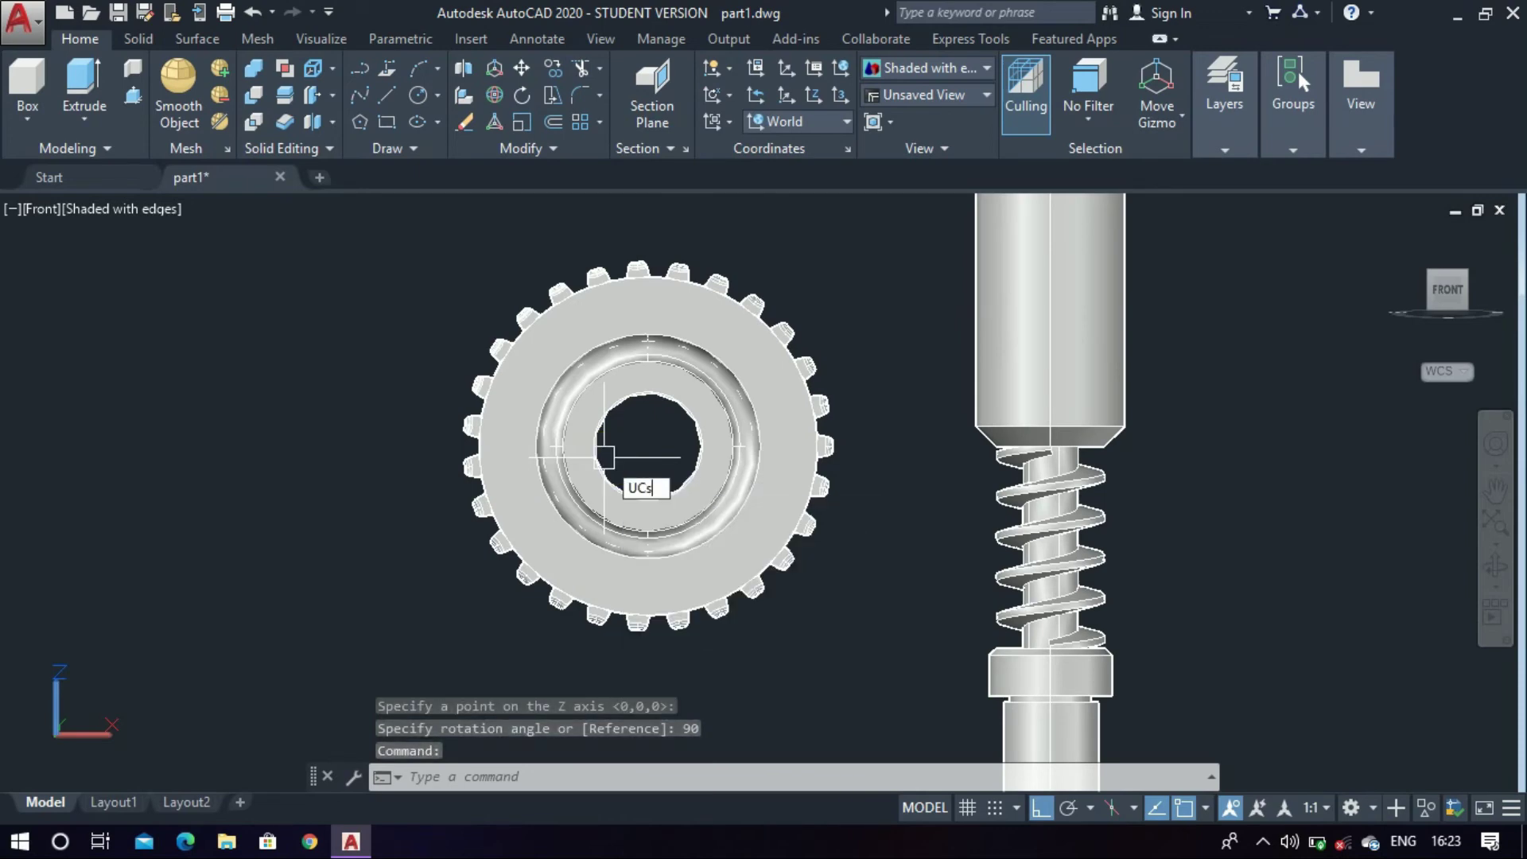
pyautogui.press('Return')
pyautogui.write('v')
pyautogui.press('Return')
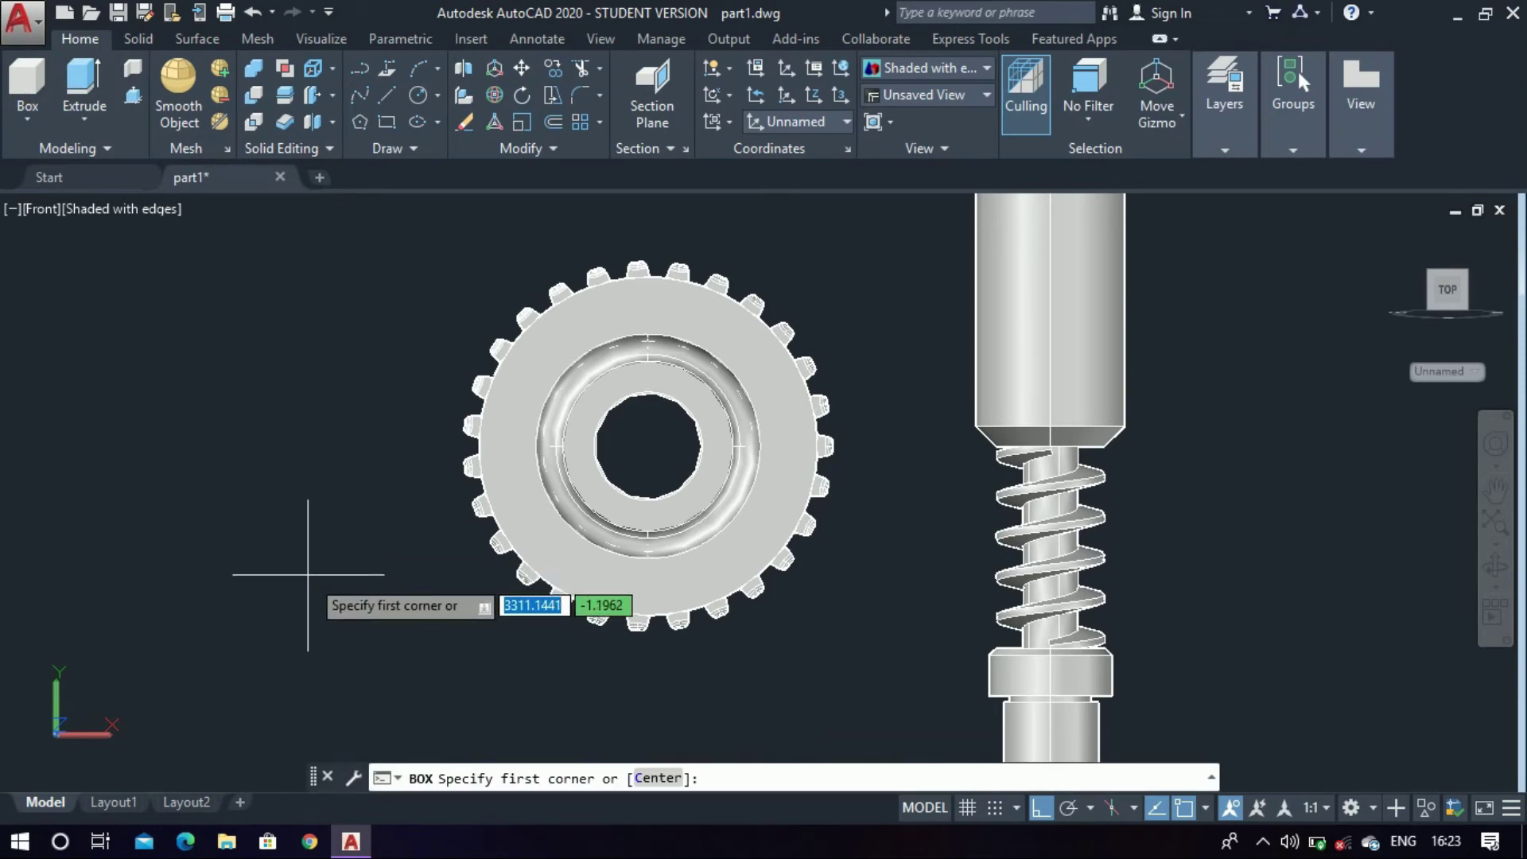
# Create a box with a 0.188 by 0.575 base and a height of 20 in the empty space beside the worm wheel
pyautogui.click(216, 583)
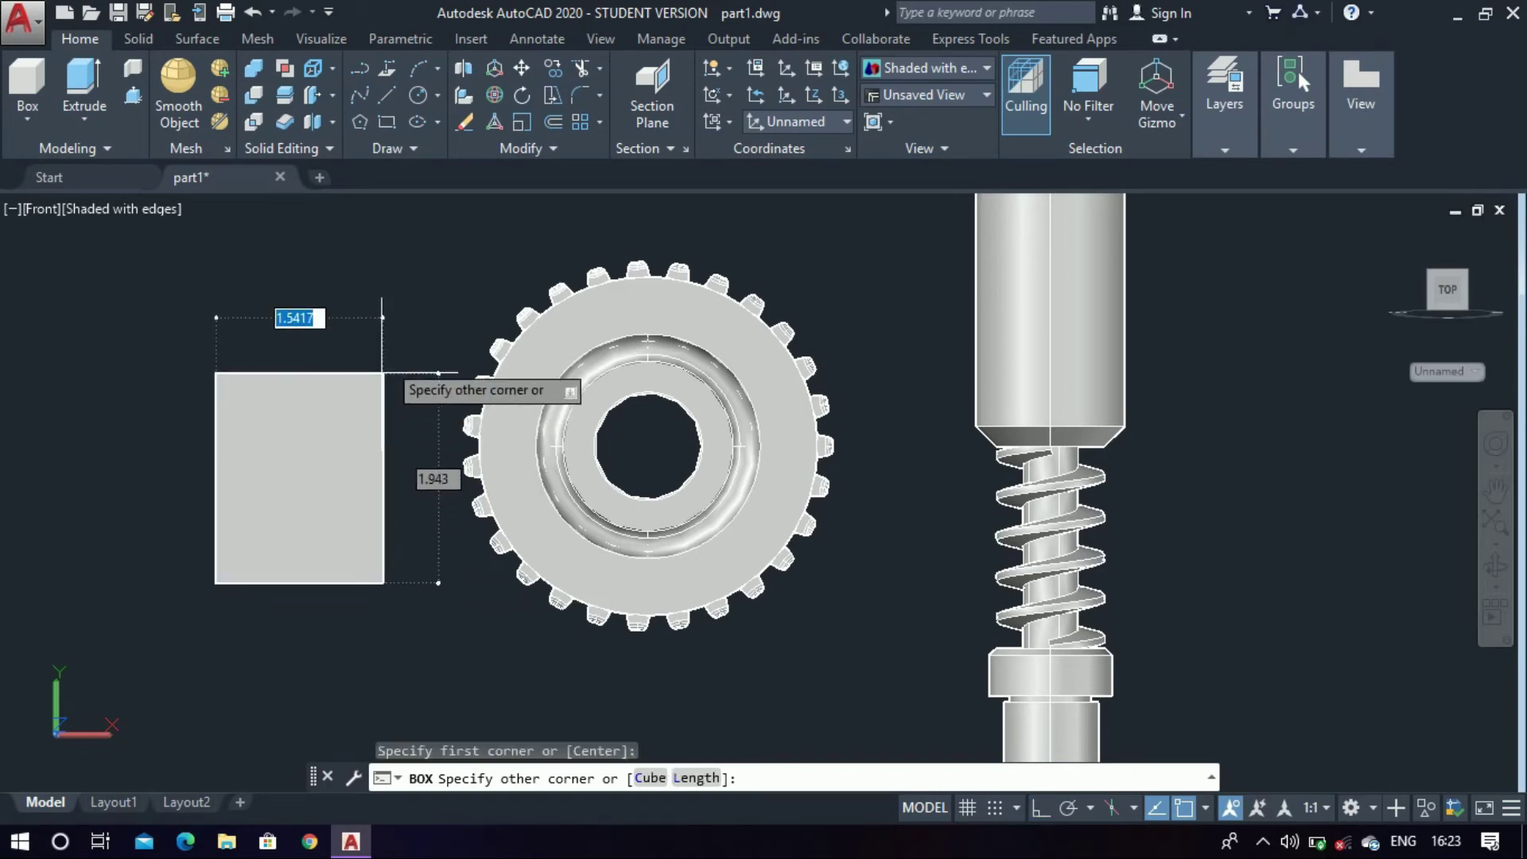
pyautogui.write('0.18')
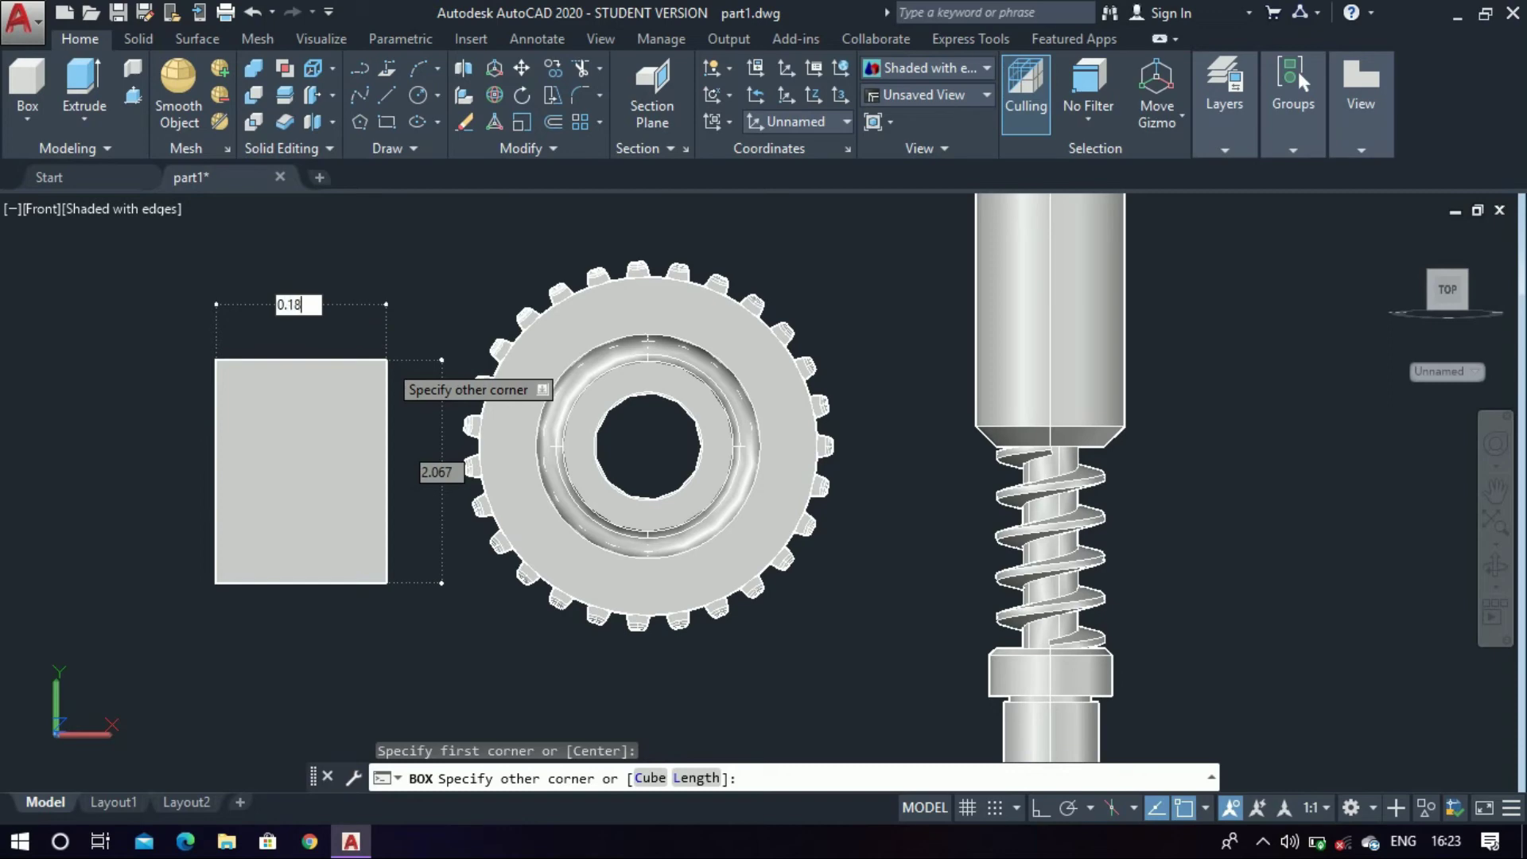
pyautogui.write('8')
pyautogui.press('Tab')
pyautogui.write('0.')
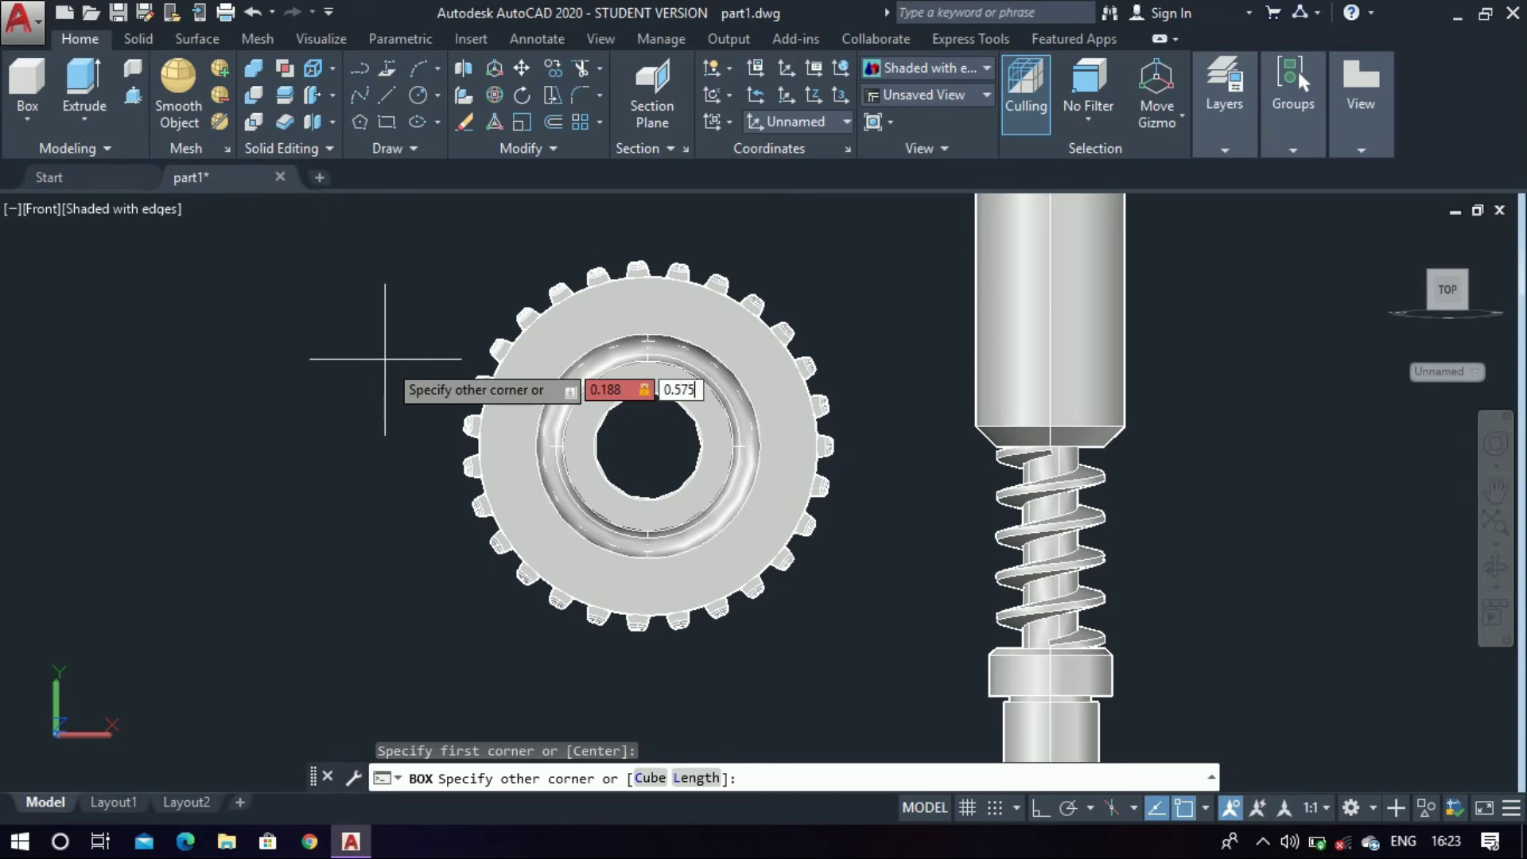
pyautogui.press('Return')
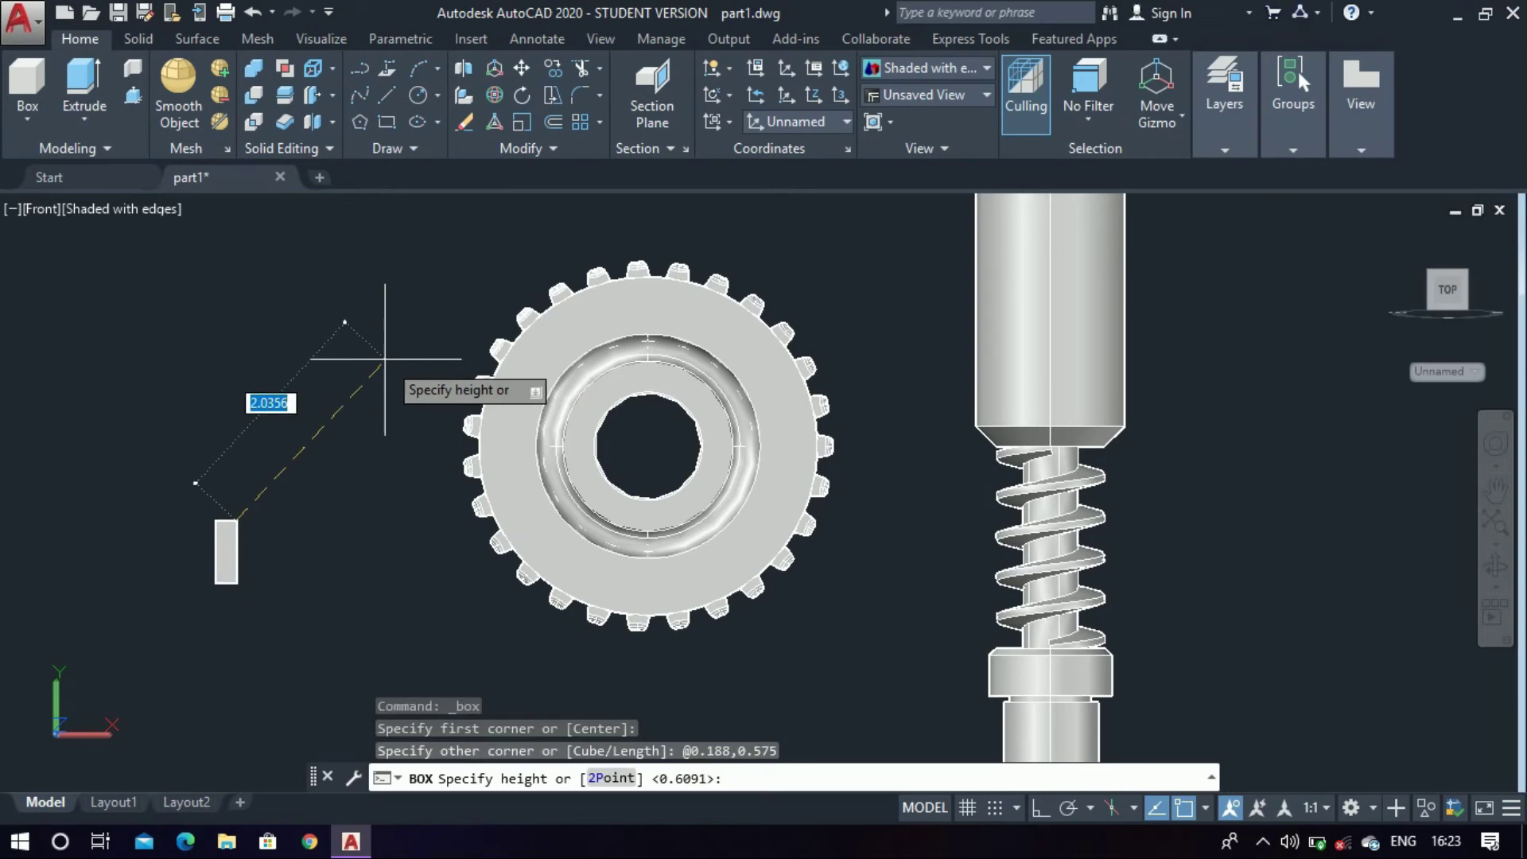
pyautogui.press('BackSpace')
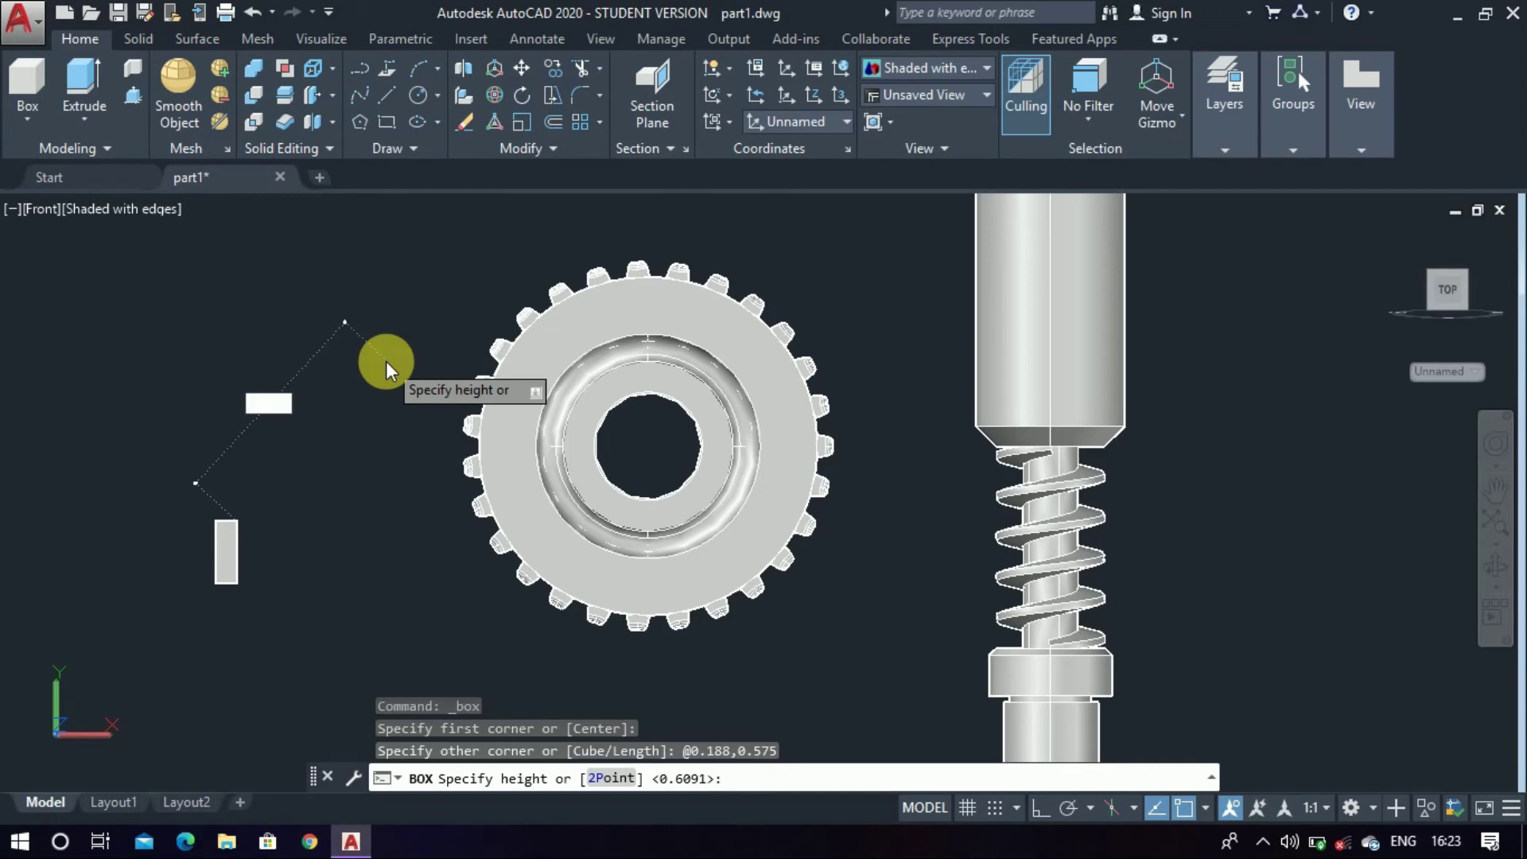
pyautogui.write('20')
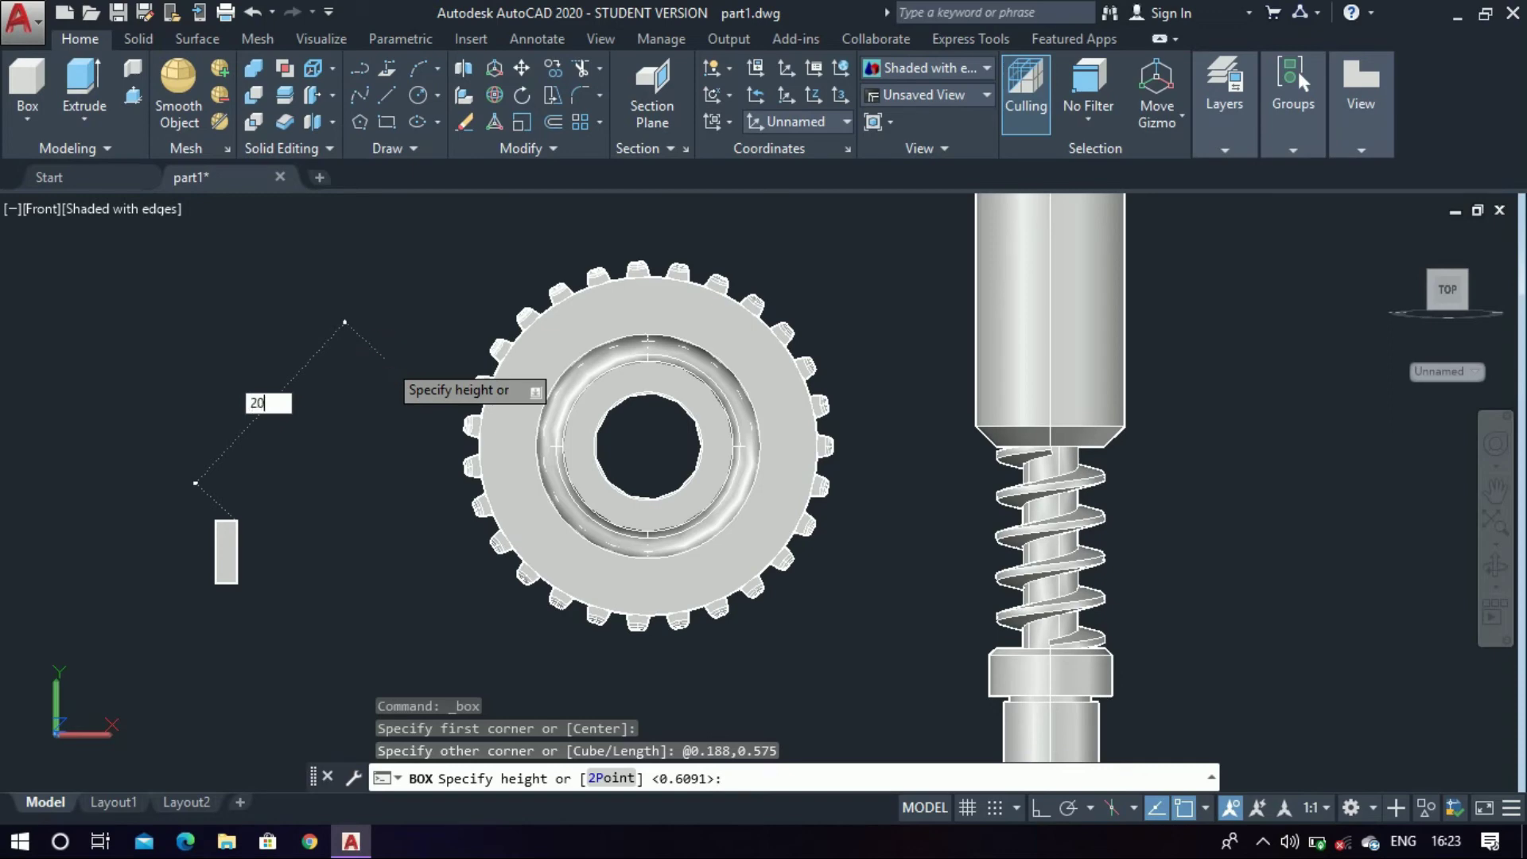
pyautogui.press('Return')
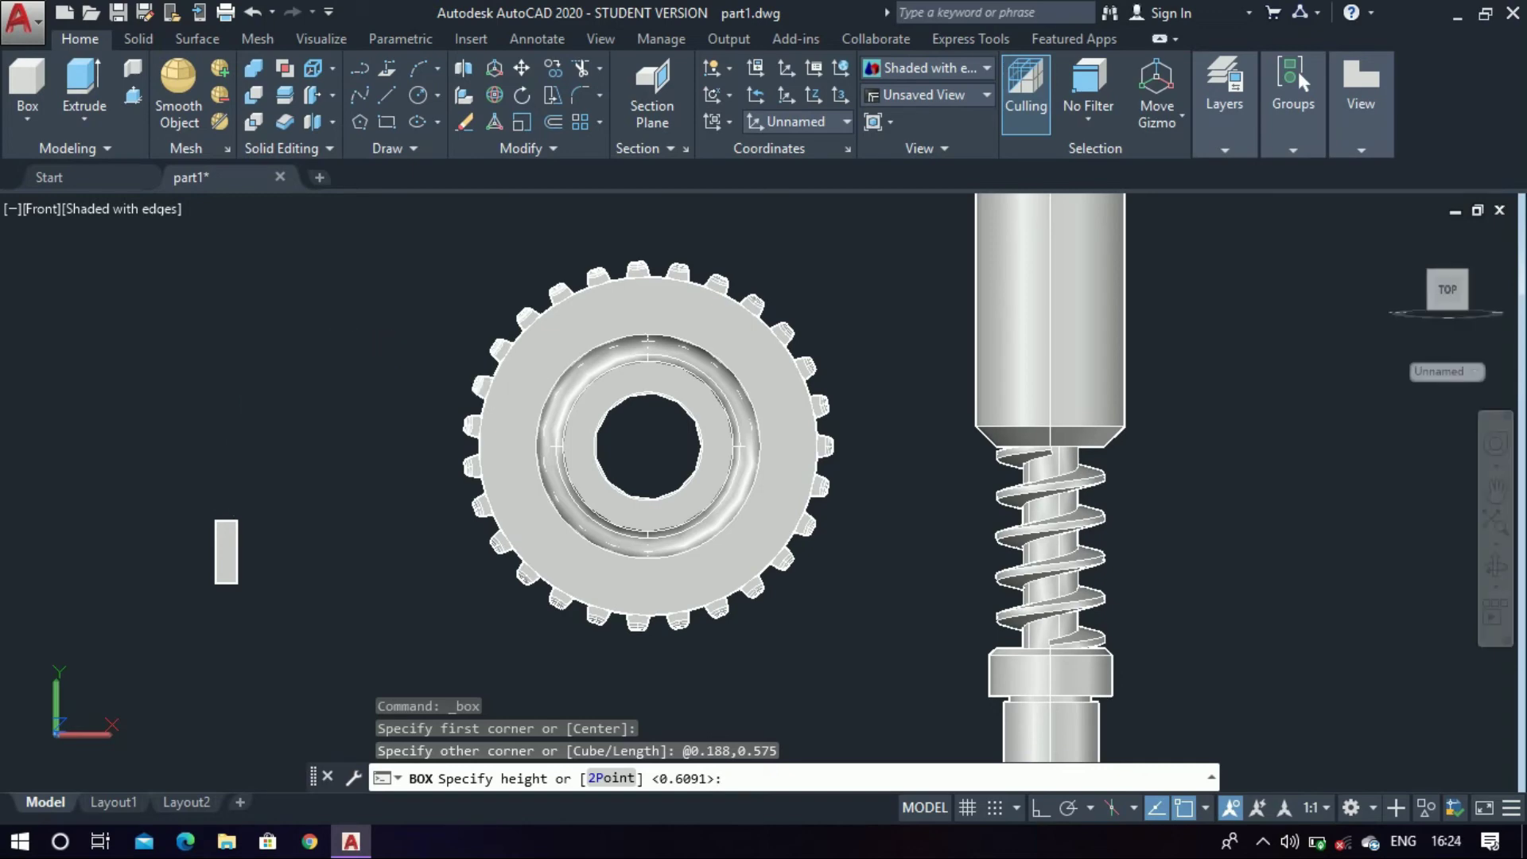
pyautogui.write('20')
pyautogui.press('Return')
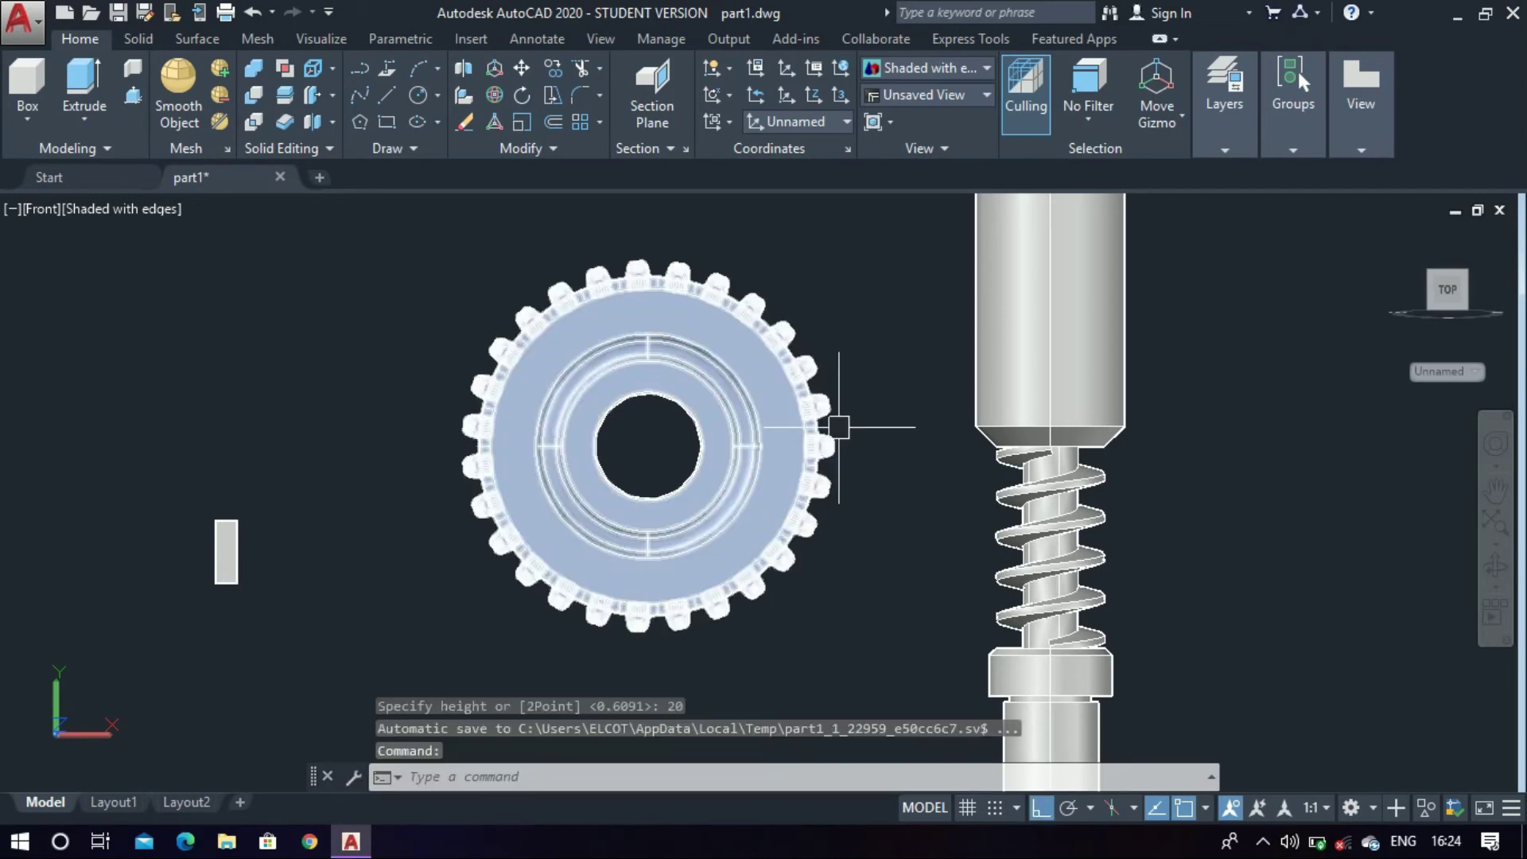
# Restore the World UCS and return to the home view, switching from perspective to parallel projection
pyautogui.click(840, 70)
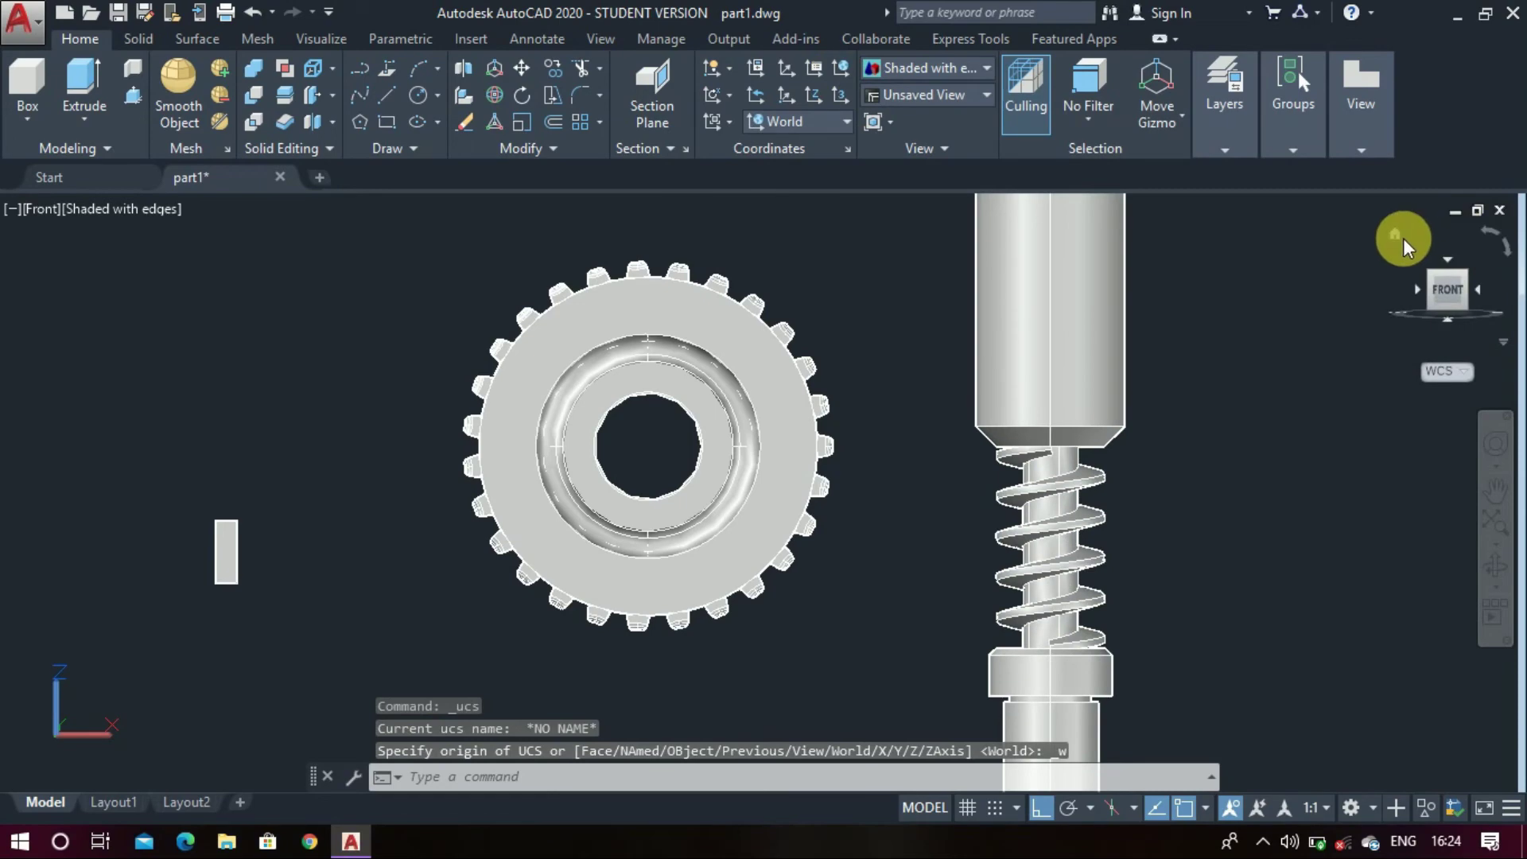
pyautogui.click(1393, 234)
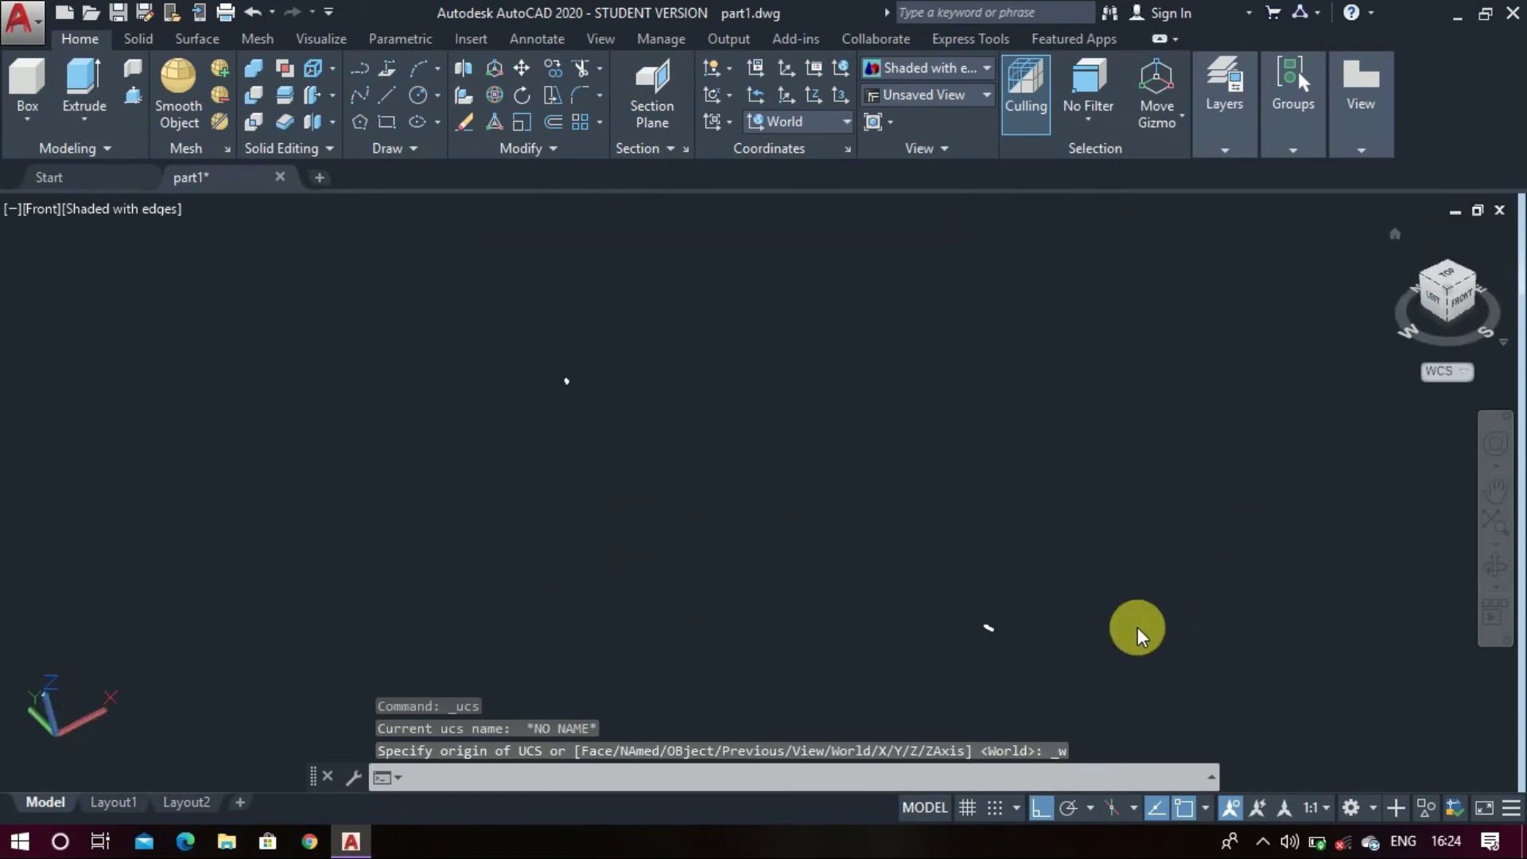
pyautogui.write('m')
pyautogui.press('Return')
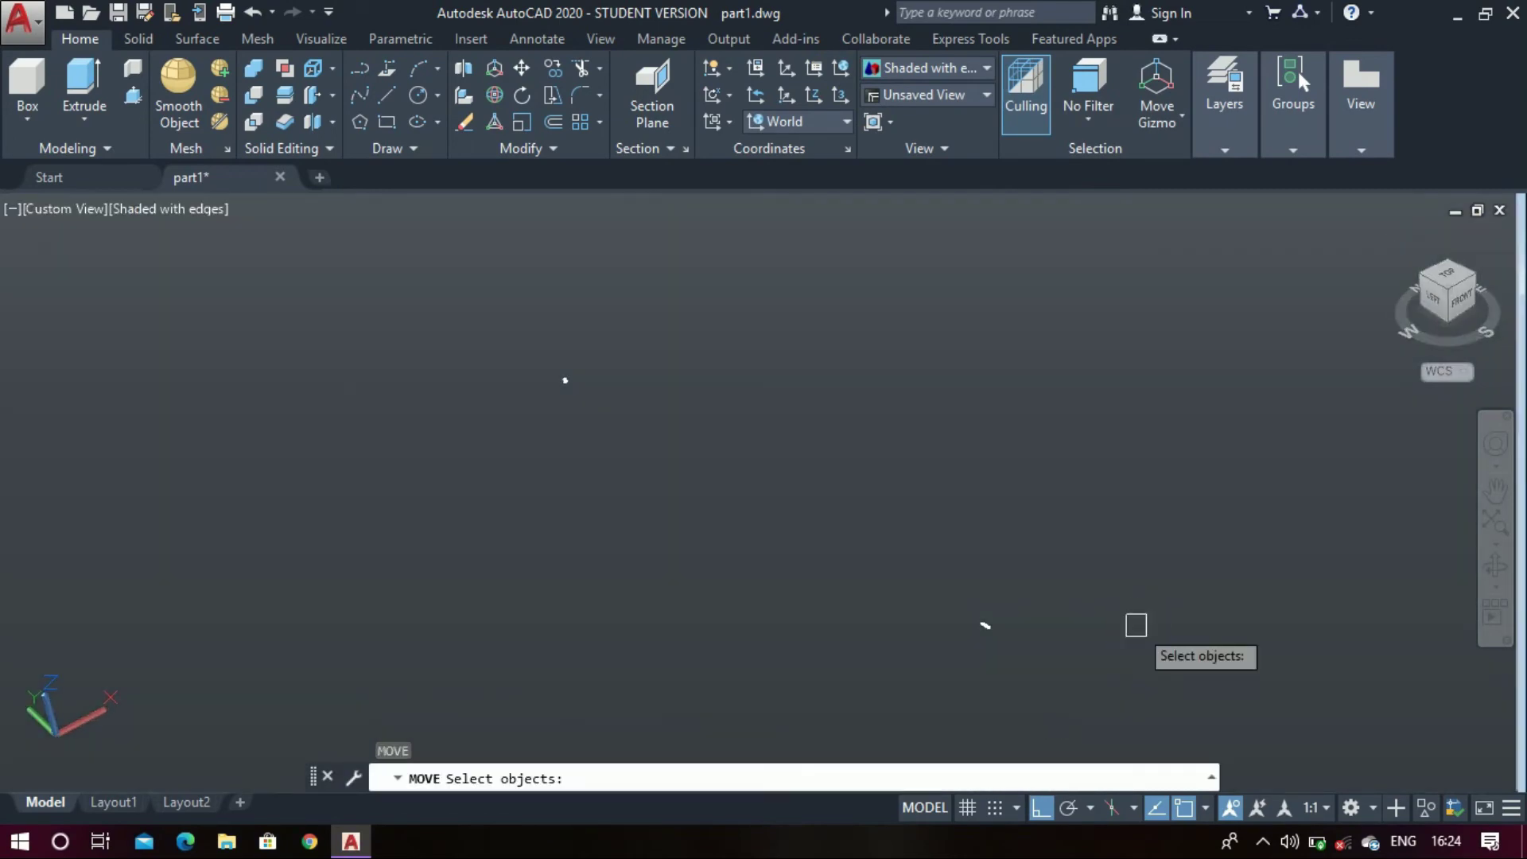
pyautogui.rightClick(1449, 296)
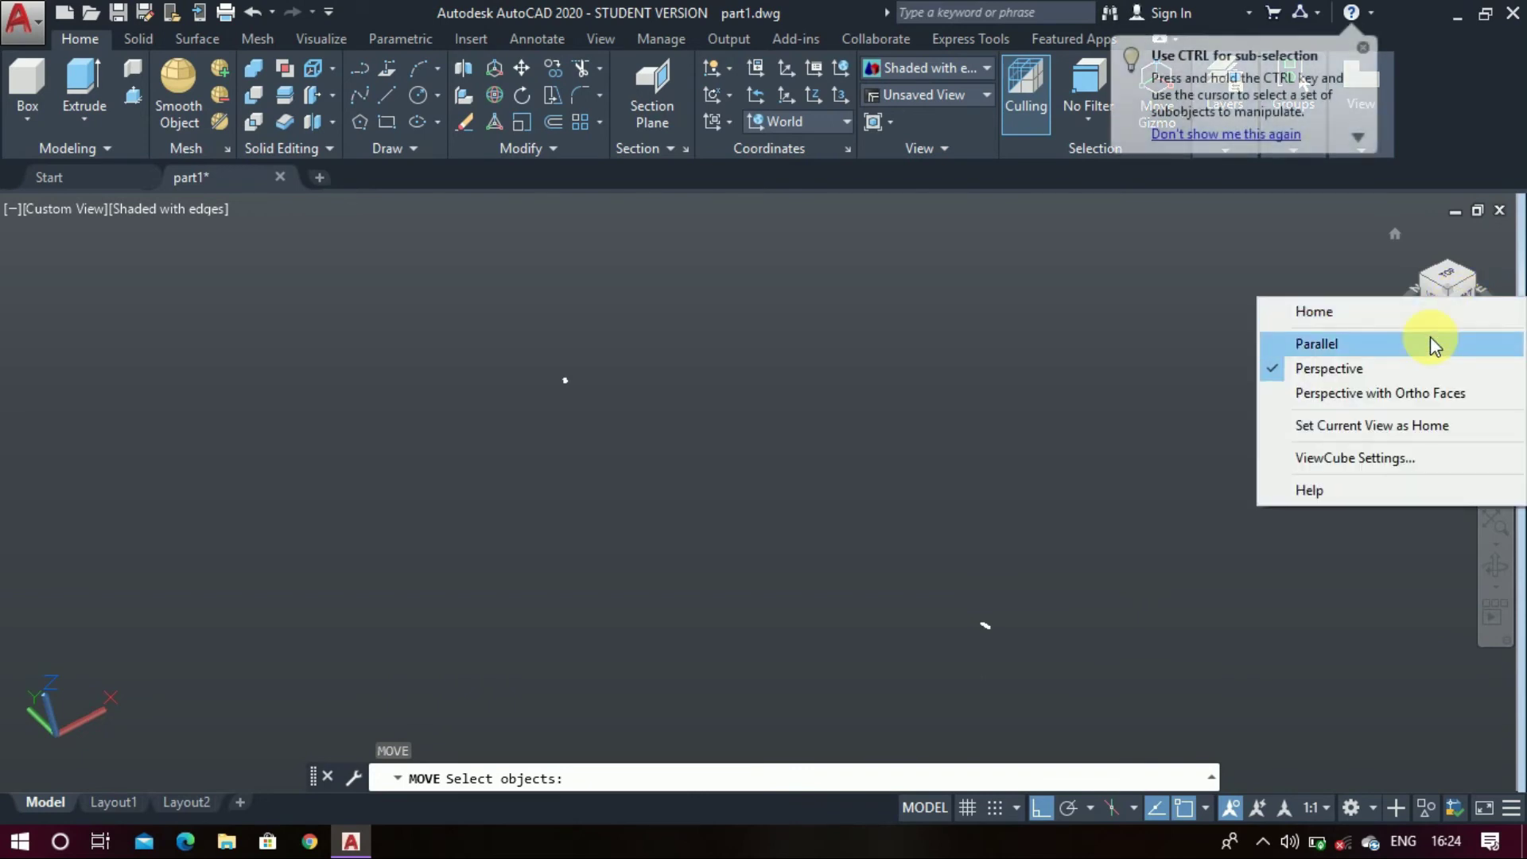
pyautogui.click(1431, 342)
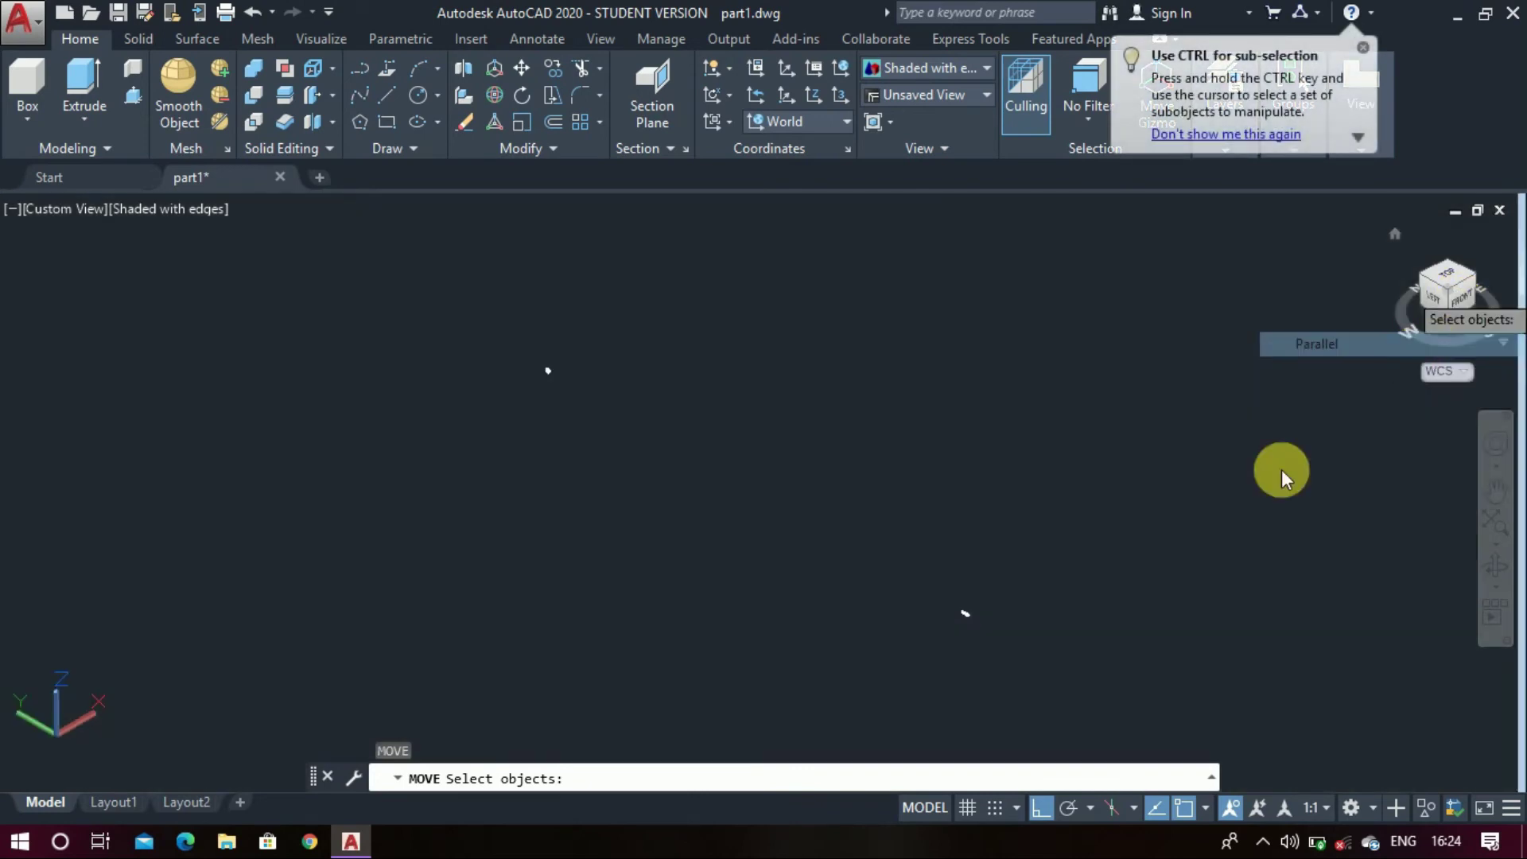
# Move the distant long bar along the Y direction to bring it close to the worm shaft and wheel
pyautogui.click(971, 614)
pyautogui.press('Return')
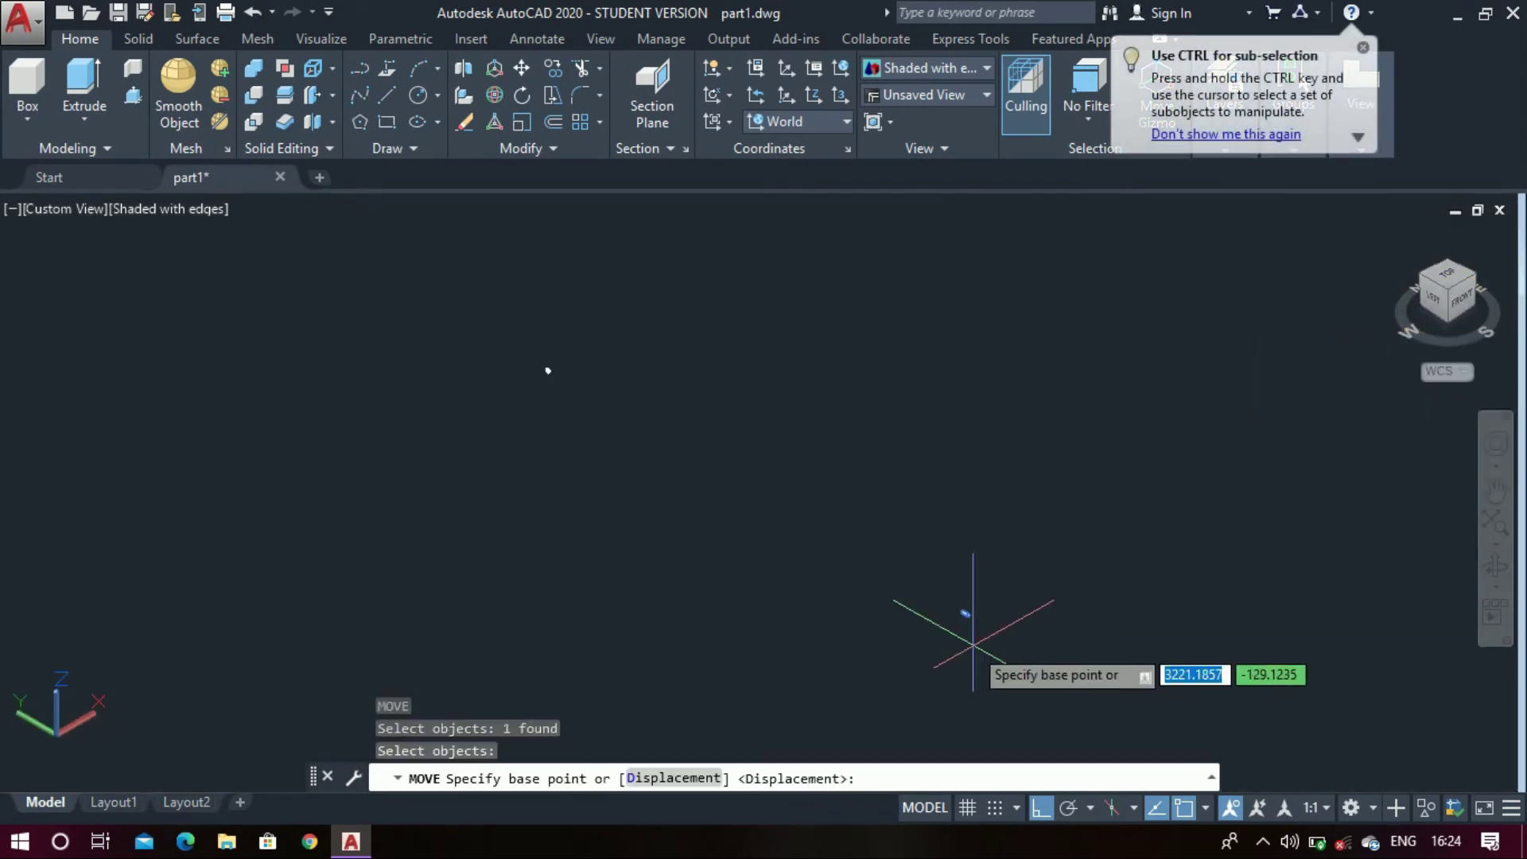
pyautogui.click(970, 643)
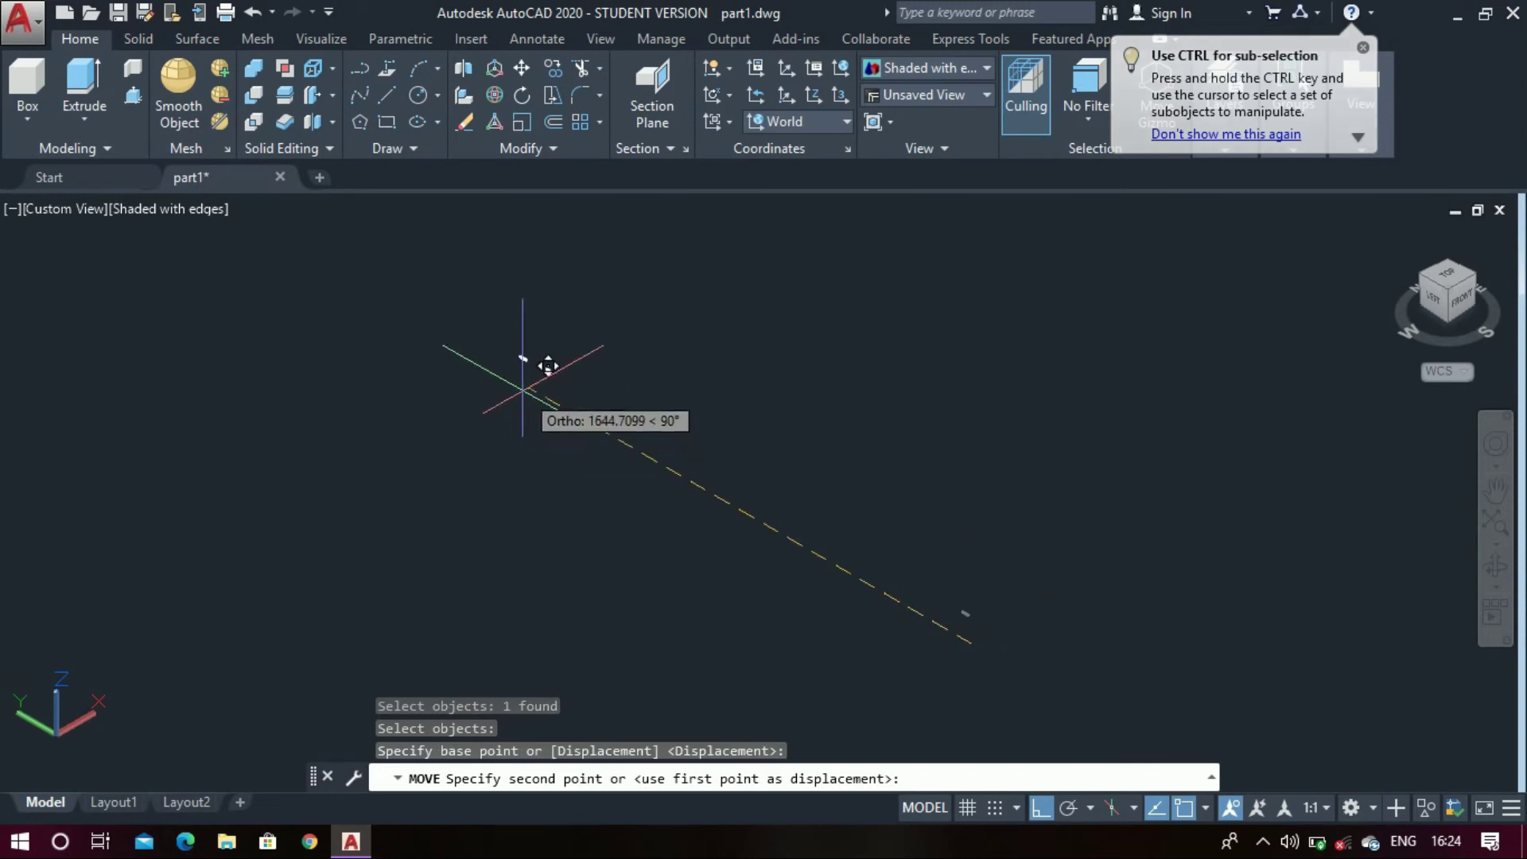
pyautogui.click(539, 370)
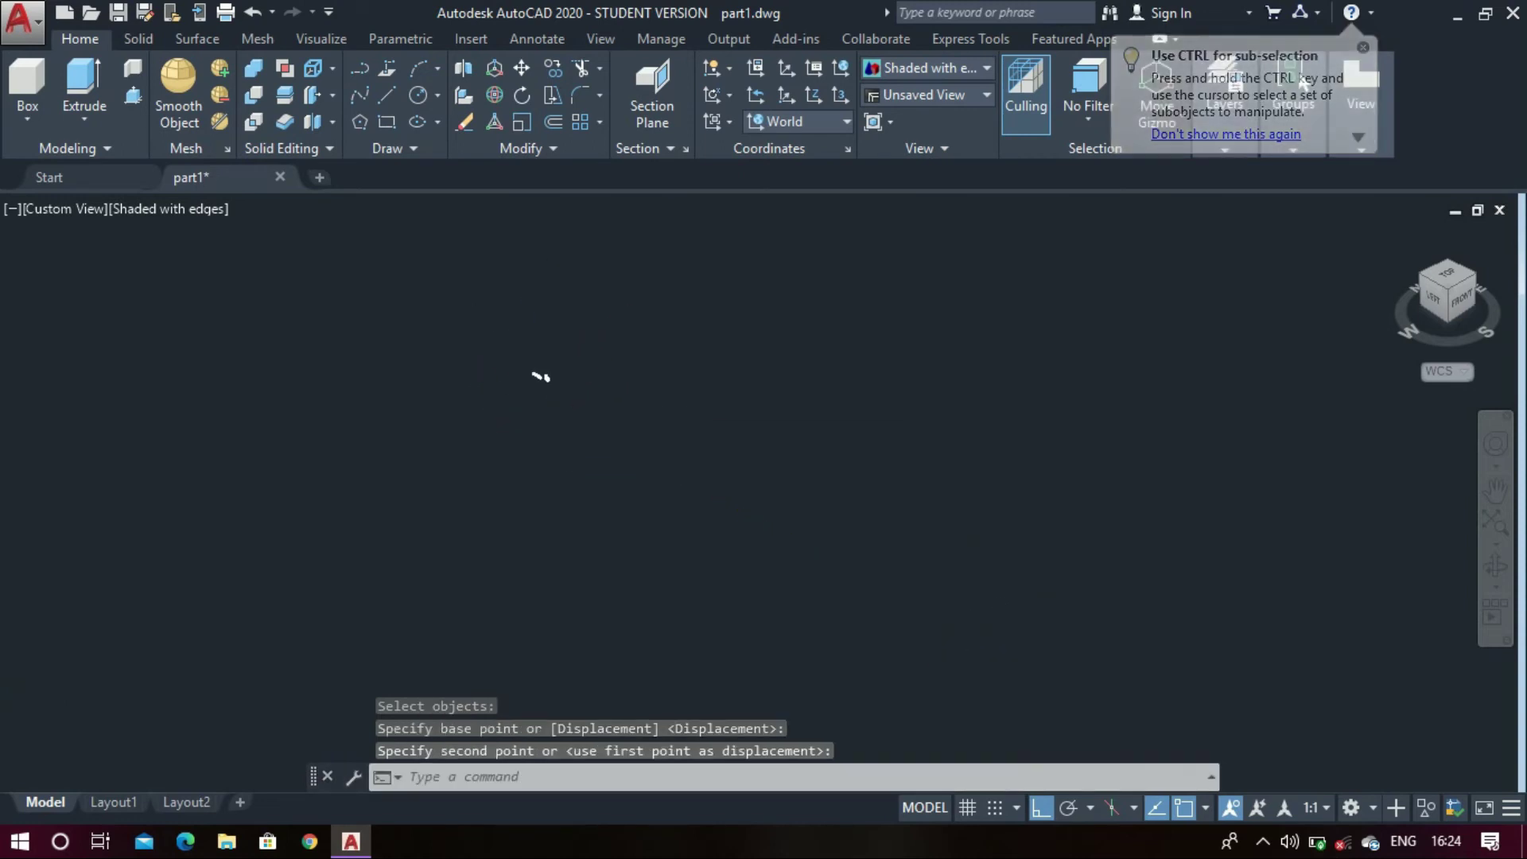
pyautogui.scroll(5, 538, 402)
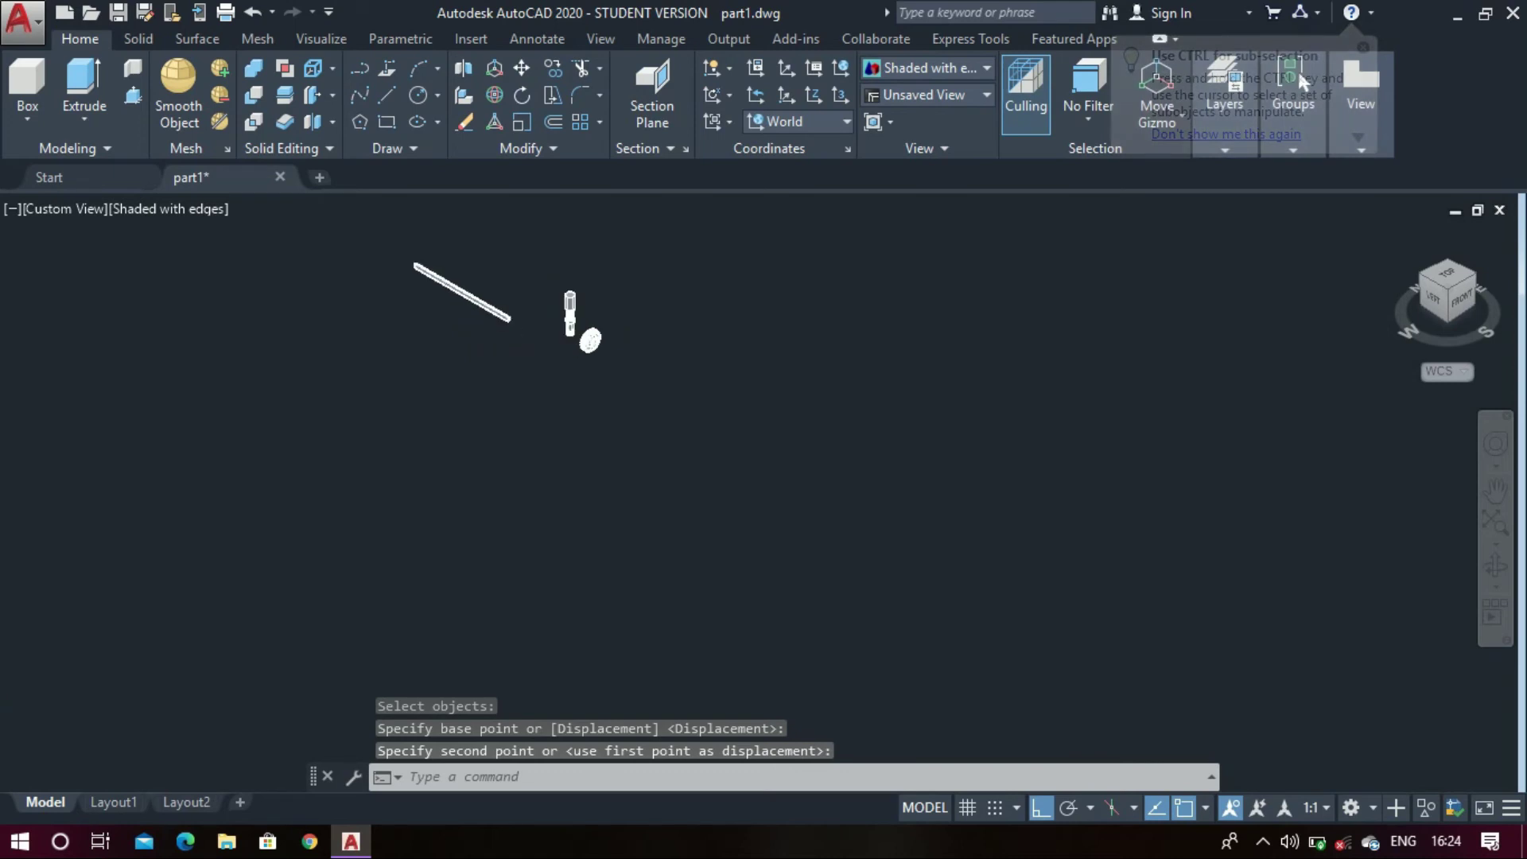
pyautogui.press('space')
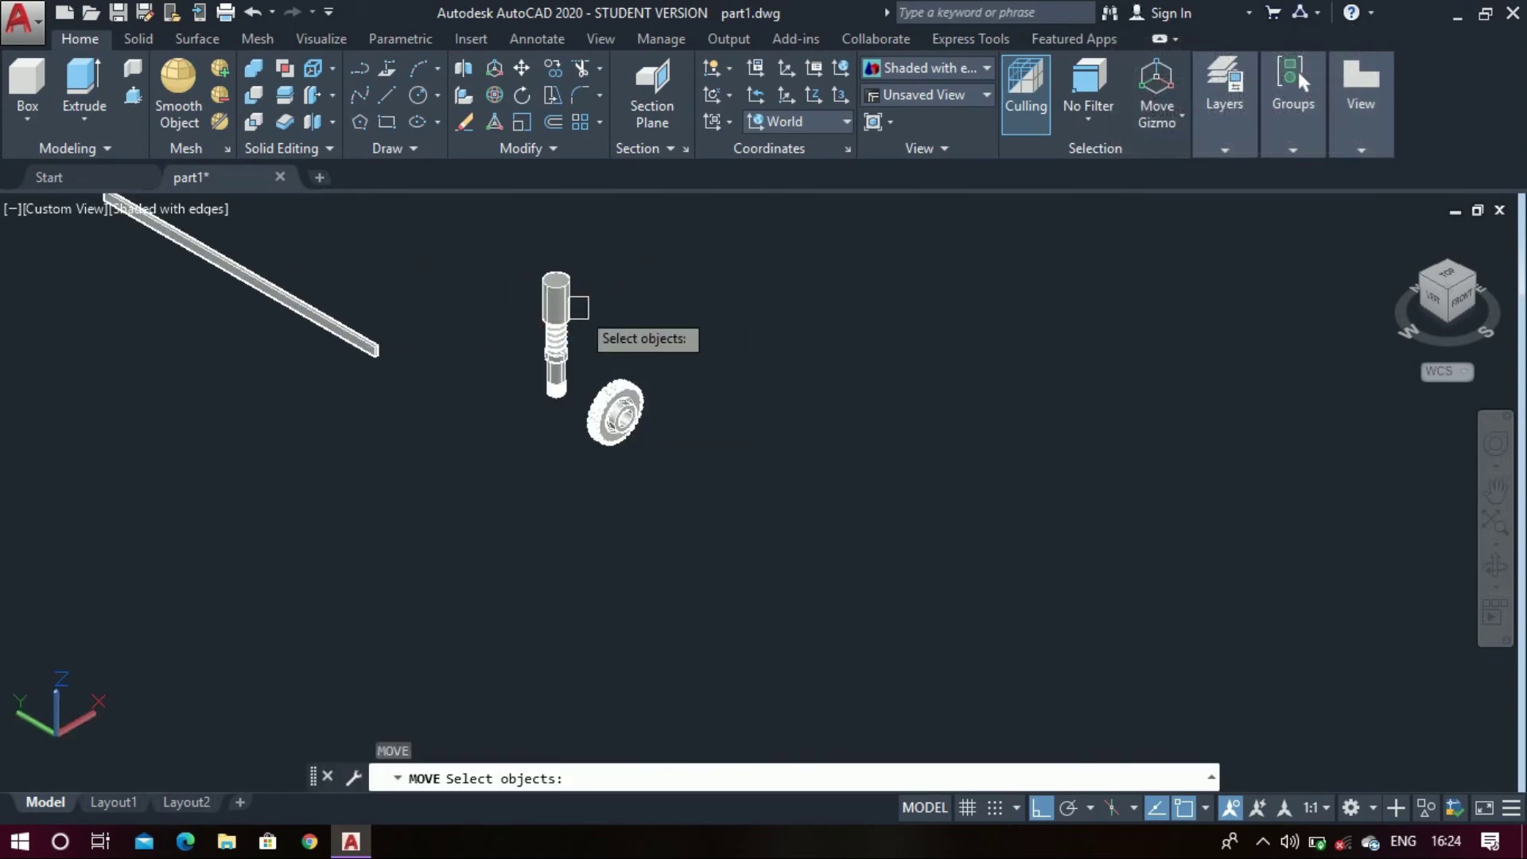
pyautogui.click(371, 352)
pyautogui.press('space')
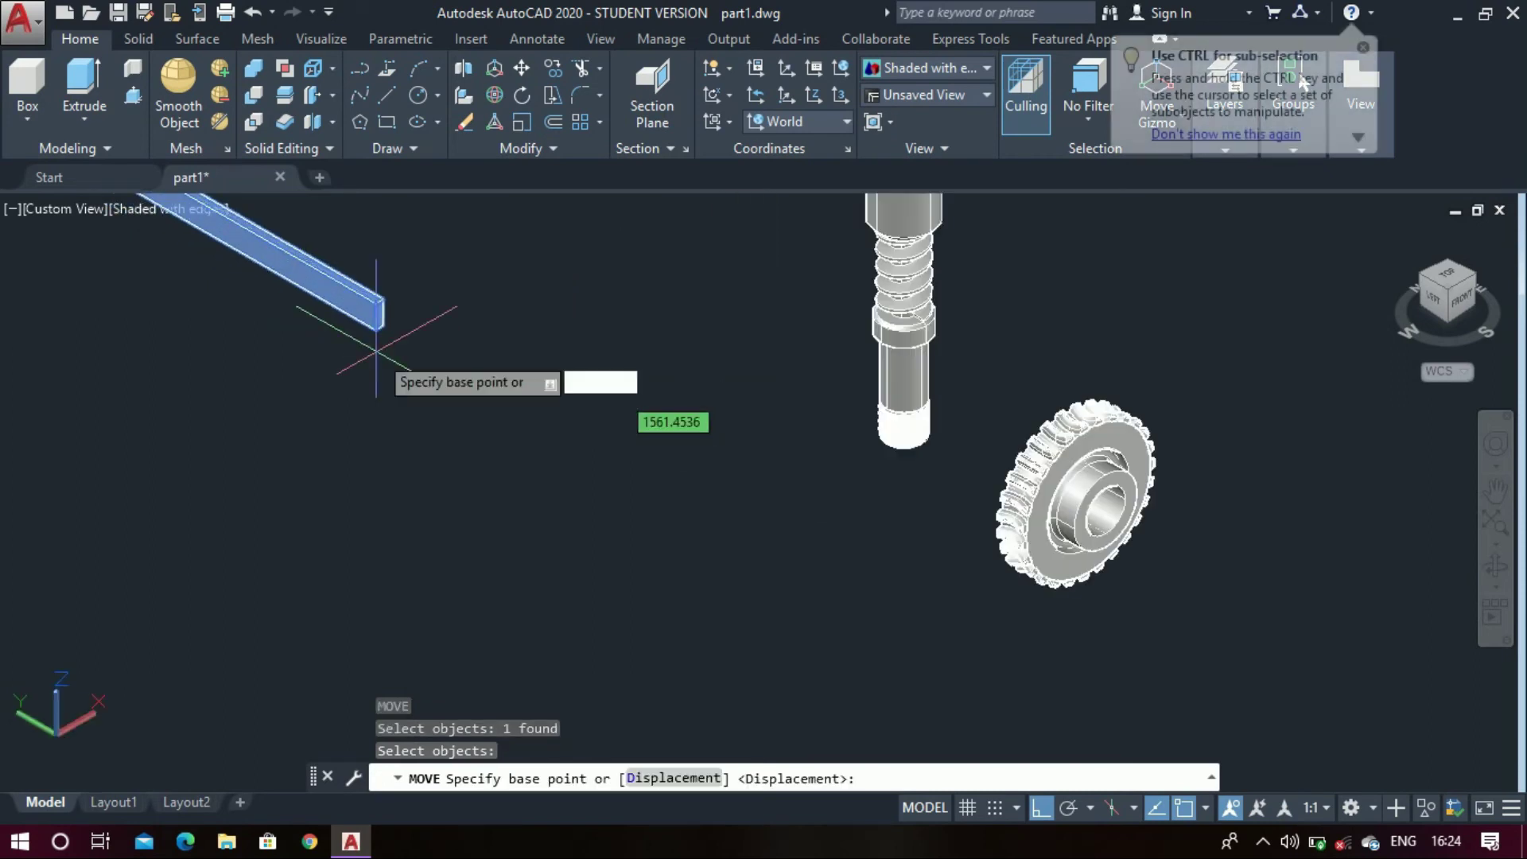
pyautogui.scroll(3, 382, 324)
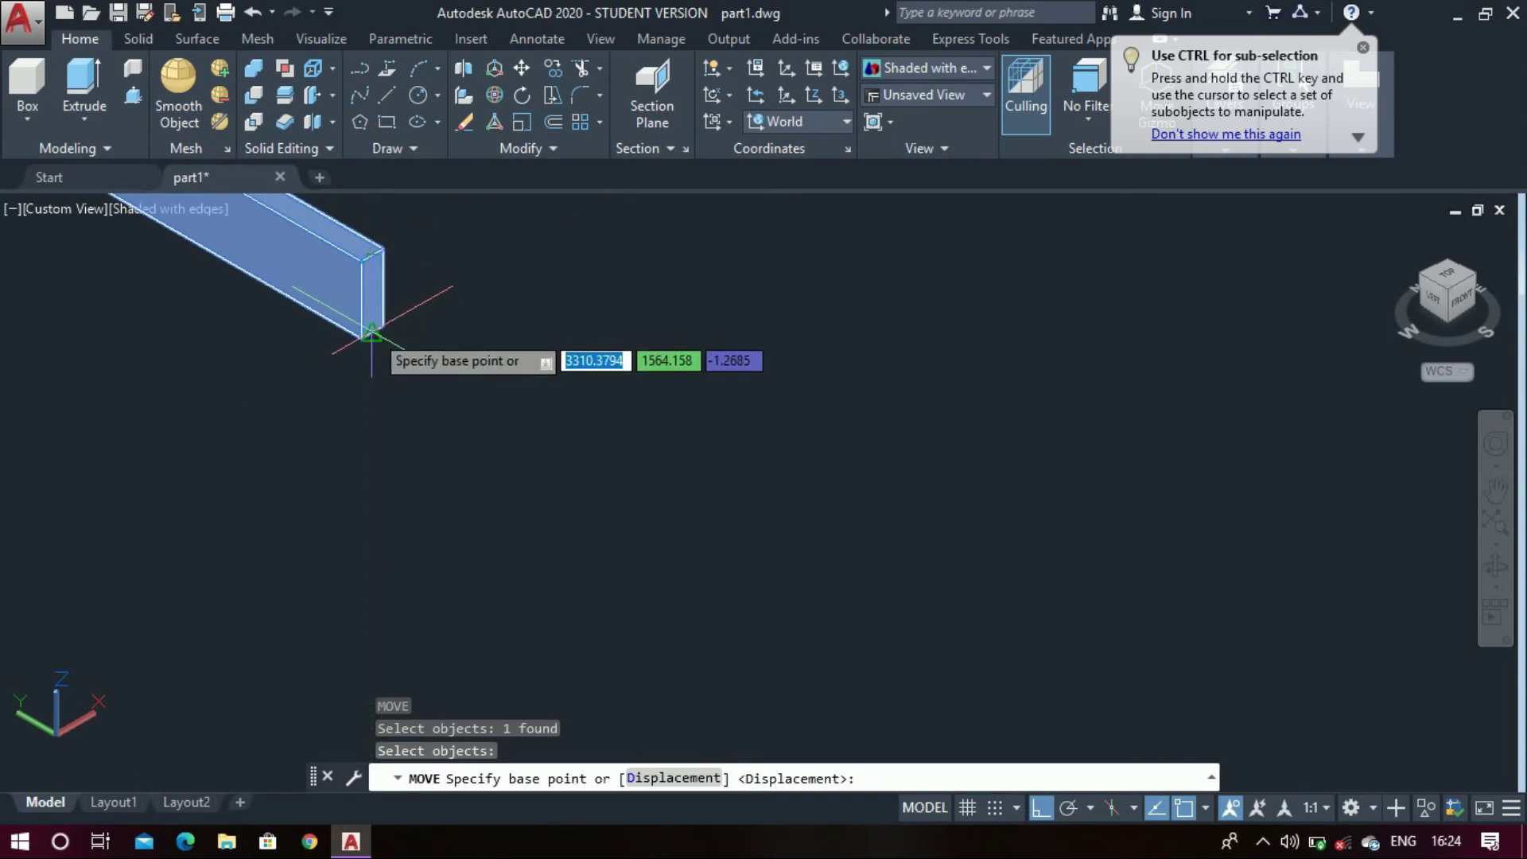
pyautogui.click(371, 333)
pyautogui.scroll(-4, 395, 307)
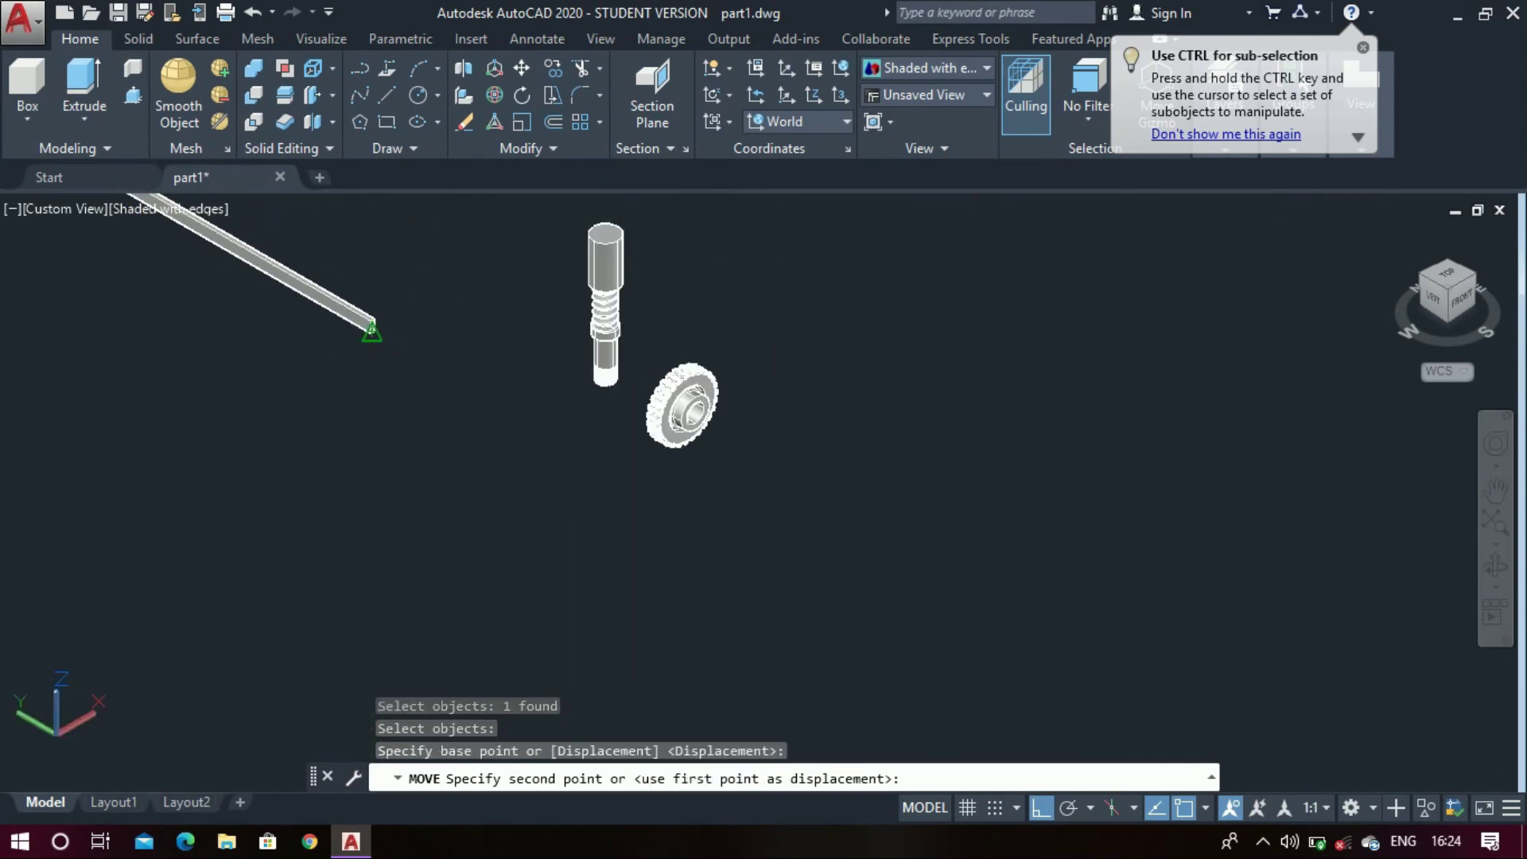
pyautogui.scroll(4, 728, 397)
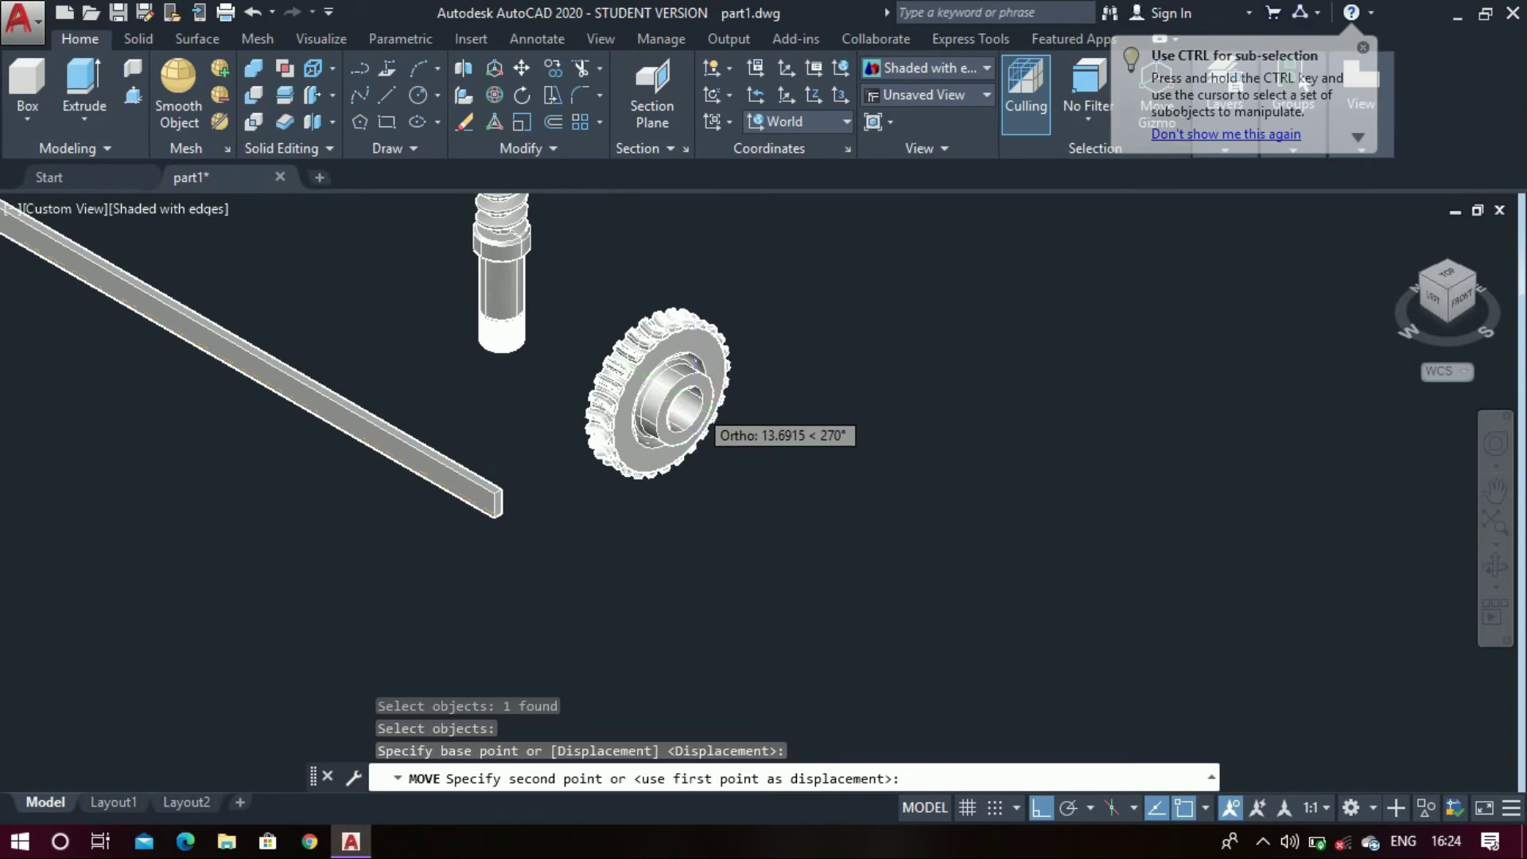
pyautogui.scroll(4, 719, 375)
pyautogui.scroll(3, 692, 380)
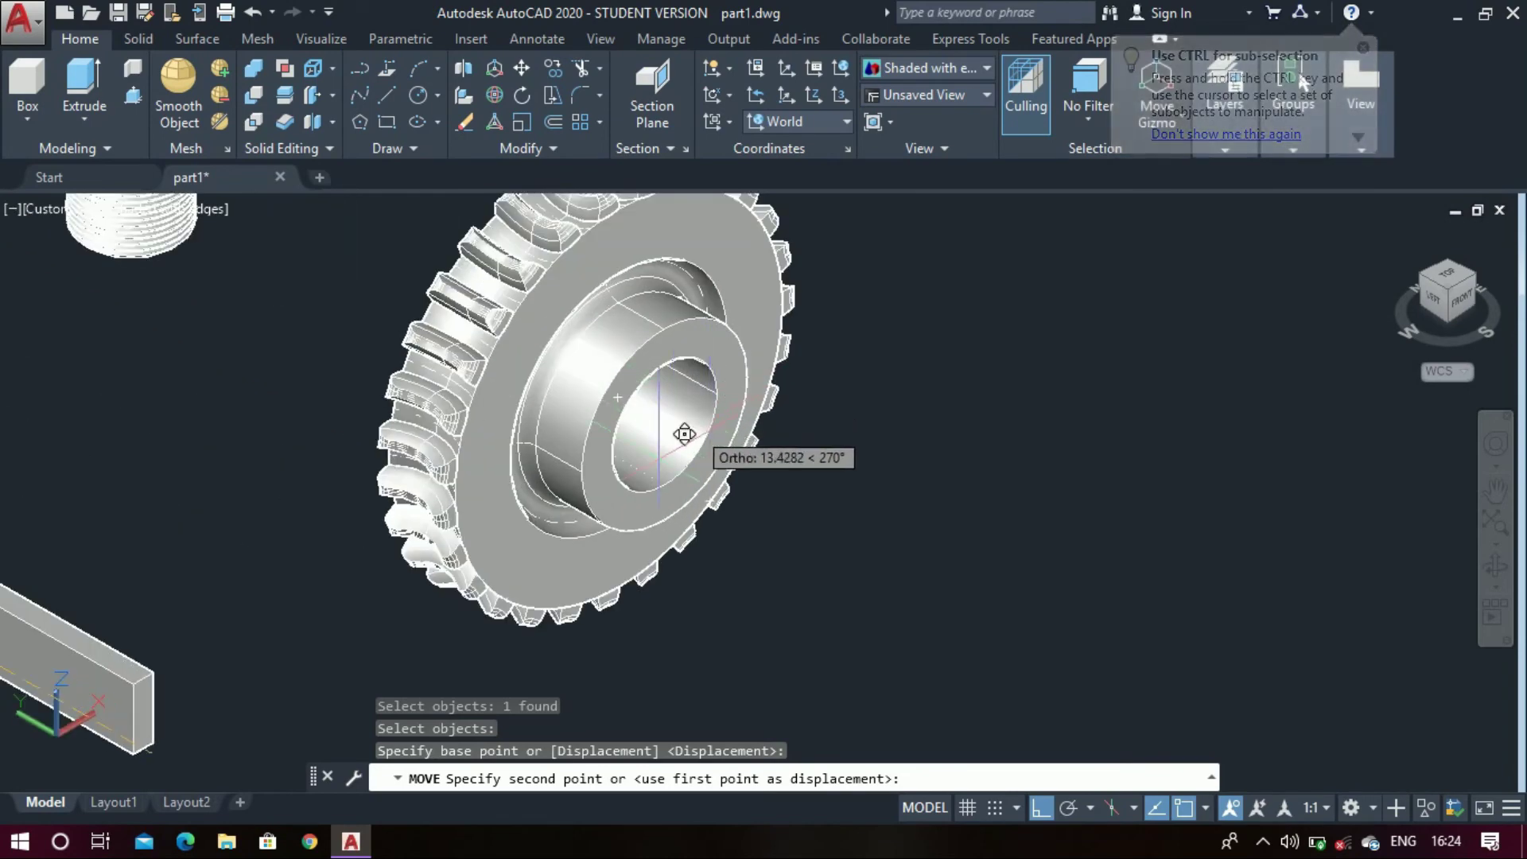
pyautogui.scroll(2, 686, 469)
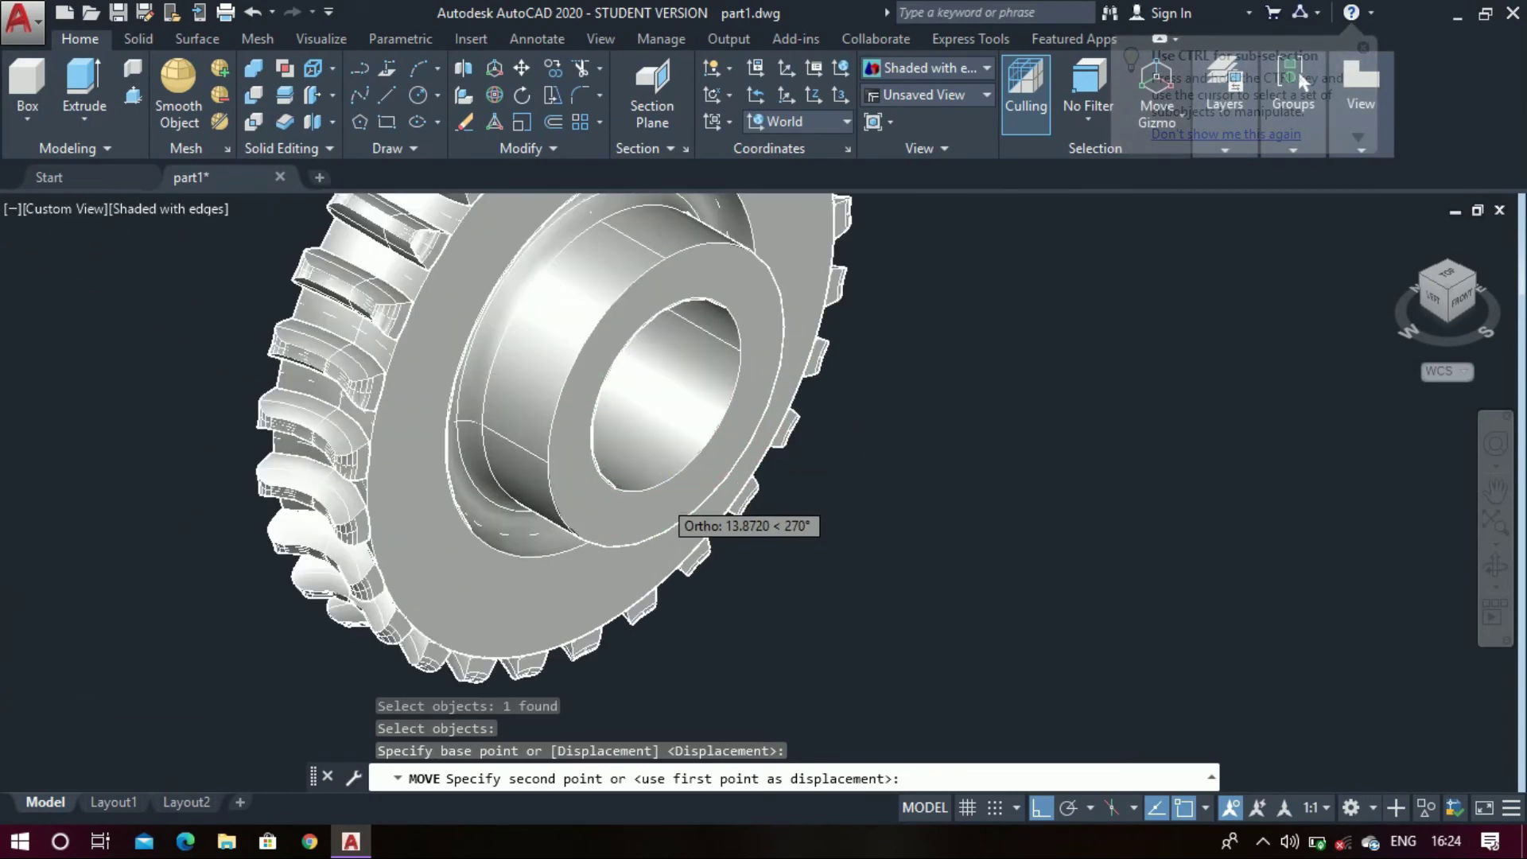
pyautogui.scroll(5, 682, 476)
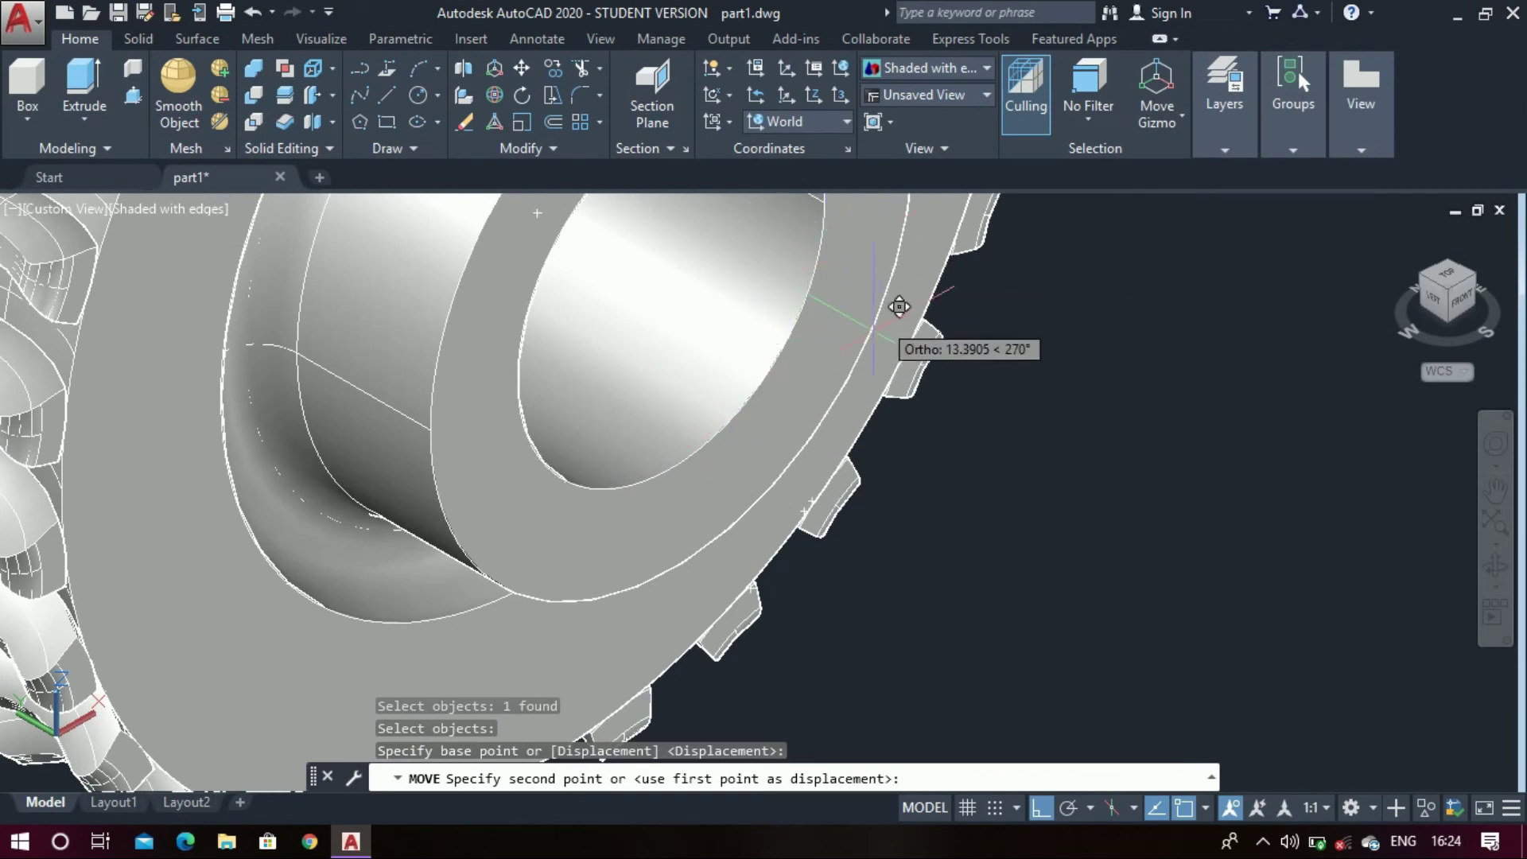
pyautogui.scroll(-4, 682, 445)
pyautogui.scroll(5, 692, 409)
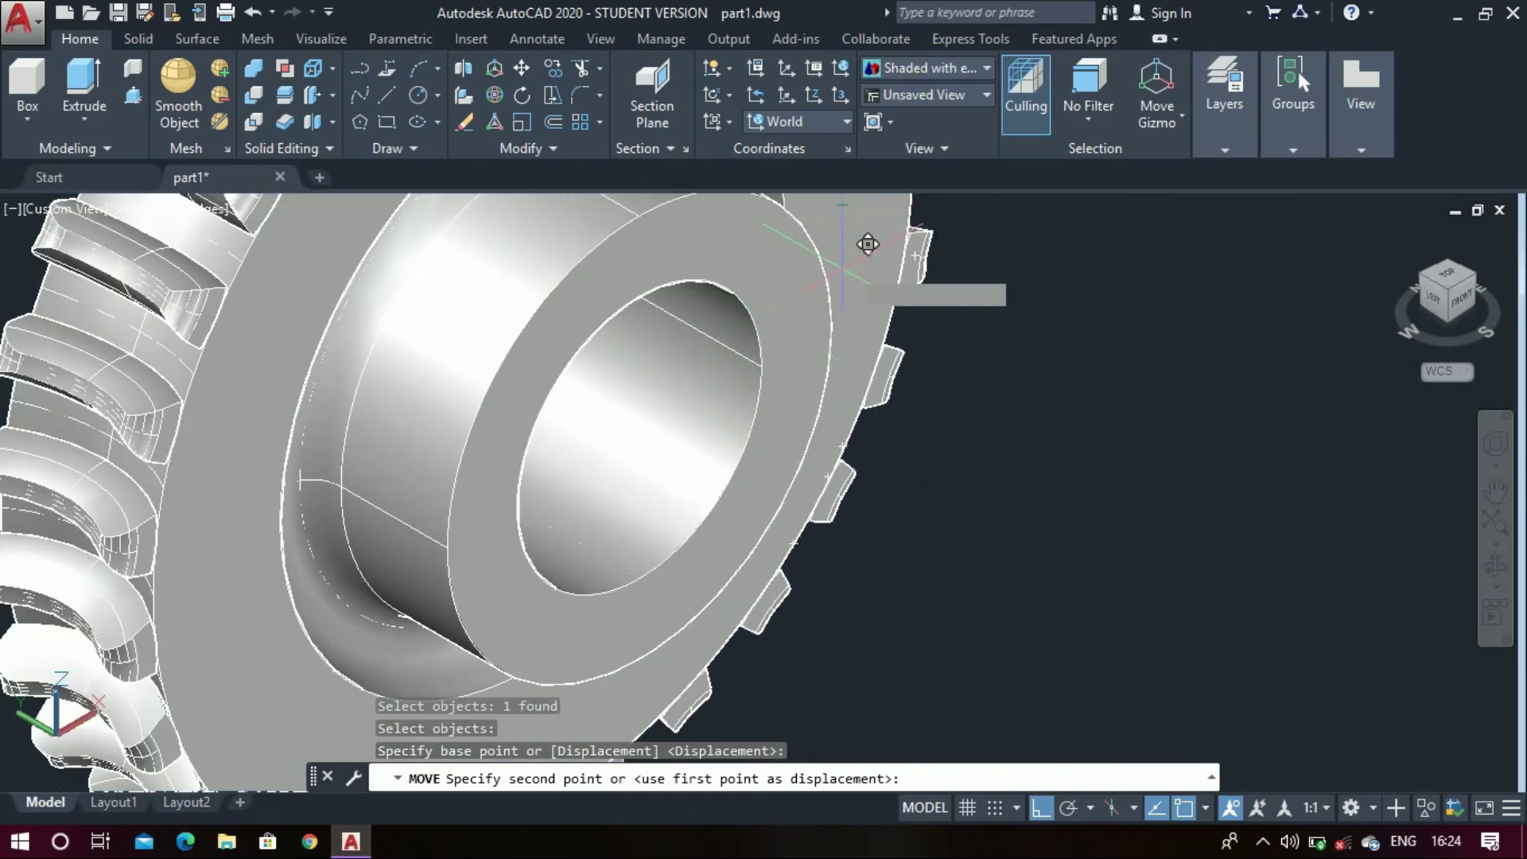
pyautogui.press('Escape')
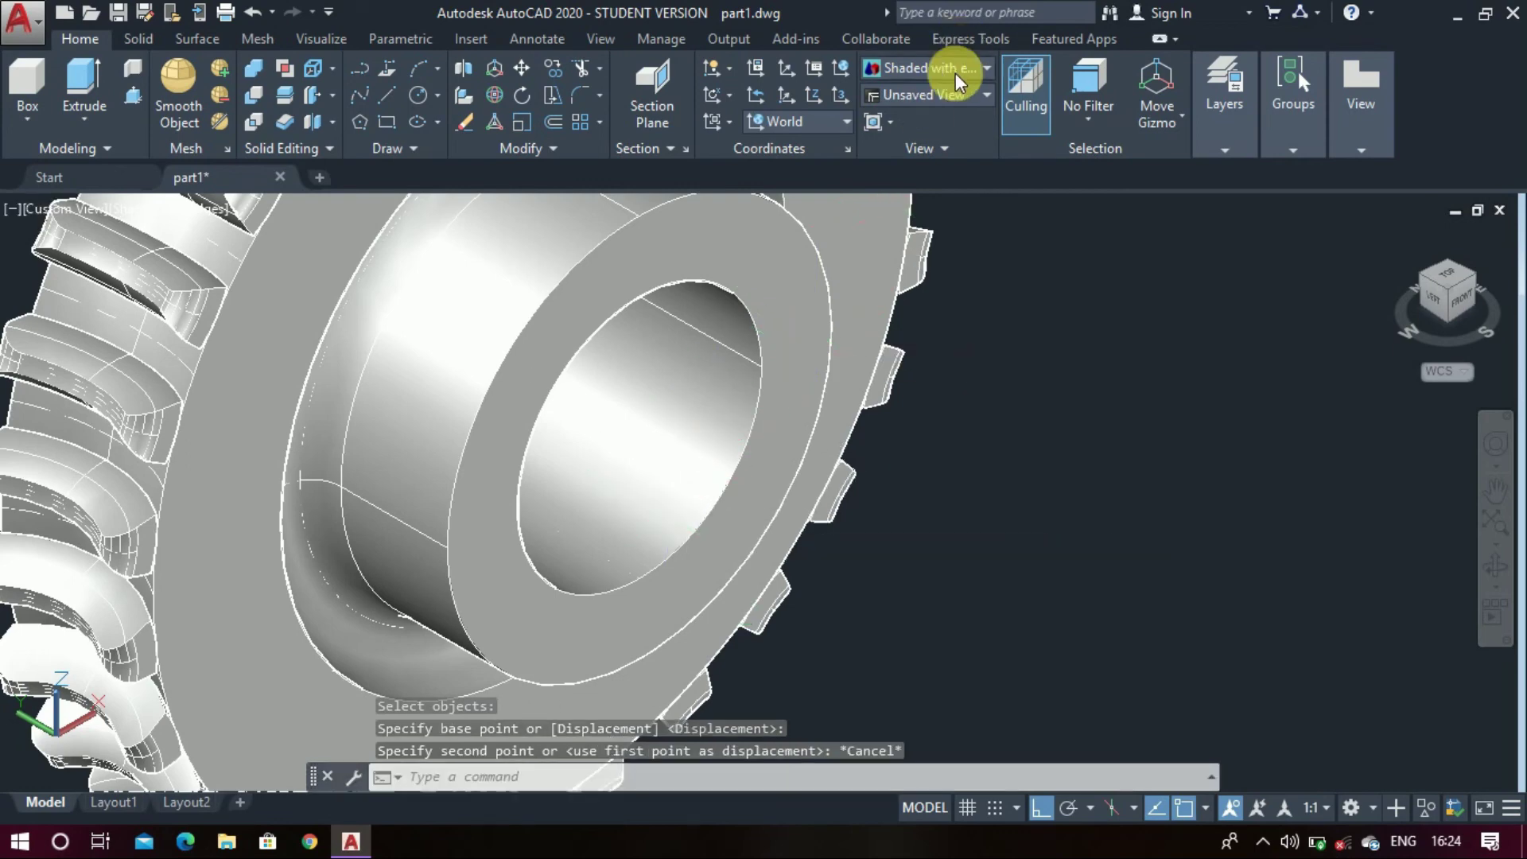
# Set the visual style to 2D Wireframe and bring the bar, shaft and worm wheel into view together
pyautogui.click(980, 73)
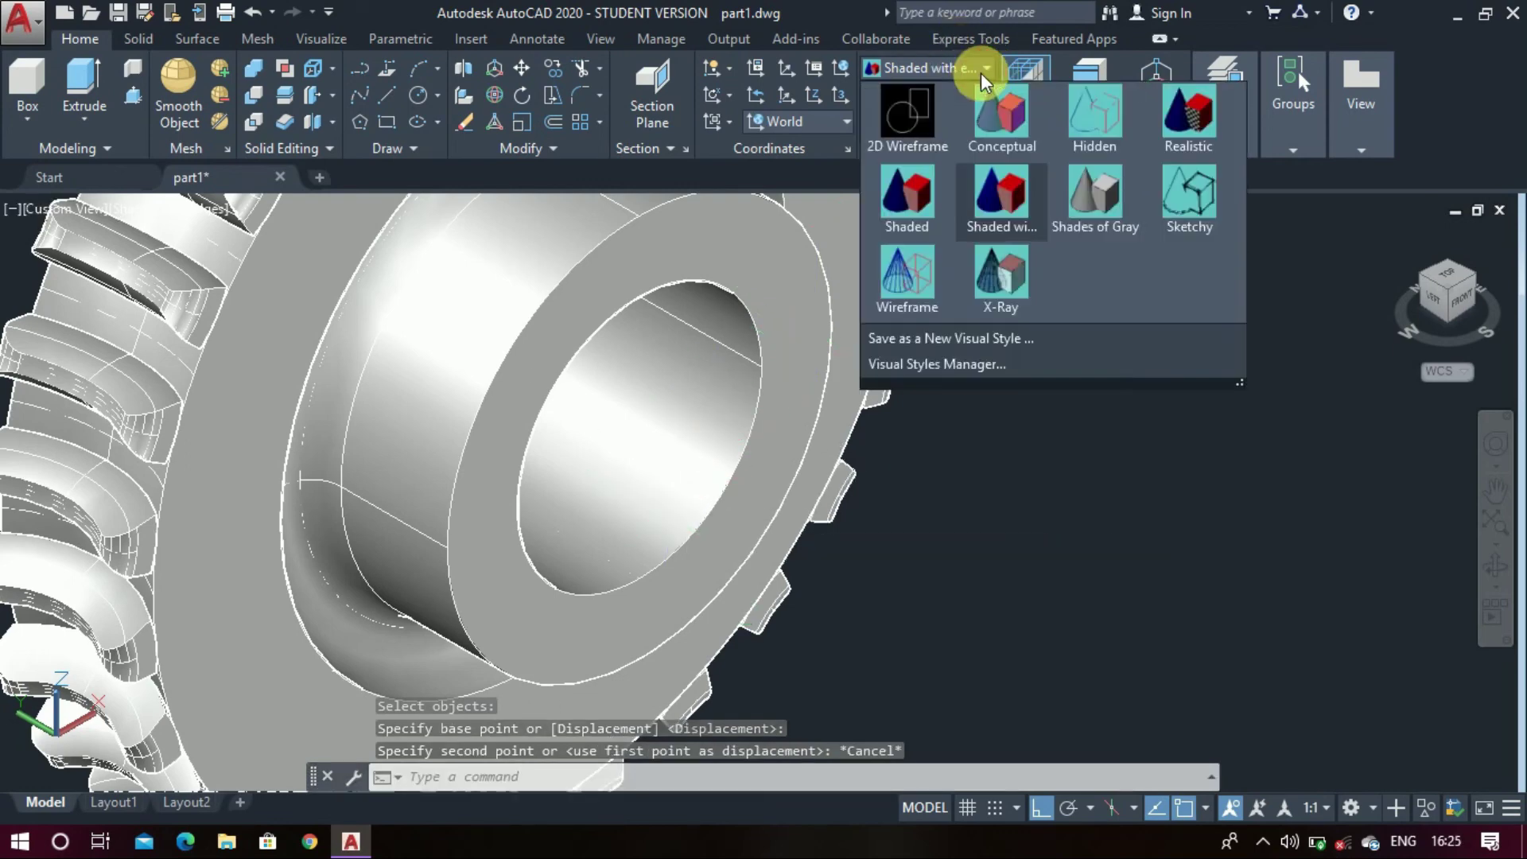
pyautogui.click(904, 130)
pyautogui.scroll(-5, 787, 380)
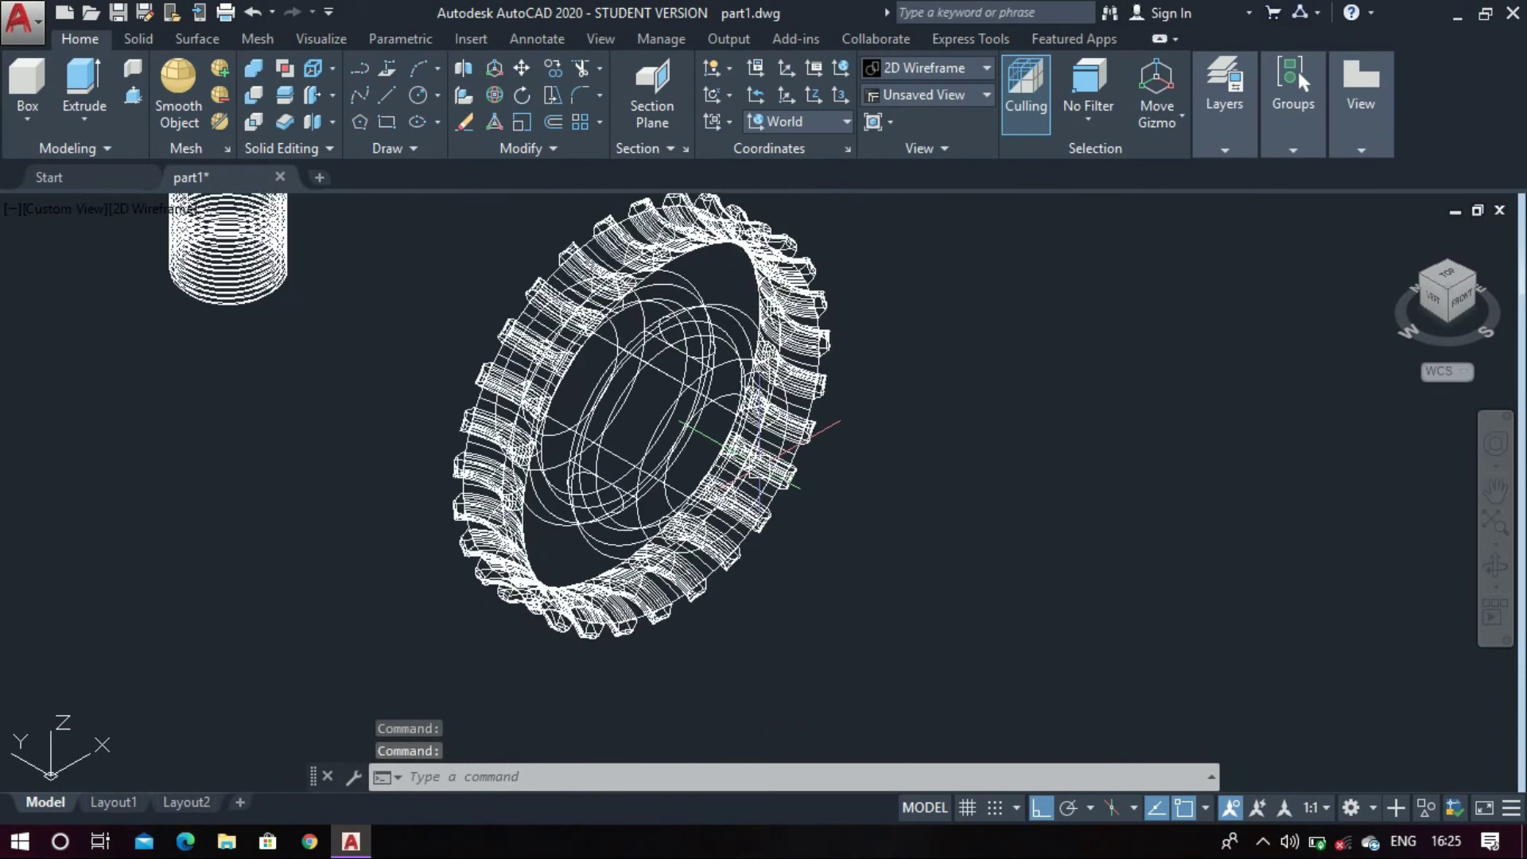
pyautogui.scroll(-3, 771, 469)
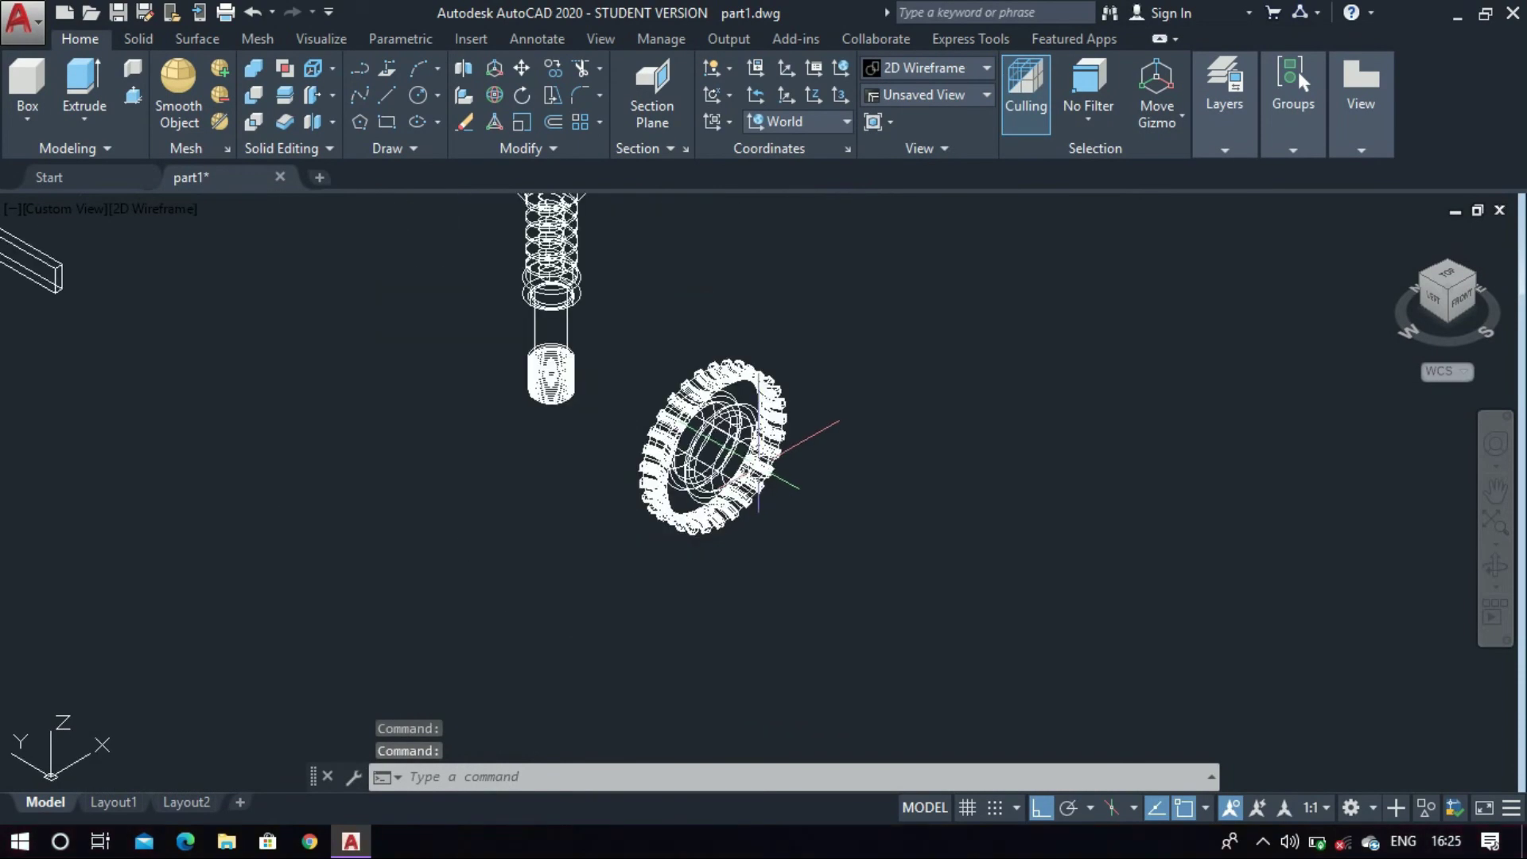
# Move the long bar from the midpoint of its near end's lower edge to the centre of the worm wheel's bore
pyautogui.write('m')
pyautogui.press('Return')
pyautogui.click(45, 270)
pyautogui.press('Return')
pyautogui.scroll(3, 57, 286)
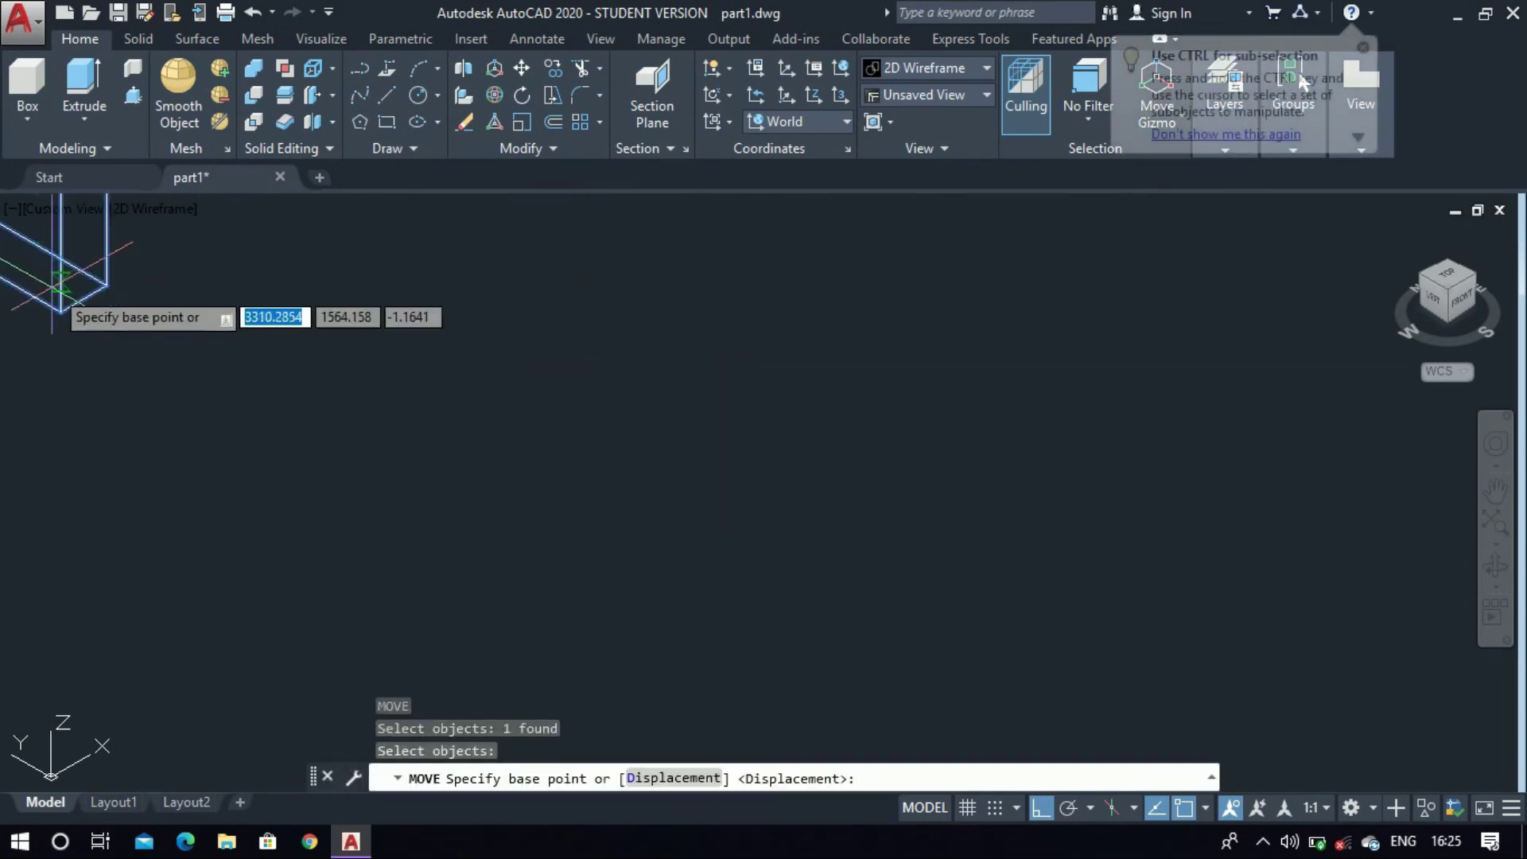
pyautogui.click(60, 285)
pyautogui.scroll(-3, 72, 282)
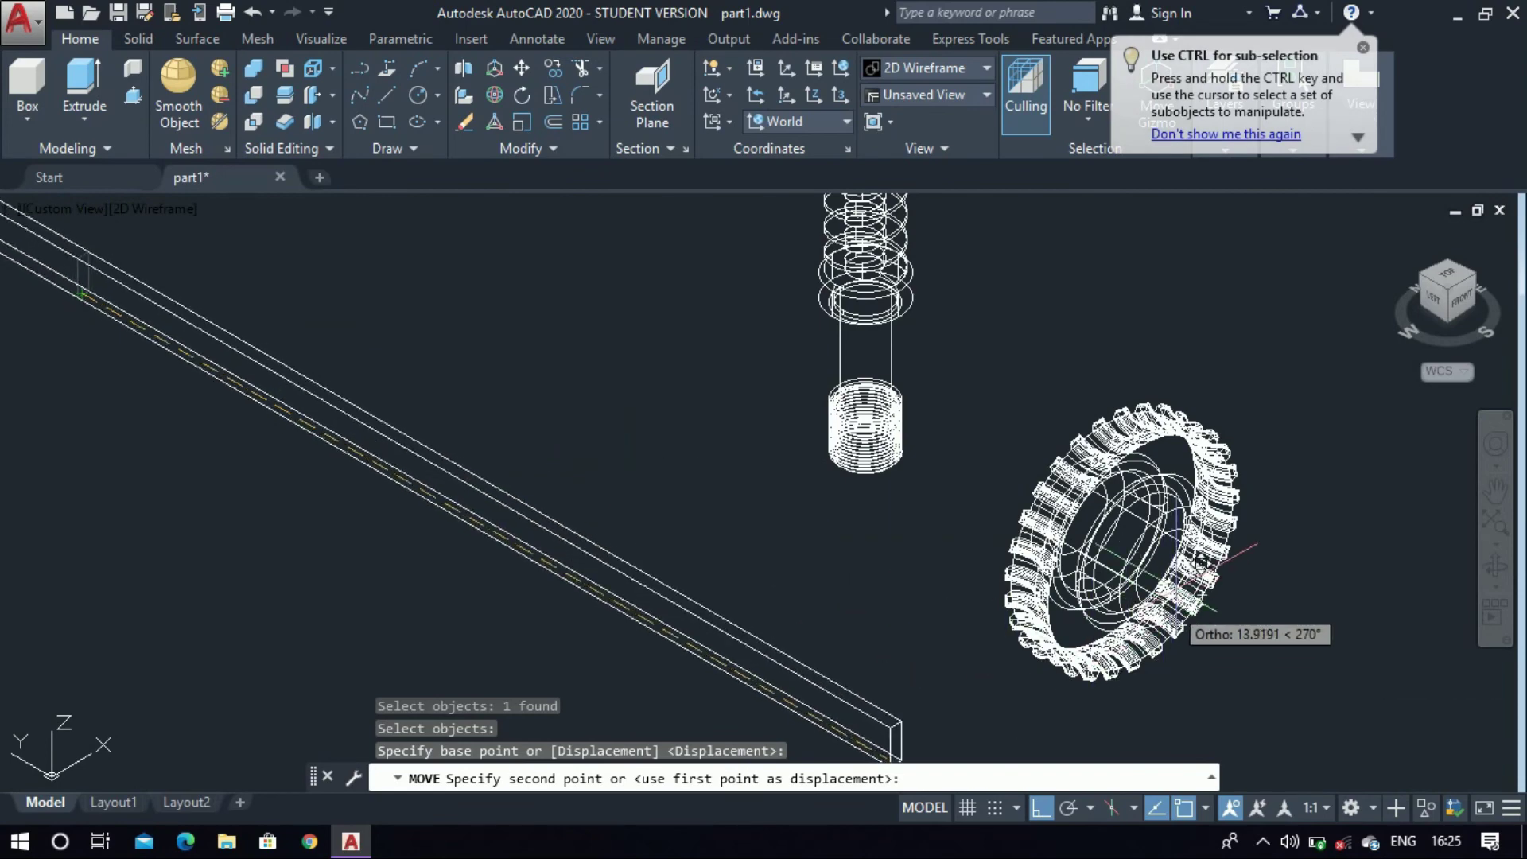
pyautogui.scroll(4, 1201, 560)
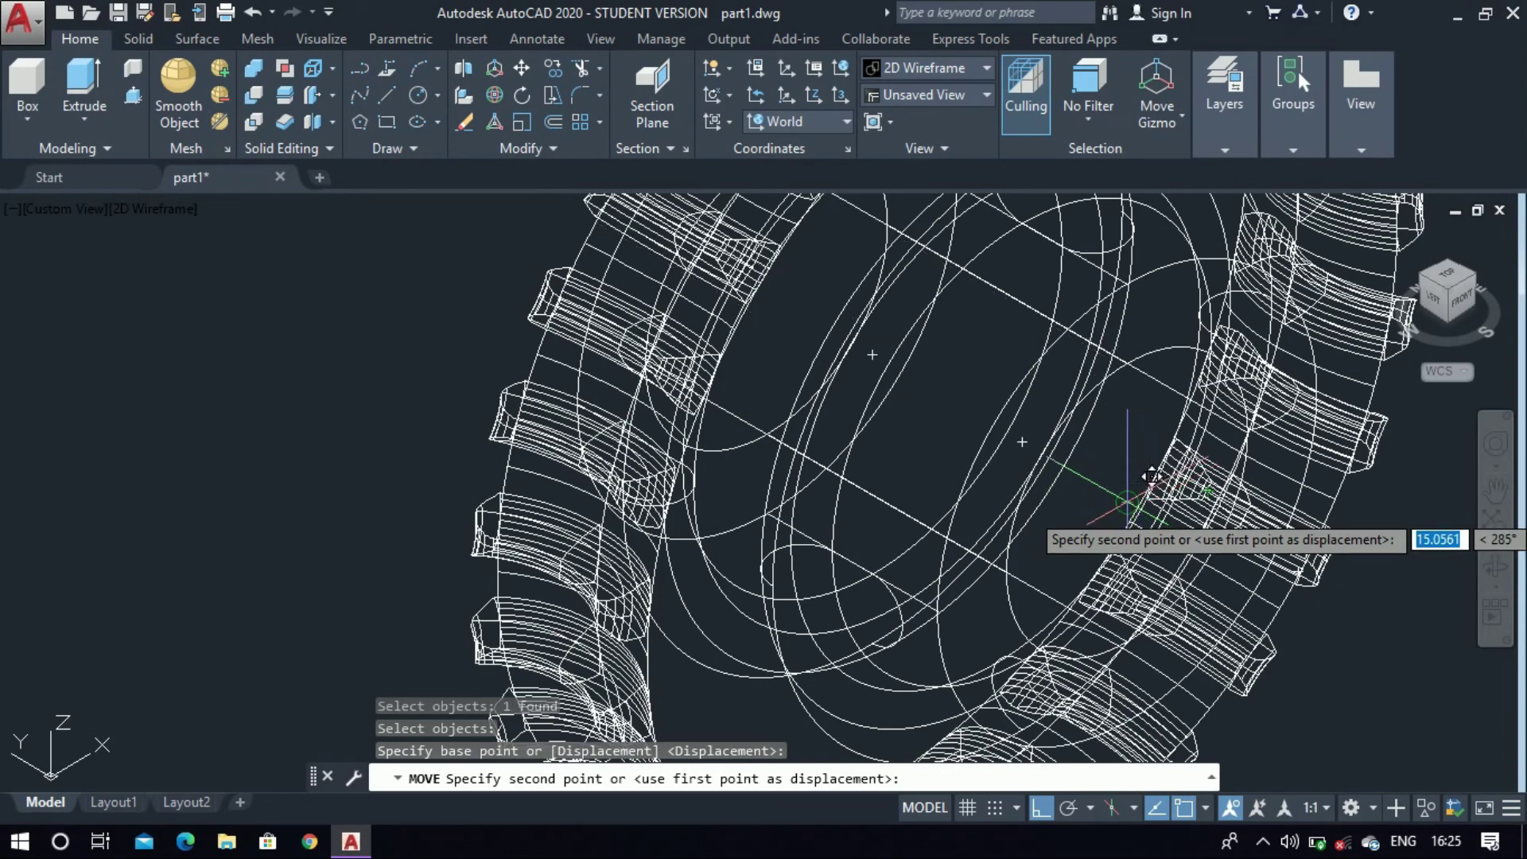
pyautogui.click(1151, 475)
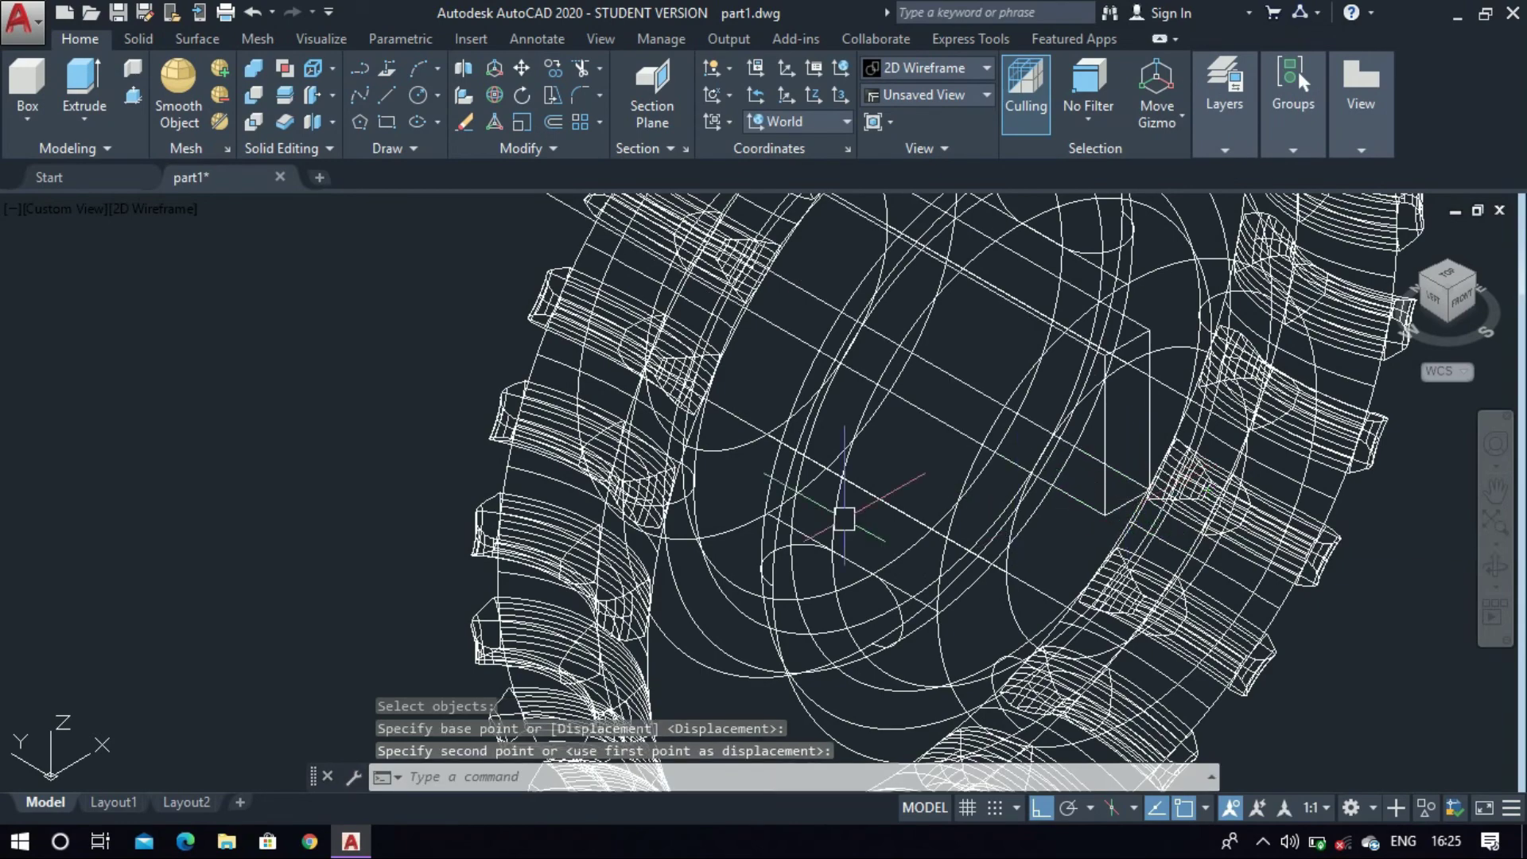
# Move the worm shaft about 1.76 units along the positive X direction, away from the long bar
pyautogui.scroll(-6, 845, 519)
pyautogui.scroll(5, 660, 371)
pyautogui.scroll(-1, 648, 358)
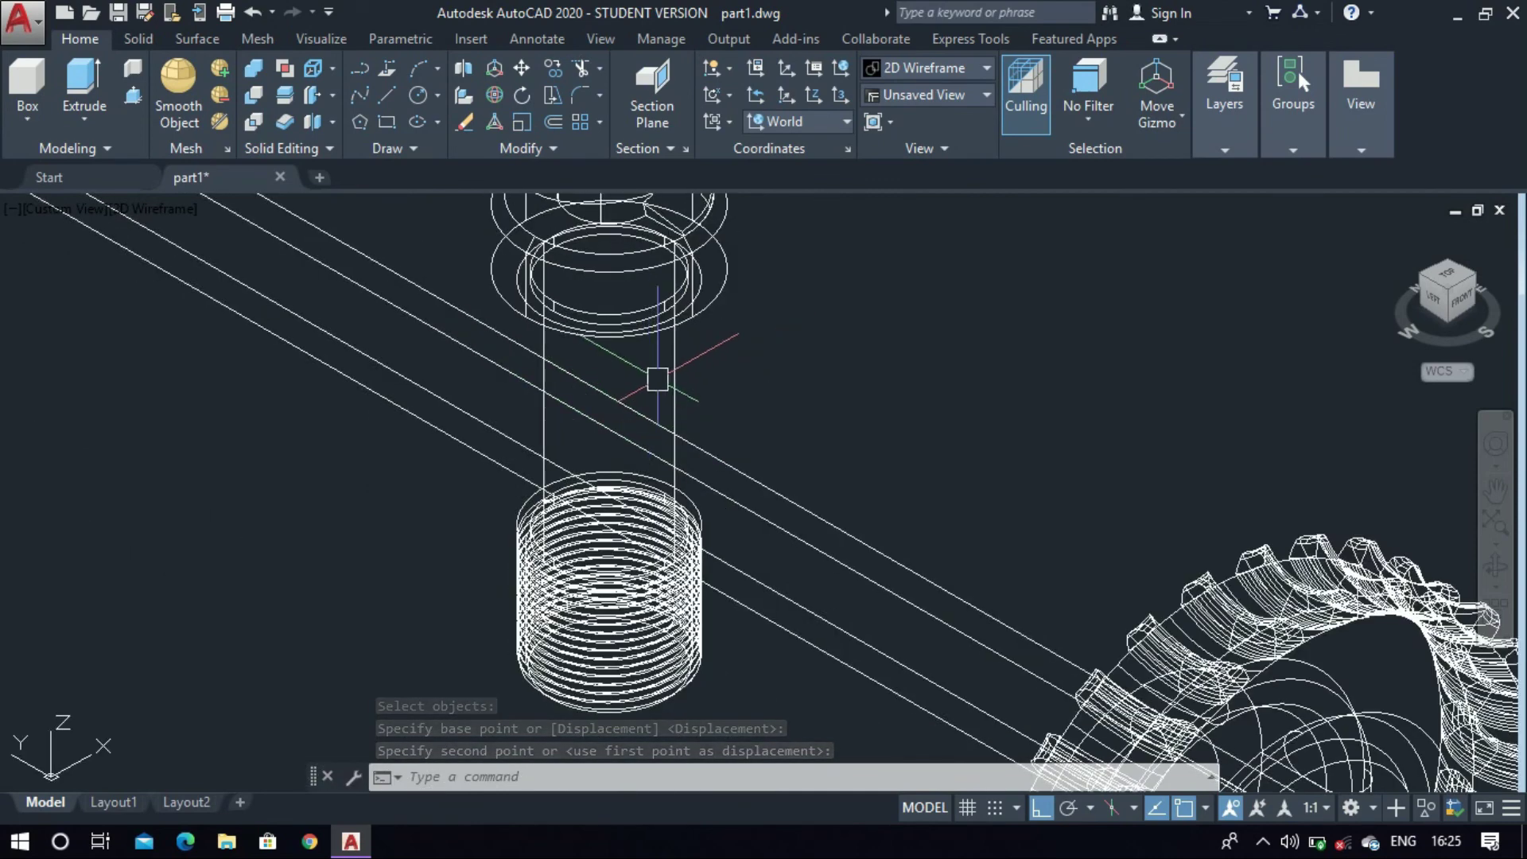
pyautogui.write('m')
pyautogui.press('Return')
pyautogui.click(678, 400)
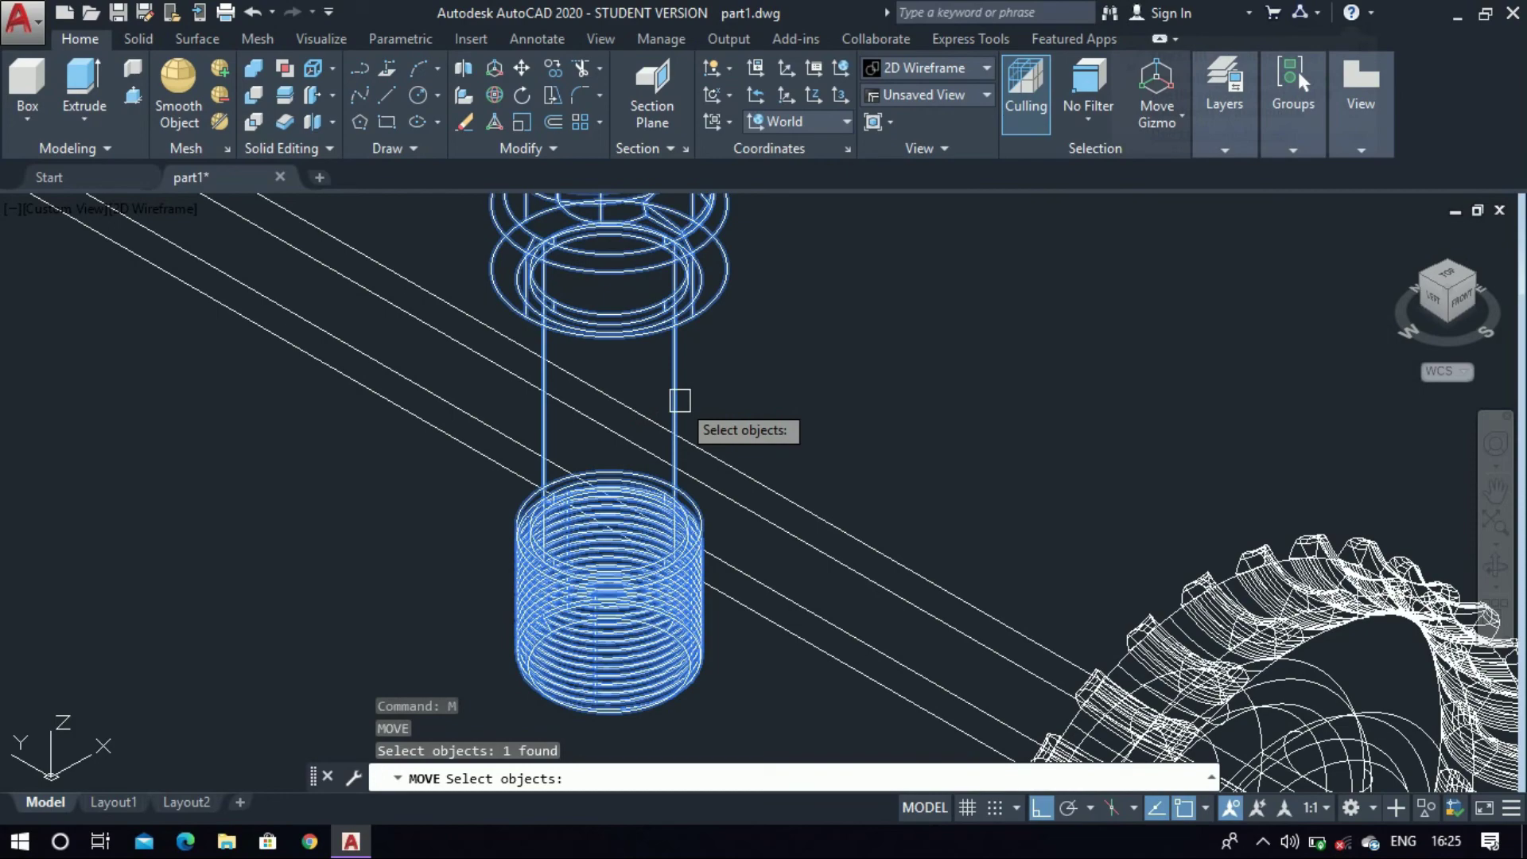
pyautogui.press('Return')
pyautogui.click(821, 413)
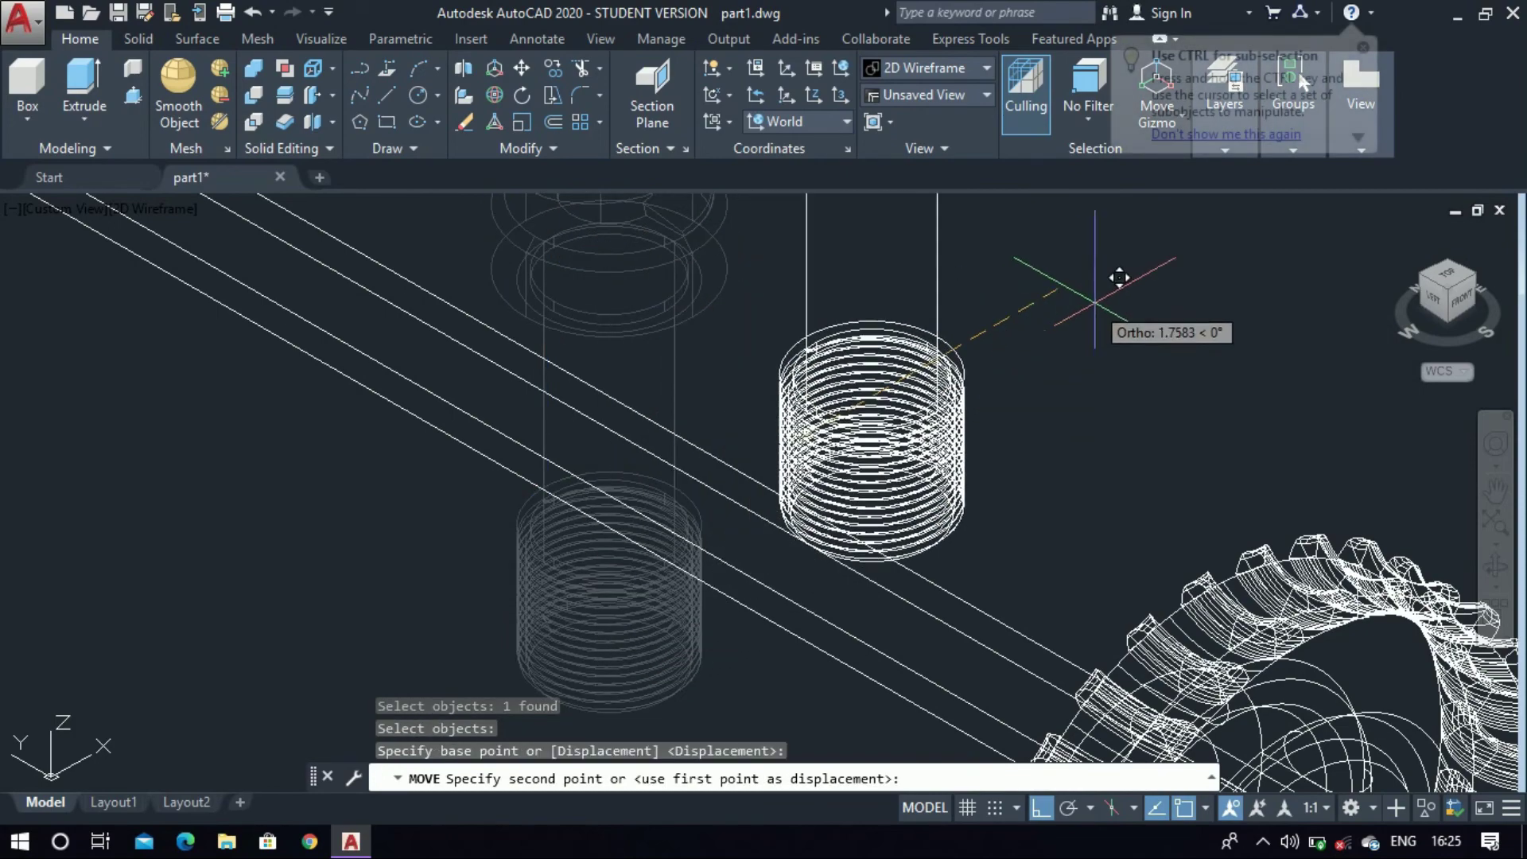
pyautogui.press('Escape')
# Subtract the long bar from the worm wheel to cut a keyway in its bore
pyautogui.scroll(-5, 764, 409)
pyautogui.scroll(4, 729, 381)
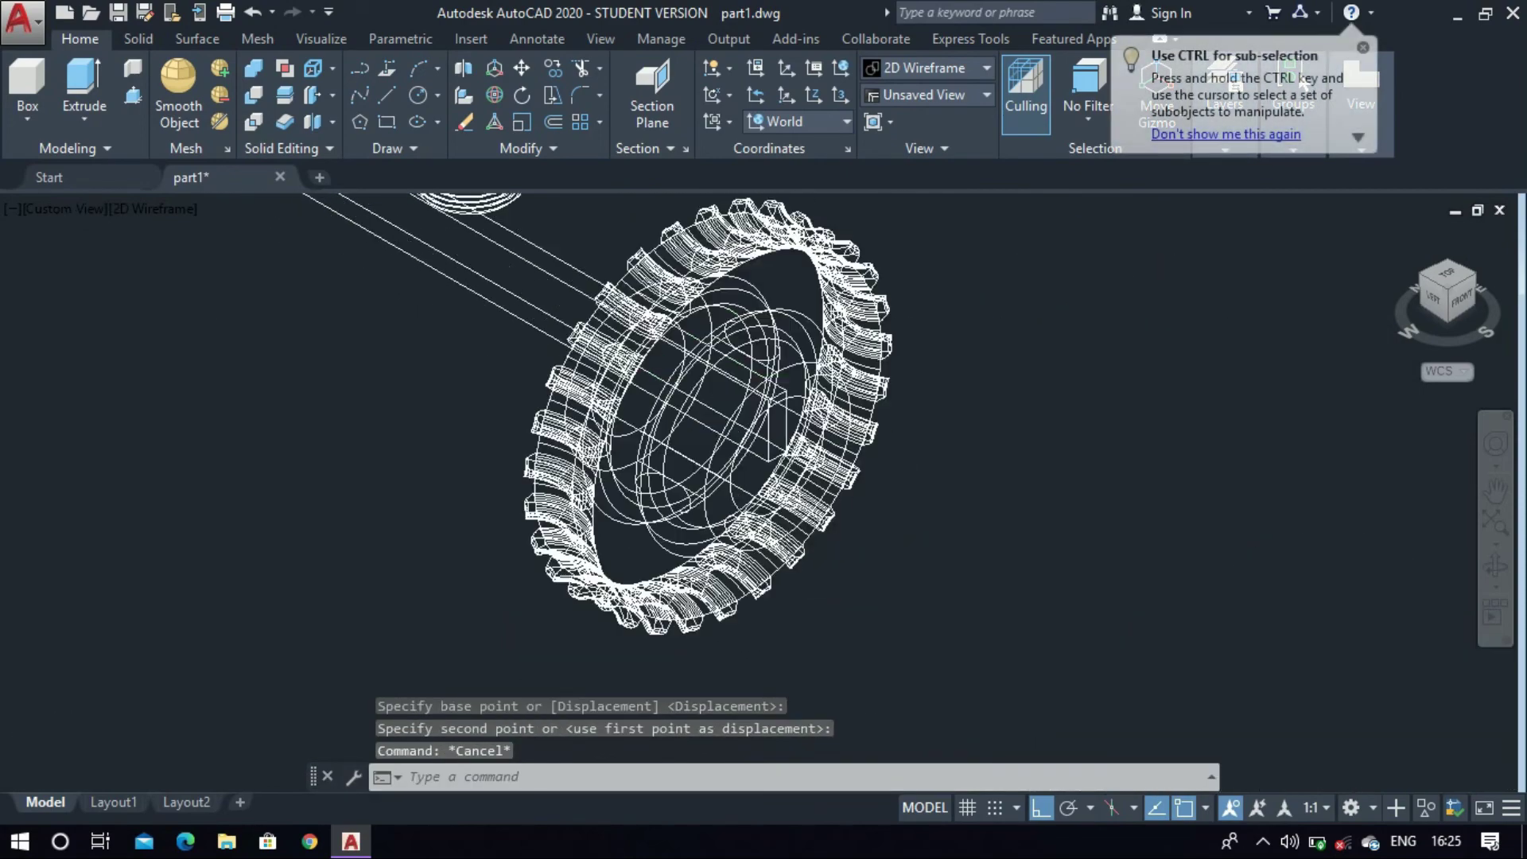
pyautogui.scroll(2, 893, 562)
pyautogui.scroll(-3, 872, 571)
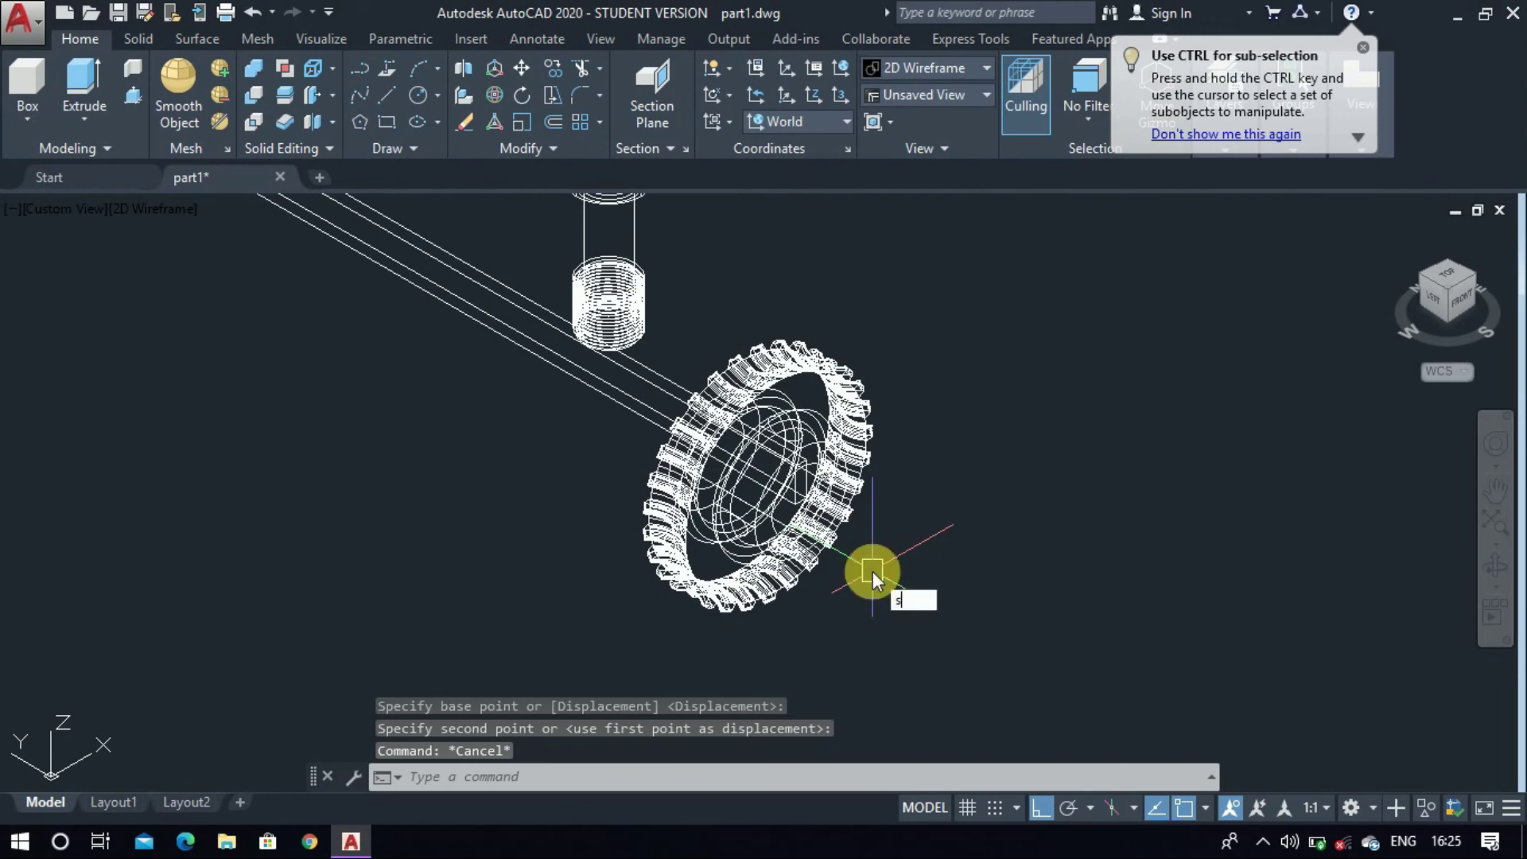
pyautogui.write('su')
pyautogui.press('Return')
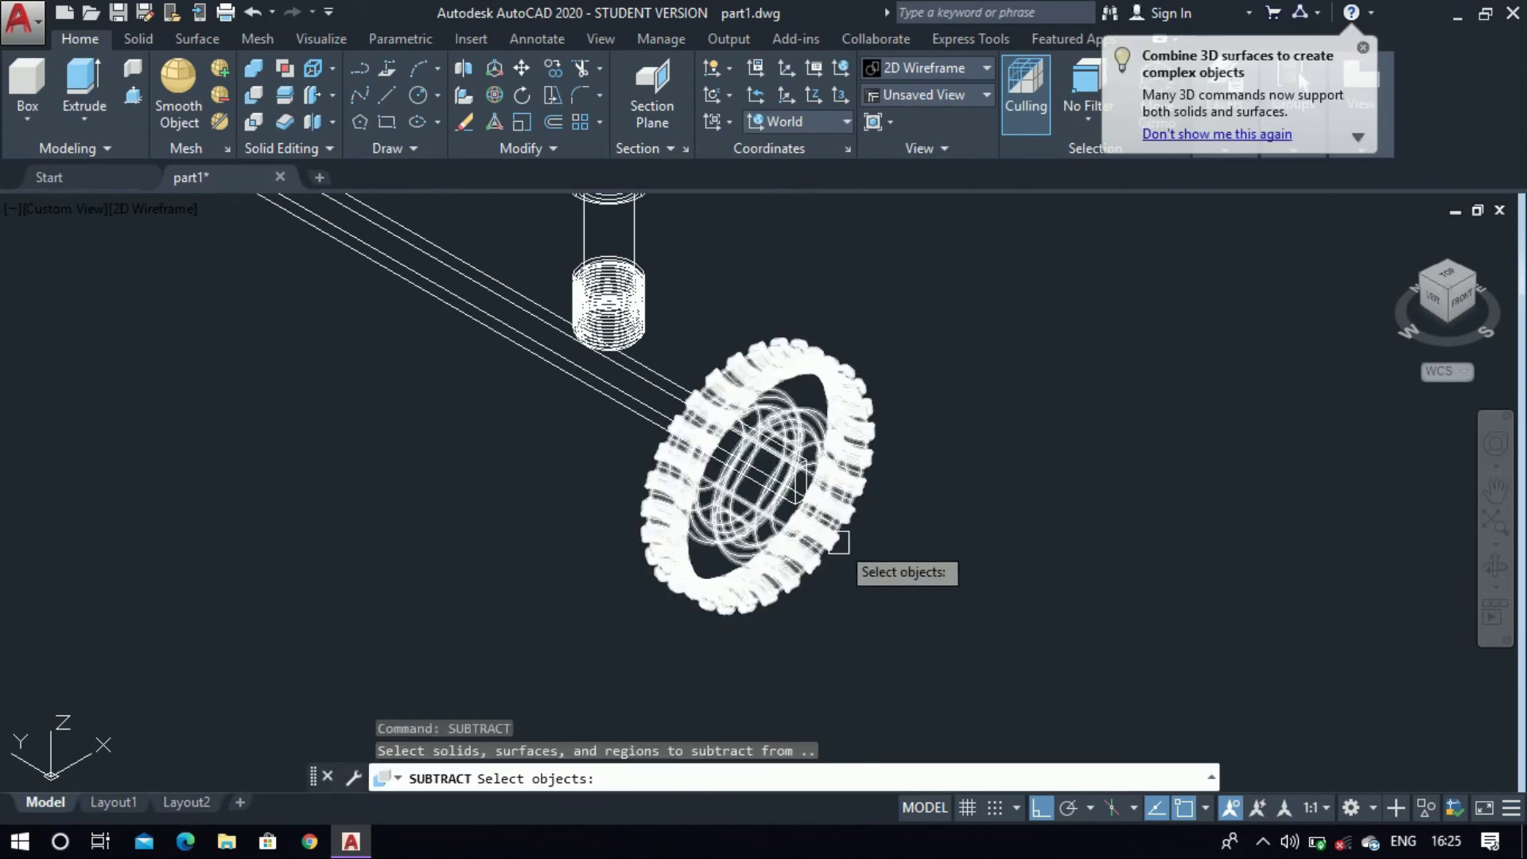
pyautogui.click(838, 540)
pyautogui.press('Return')
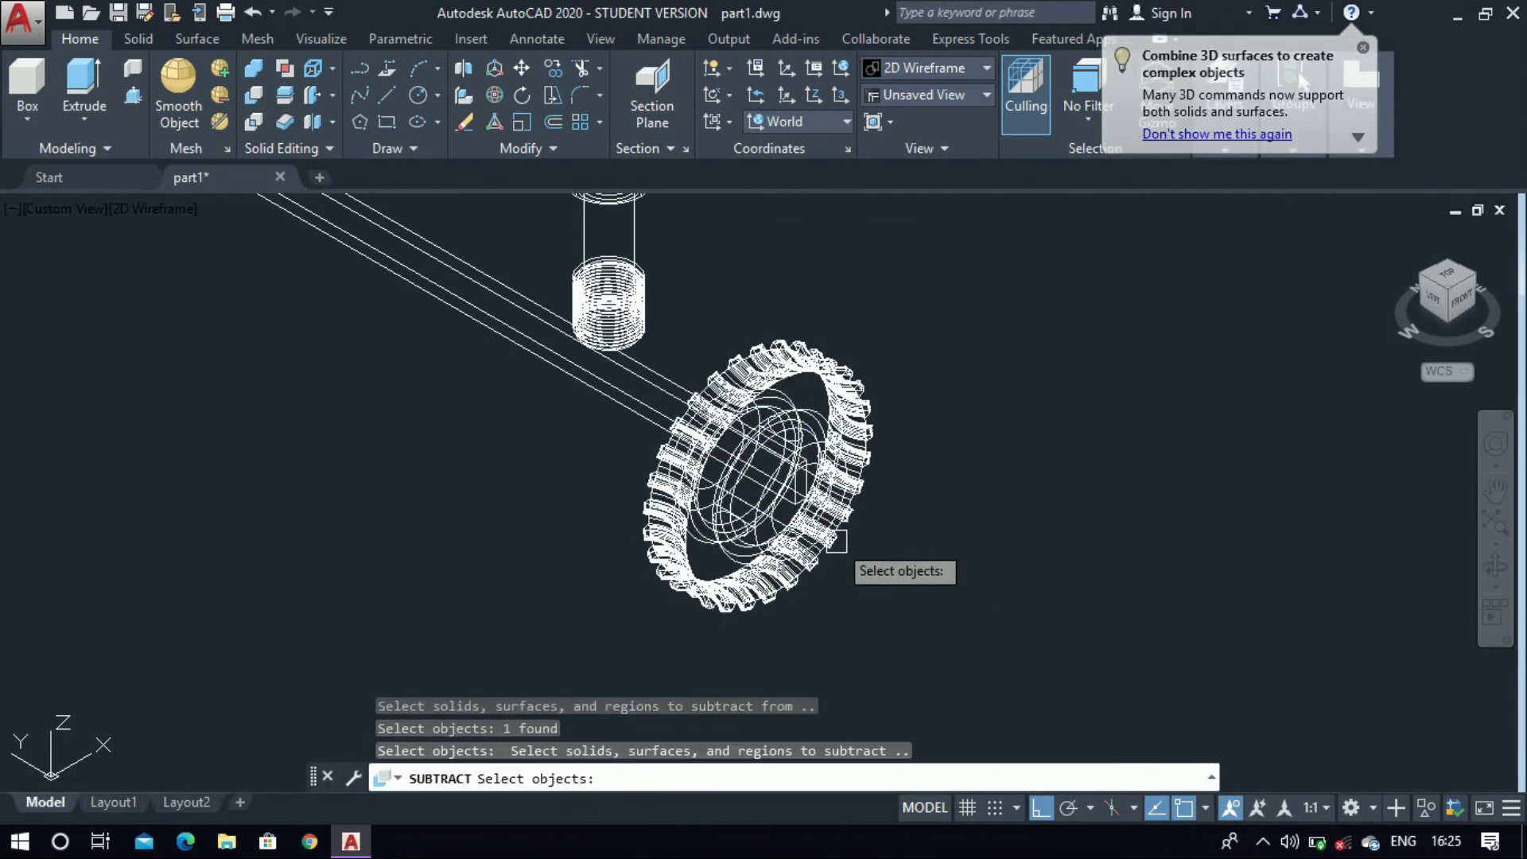
pyautogui.click(530, 316)
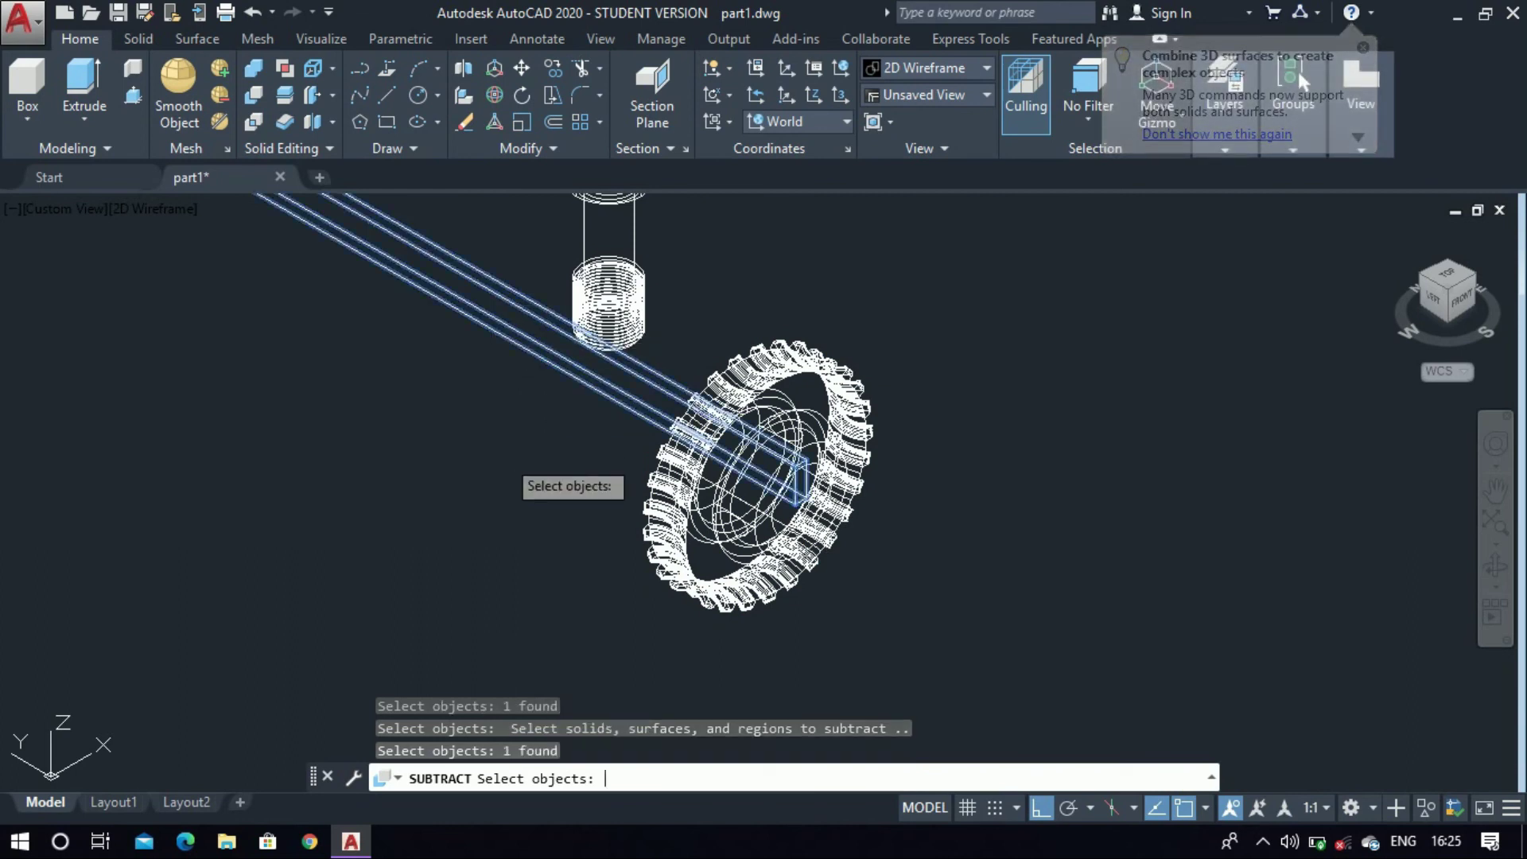
pyautogui.press('Return')
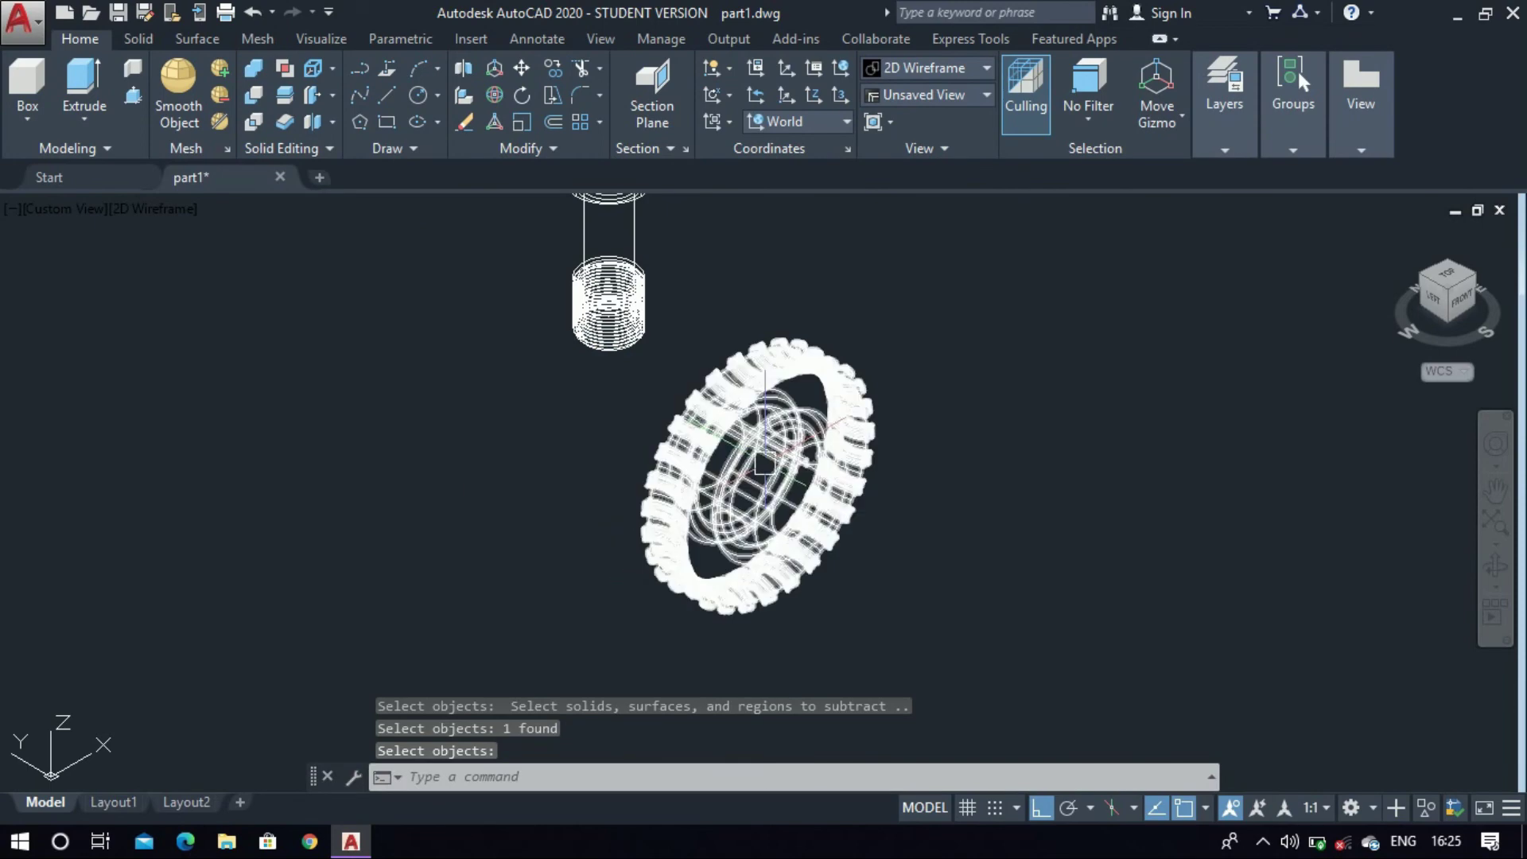
# Set the visual style to Conceptual and examine the keyway in the worm wheel's bore
pyautogui.click(932, 74)
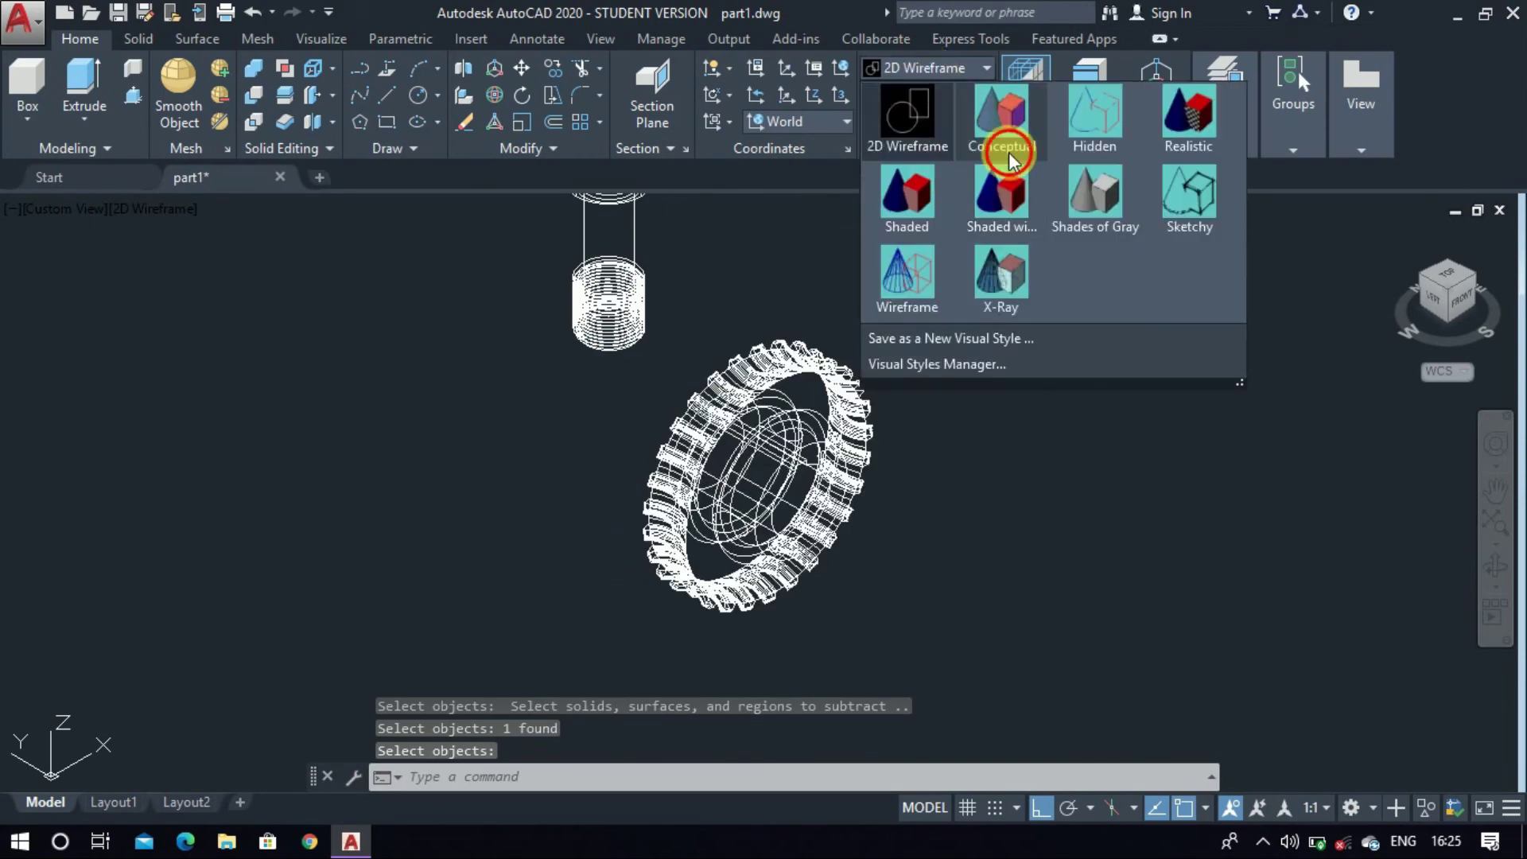
pyautogui.press('Escape')
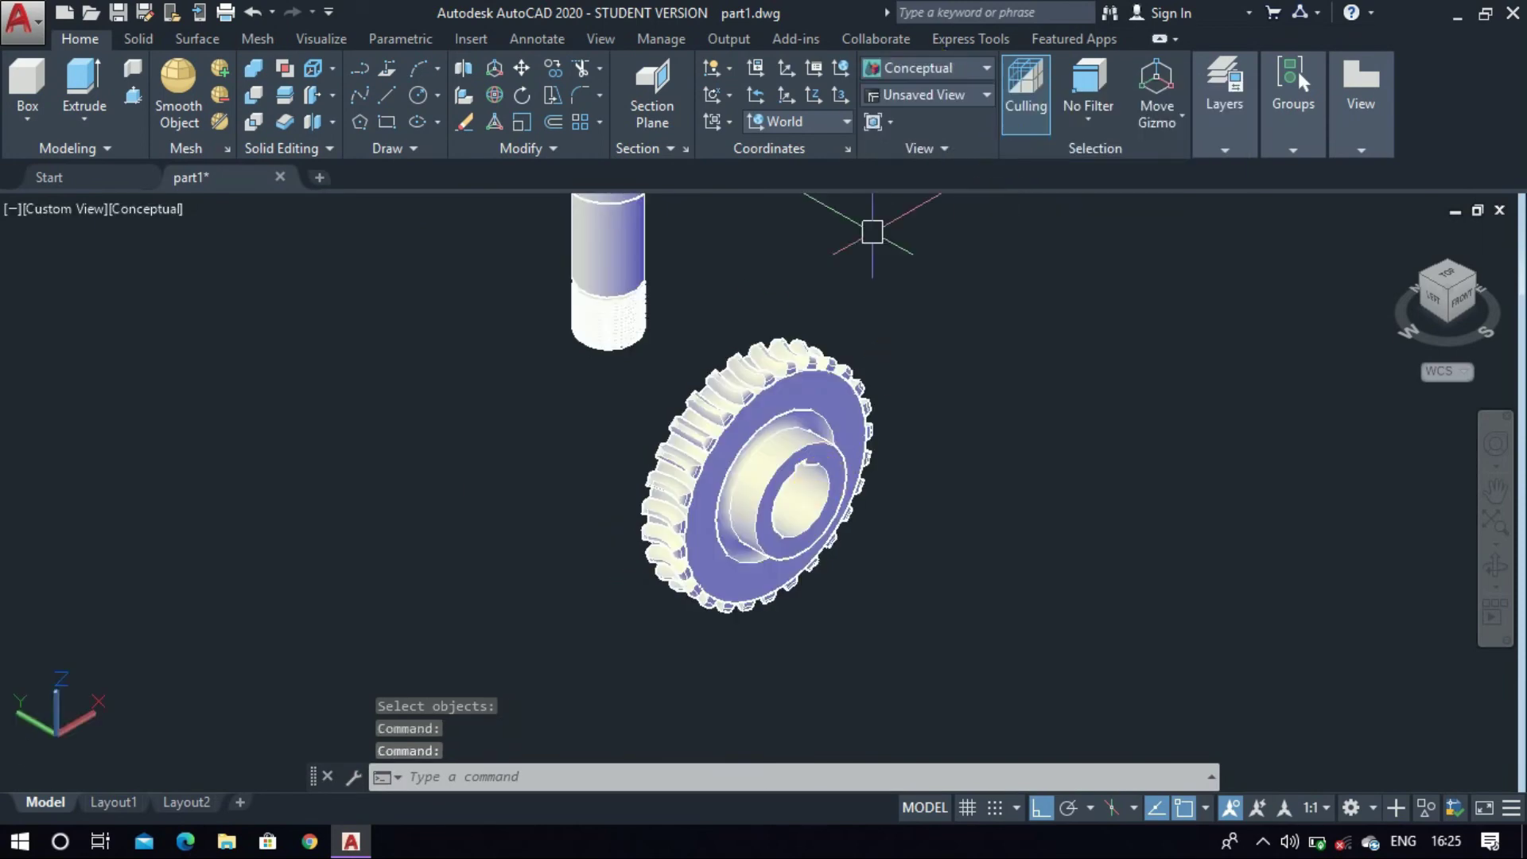
pyautogui.scroll(4, 795, 485)
pyautogui.scroll(3, 799, 485)
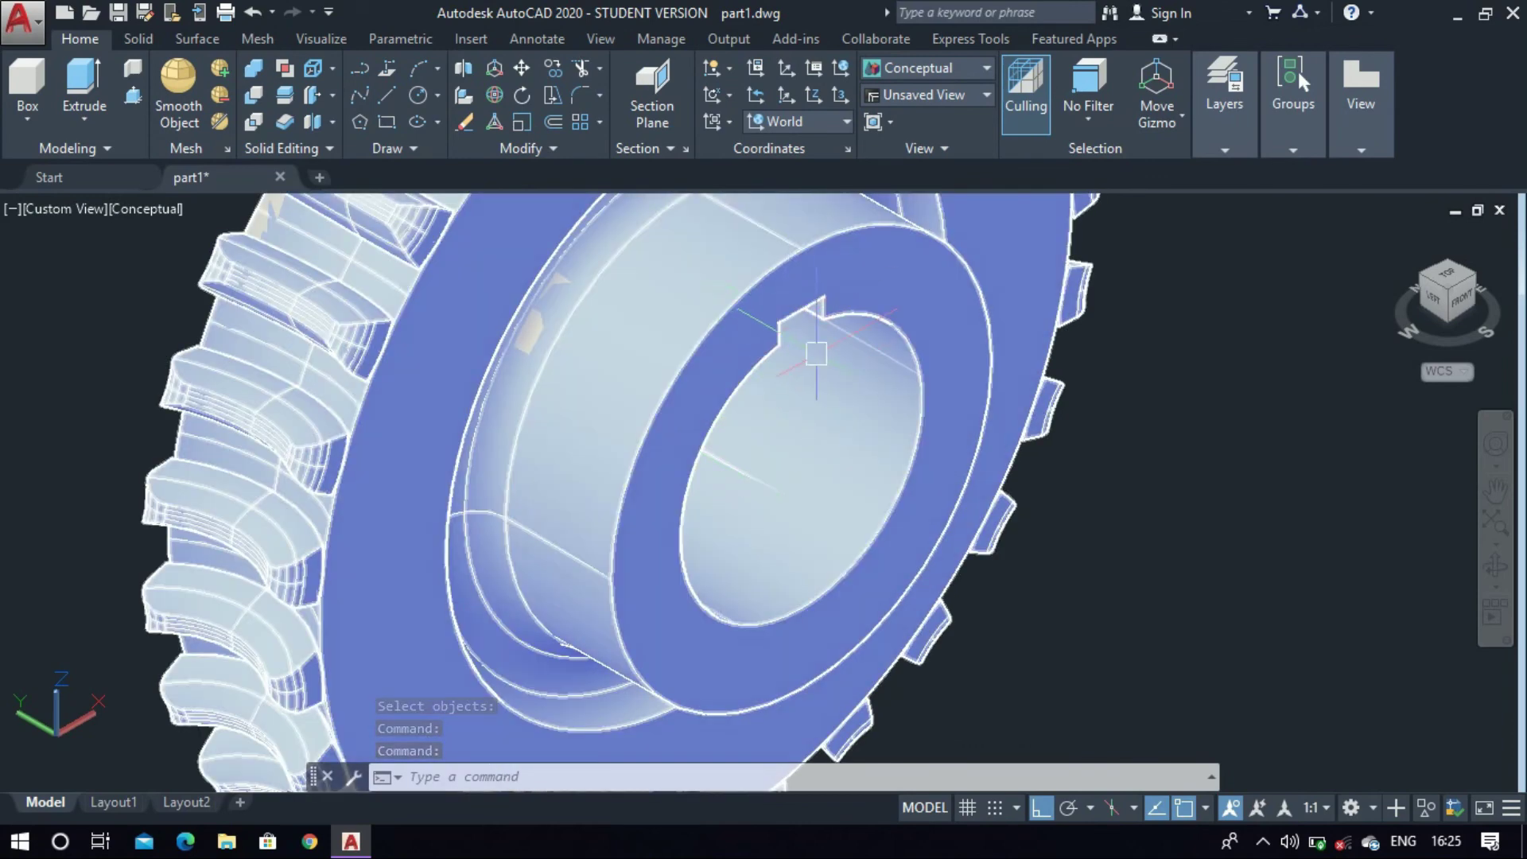
pyautogui.scroll(-7, 816, 353)
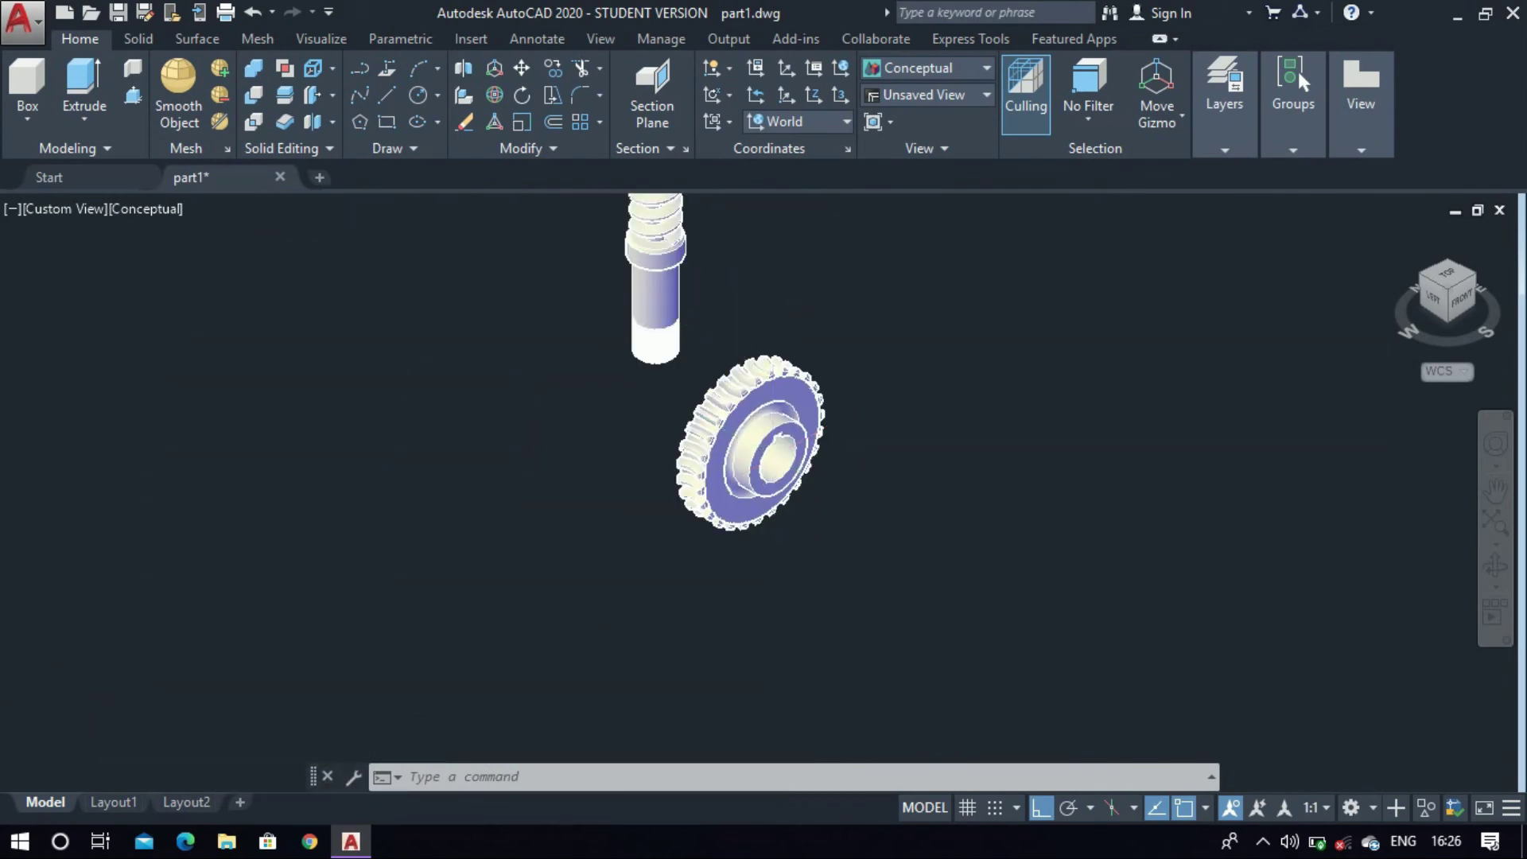
# Rotate the worm shaft 270 degrees in 3D about the Y axis through the centre of its top face
pyautogui.scroll(-3, 733, 273)
pyautogui.scroll(5, 732, 282)
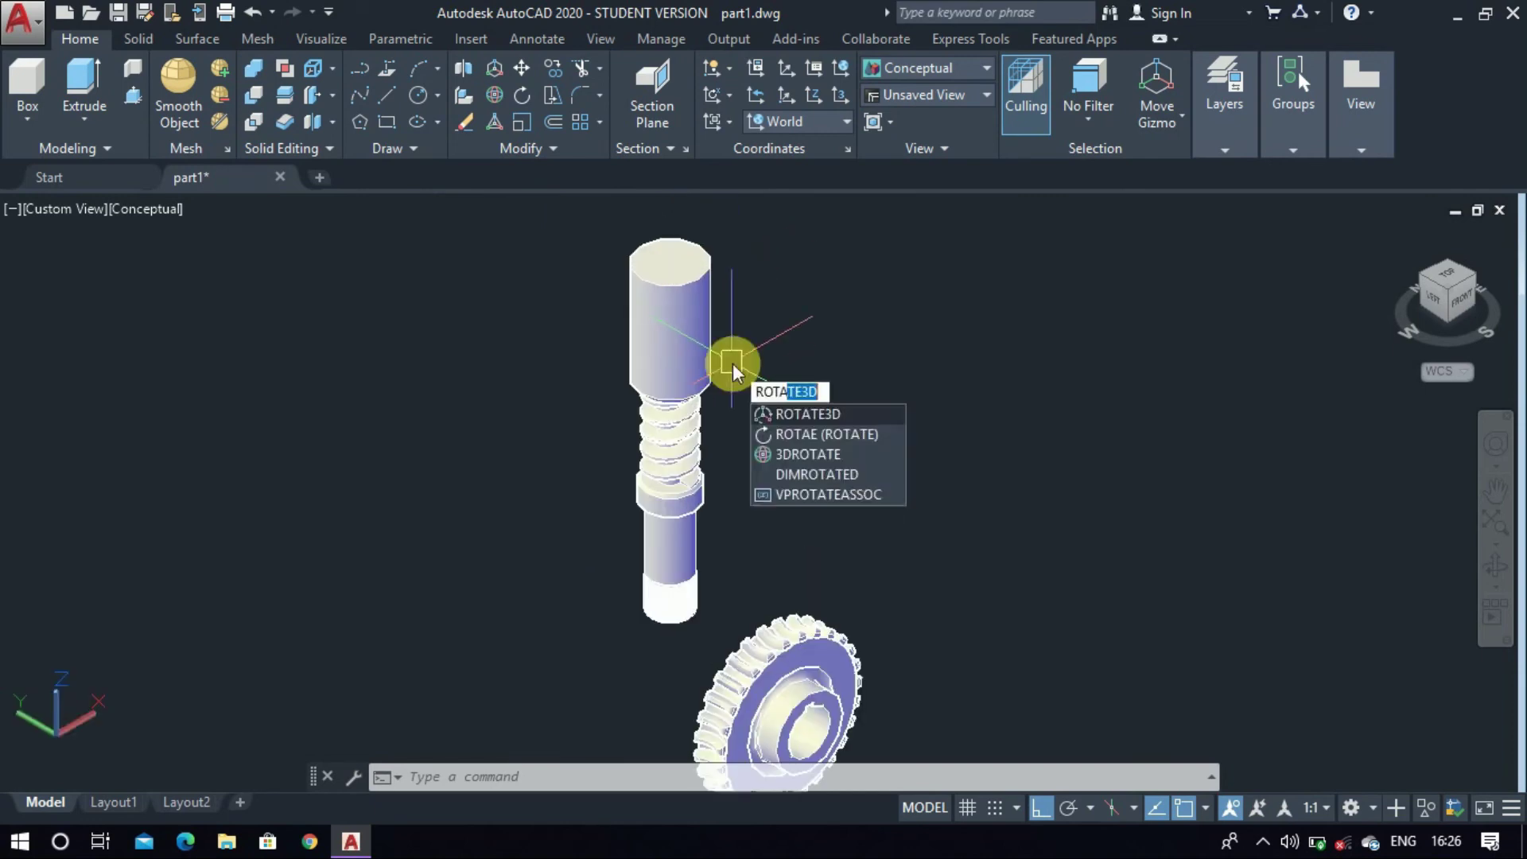
pyautogui.press('Return')
pyautogui.click(701, 350)
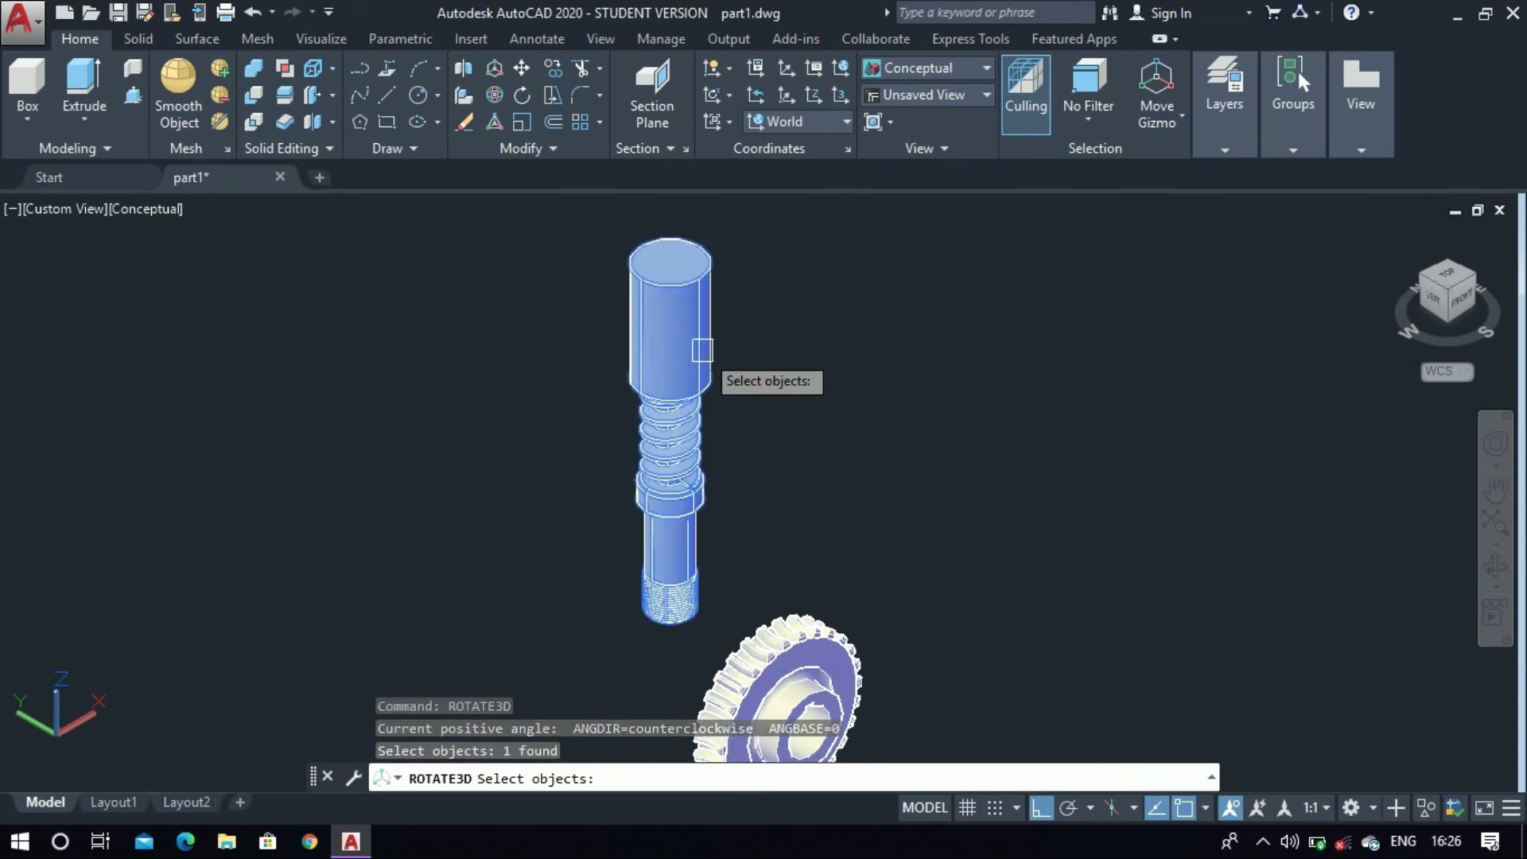
pyautogui.press('Return')
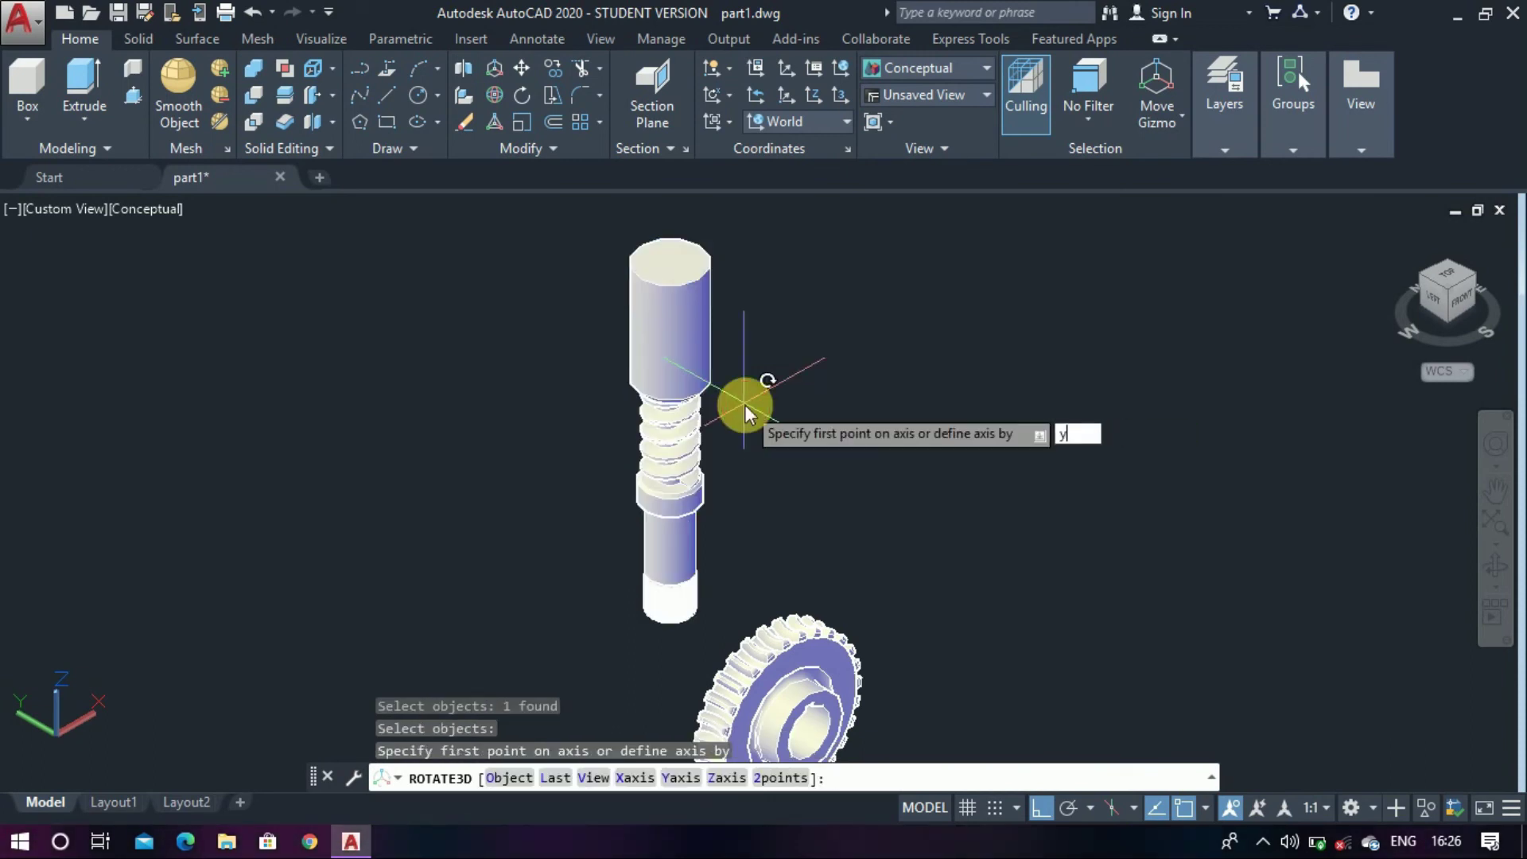
pyautogui.press('Return')
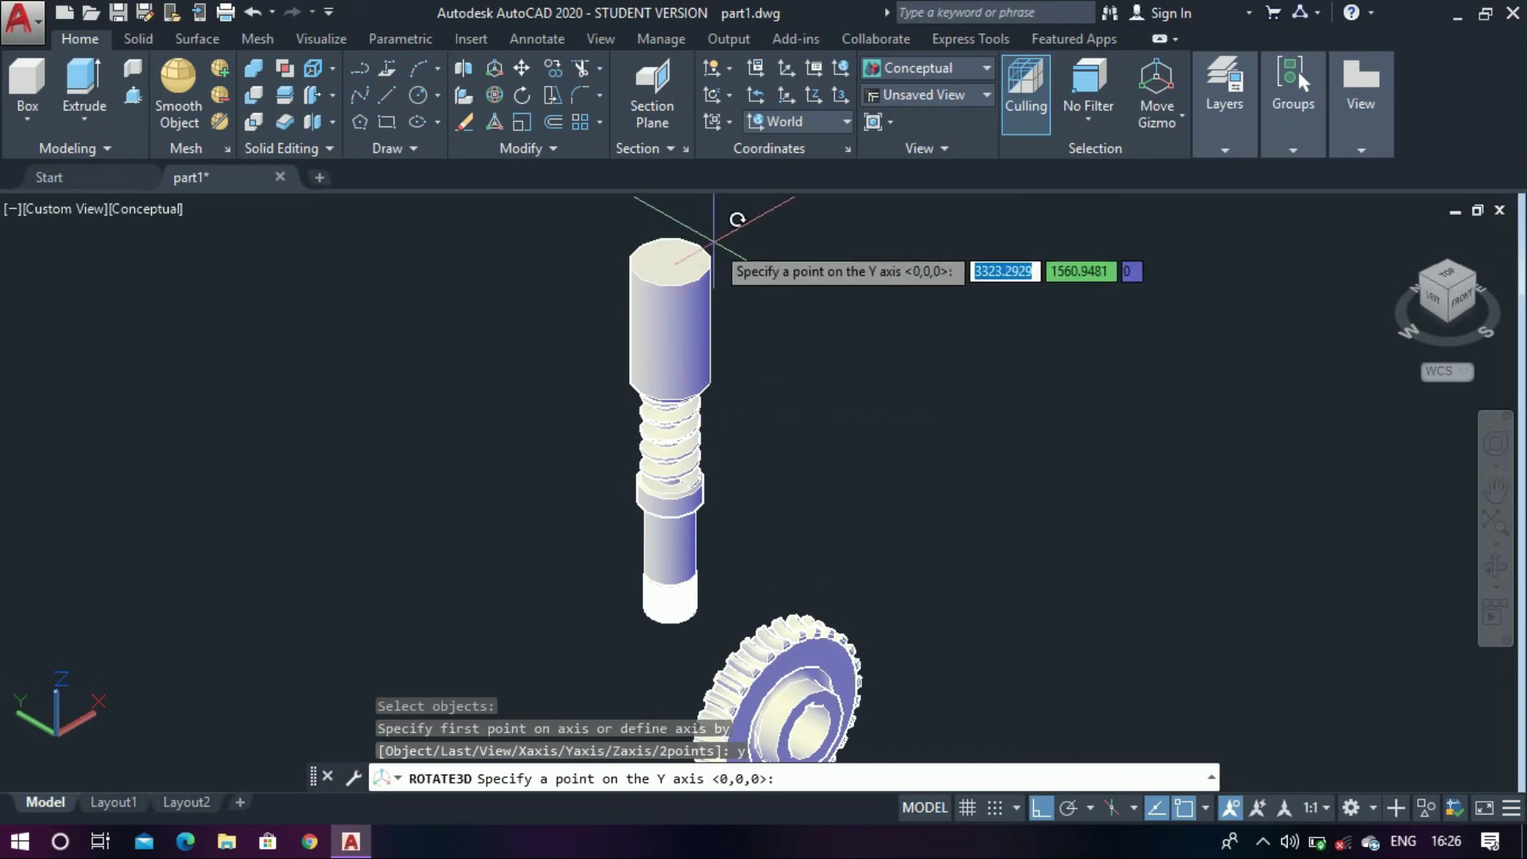
pyautogui.scroll(2, 687, 262)
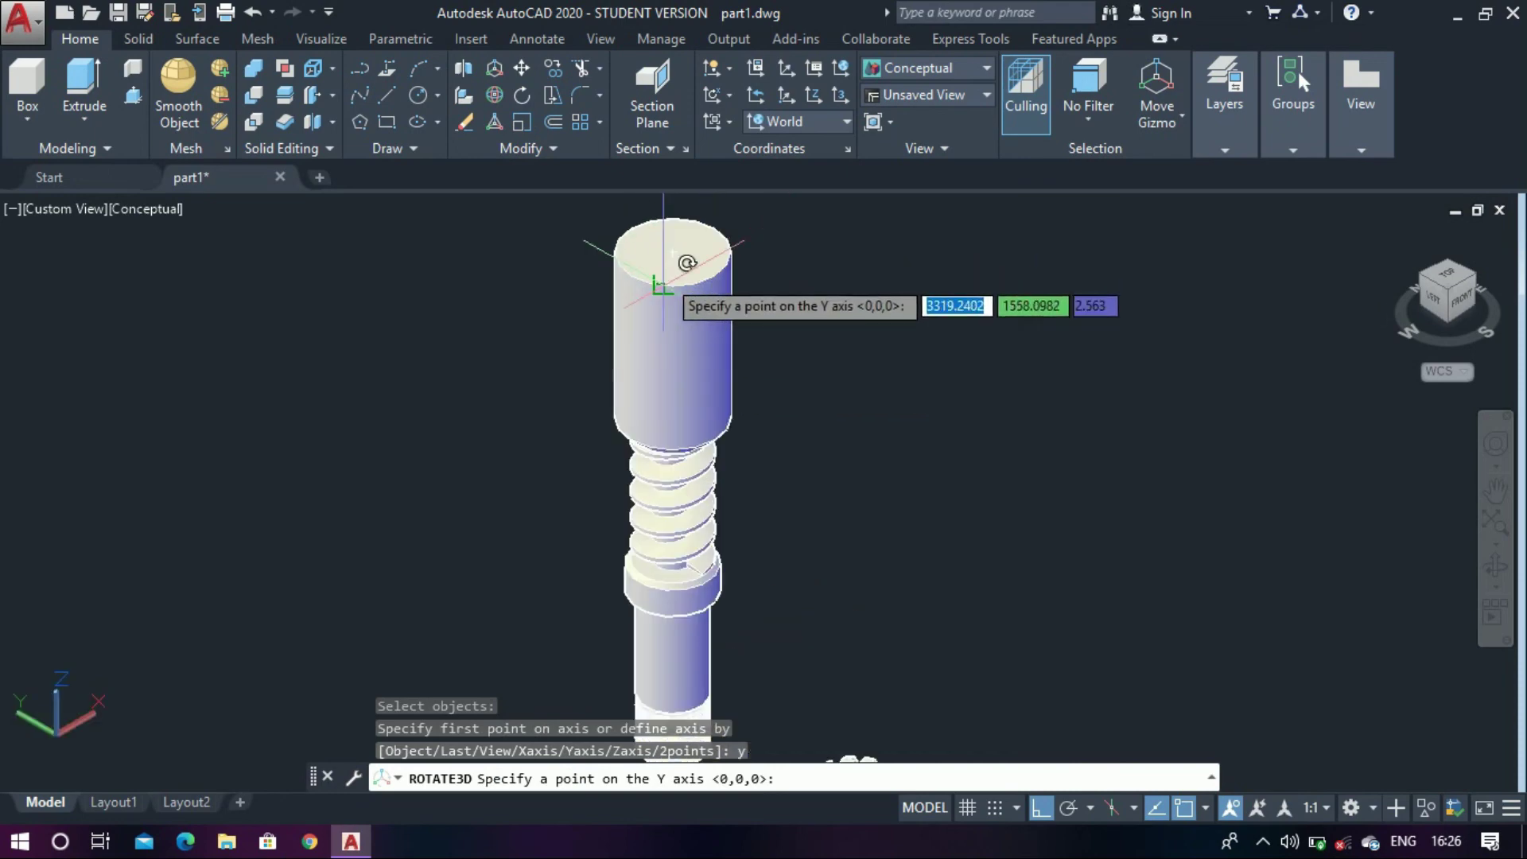
pyautogui.click(697, 231)
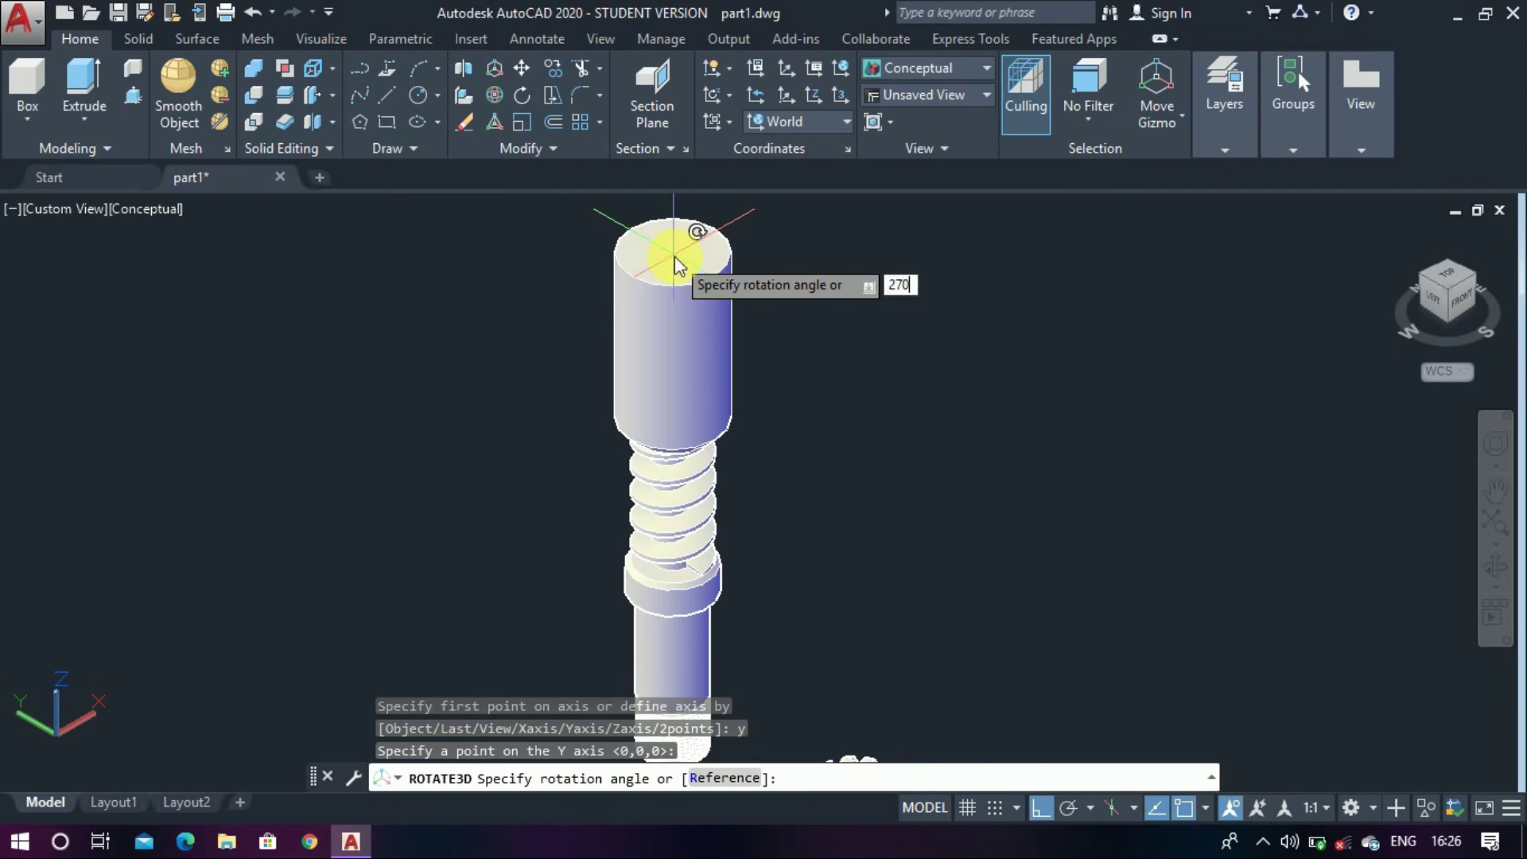
pyautogui.write('270')
pyautogui.press('Return')
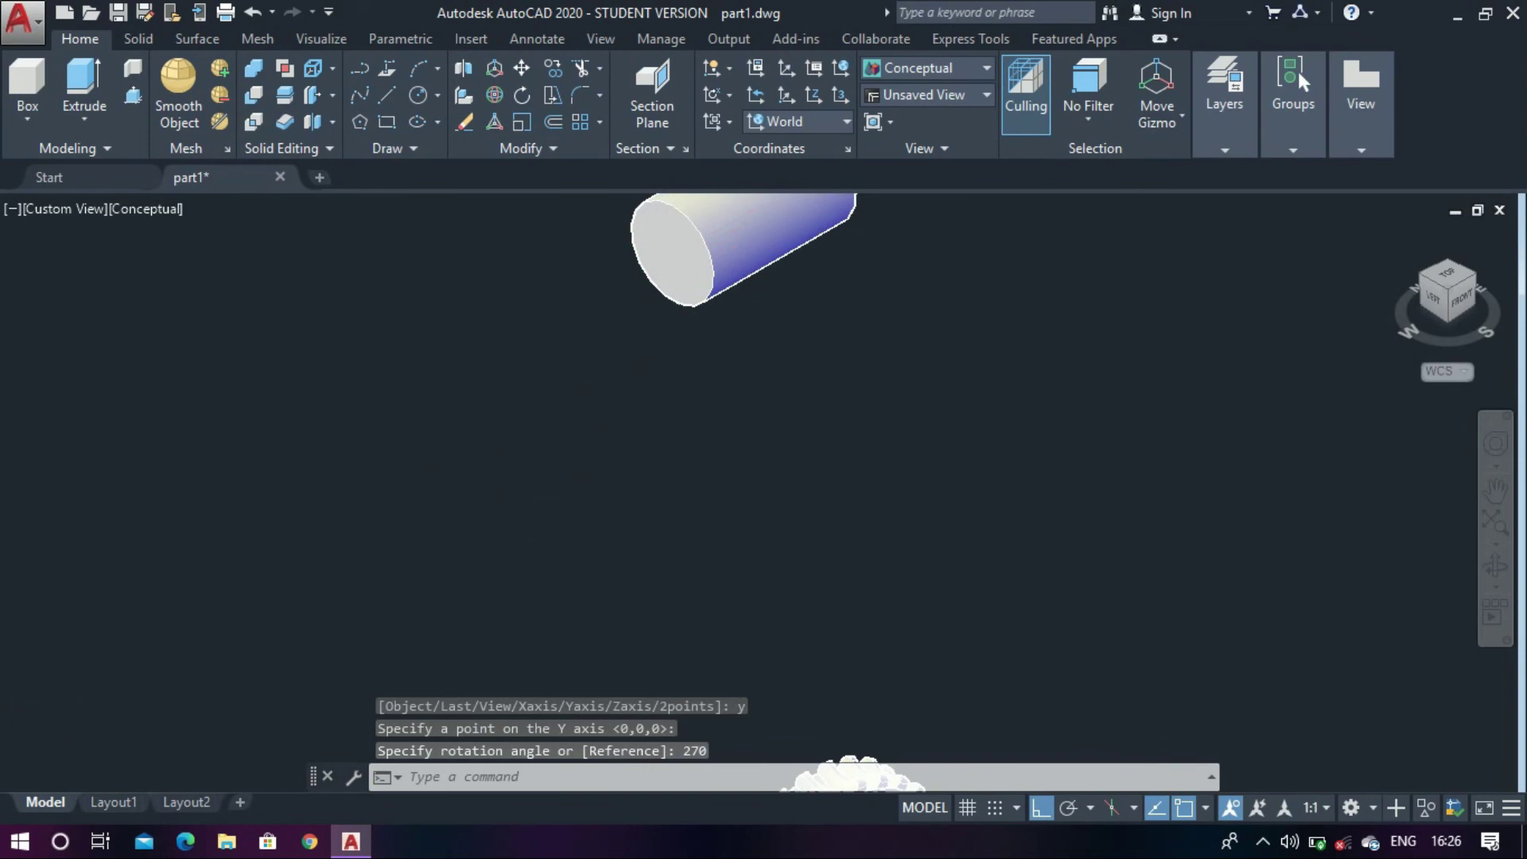
pyautogui.scroll(-4, 488, 540)
pyautogui.scroll(3, 518, 630)
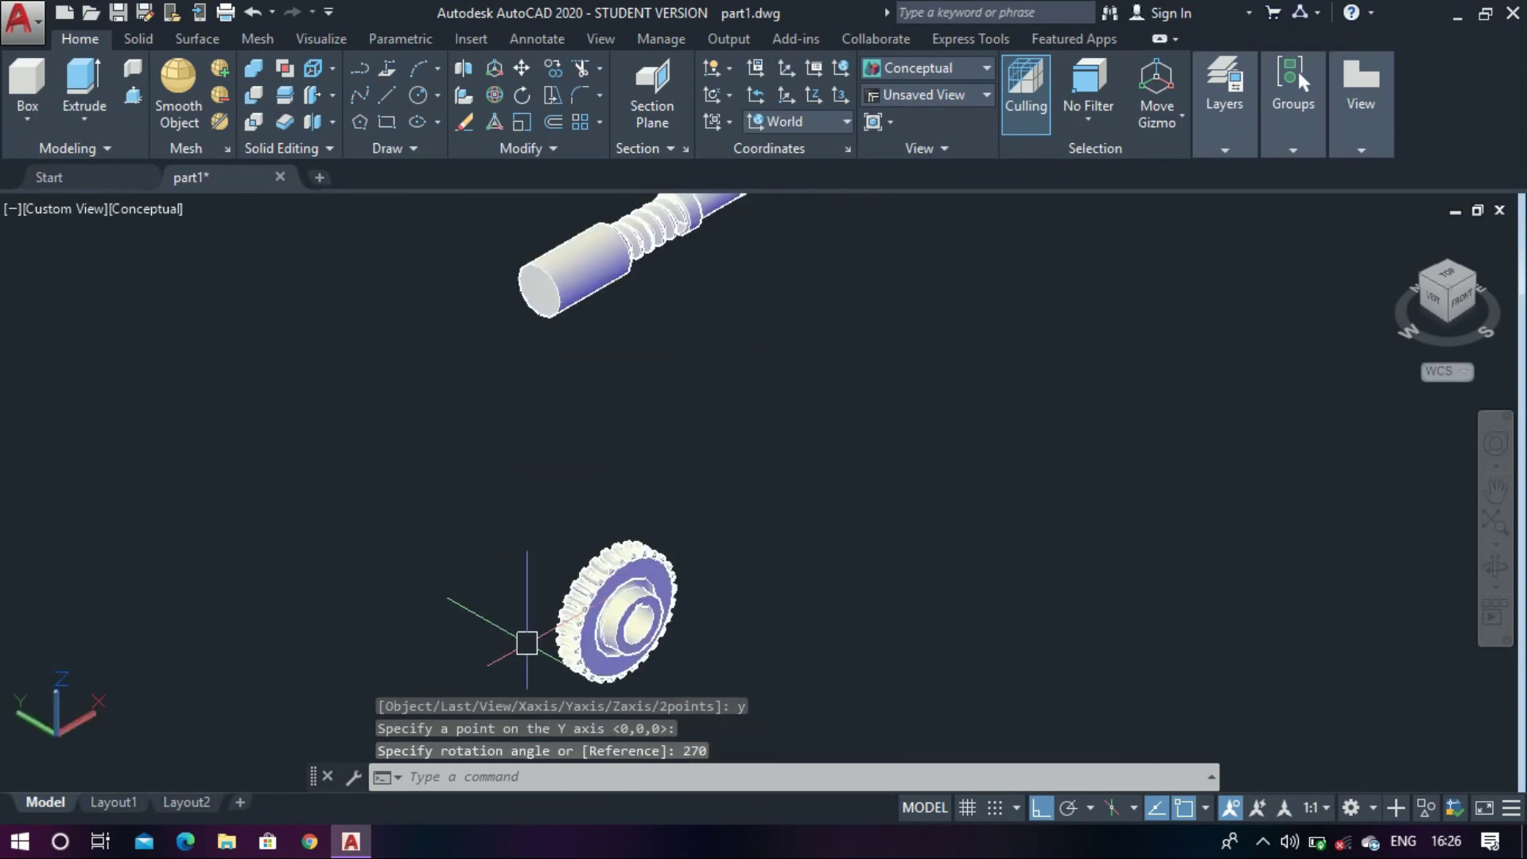
pyautogui.press('Up')
pyautogui.write('r')
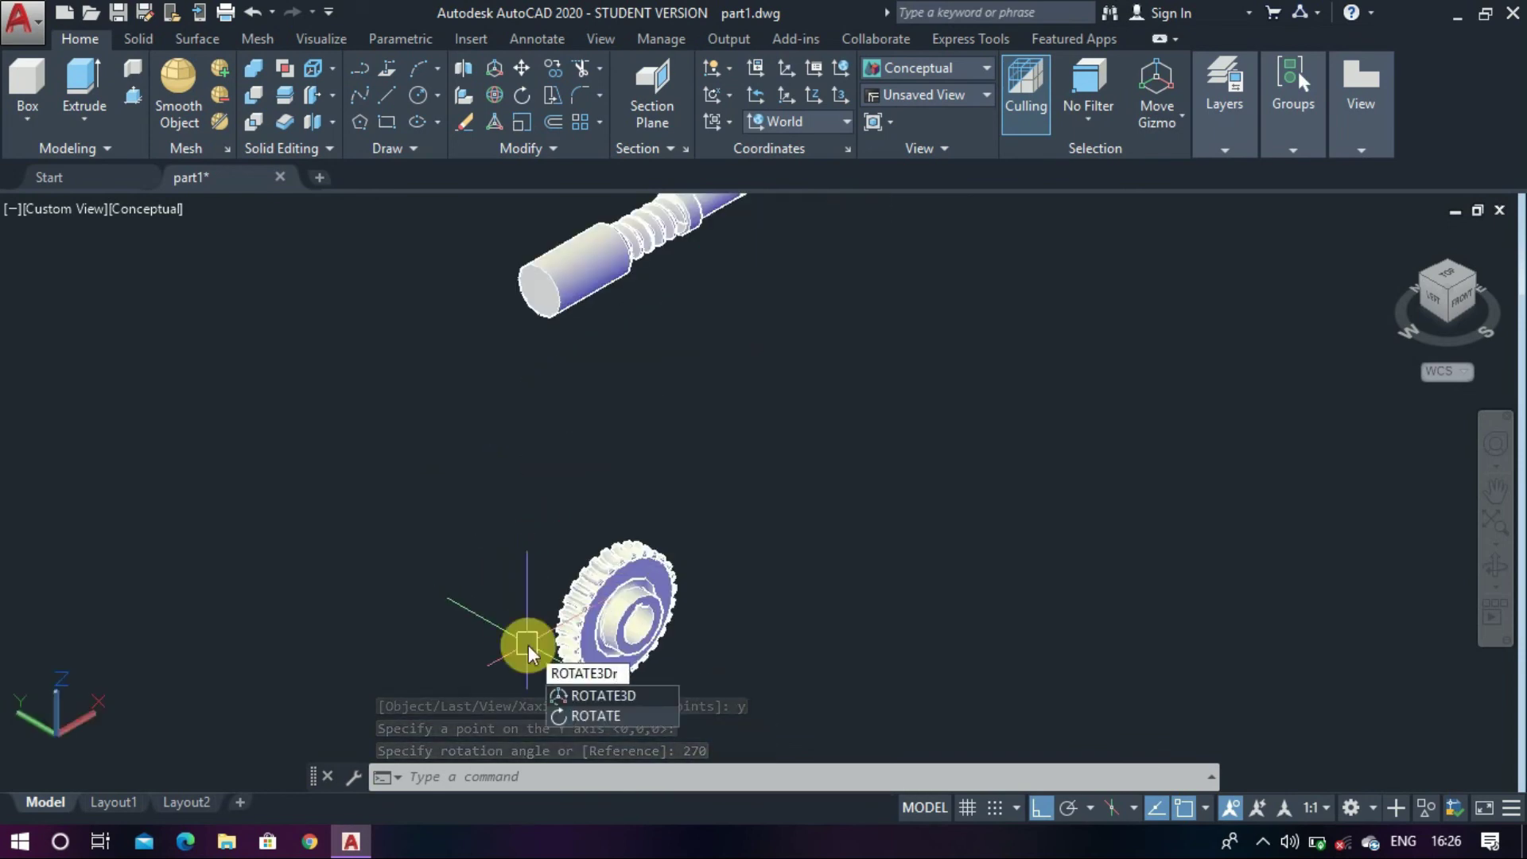
pyautogui.press('Escape')
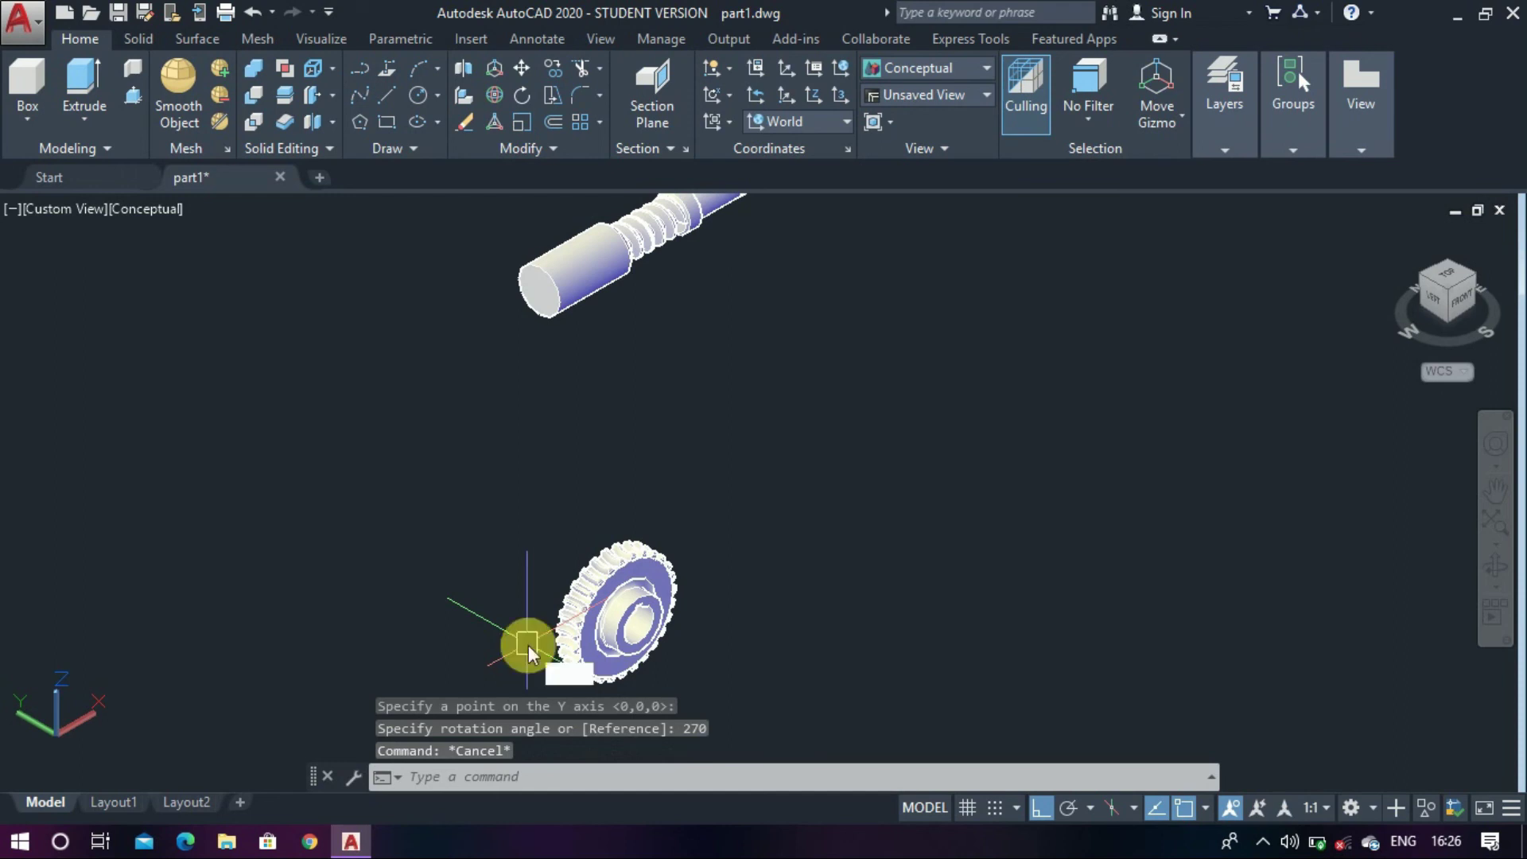
# Move the worm wheel about 15.4 units in the front view, with Ortho off, so its lower teeth meet the worm thread from above
pyautogui.write('m')
pyautogui.press('Return')
pyautogui.click(621, 674)
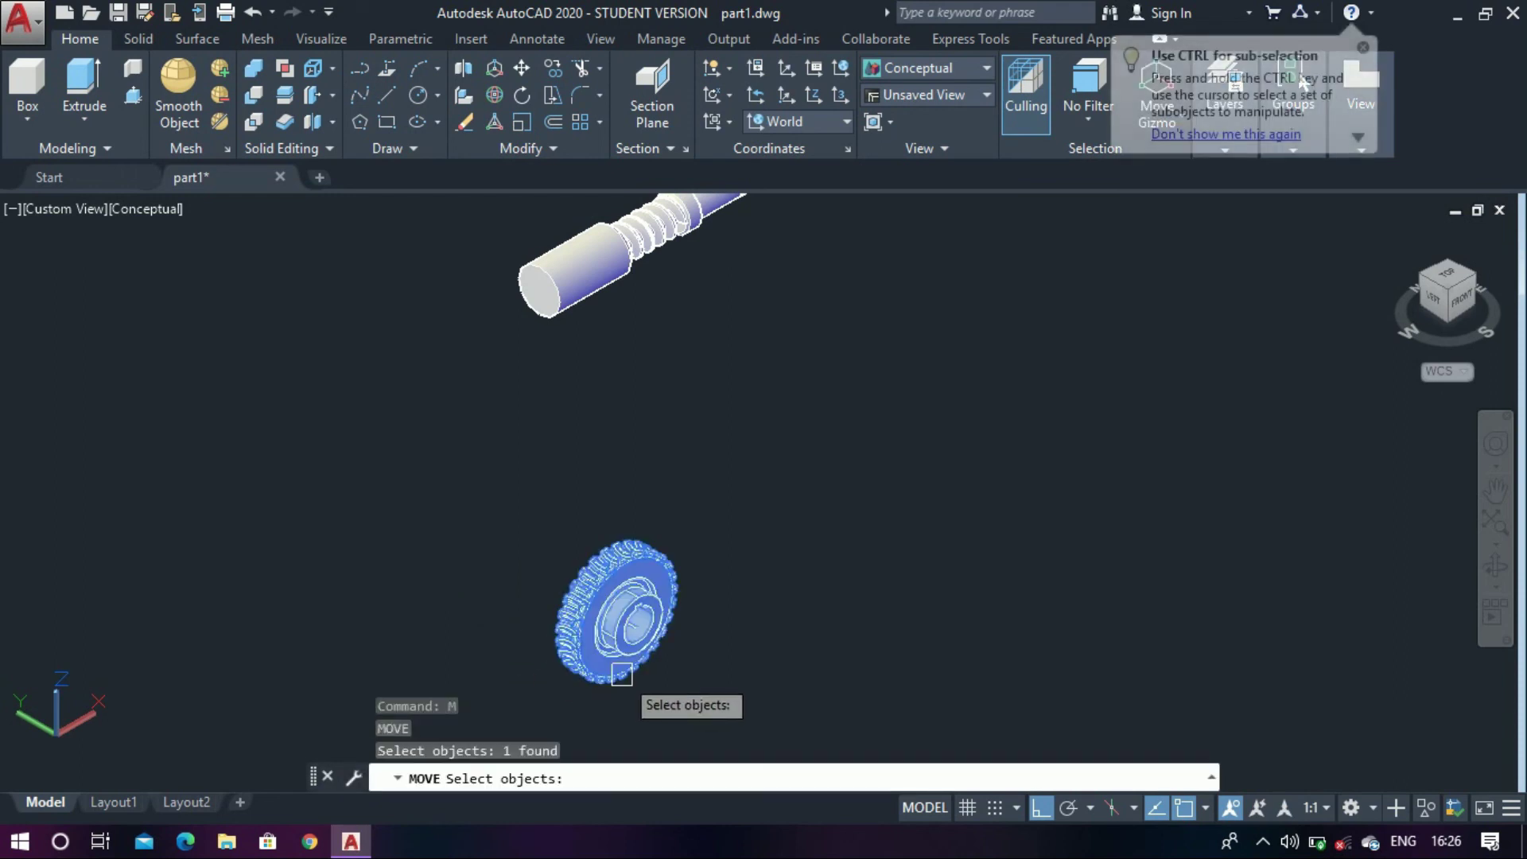
pyautogui.press('Return')
pyautogui.click(680, 704)
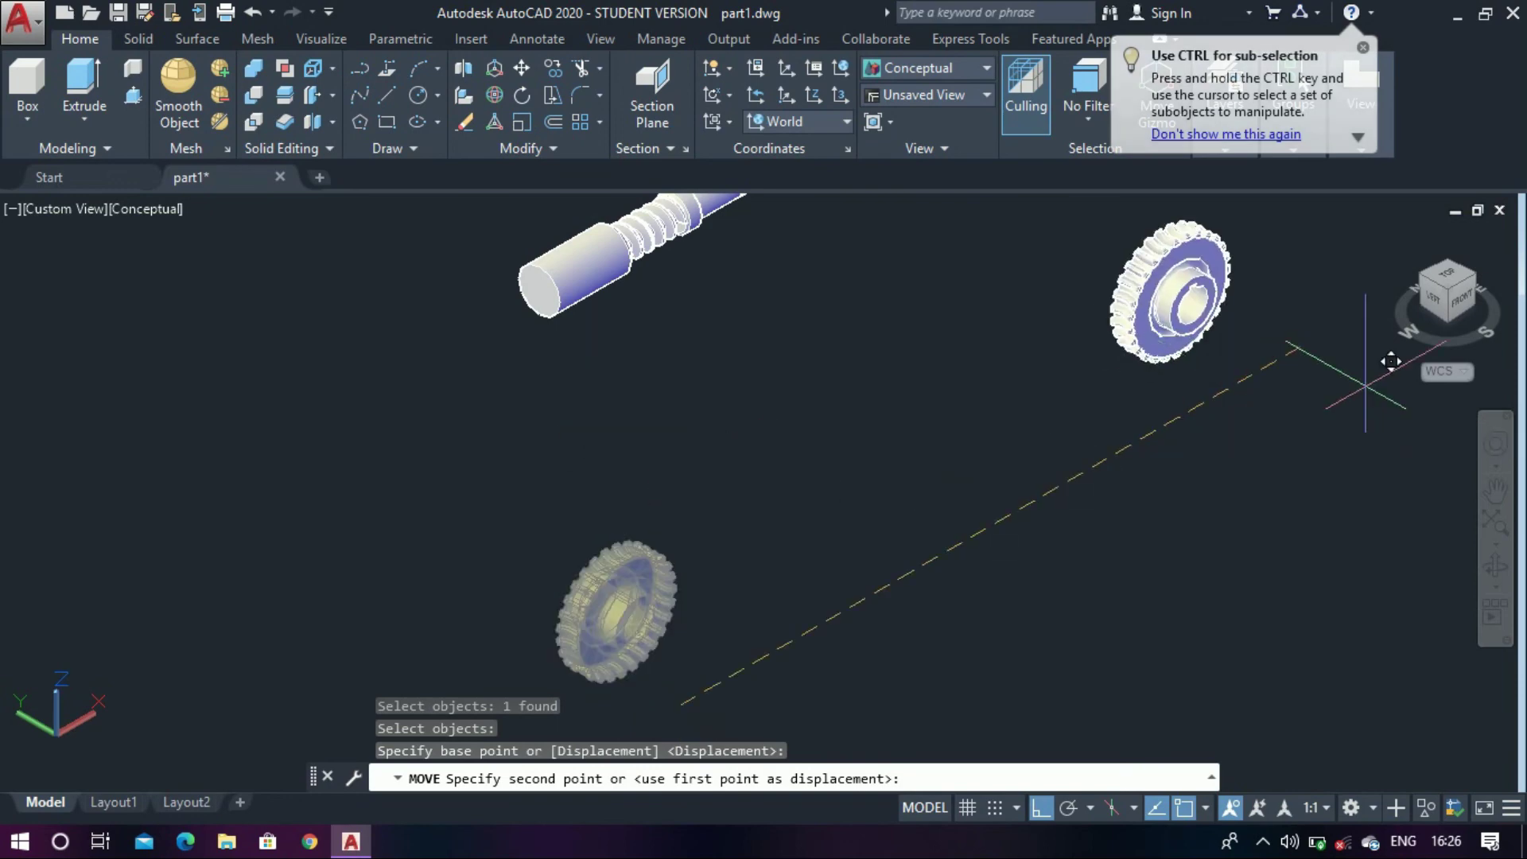
pyautogui.click(1463, 307)
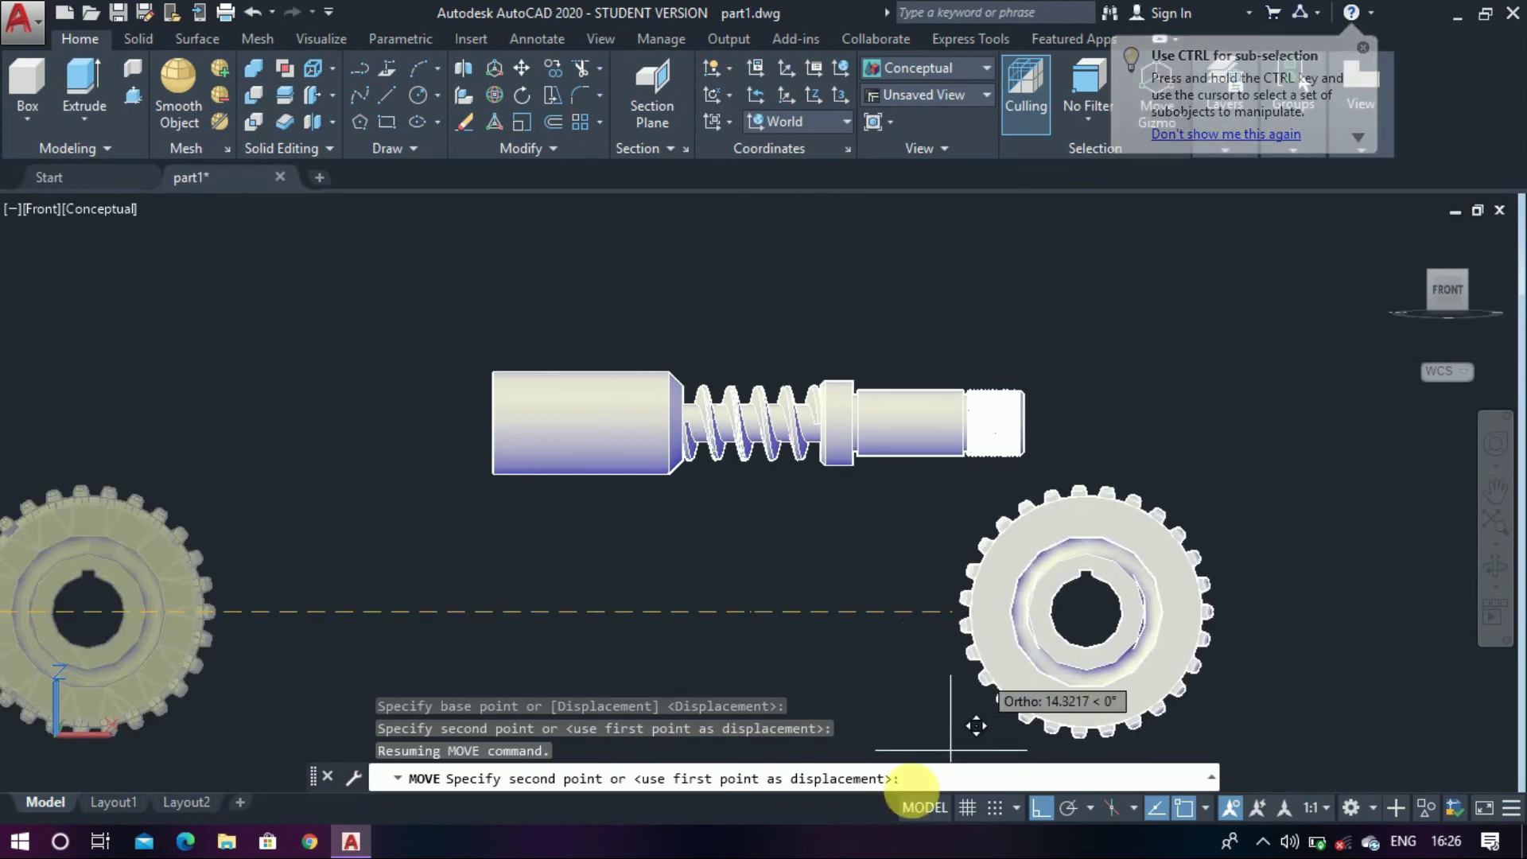
pyautogui.click(1040, 808)
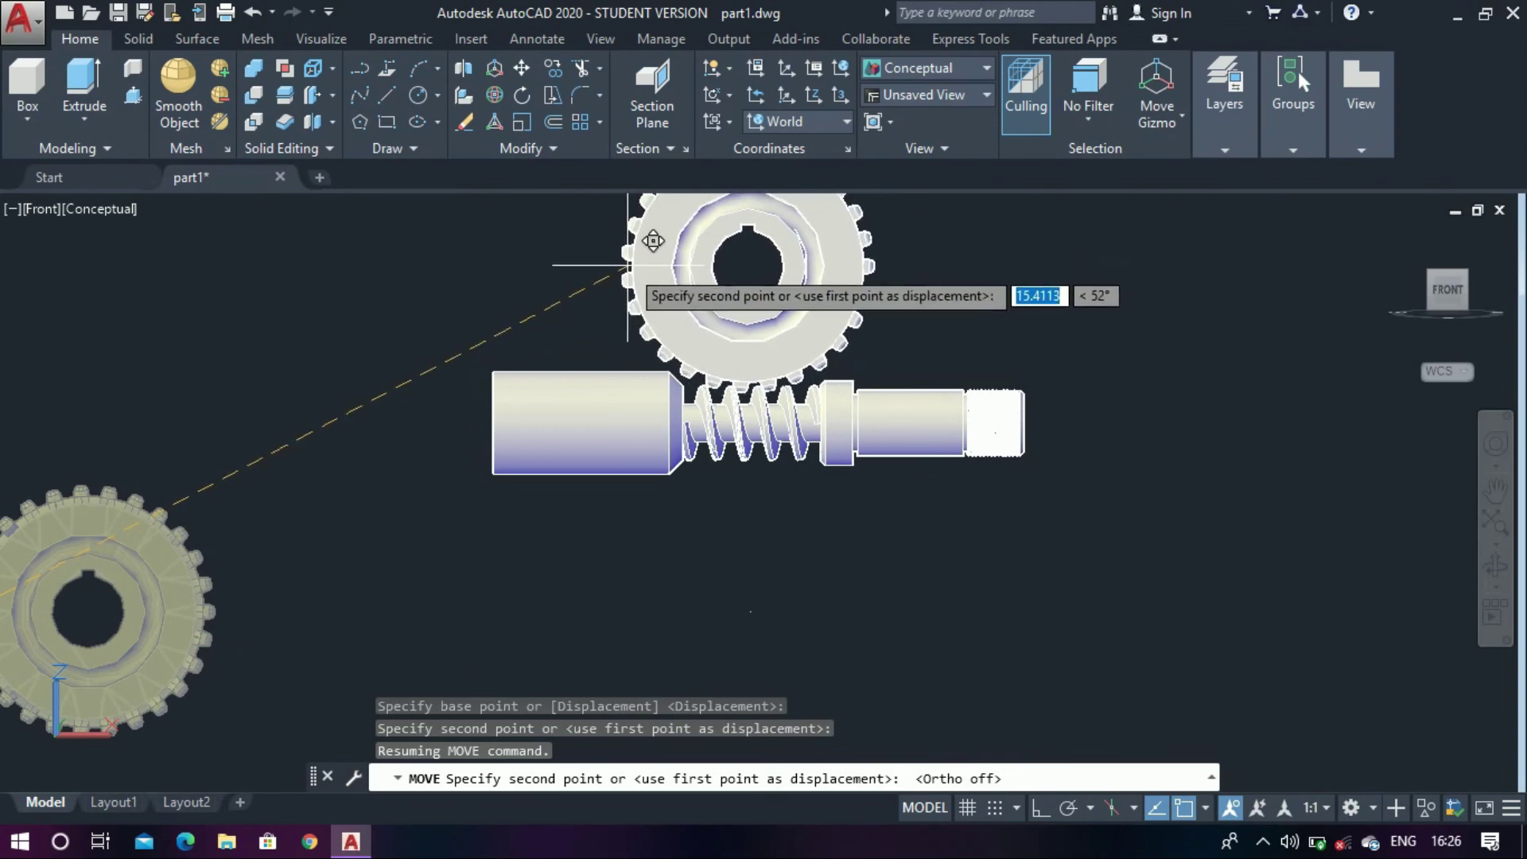
pyautogui.scroll(3, 652, 238)
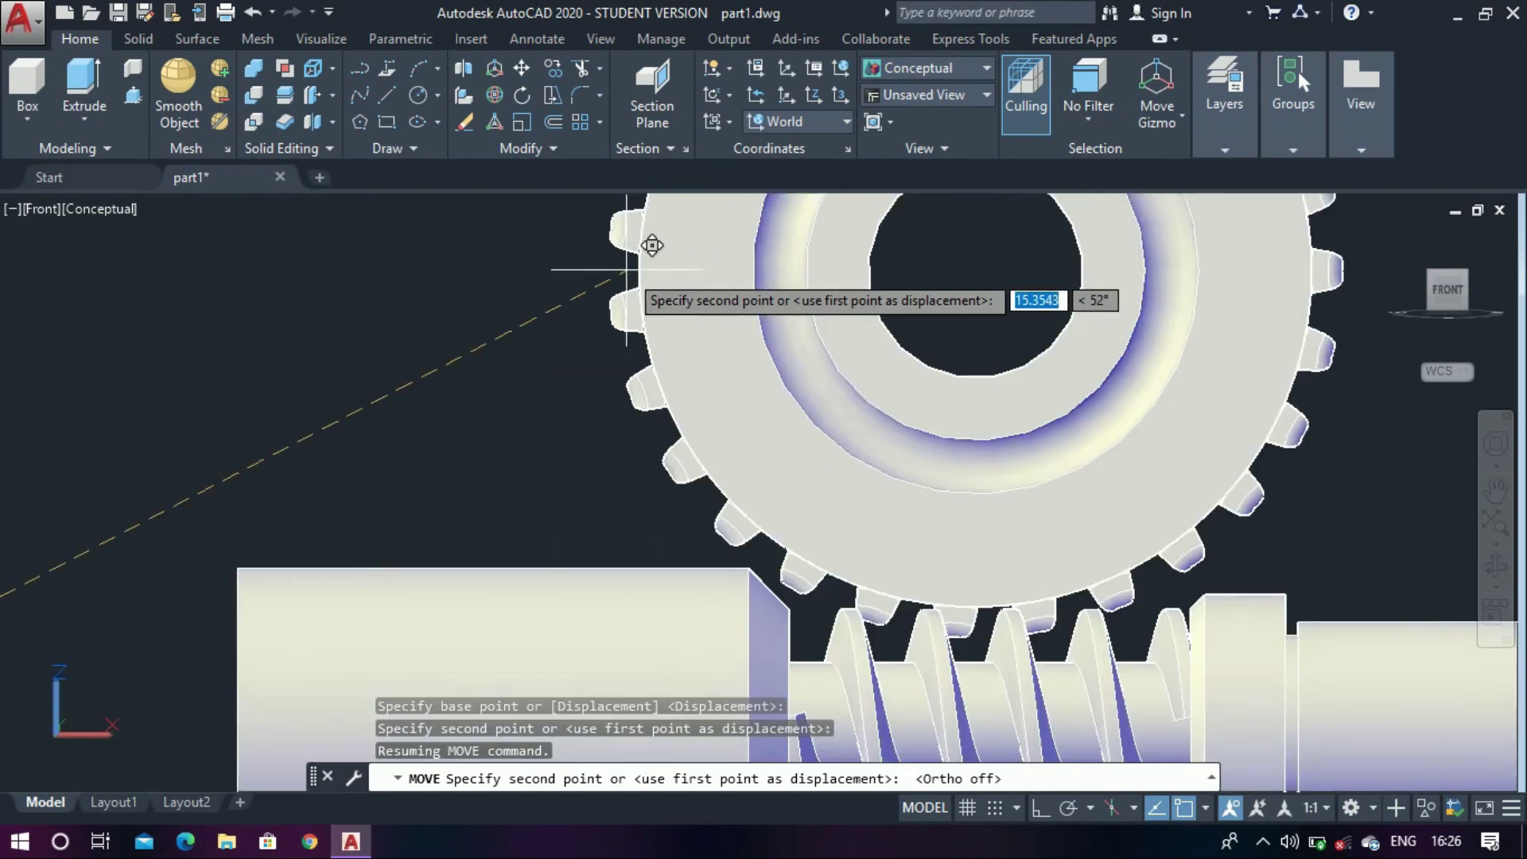
pyautogui.scroll(3, 652, 245)
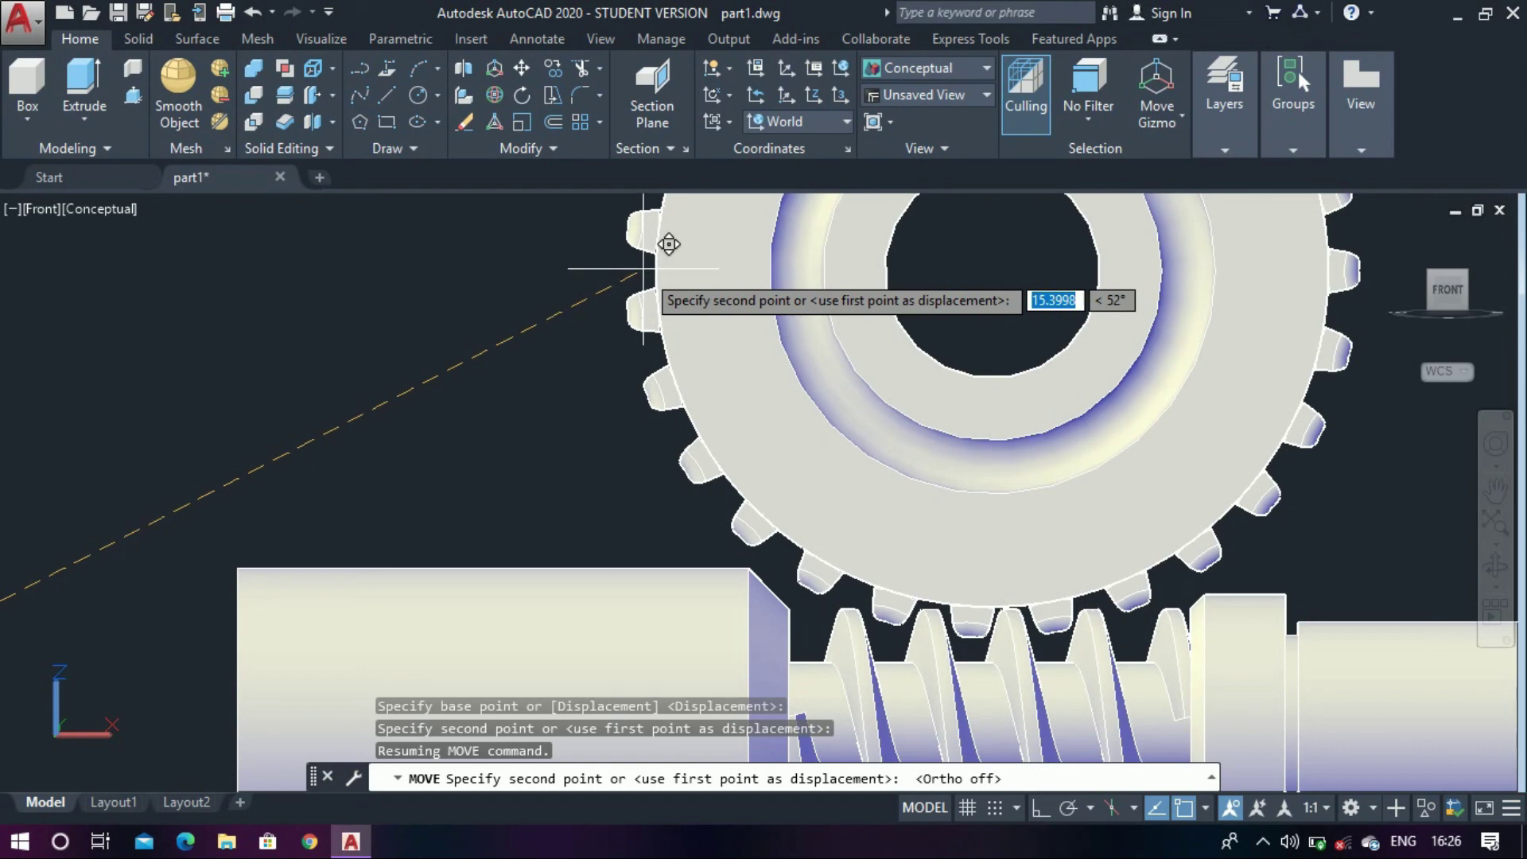
pyautogui.click(627, 347)
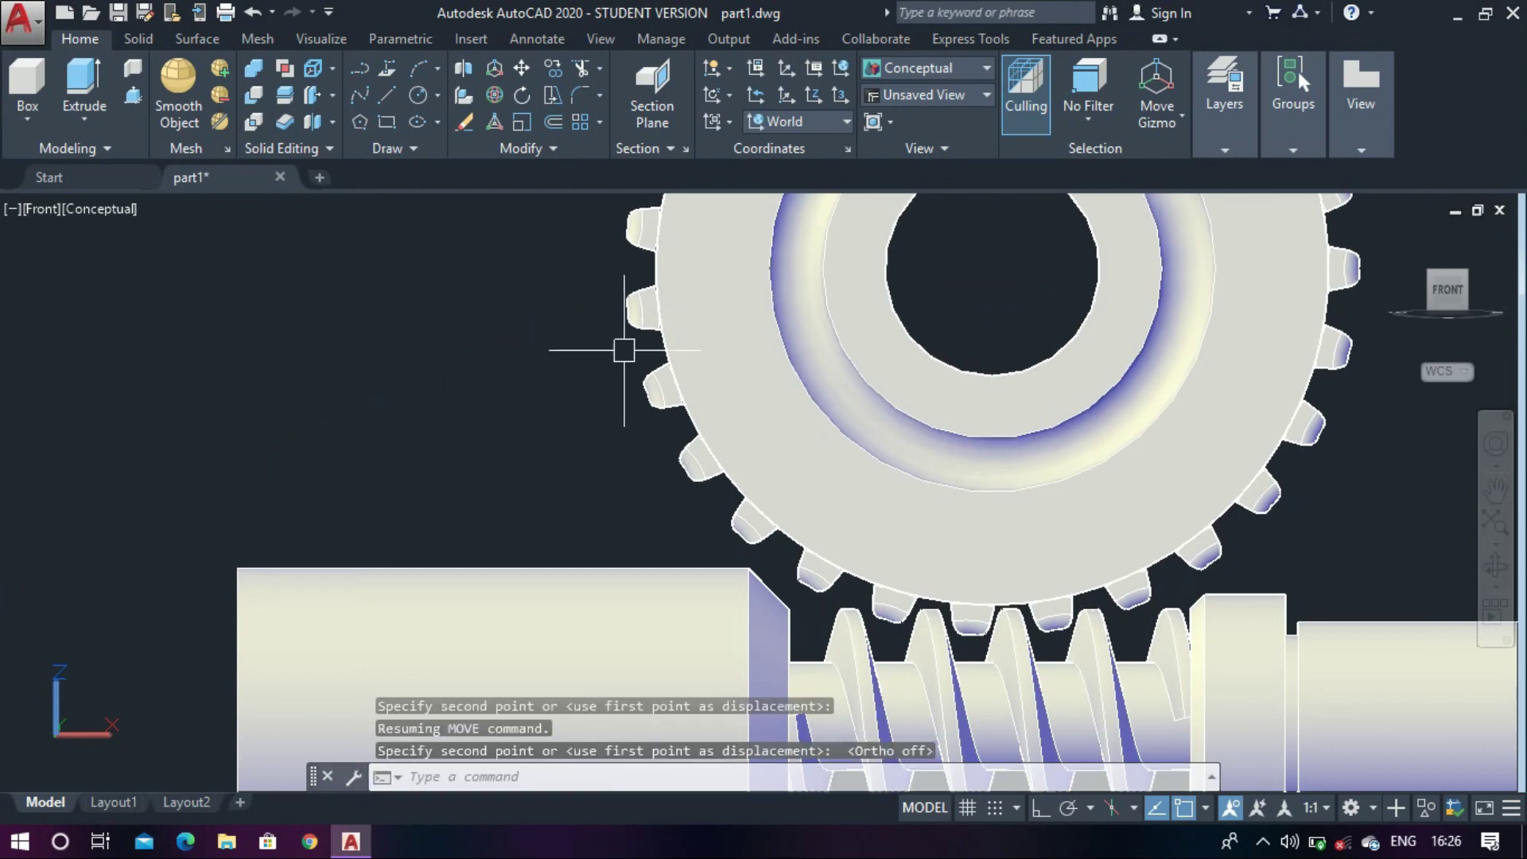
pyautogui.scroll(-3, 623, 350)
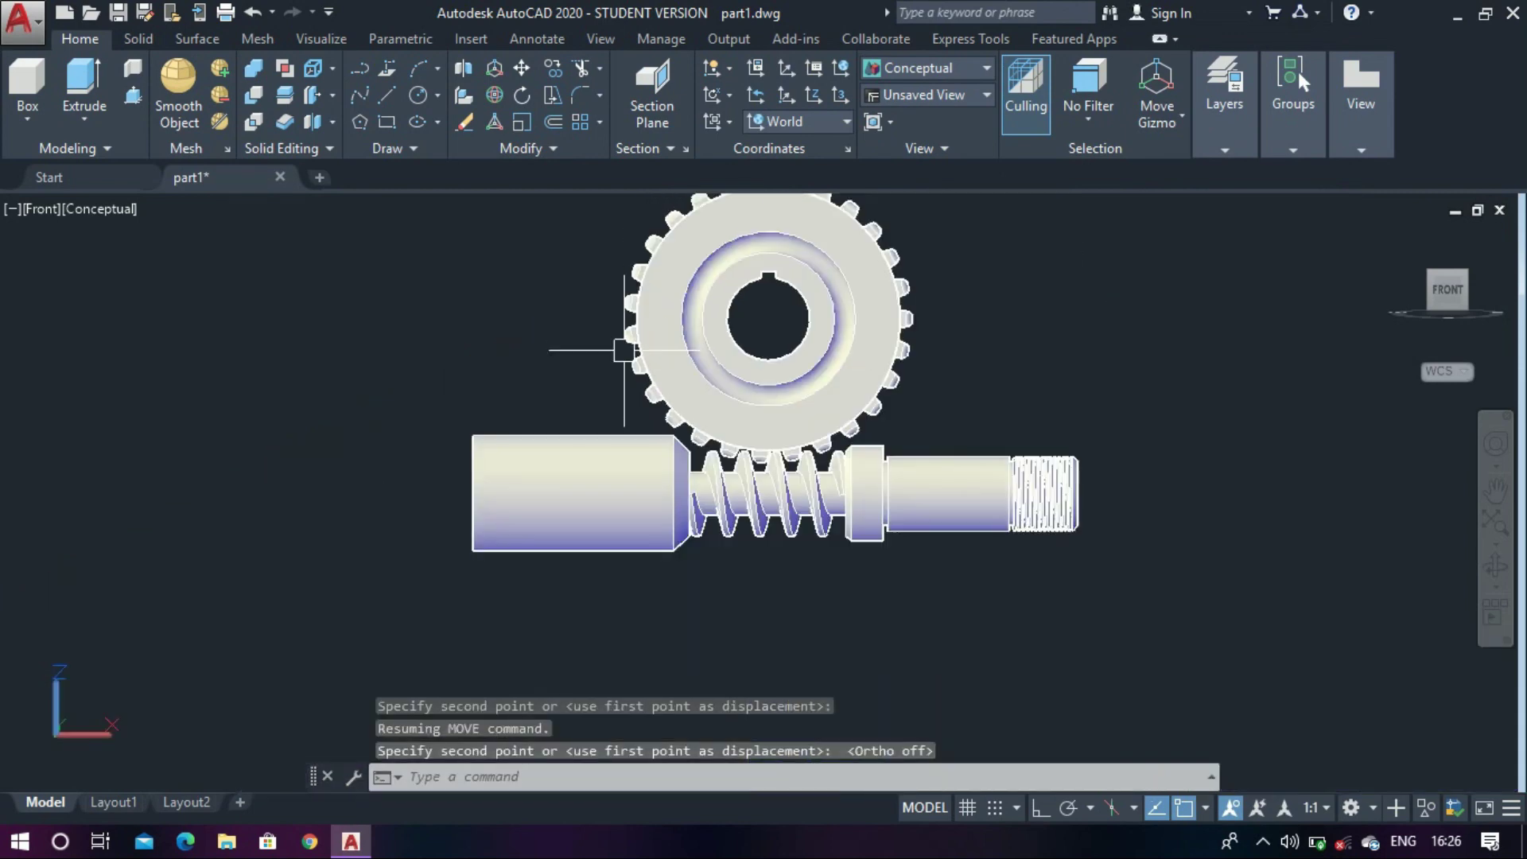
# Show the wheel and worm shaft in the top view with parallel projection
pyautogui.click(1393, 232)
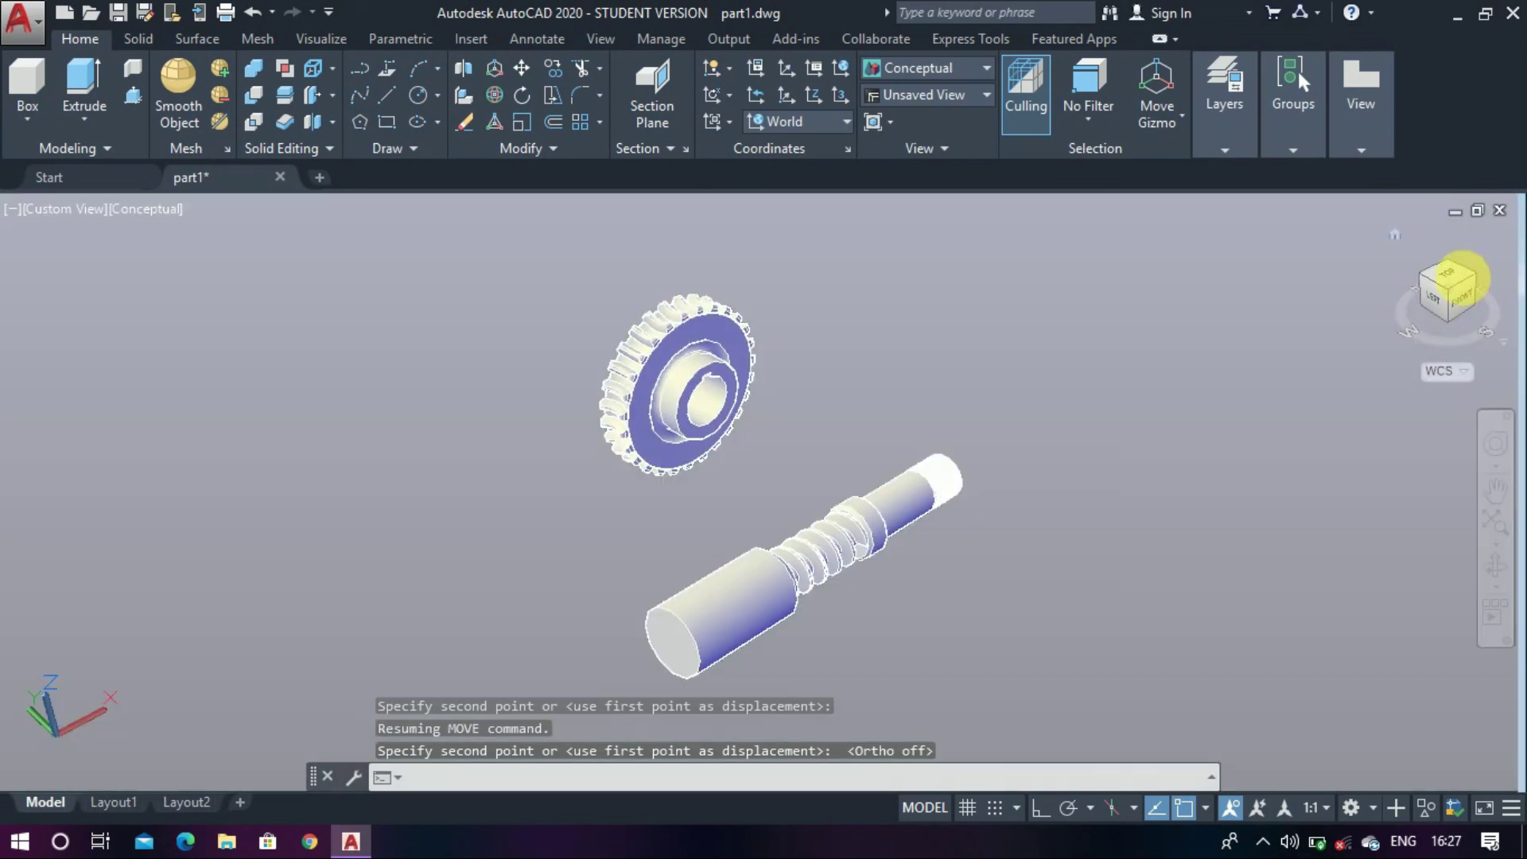
pyautogui.click(1455, 277)
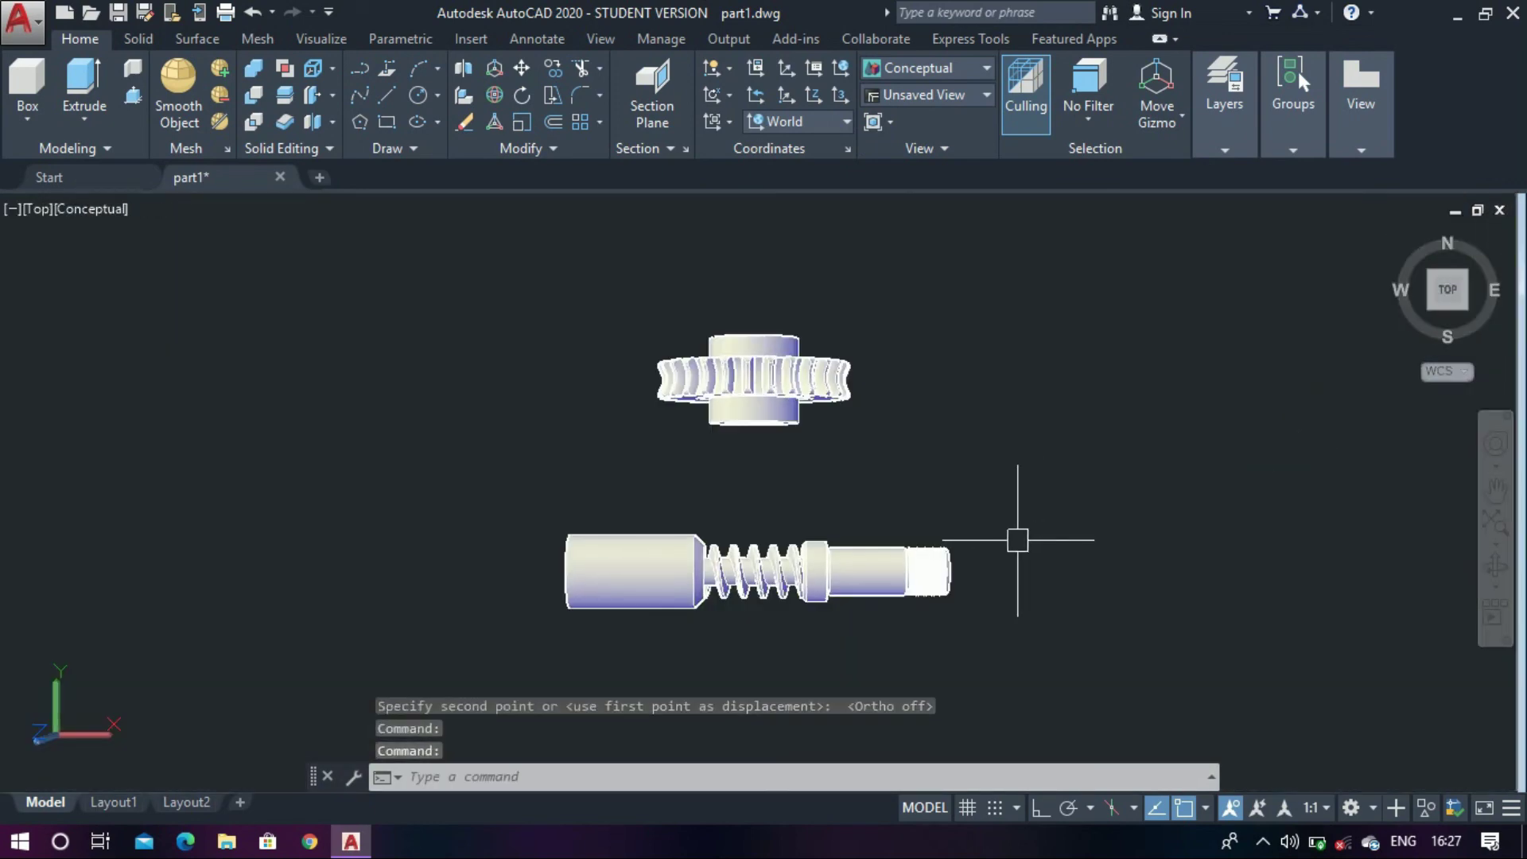
pyautogui.rightClick(1439, 312)
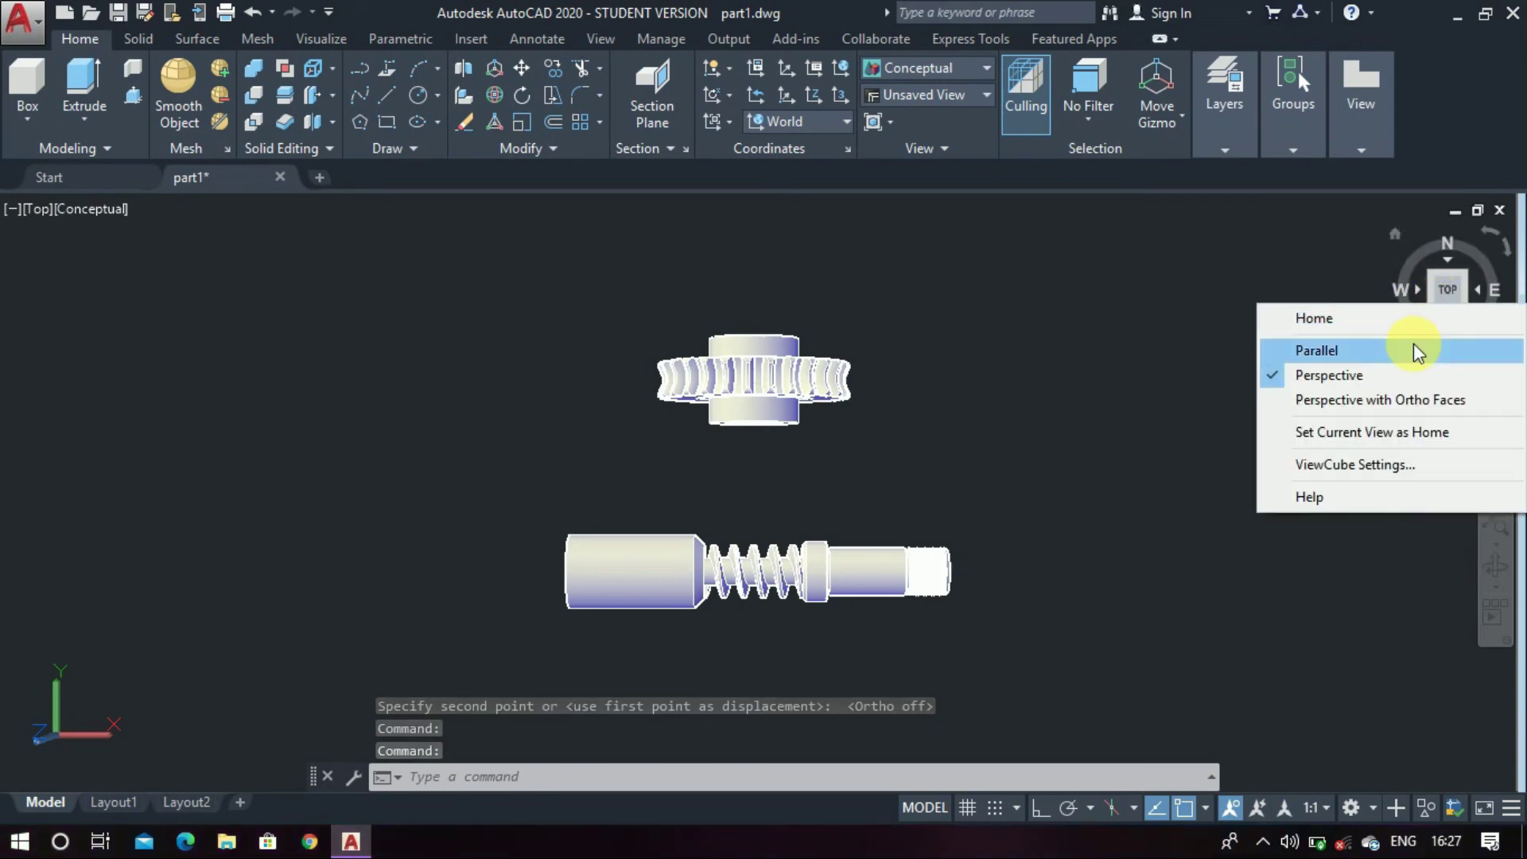
pyautogui.click(1415, 343)
# Move the worm wheel along the negative Y direction with Ortho on, centring its teeth over the worm shaft's axis
pyautogui.write('m')
pyautogui.press('Return')
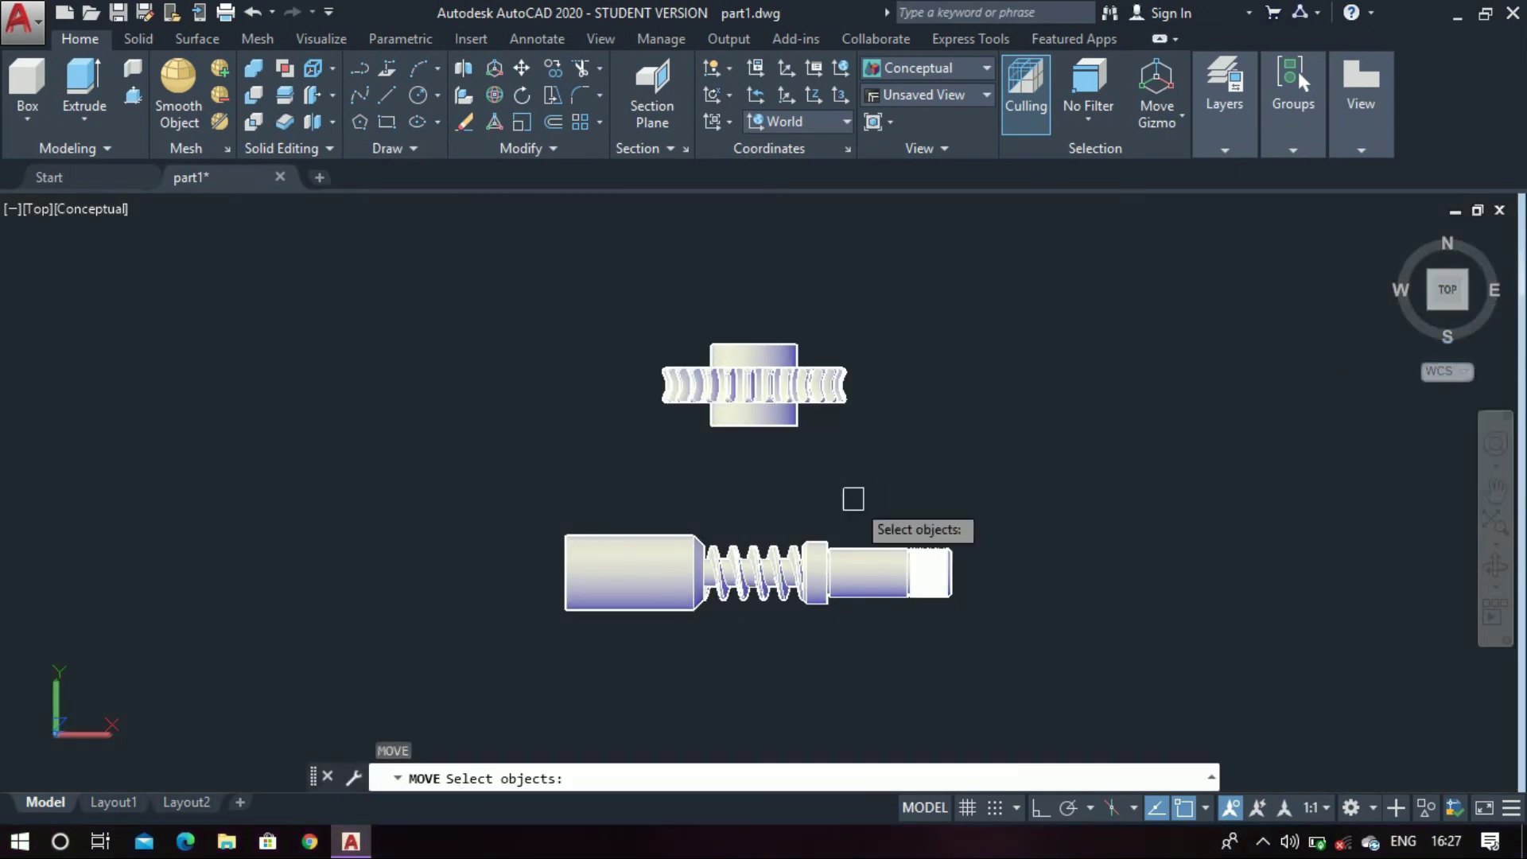
pyautogui.click(827, 391)
pyautogui.press('Return')
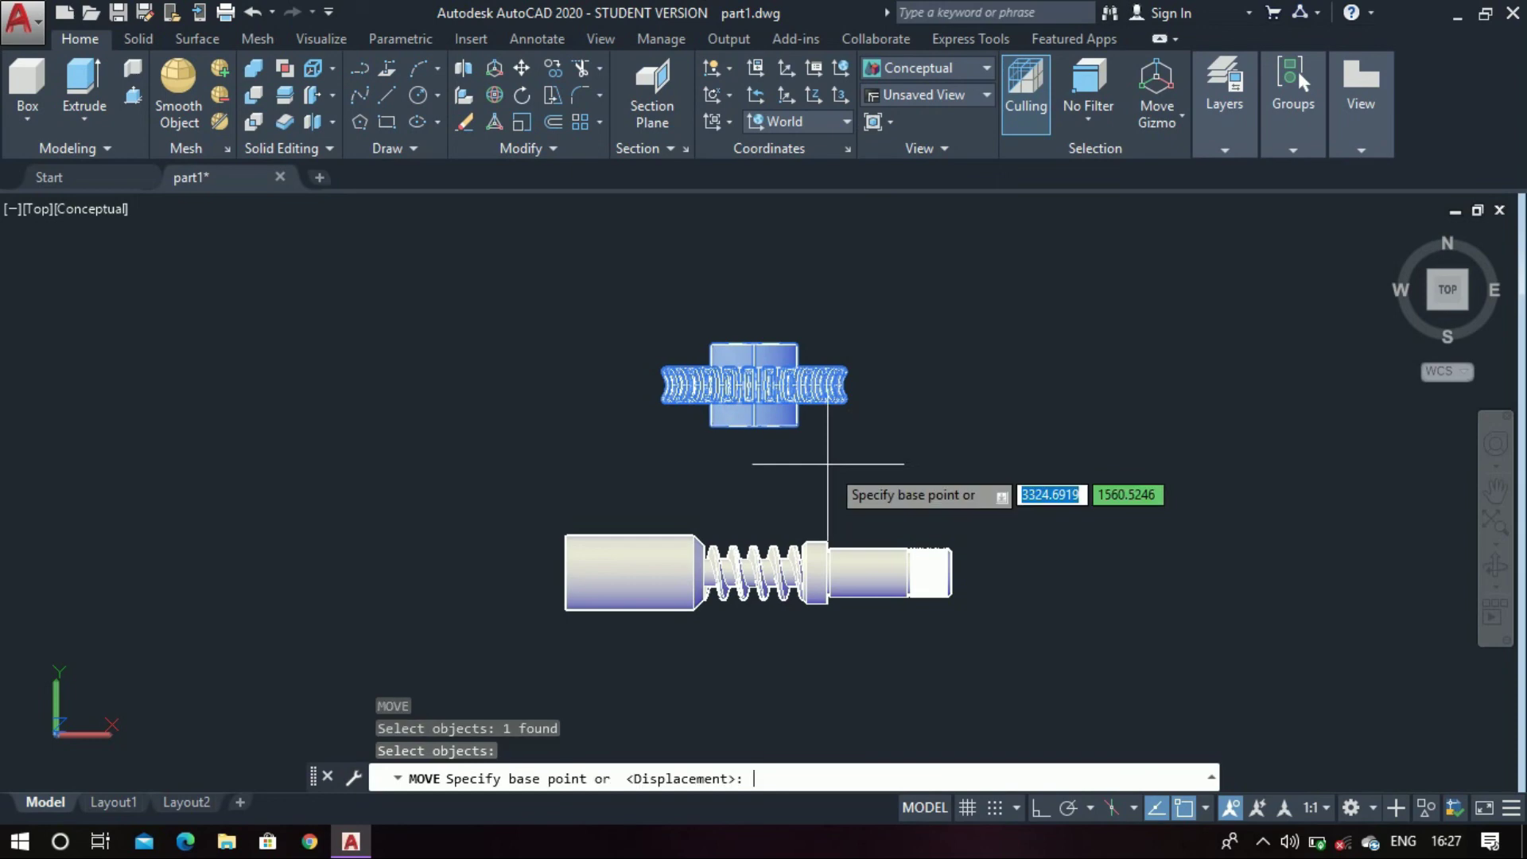
pyautogui.click(827, 434)
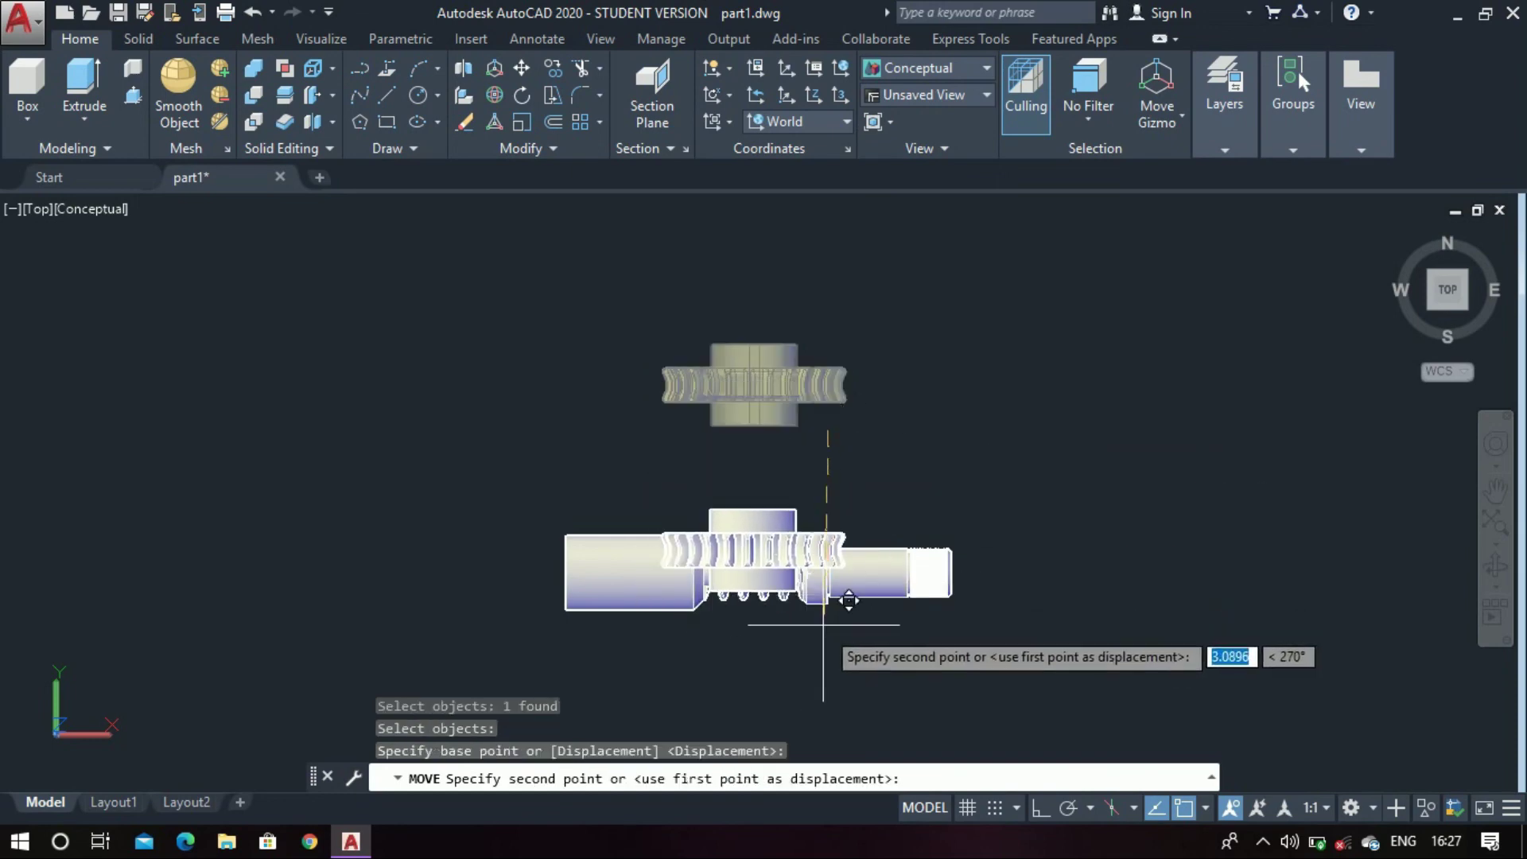
pyautogui.scroll(2, 823, 626)
pyautogui.click(1036, 809)
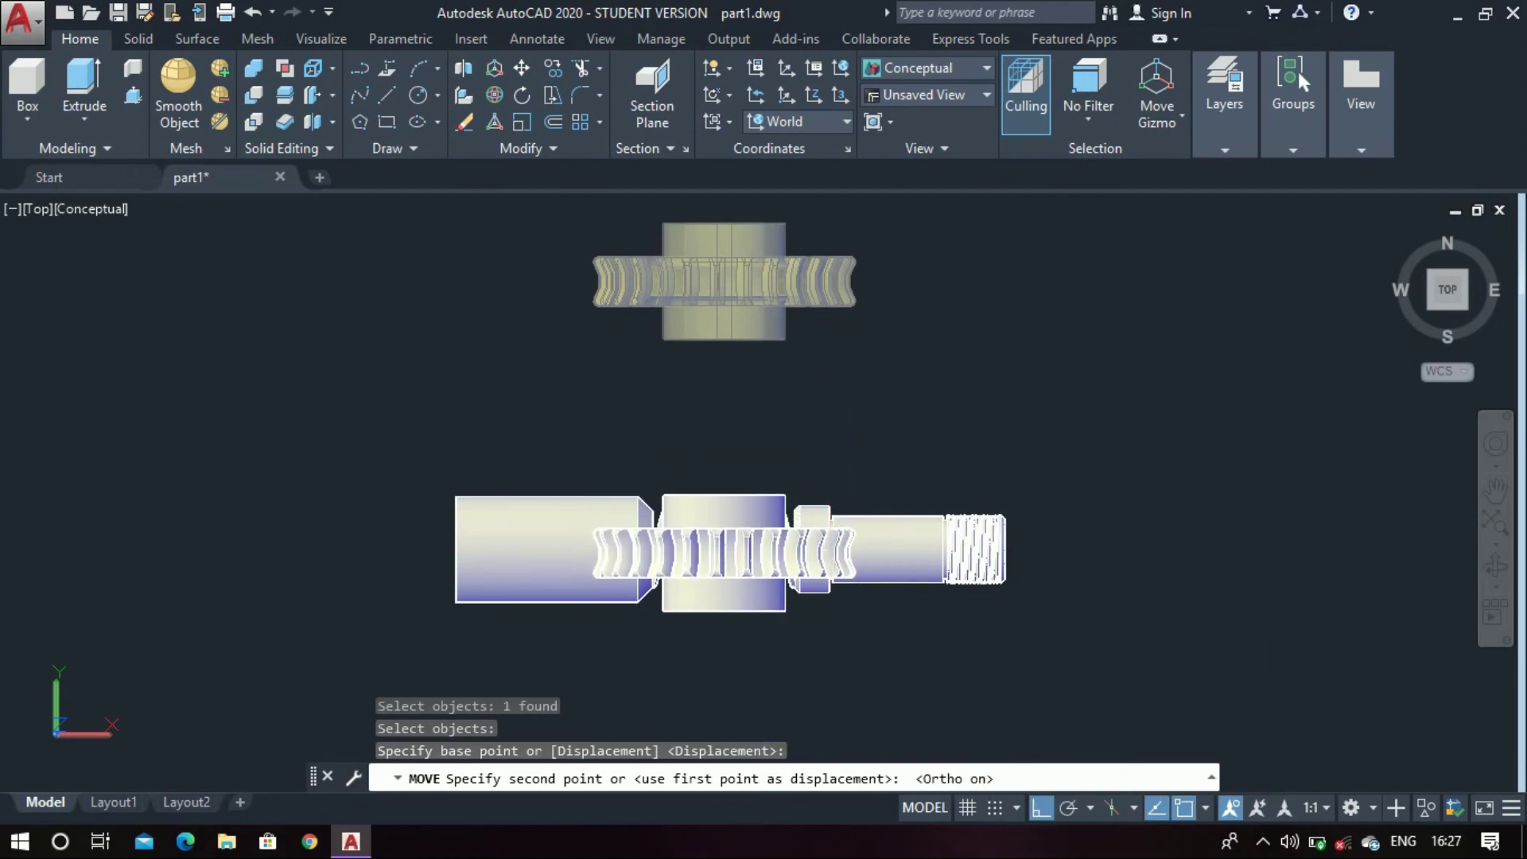
pyautogui.click(833, 617)
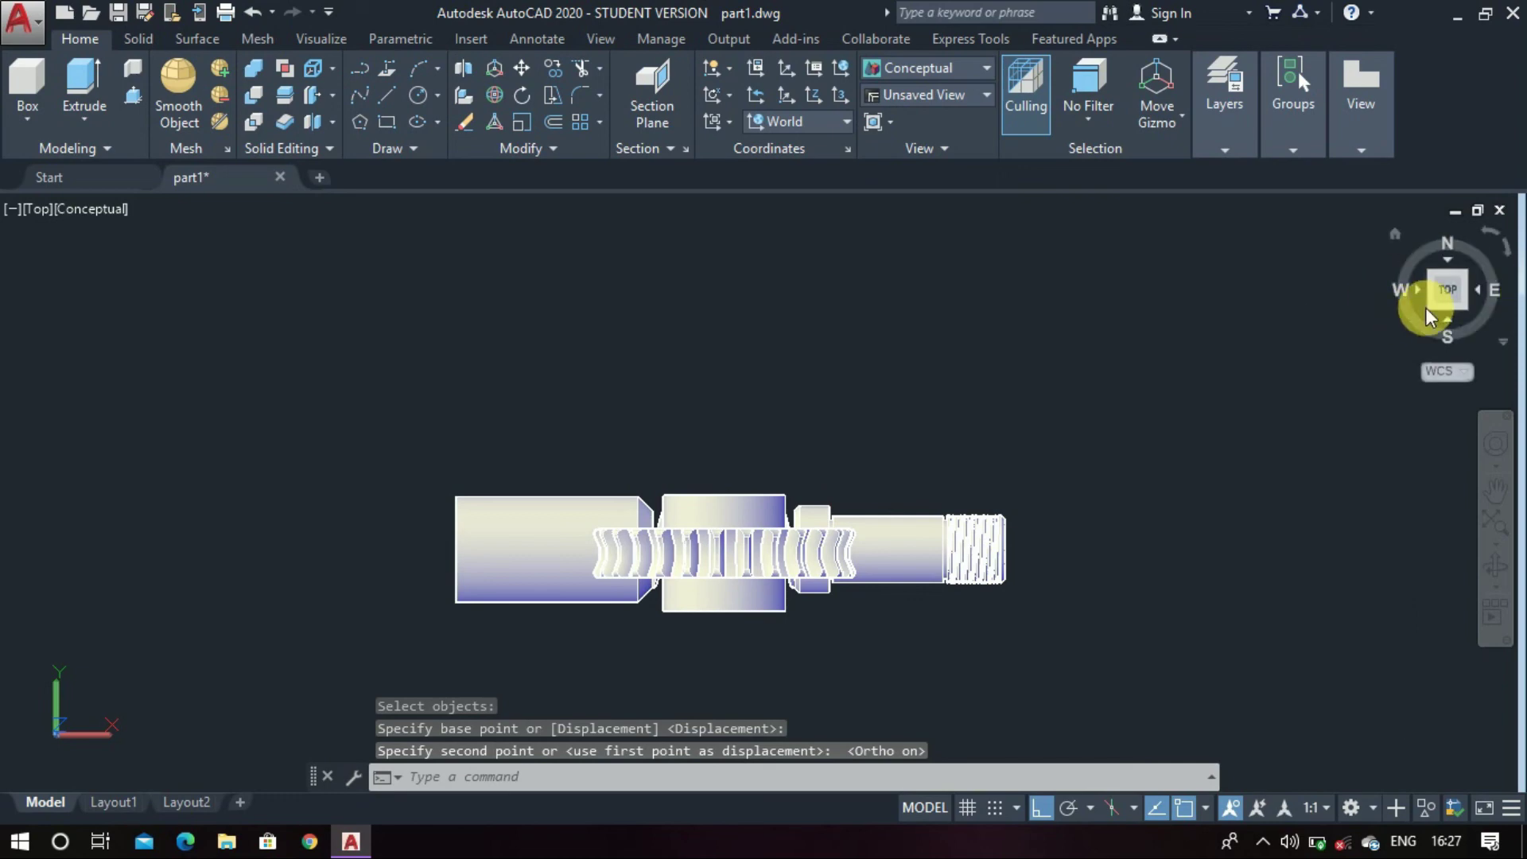
# Examine the worm wheel's alignment with the worm shaft from the left view
pyautogui.click(1438, 312)
pyautogui.click(1437, 311)
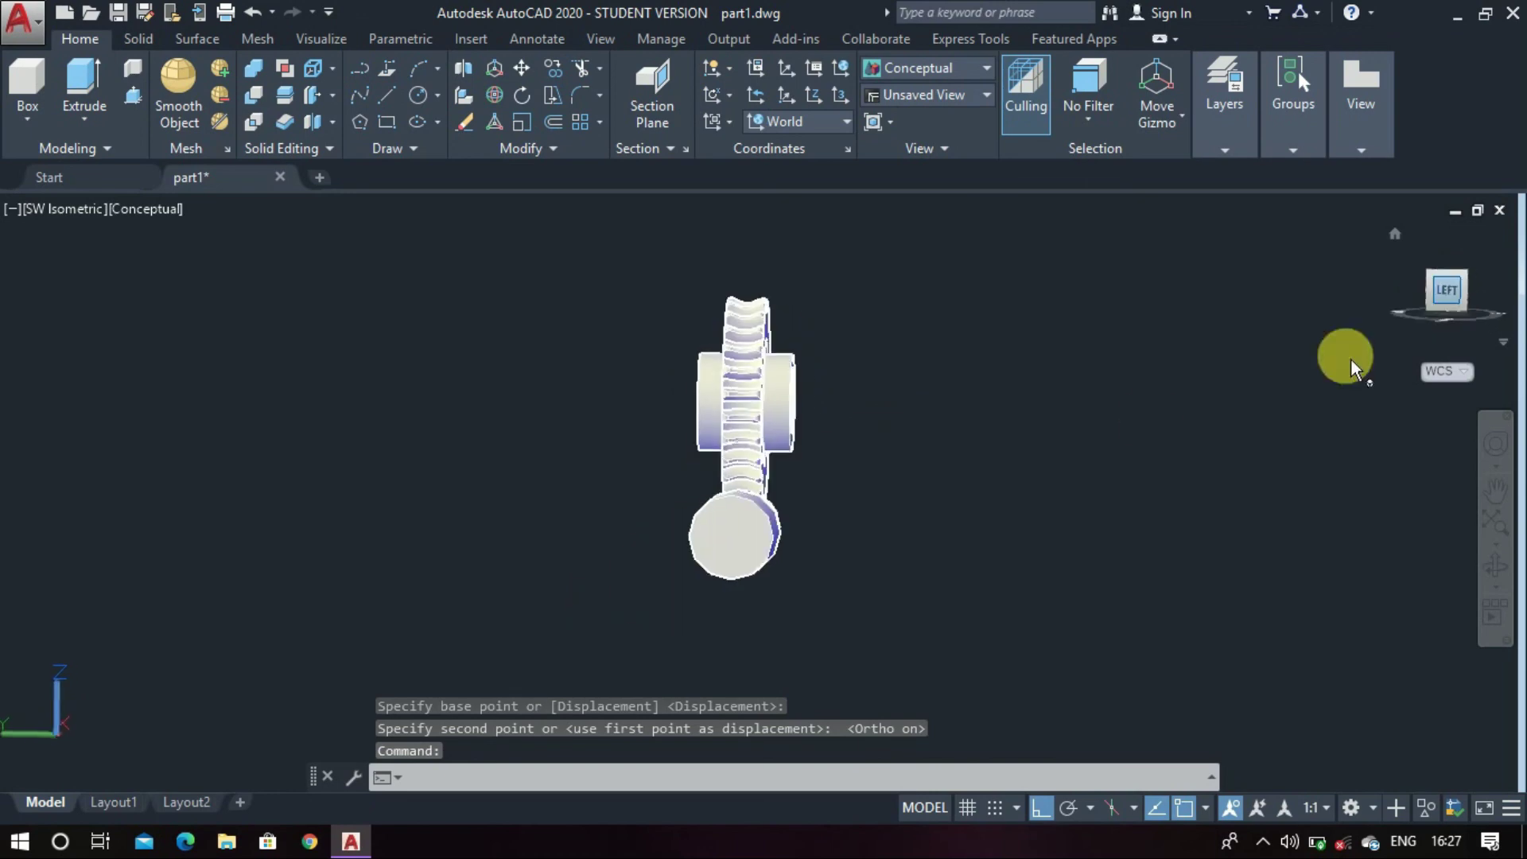
pyautogui.scroll(2, 803, 453)
pyautogui.scroll(2, 767, 477)
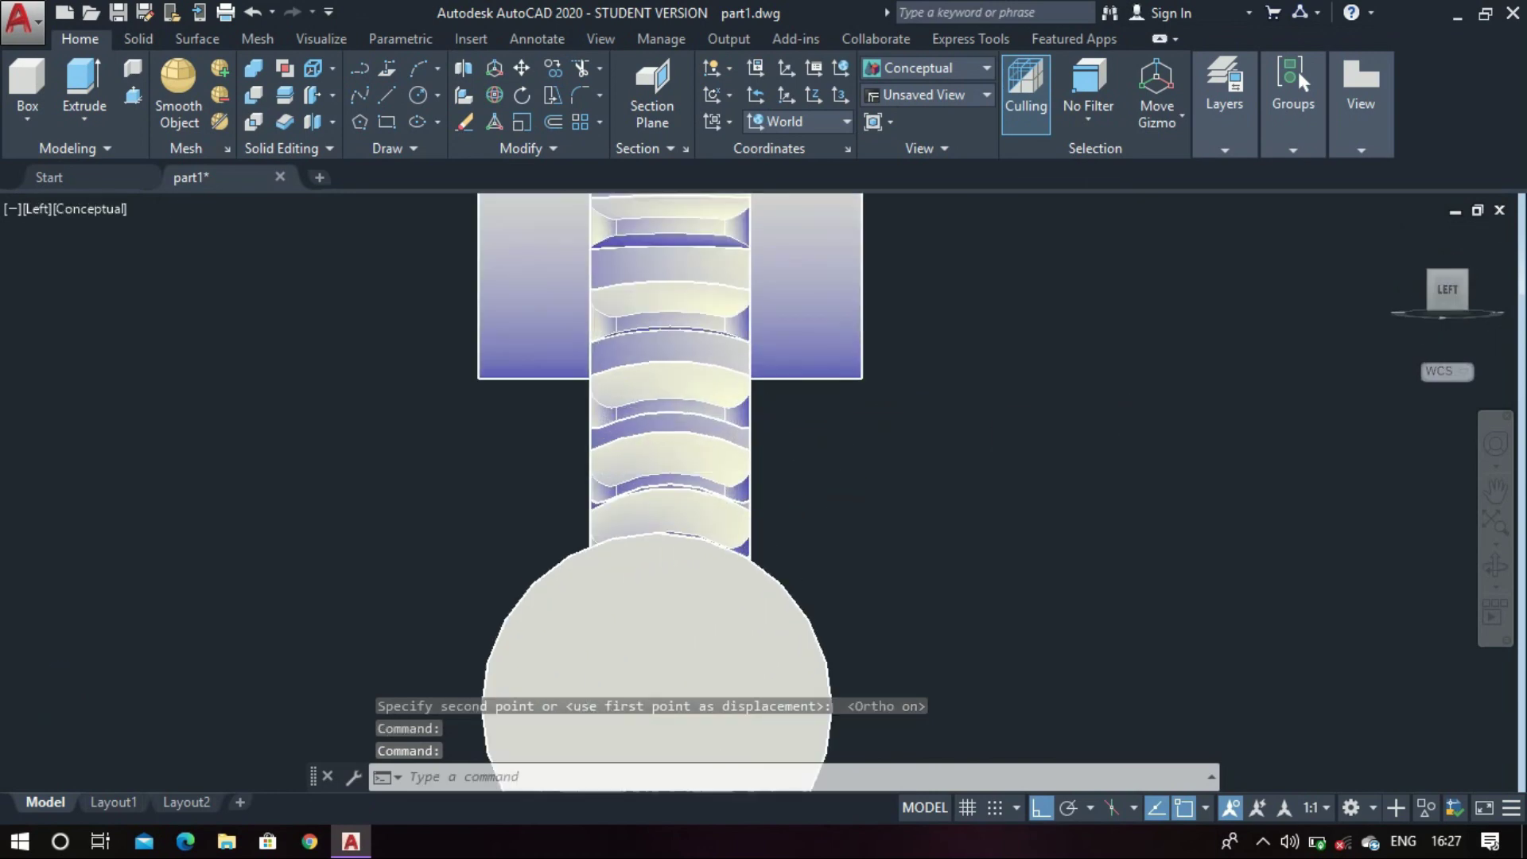
pyautogui.scroll(-4, 767, 477)
# Return to the home view with parallel projection and examine how the wheel's teeth engage the worm thread
pyautogui.click(1397, 230)
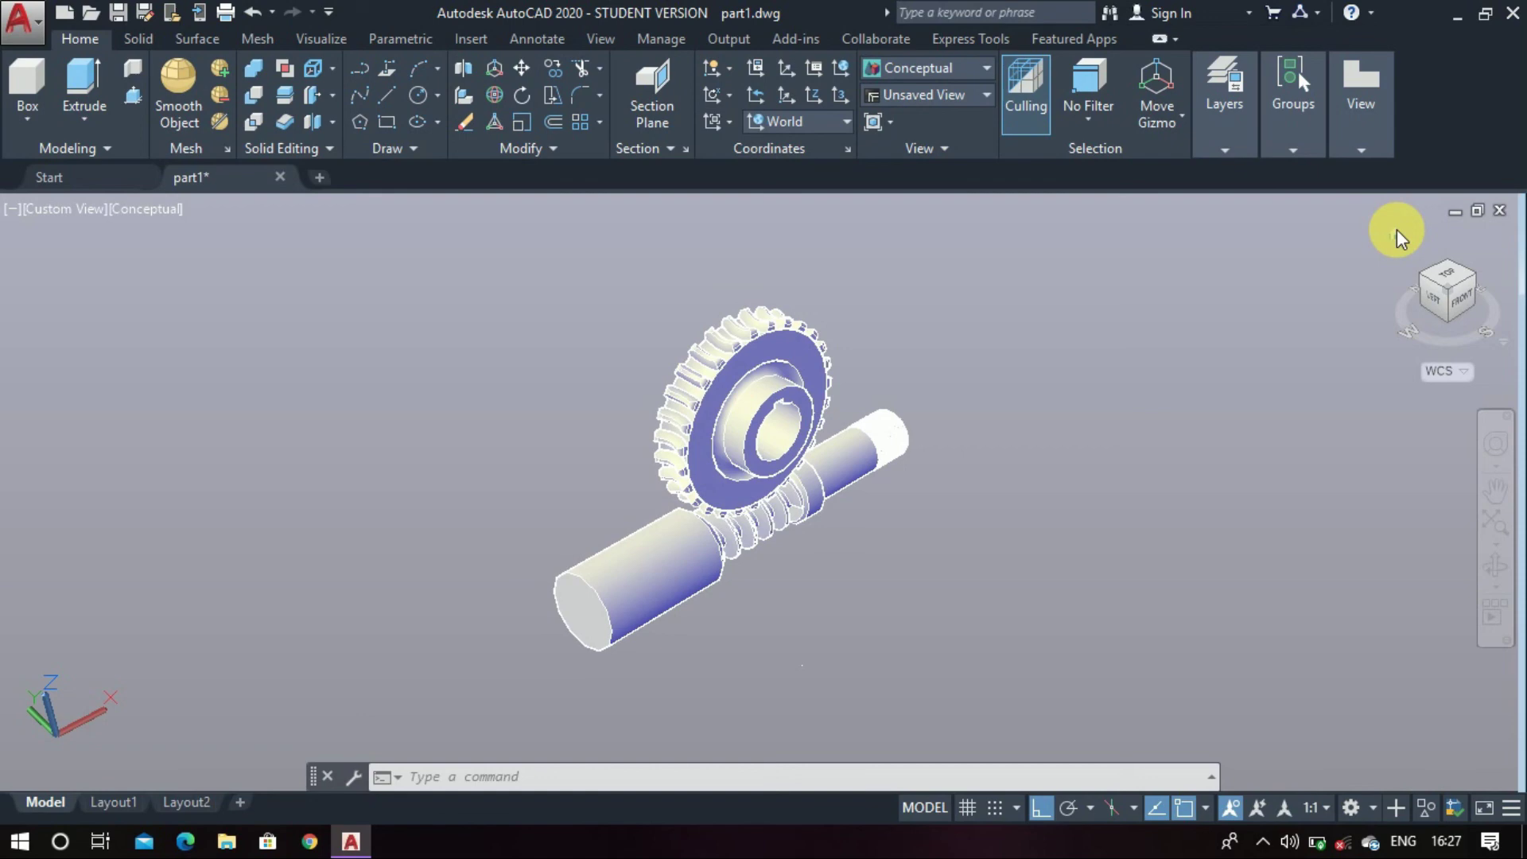
pyautogui.rightClick(1461, 291)
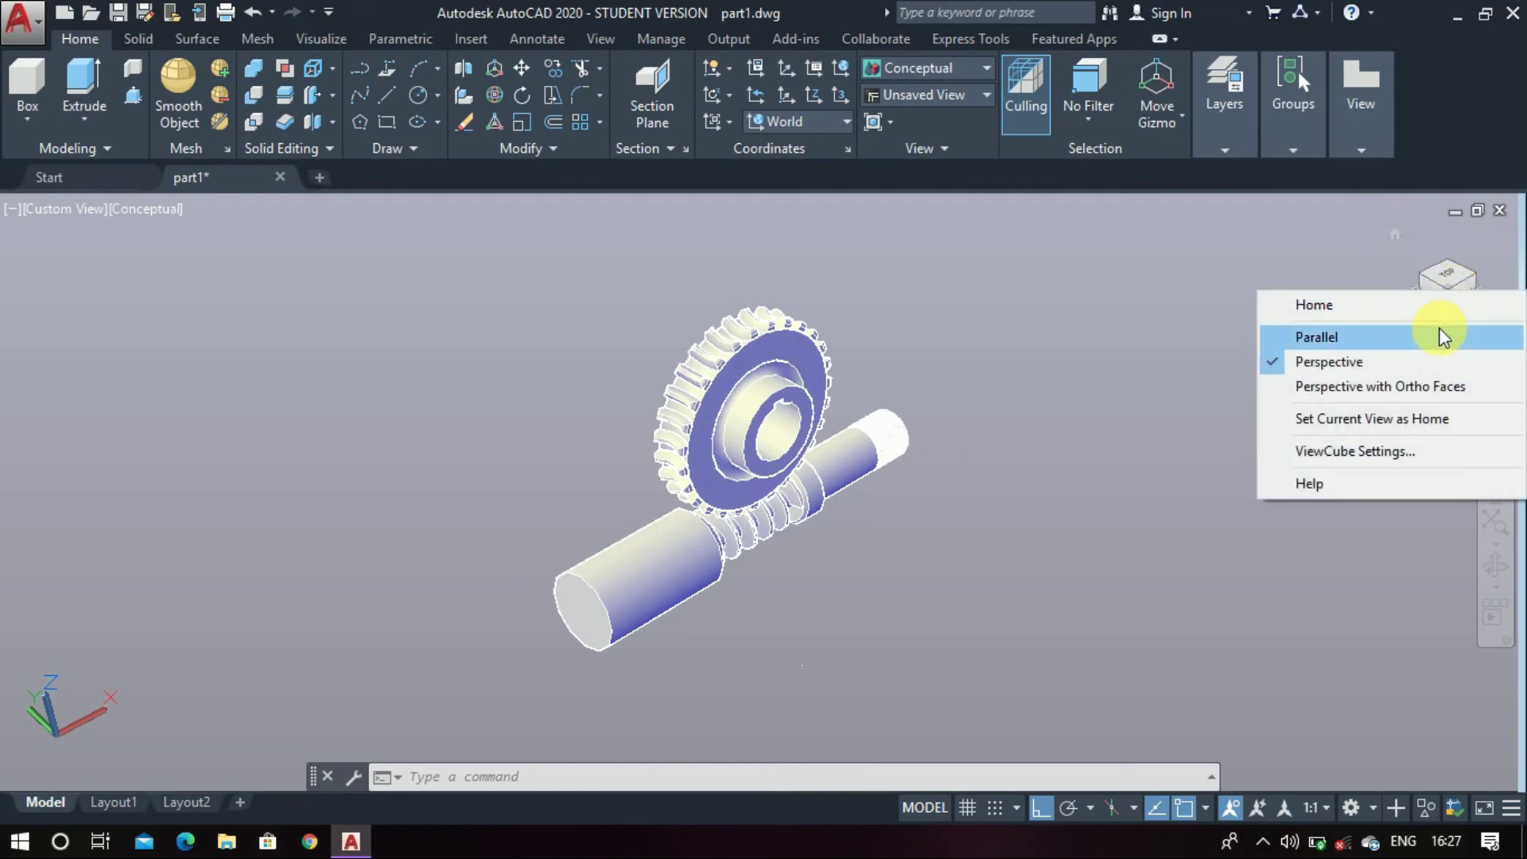
pyautogui.click(1443, 337)
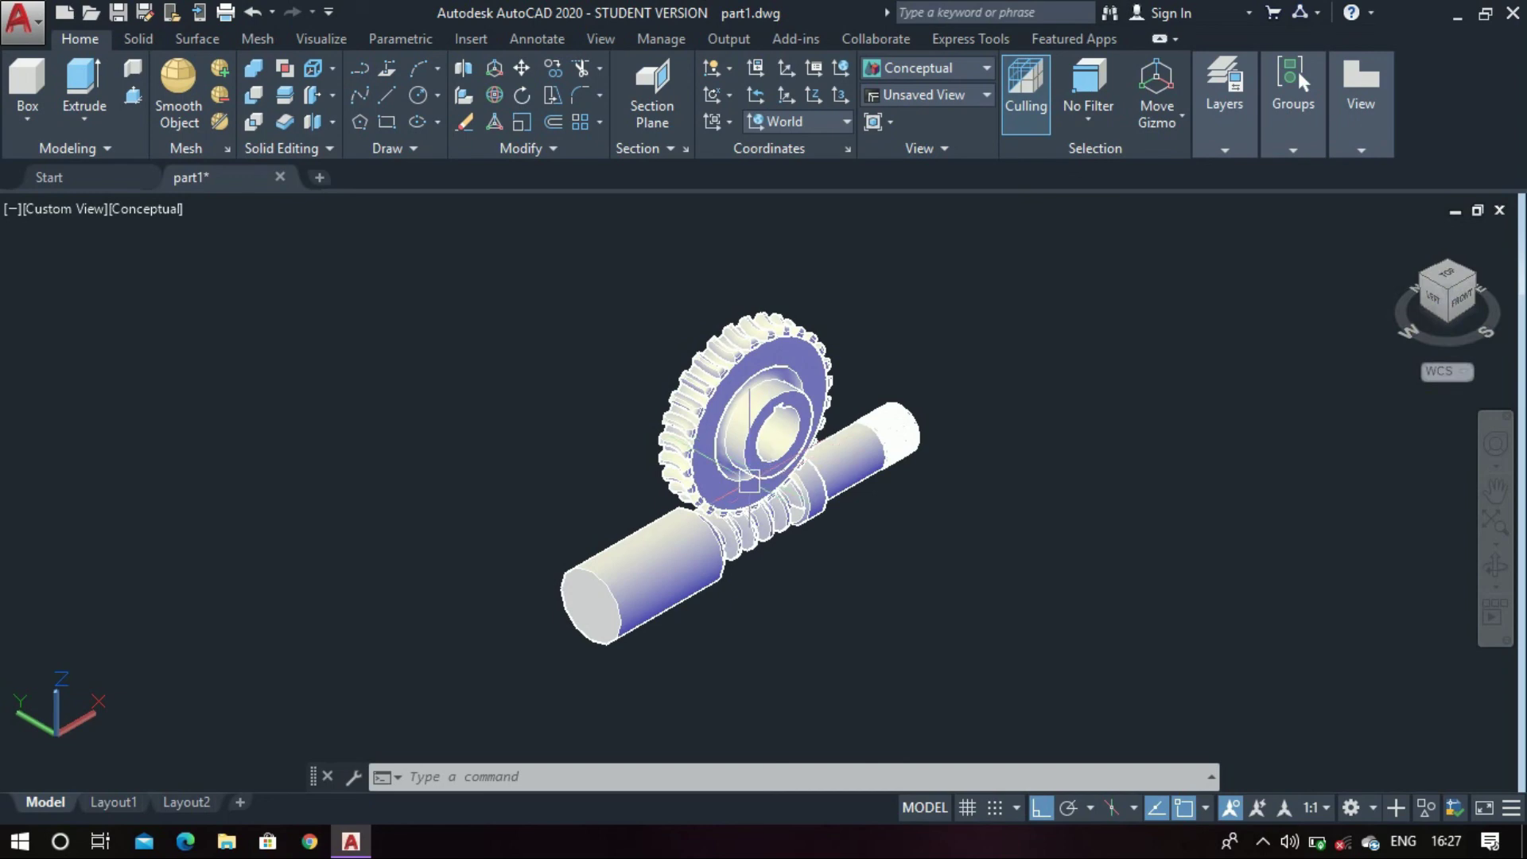
pyautogui.scroll(5, 704, 476)
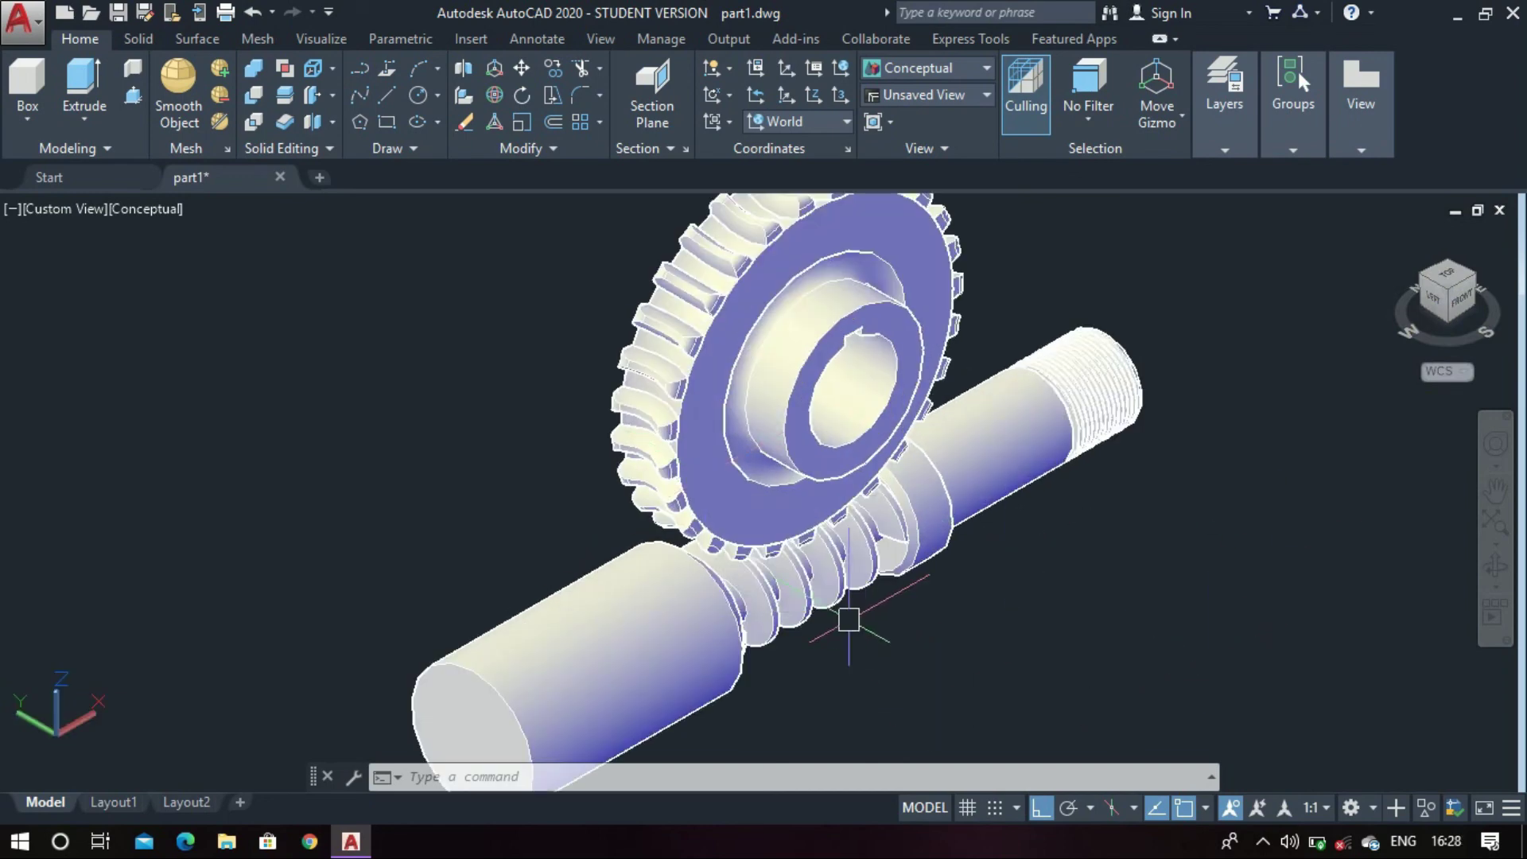
pyautogui.scroll(3, 848, 620)
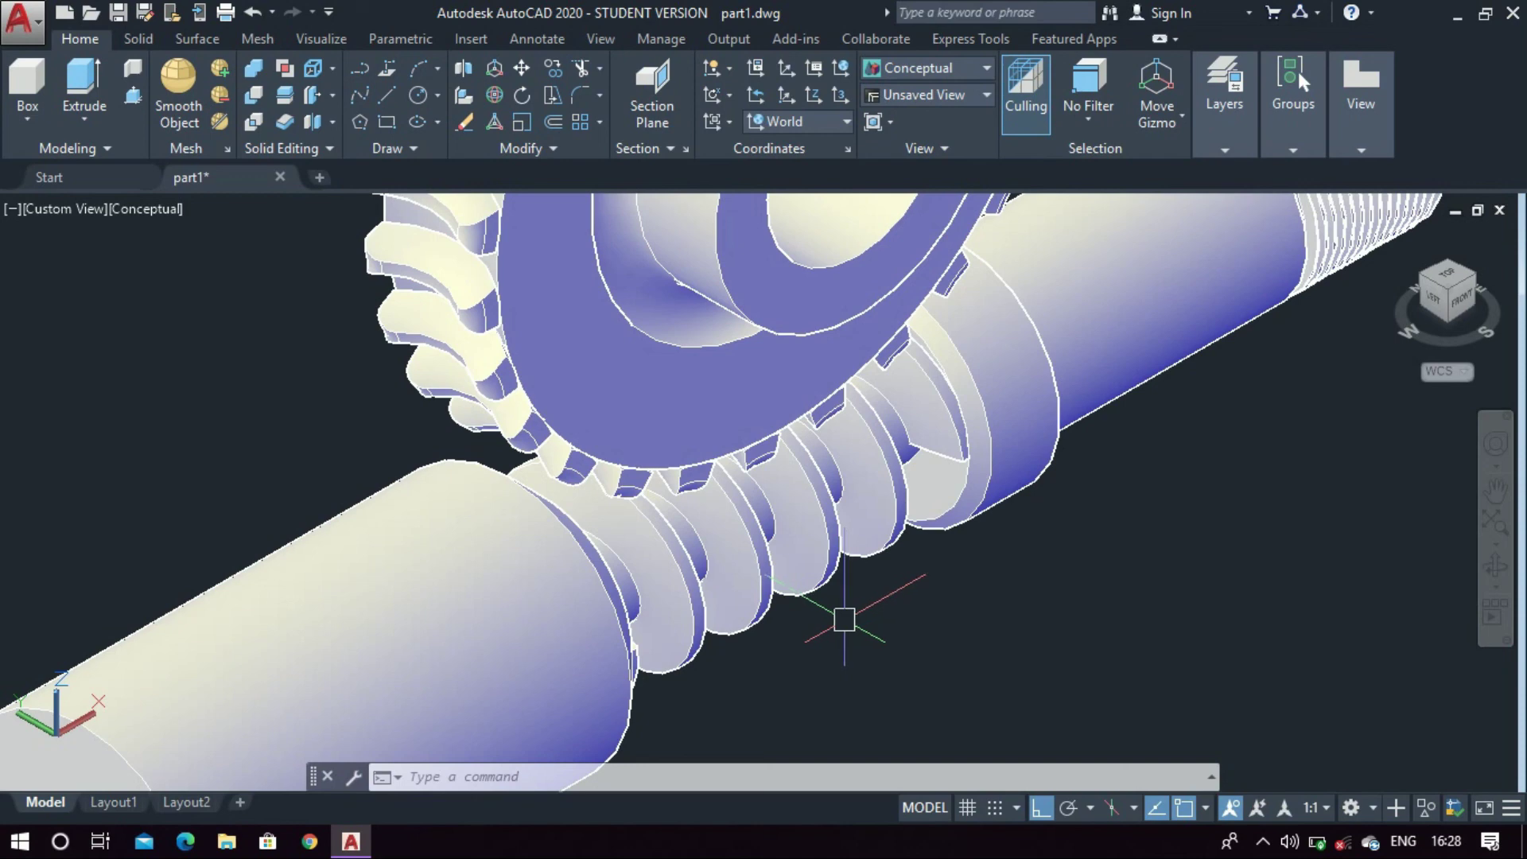
pyautogui.scroll(-4, 696, 590)
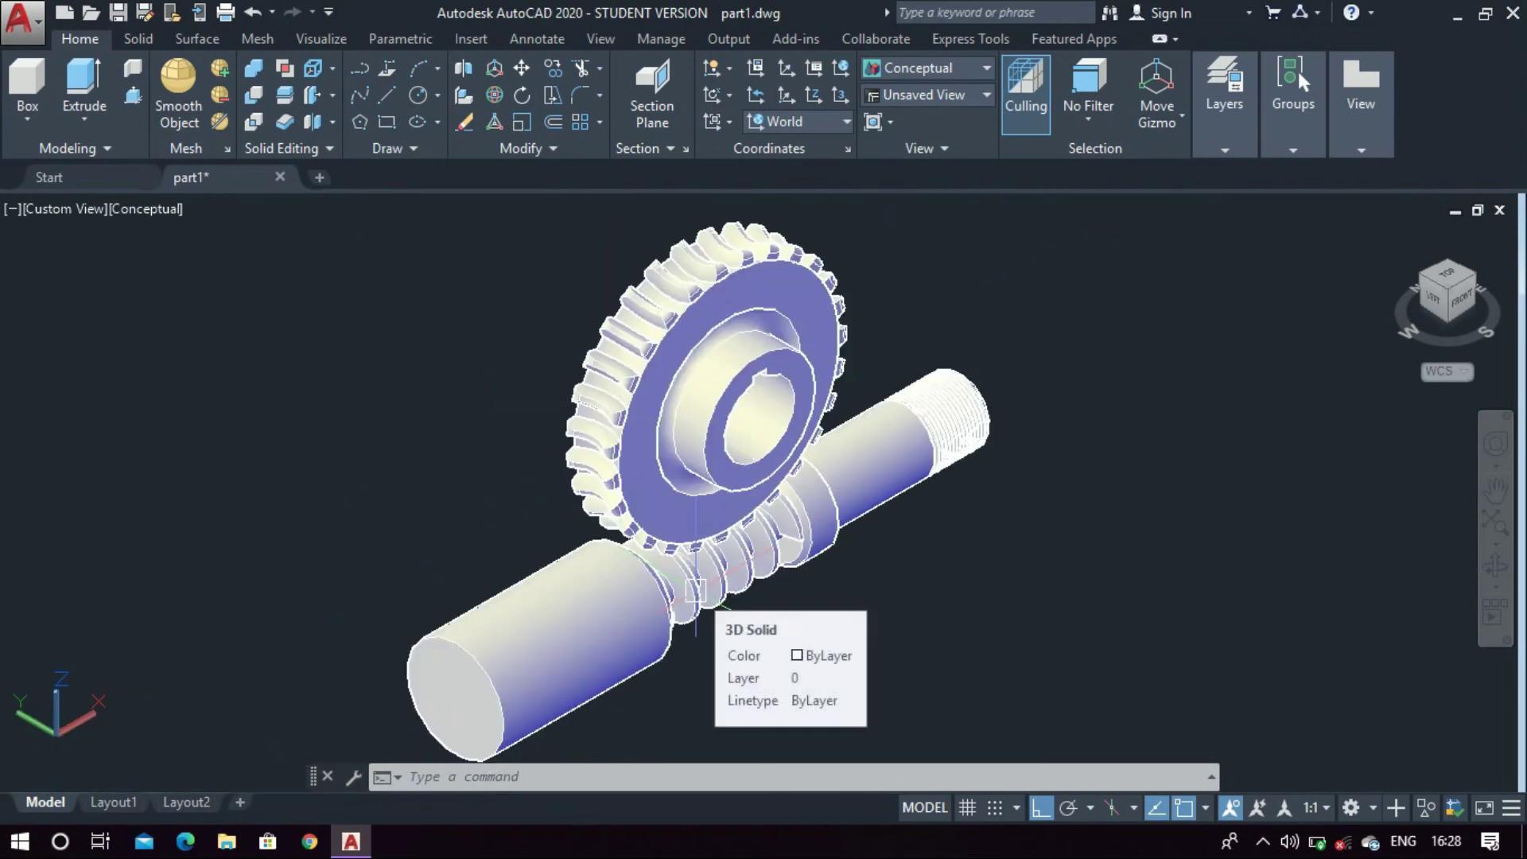